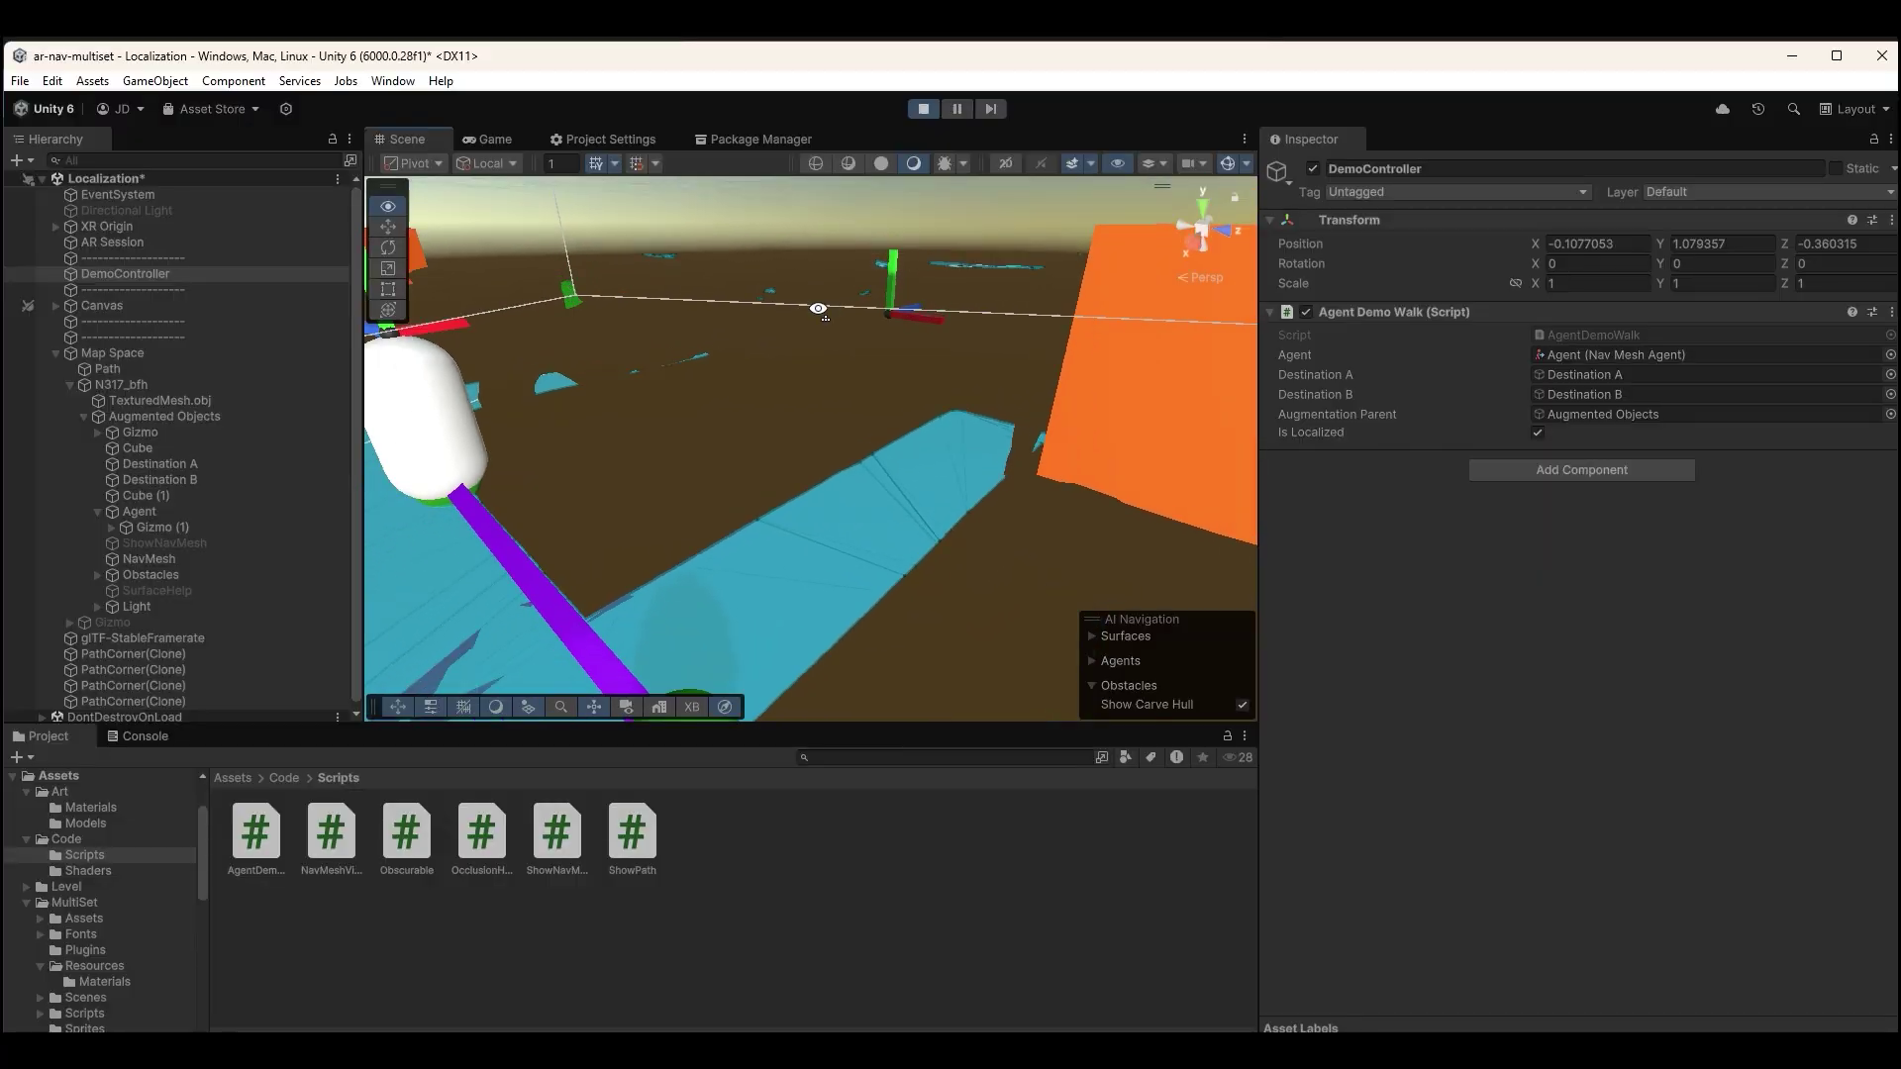
Rotate the BFH Rolex dollhouse model in Matterport to view the building's side.
right_drag(574, 415, 606, 247)
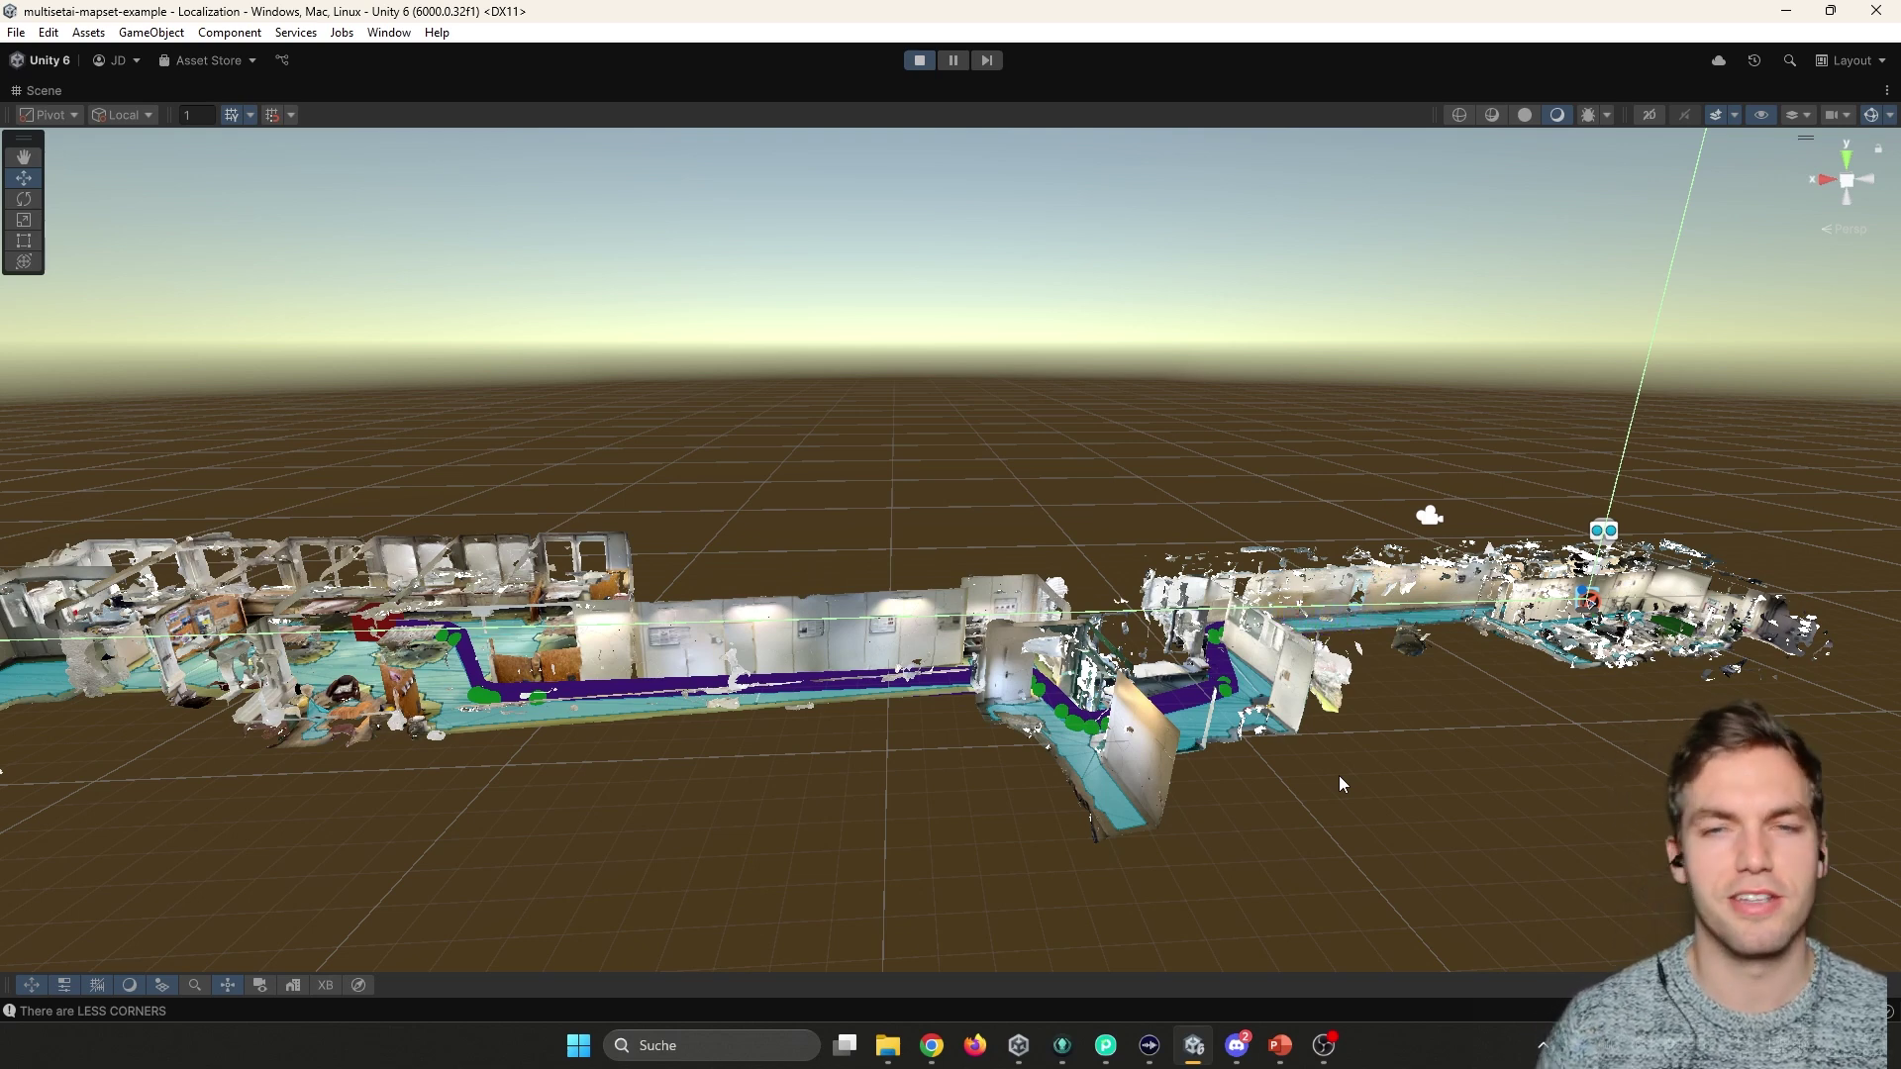
Tilt and orbit the Scene view in close over the scanned corridor and its purple NavMesh path.
alt+drag(1339, 775, 1095, 502)
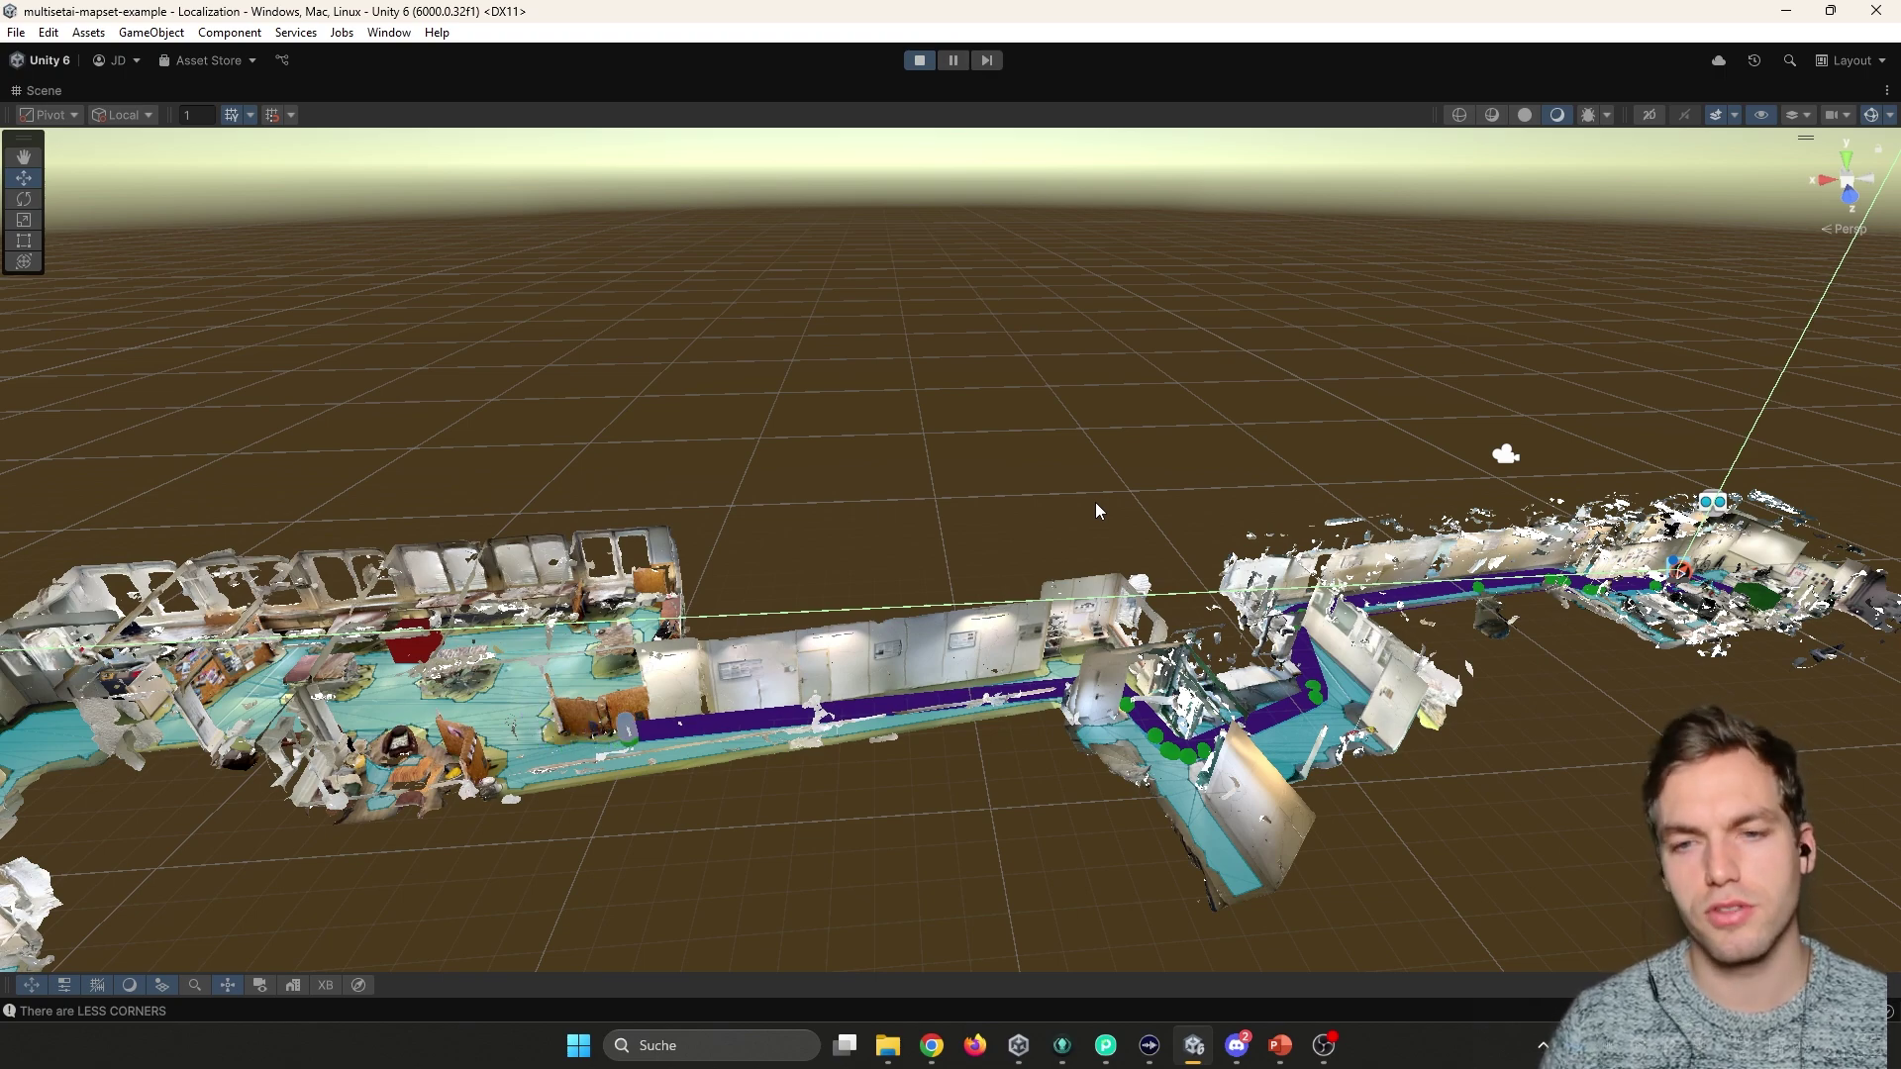
alt+drag(1130, 471, 690, 604)
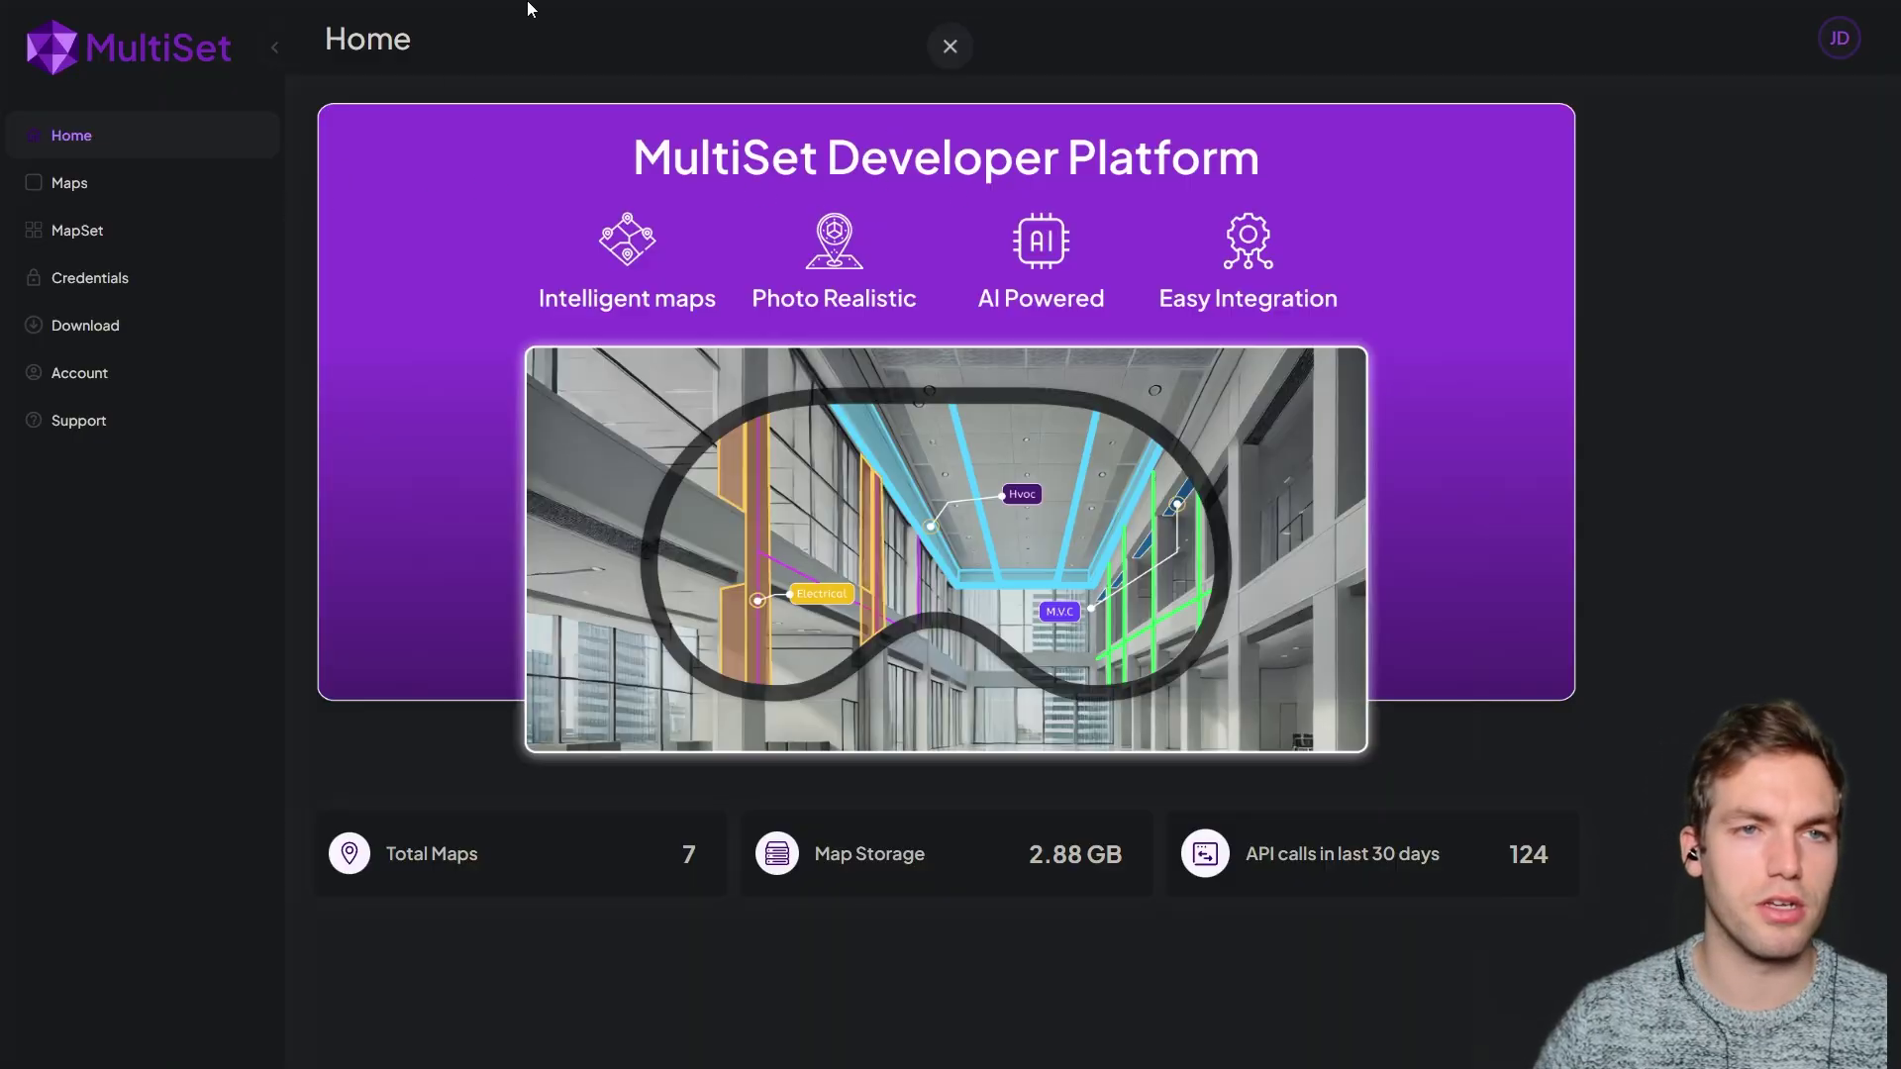
Exit fullscreen and browse the portal's Maps and MapSet pages.
key(F11)
click(122, 40)
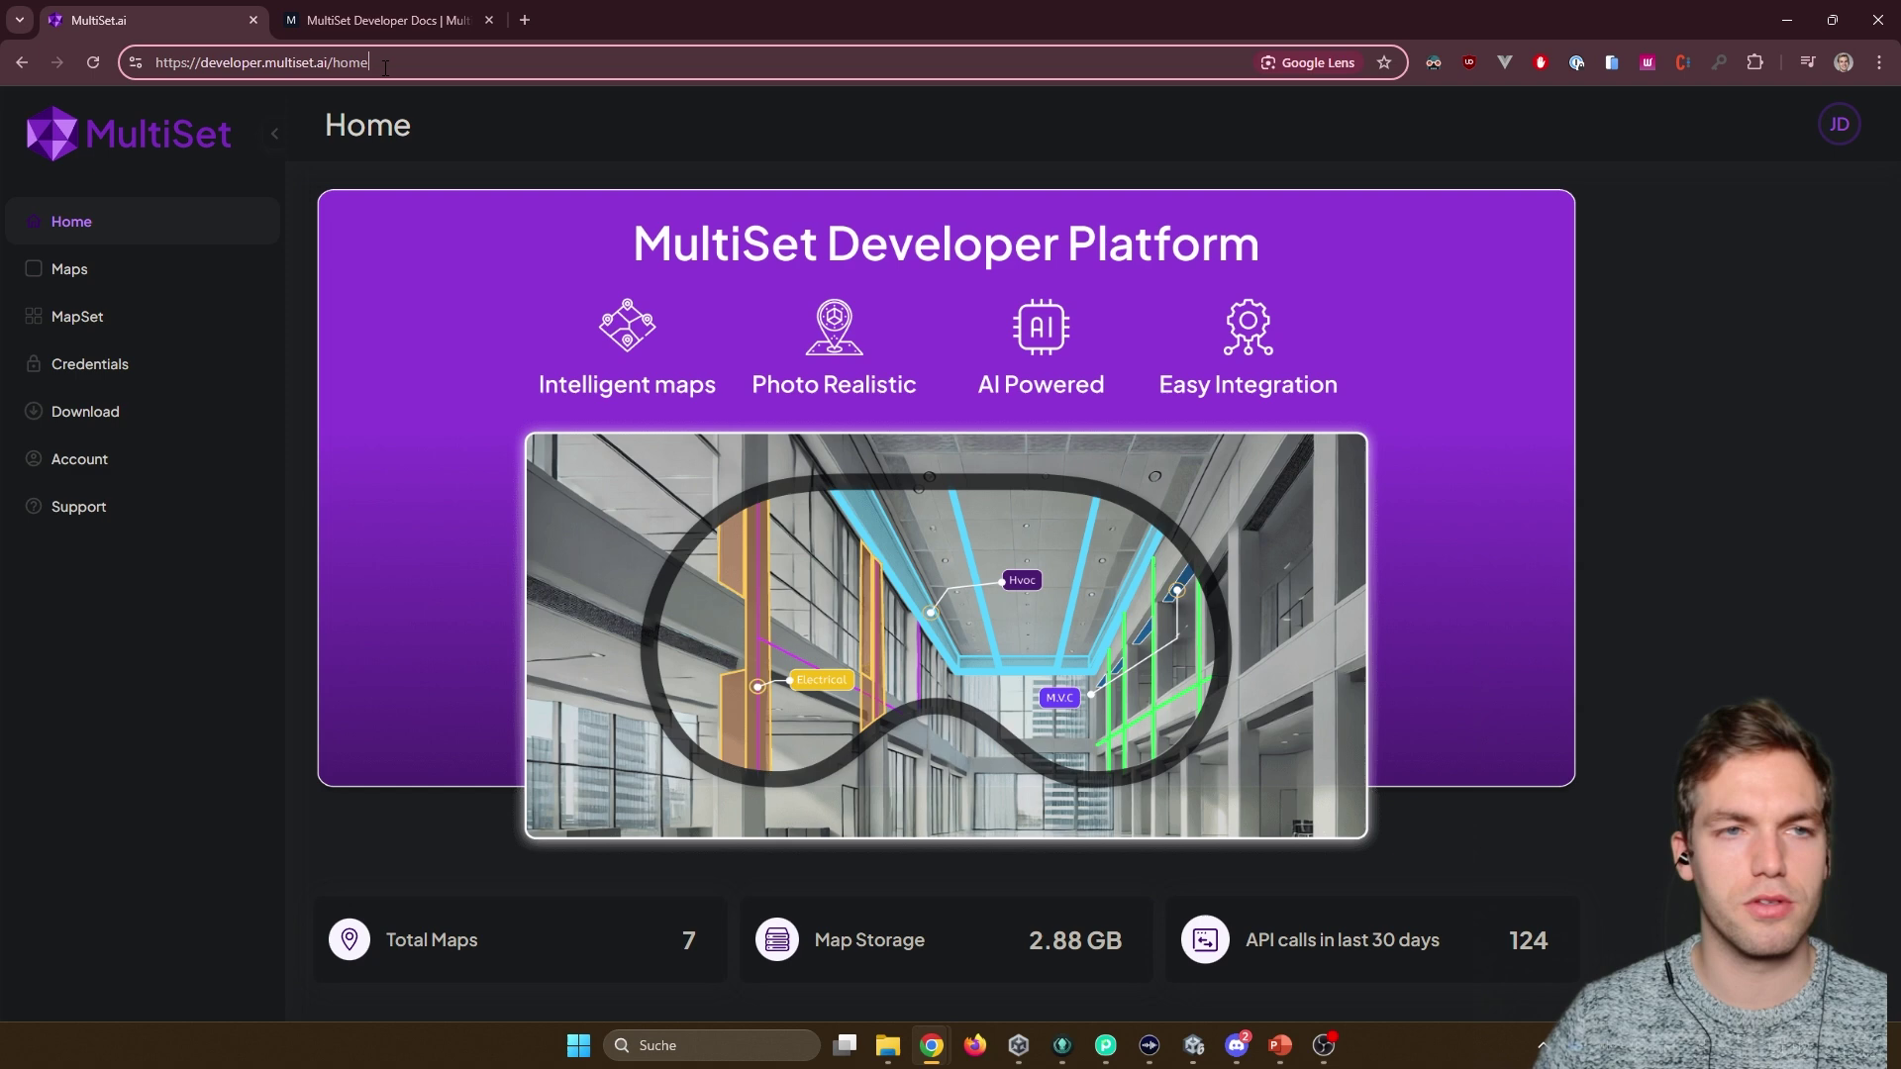
click(157, 267)
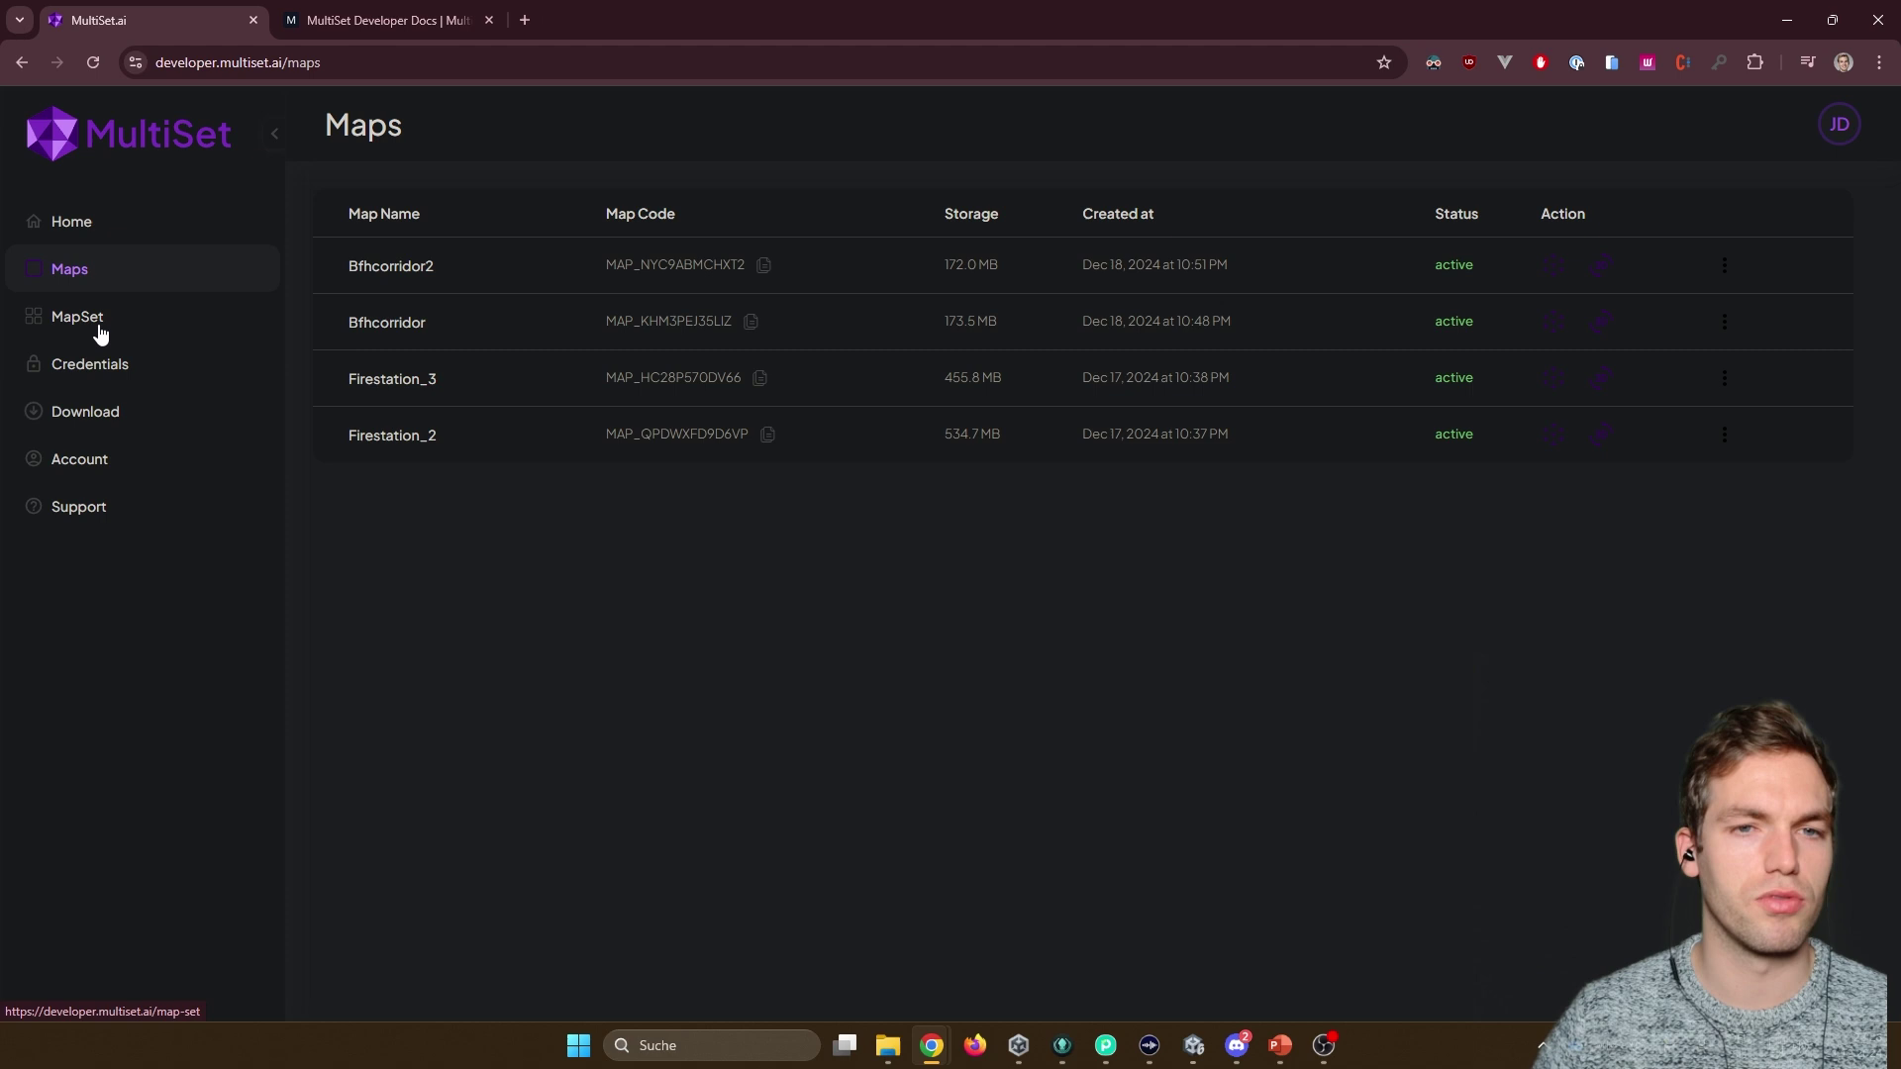
click(44, 327)
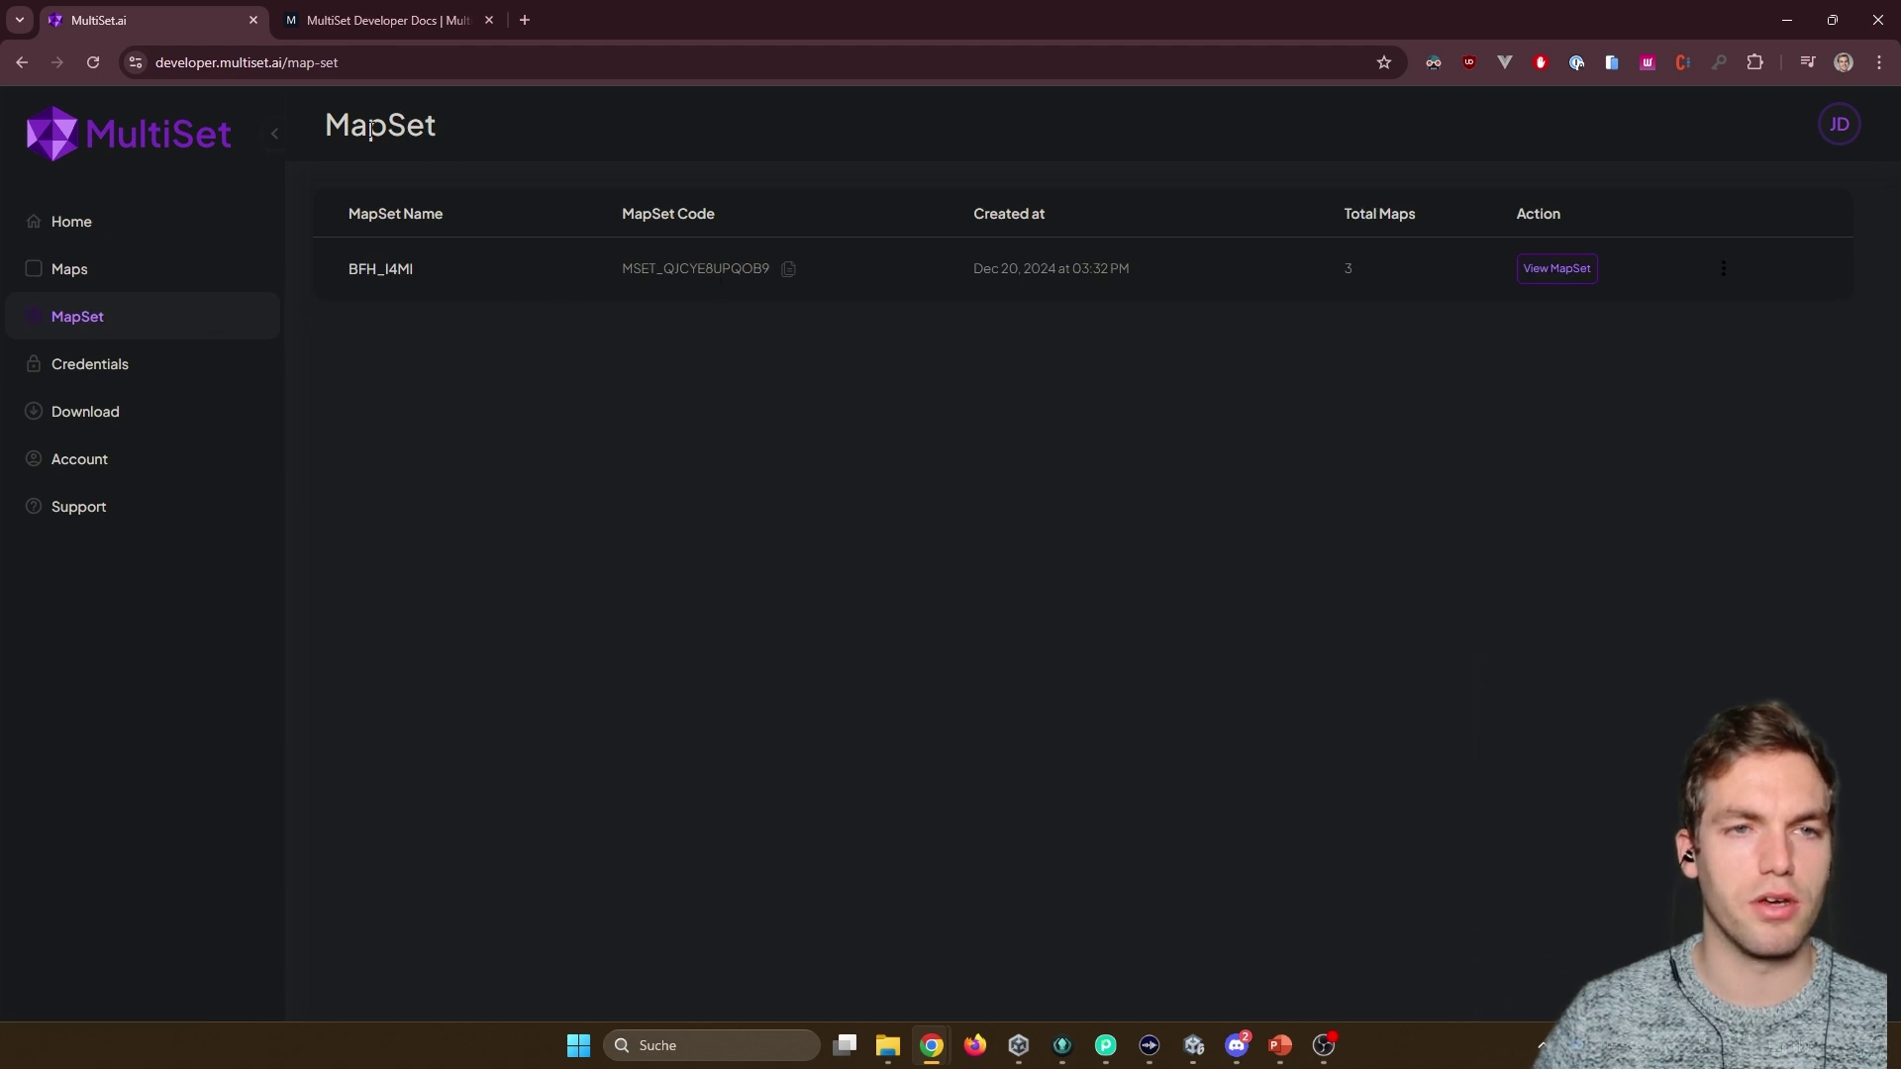
drag(370, 129, 406, 129)
click(406, 268)
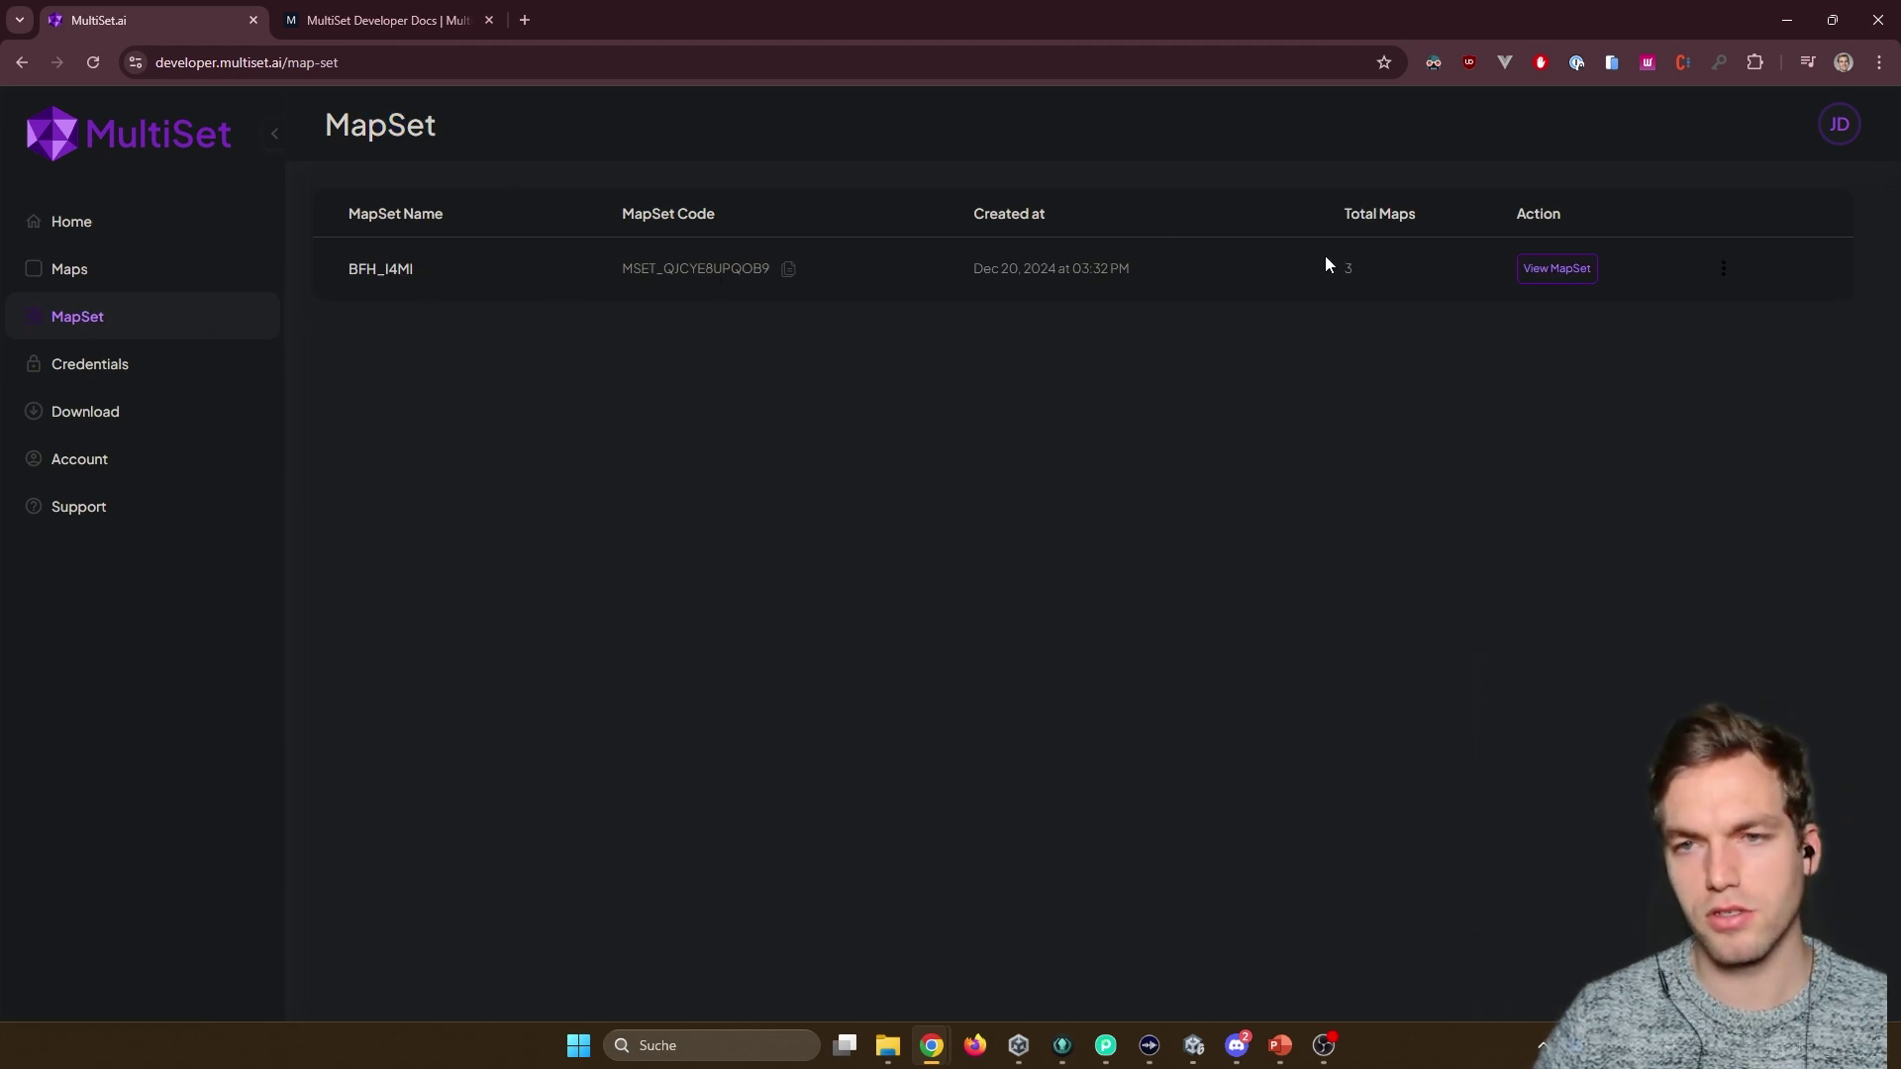
Look through the Credentials, Download and Account pages, ending on Support.
click(115, 371)
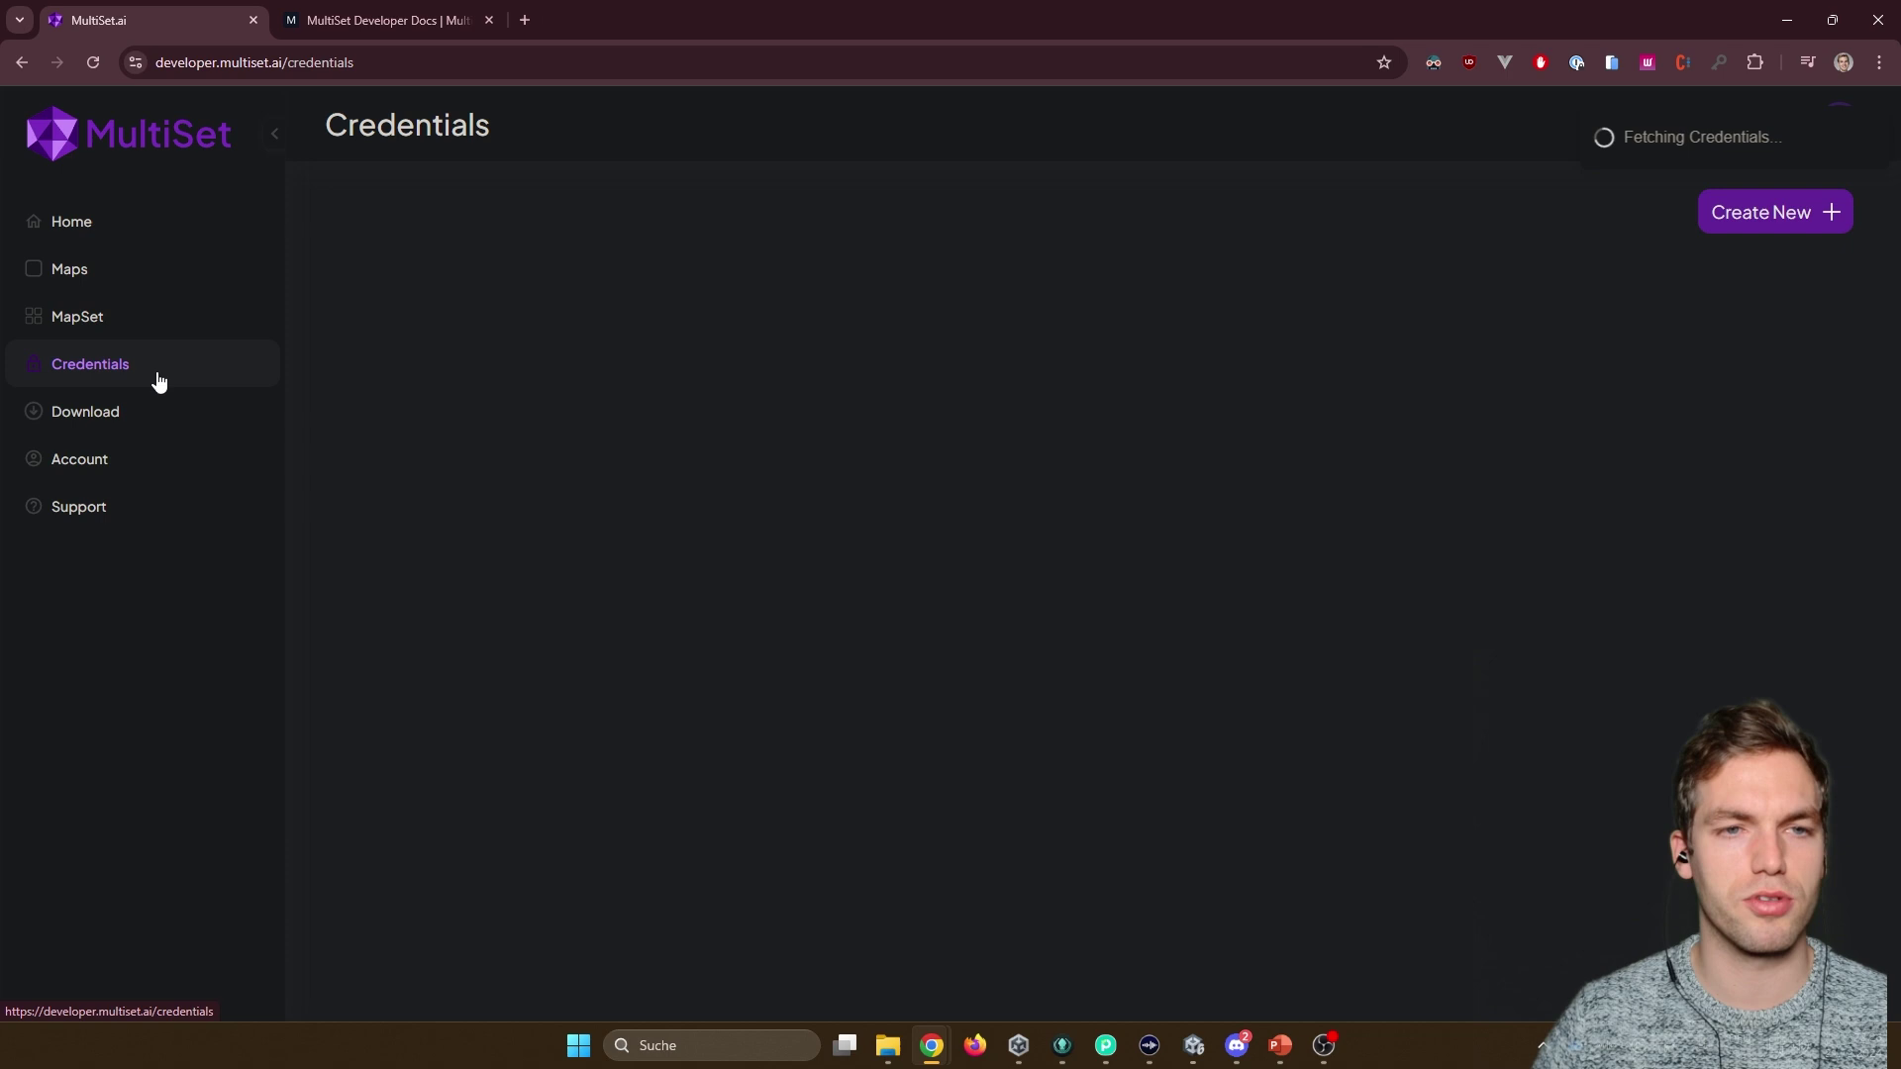
click(99, 414)
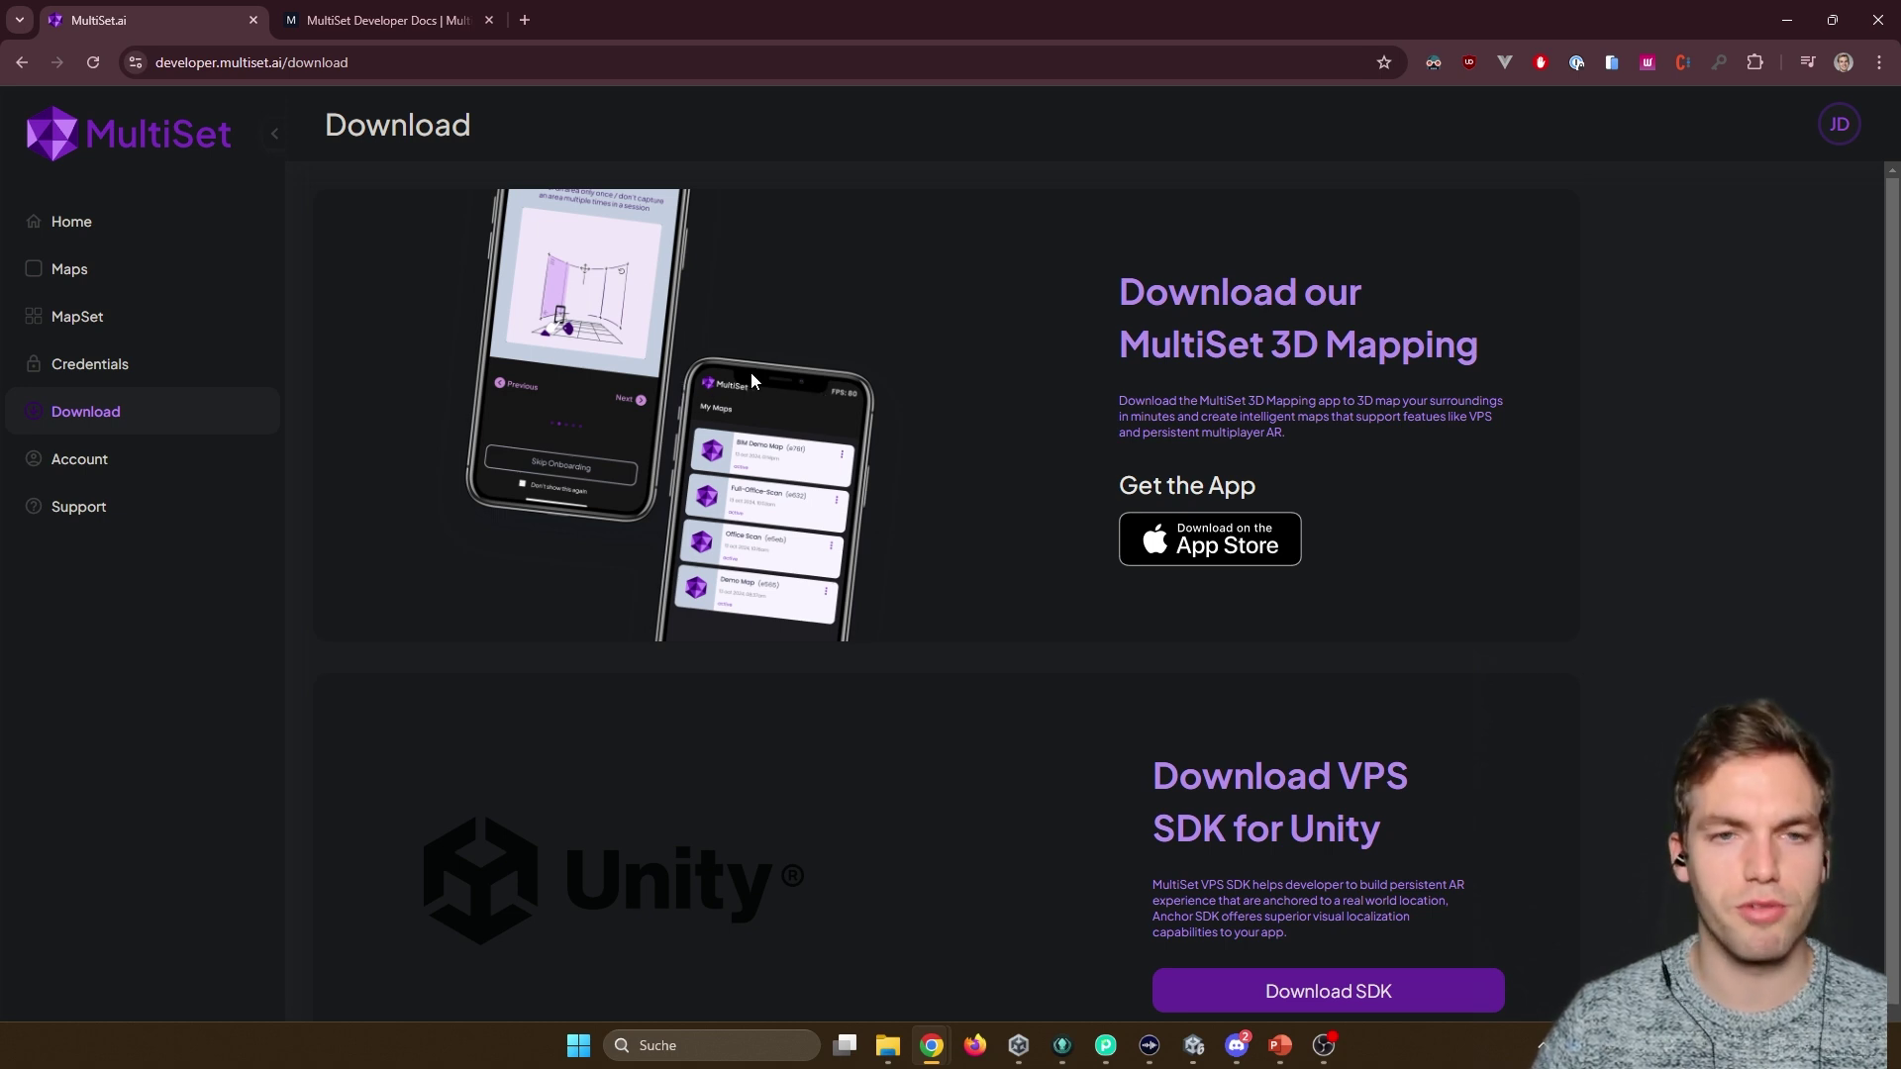
scroll(681, 370, down, 1)
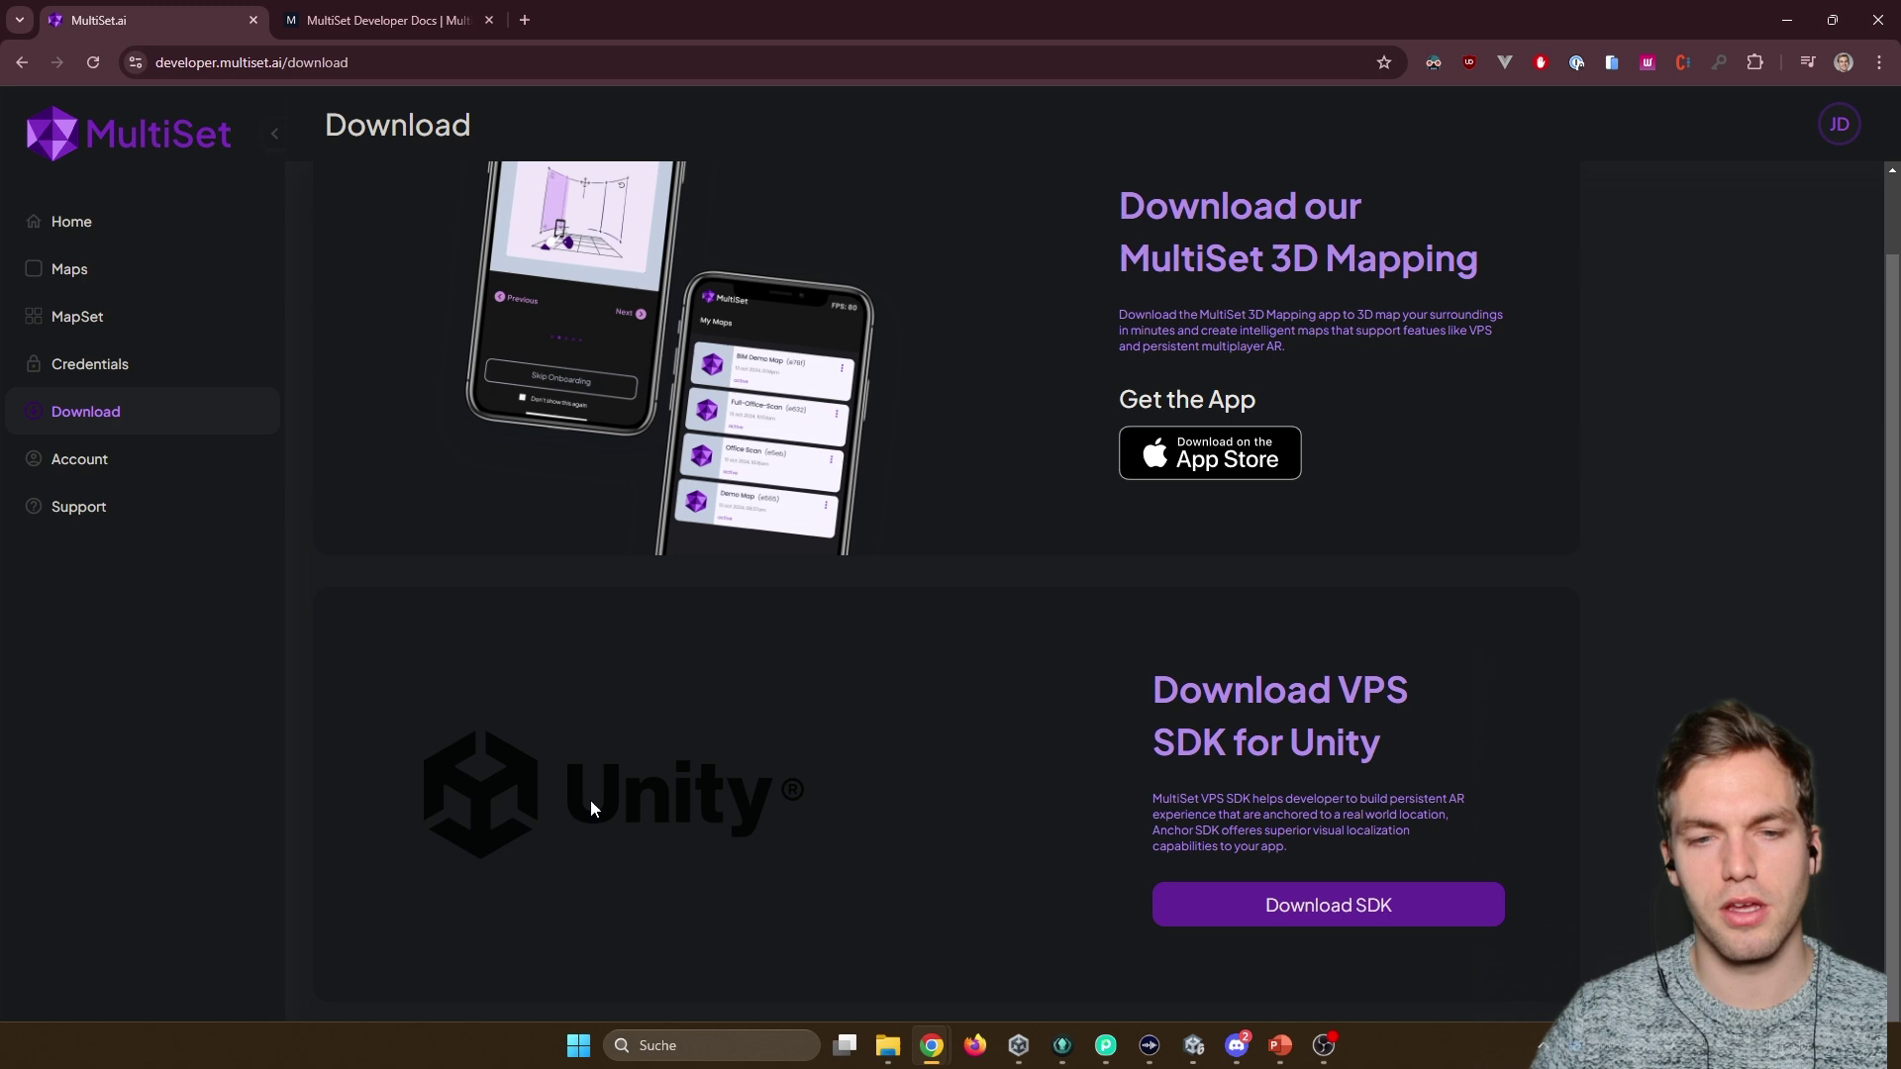
scroll(780, 718, up, 1)
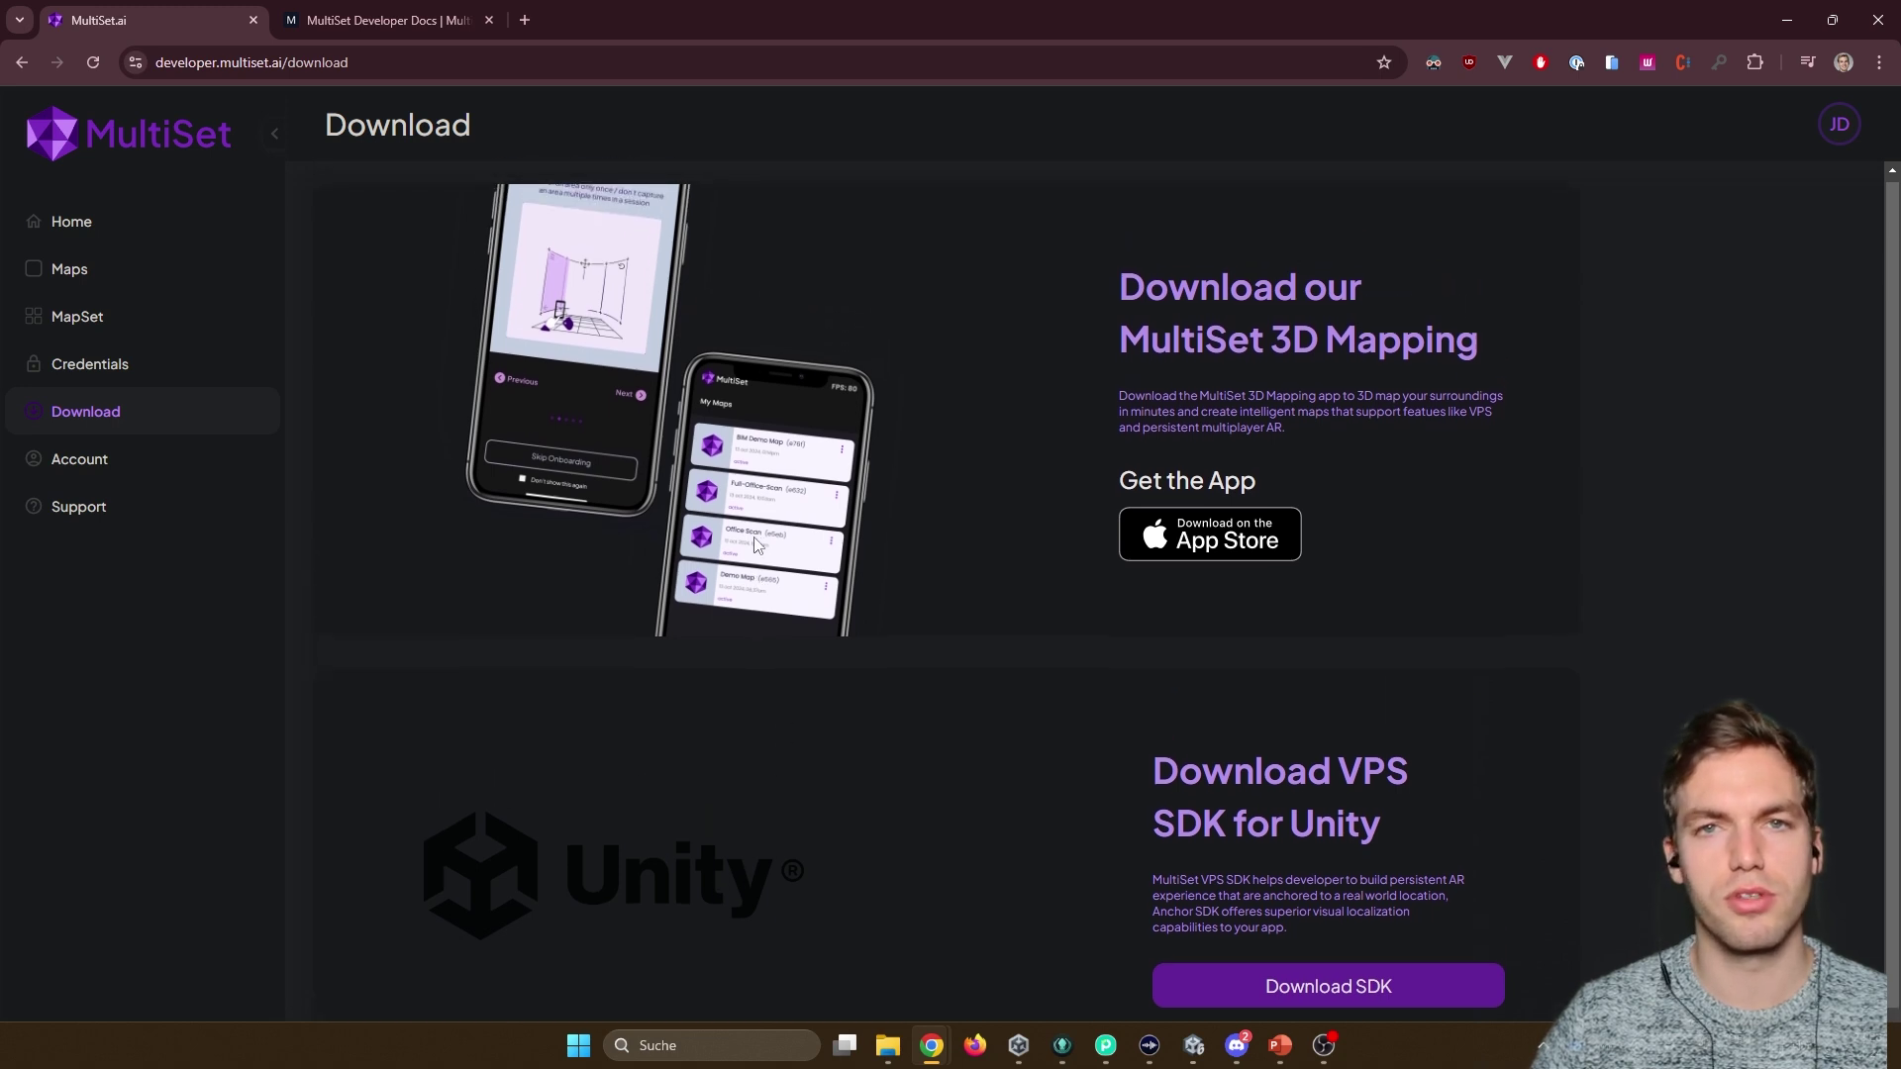
click(93, 473)
click(53, 505)
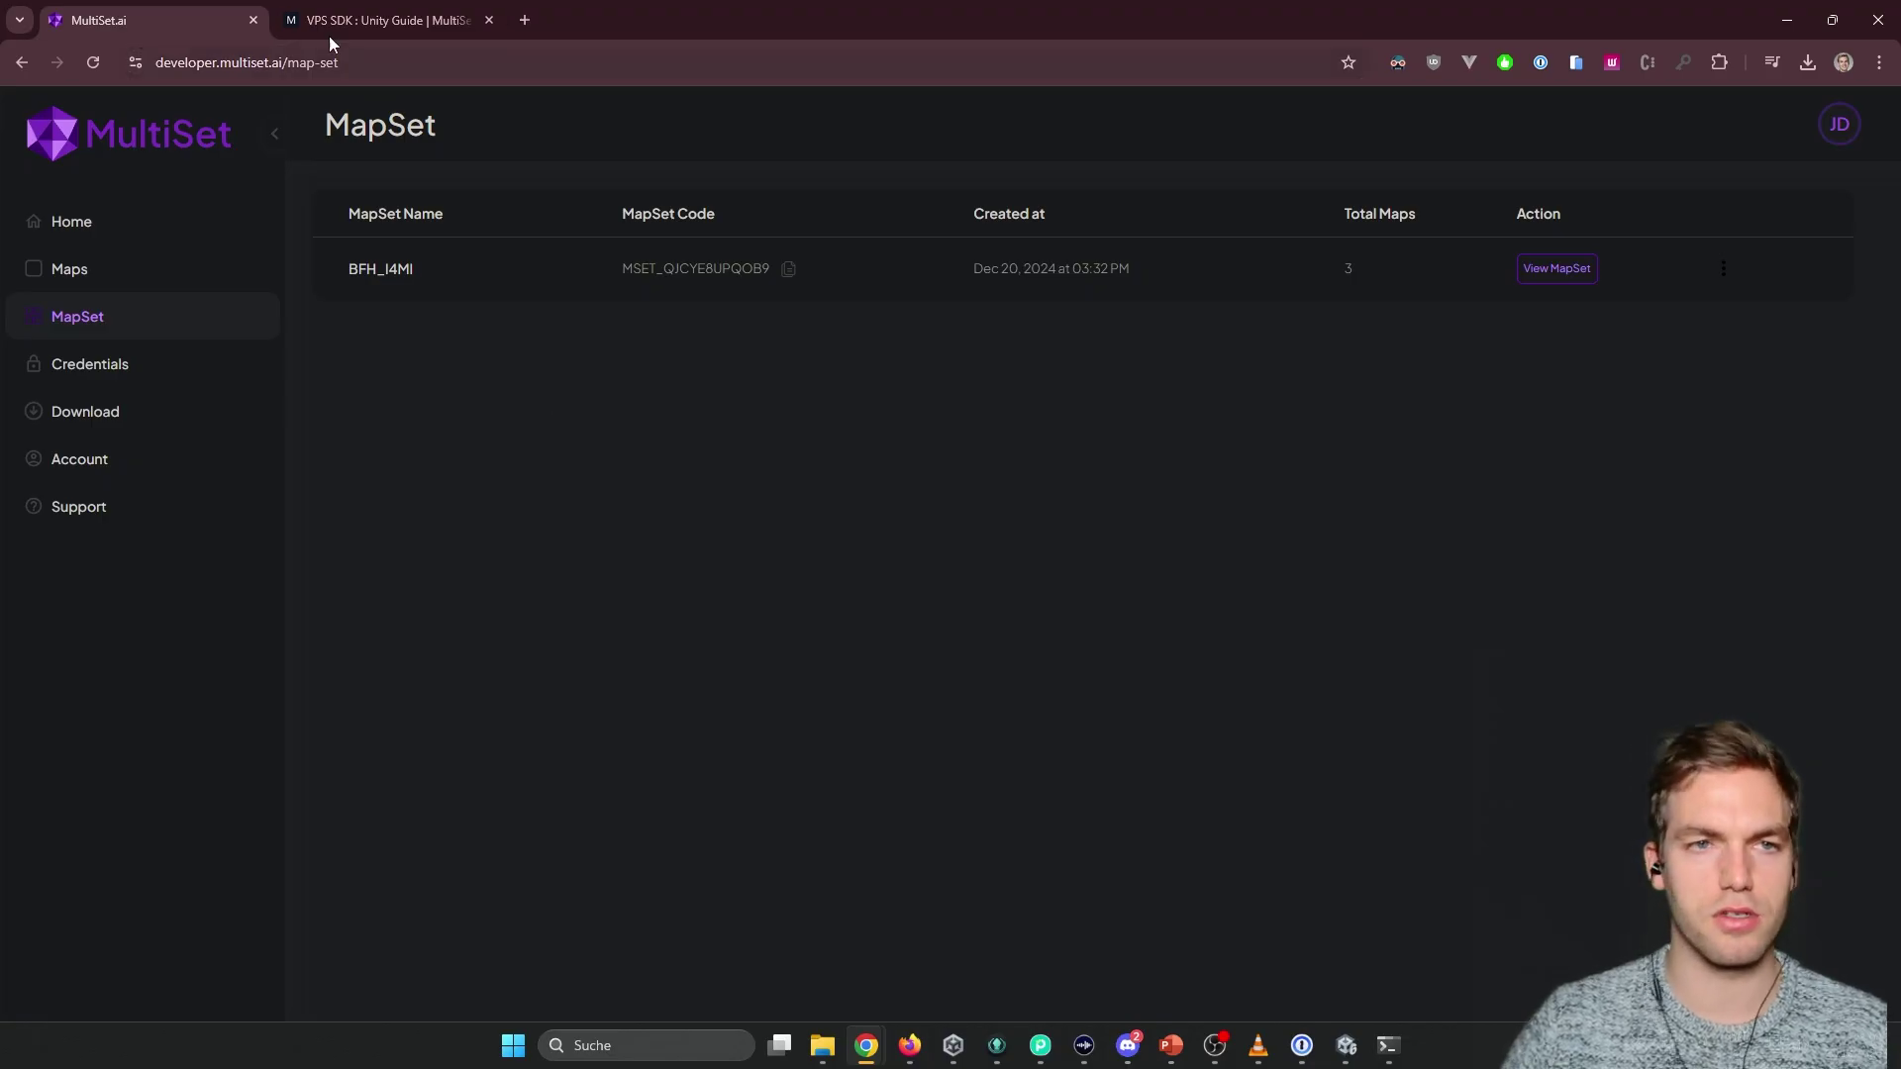
In the Unity Guide docs, read 'MapSet : Merging Maps together', then open 'Extend a MapSet'.
click(330, 24)
scroll(812, 495, down, 6)
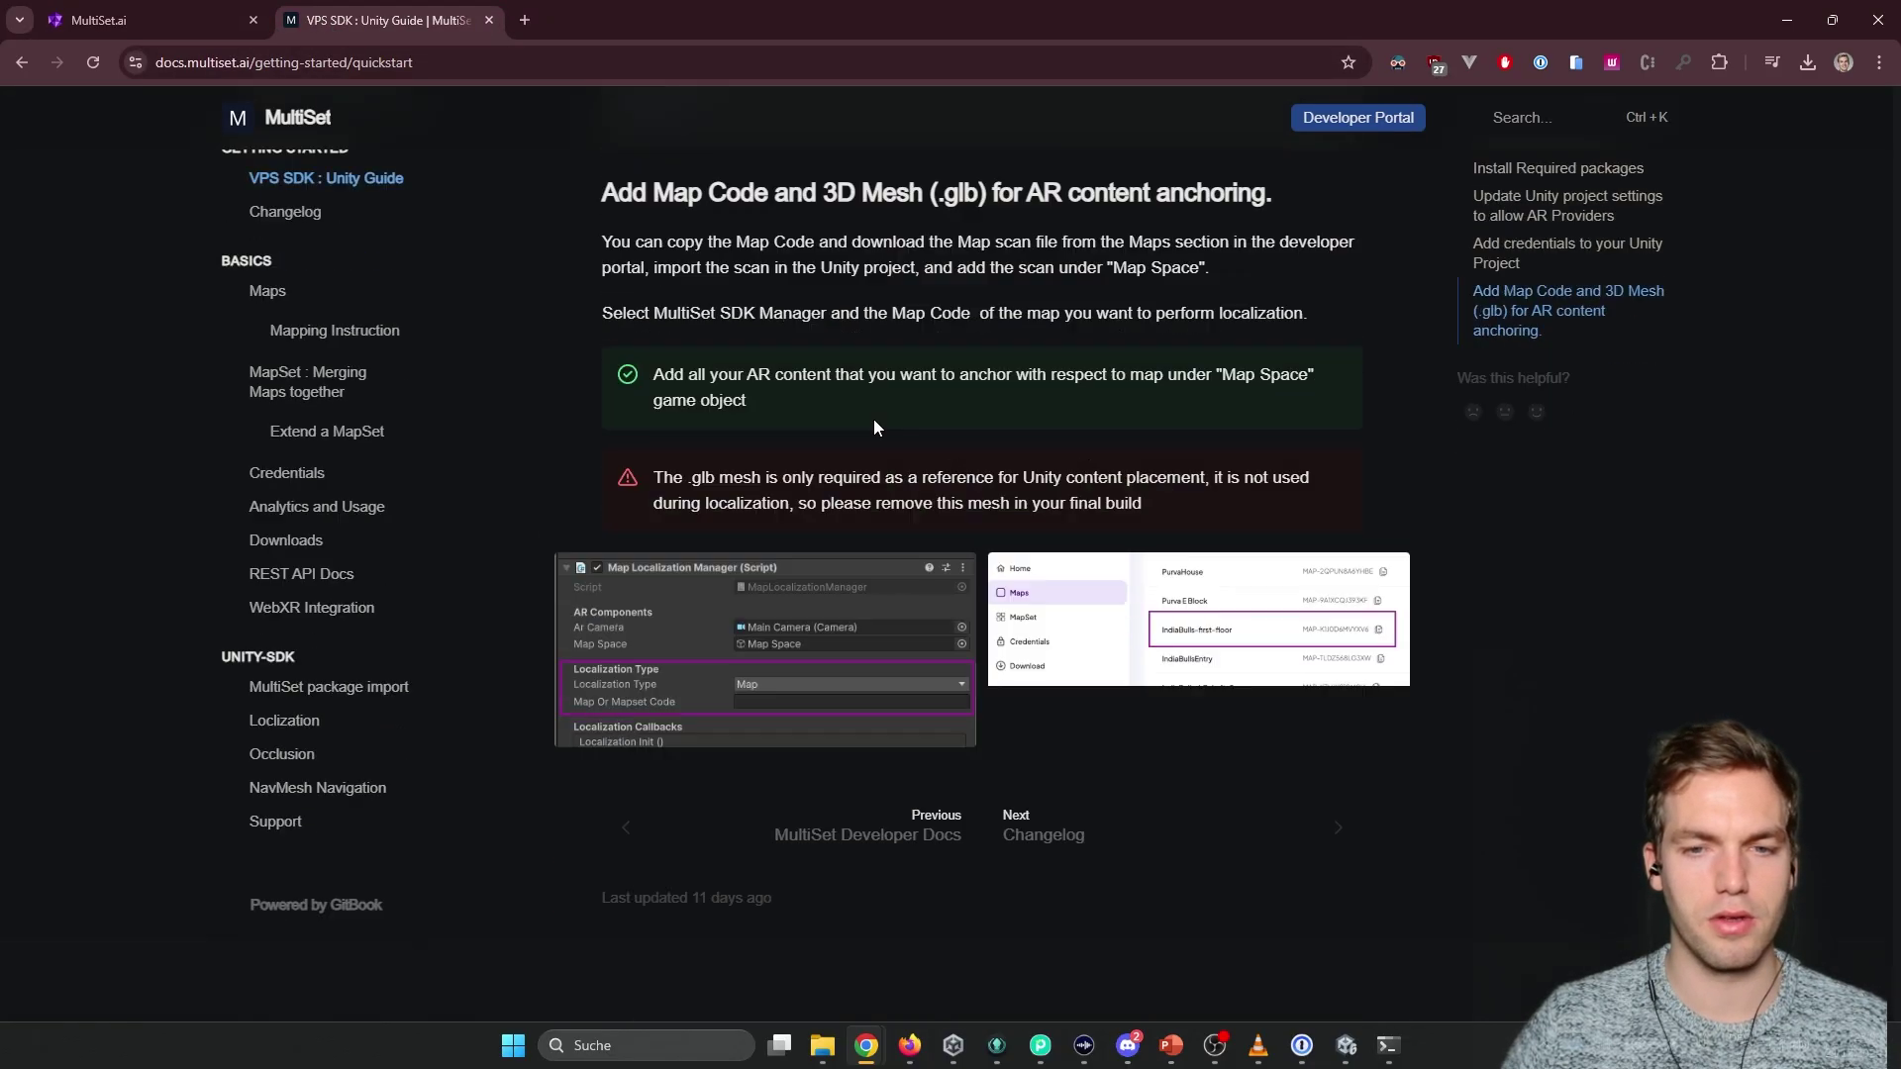
scroll(871, 414, up, 10)
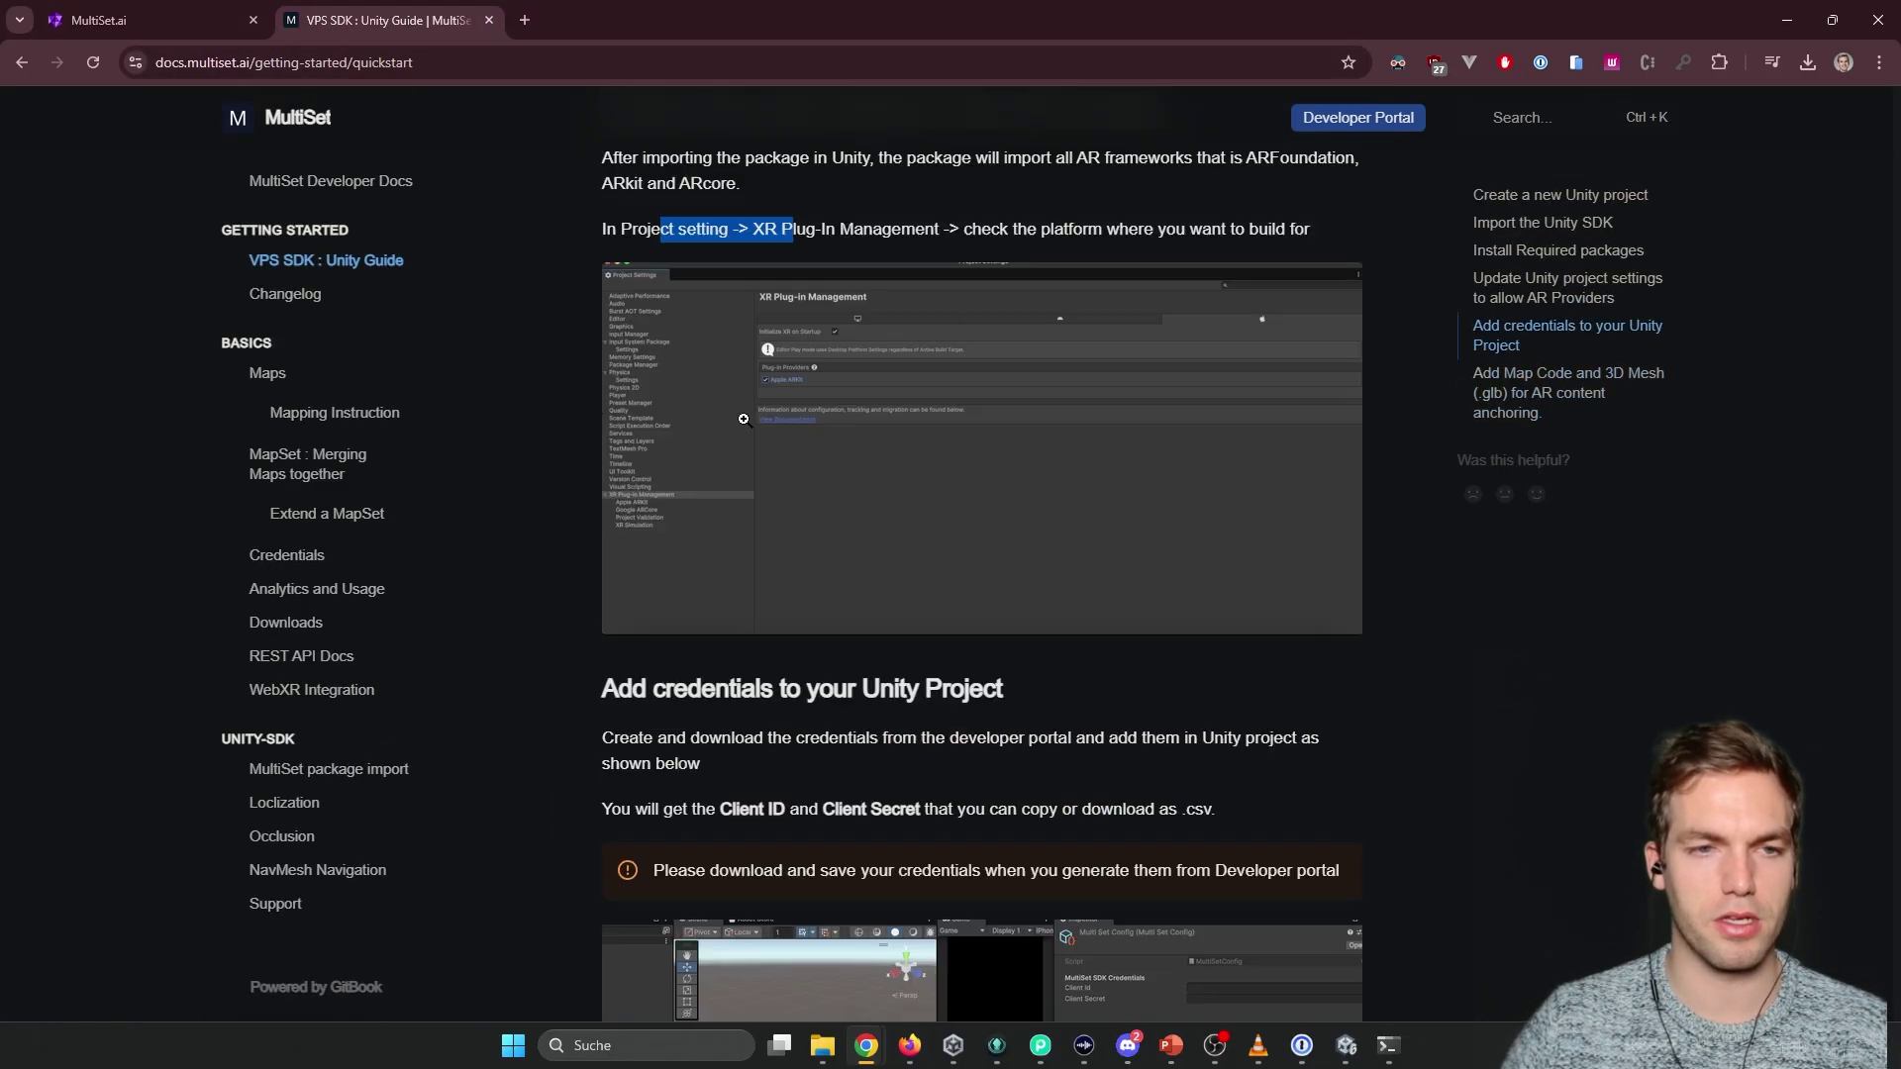
click(317, 473)
scroll(561, 474, down, 20)
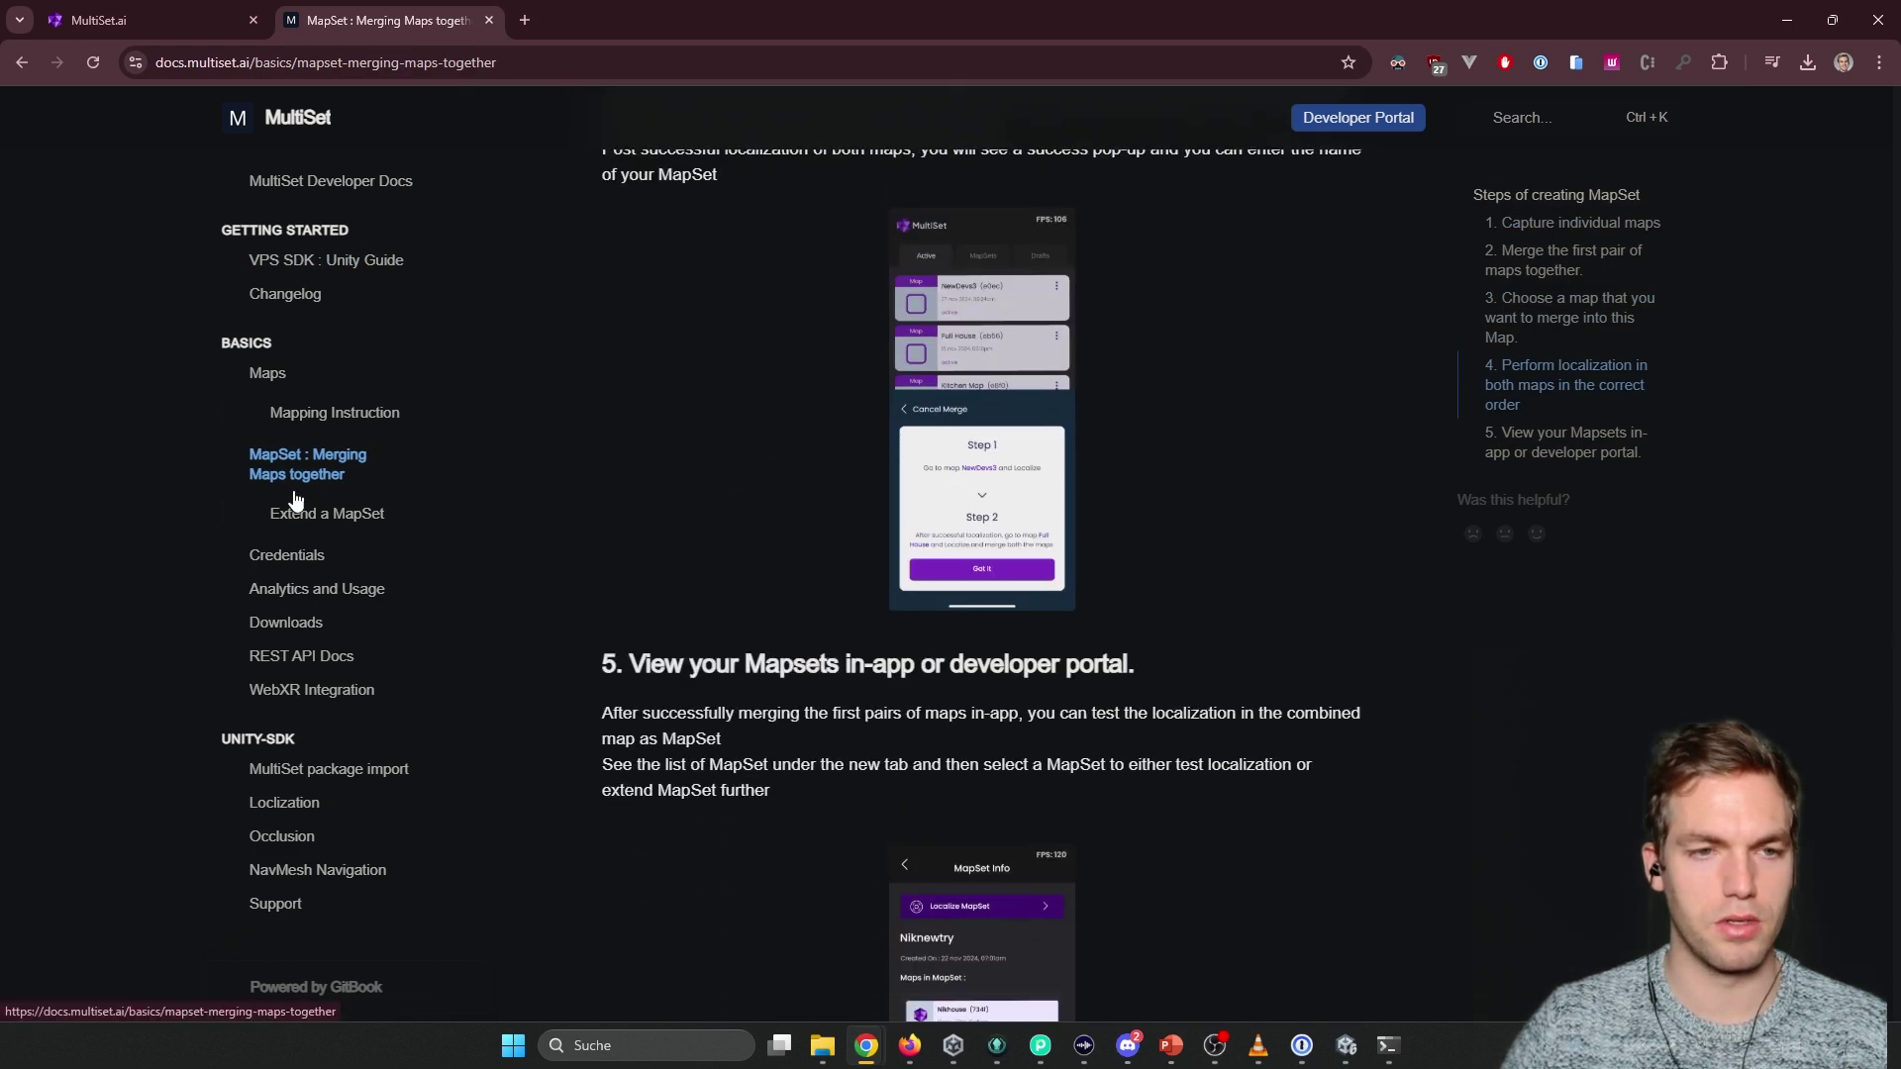
click(354, 516)
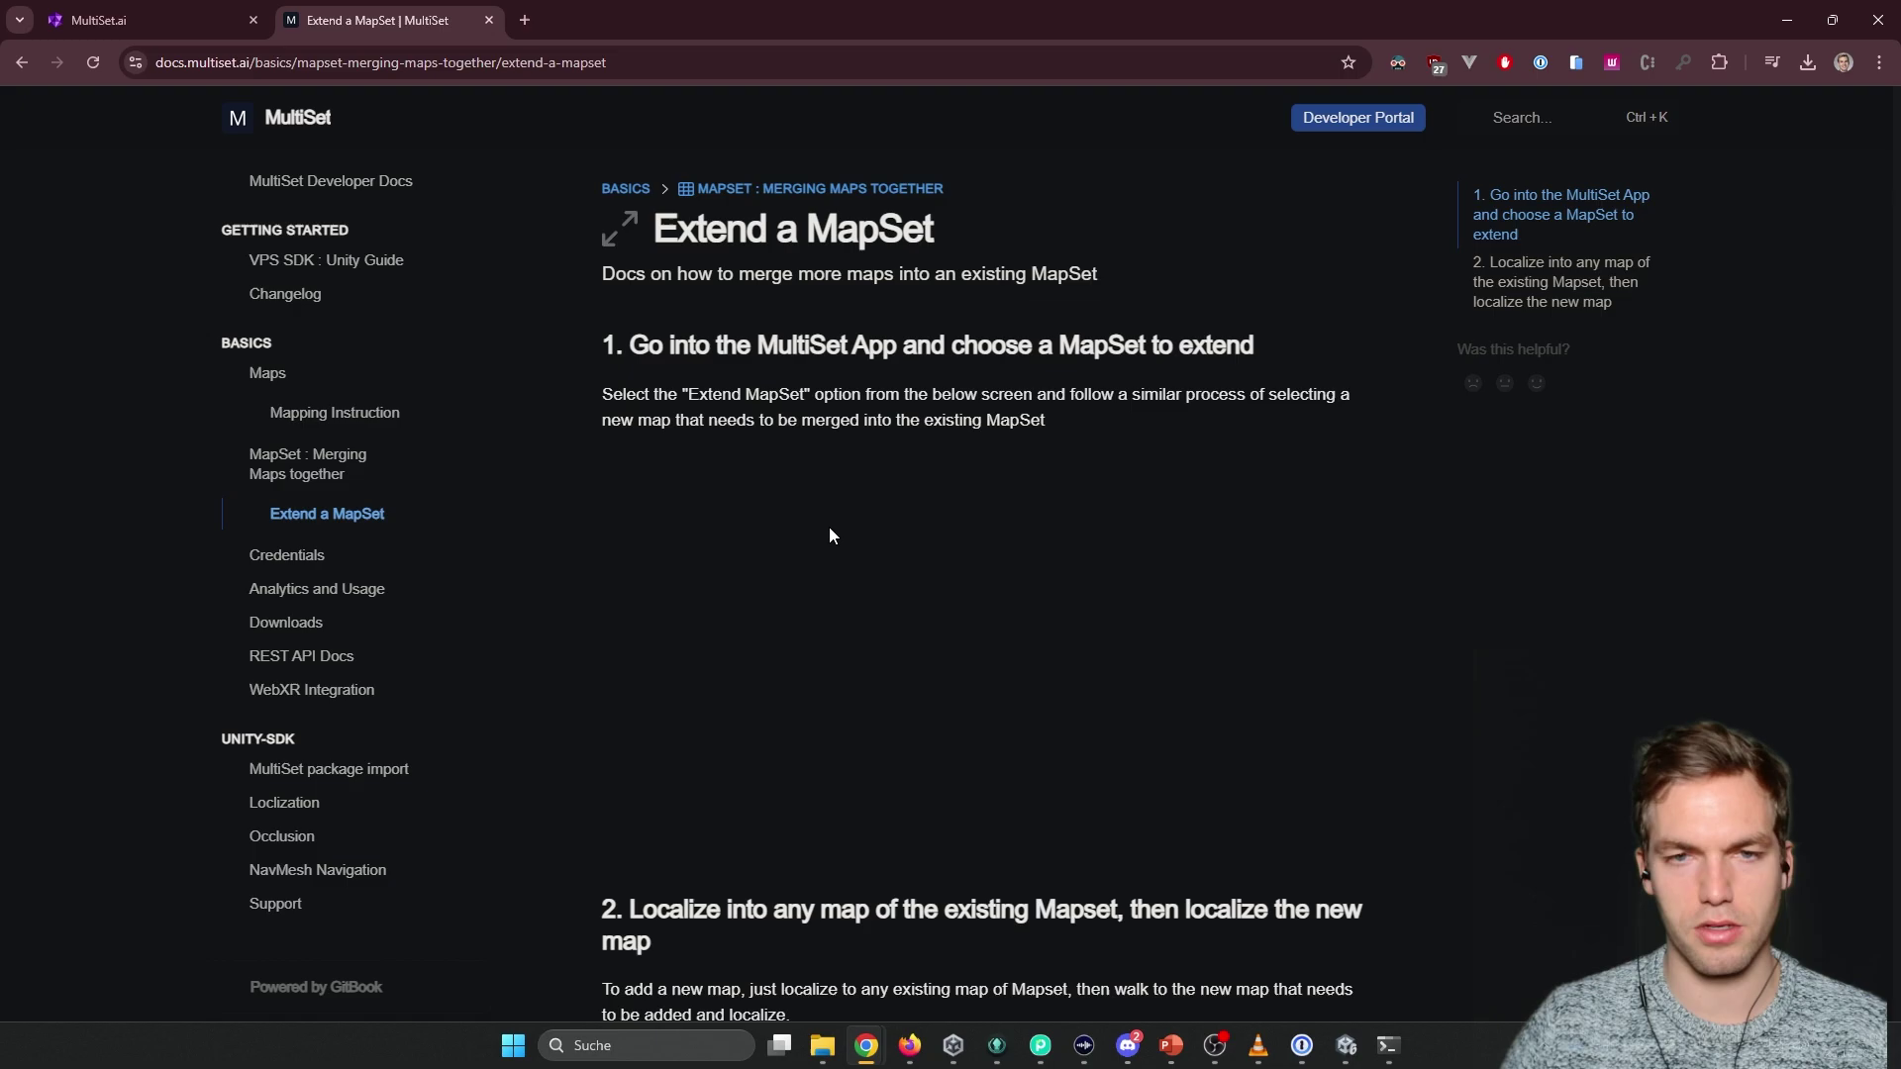
scroll(594, 542, down, 1)
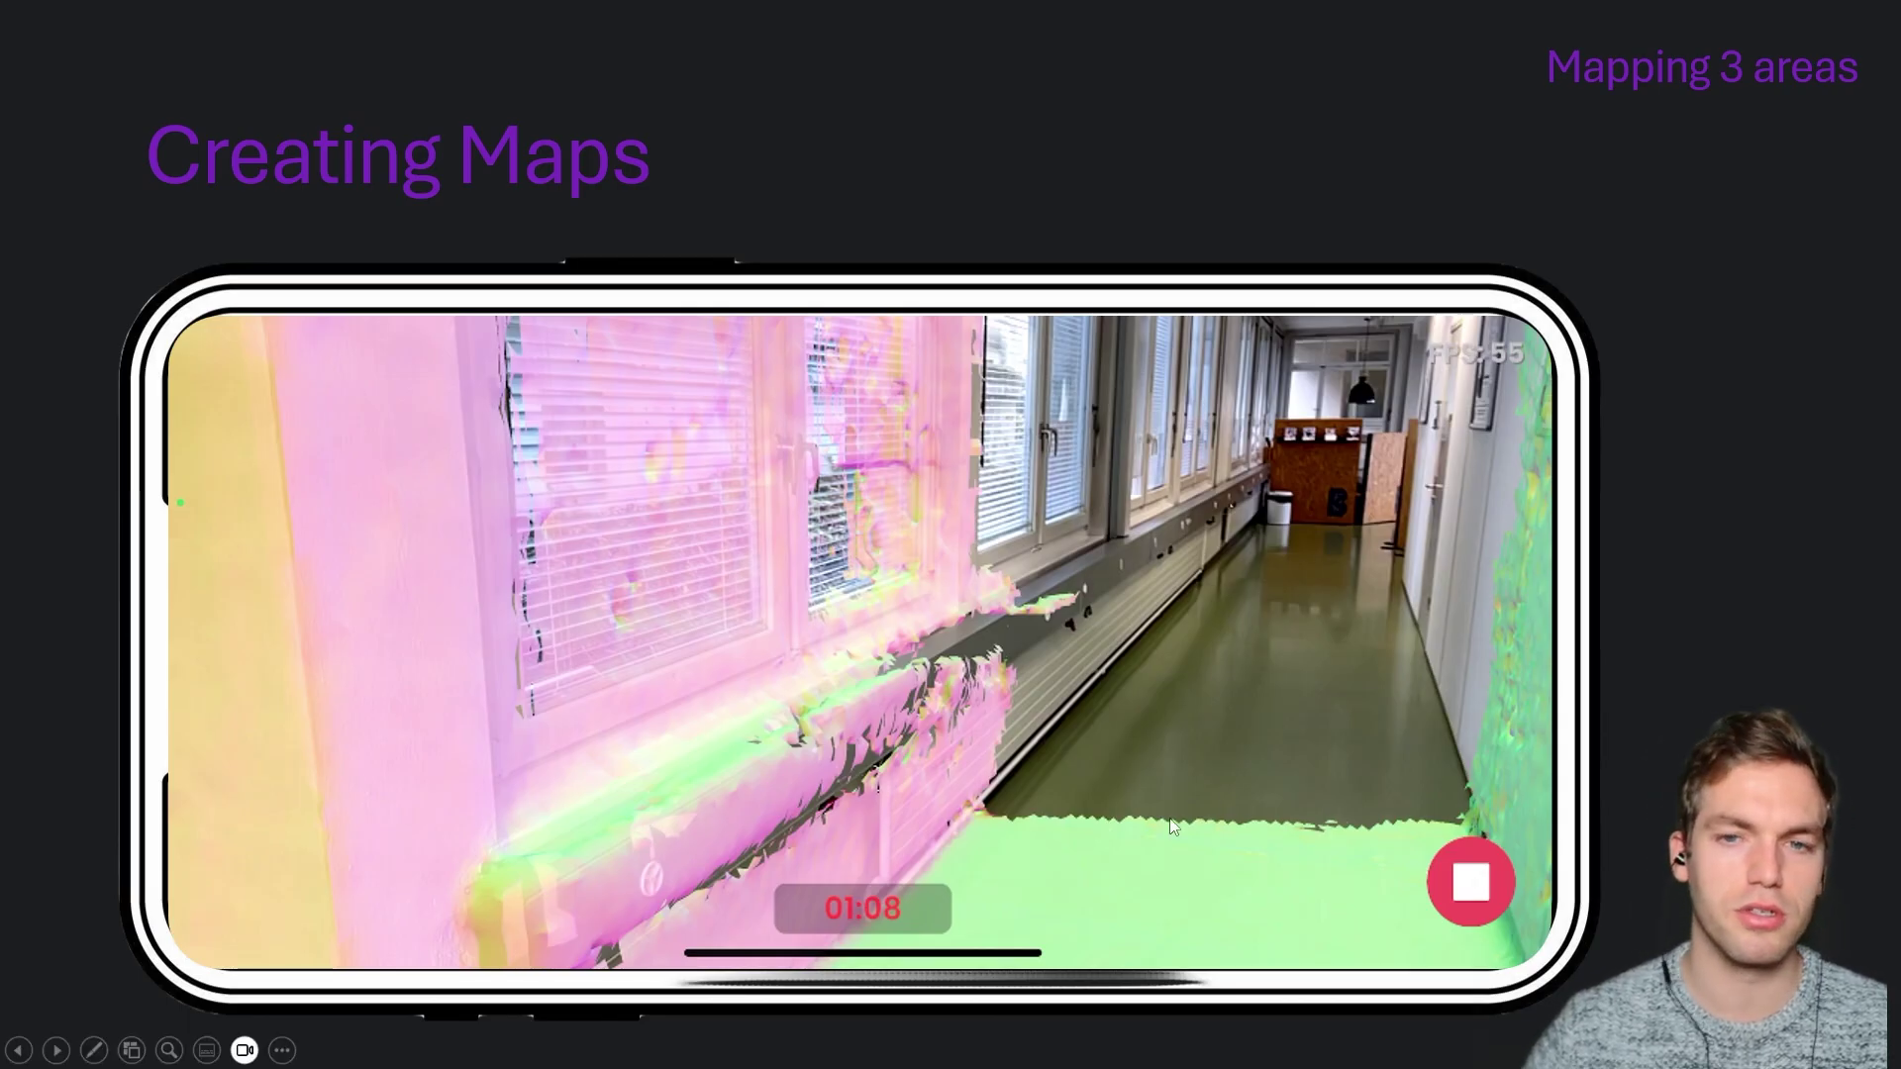
key(alt+Tab)
key(alt+Tab)
key(alt+Tab)
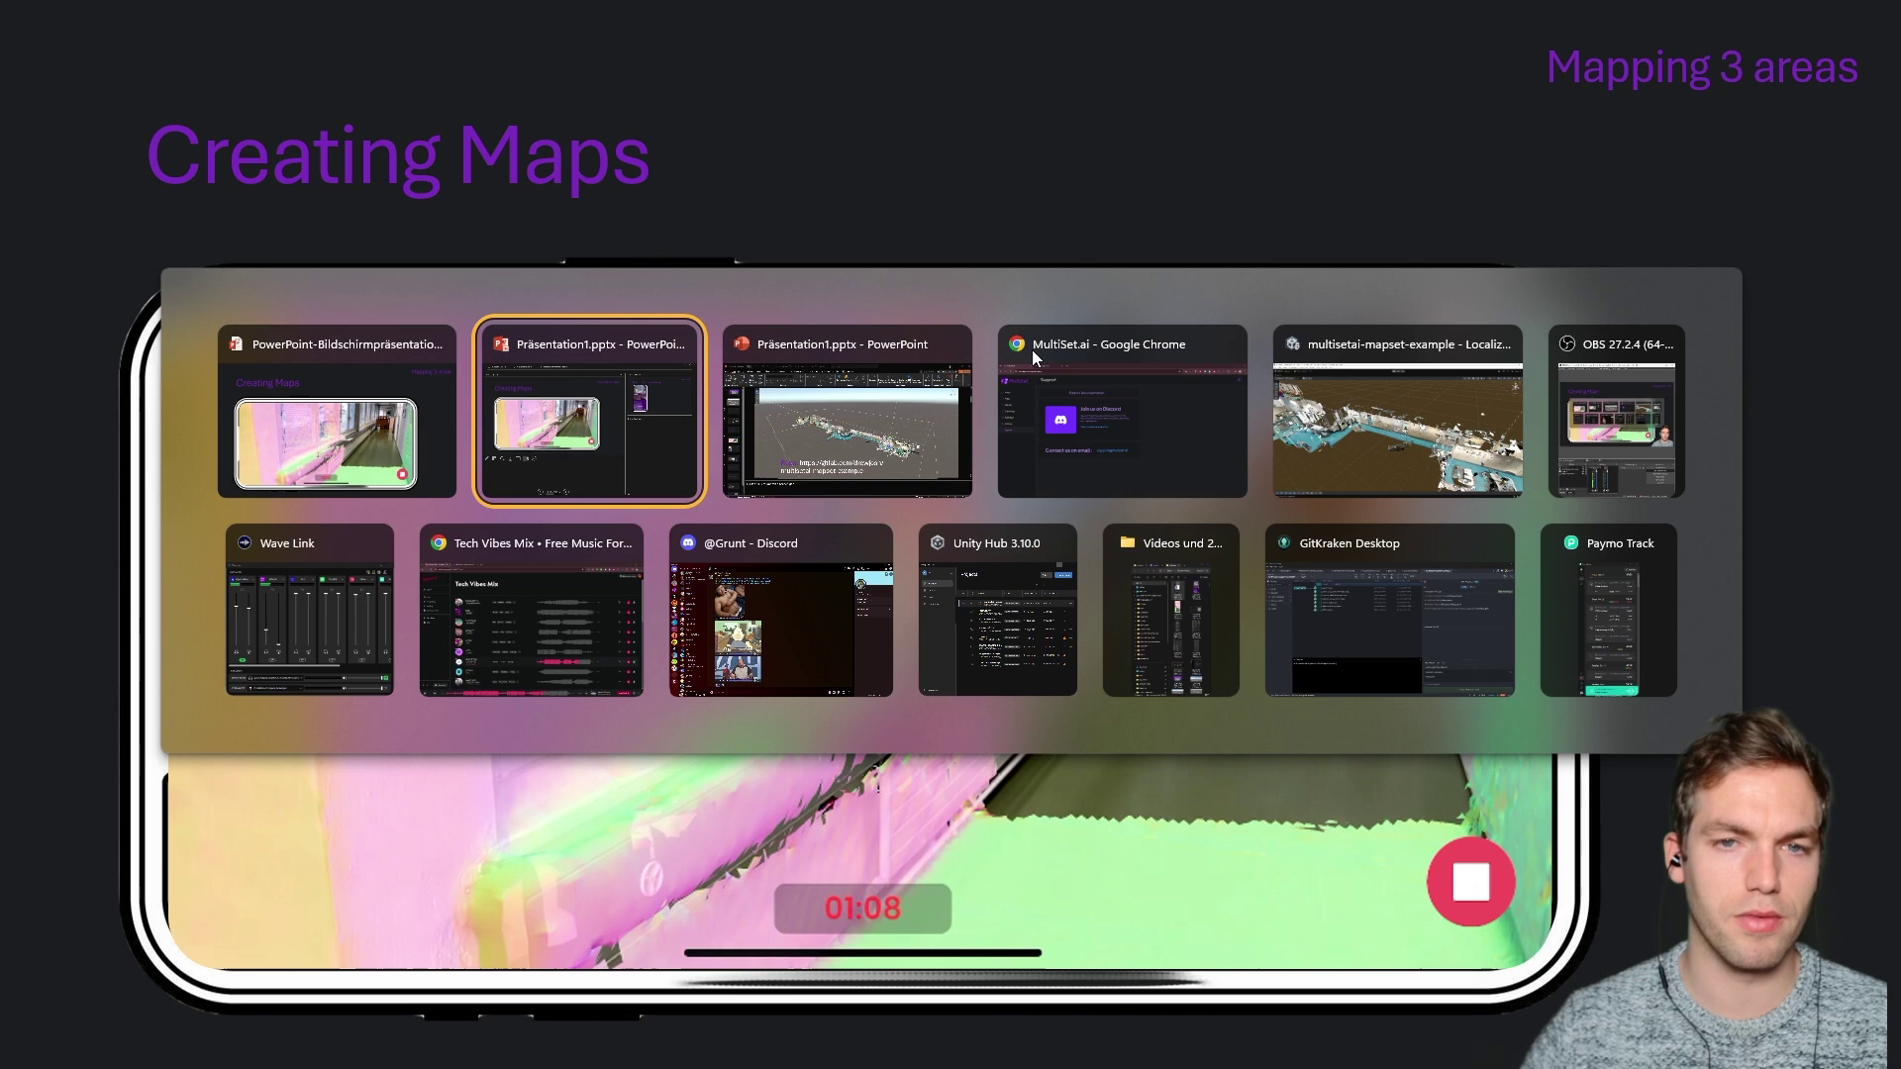
key(alt+Tab)
key(Escape)
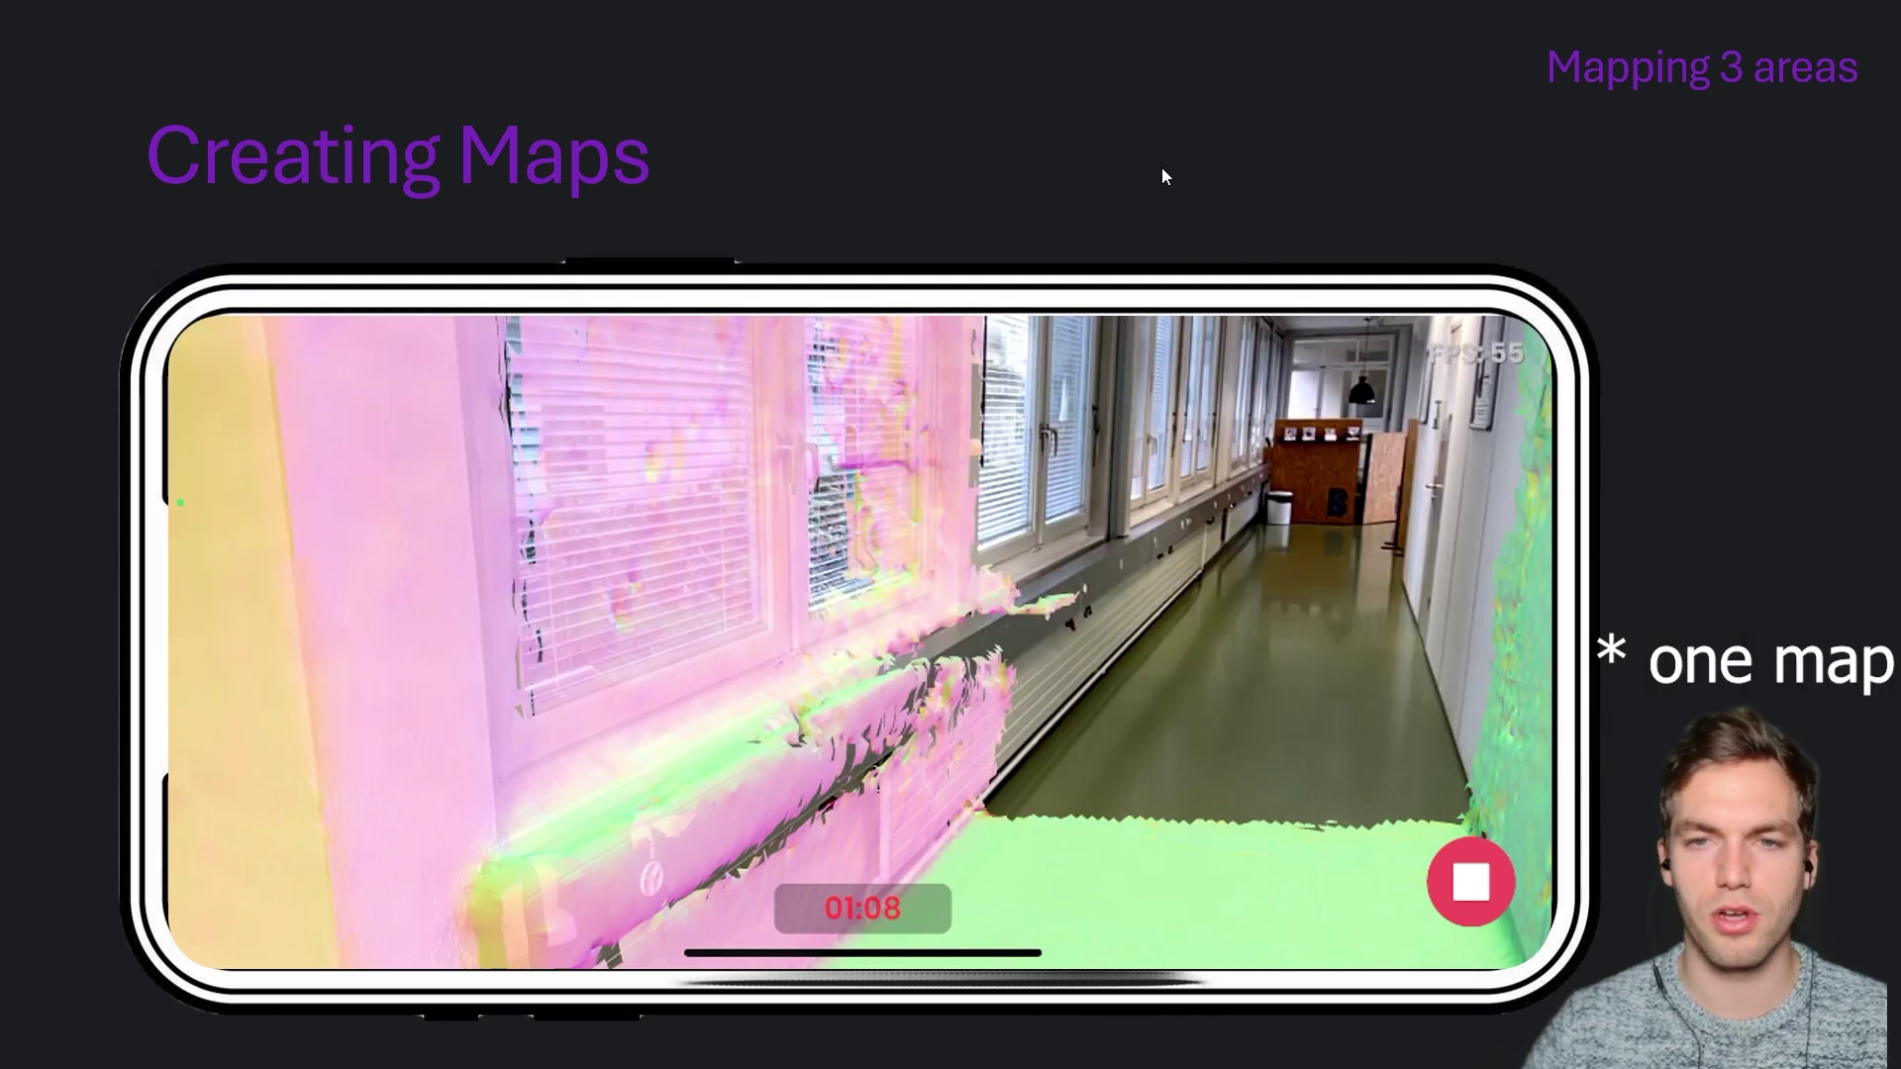
key(alt+Tab)
key(alt+Tab)
key(alt+Tab)
key(alt+Tab)
key(alt+Tab)
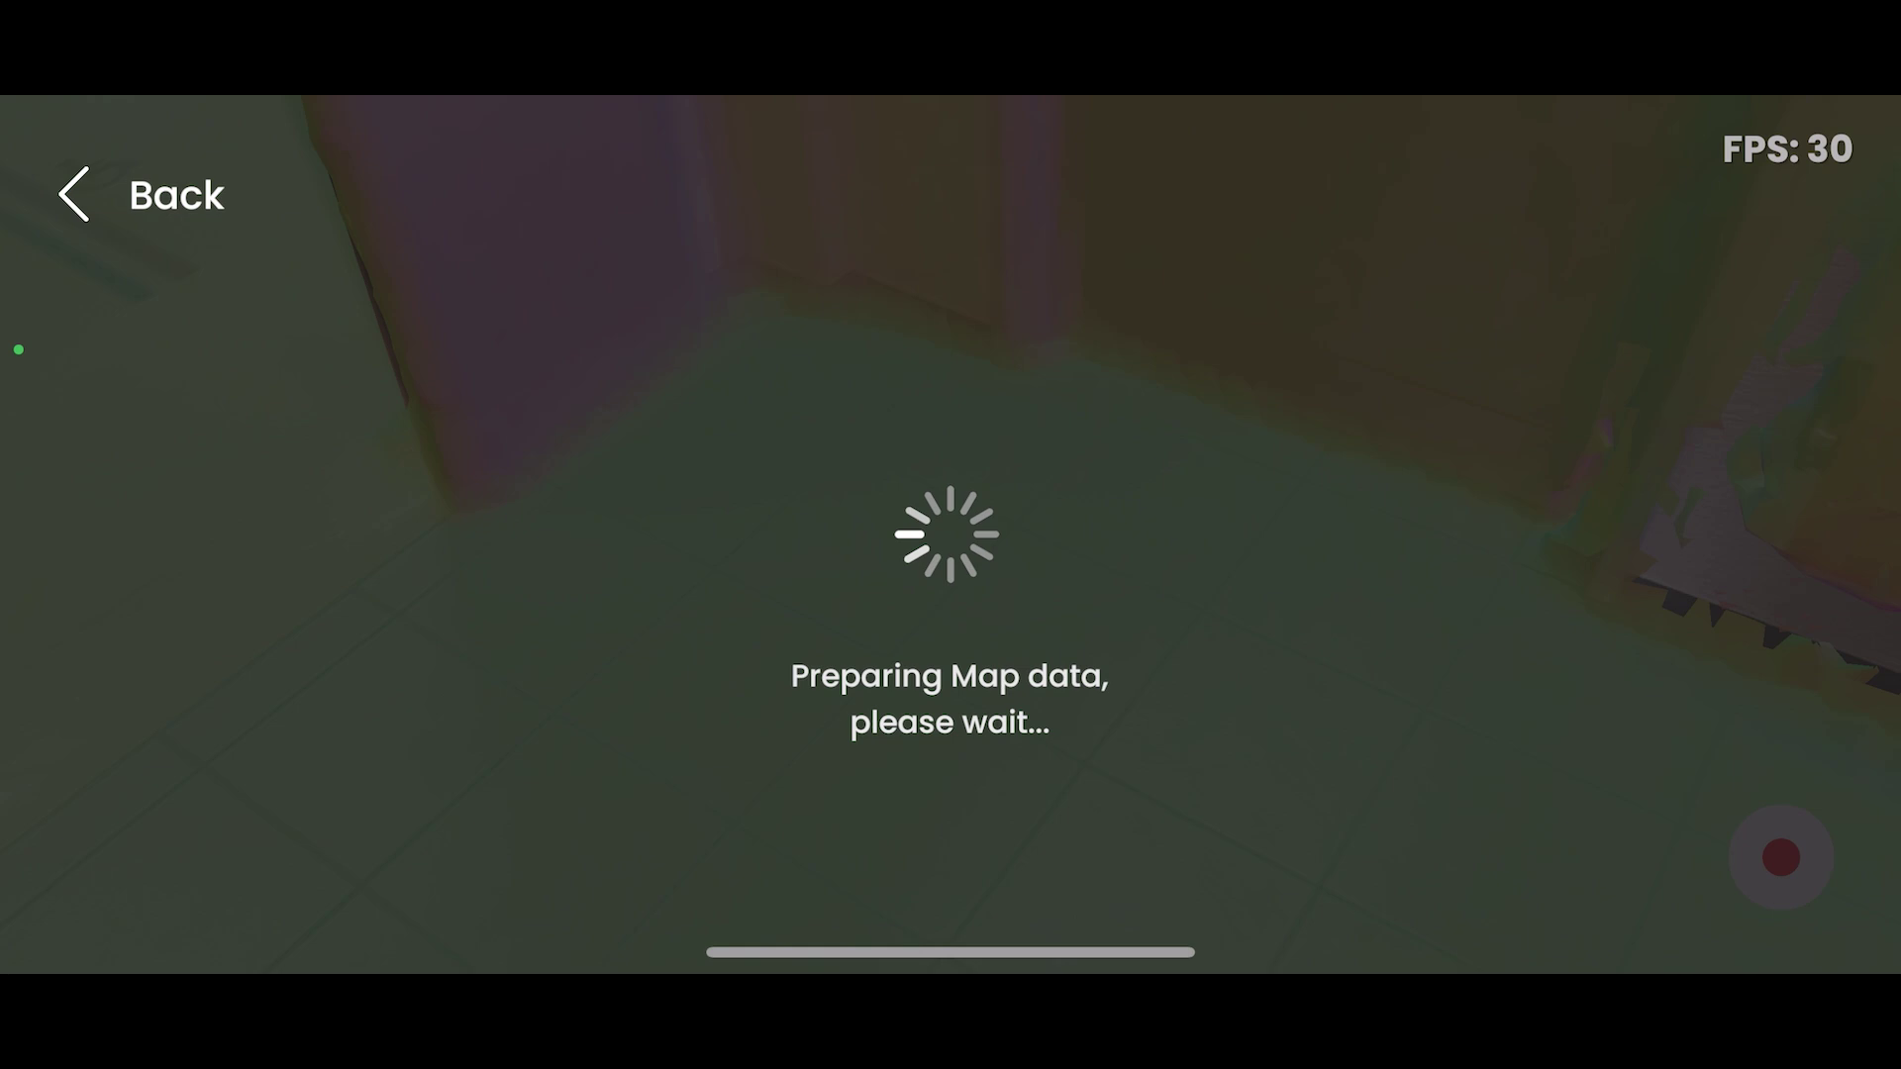
Name the new scan 'Bfh3' and save it as a draft to upload later.
text(Bfh3)
key(Return)
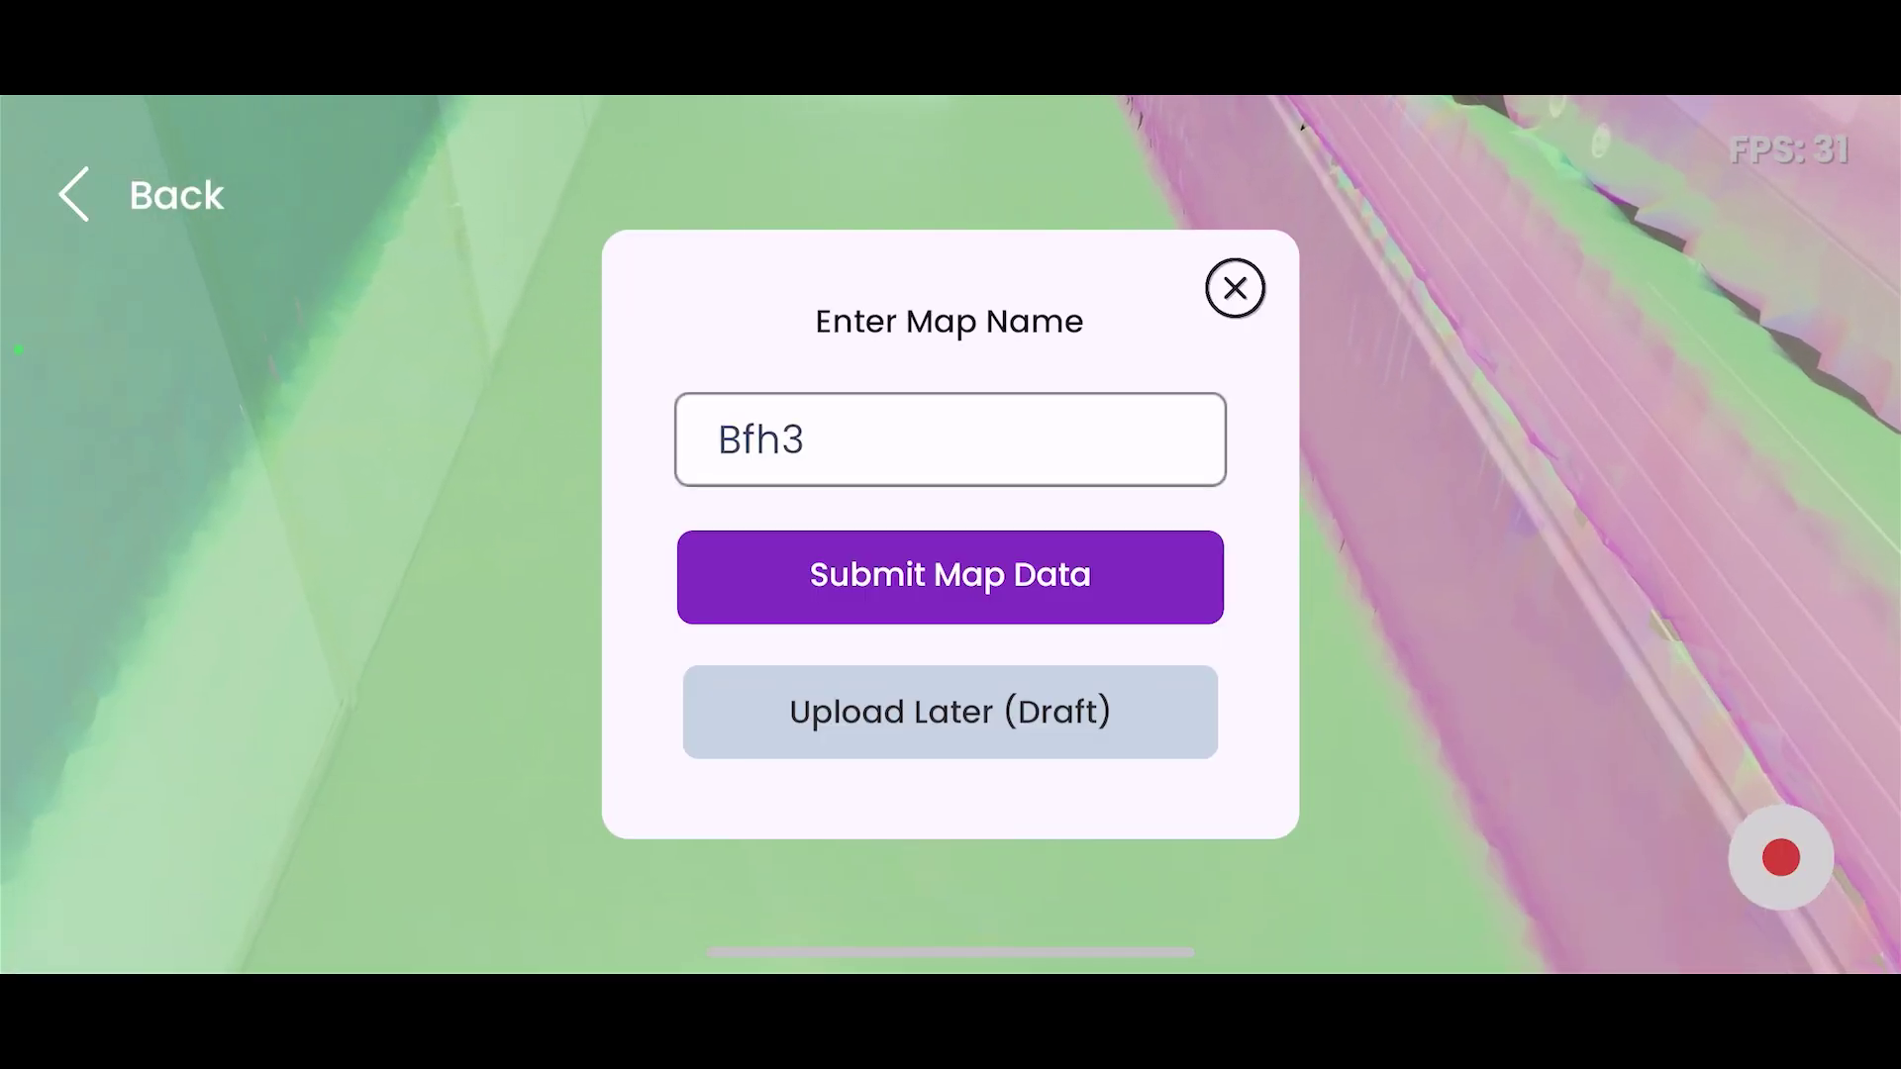
click(949, 711)
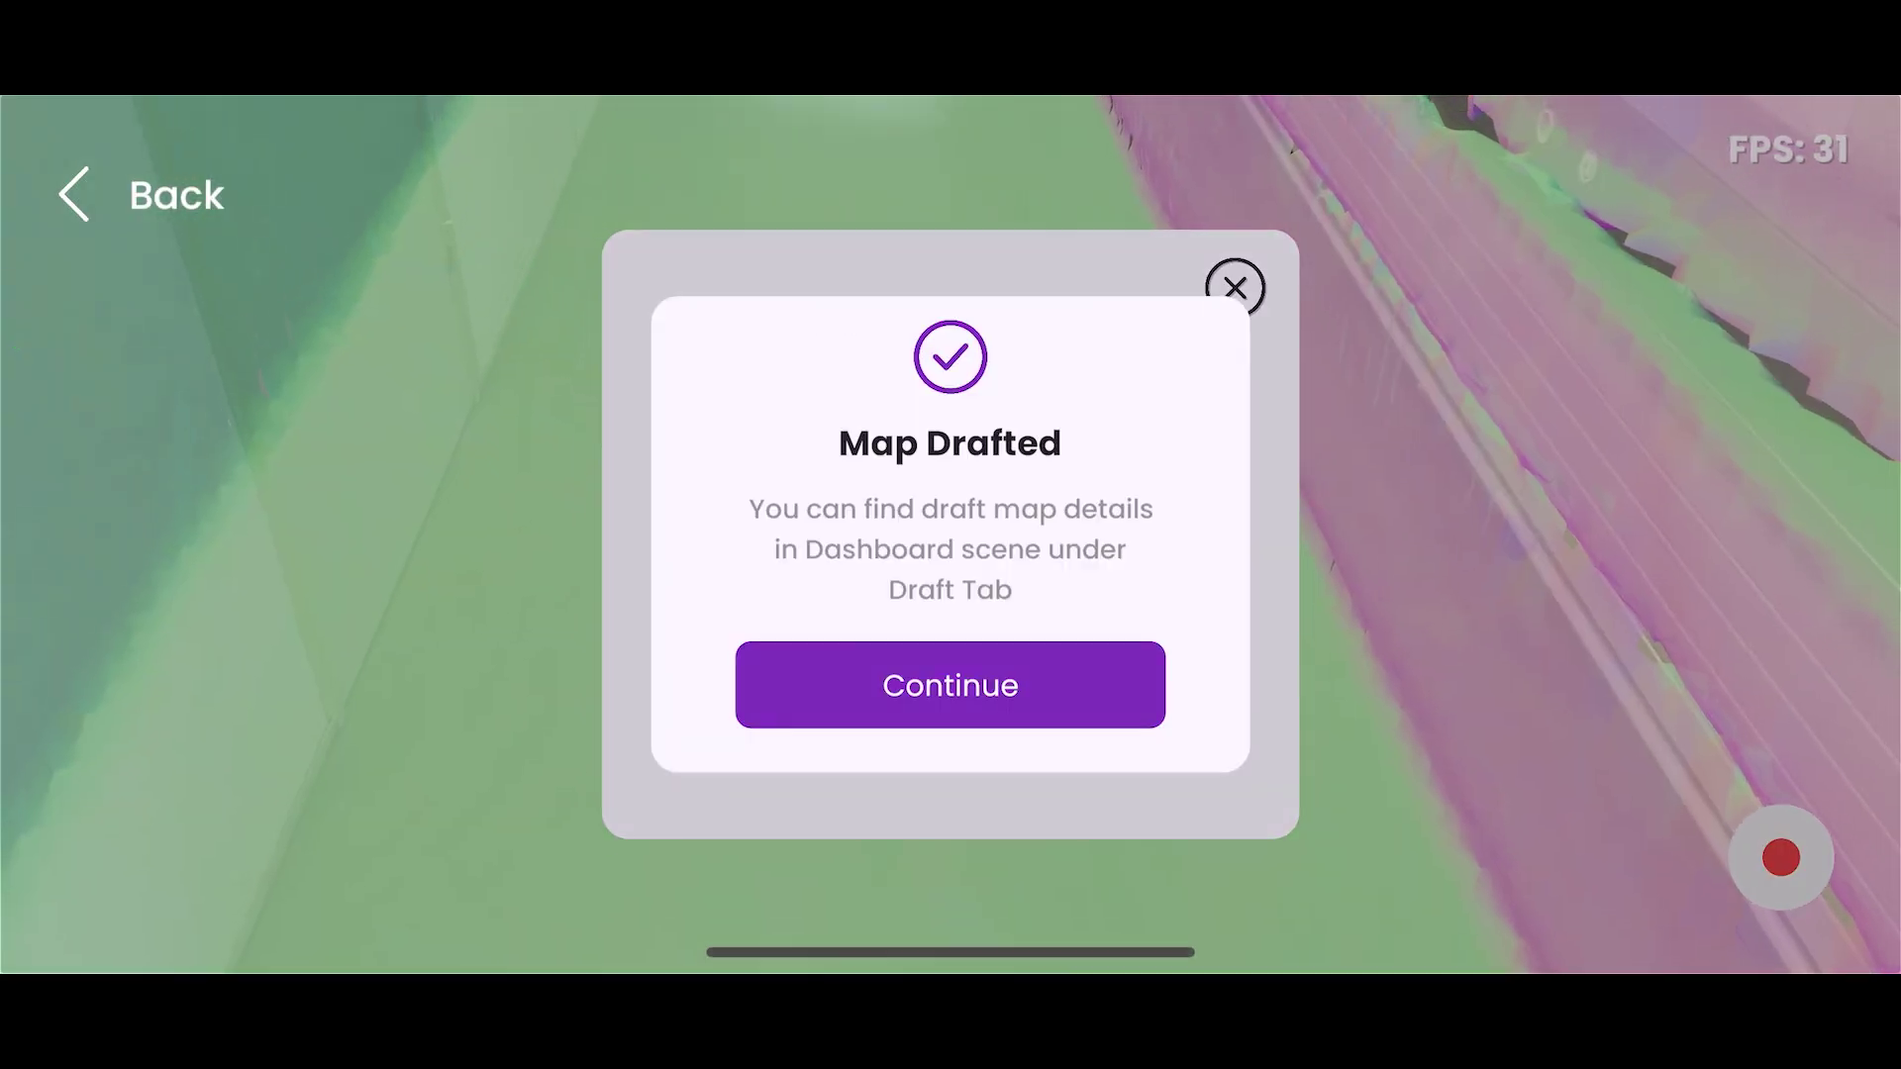
click(951, 685)
From the Drafts list, open the Bfh2 draft and start uploading its map data.
click(953, 136)
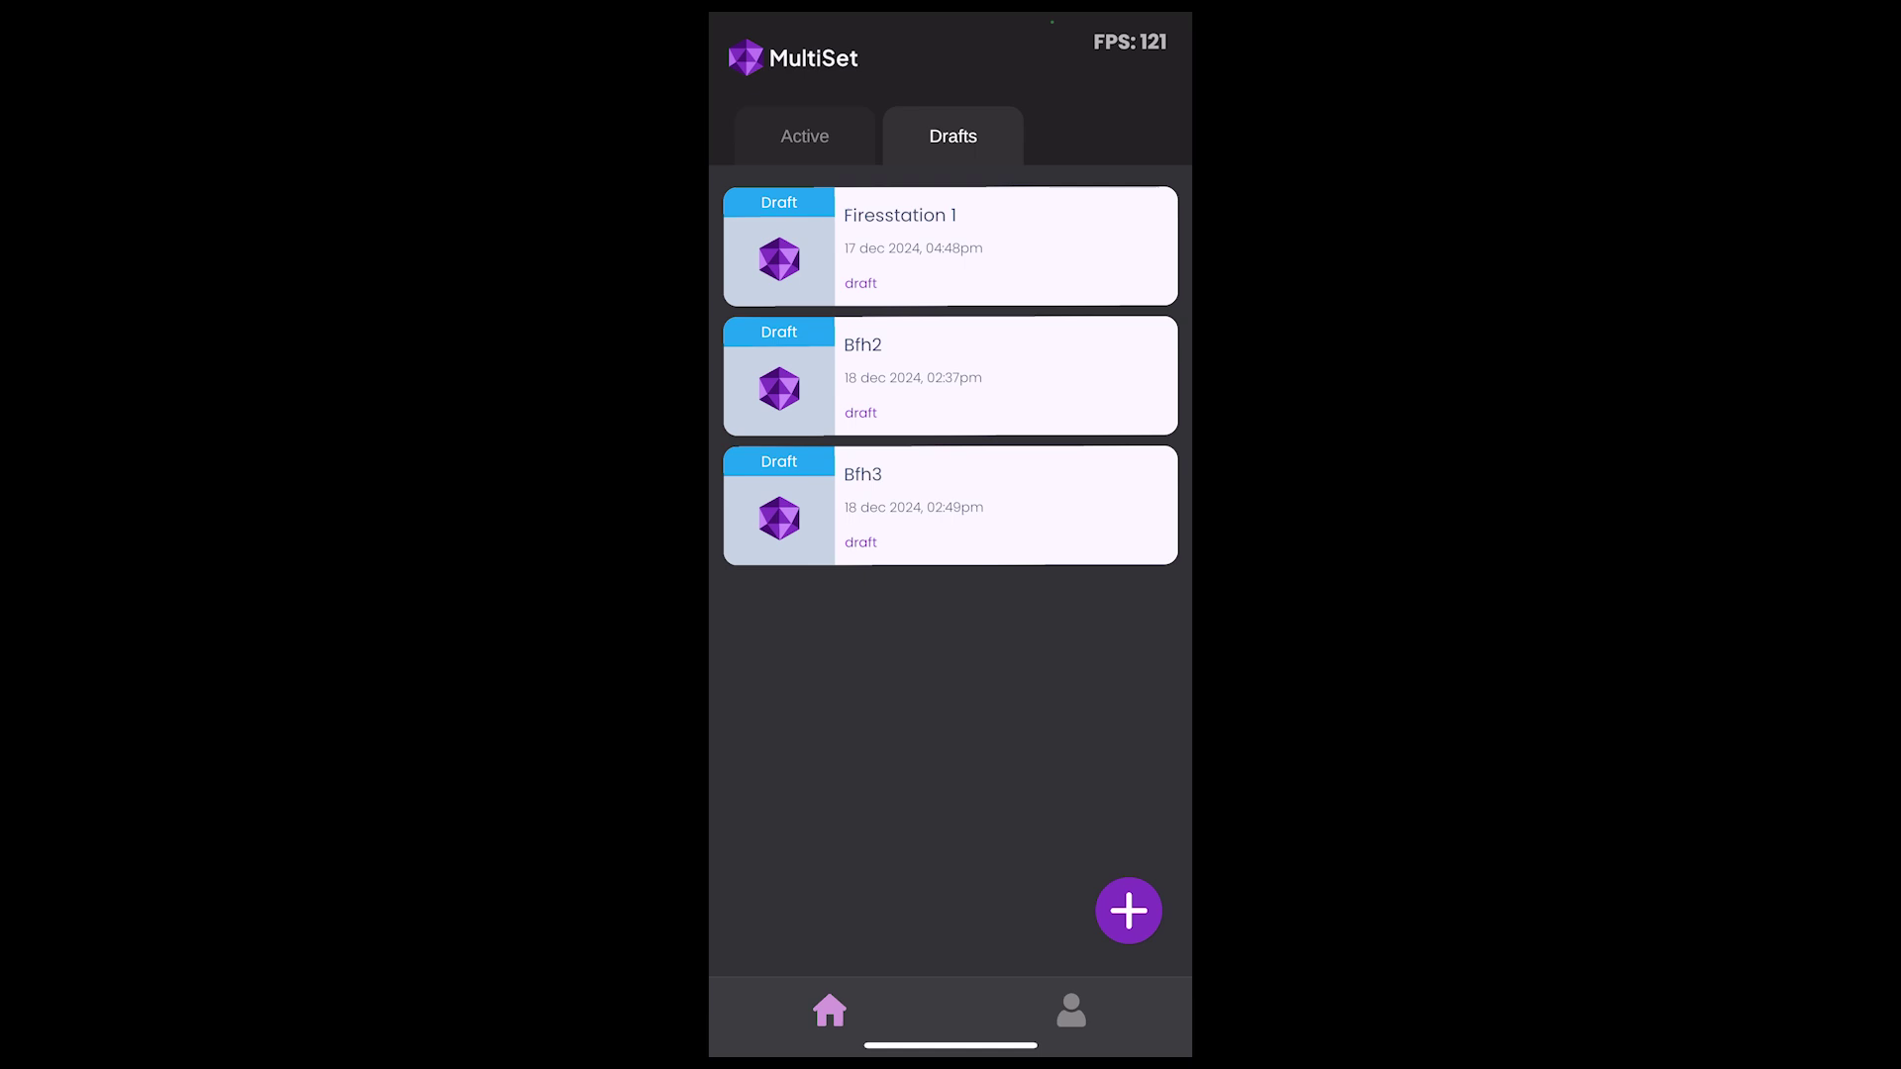
drag(1138, 20, 1138, 594)
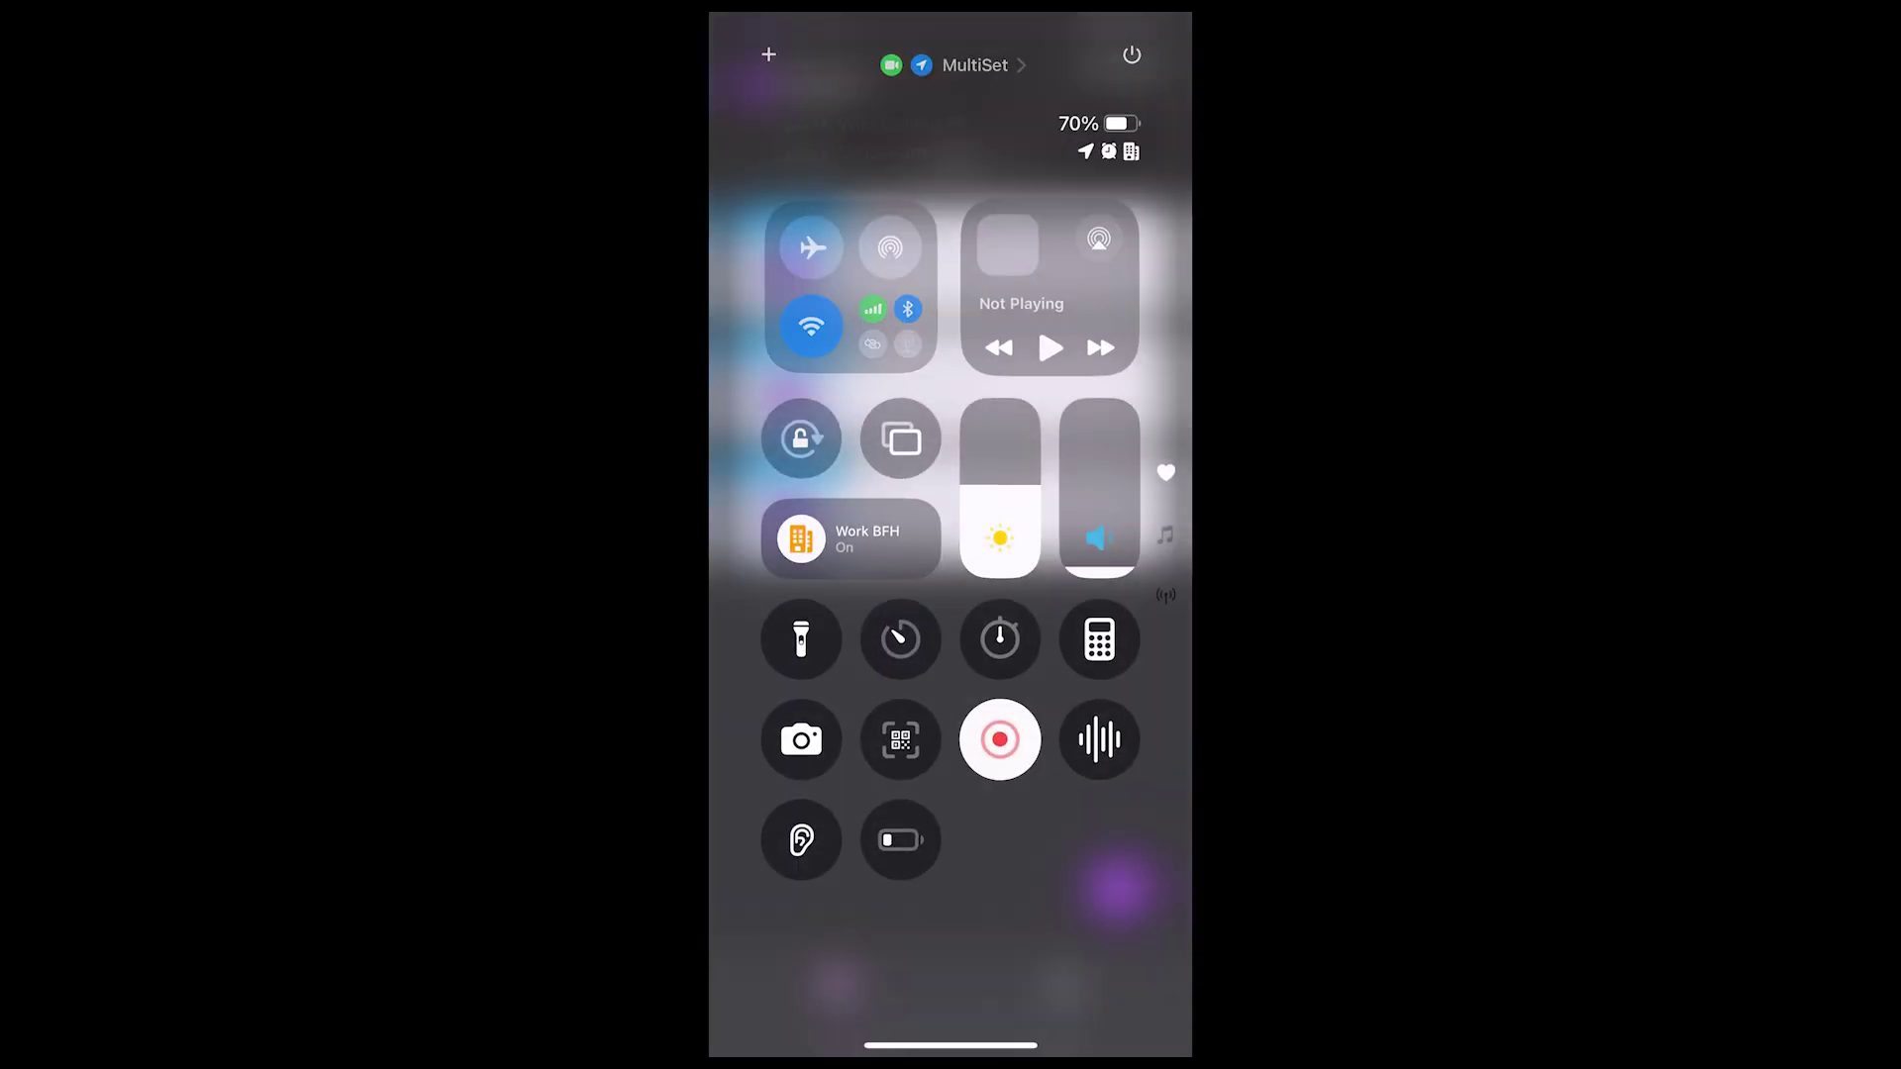
drag(951, 891, 950, 297)
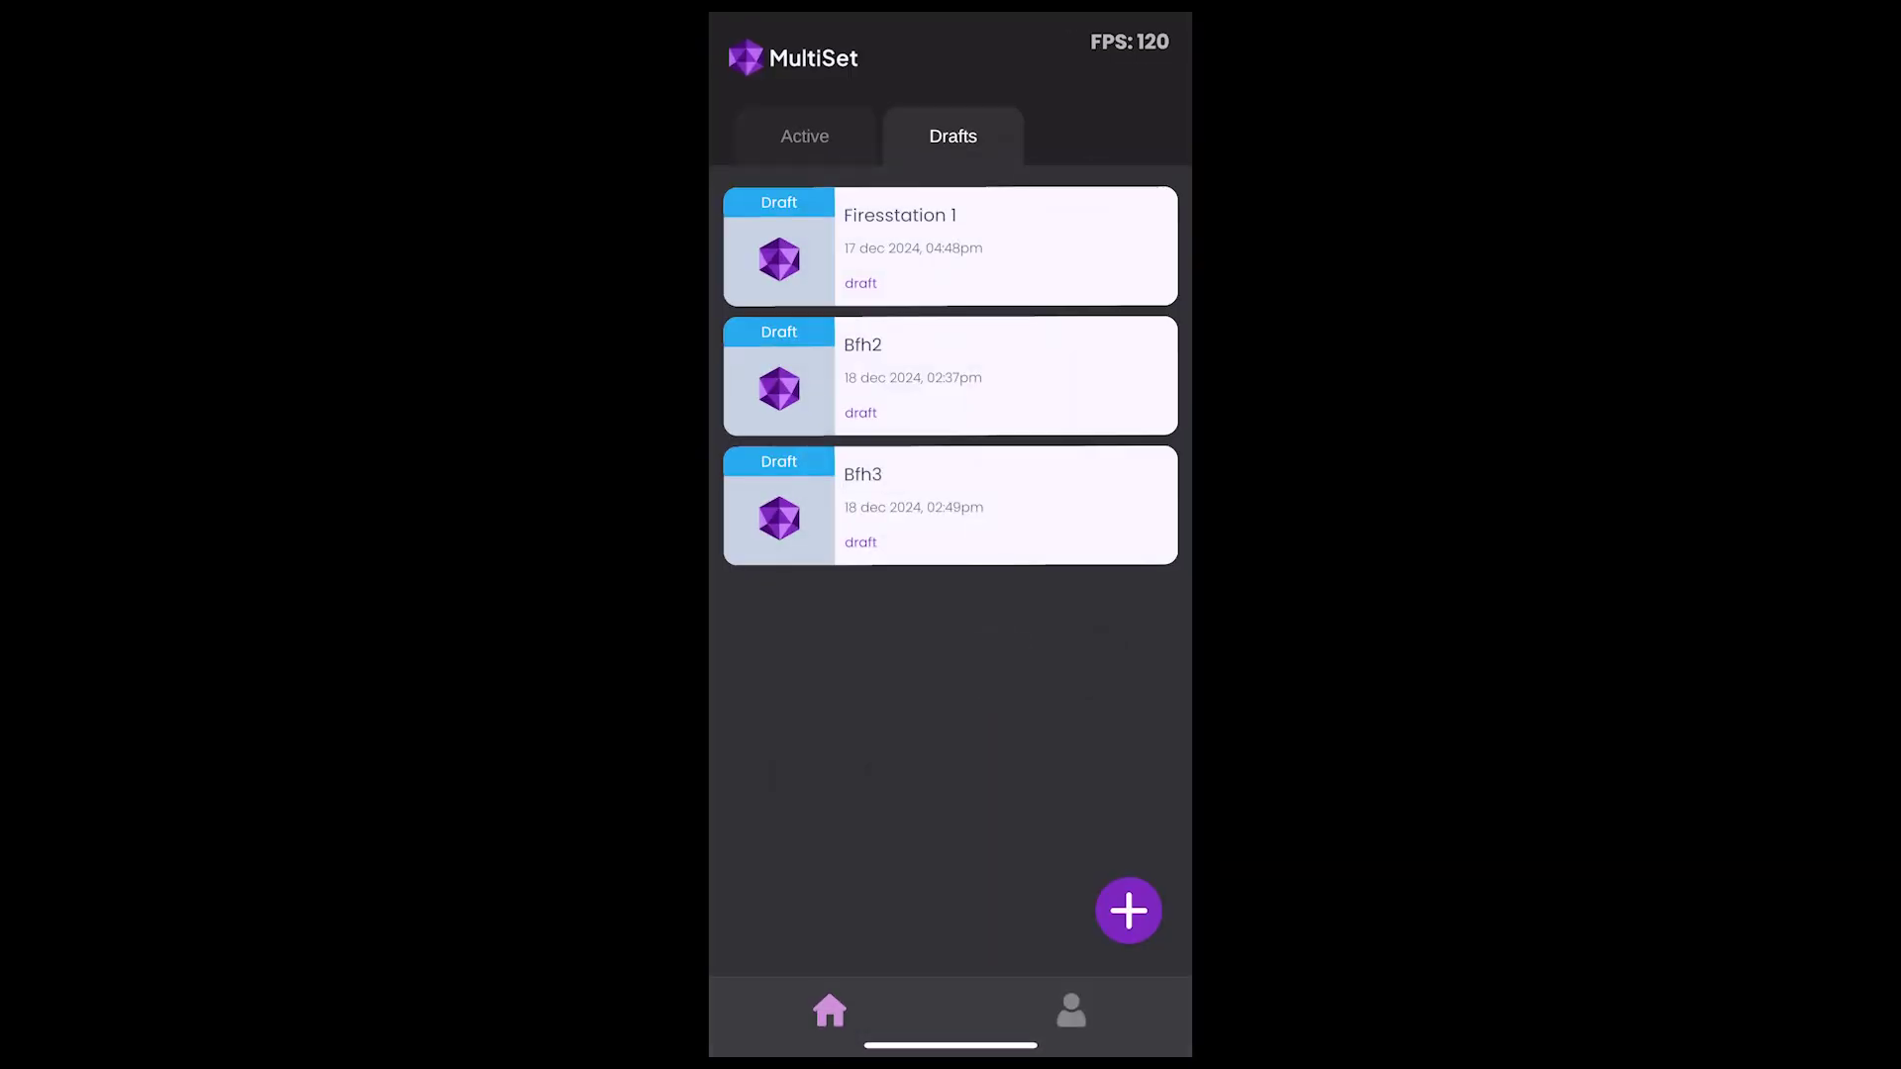
click(950, 376)
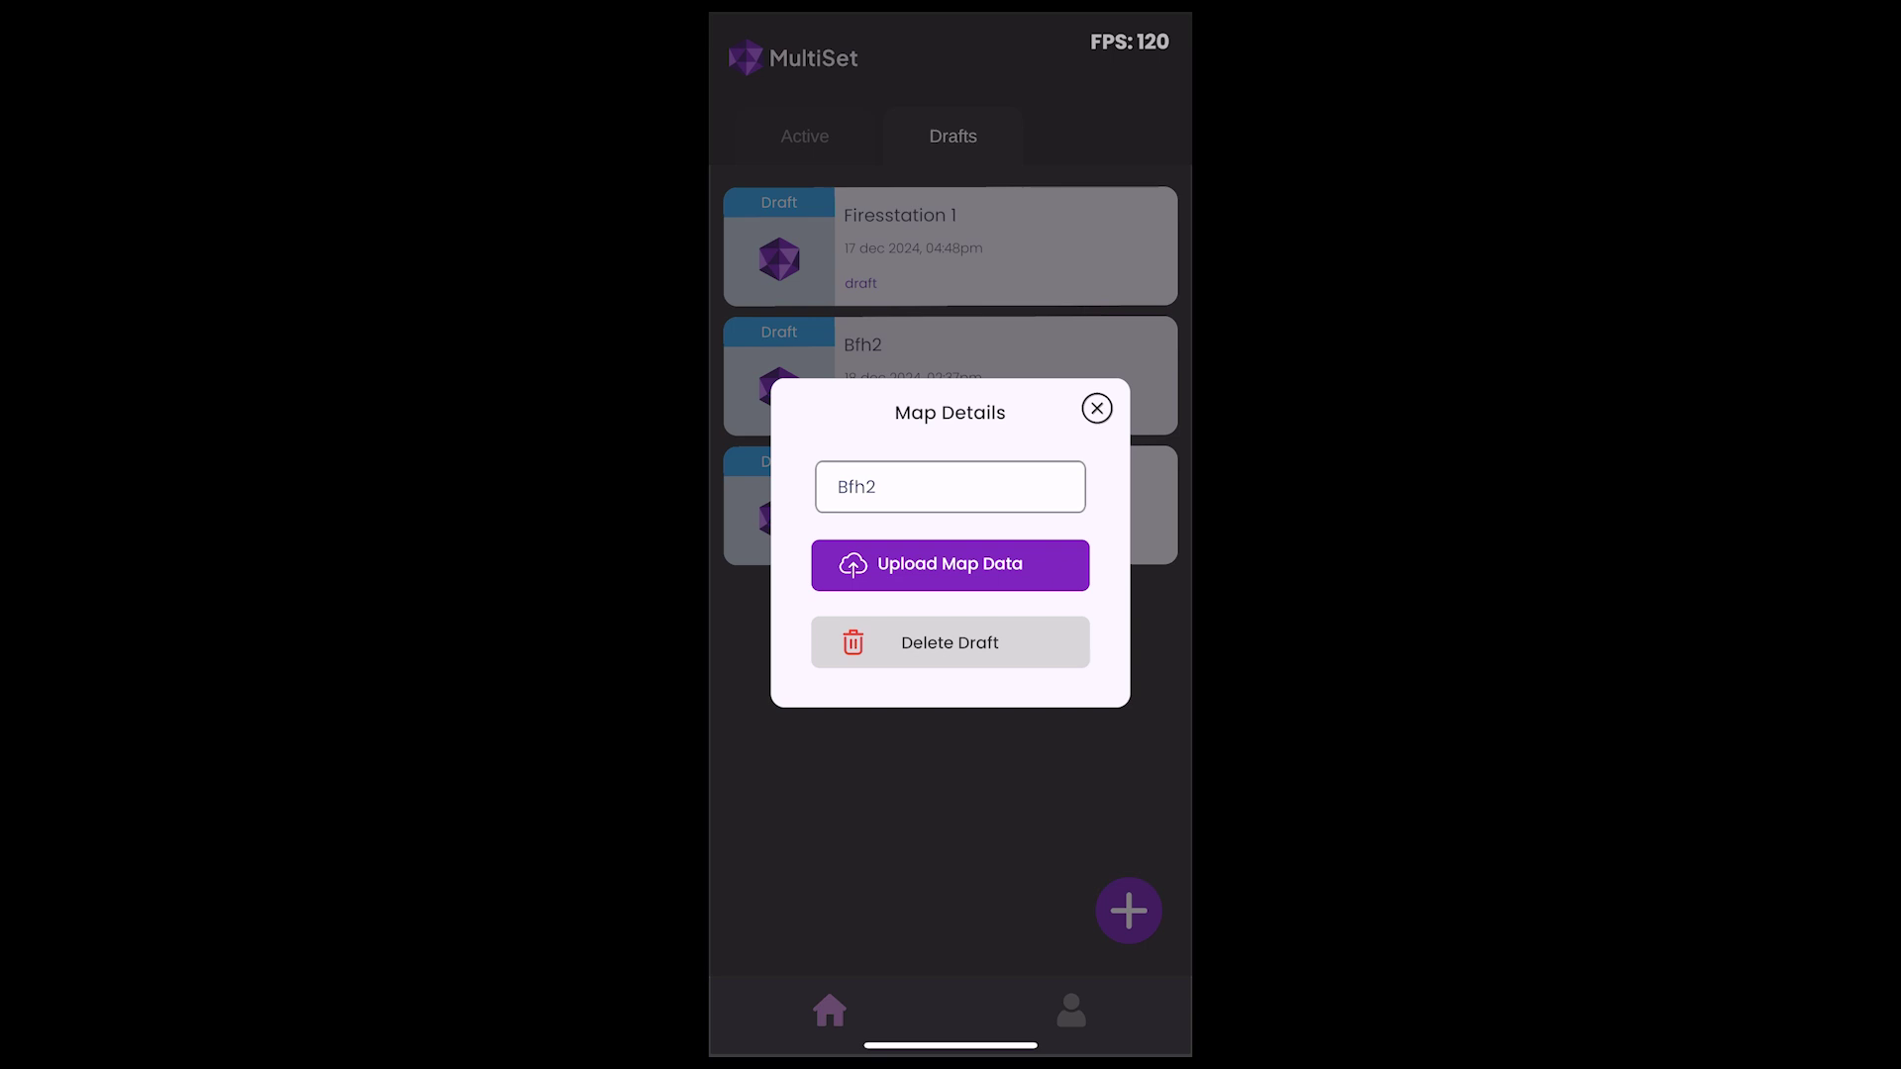
click(950, 564)
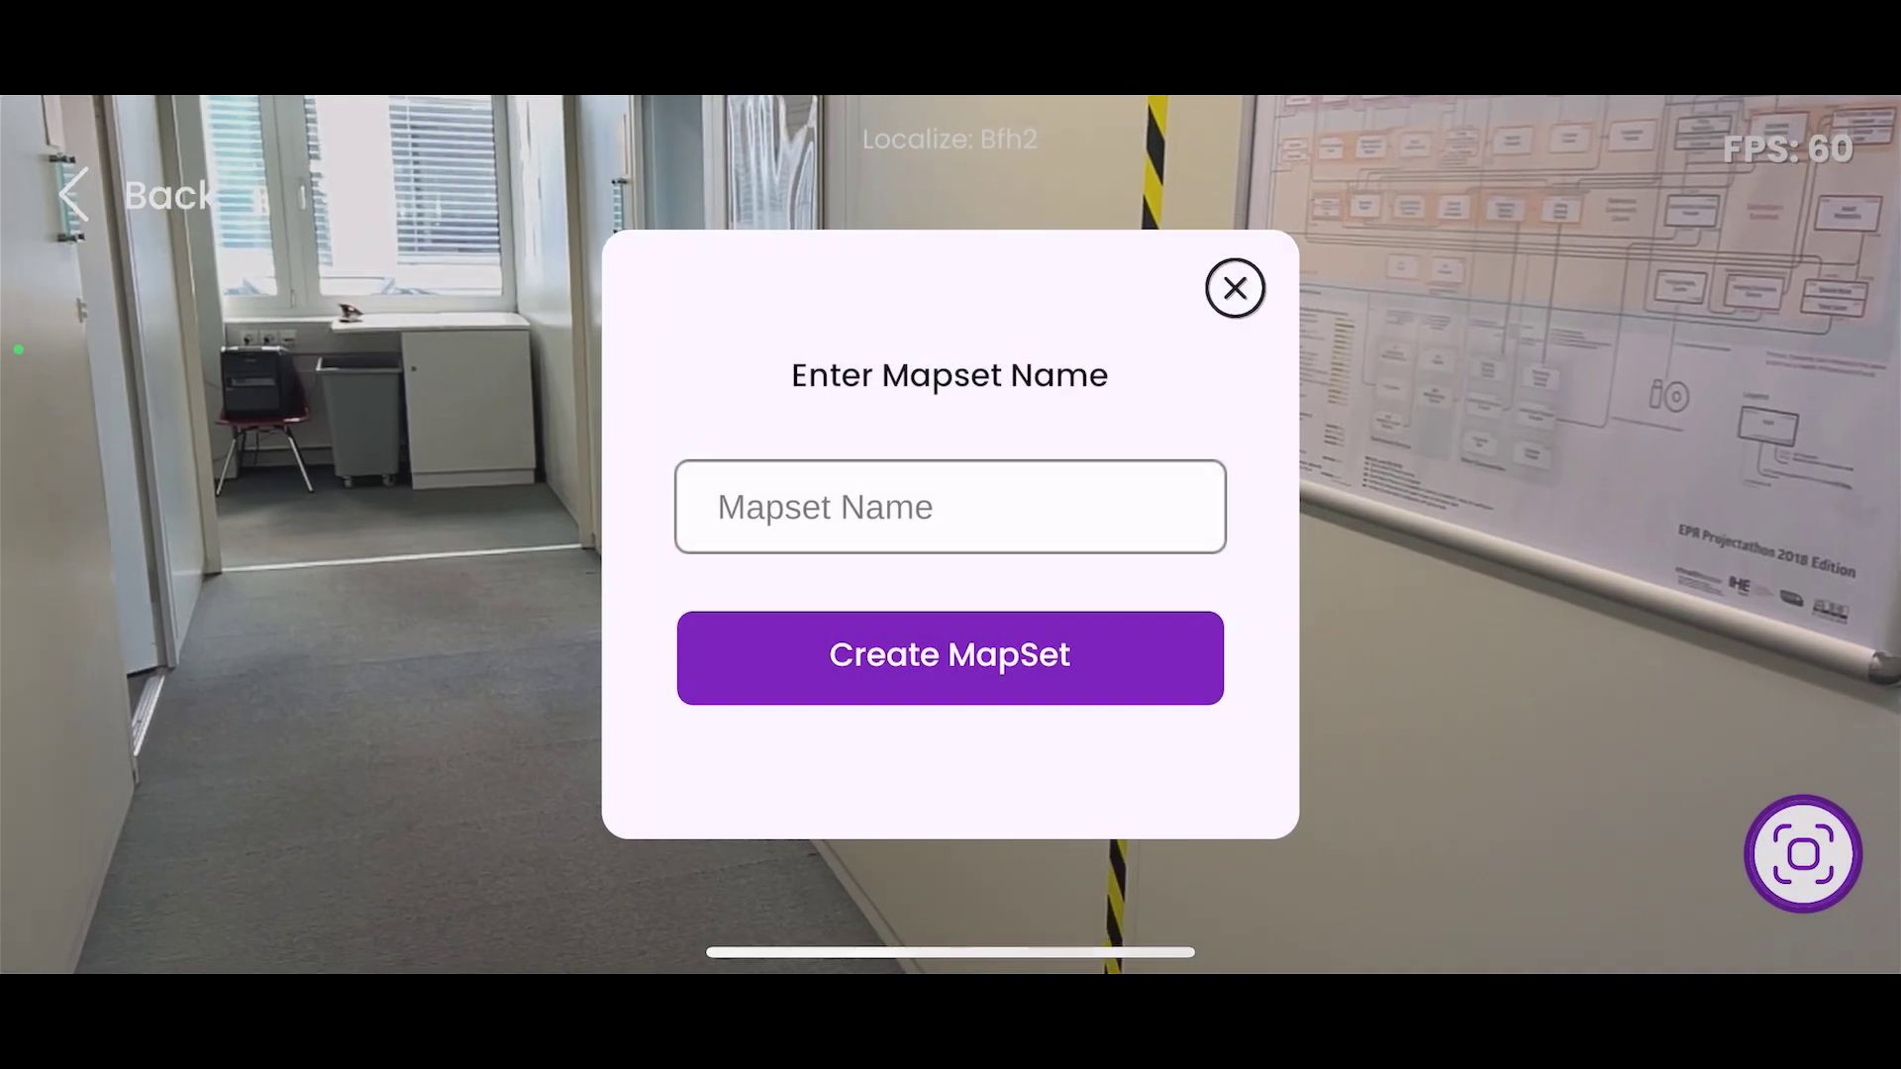
Name the new MapSet 'i4mi mapset 1' and create it.
click(950, 506)
text(i4mi mapset 1)
key(Return)
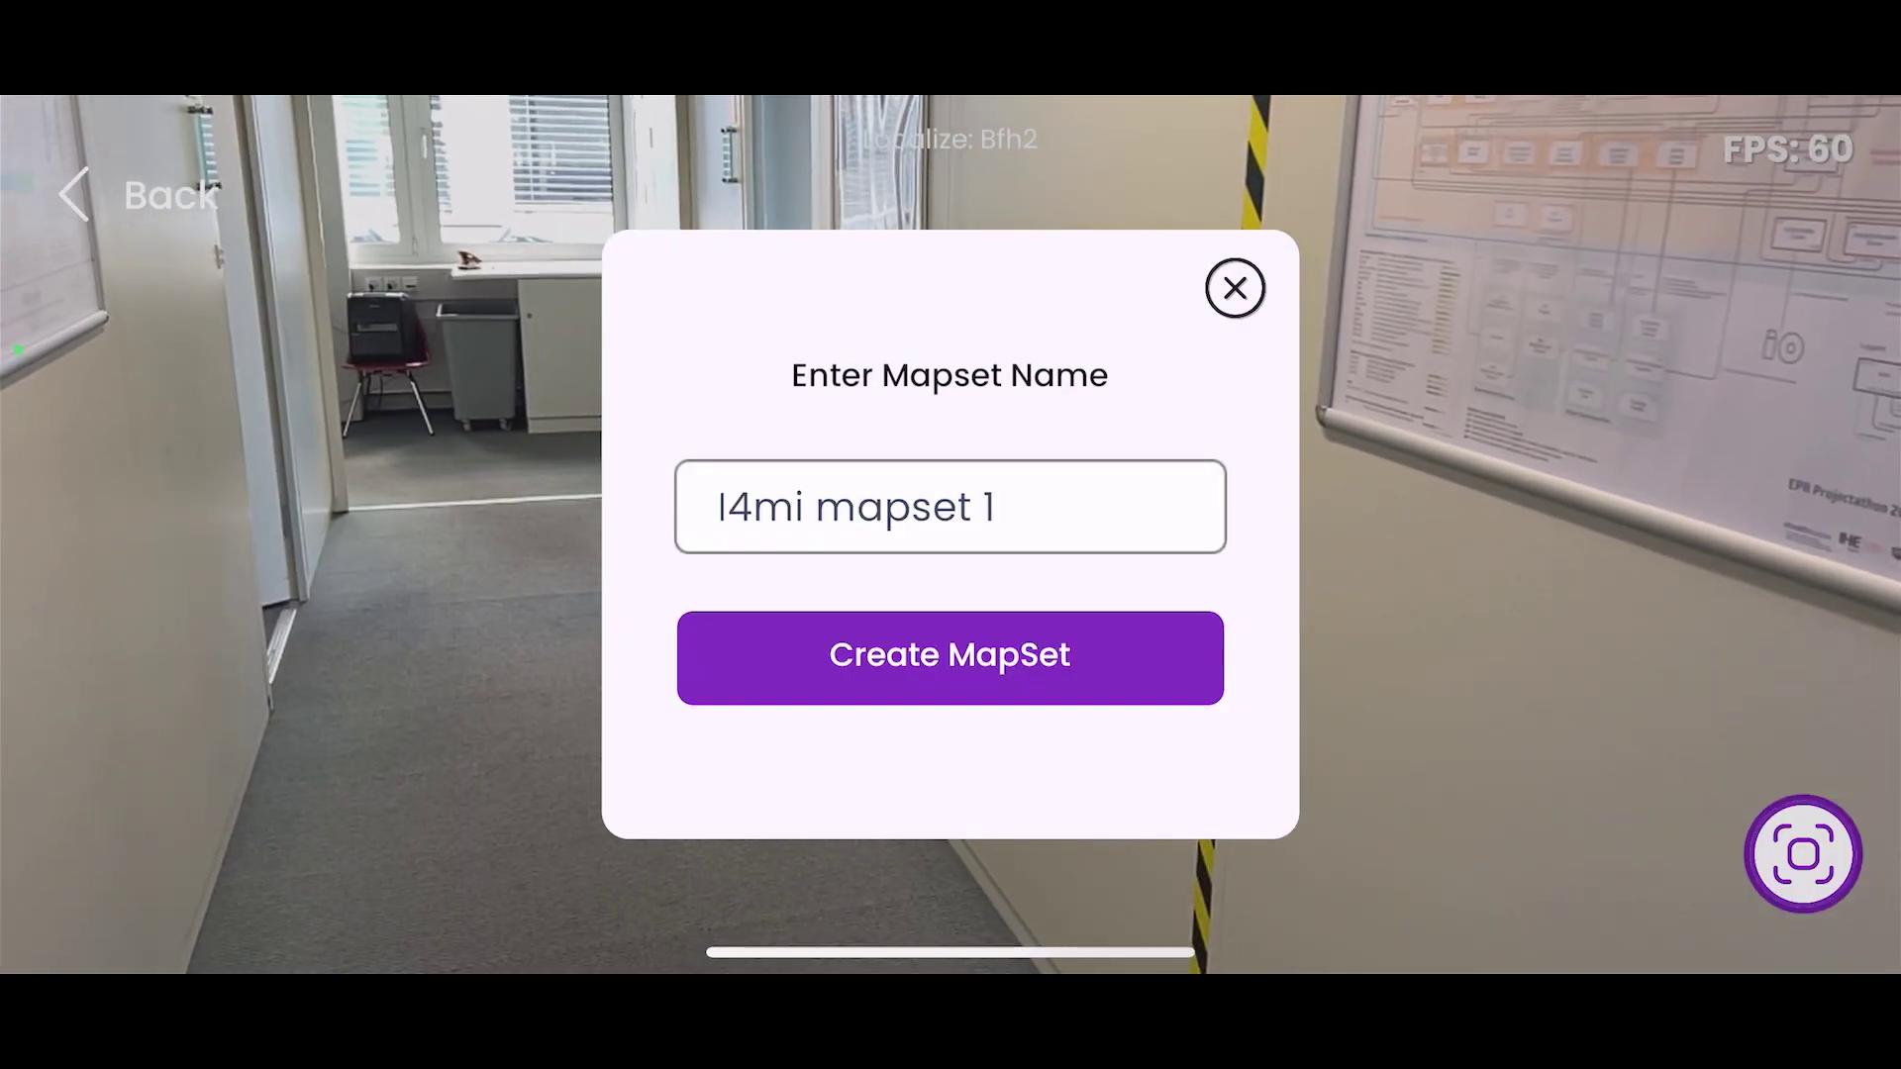
click(951, 658)
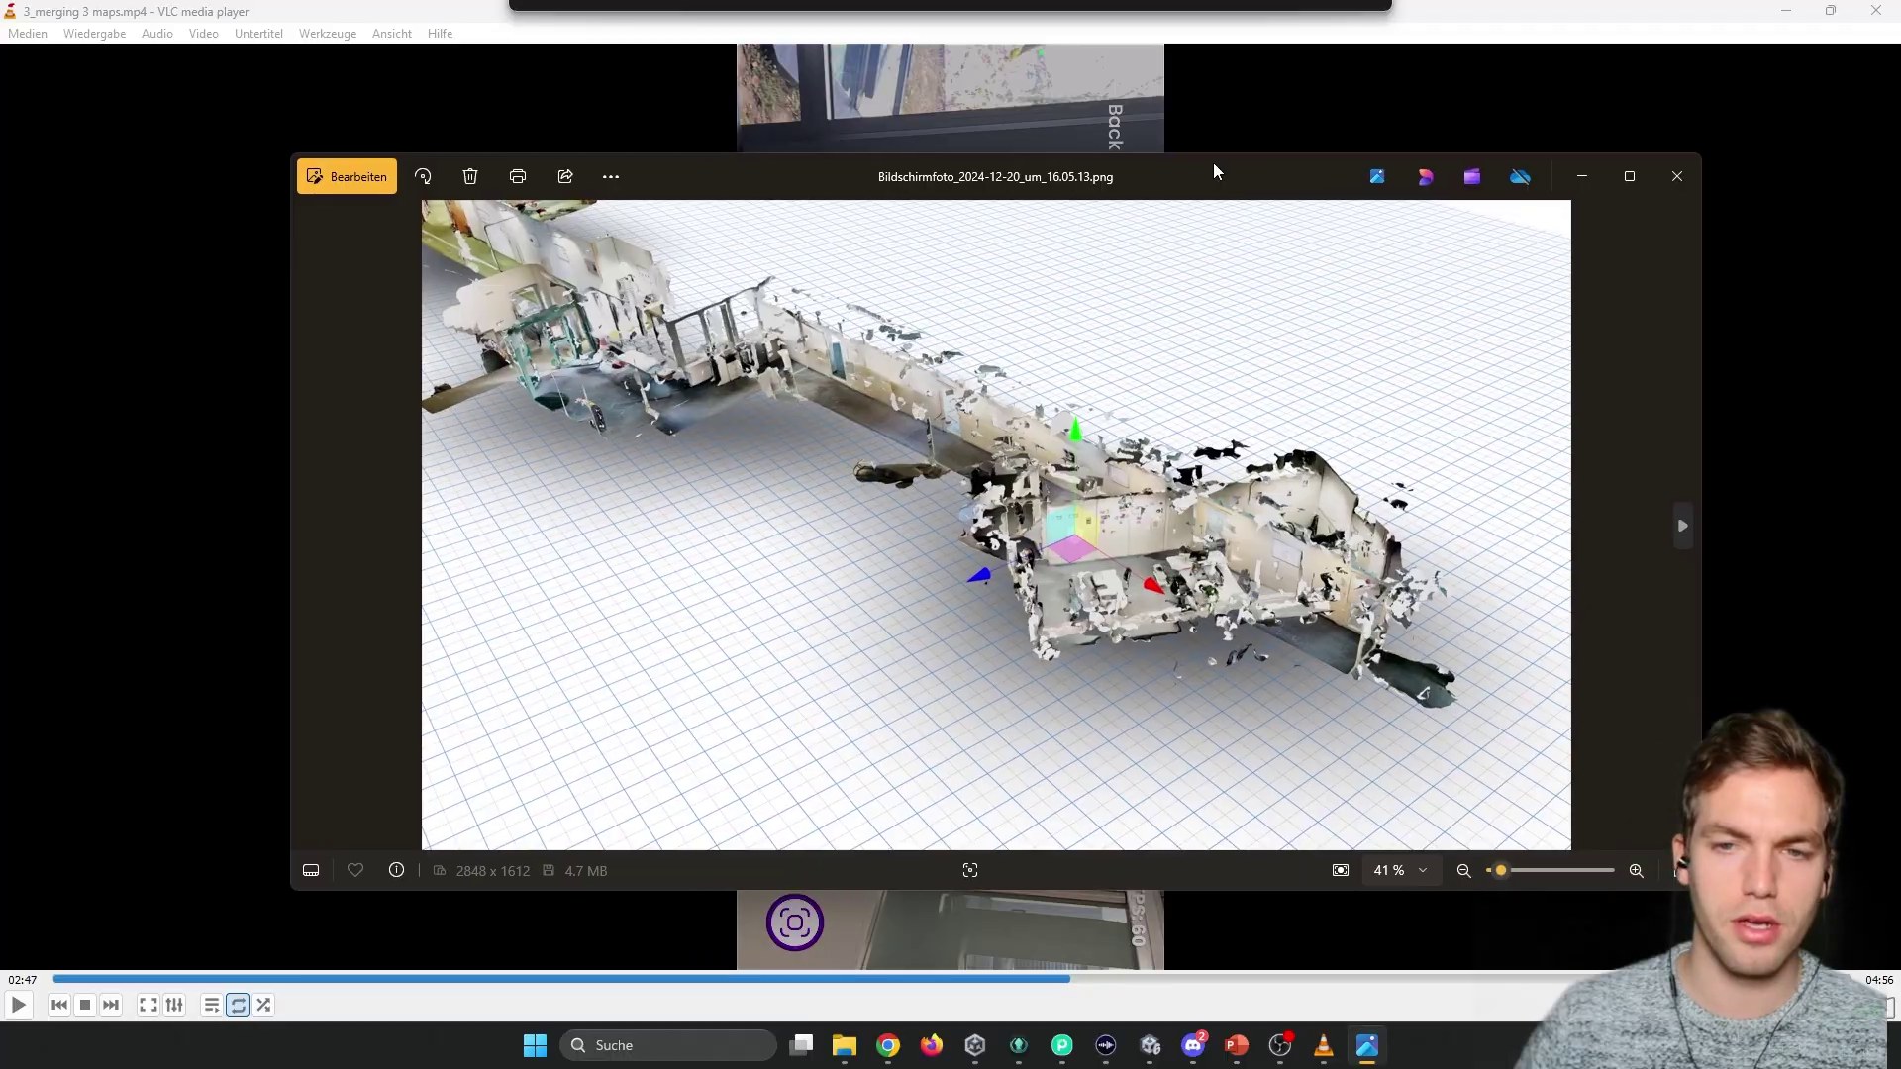
Move from the screenshot viewer to the MultiSet portal and list the map sets, showing BFH_I4MI.
double_click(1214, 162)
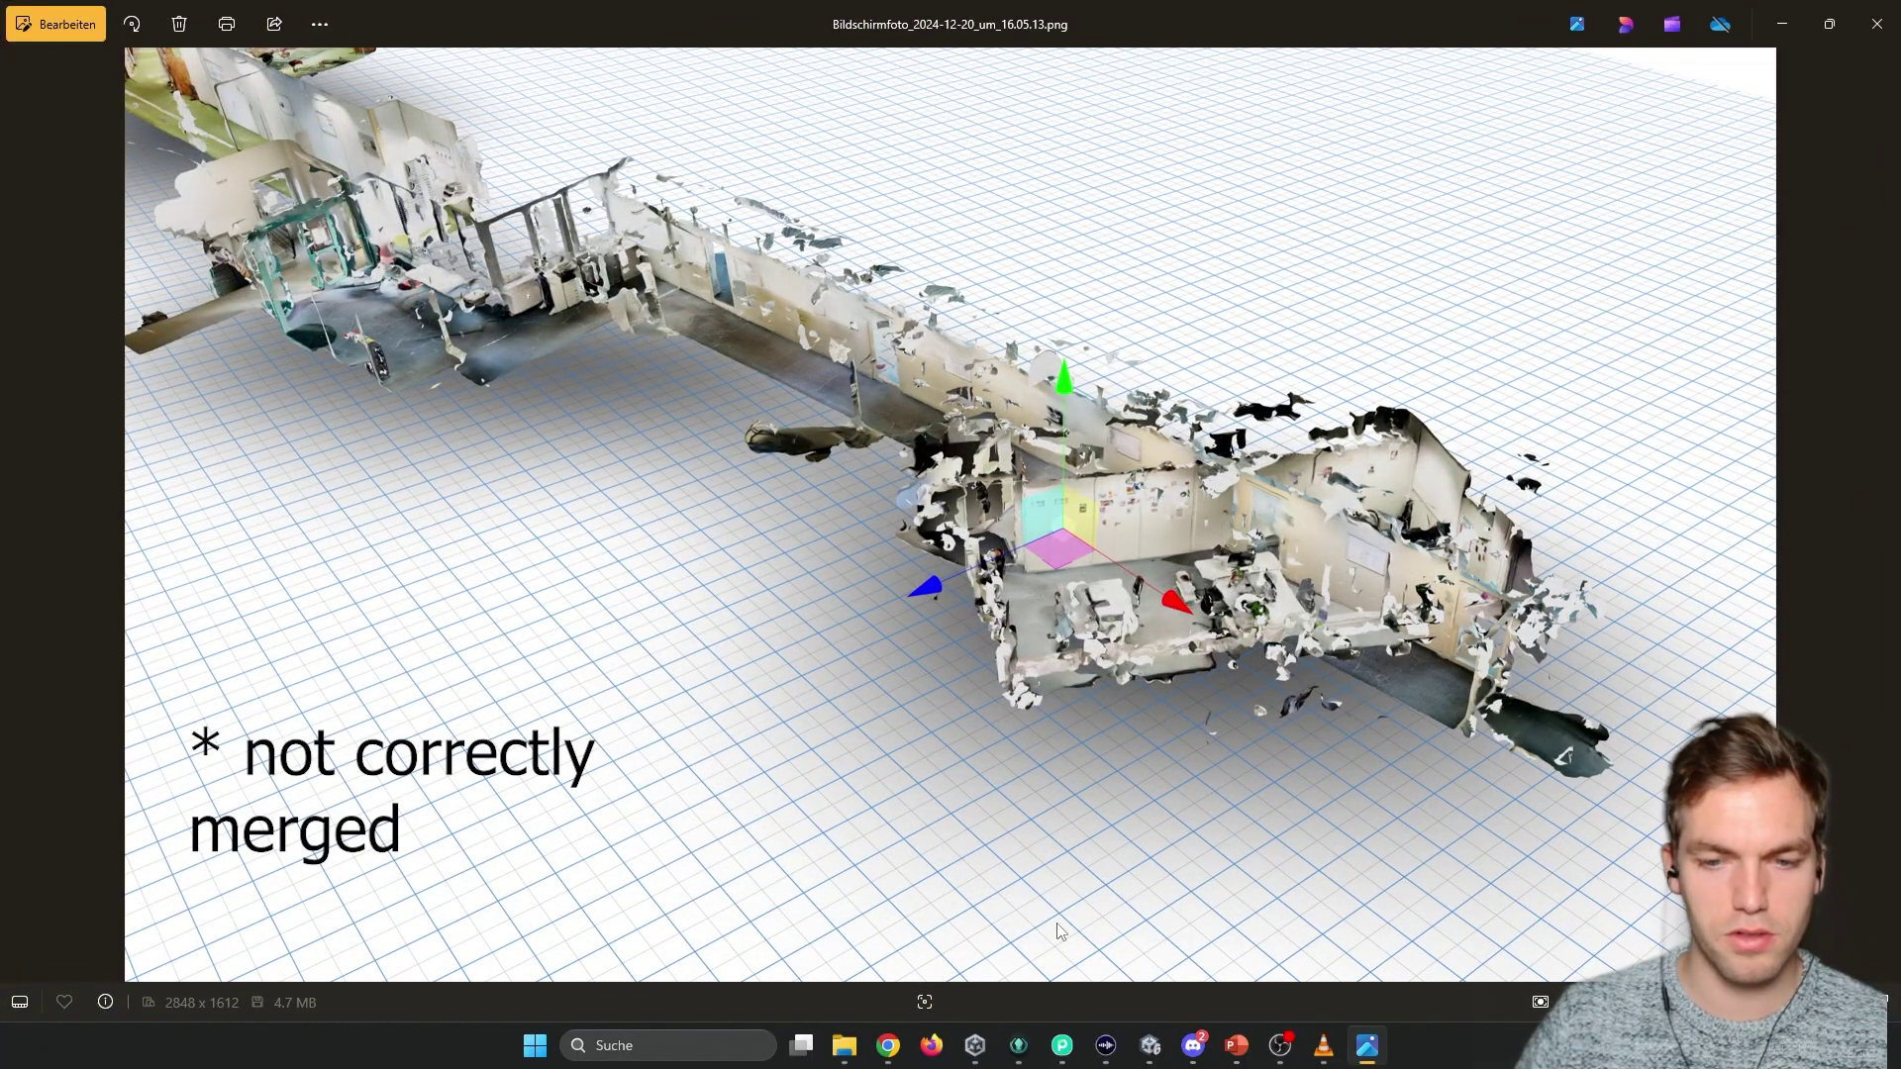
mouse_move(887, 1050)
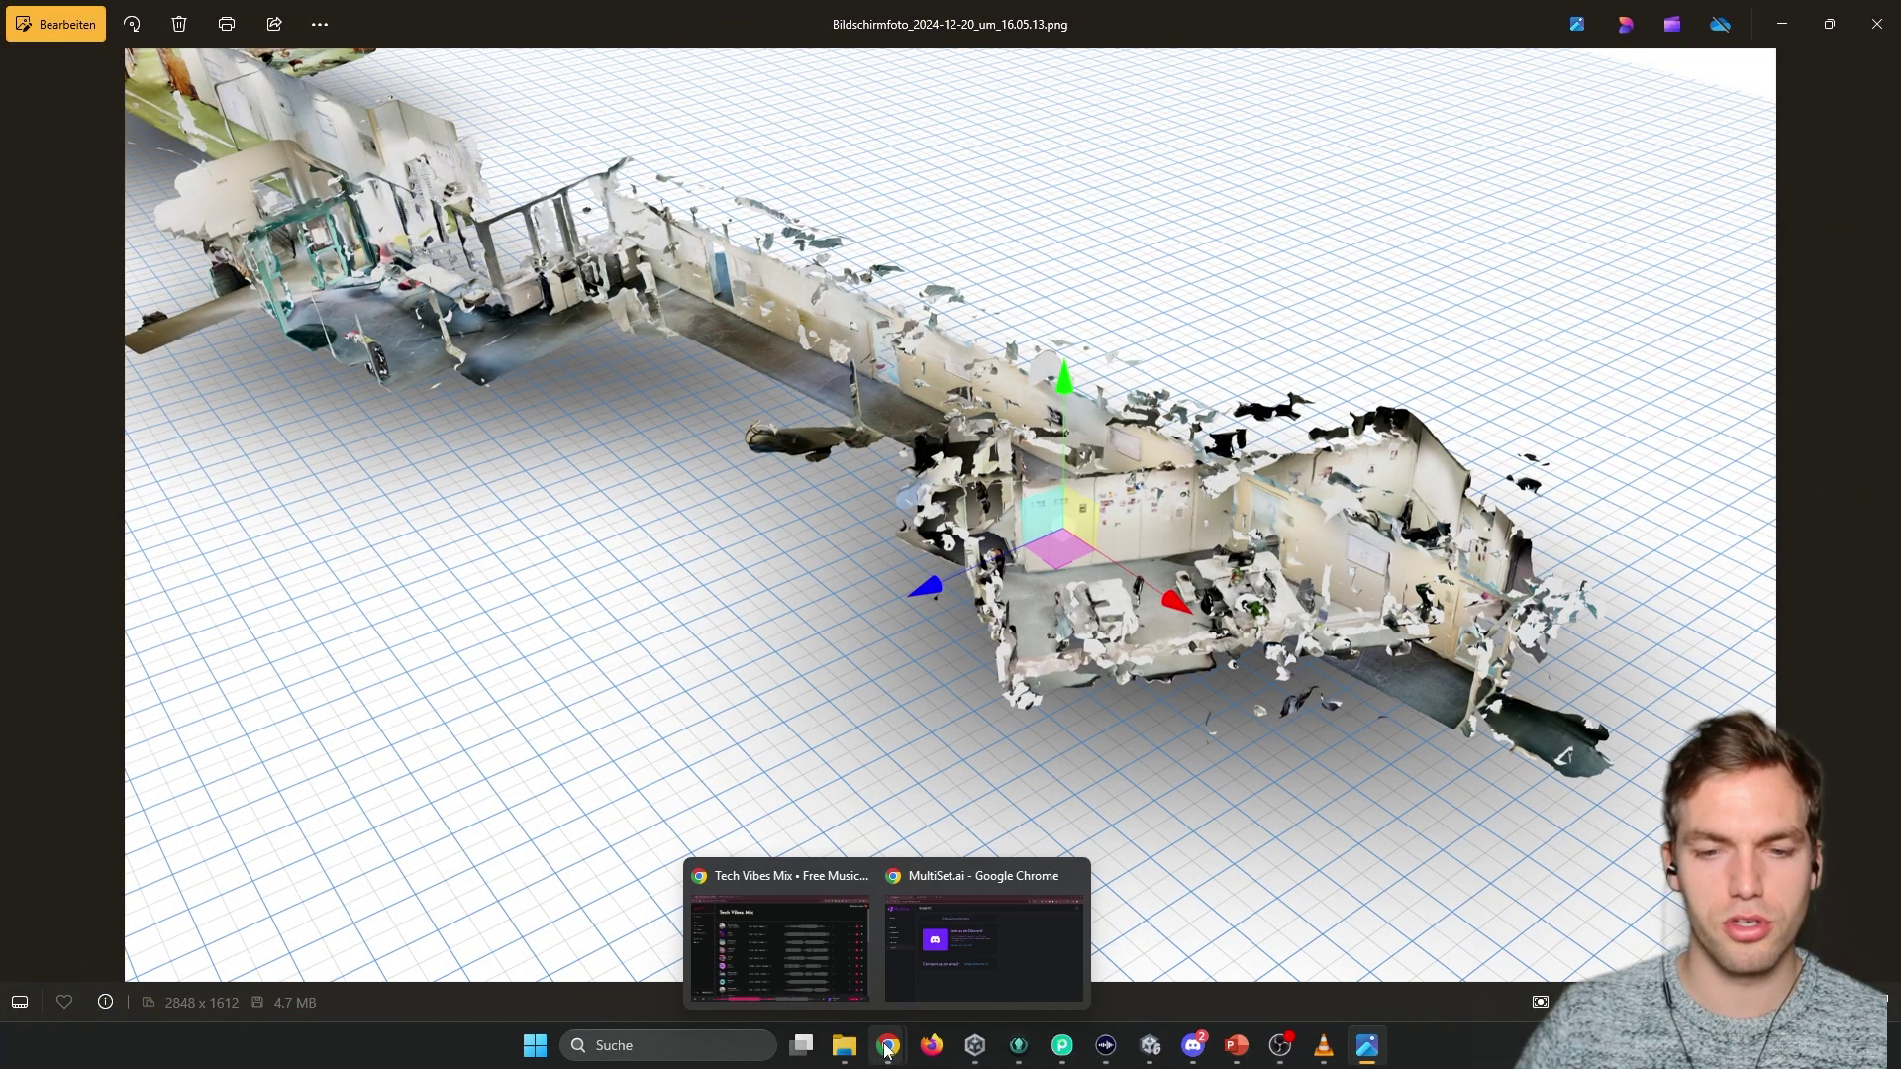
click(916, 960)
click(116, 315)
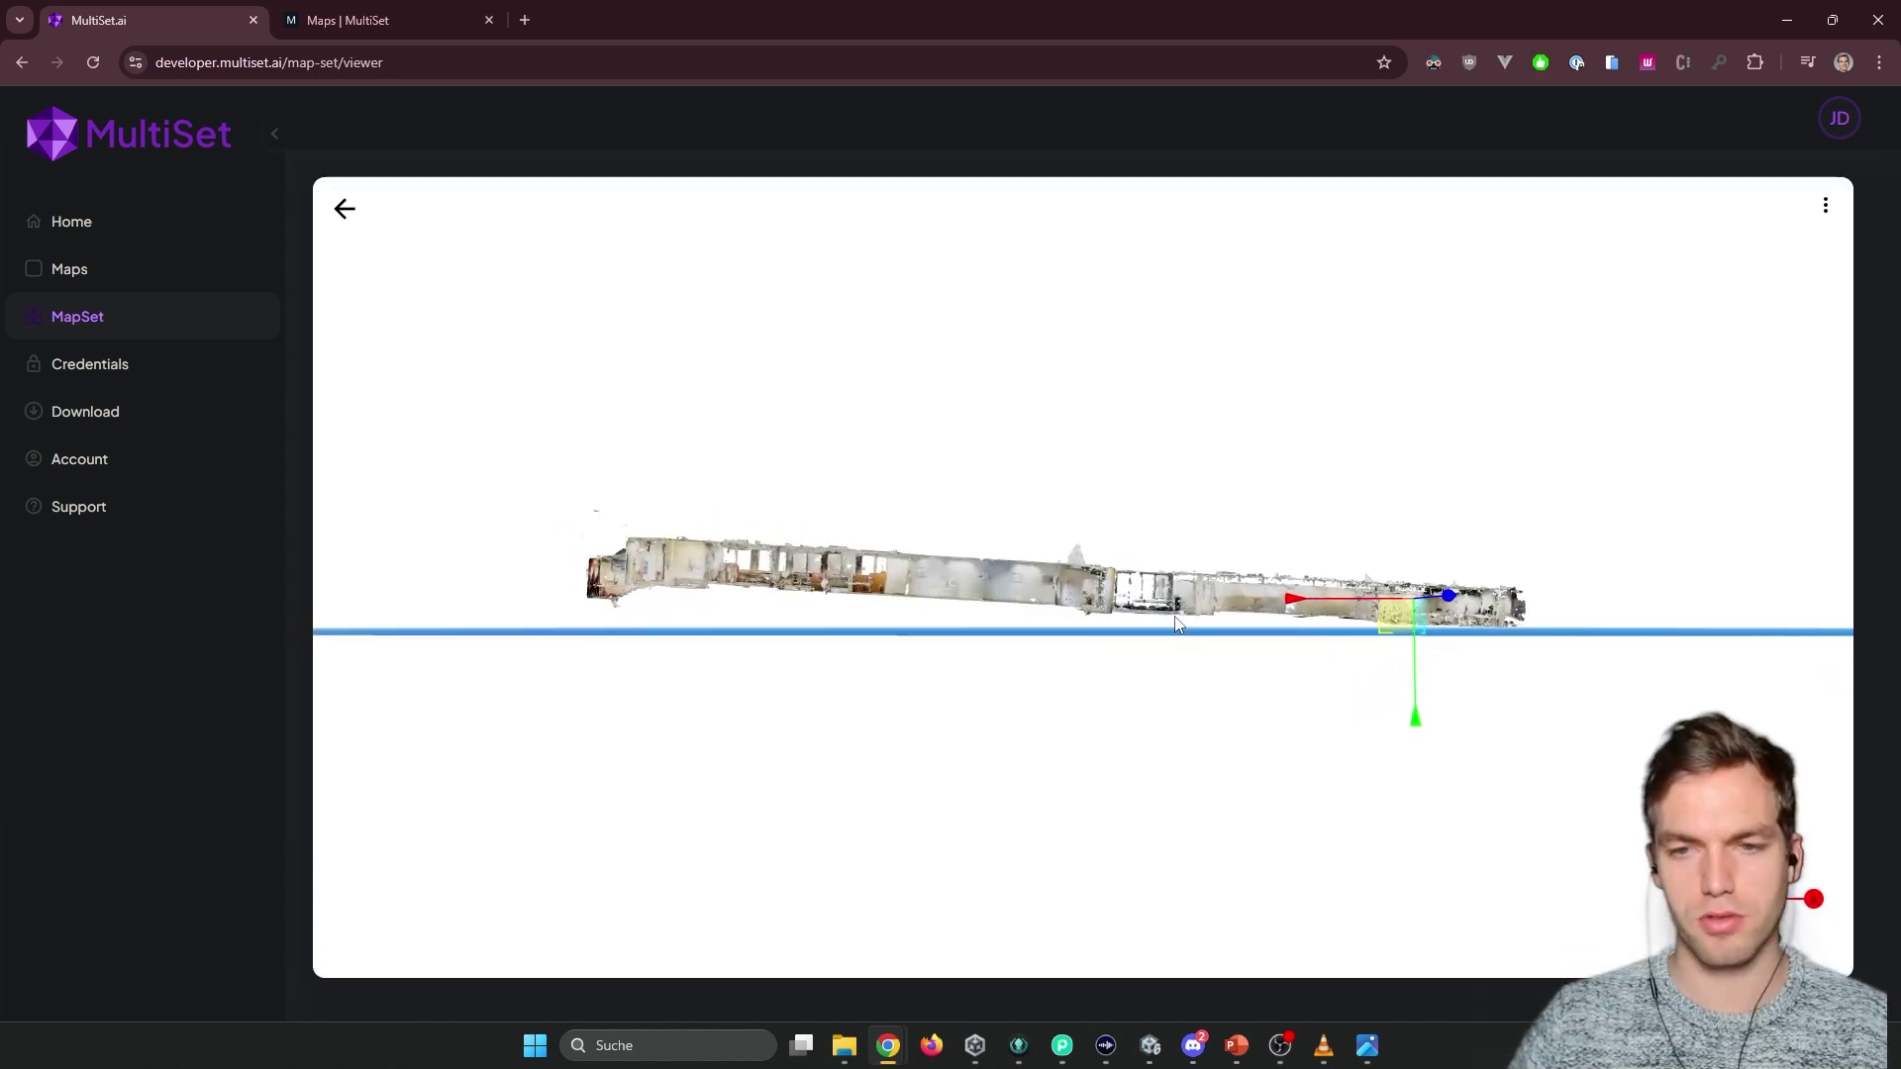
Orbit and zoom the 3D viewer around the merged BFH_I4MI corridor scan.
mouse_move(1176, 621)
mouse_down()
mouse_move(1396, 625)
mouse_move(1188, 647)
mouse_up()
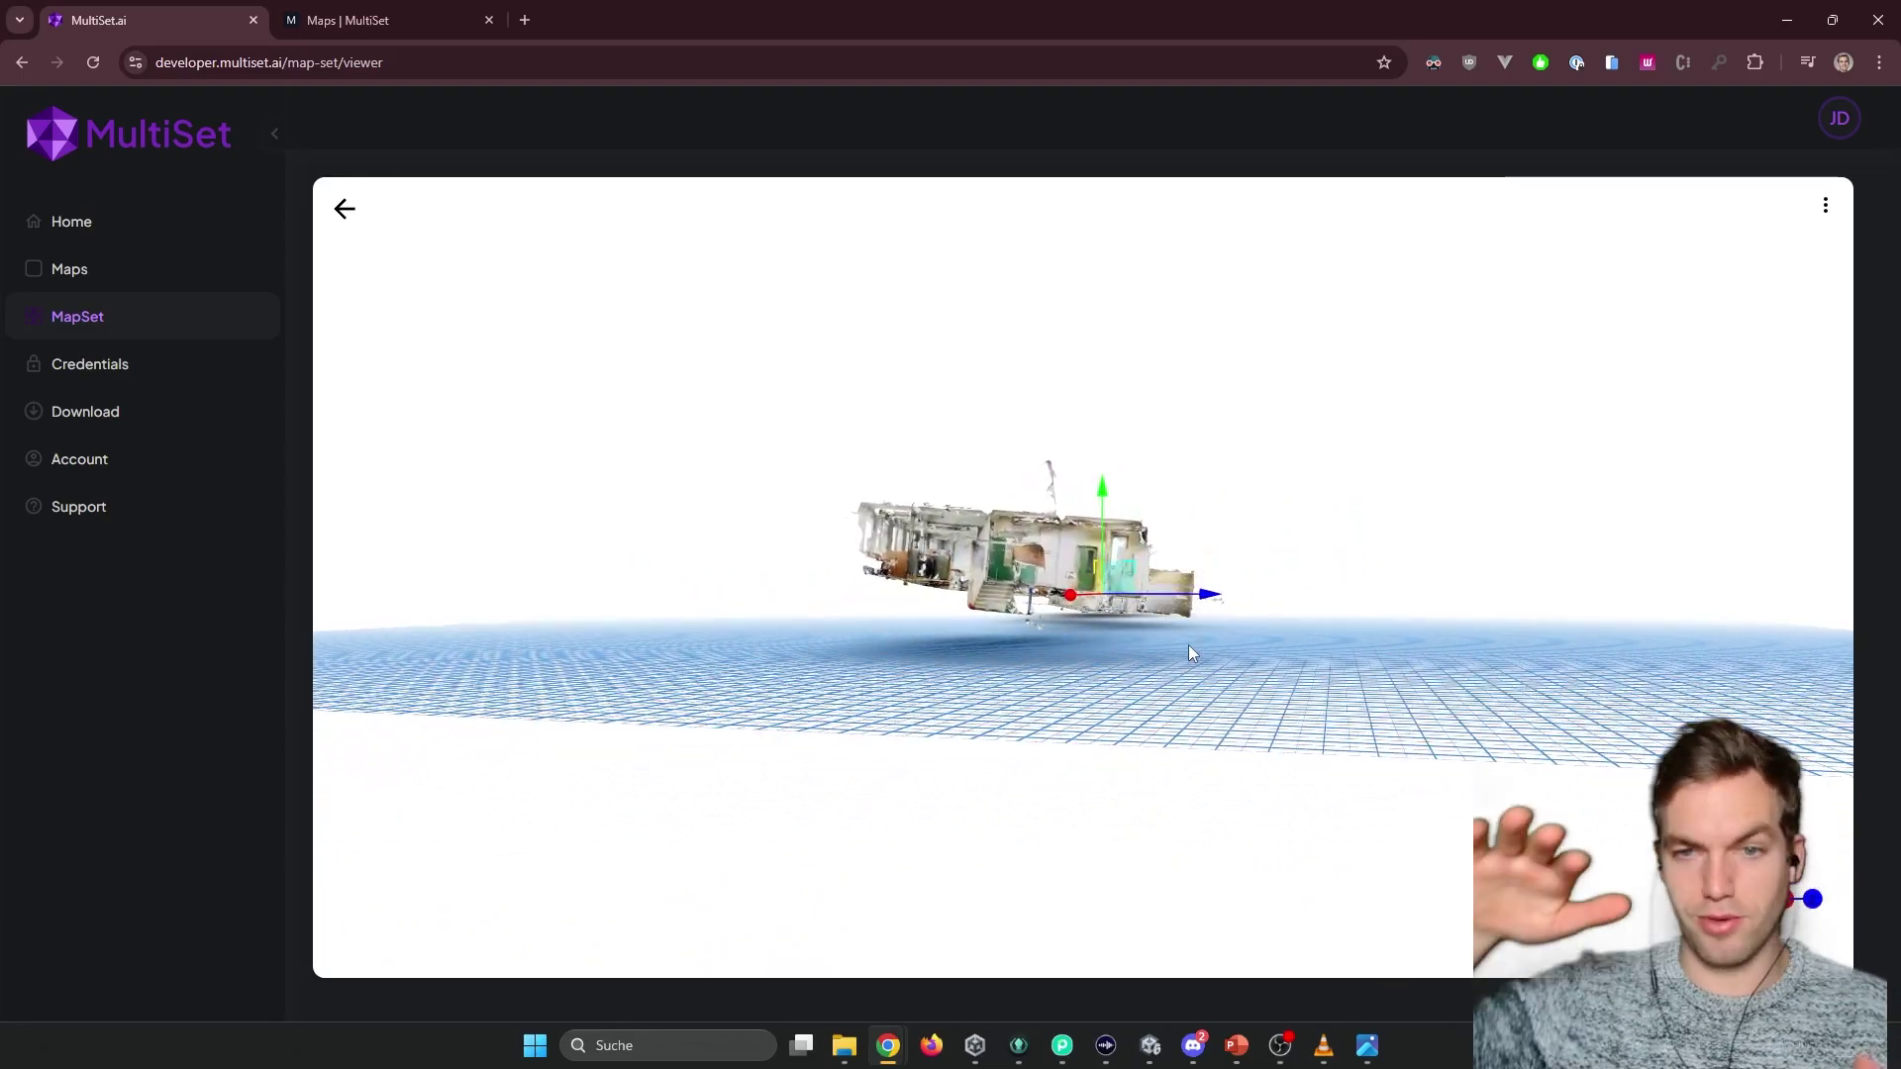
scroll(1127, 610, up, 10)
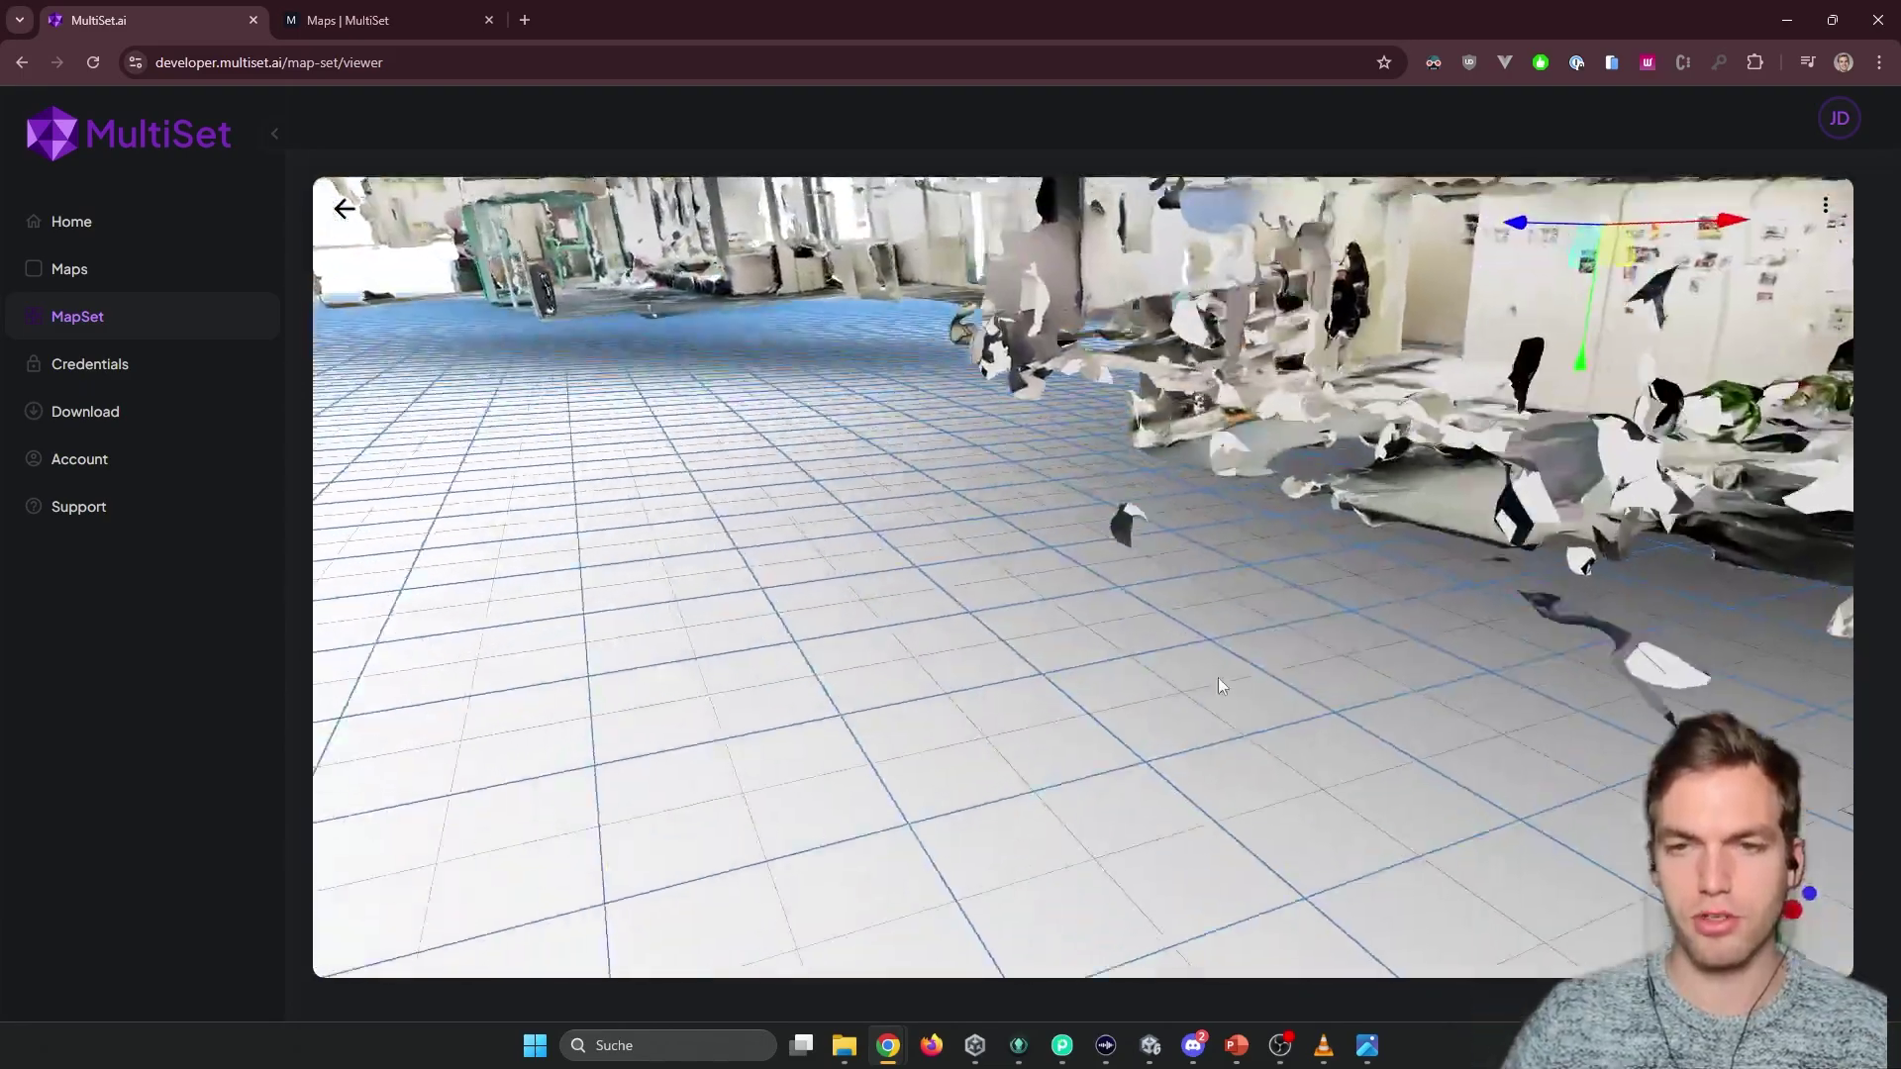
drag(1218, 679, 1143, 617)
scroll(1143, 618, down, 5)
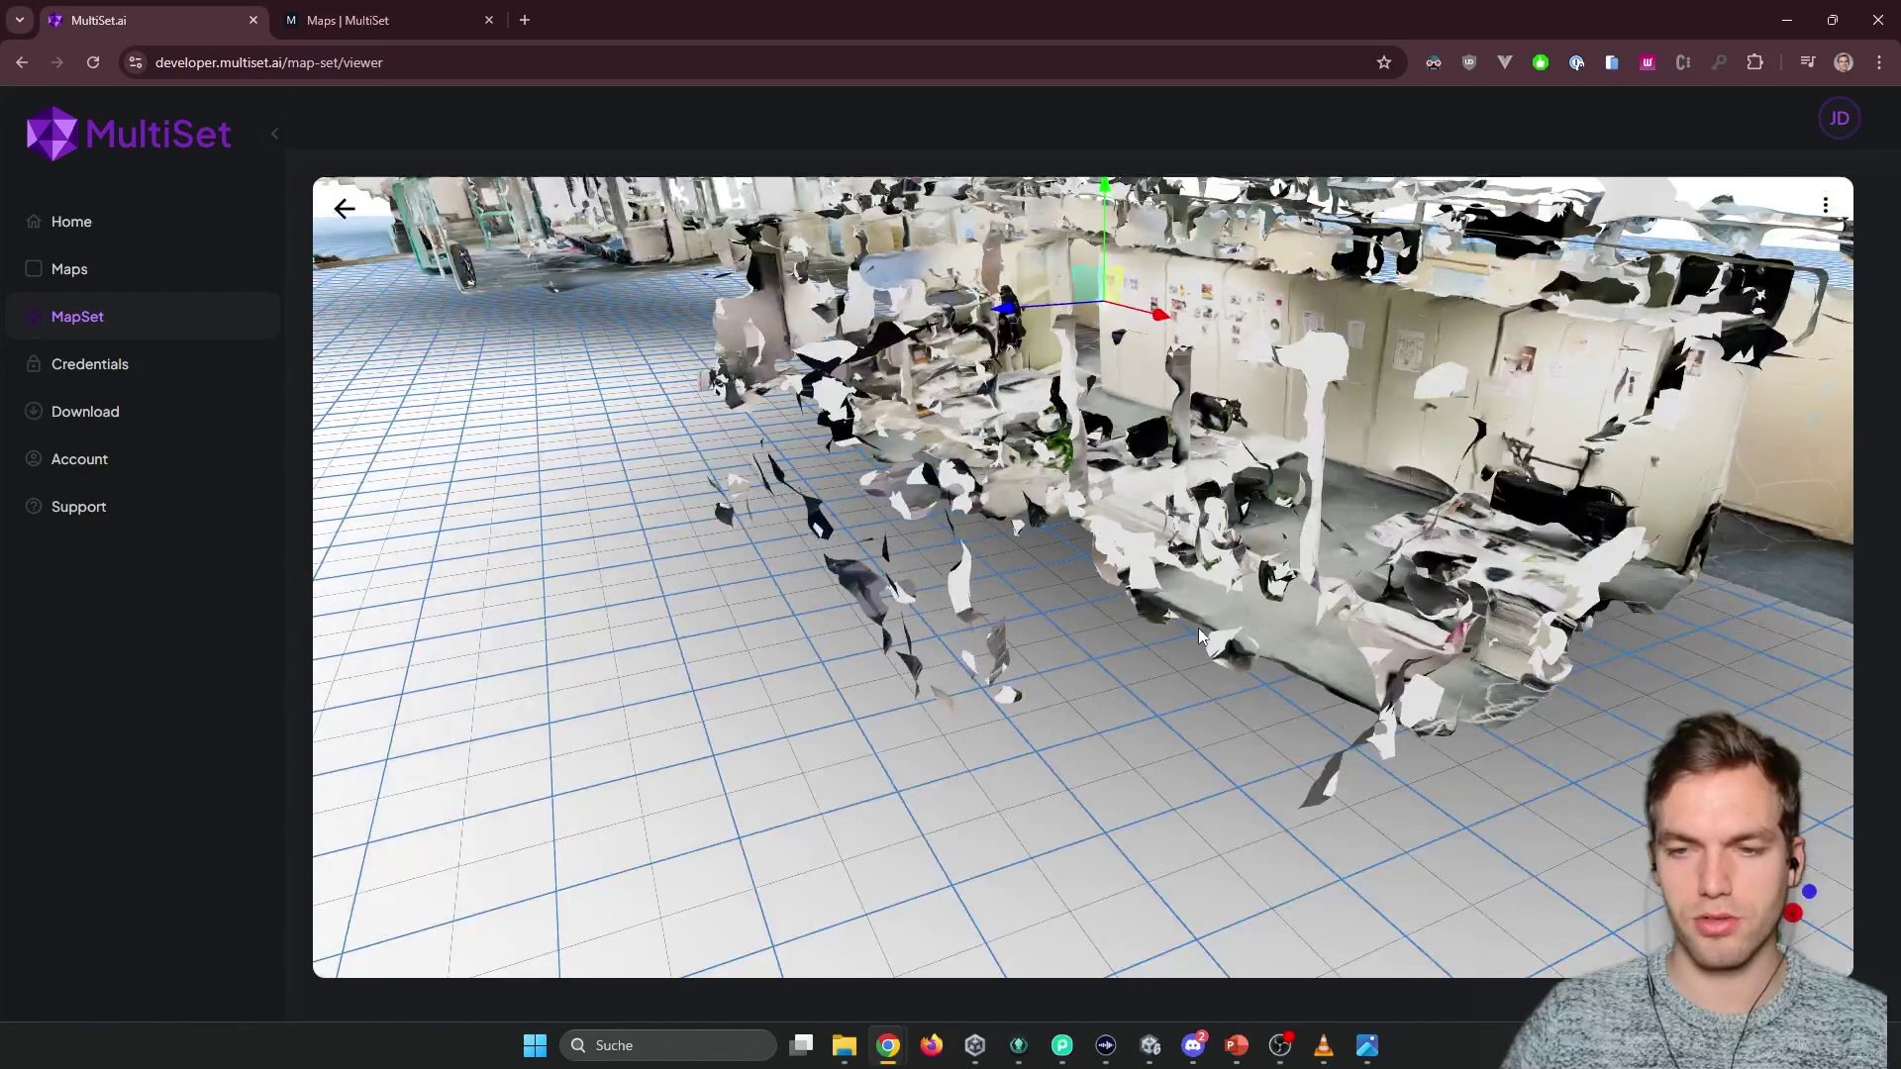
key(alt+Tab)
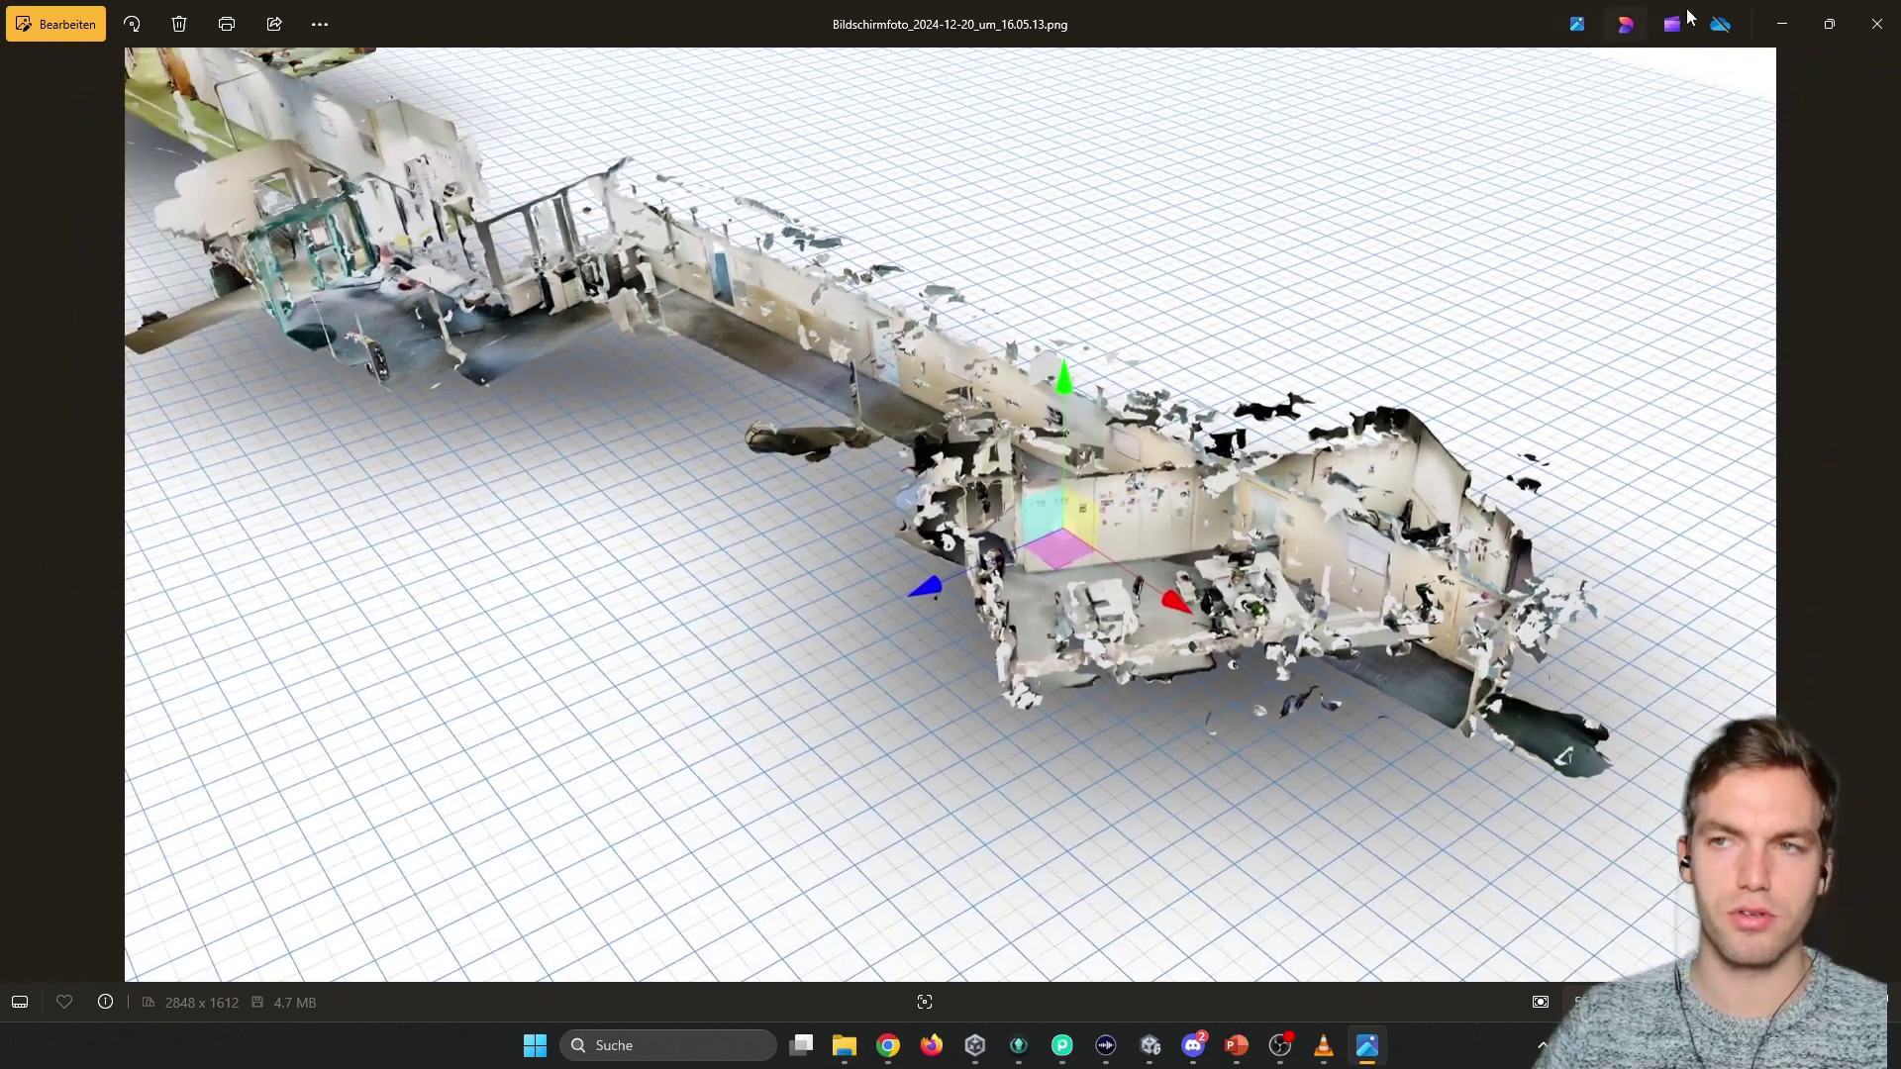
click(1875, 28)
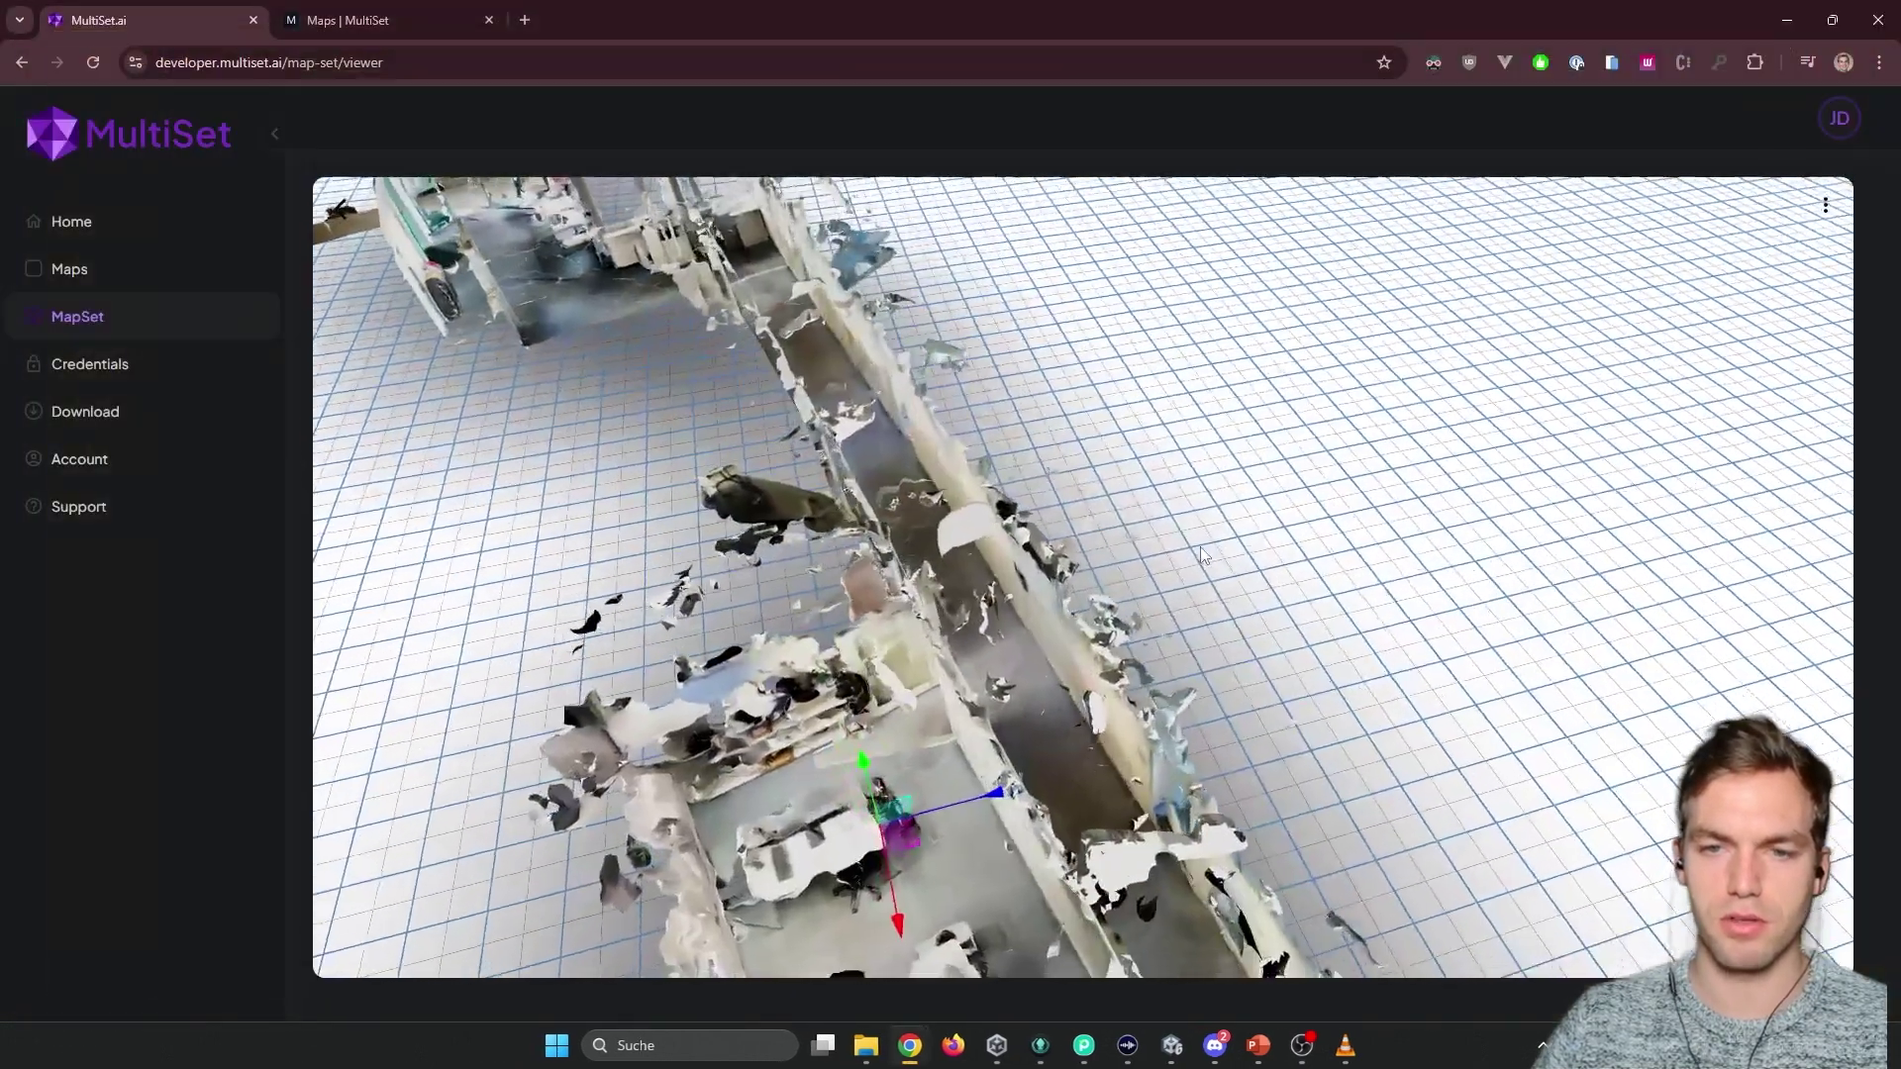
scroll(1201, 555, down, 5)
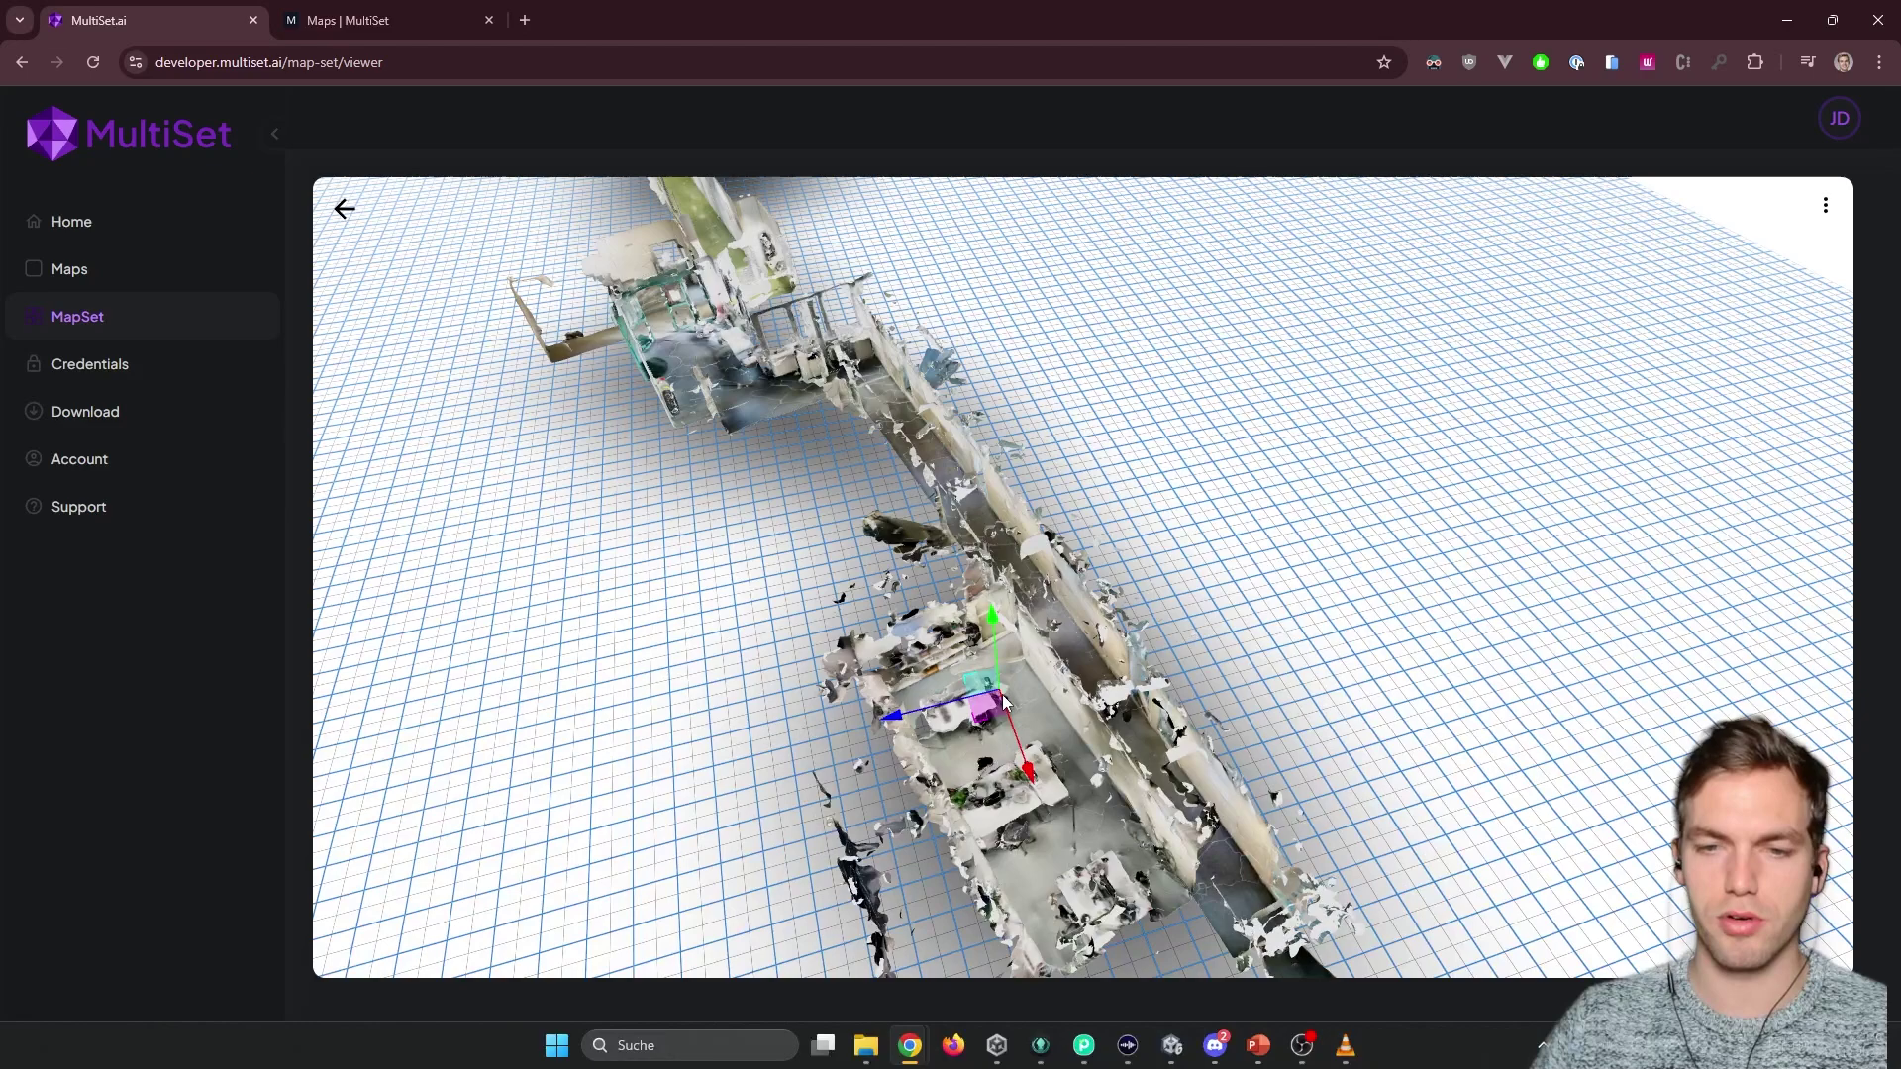
drag(1019, 705, 940, 544)
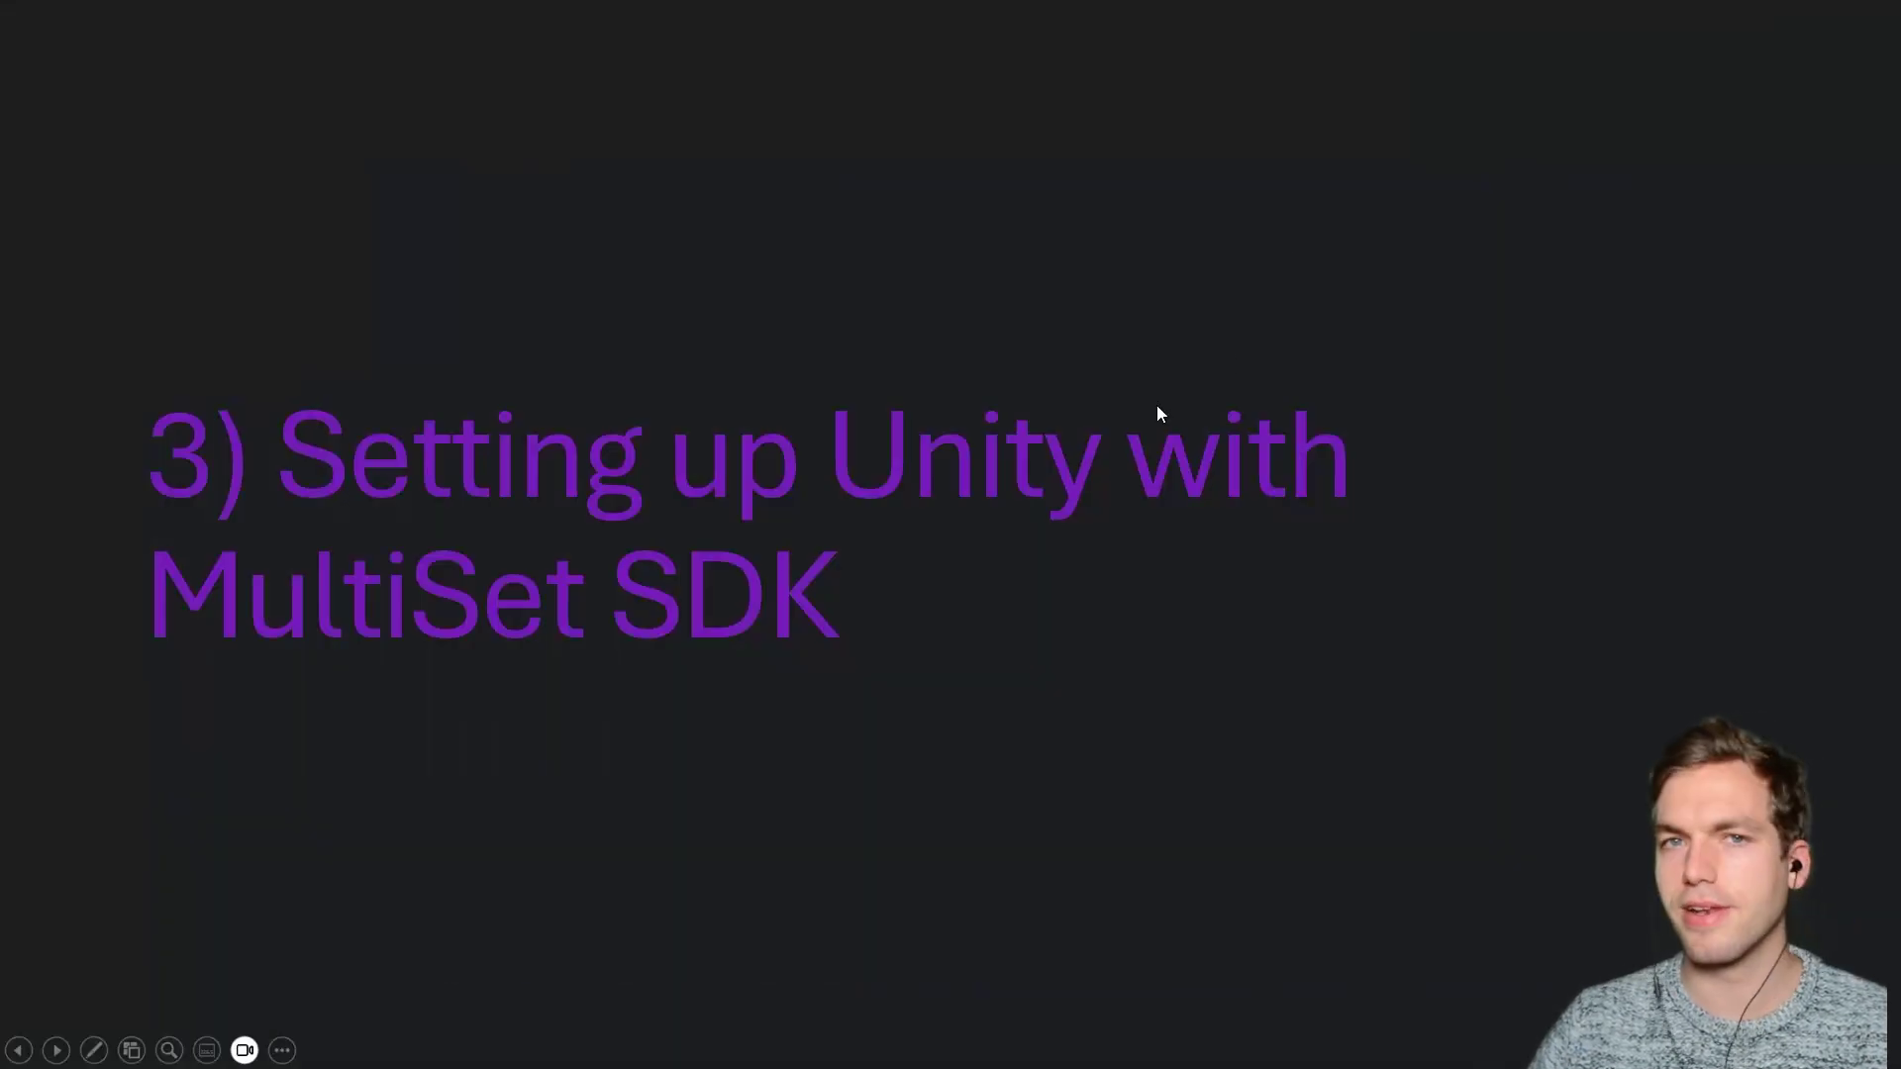
Switch to the Unity navigation project and exit play mode.
key(alt+Tab)
key(alt+Tab)
key(alt+Tab)
key(alt+Tab)
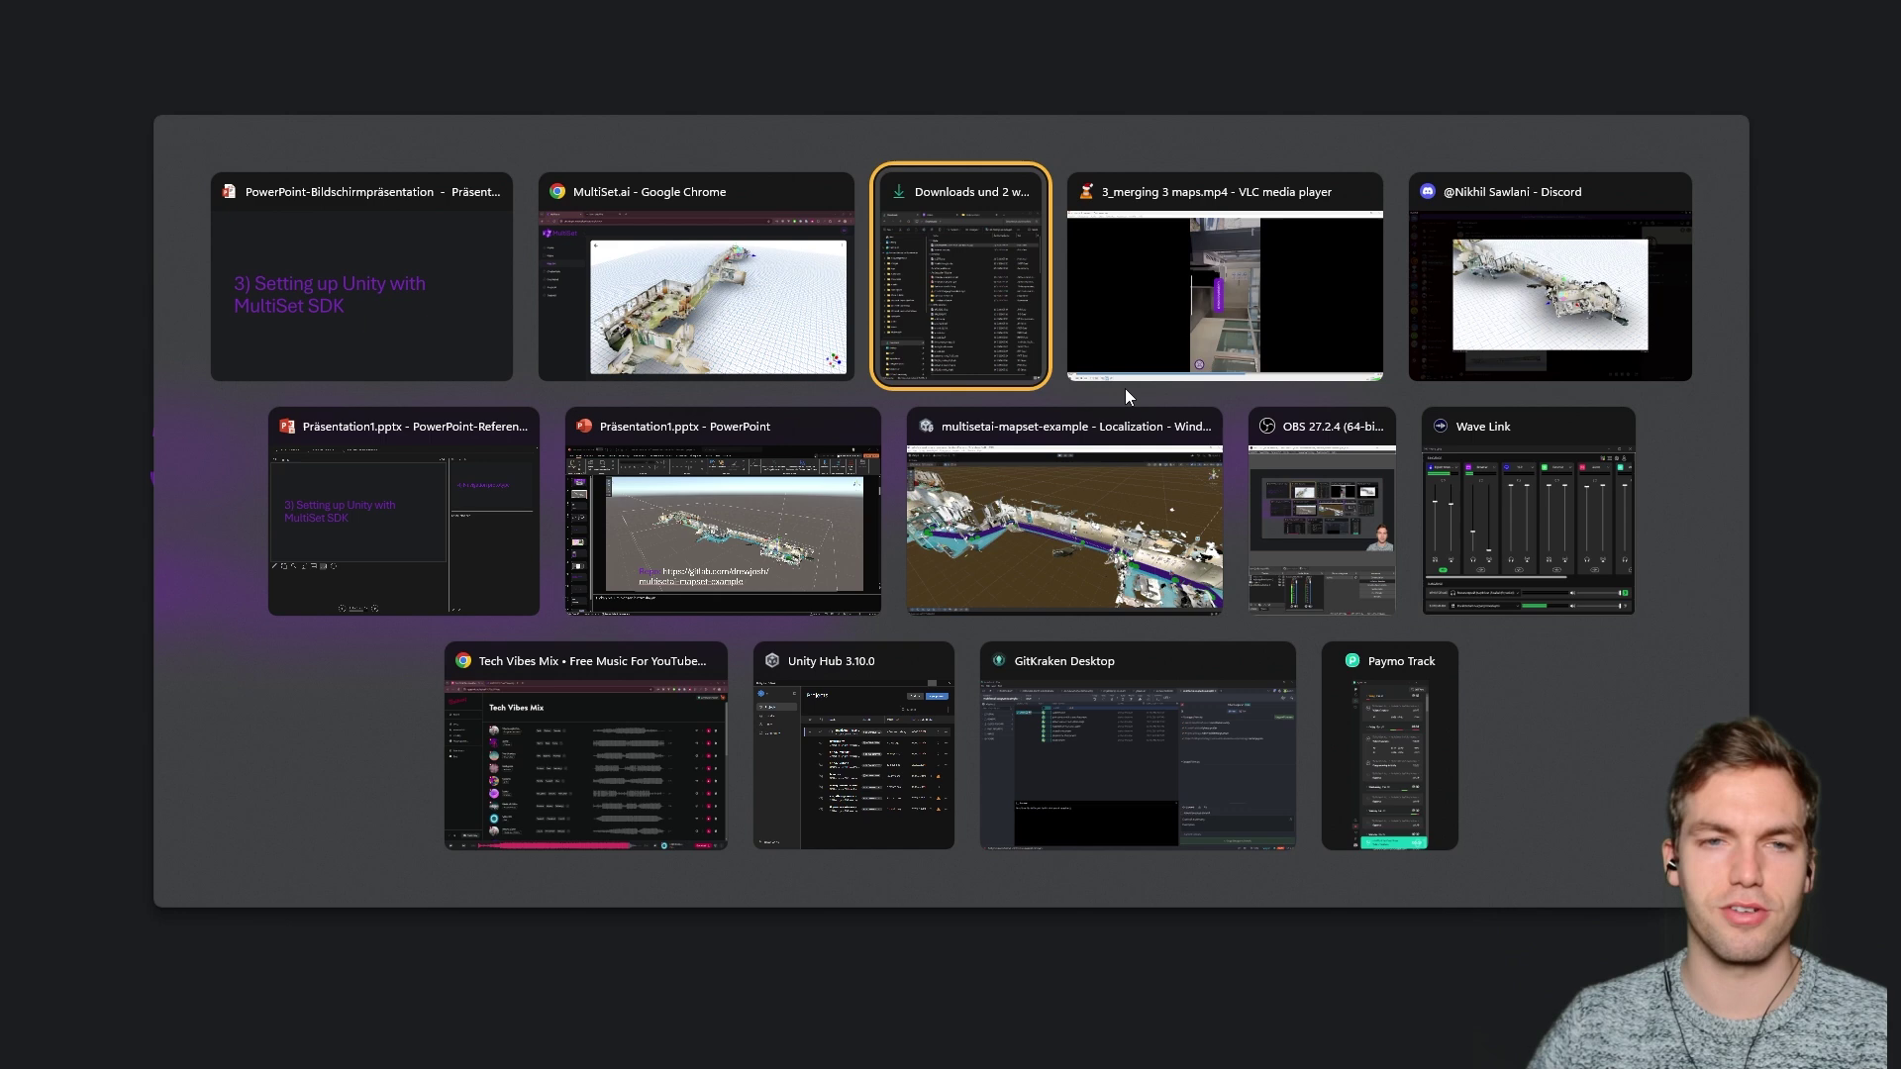
key(alt+Tab)
key(alt+Tab)
key(alt+Tab)
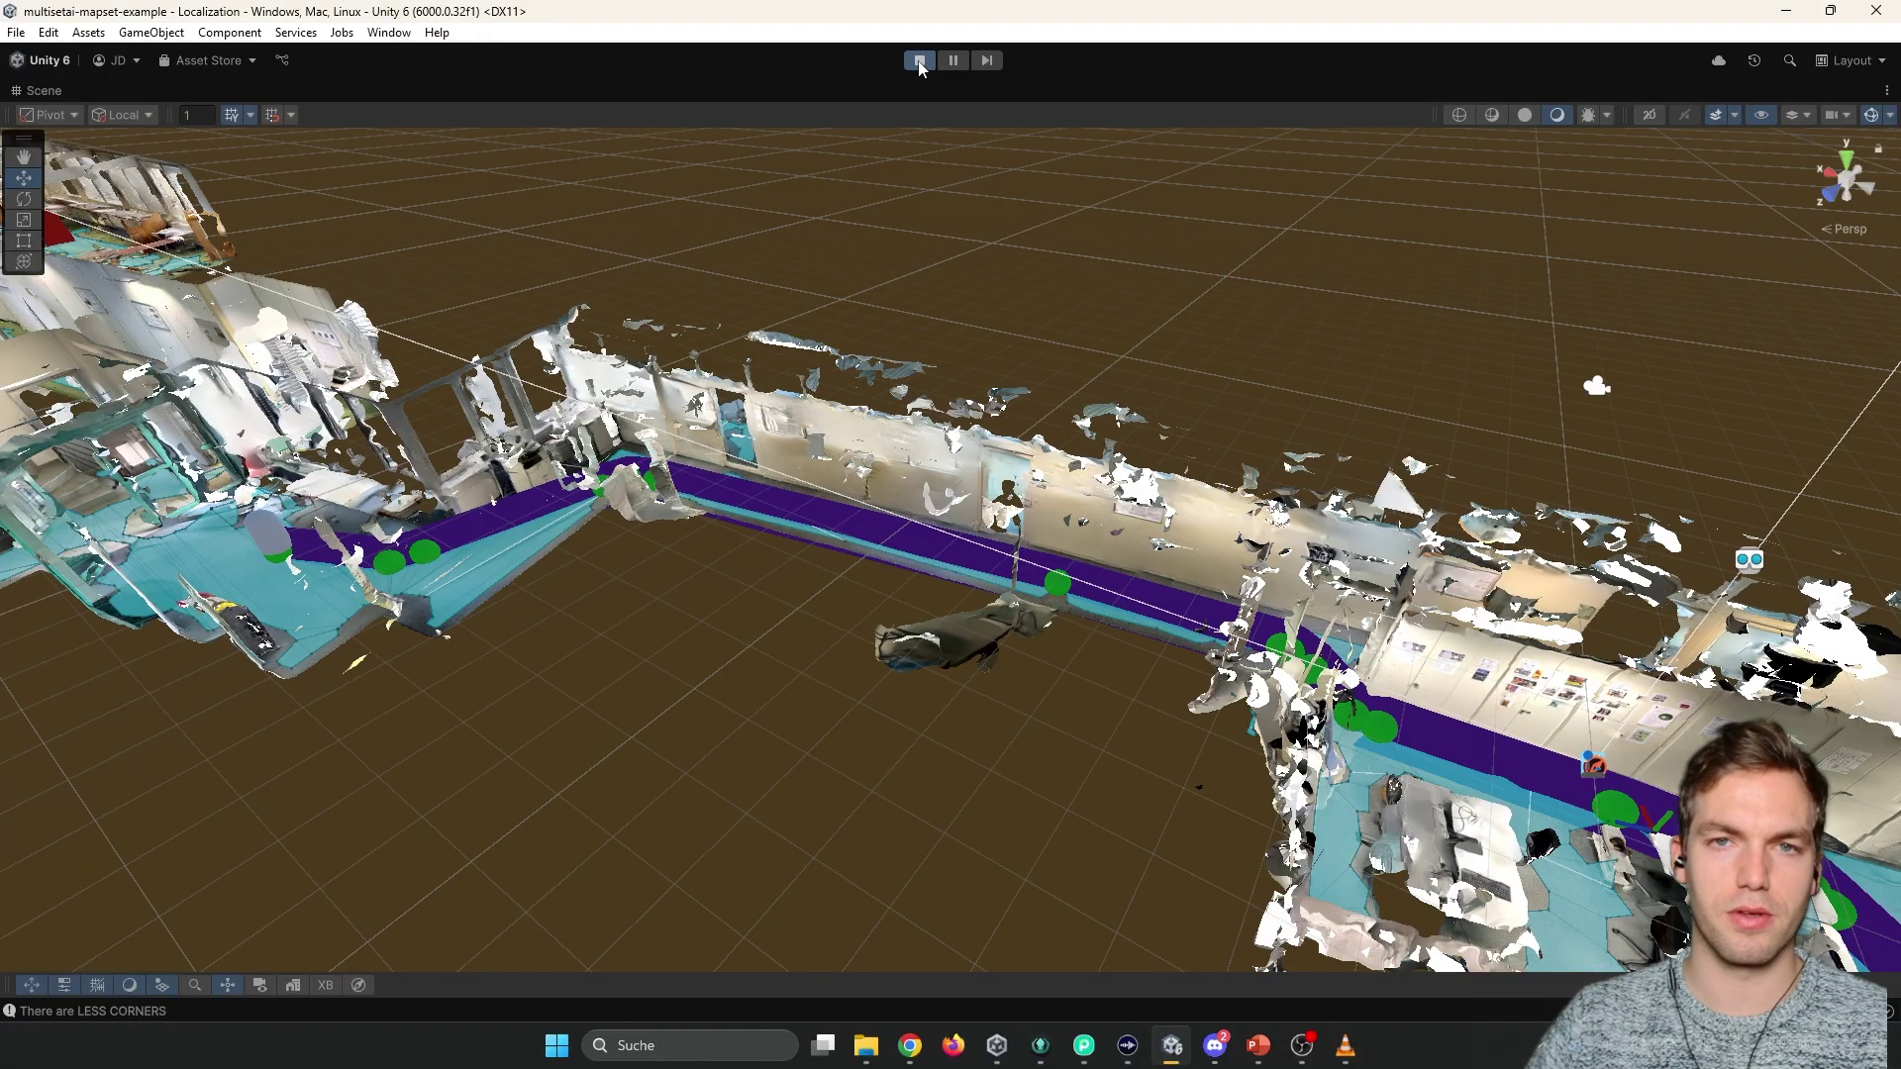
click(918, 61)
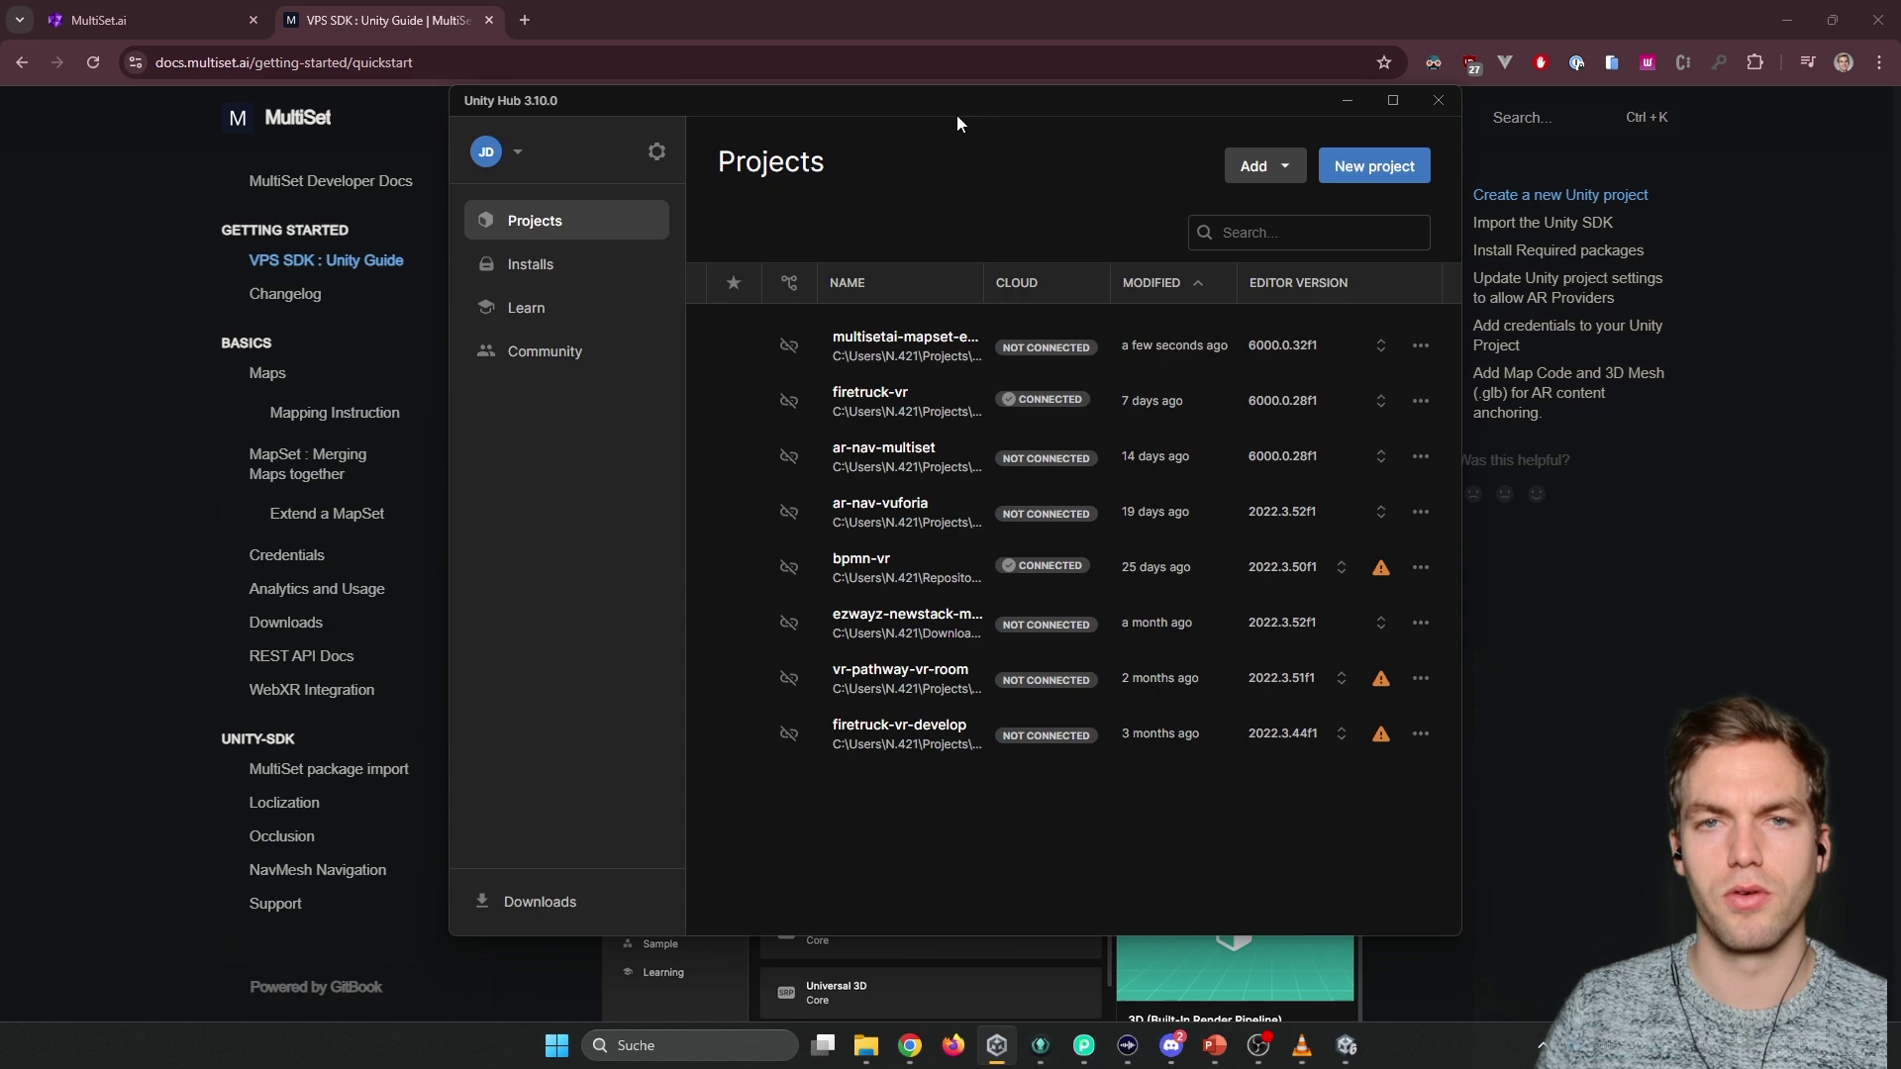
Start a new project and download the 3D (Built-In Render Pipeline) template.
click(1372, 175)
scroll(861, 426, down, 3)
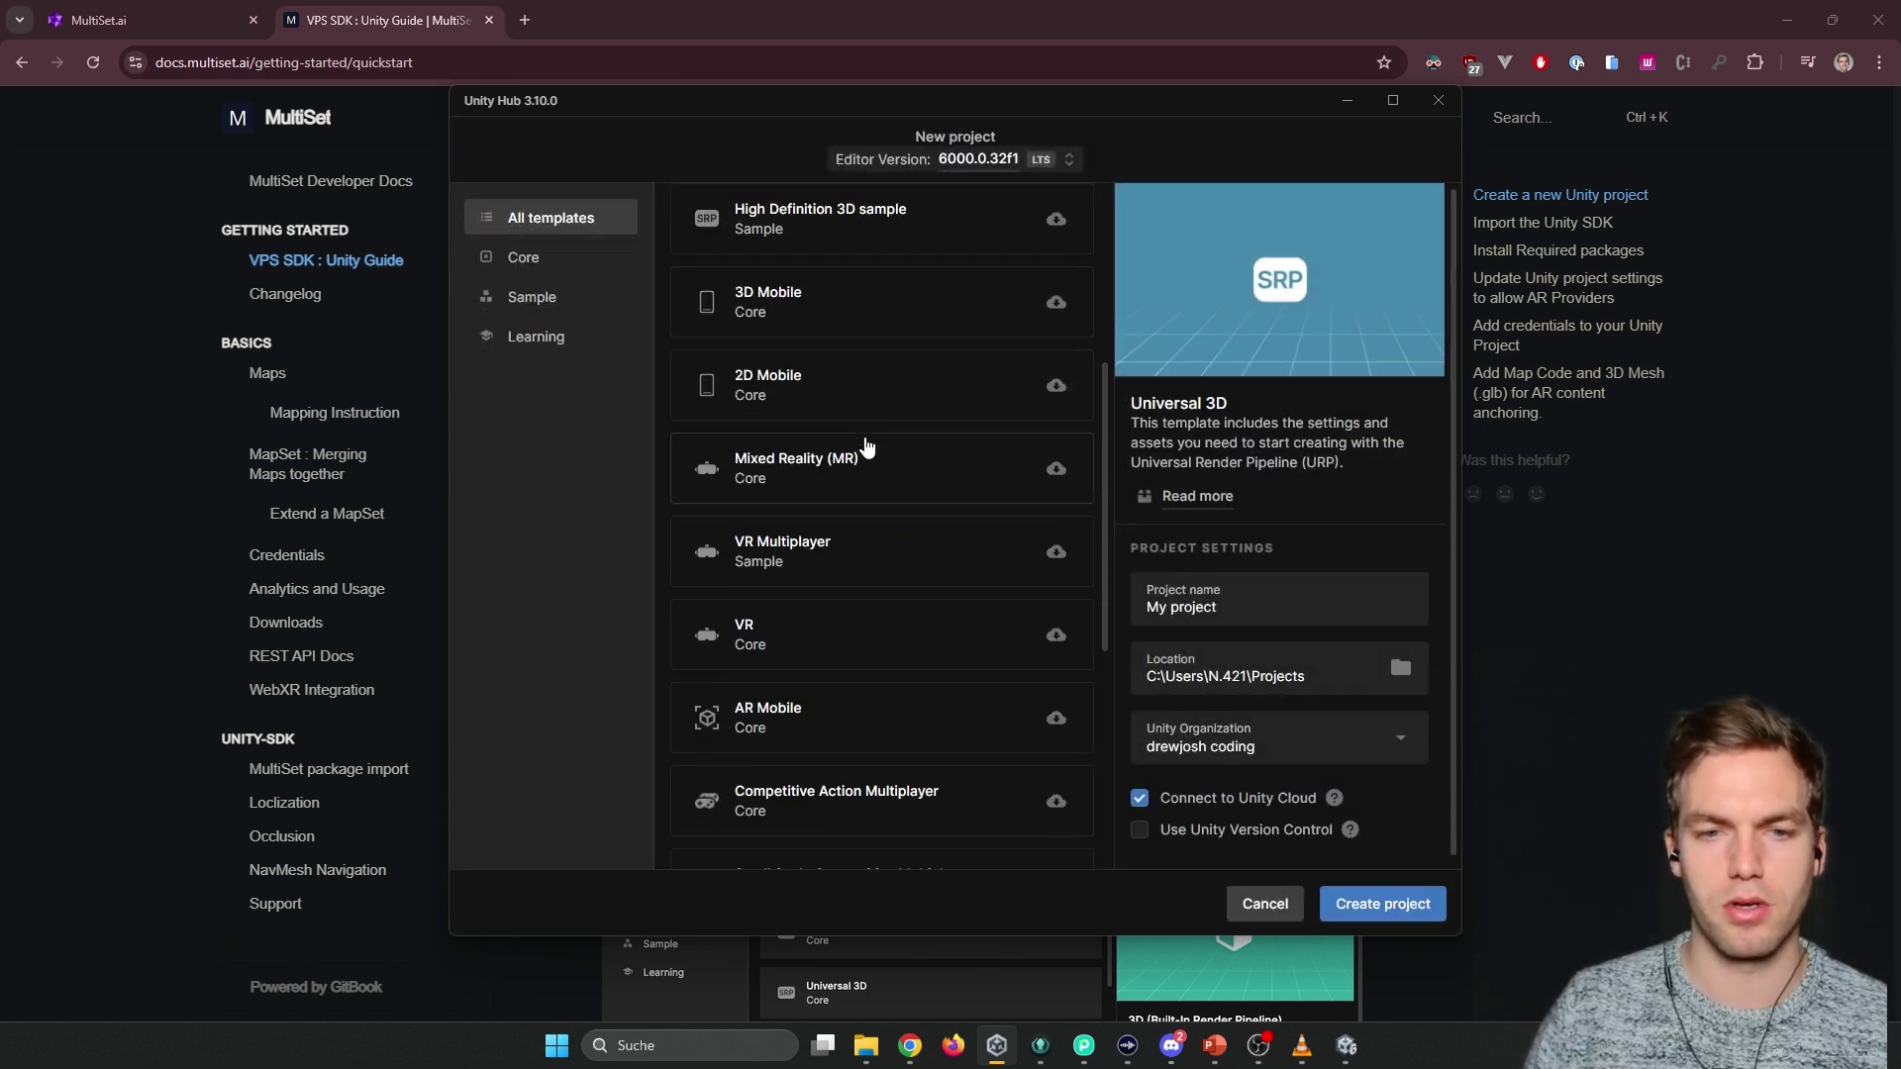
scroll(852, 524, down, 6)
click(856, 734)
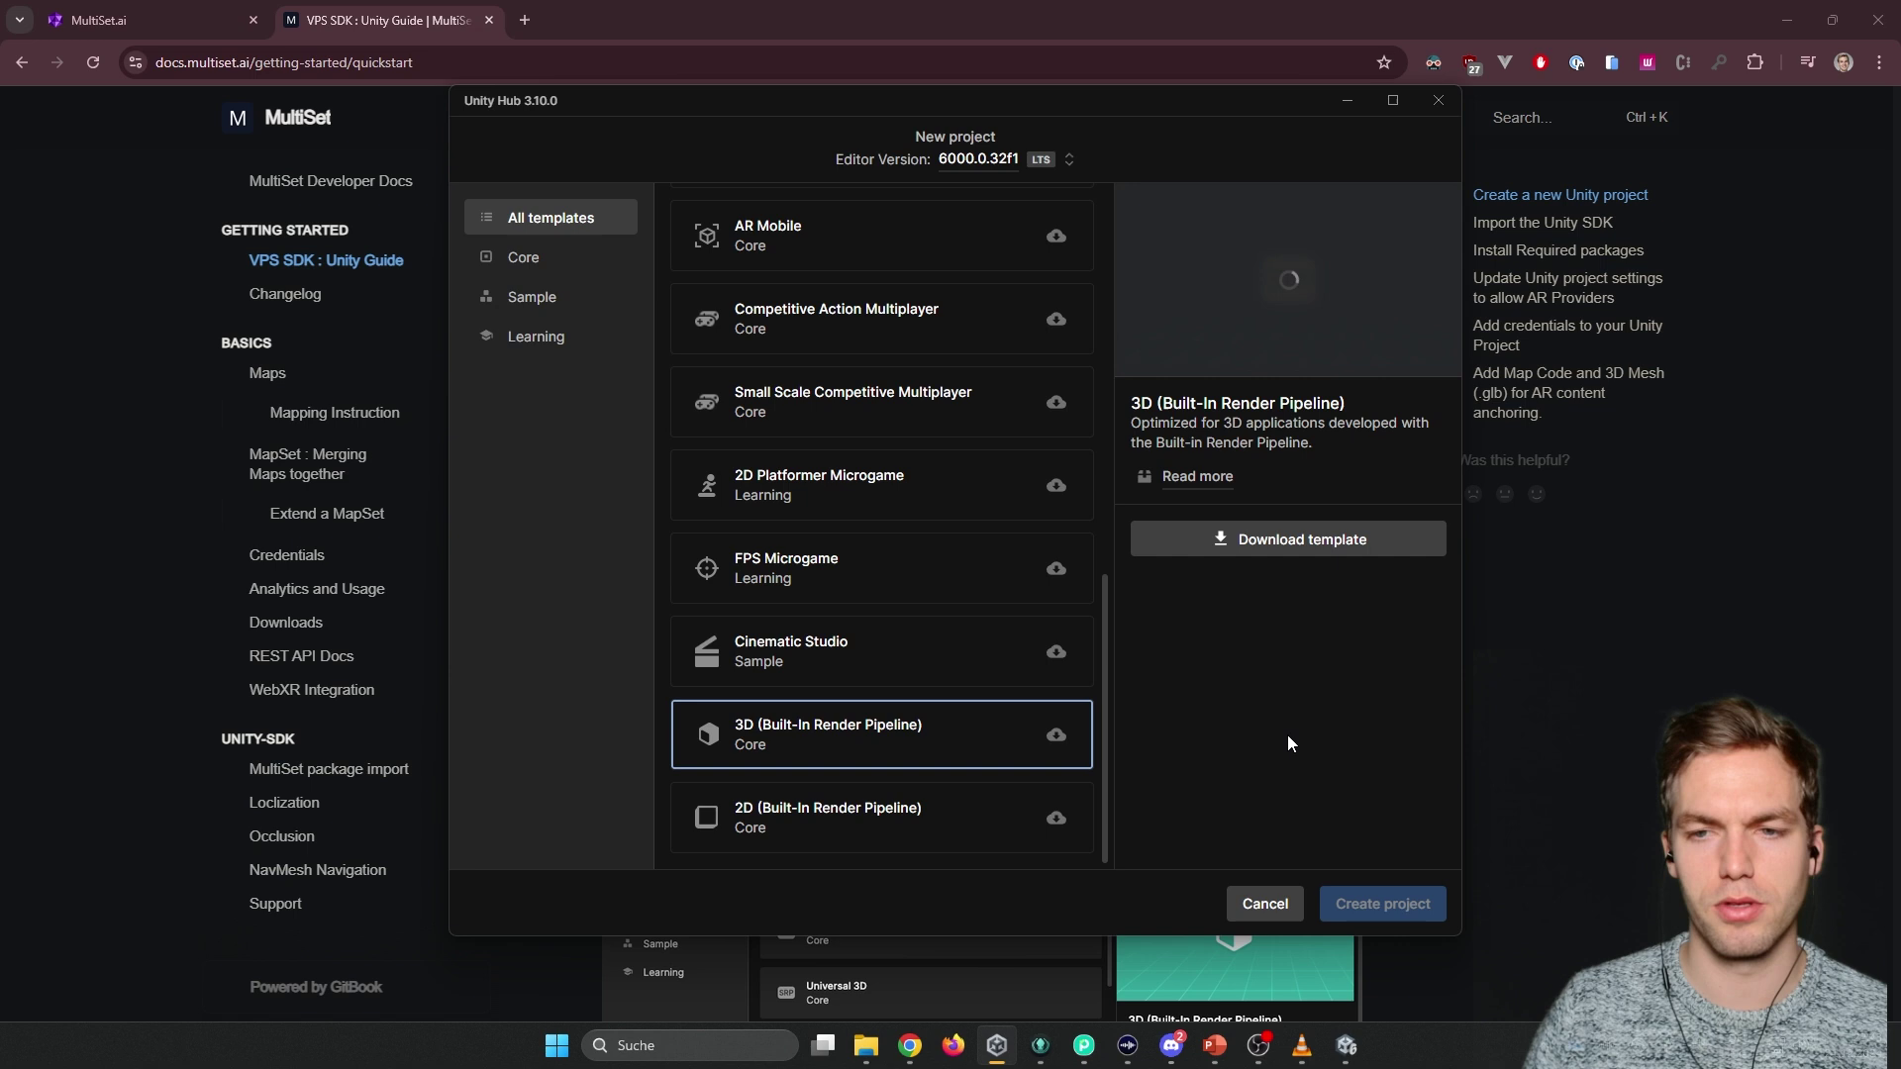
click(1316, 542)
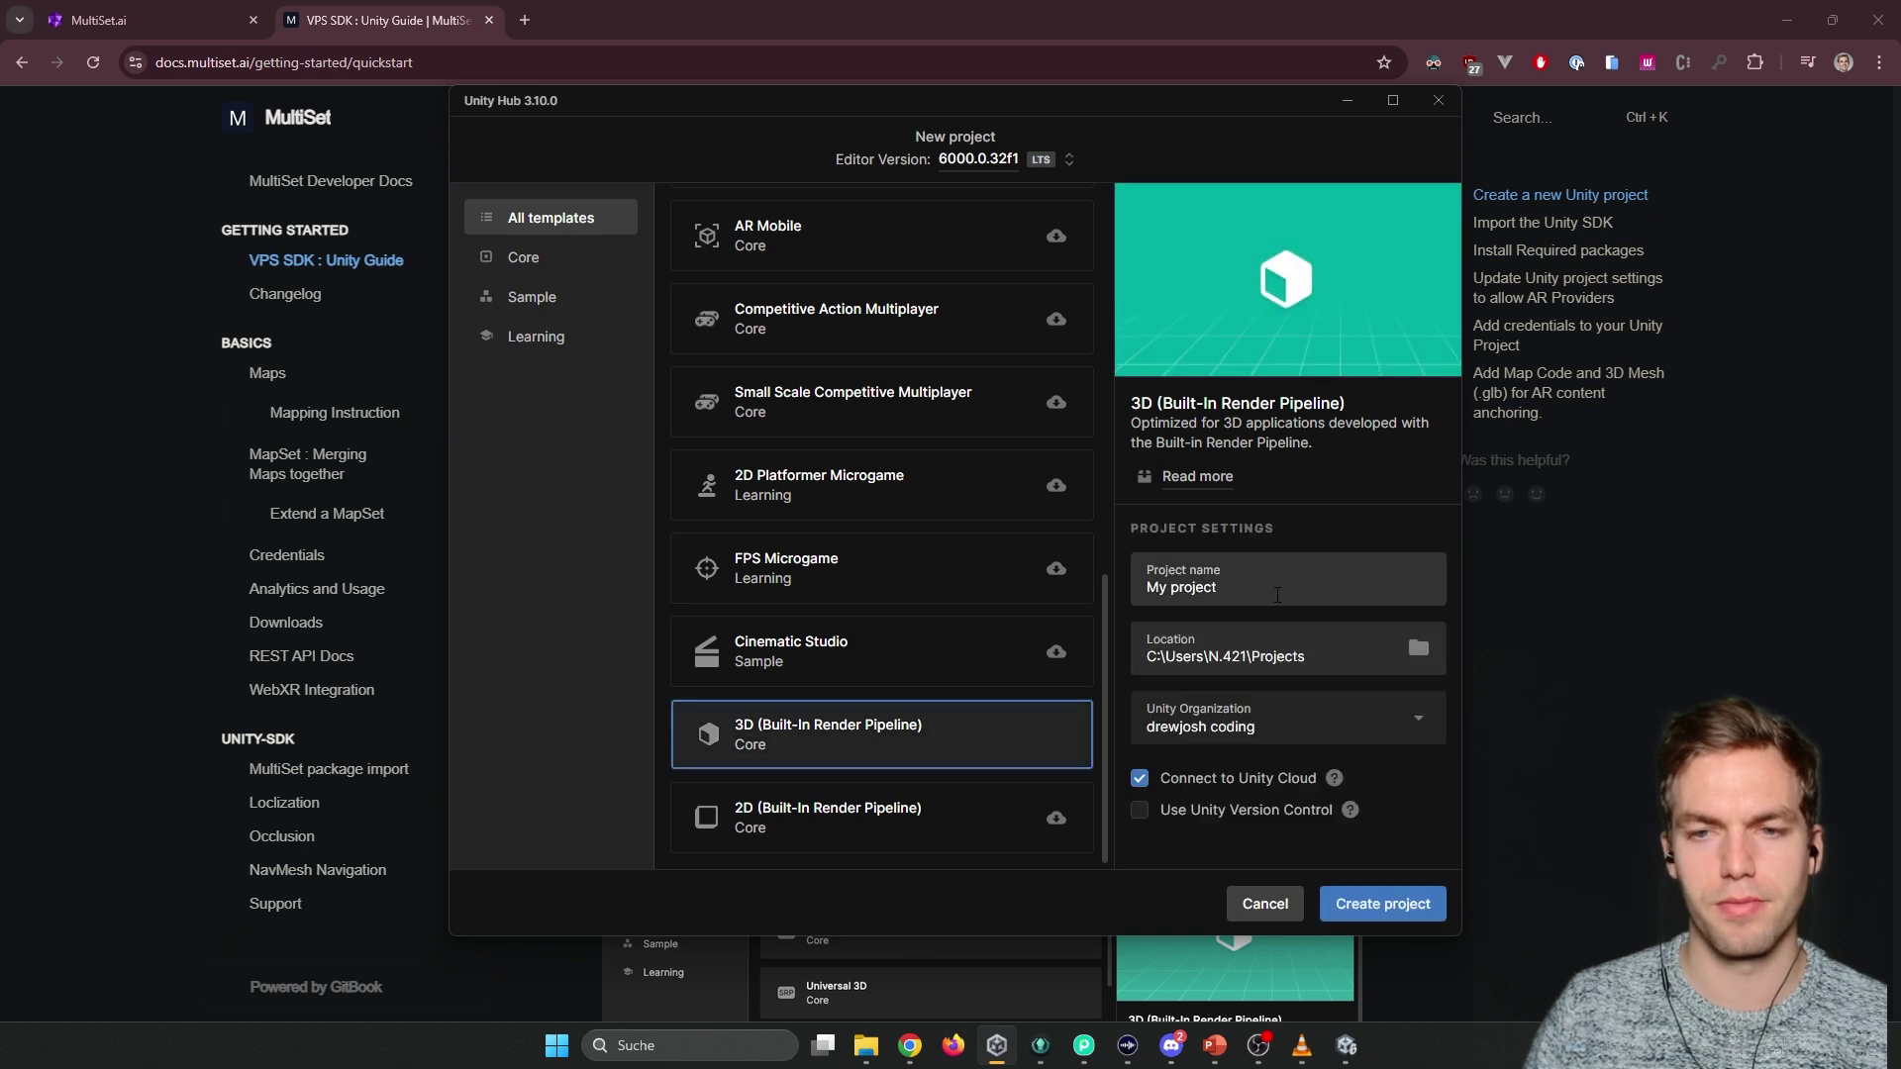
Name the project 'Mapset-example', disable Connect to Unity Cloud, and create it.
drag(1277, 595, 1119, 584)
text(Mapset)
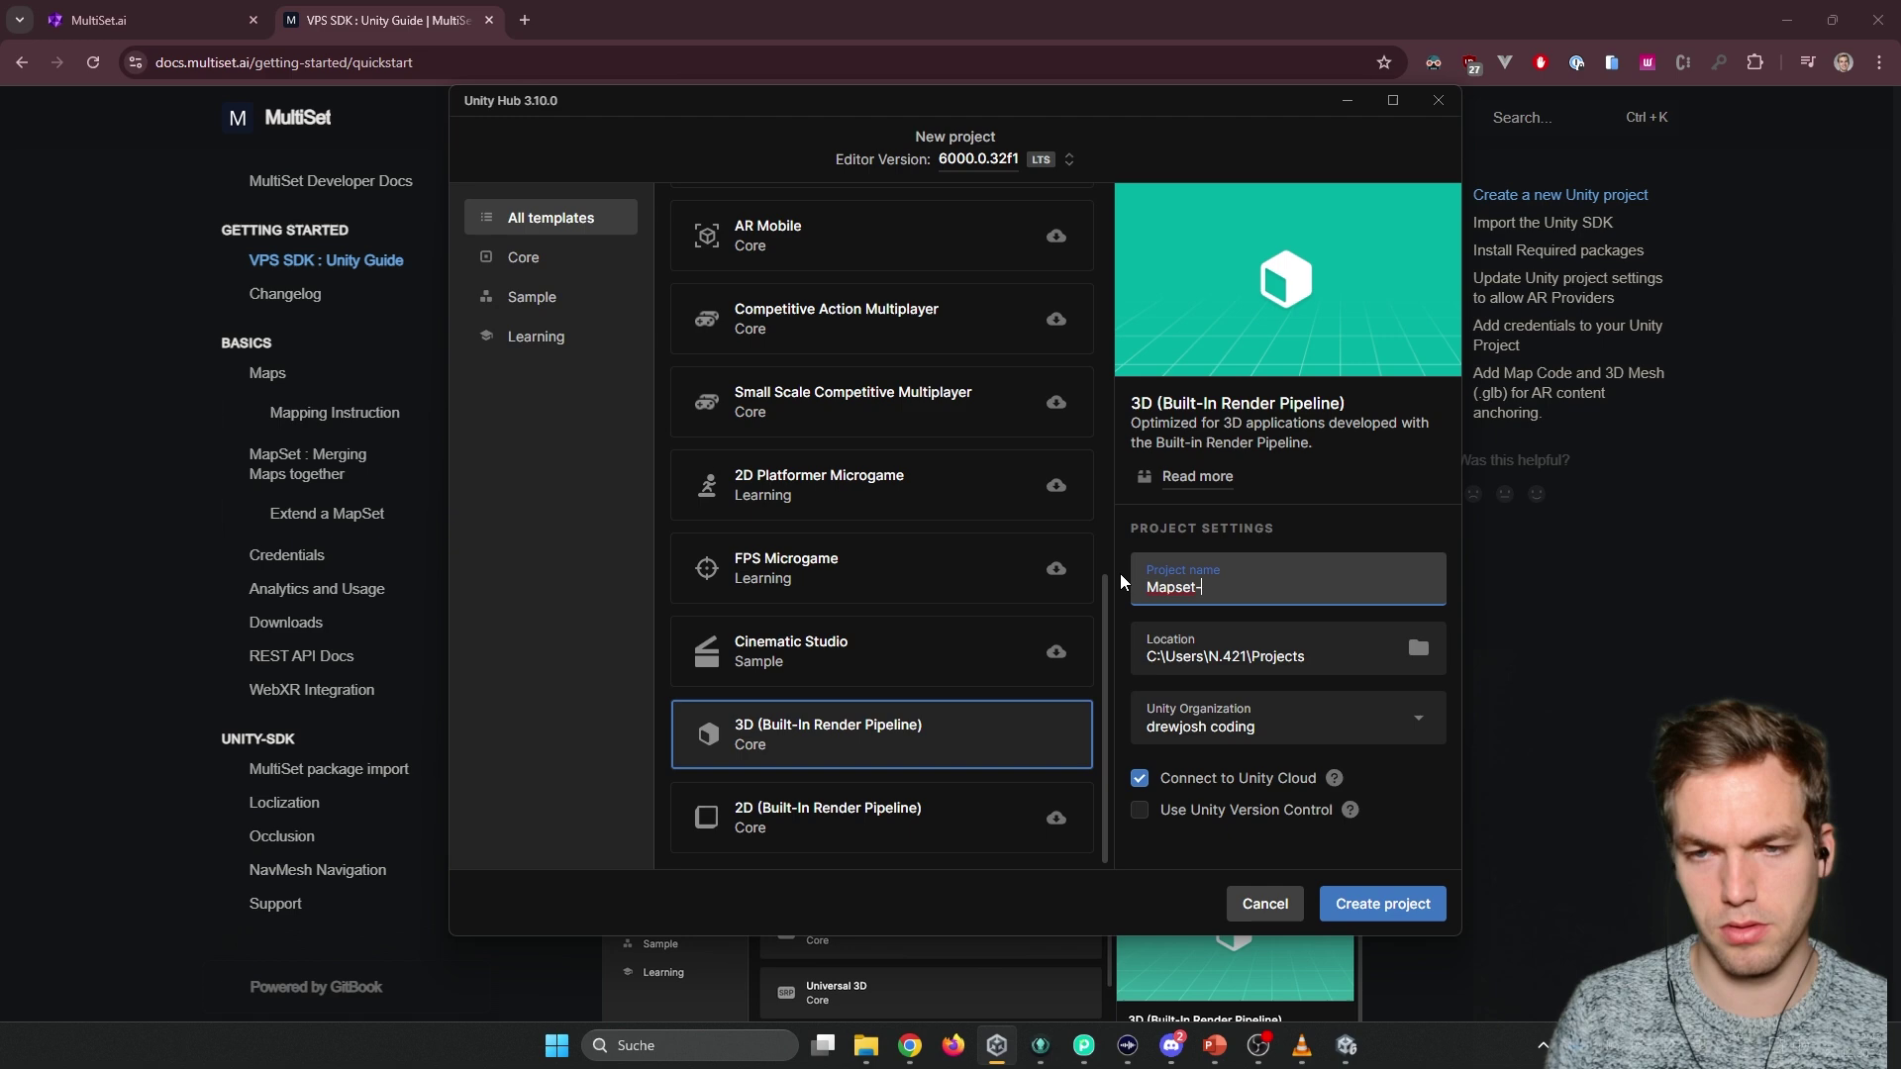
text(-example)
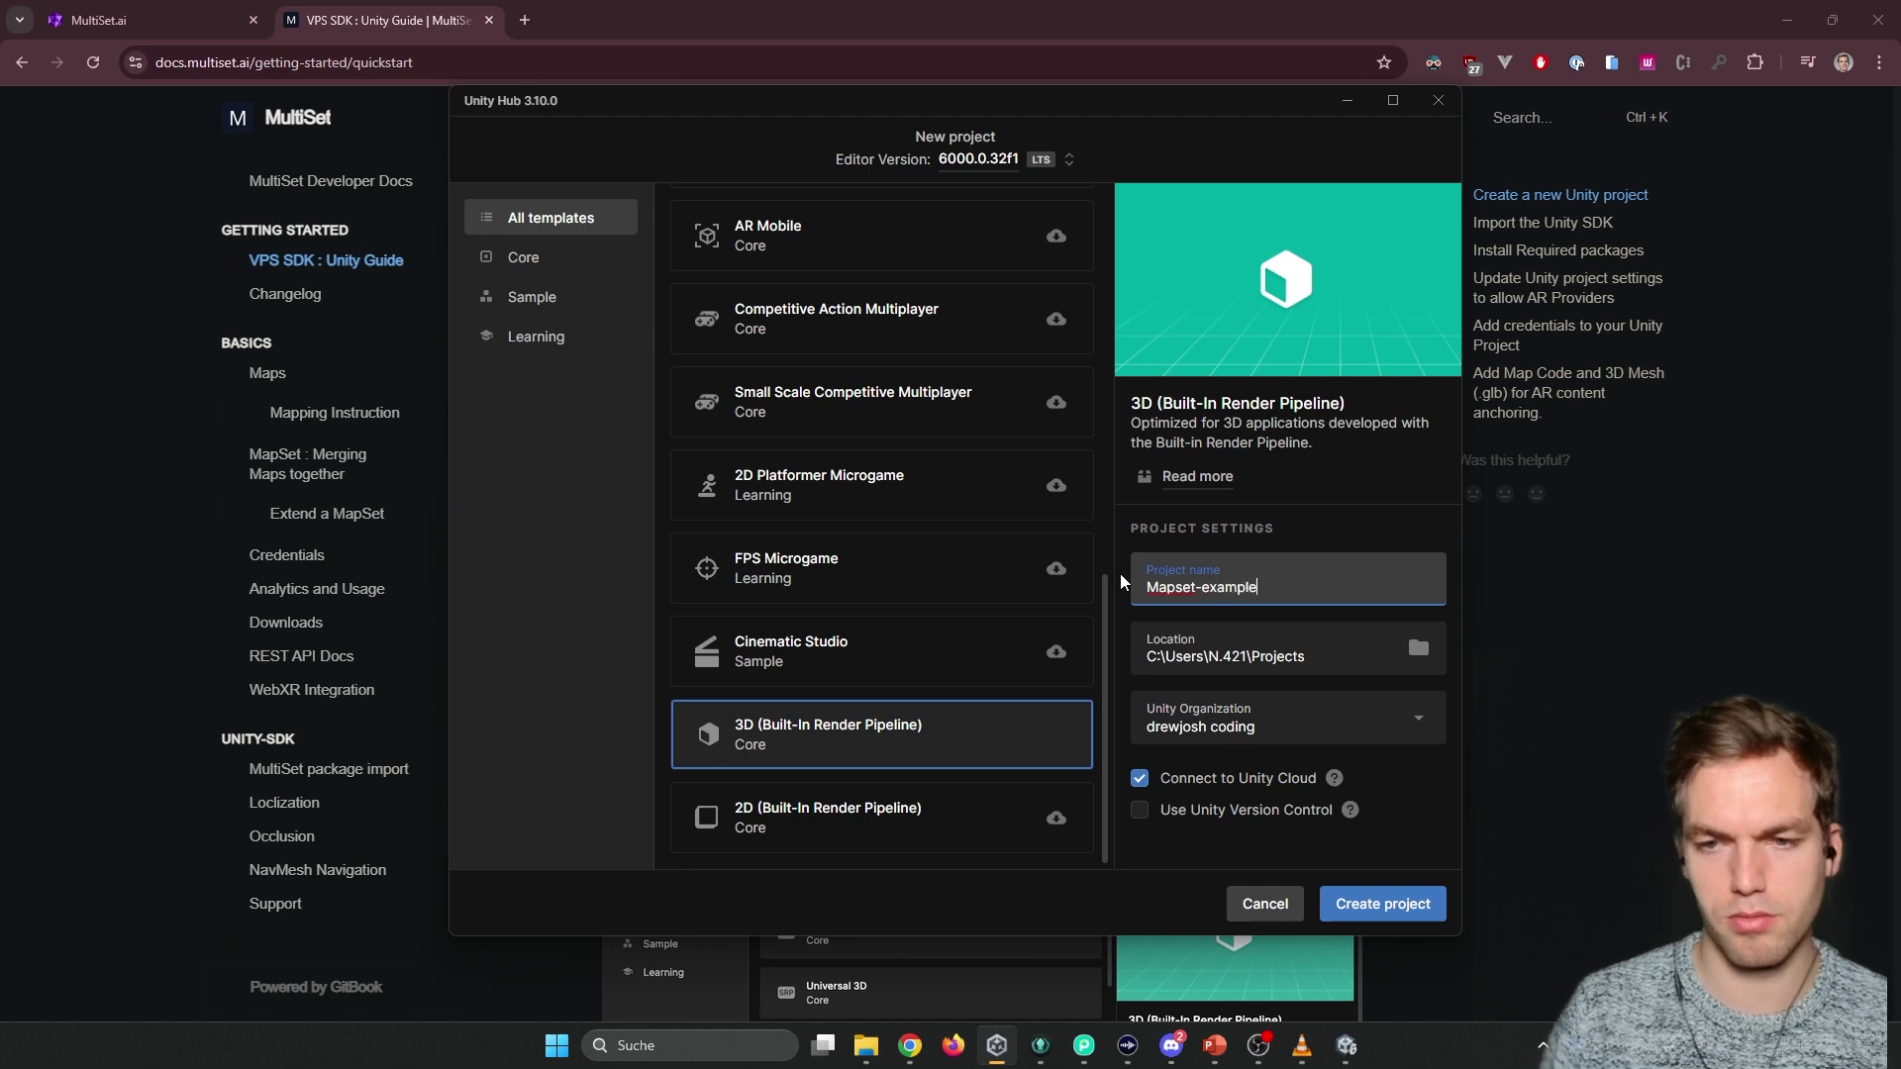
click(1191, 792)
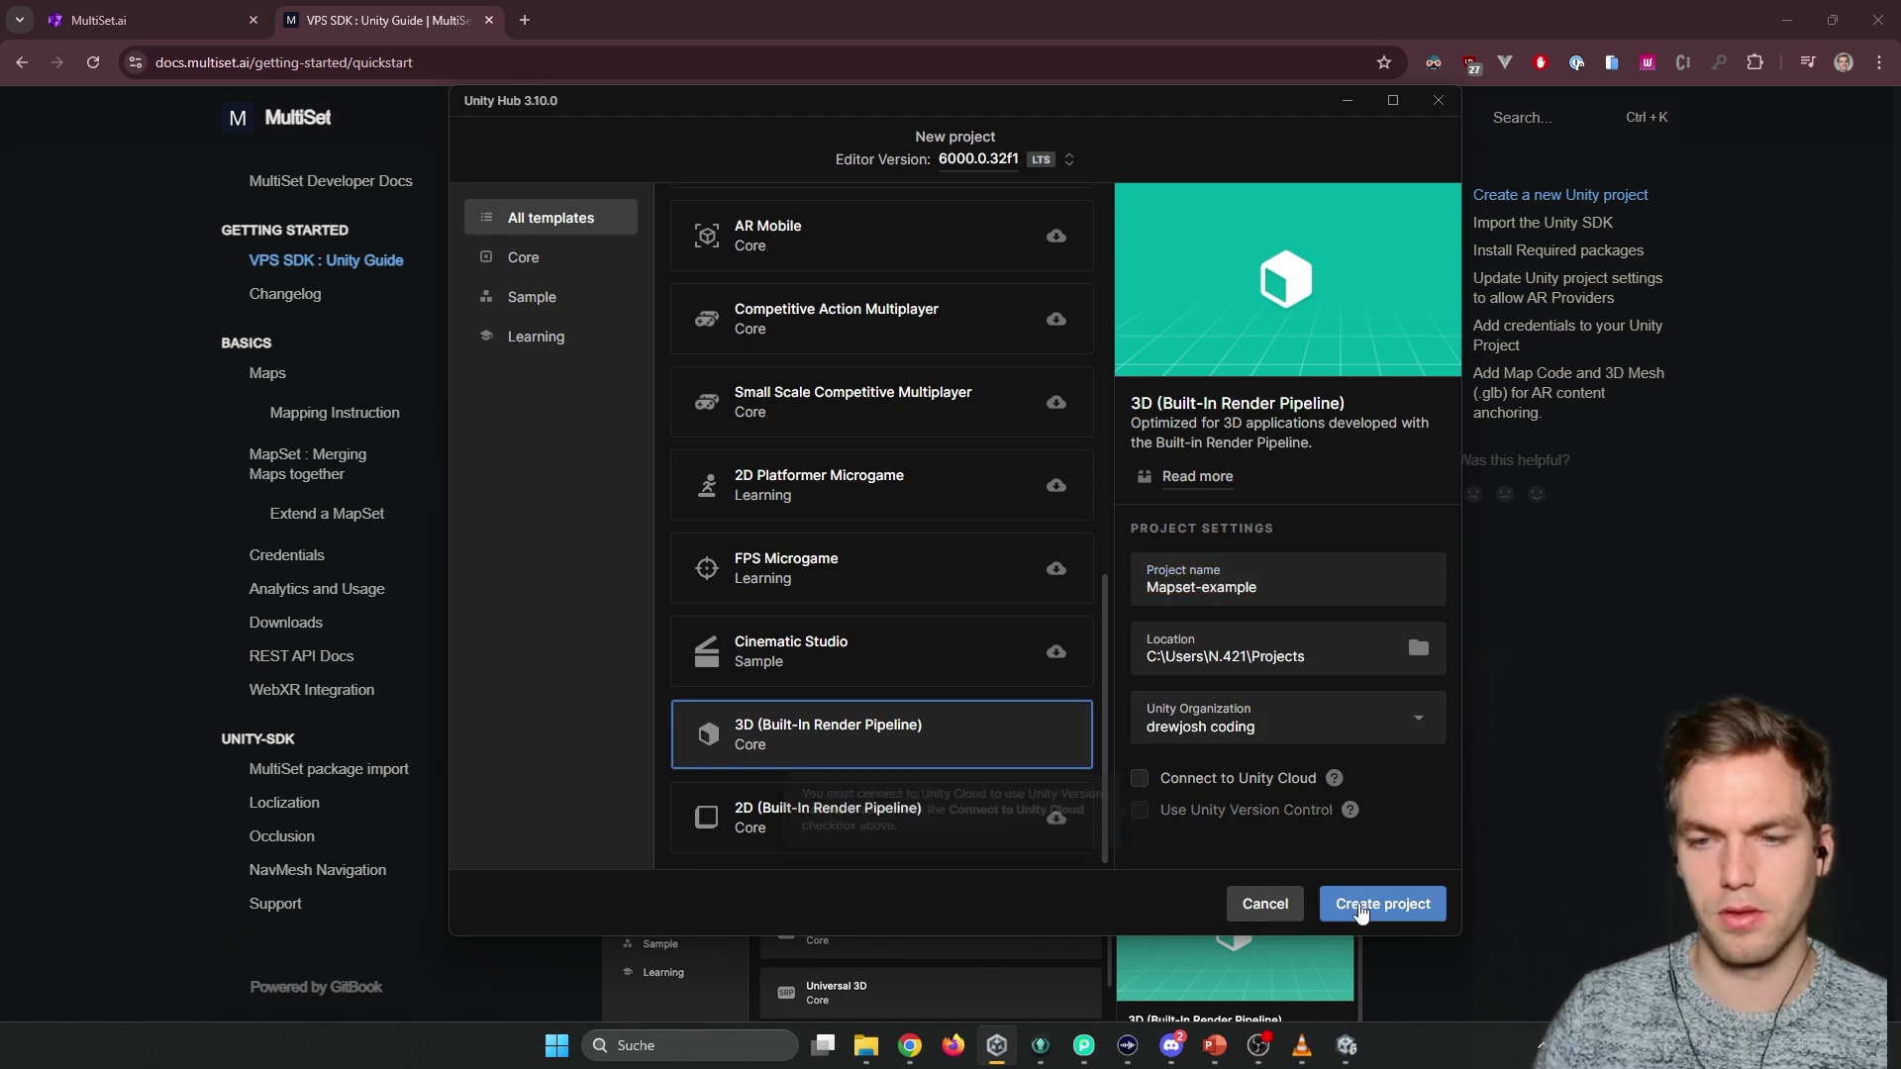
click(1382, 904)
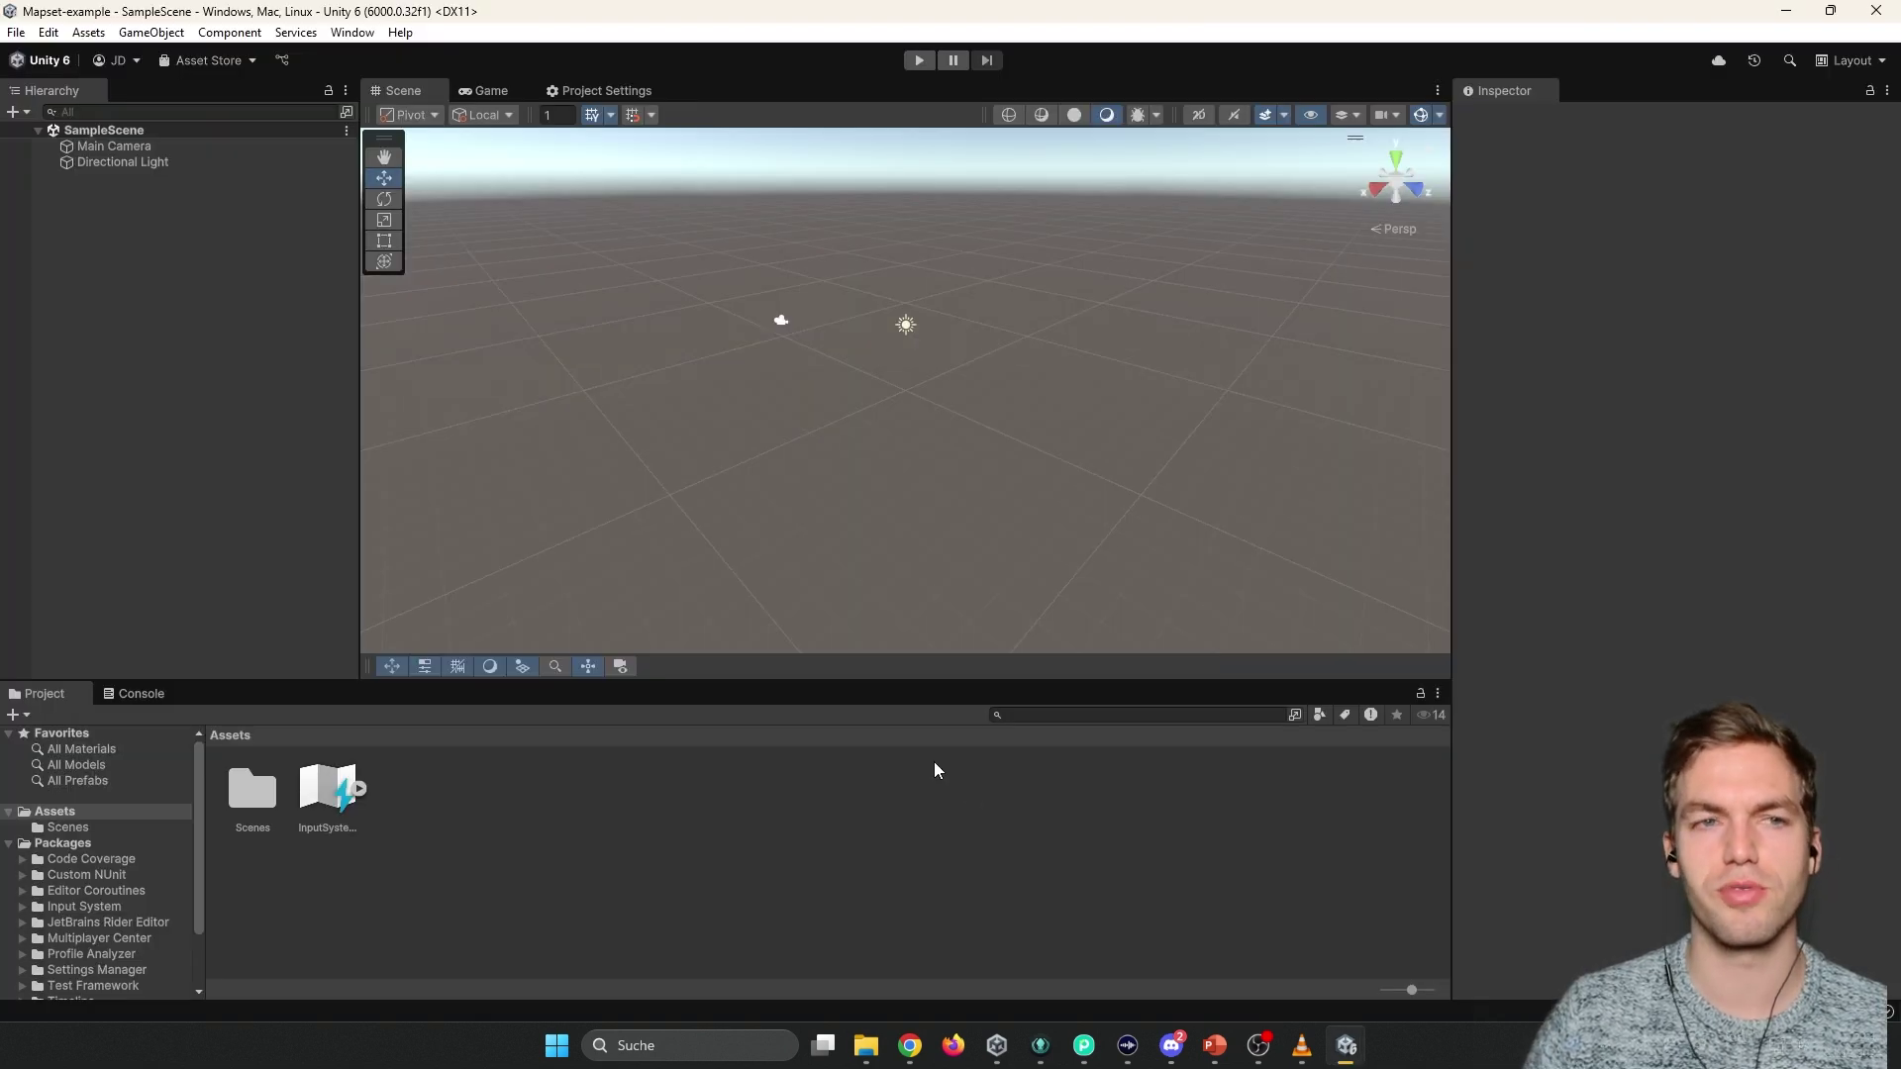
Read through the Unity setup steps in the VPS SDK Unity Guide.
key(alt+Tab)
key(alt+Tab)
key(alt+Tab)
key(alt+Tab)
key(alt+Tab)
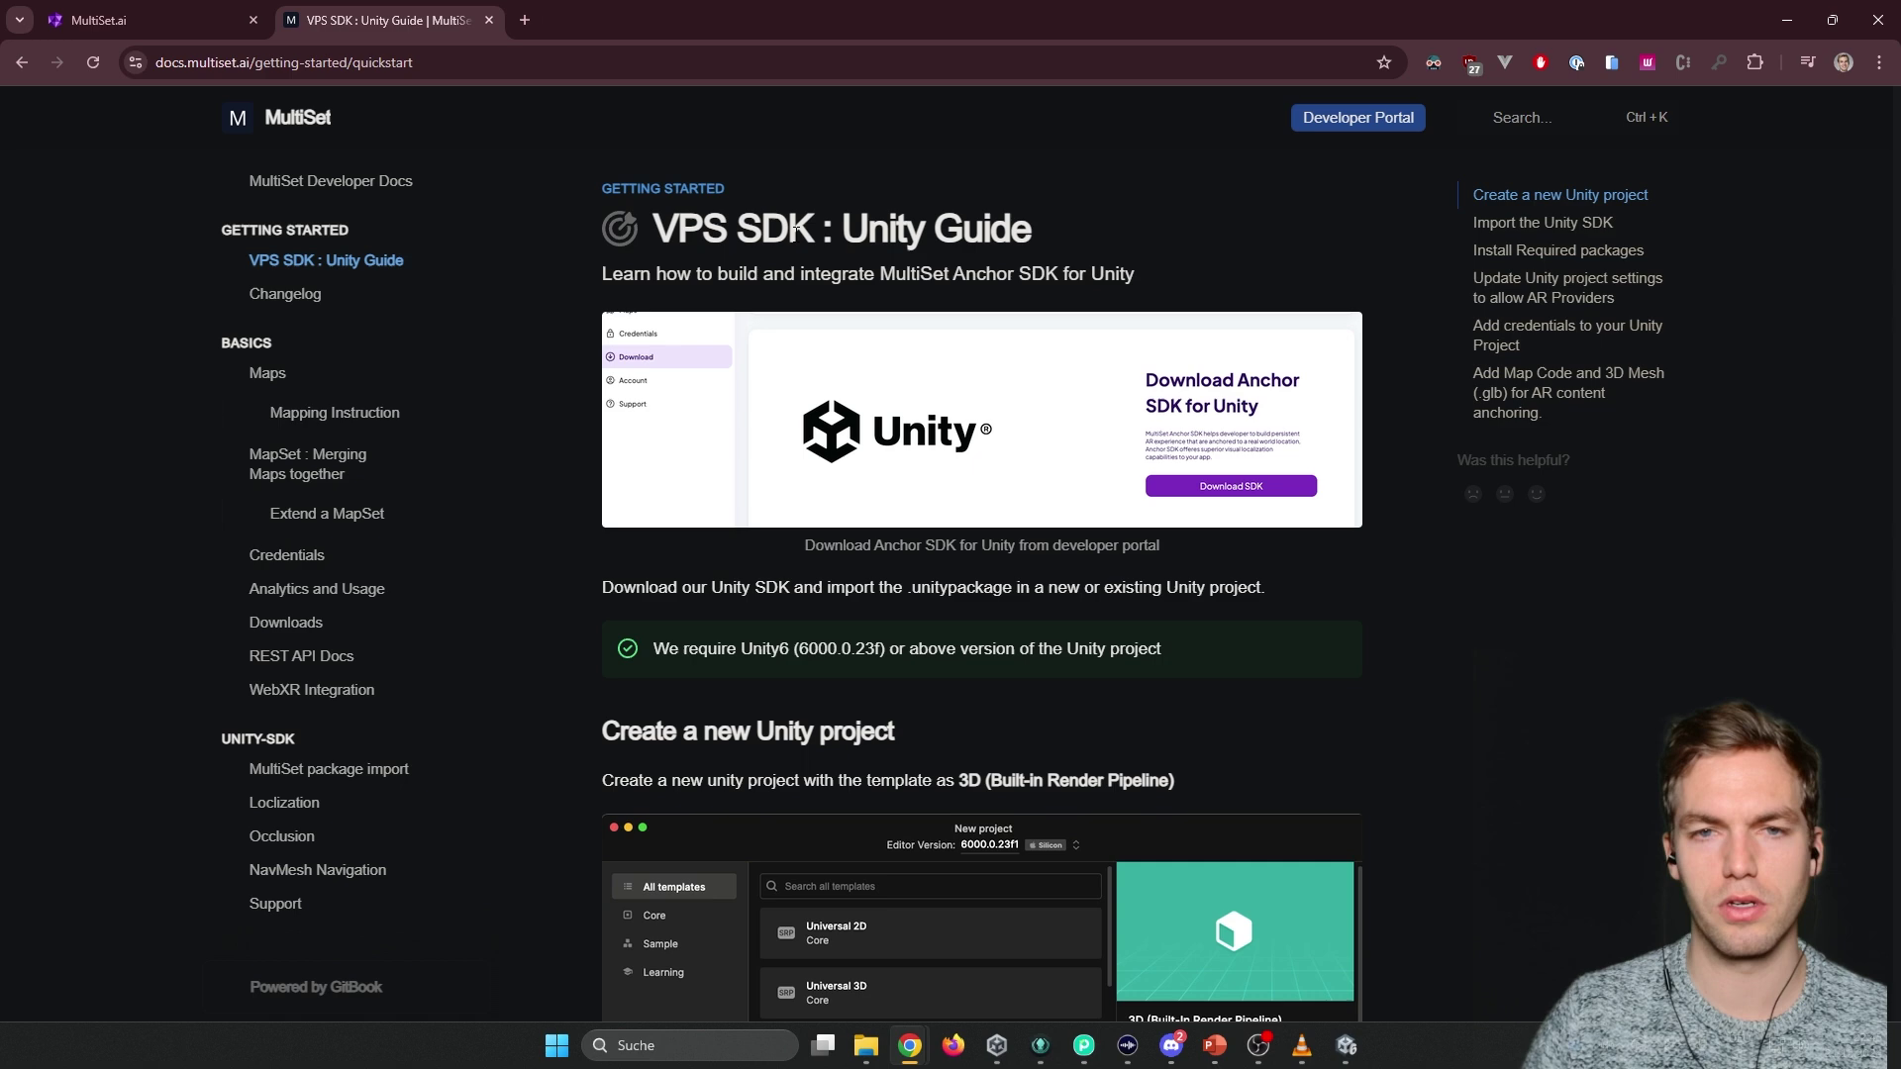
drag(716, 230, 968, 230)
click(847, 434)
scroll(830, 486, down, 5)
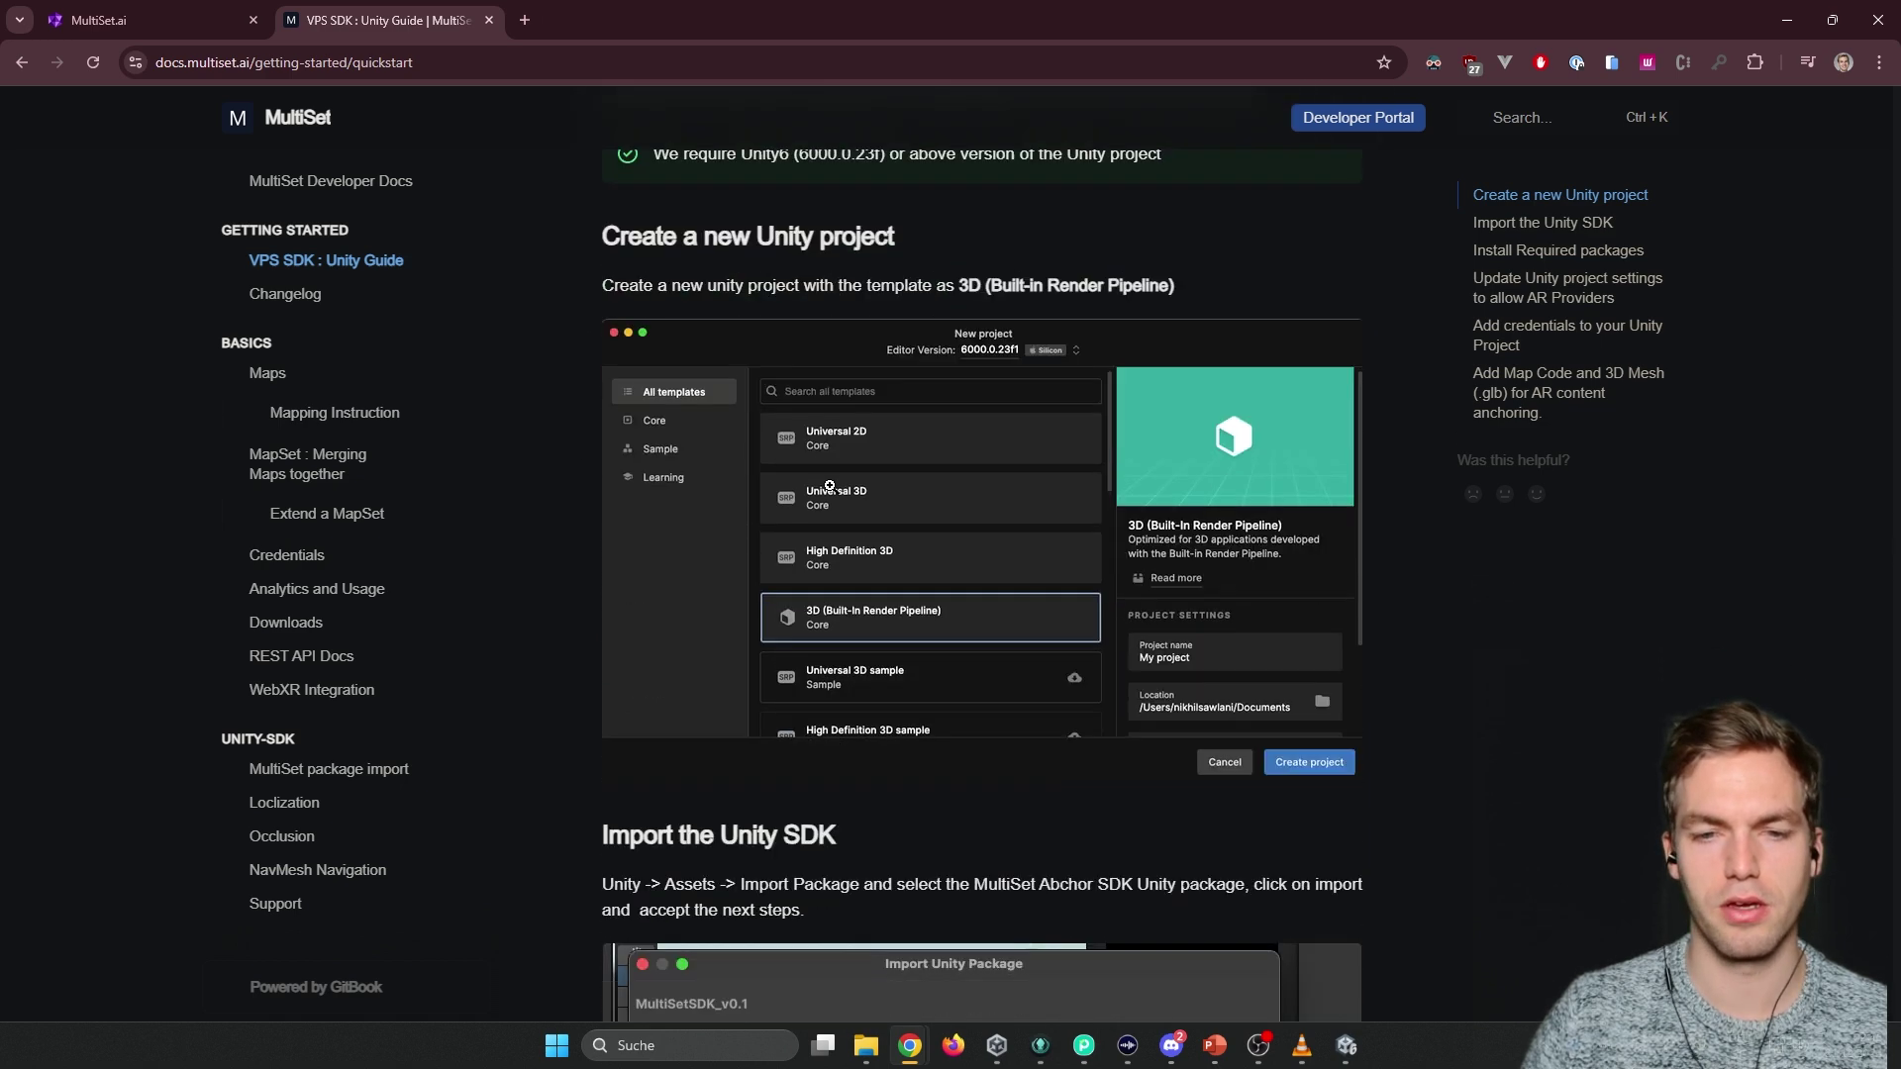
scroll(829, 486, down, 6)
scroll(1027, 490, down, 1)
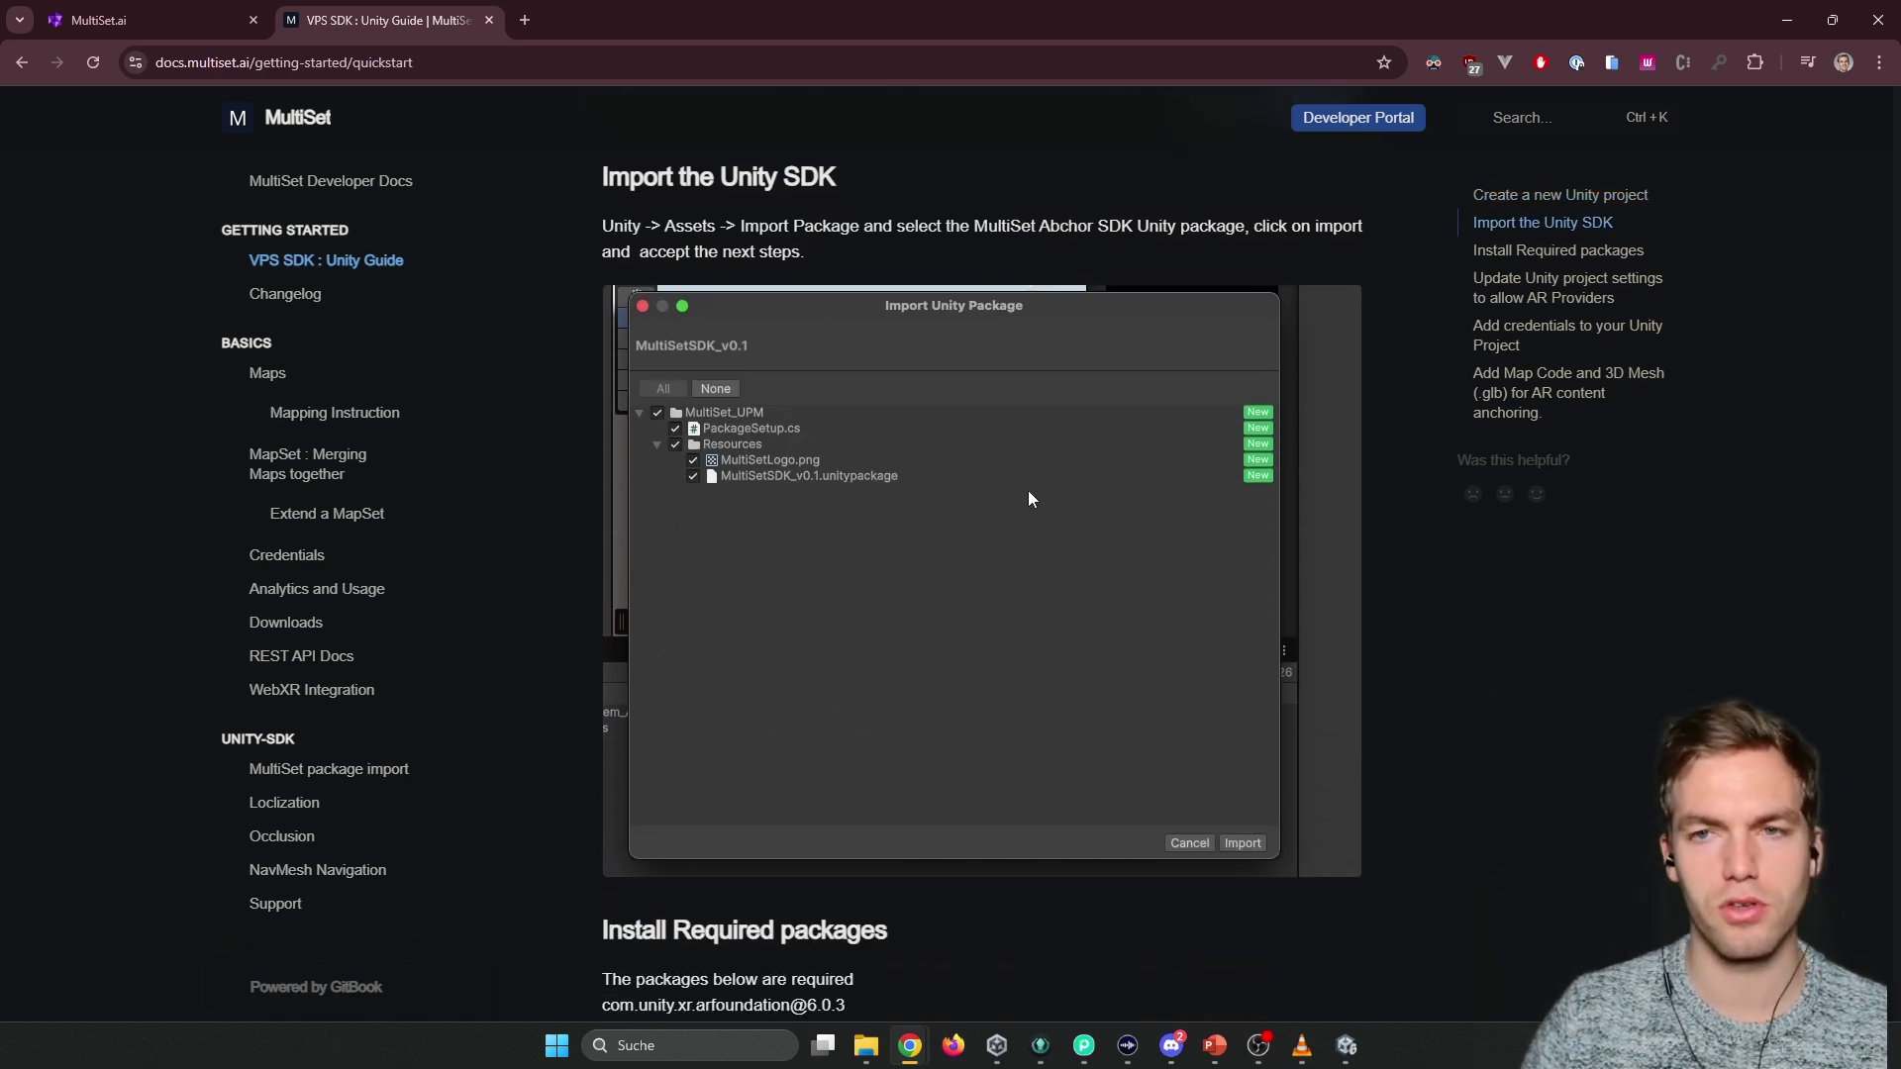
scroll(1024, 508, up, 10)
scroll(1002, 558, up, 3)
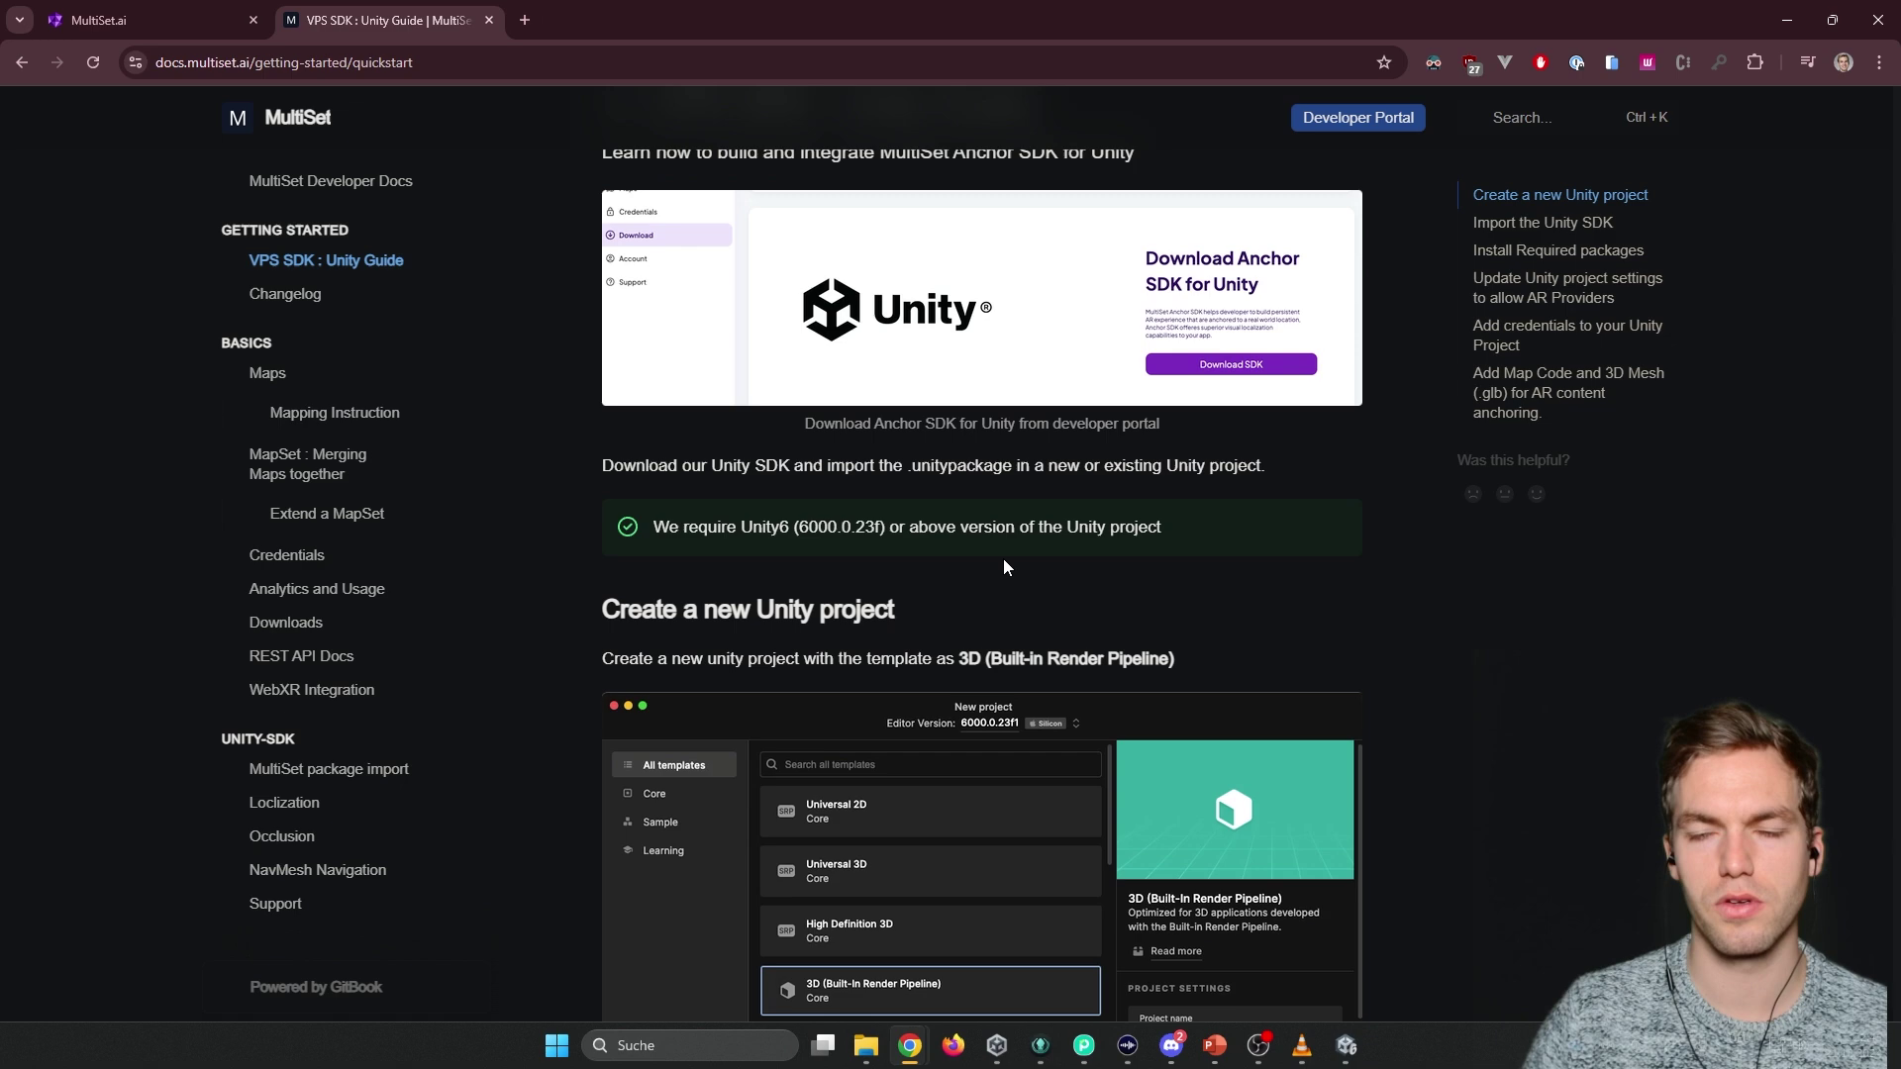
Download the VPS SDK for Unity from the portal, then open Unity's Assets menu.
click(148, 19)
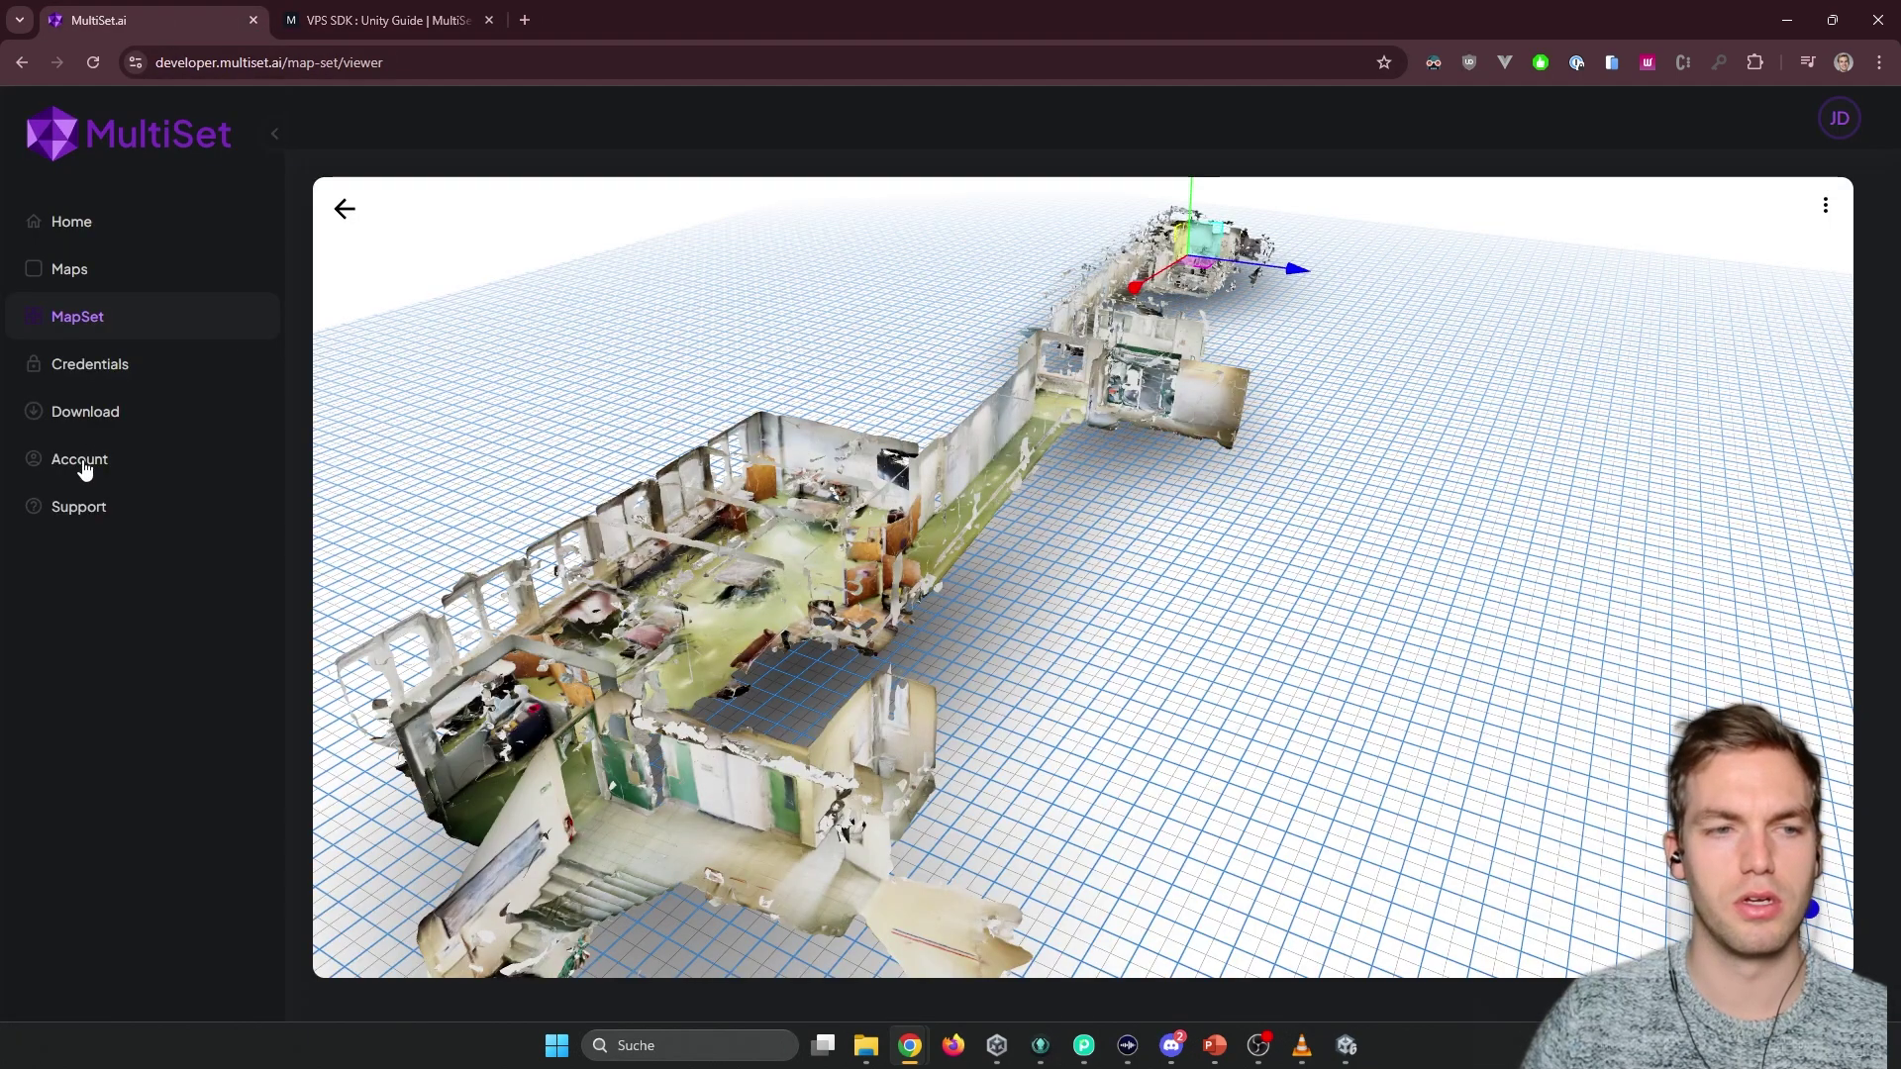
click(87, 506)
click(94, 411)
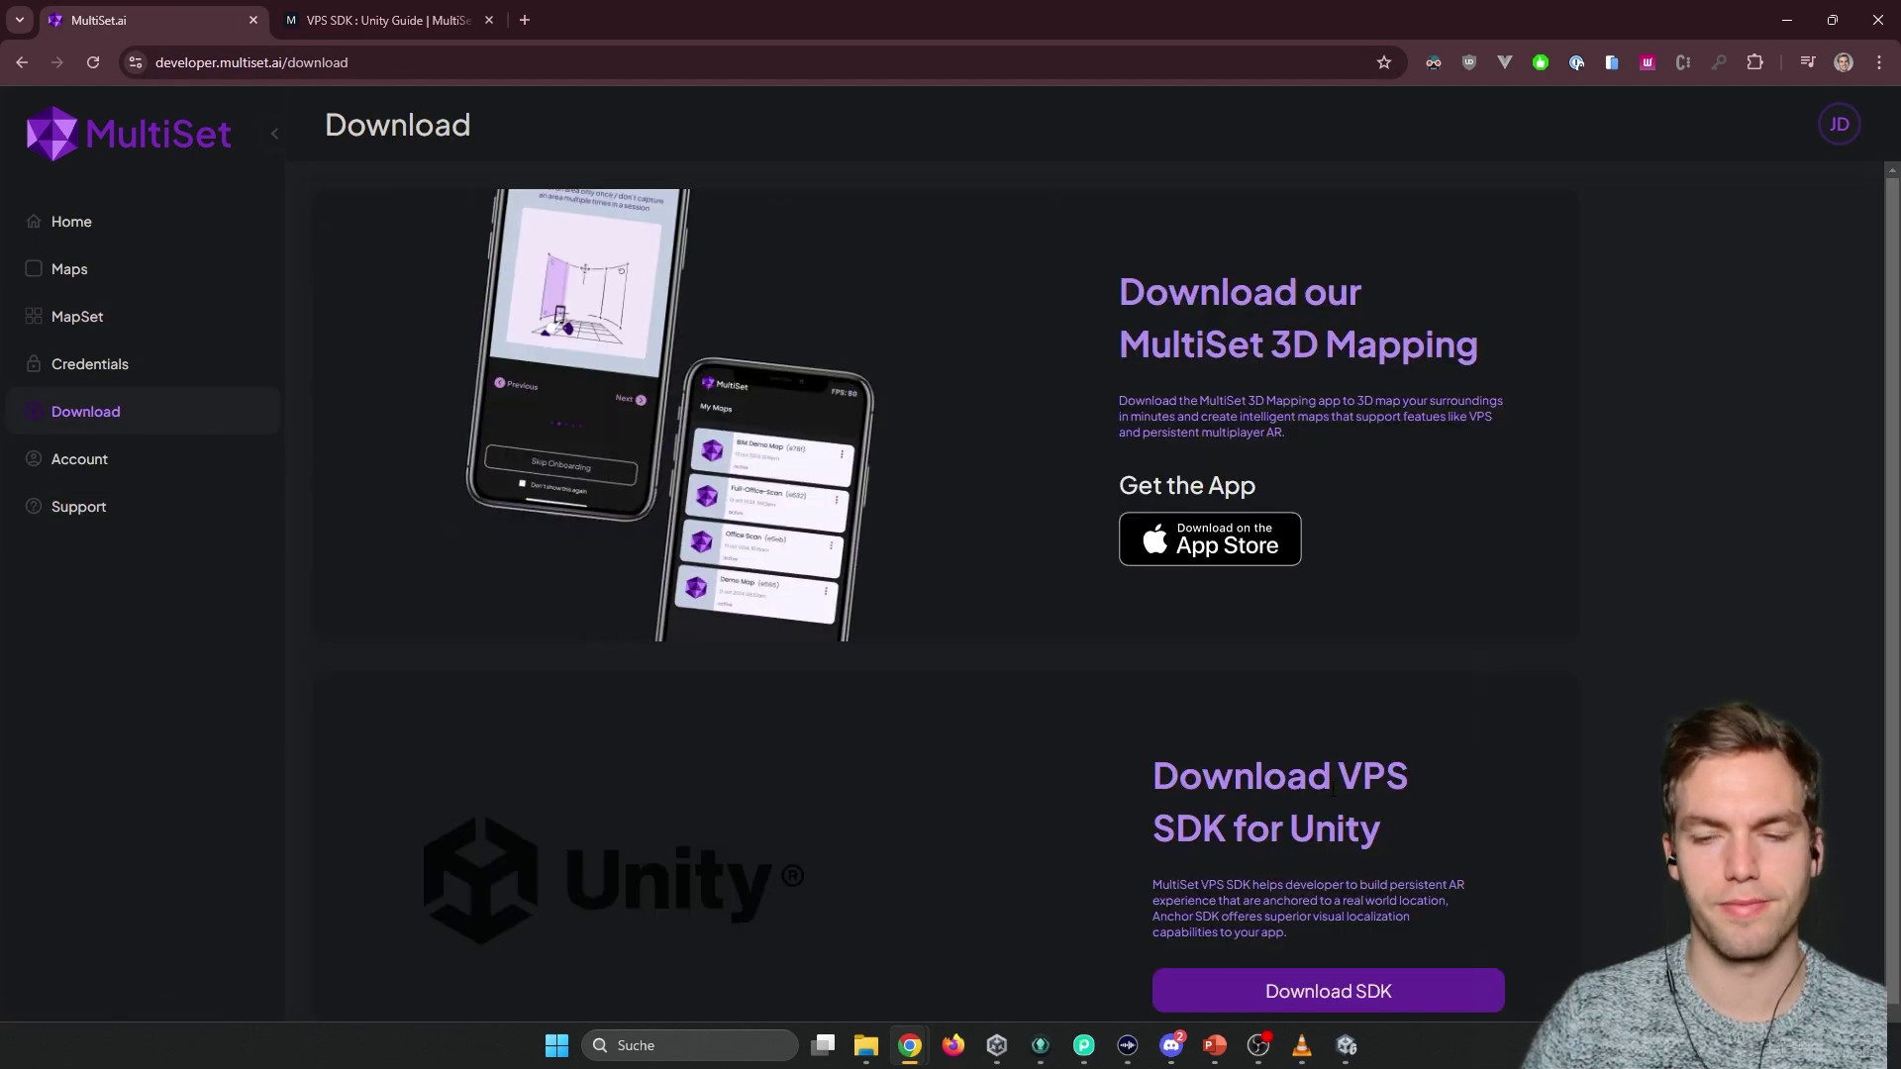
scroll(1327, 870, down, 1)
click(1320, 903)
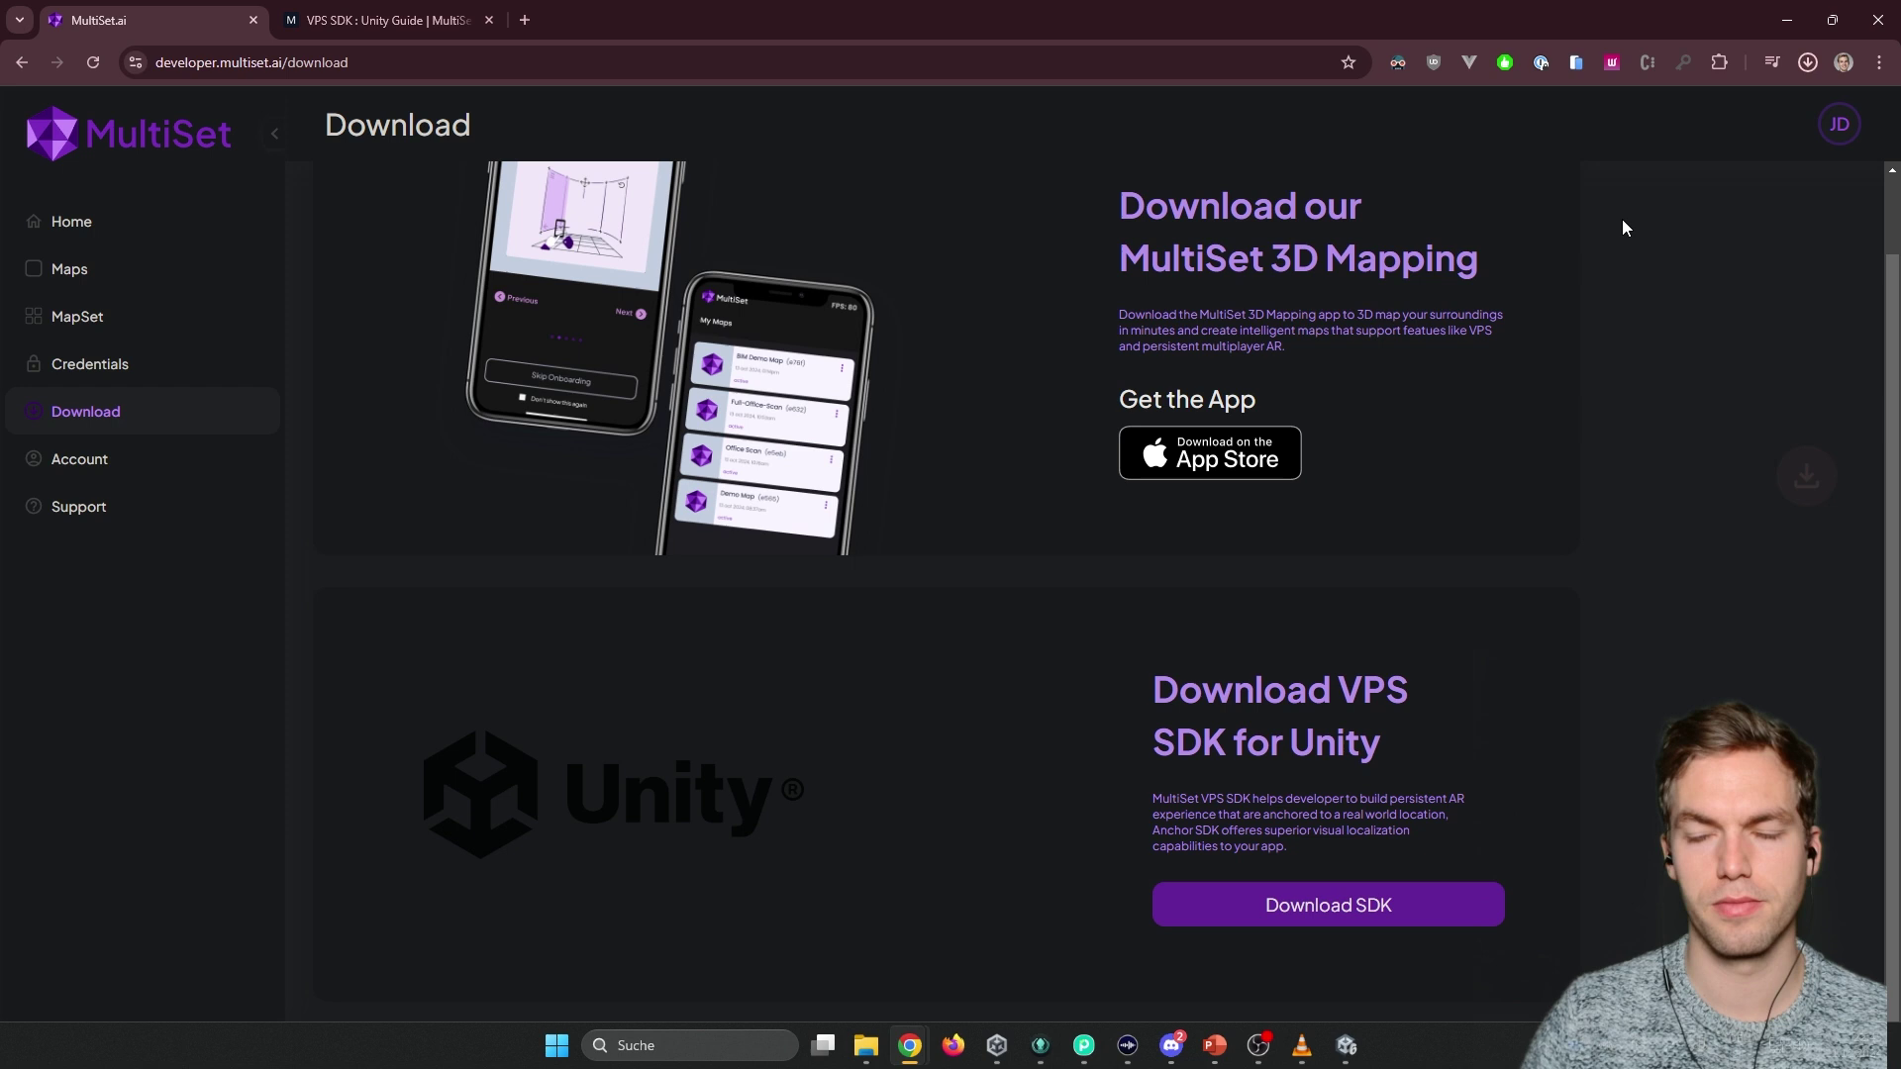
key(alt+Tab)
click(89, 33)
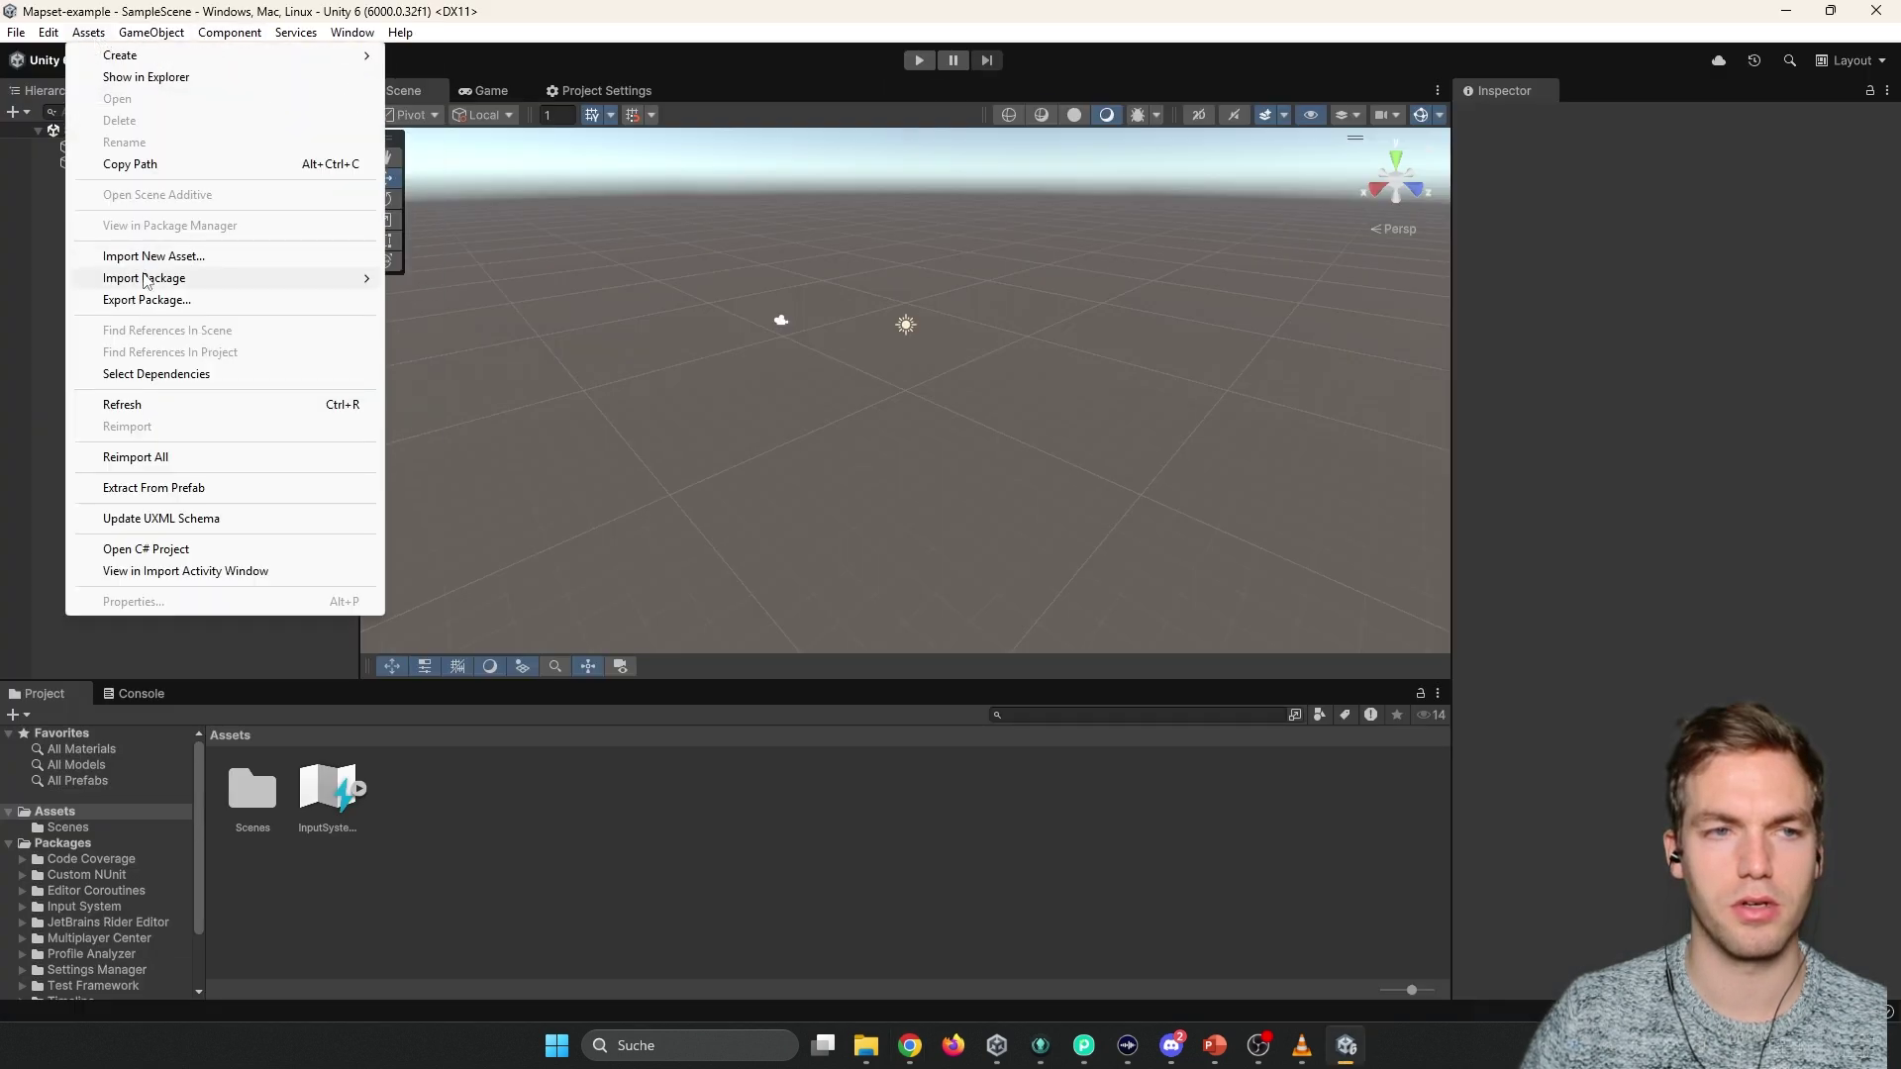
Import the MultiSetSDK_v1.1.0 custom package from Downloads, including all its files.
mouse_move(297, 278)
click(478, 282)
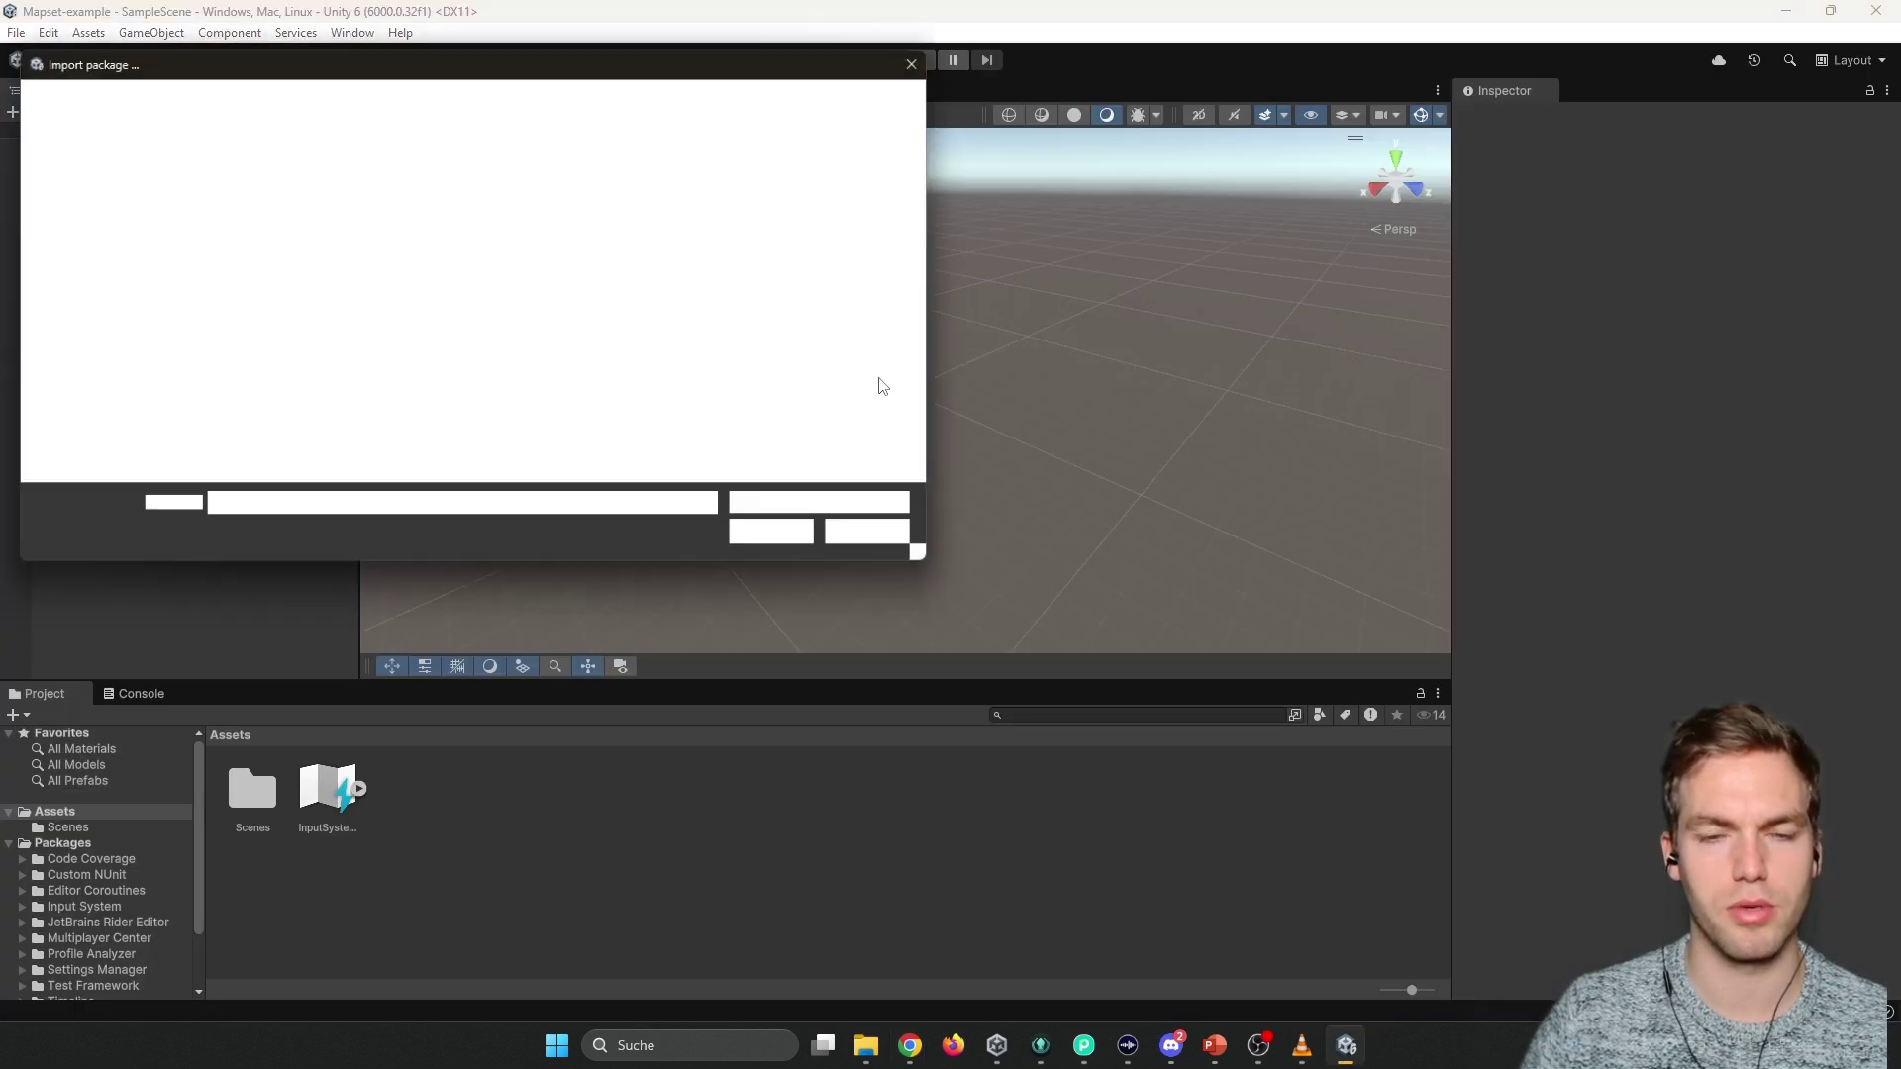
scroll(109, 297, up, 1)
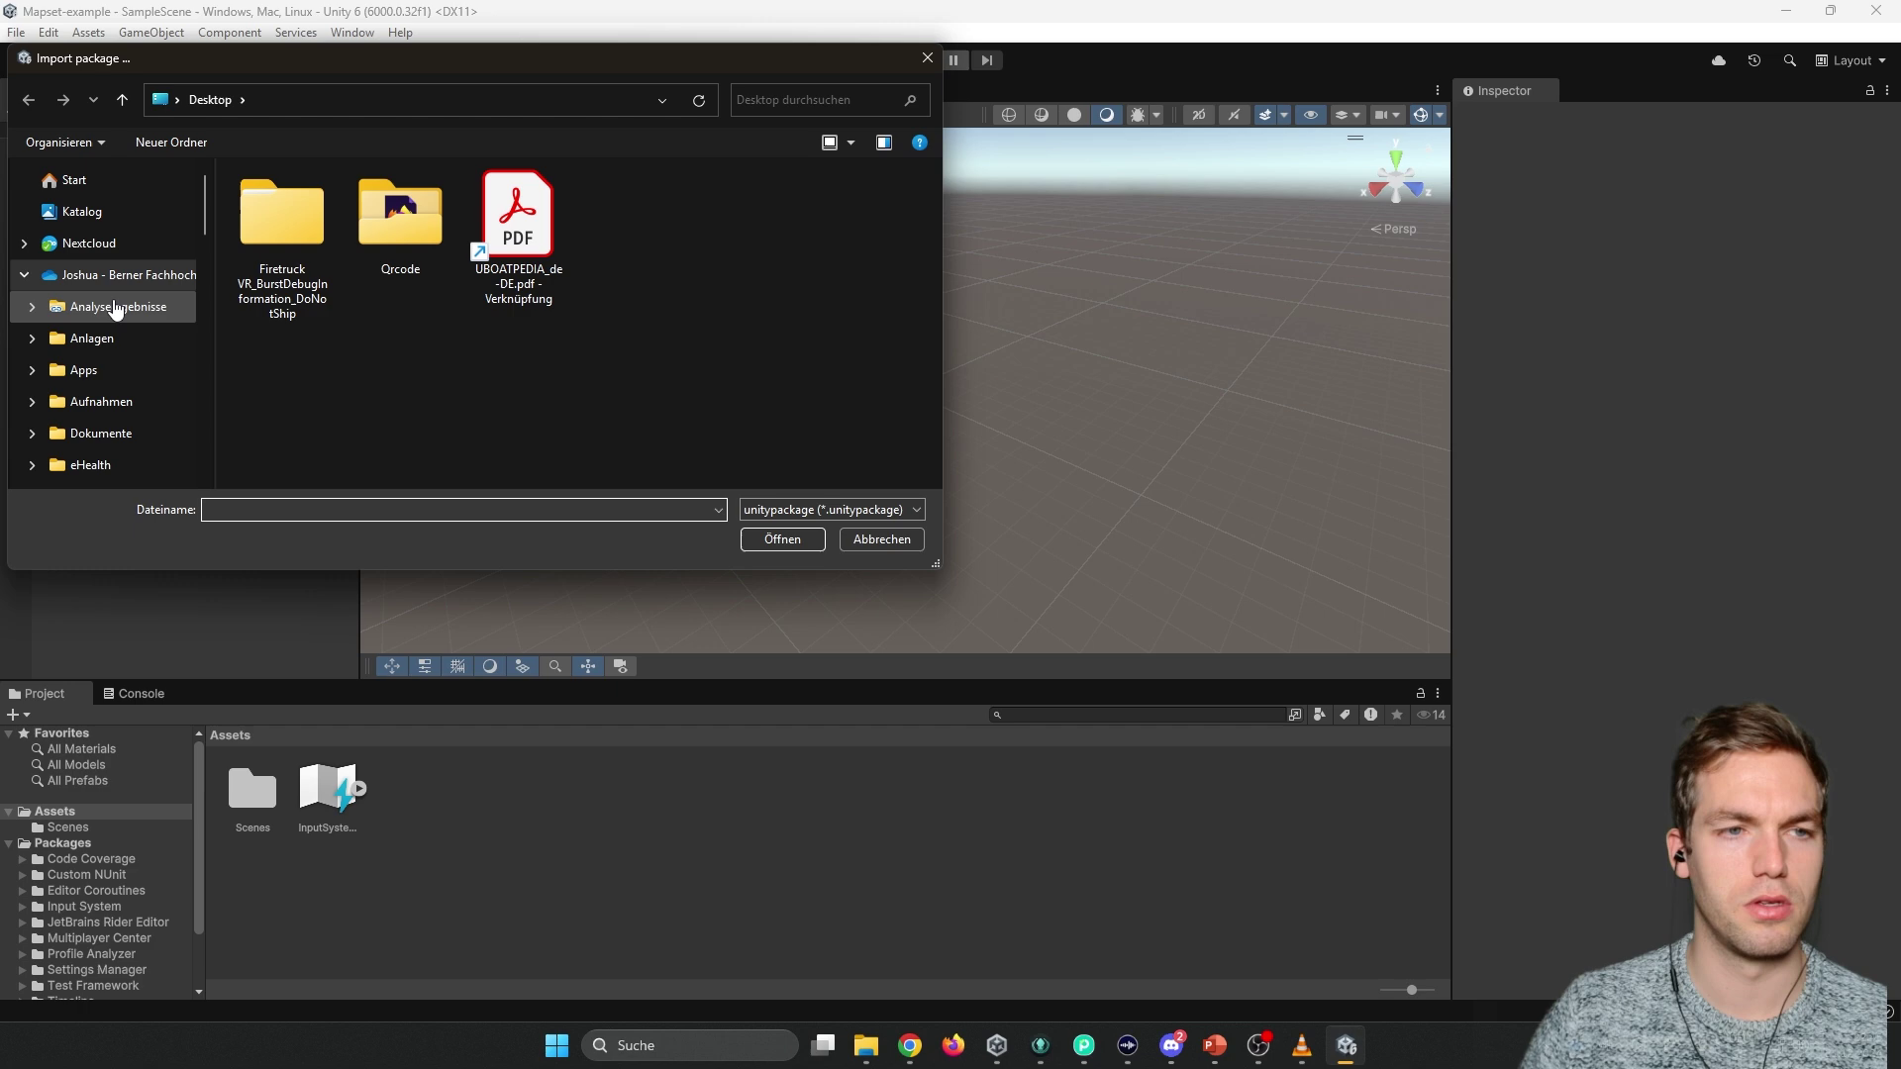
scroll(99, 302, down, 6)
click(91, 237)
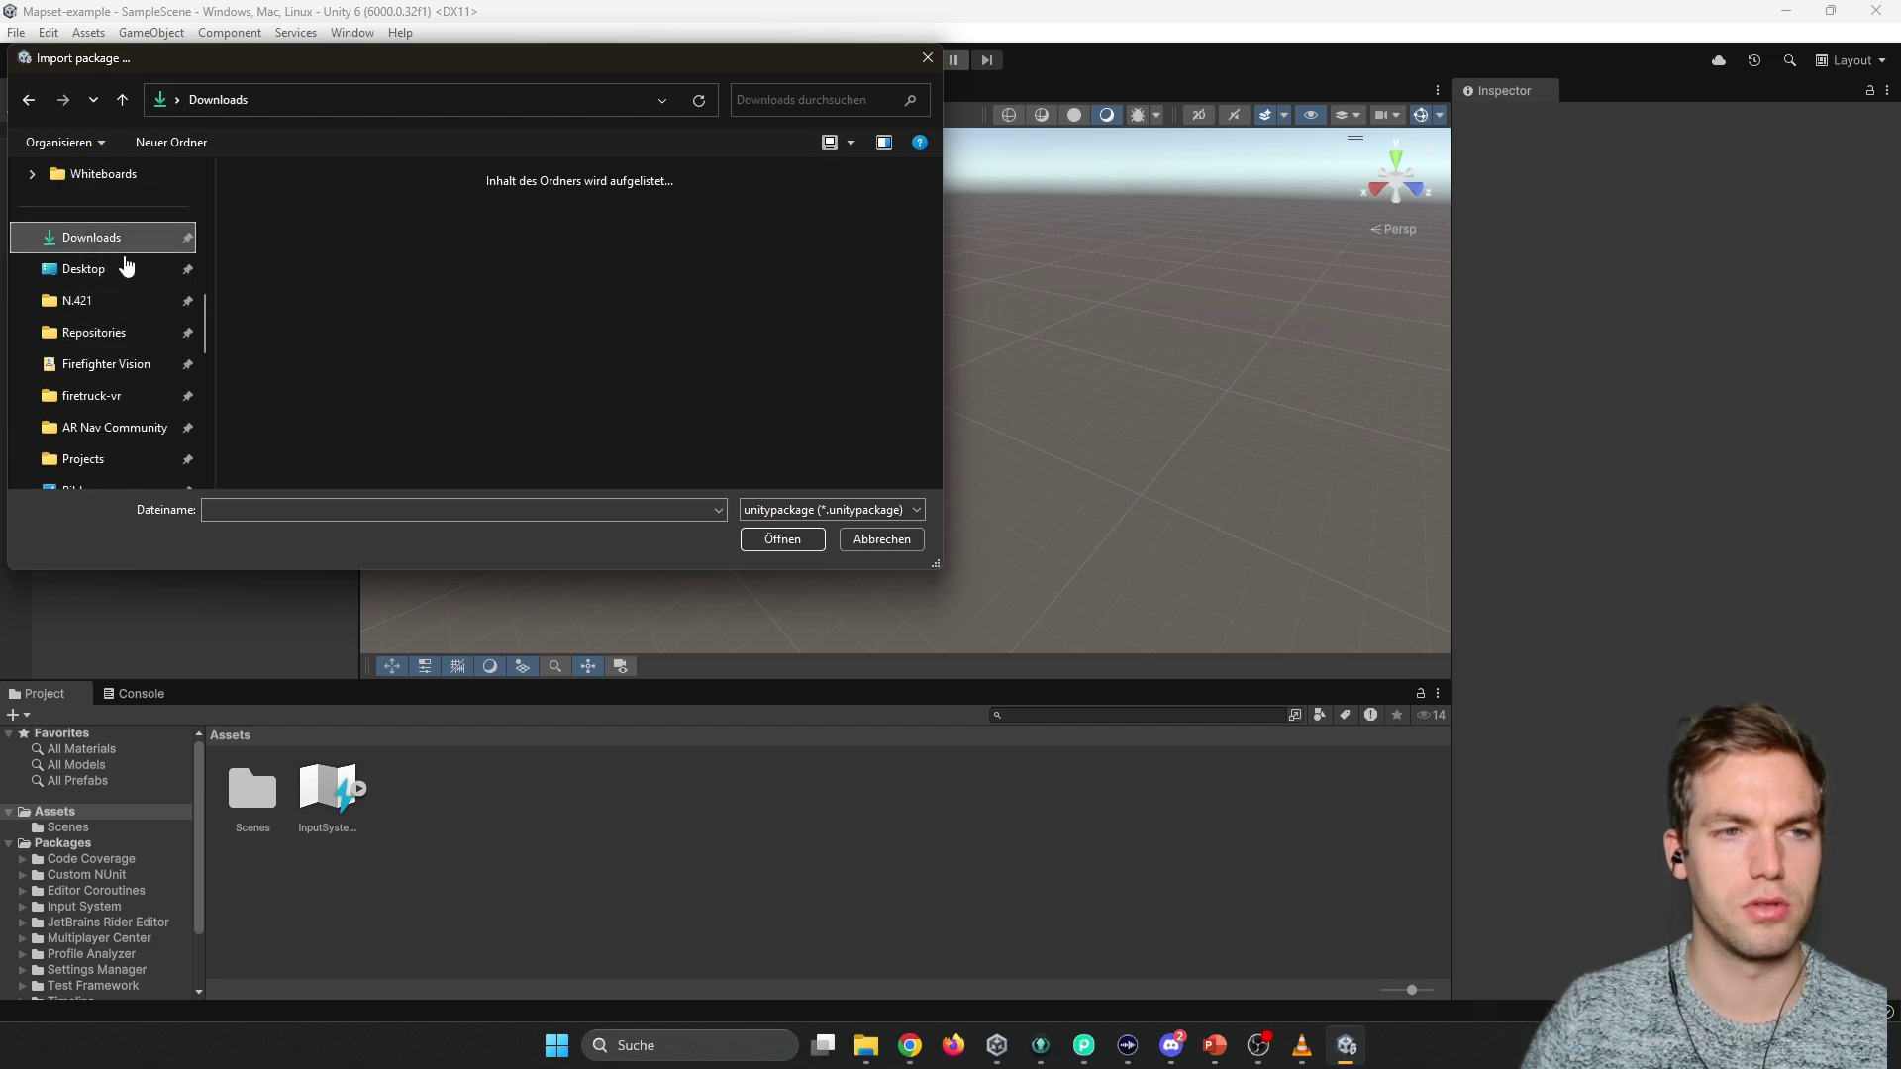
double_click(270, 212)
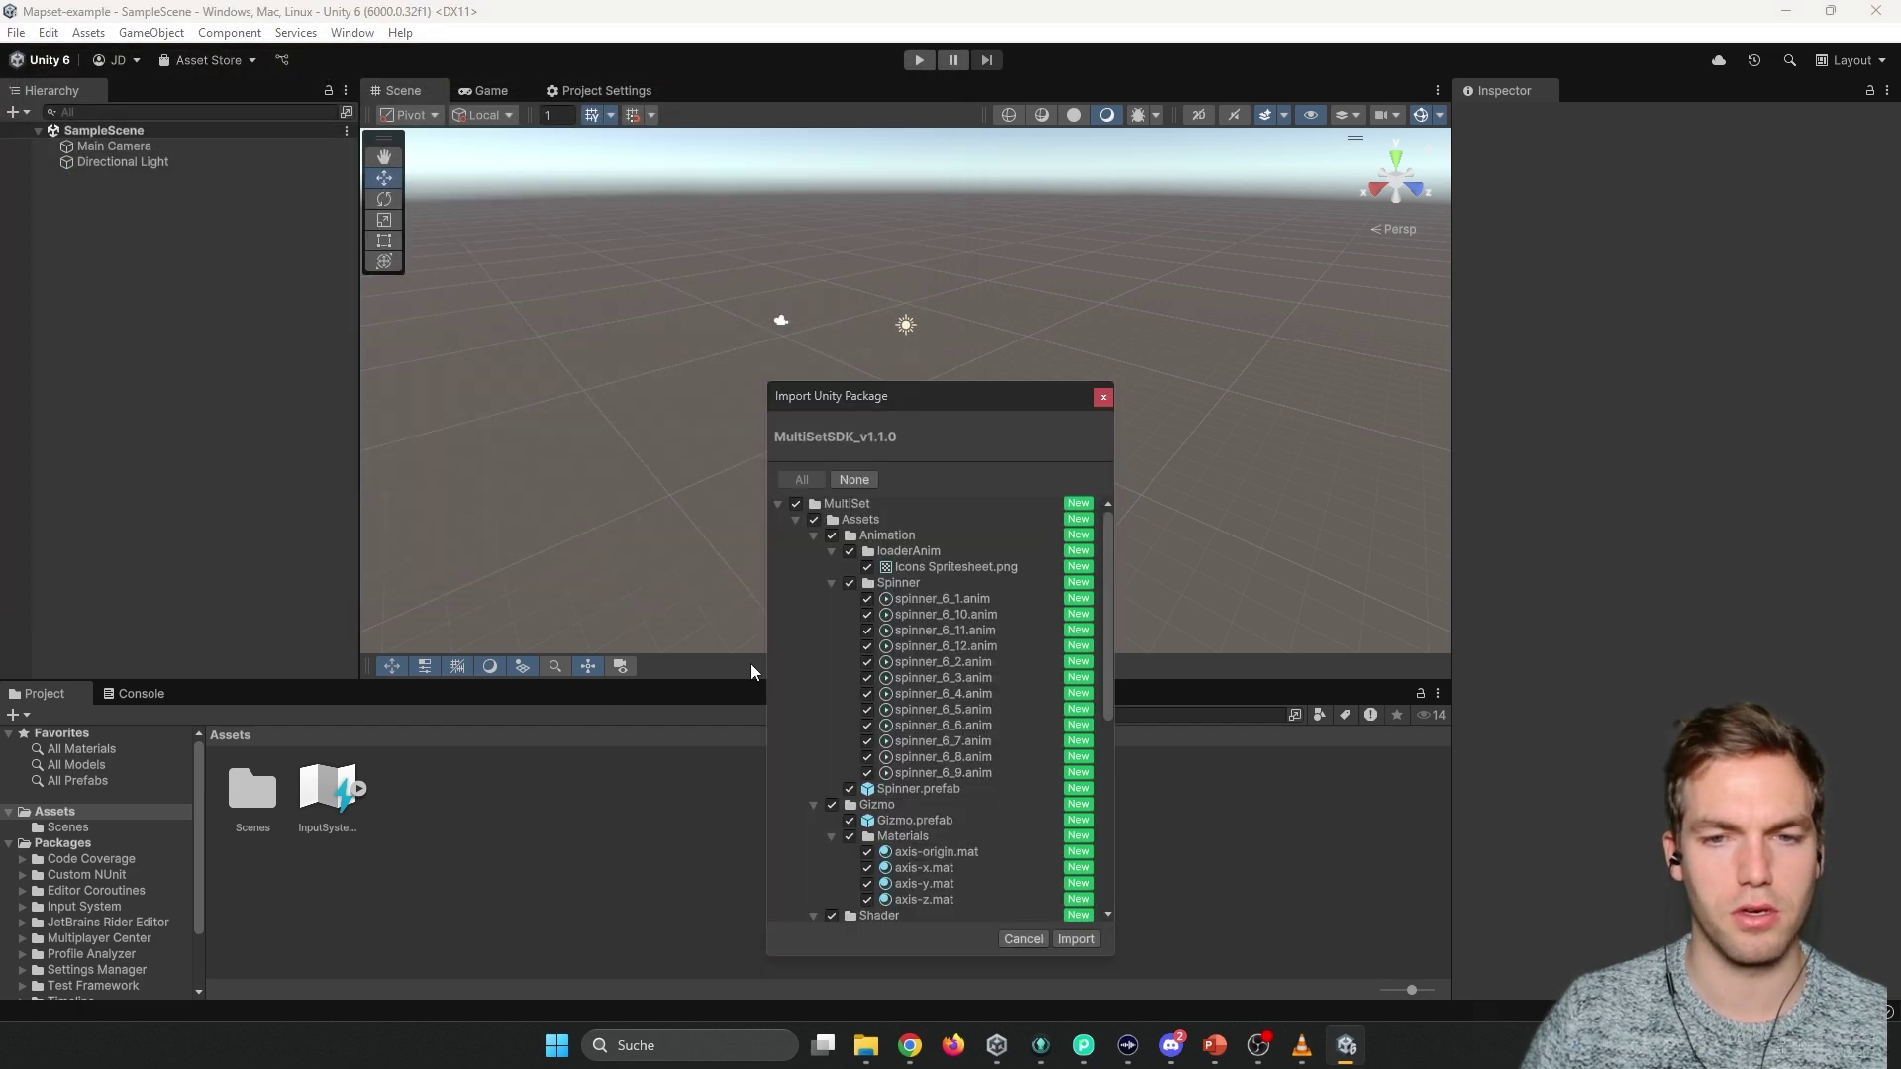
scroll(1094, 564, down, 2)
scroll(1105, 613, down, 10)
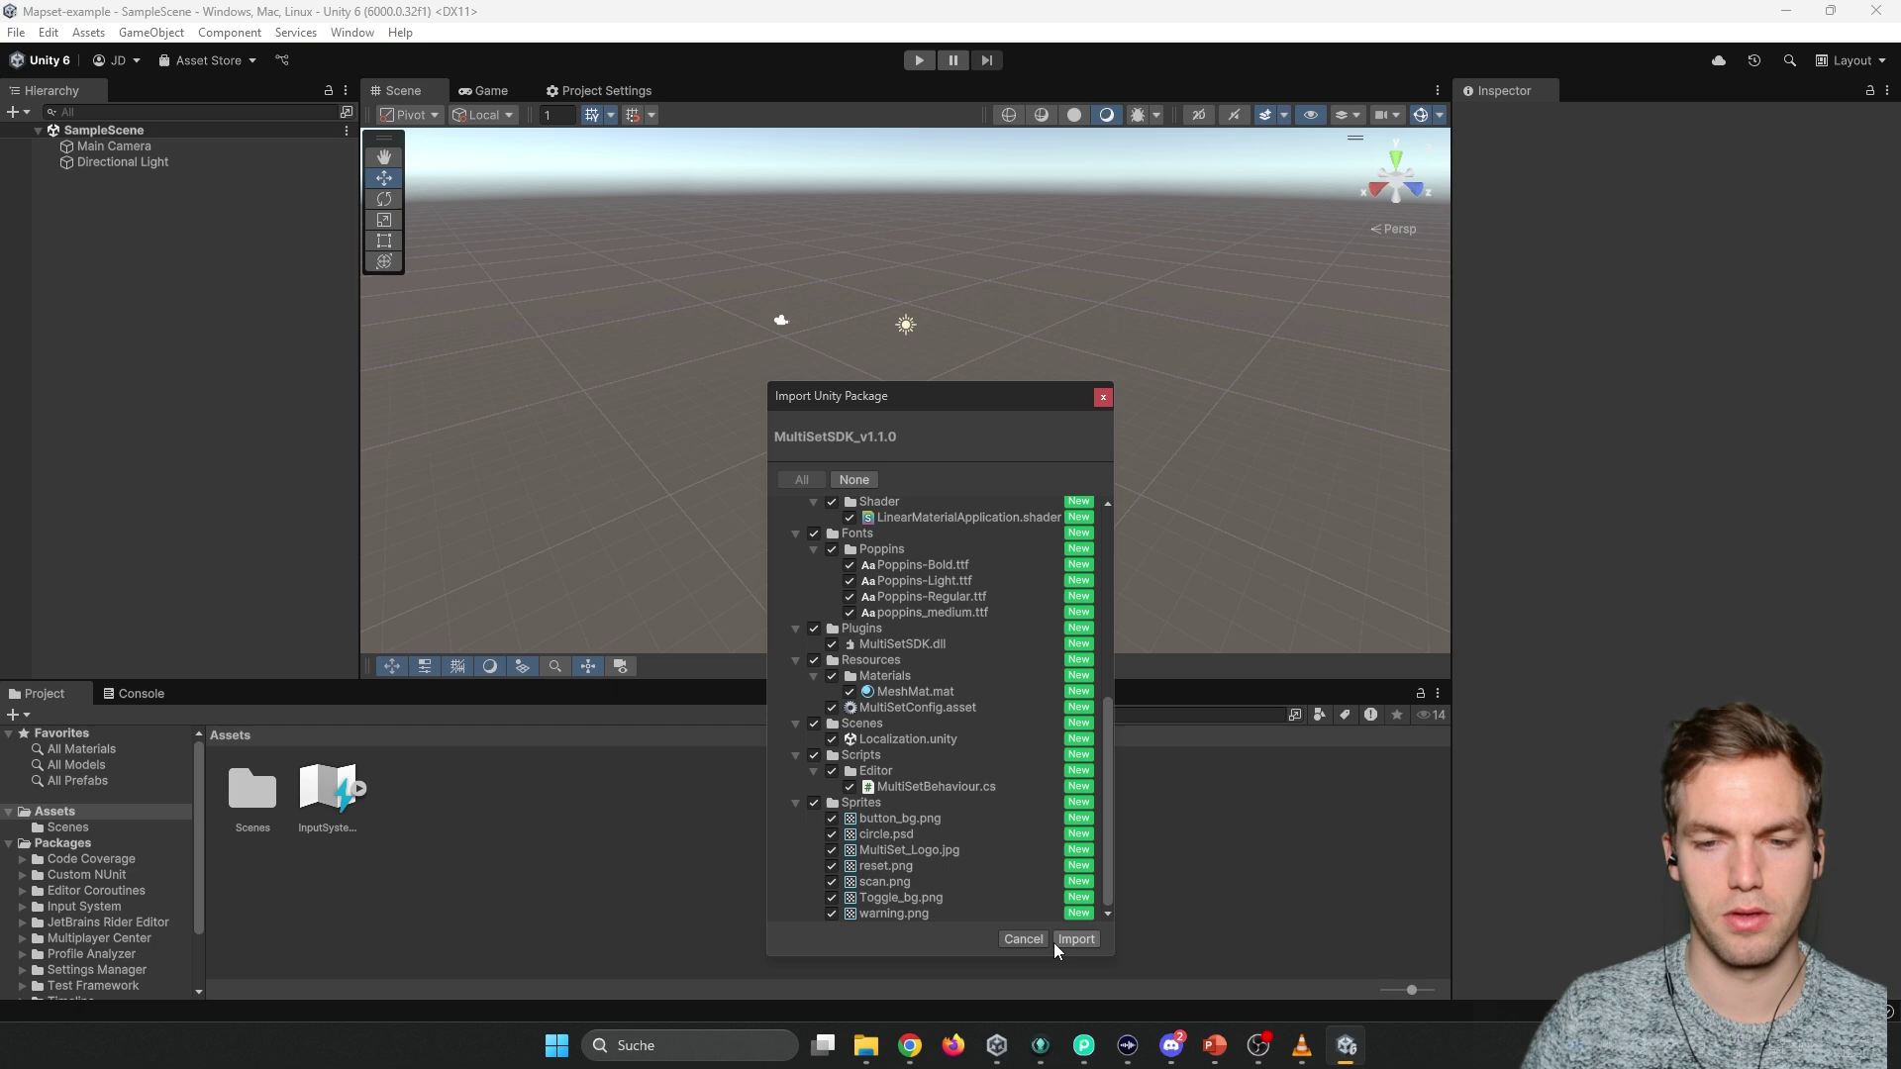
click(1076, 938)
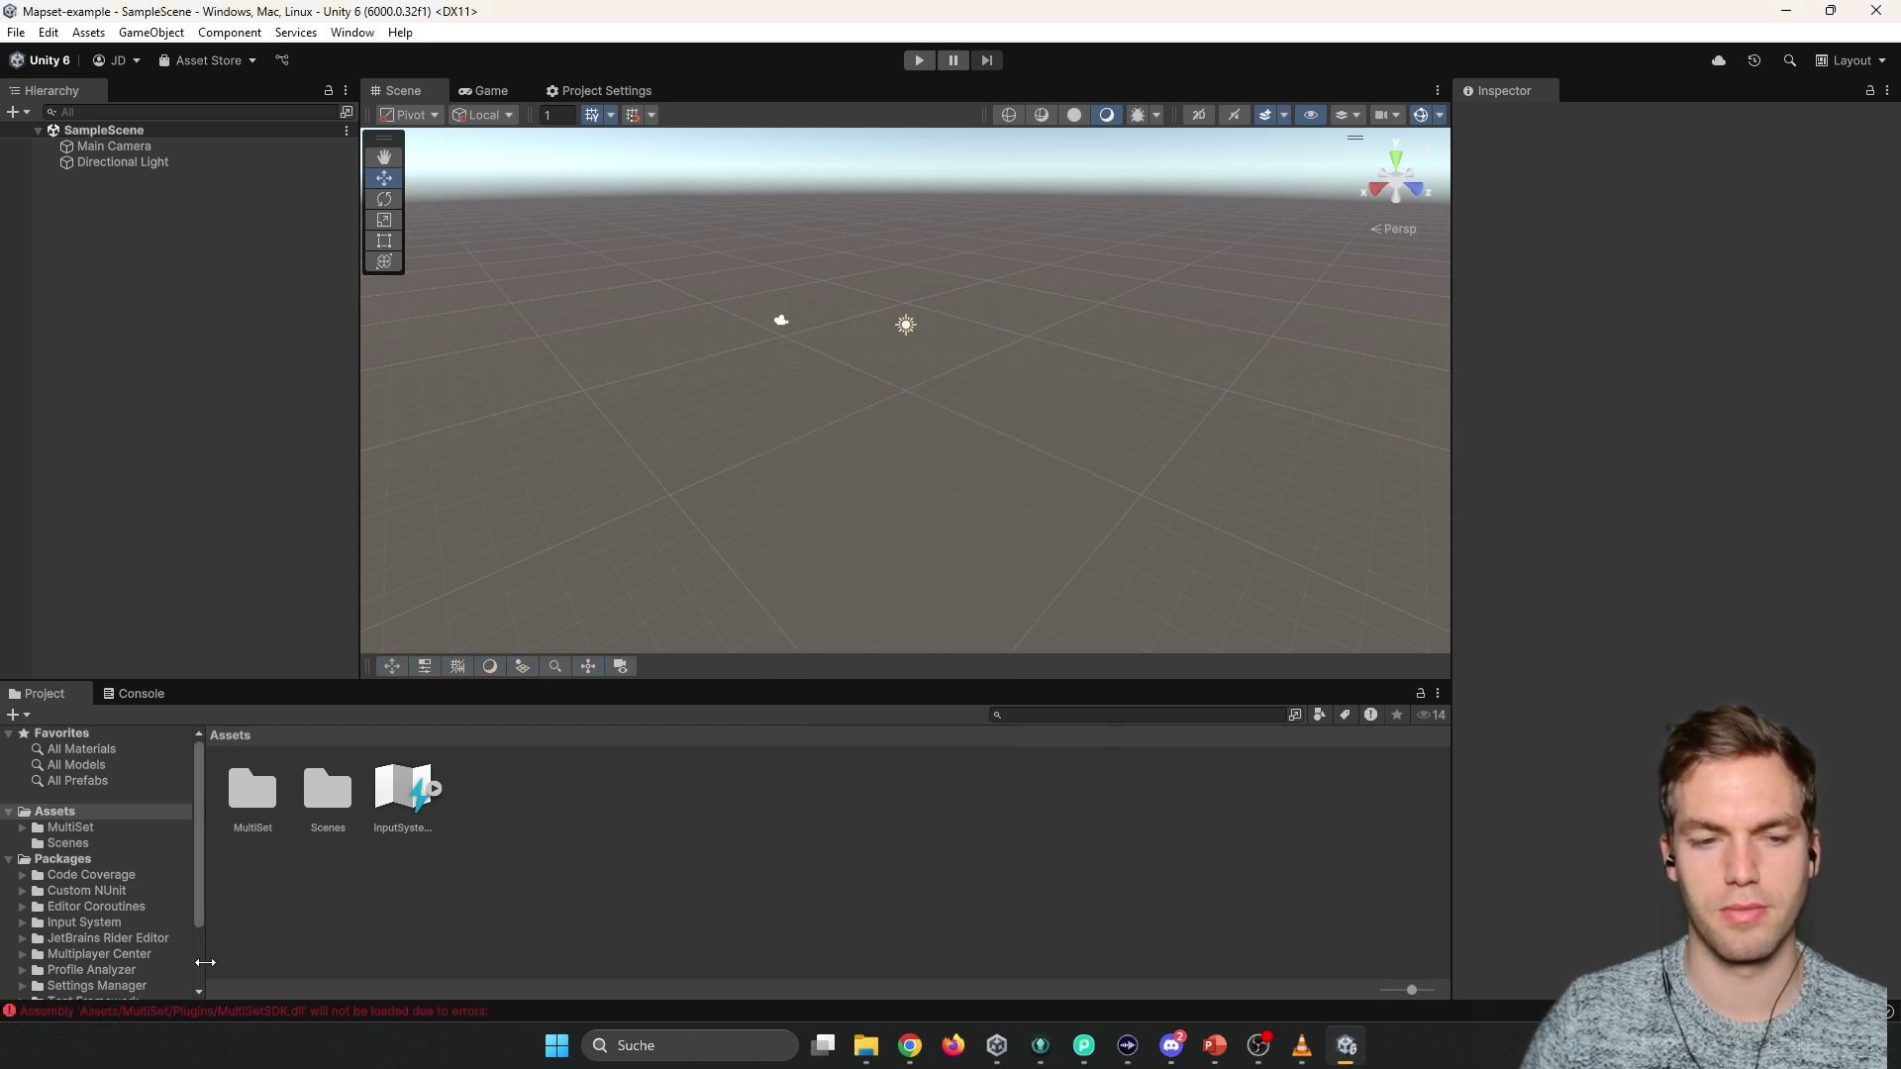
Check the console's MultiSetSDK.dll import errors, then dock the Package Manager beside the editor tabs.
click(136, 695)
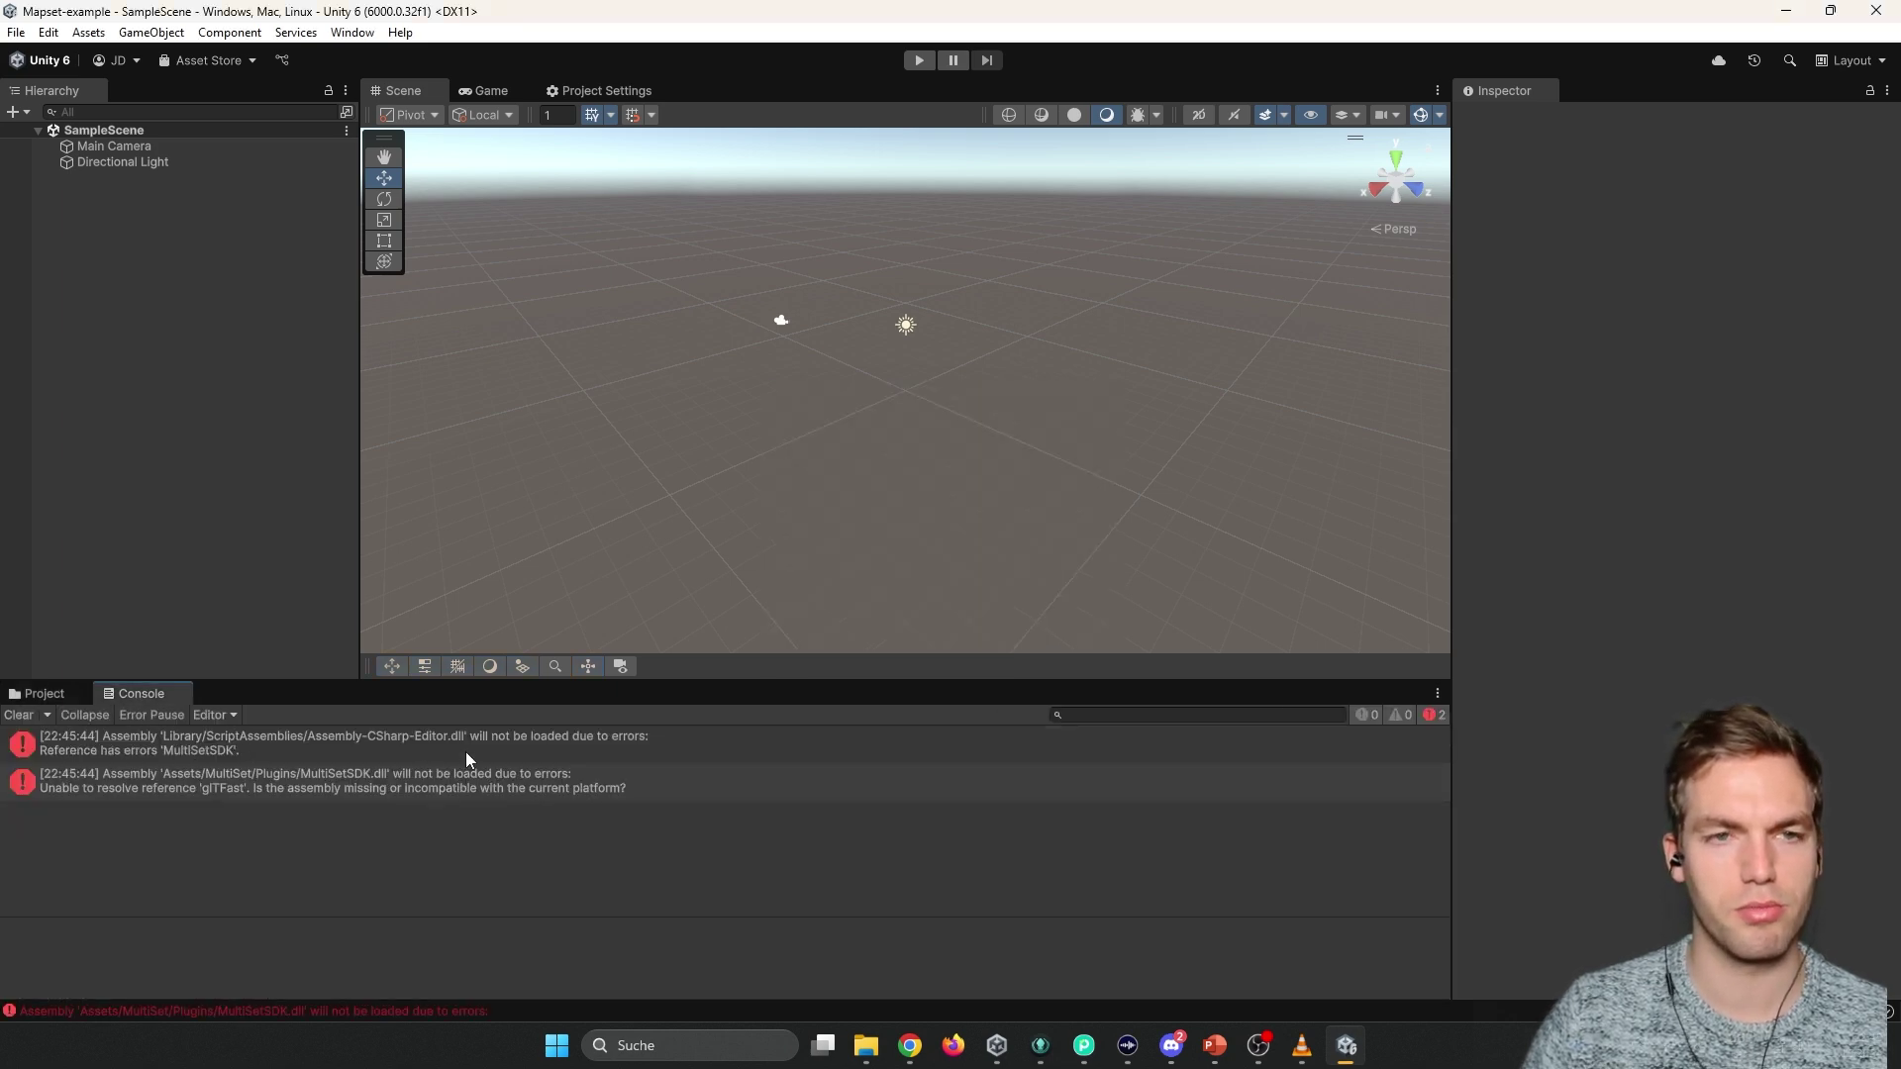
click(152, 32)
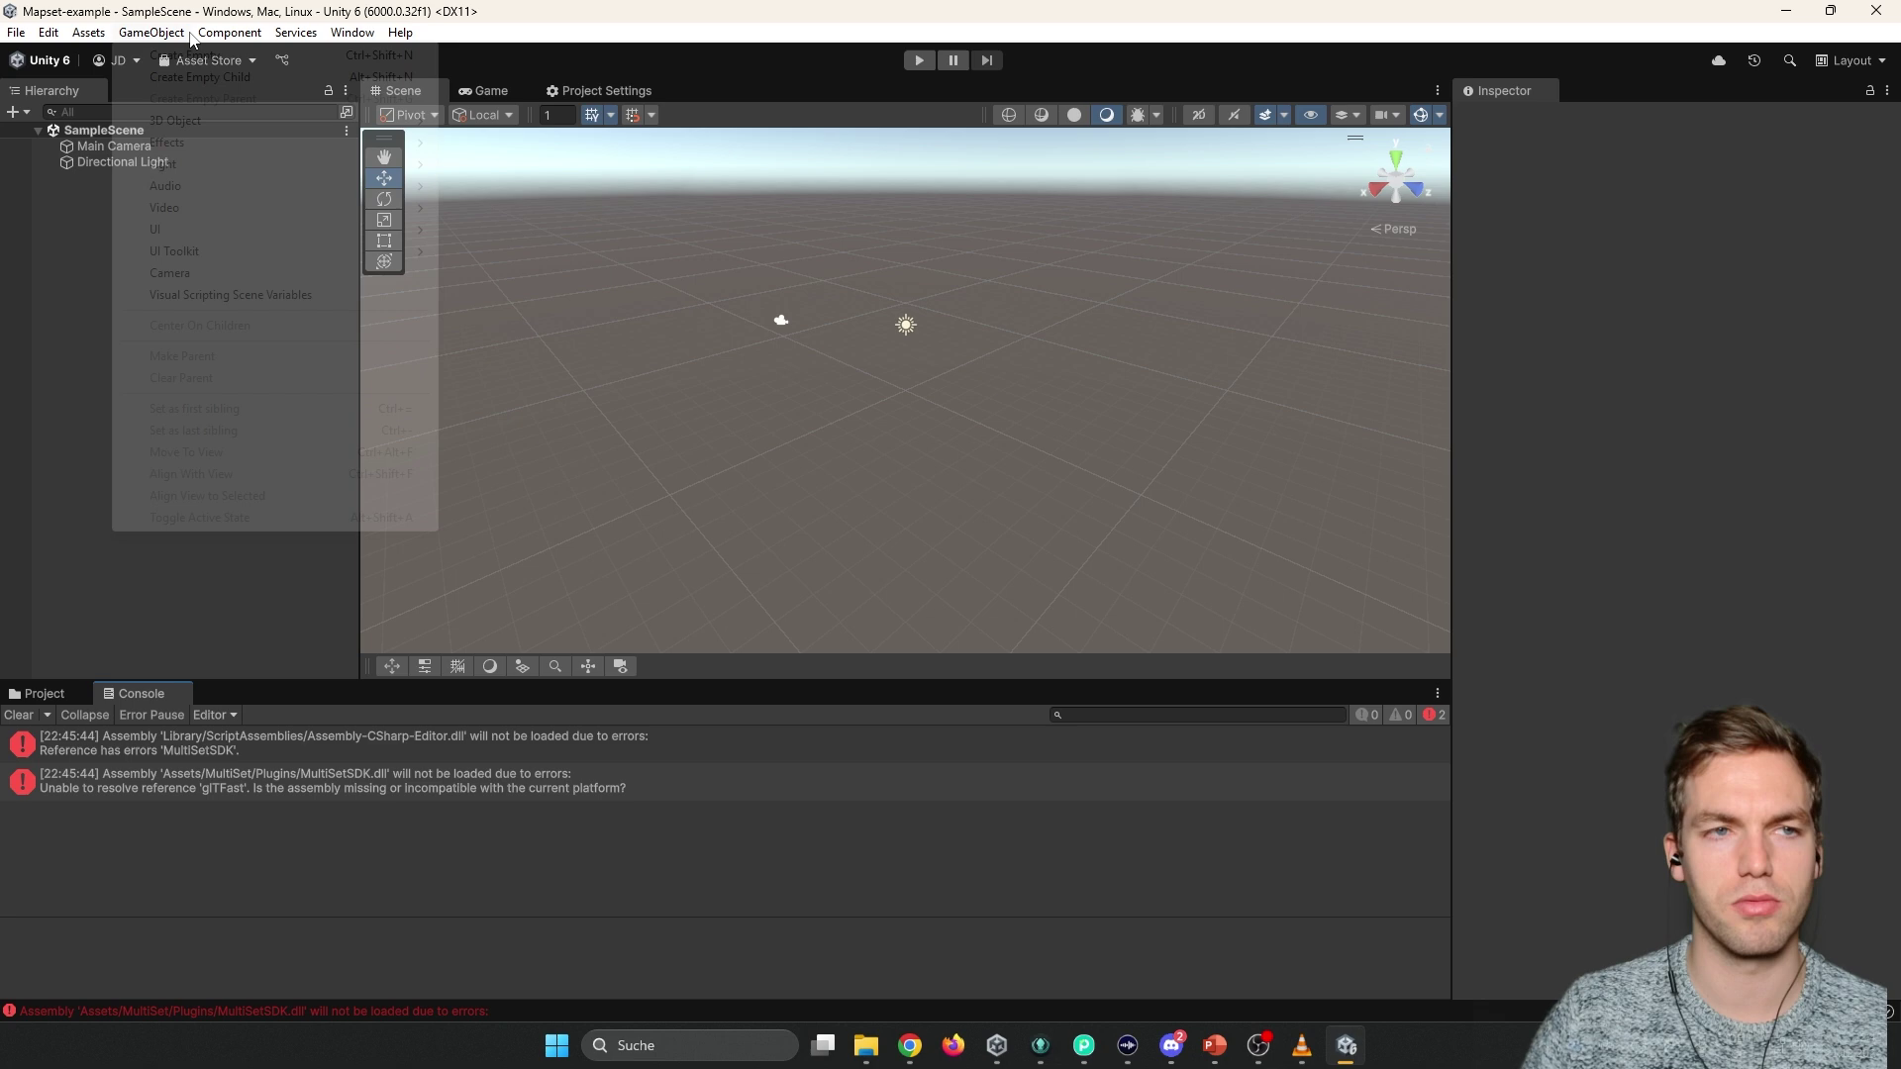
mouse_move(351, 33)
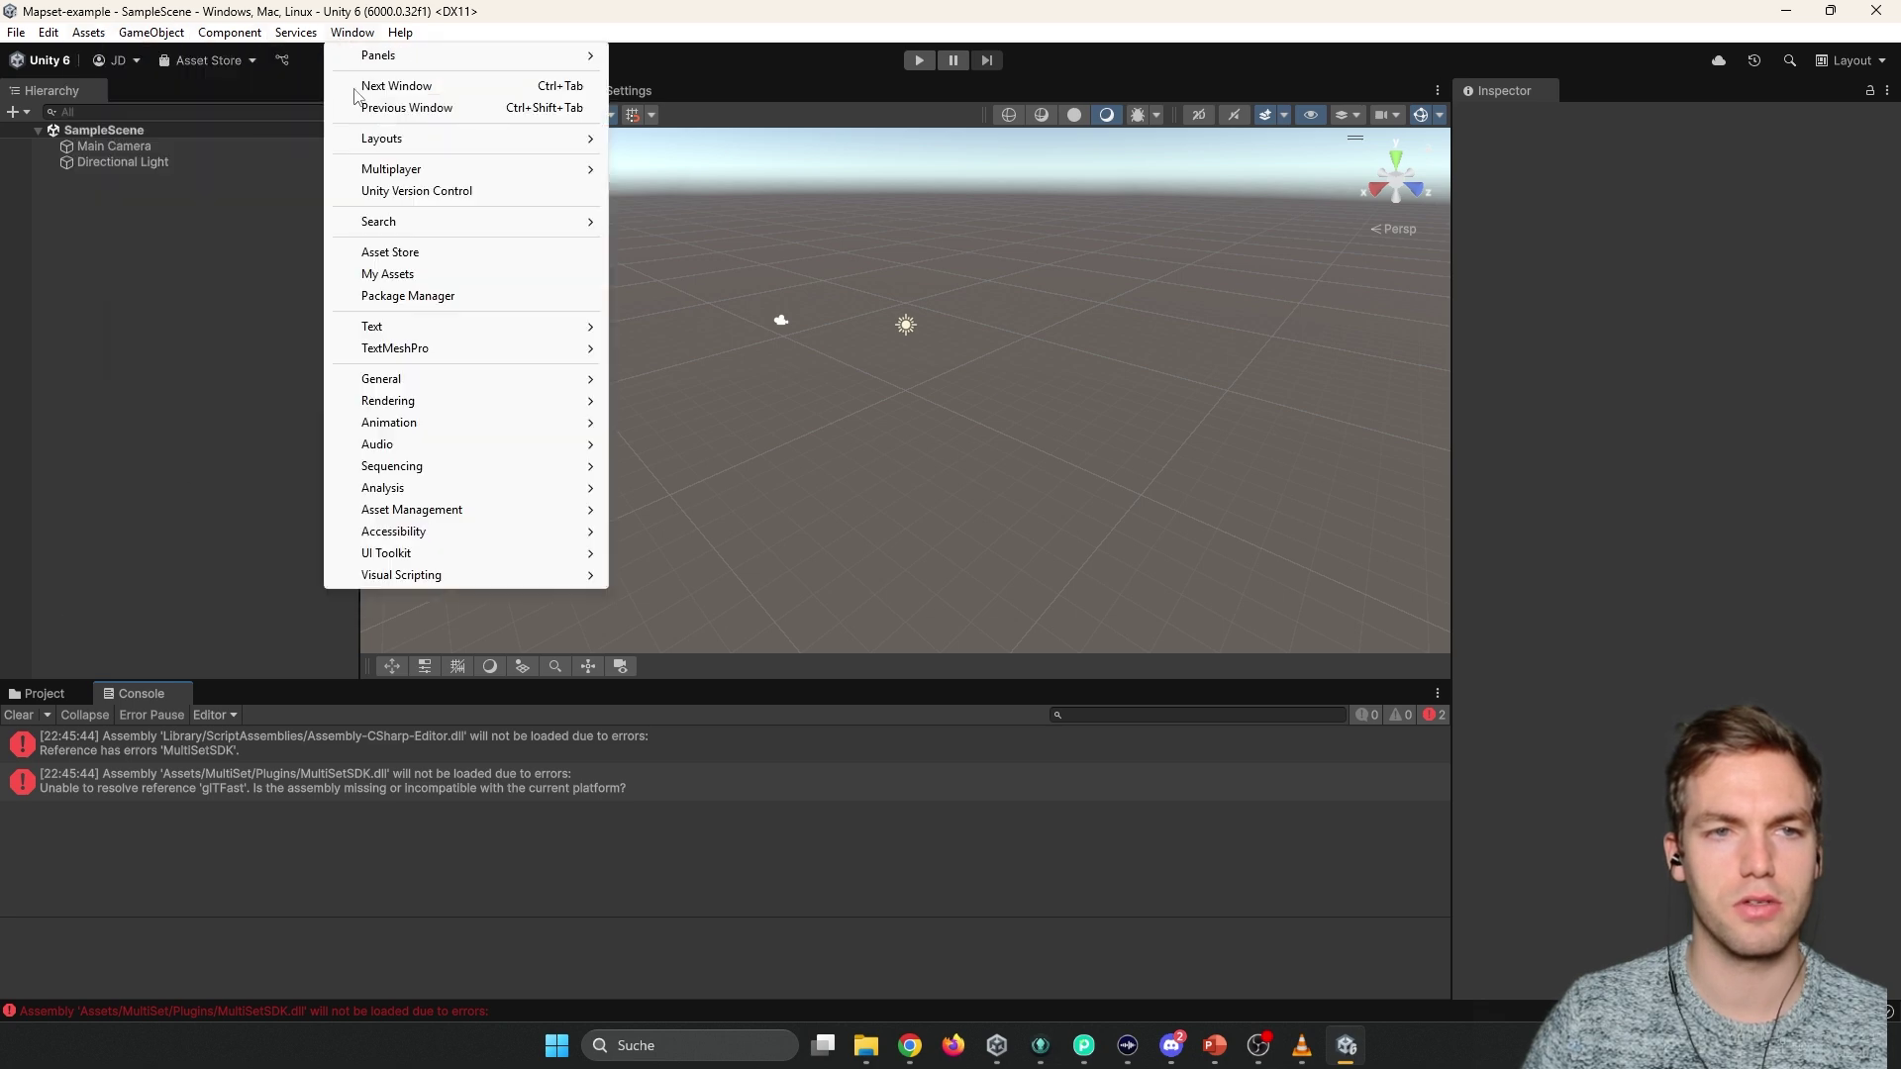
click(432, 297)
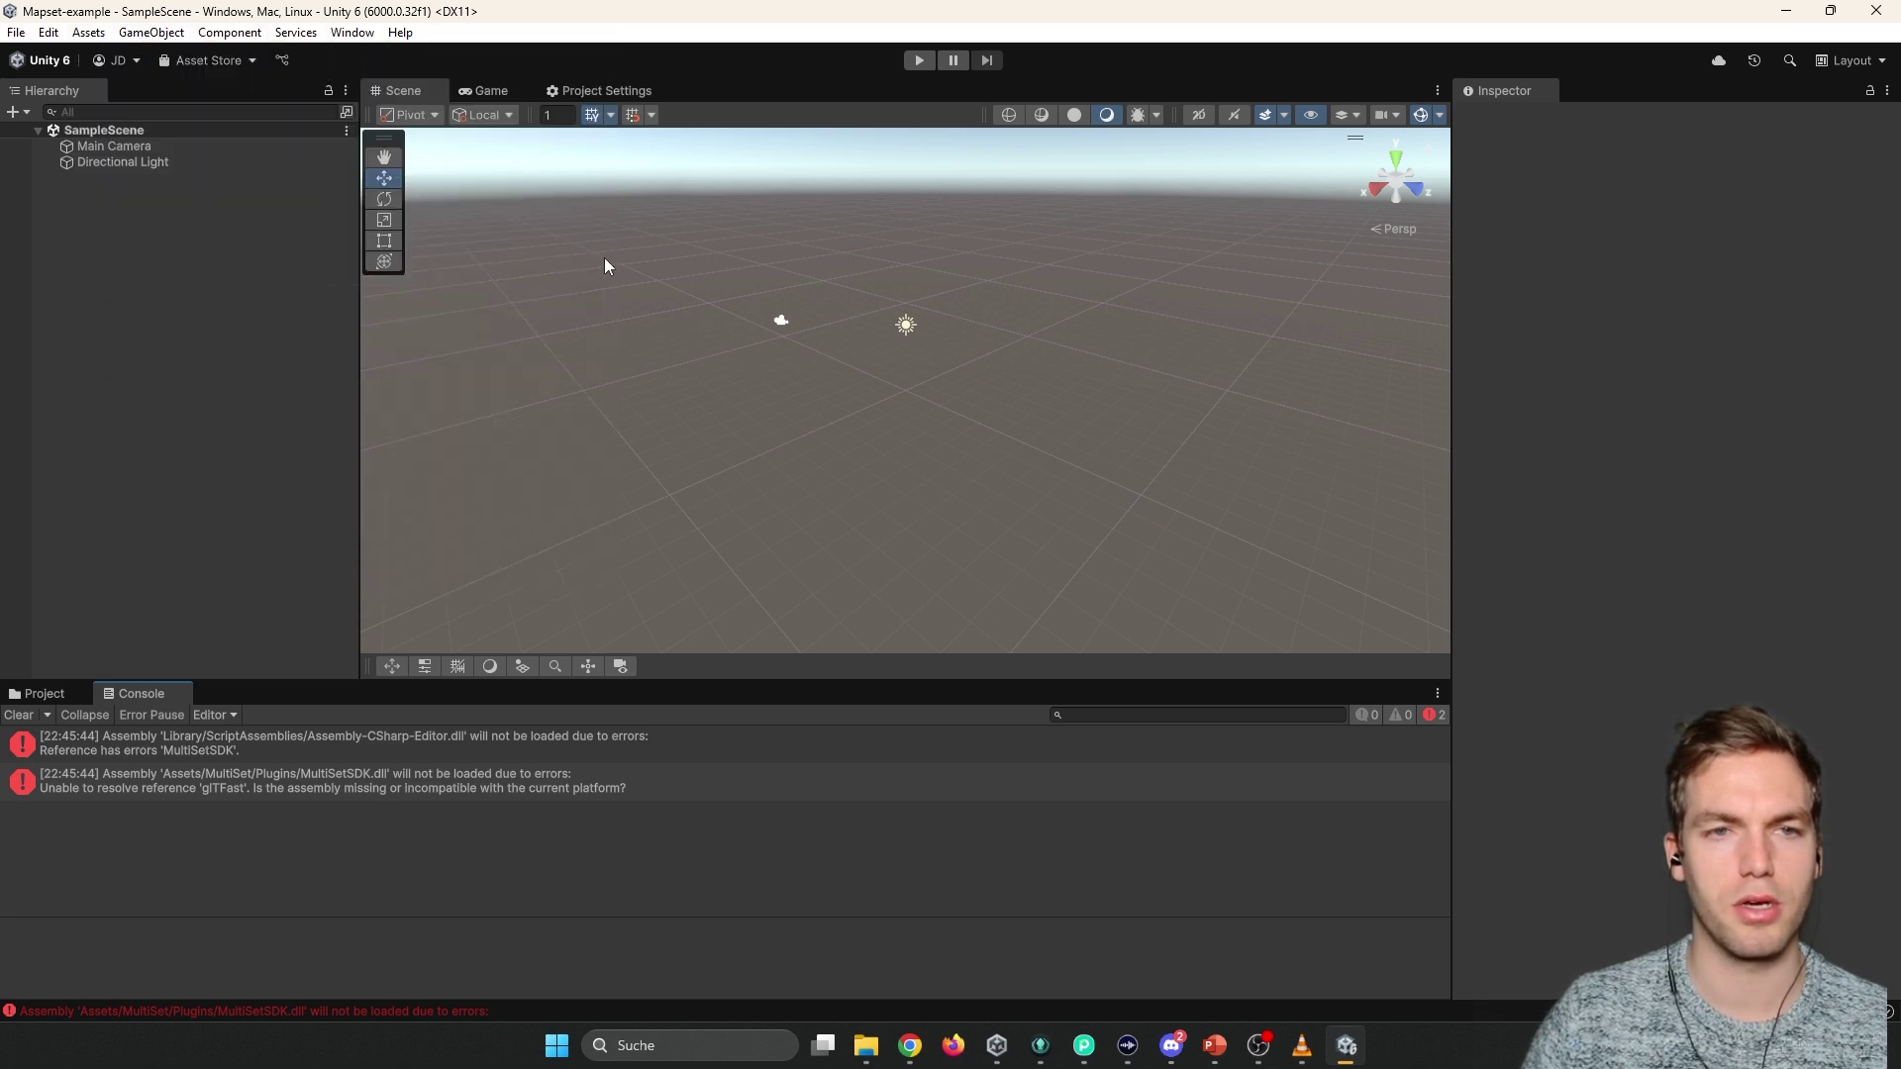
drag(518, 416, 747, 79)
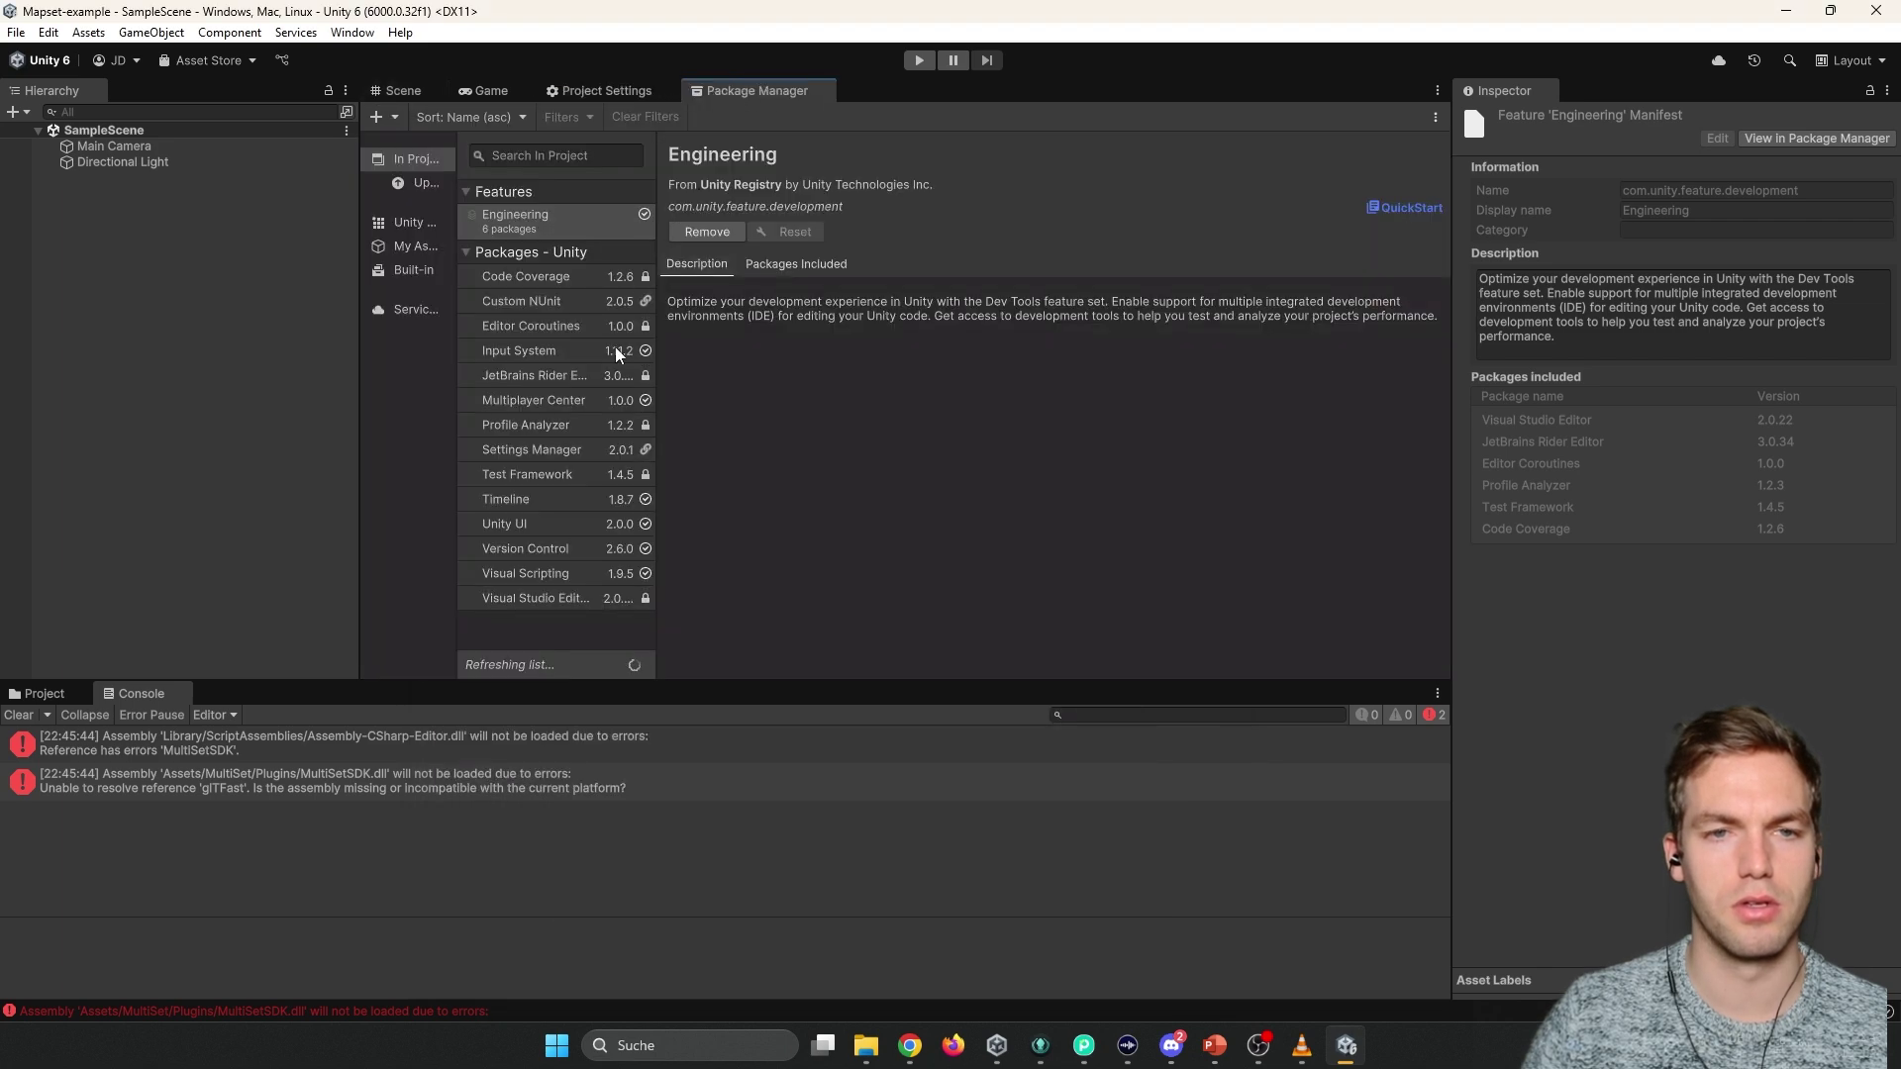
key(alt+Tab)
key(alt+Tab)
key(alt+shift+Tab)
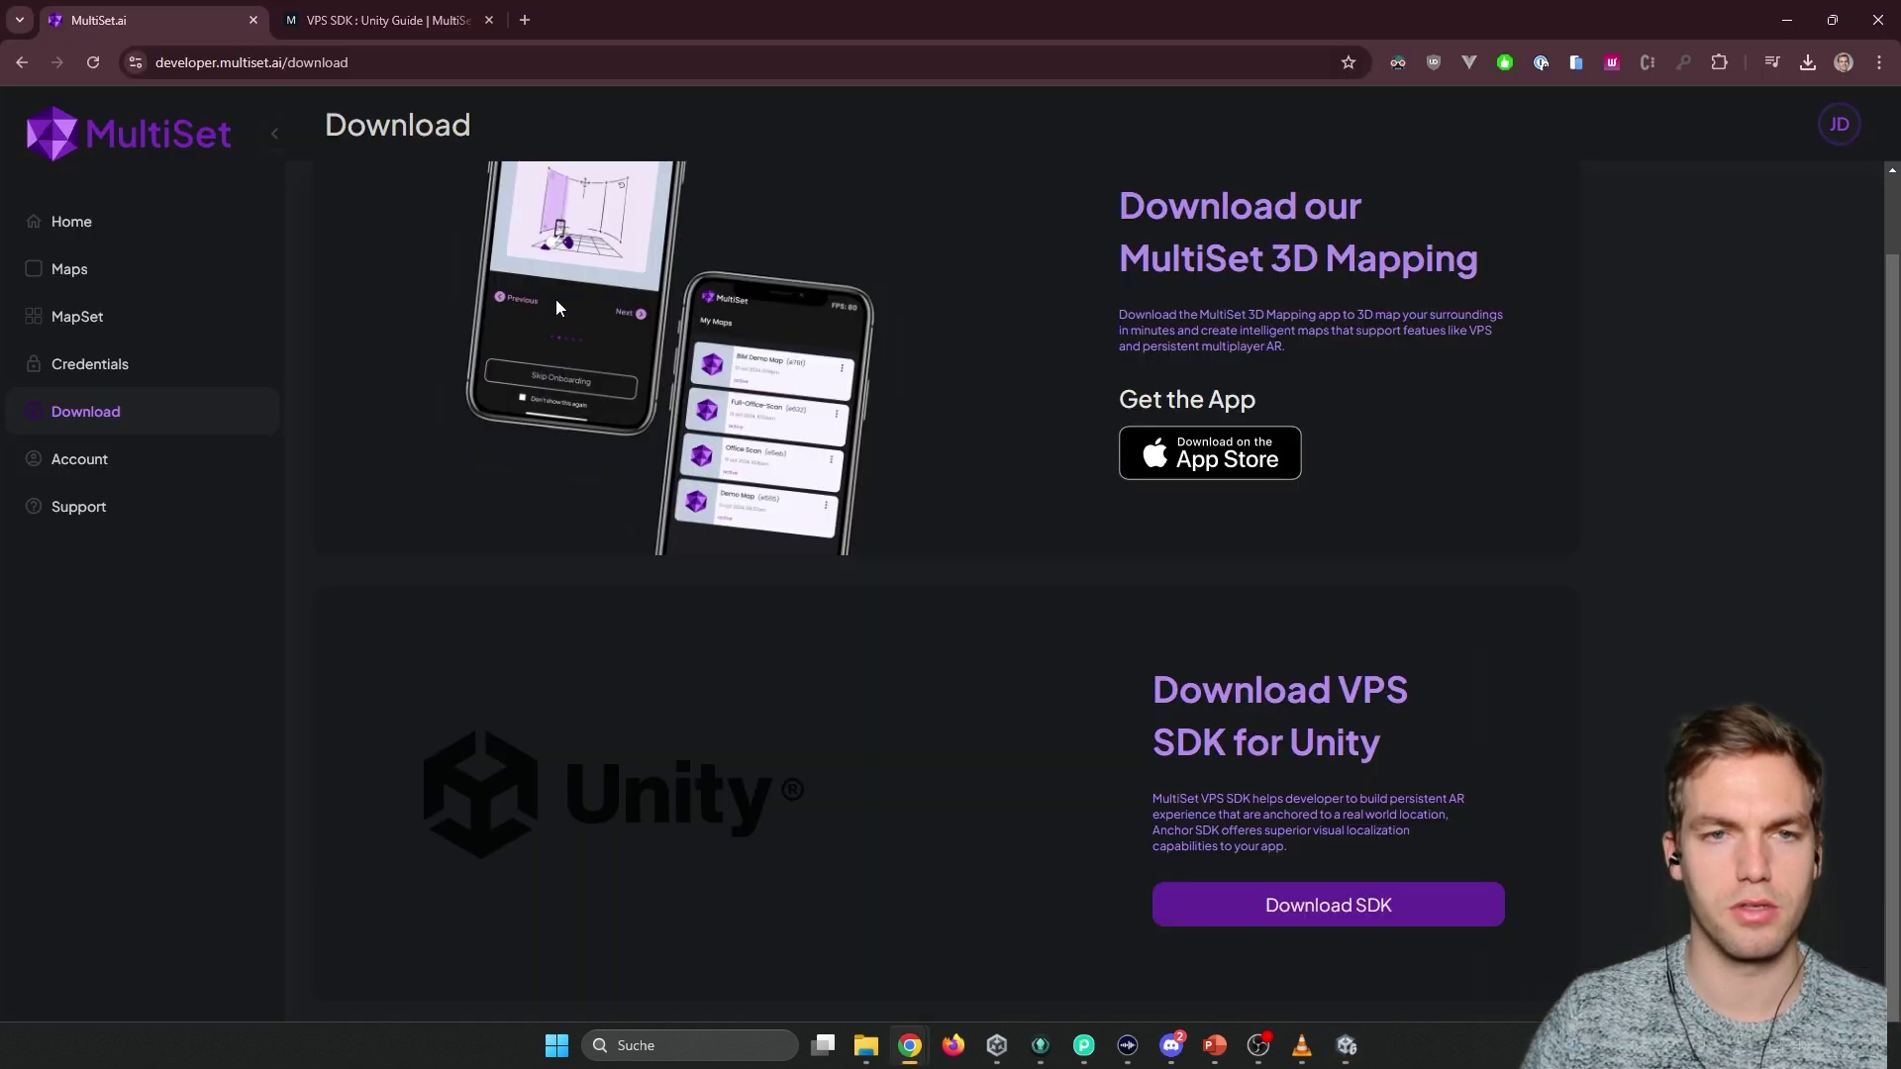
click(386, 22)
scroll(778, 488, down, 15)
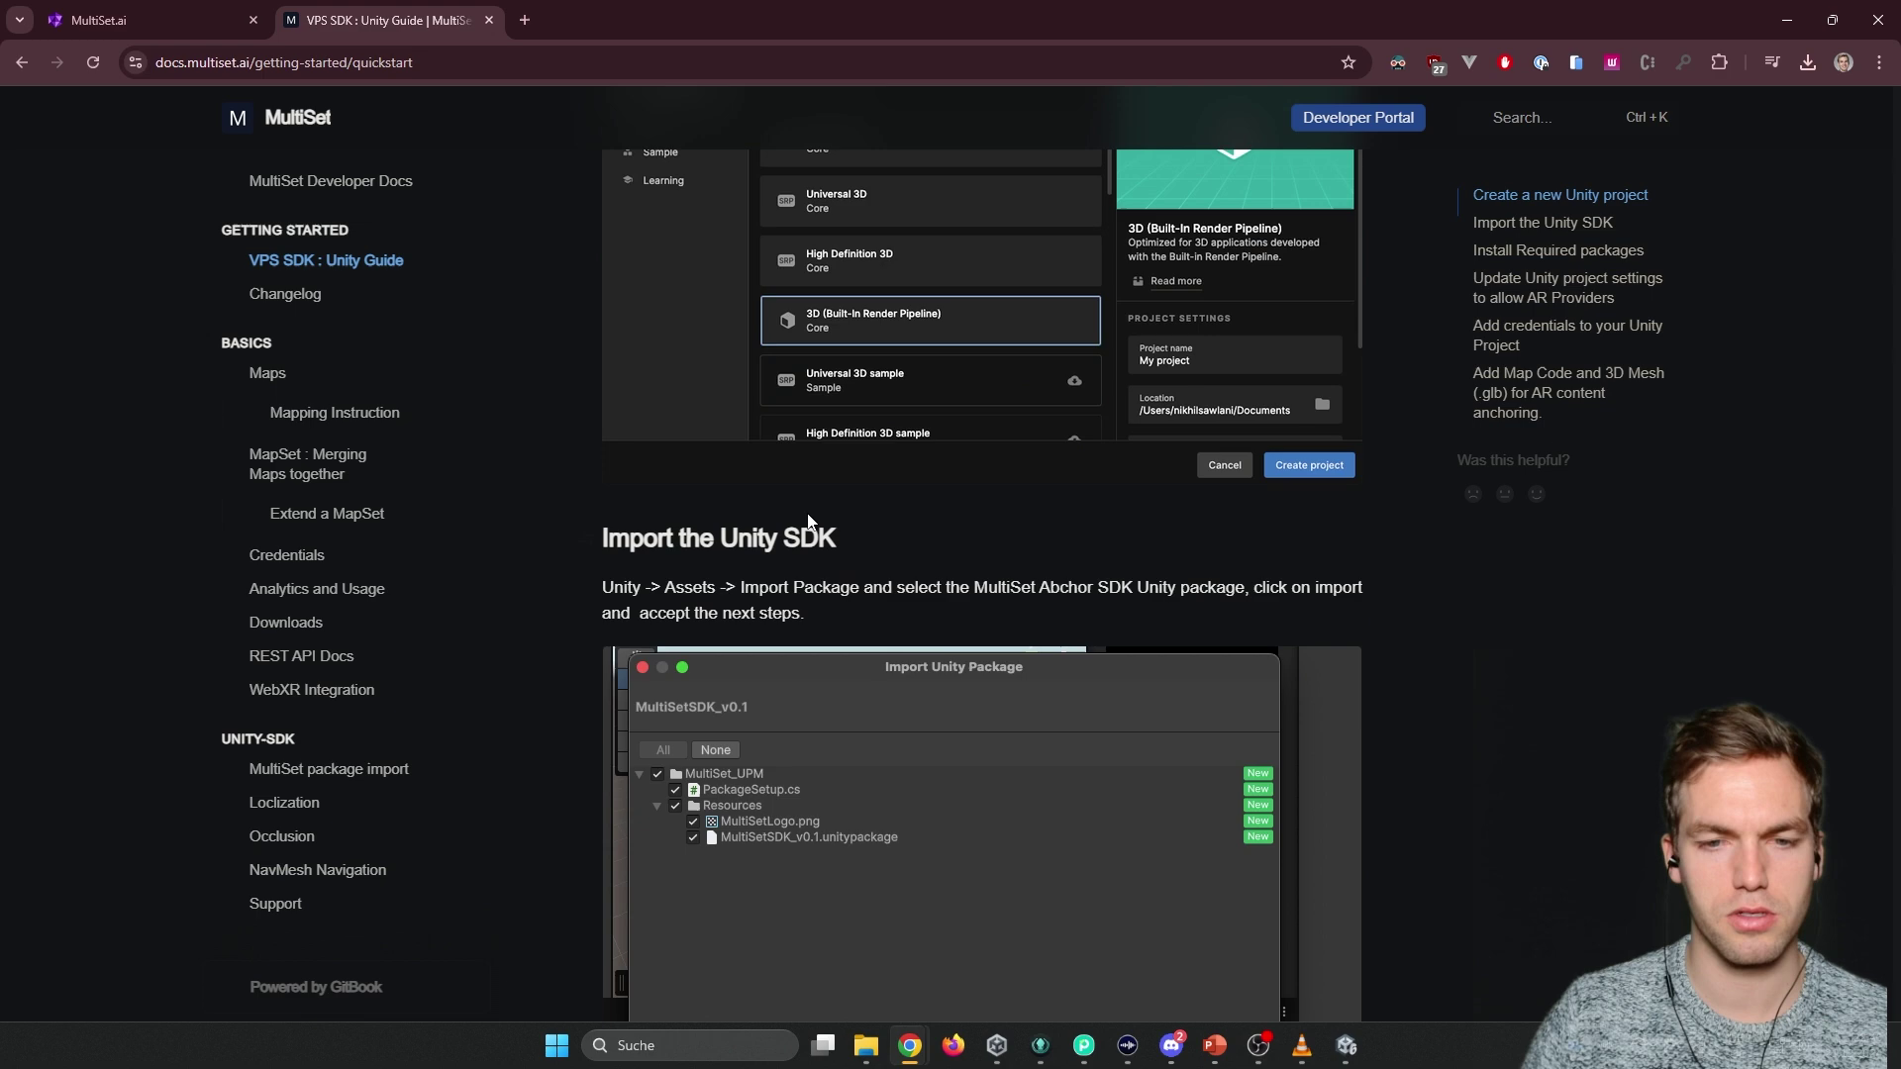
scroll(778, 488, up, 1)
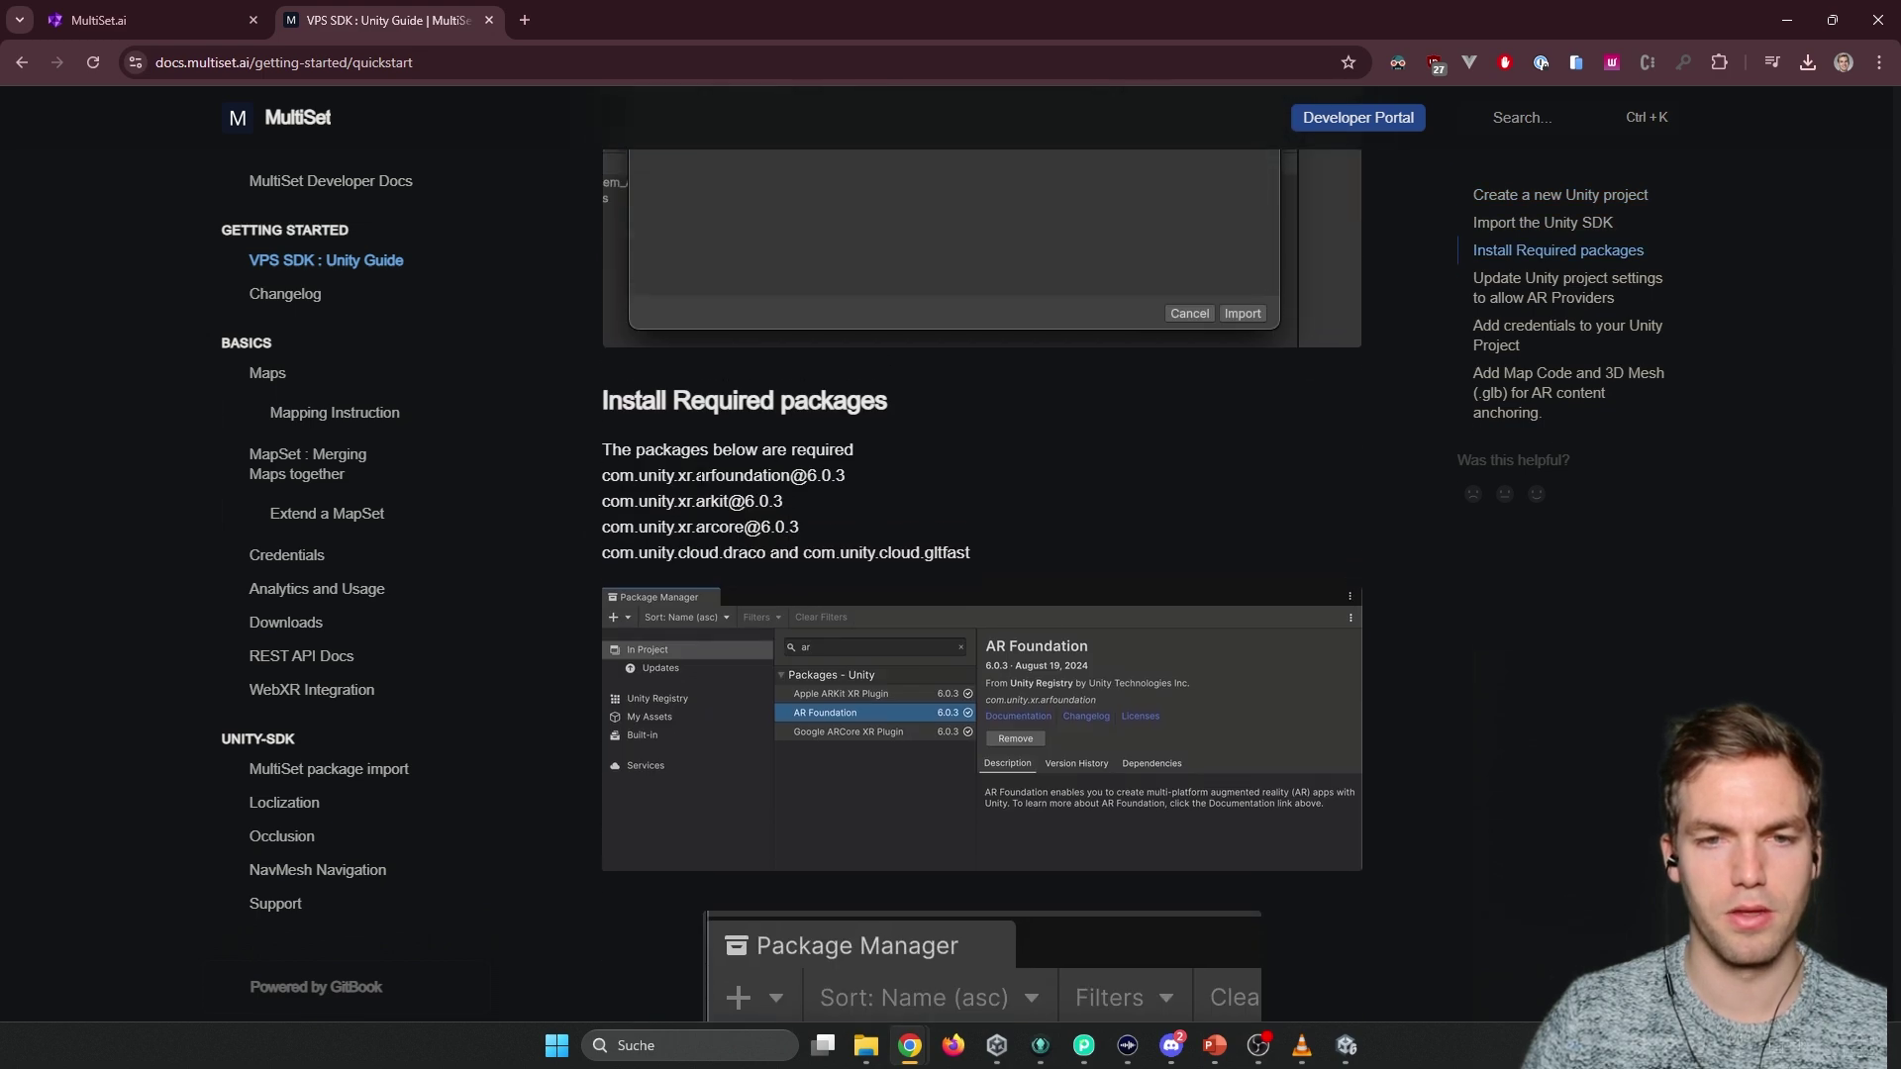
drag(603, 474, 816, 477)
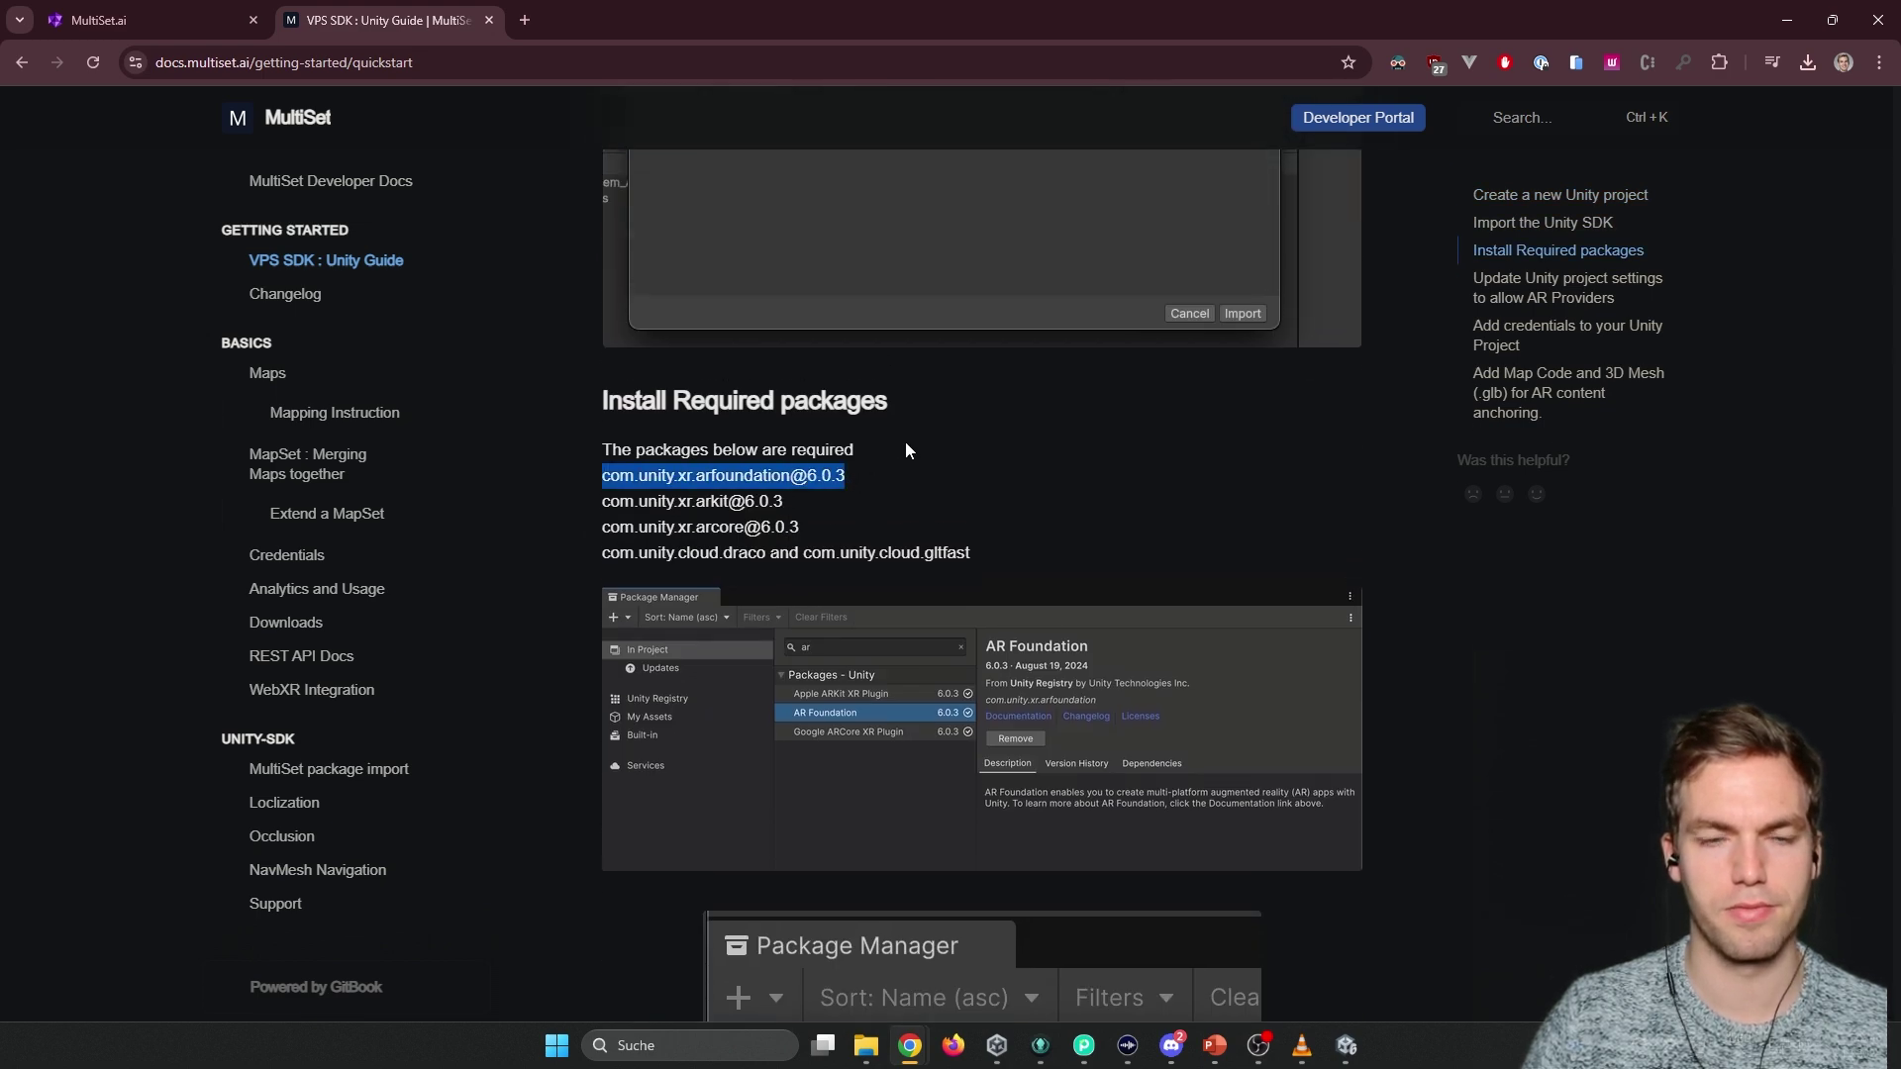
key(alt+Tab)
click(394, 117)
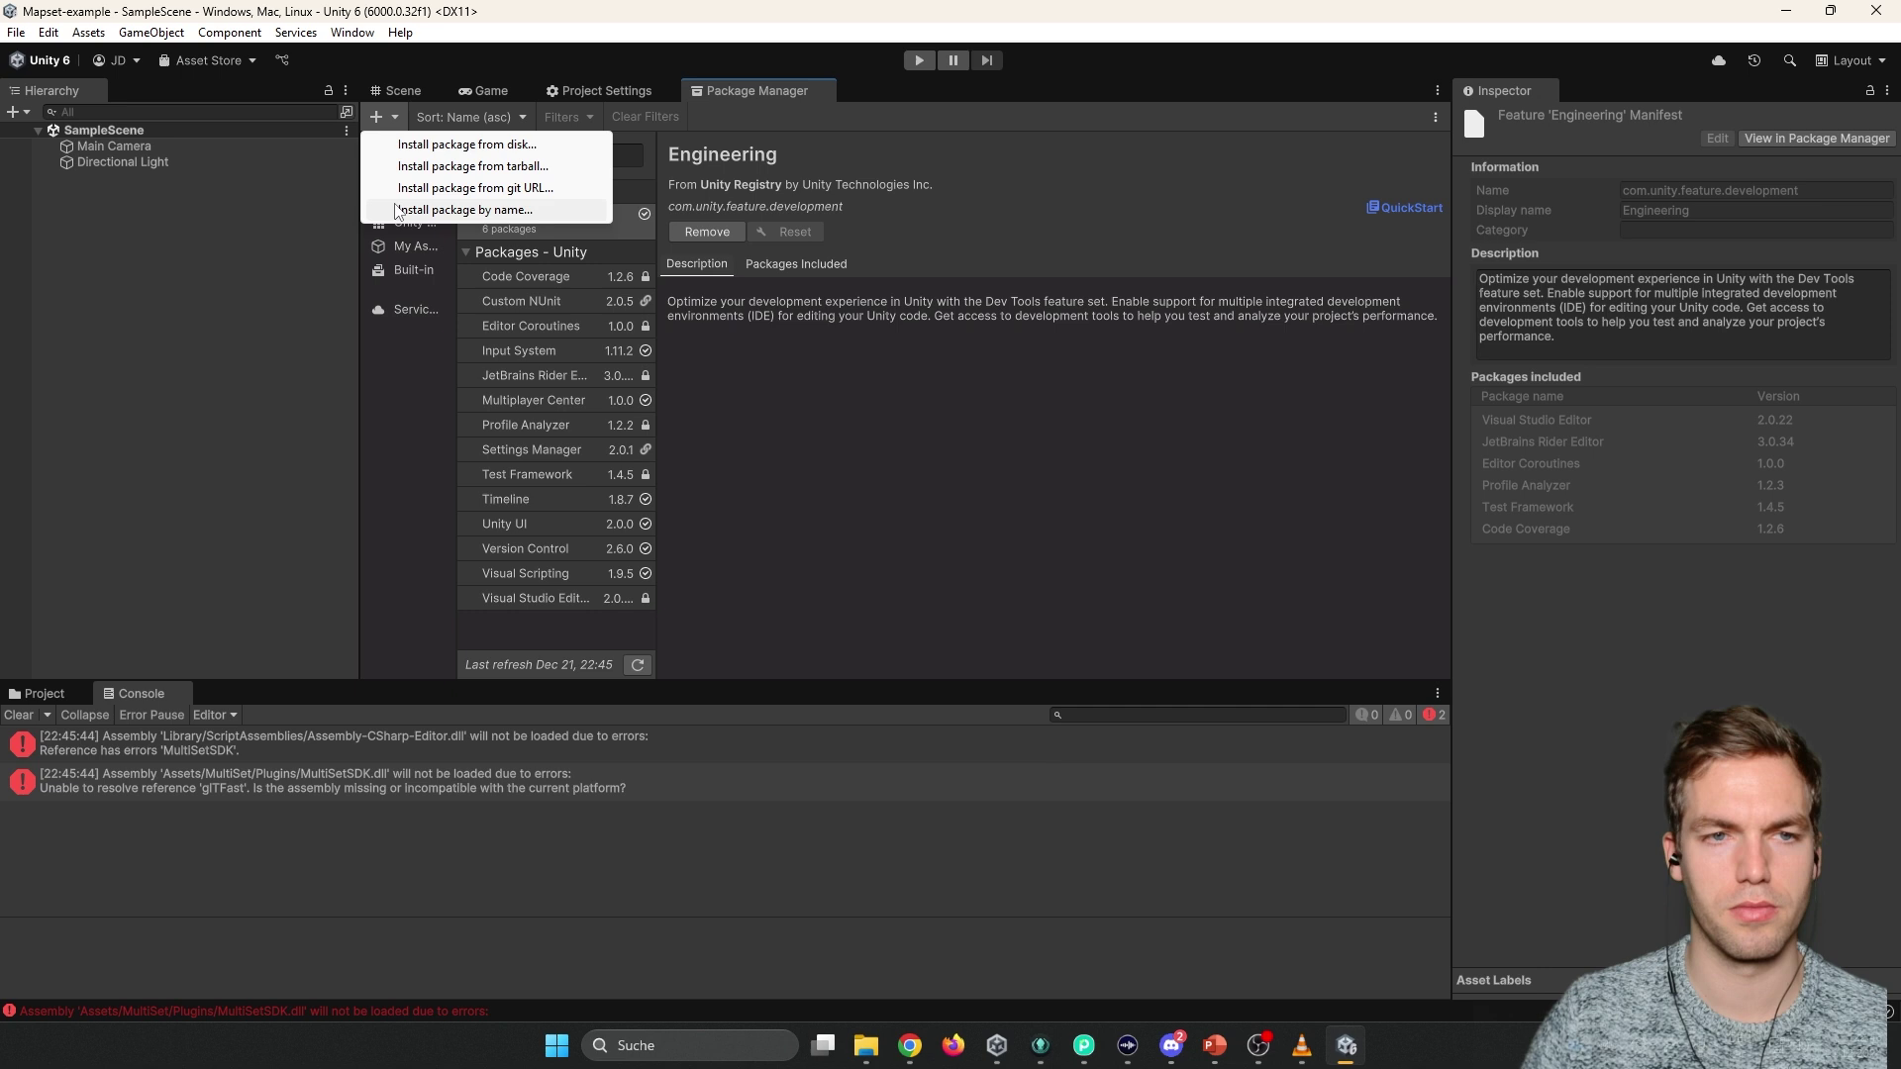
click(425, 206)
key(ctrl+v)
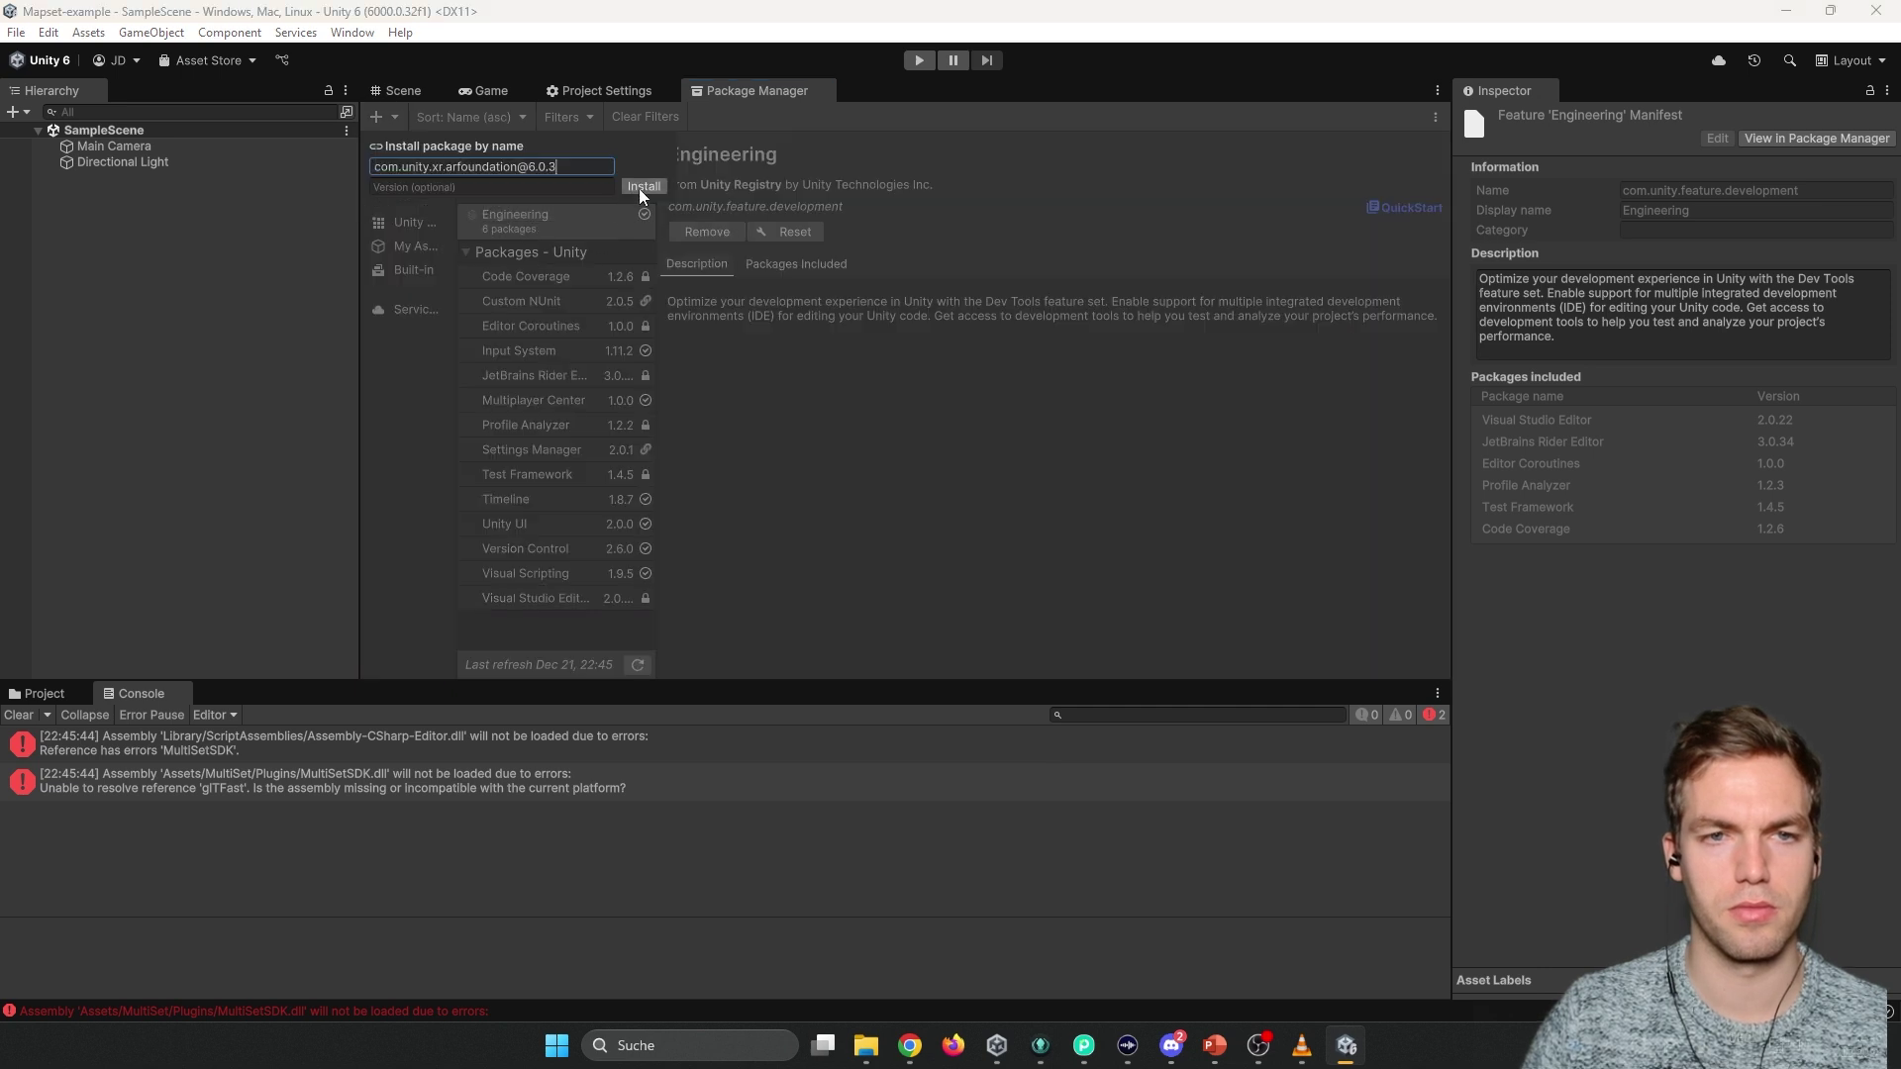
click(641, 187)
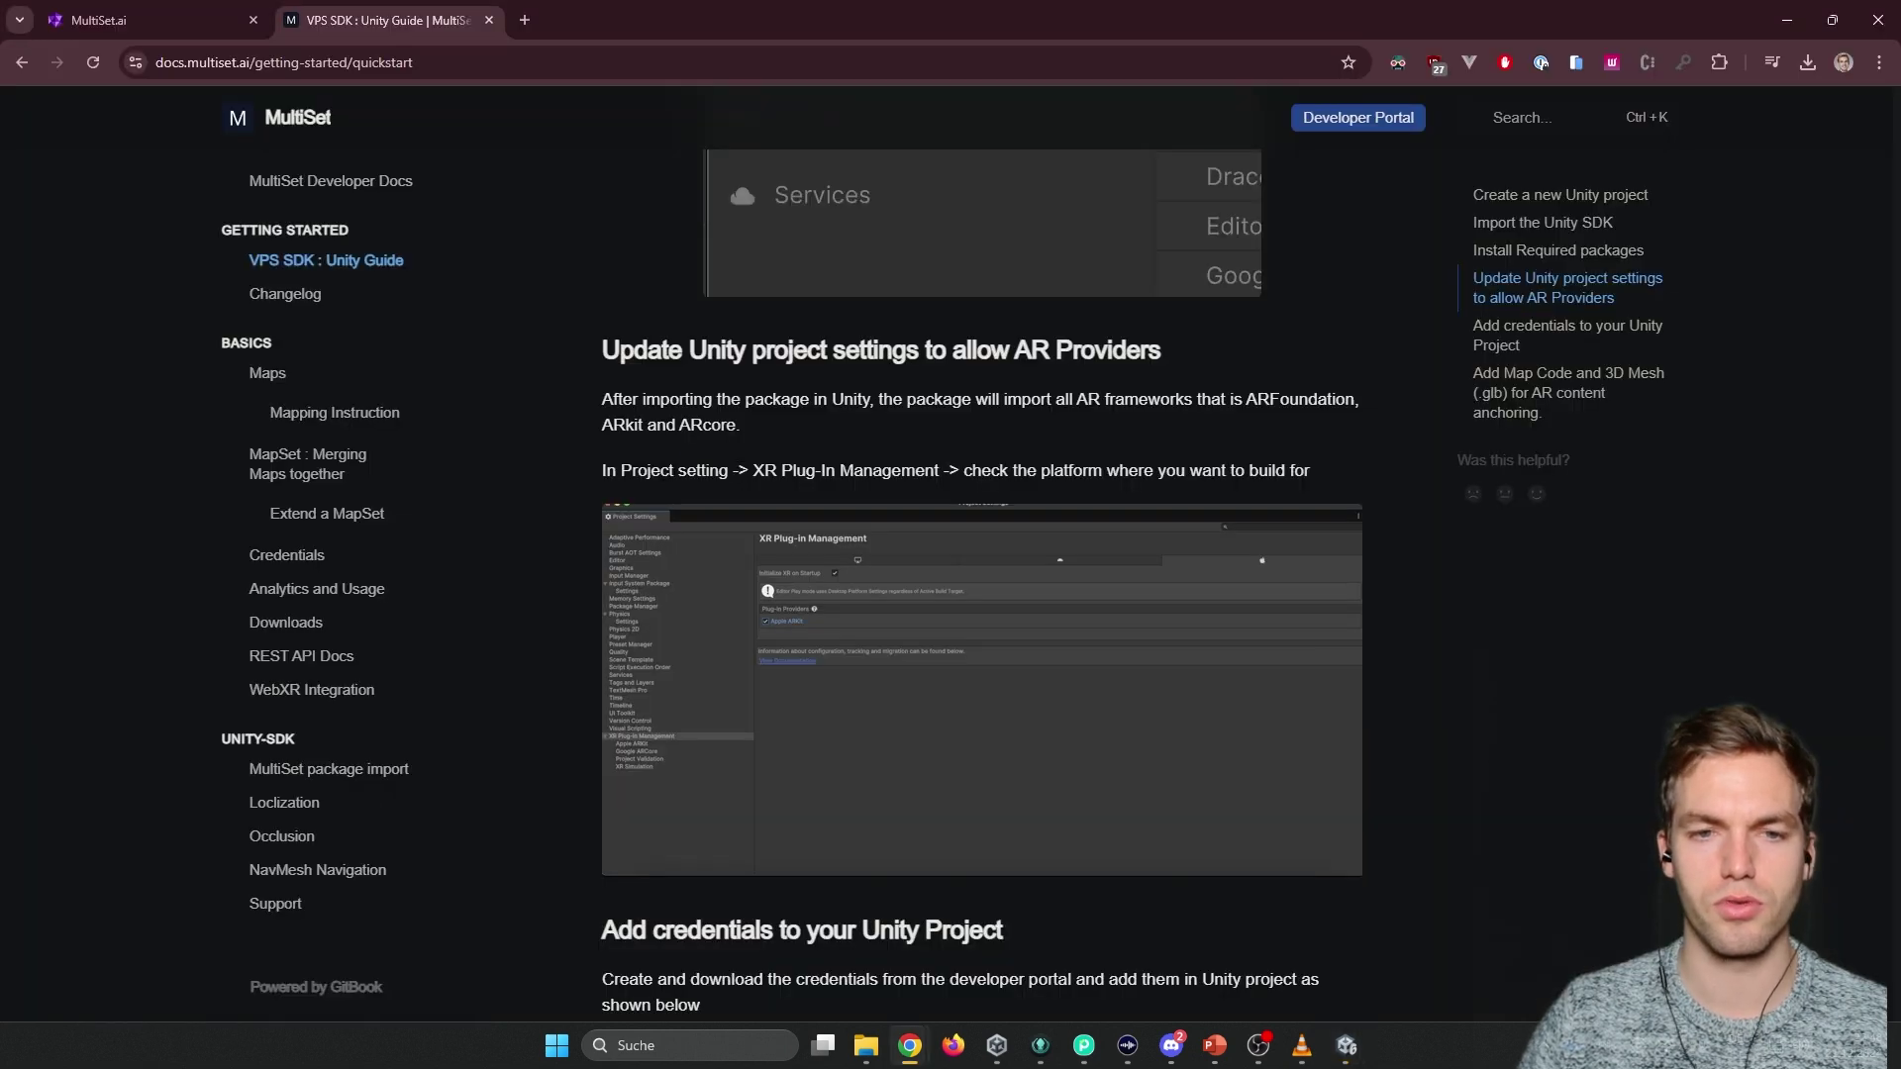
drag(678, 471, 804, 471)
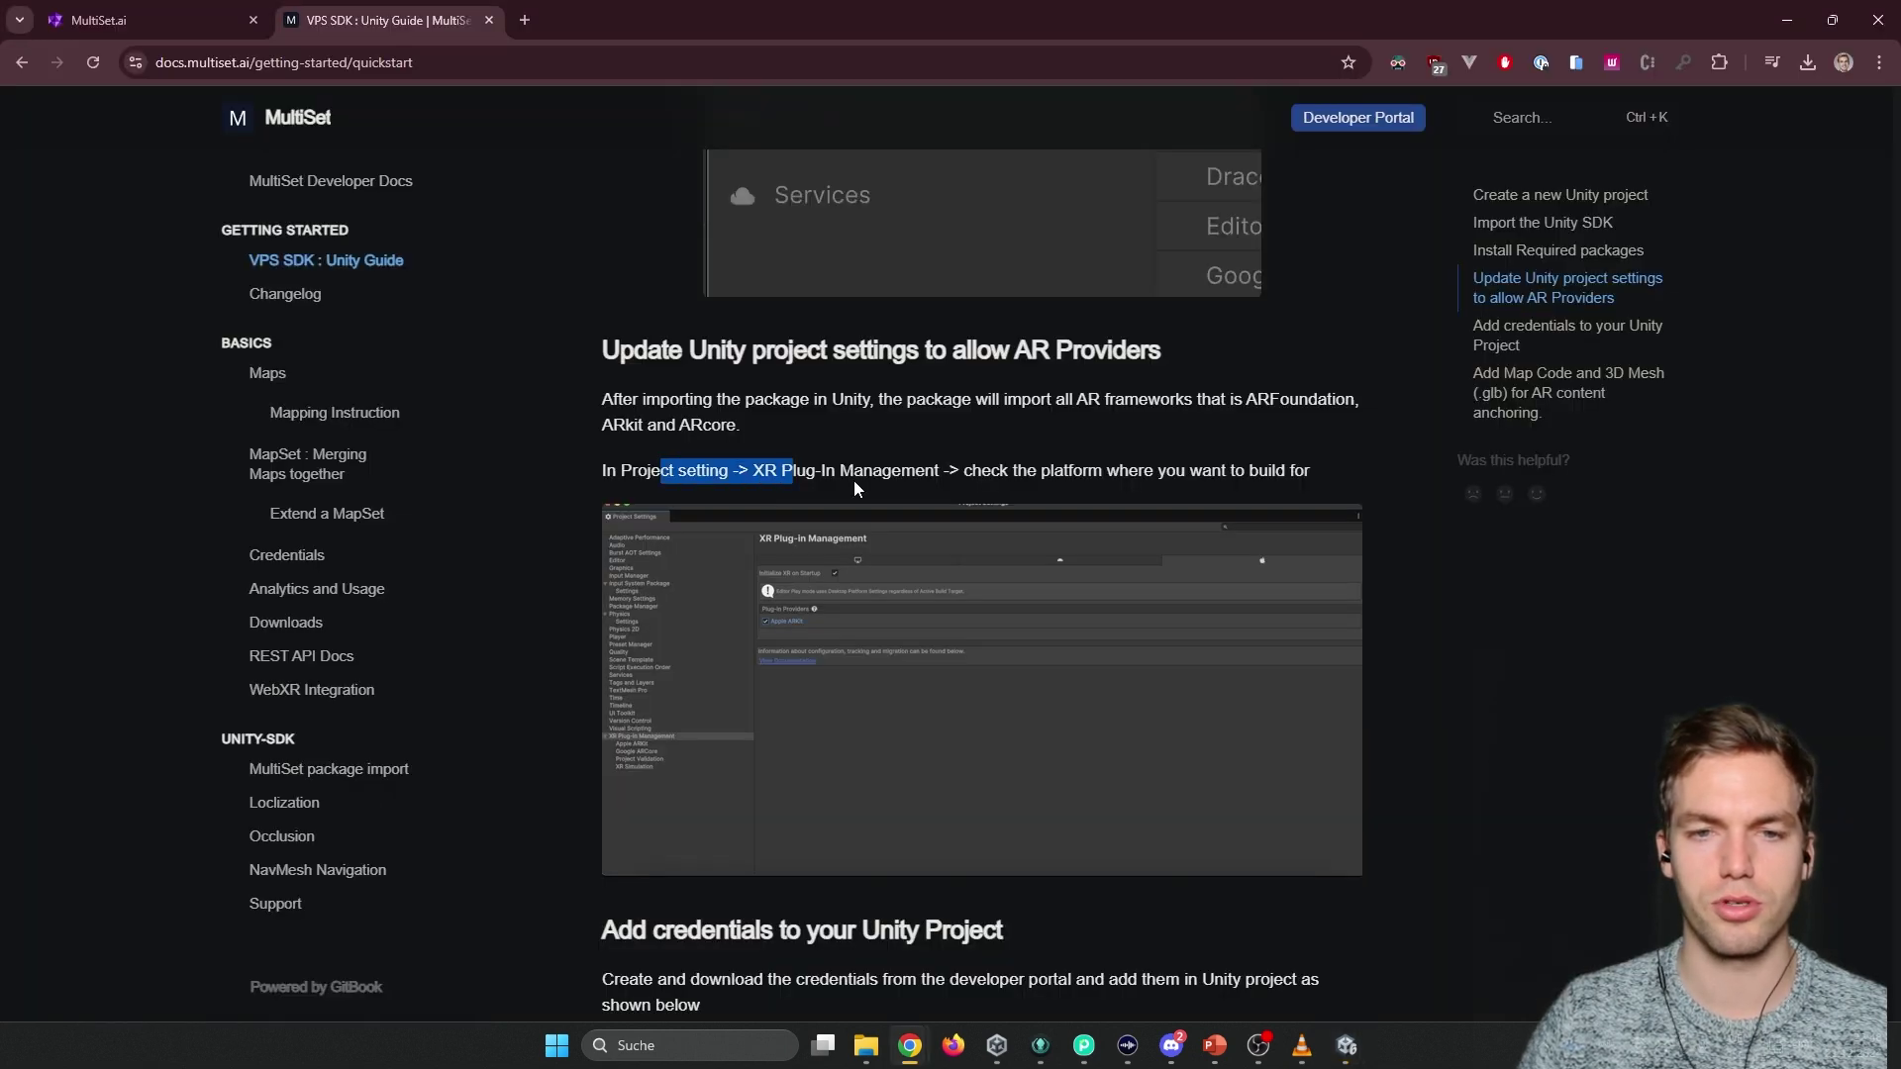
key(alt+Tab)
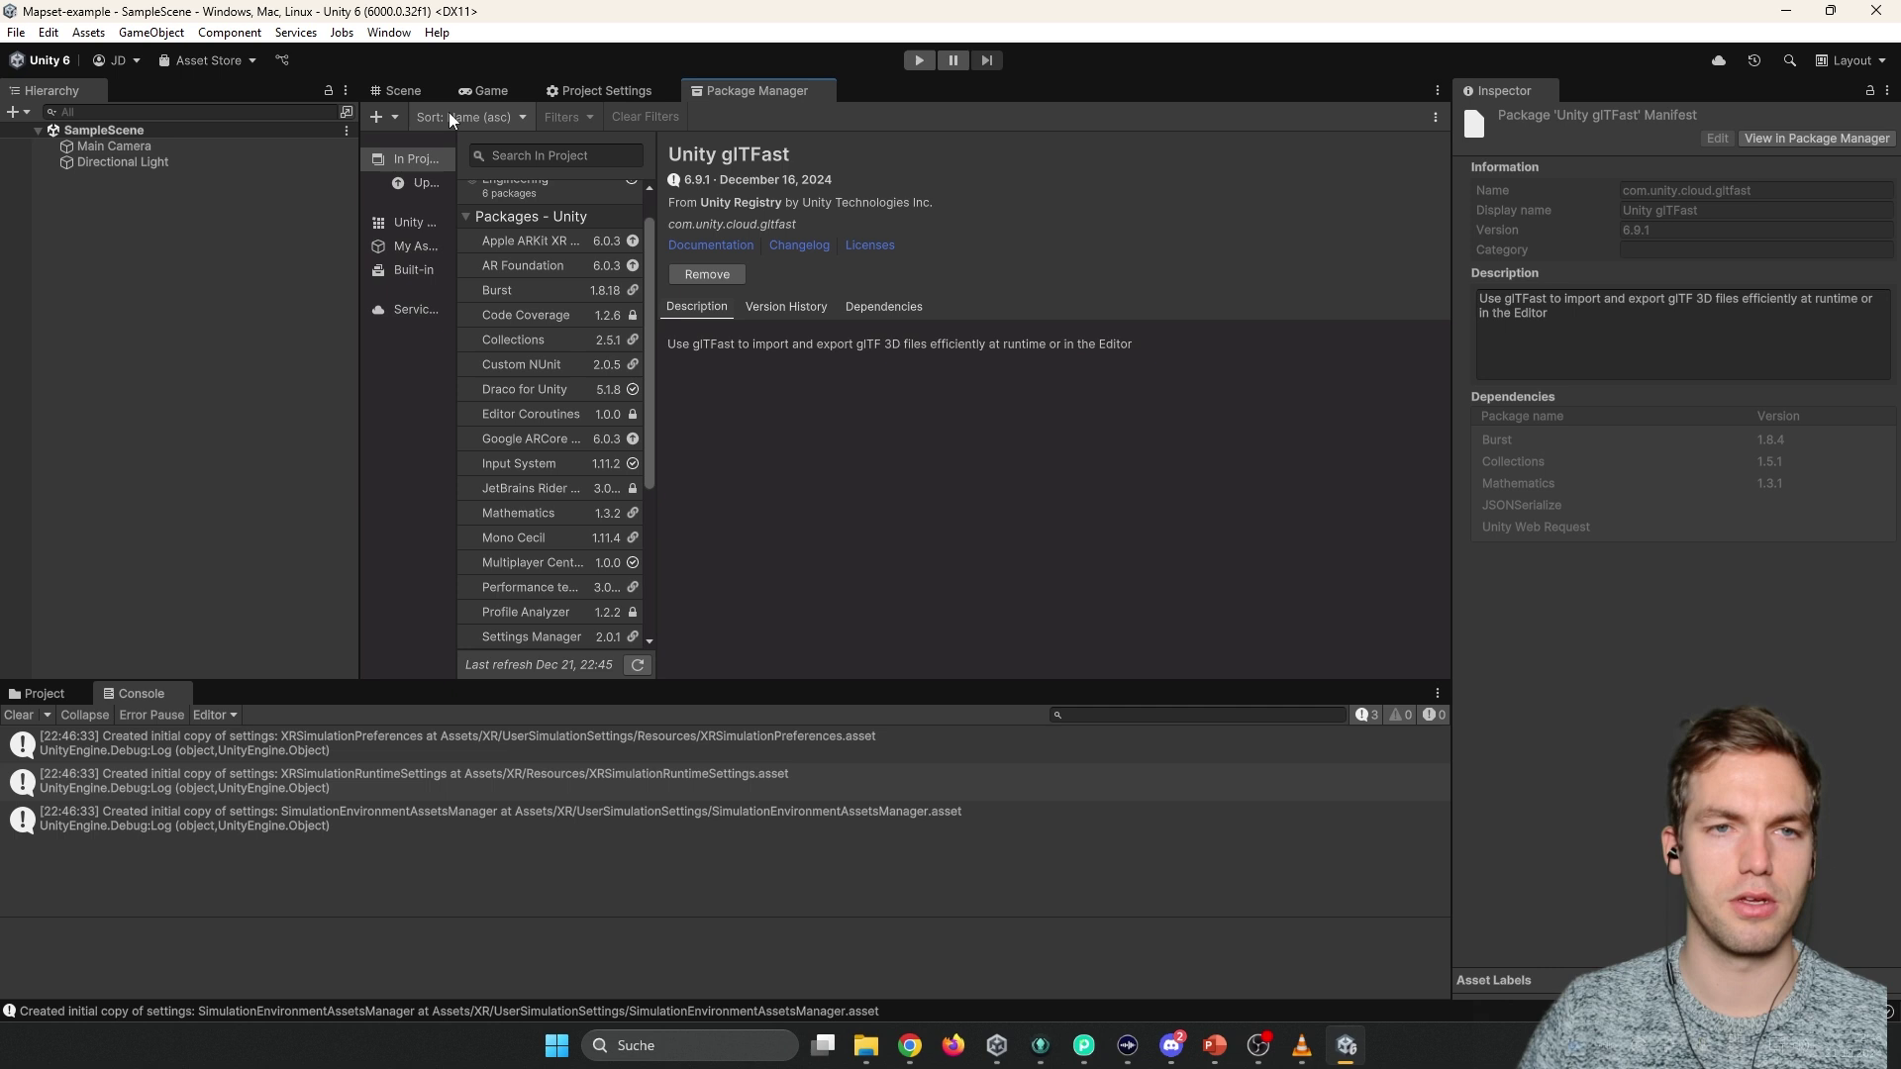
Switch the active build platform to Android in Build Profiles.
click(599, 88)
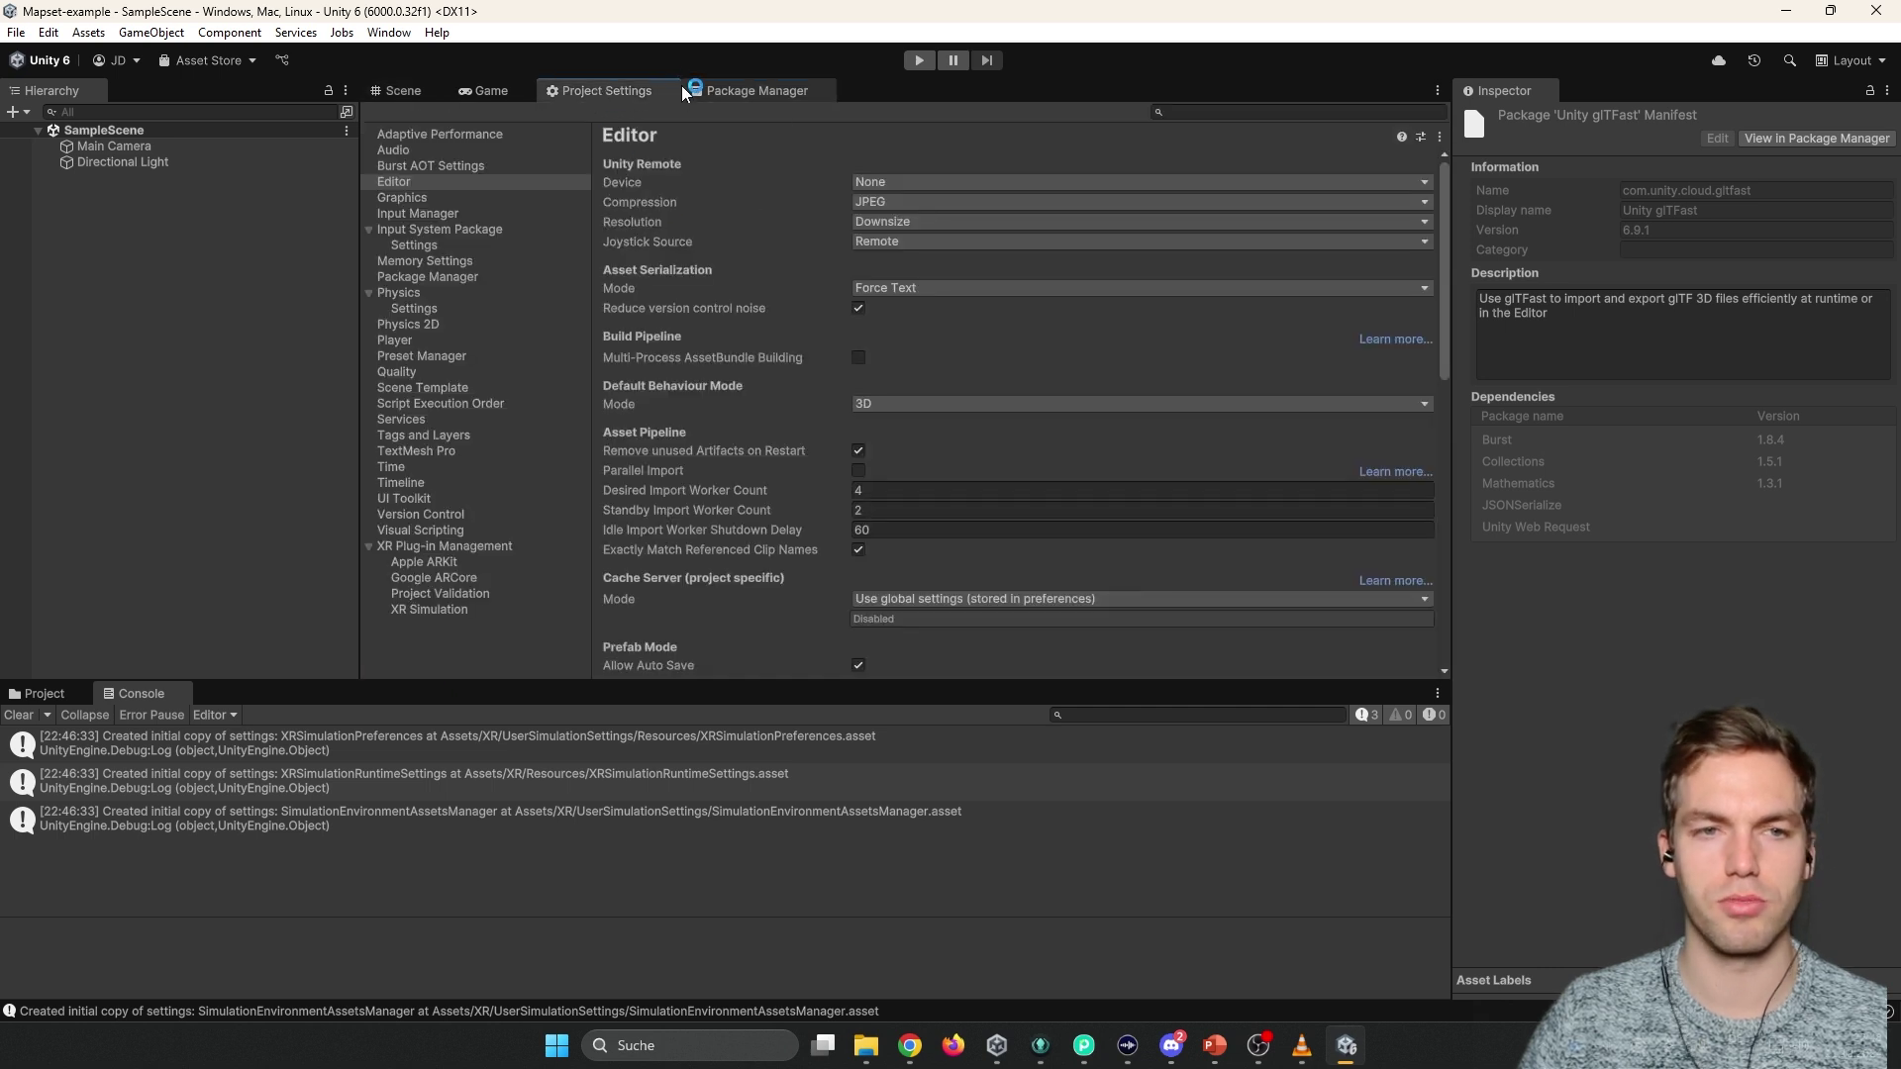
click(436, 547)
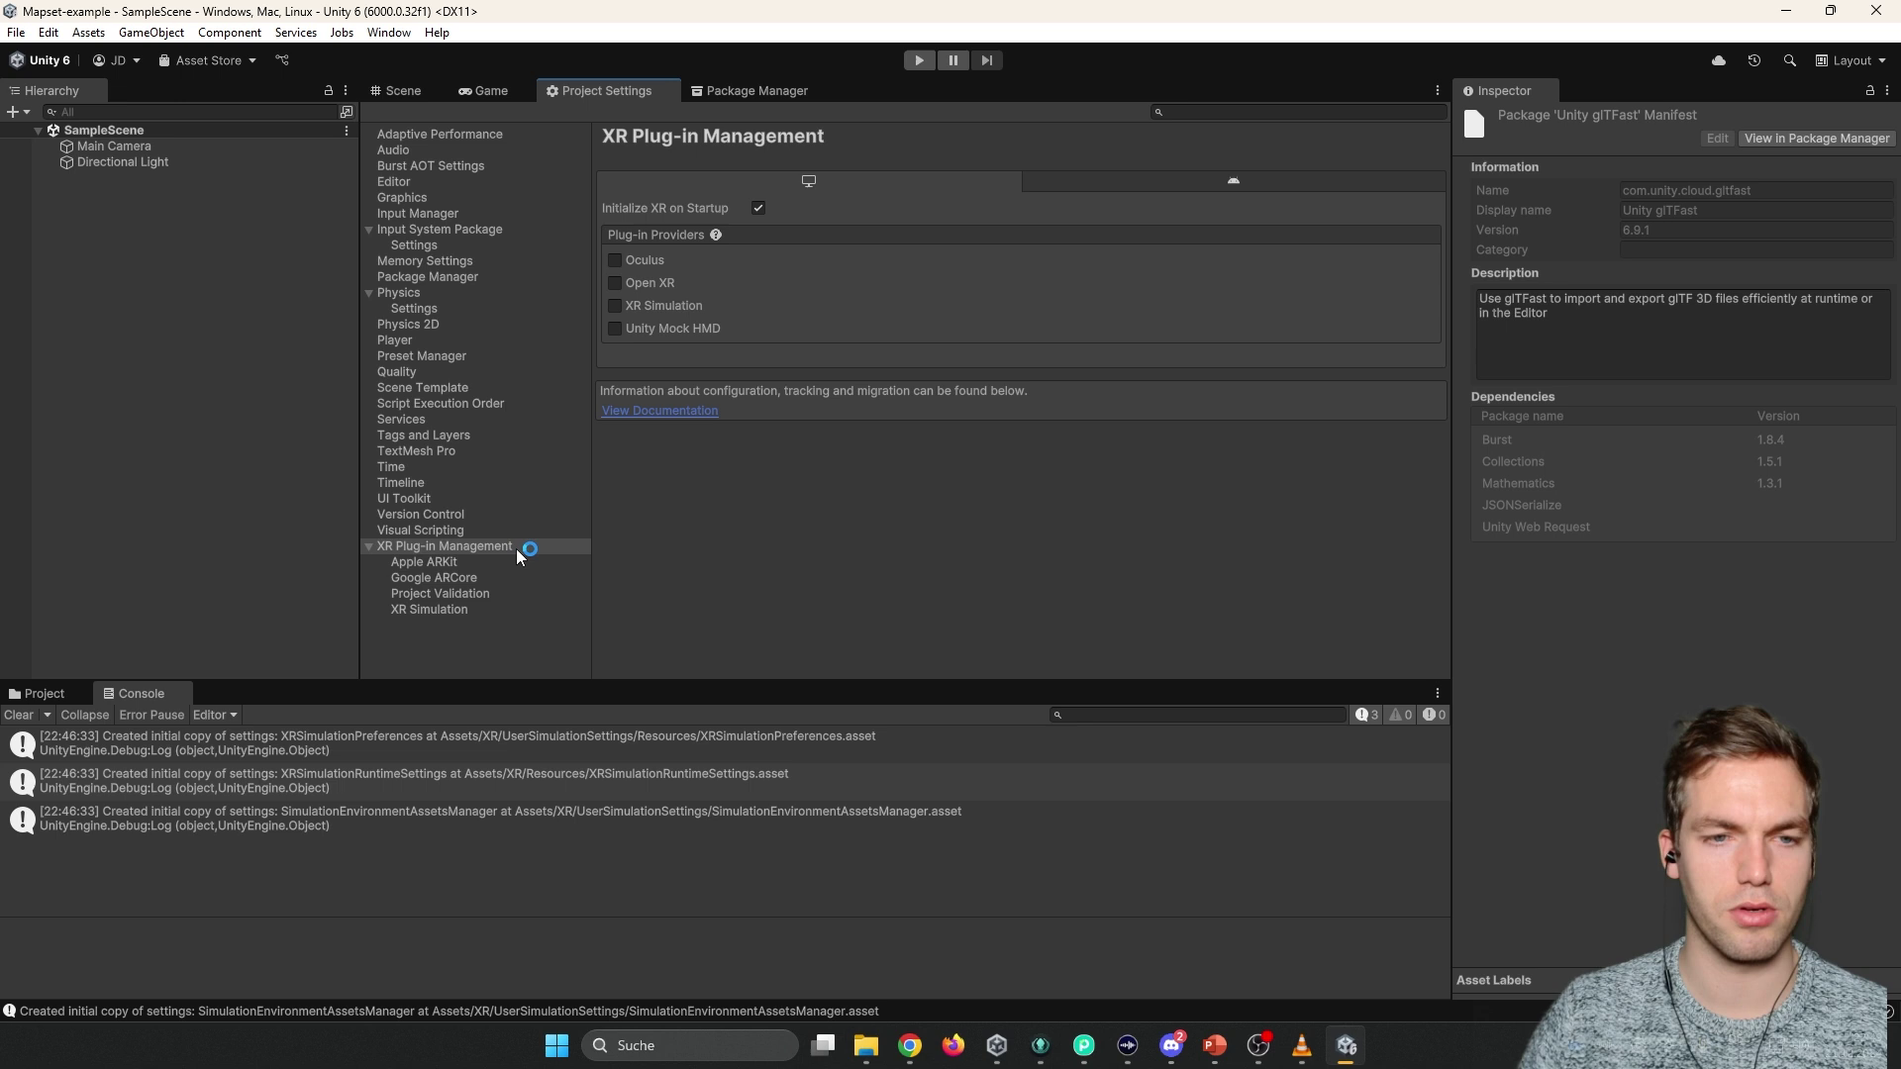
key(ctrl+shift+b)
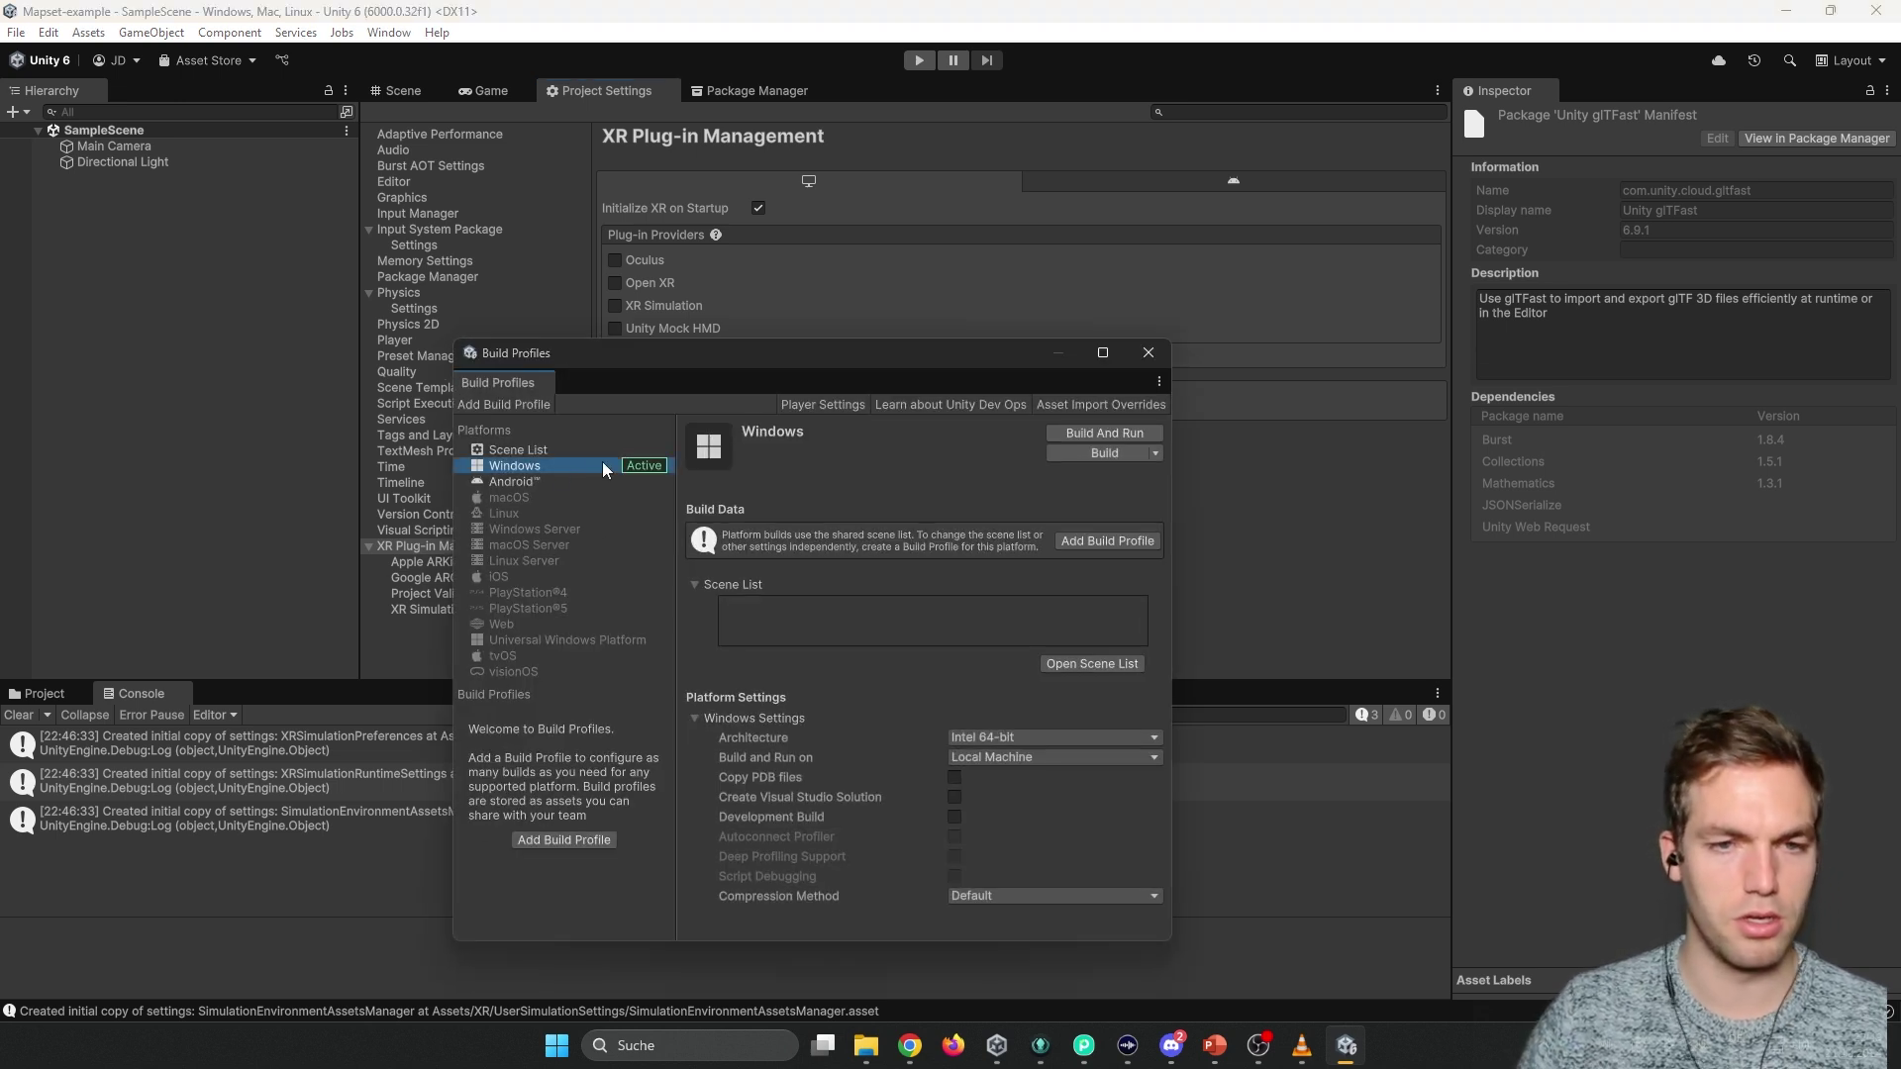
click(509, 481)
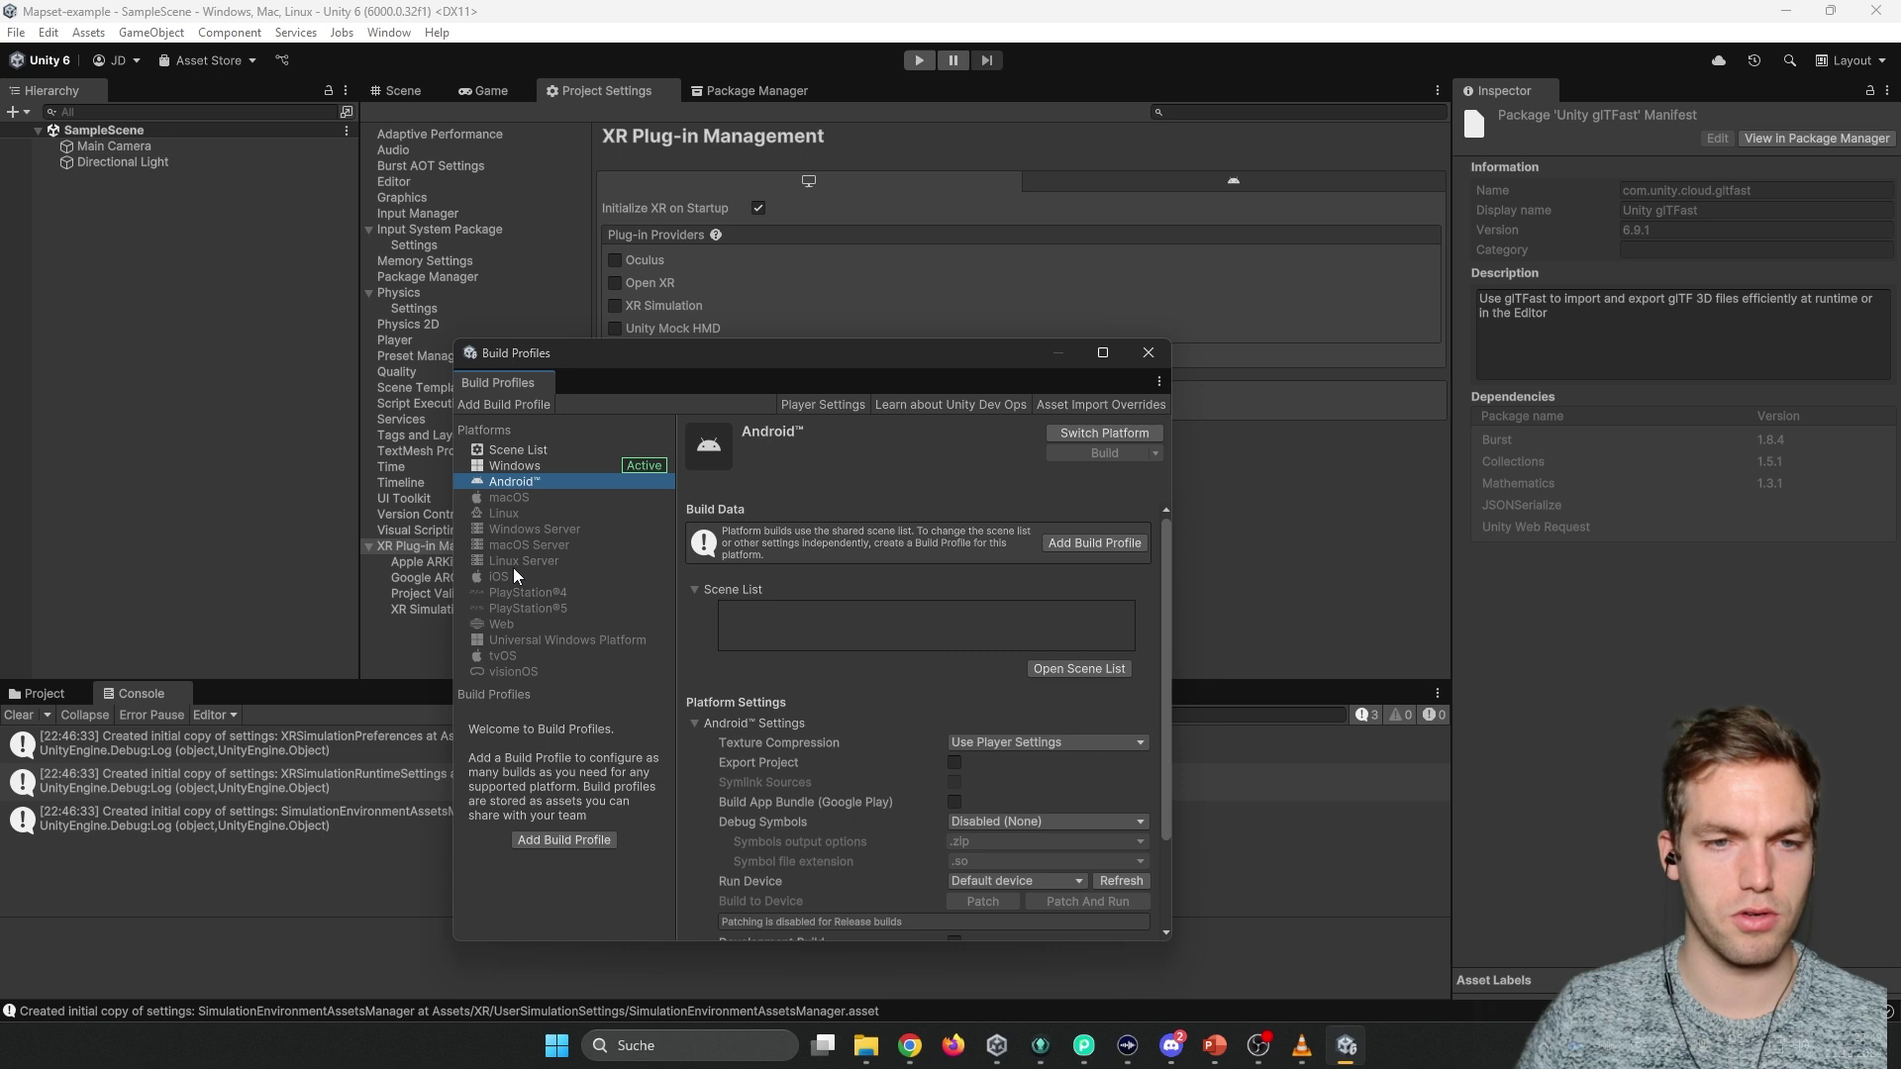
click(1083, 434)
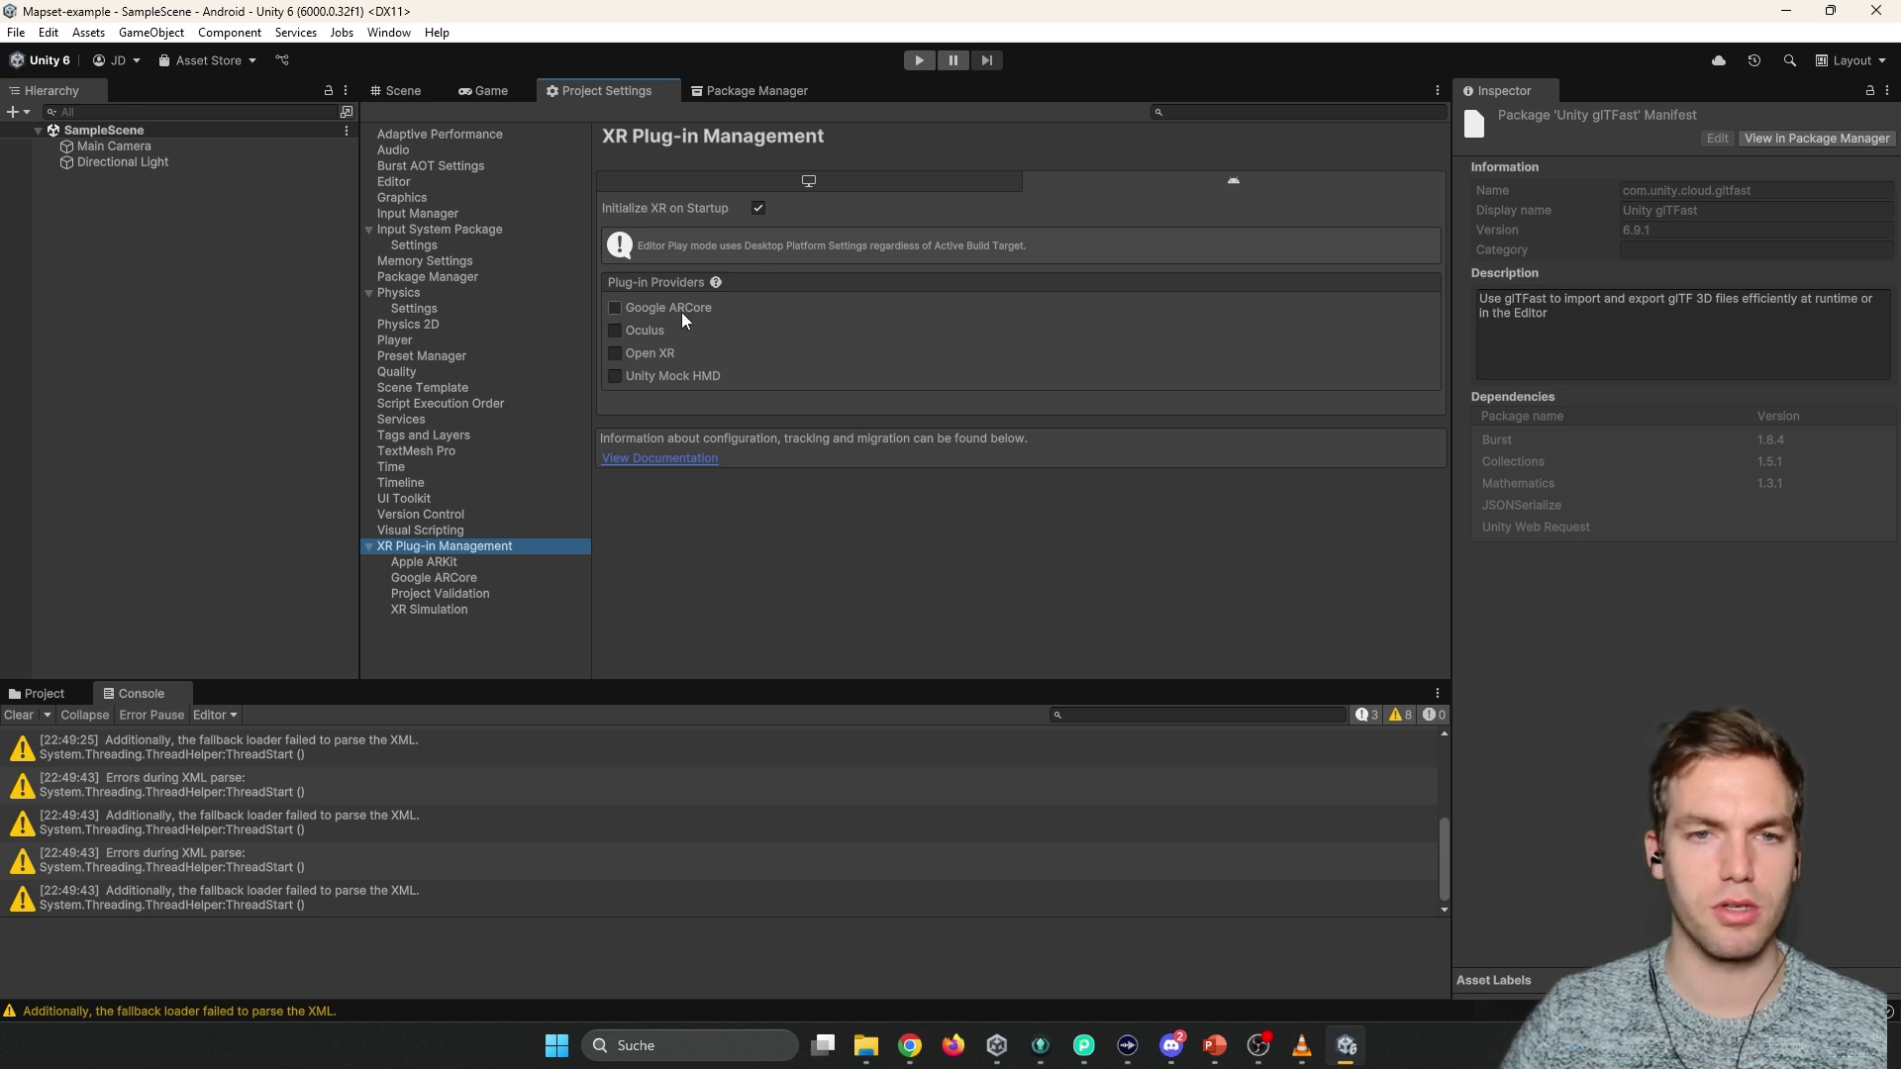
Enable Google ARCore as the XR plug-in provider, then recheck and close Build Profiles.
click(674, 307)
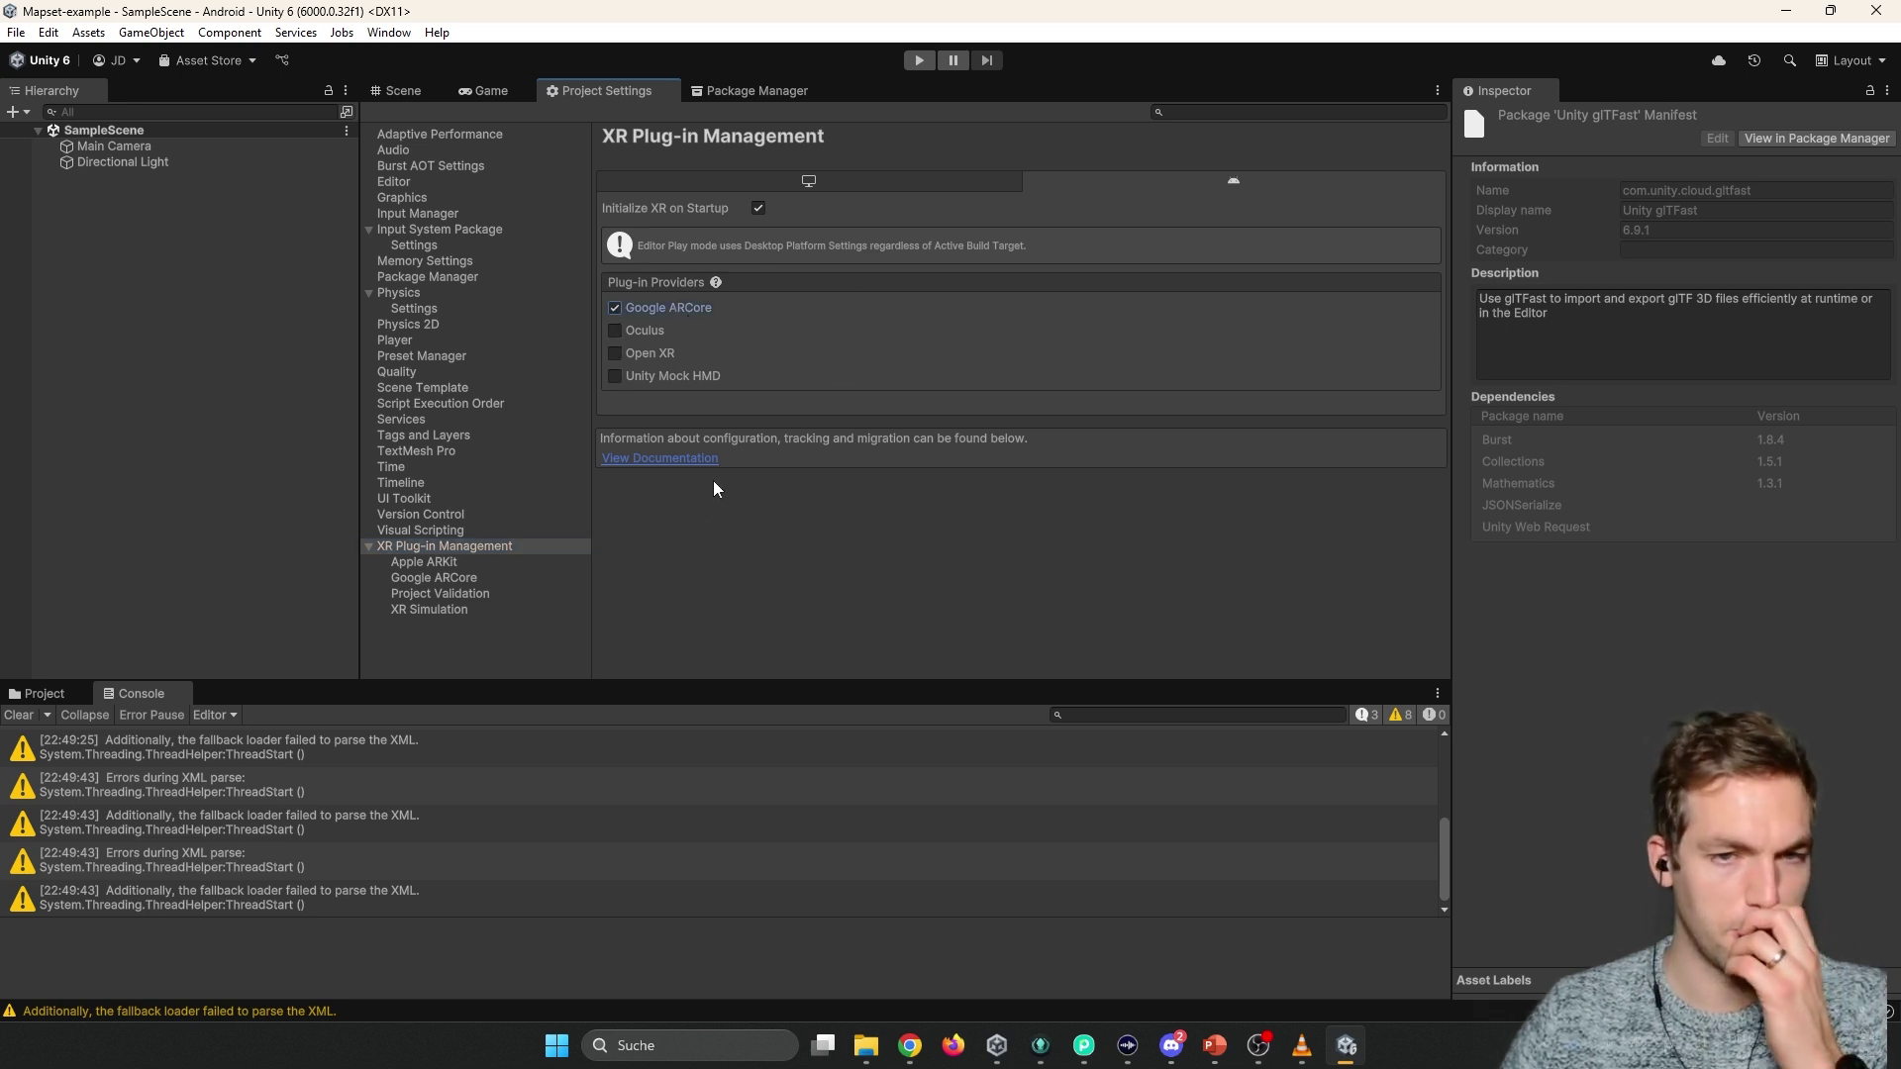
key(ctrl+shift+b)
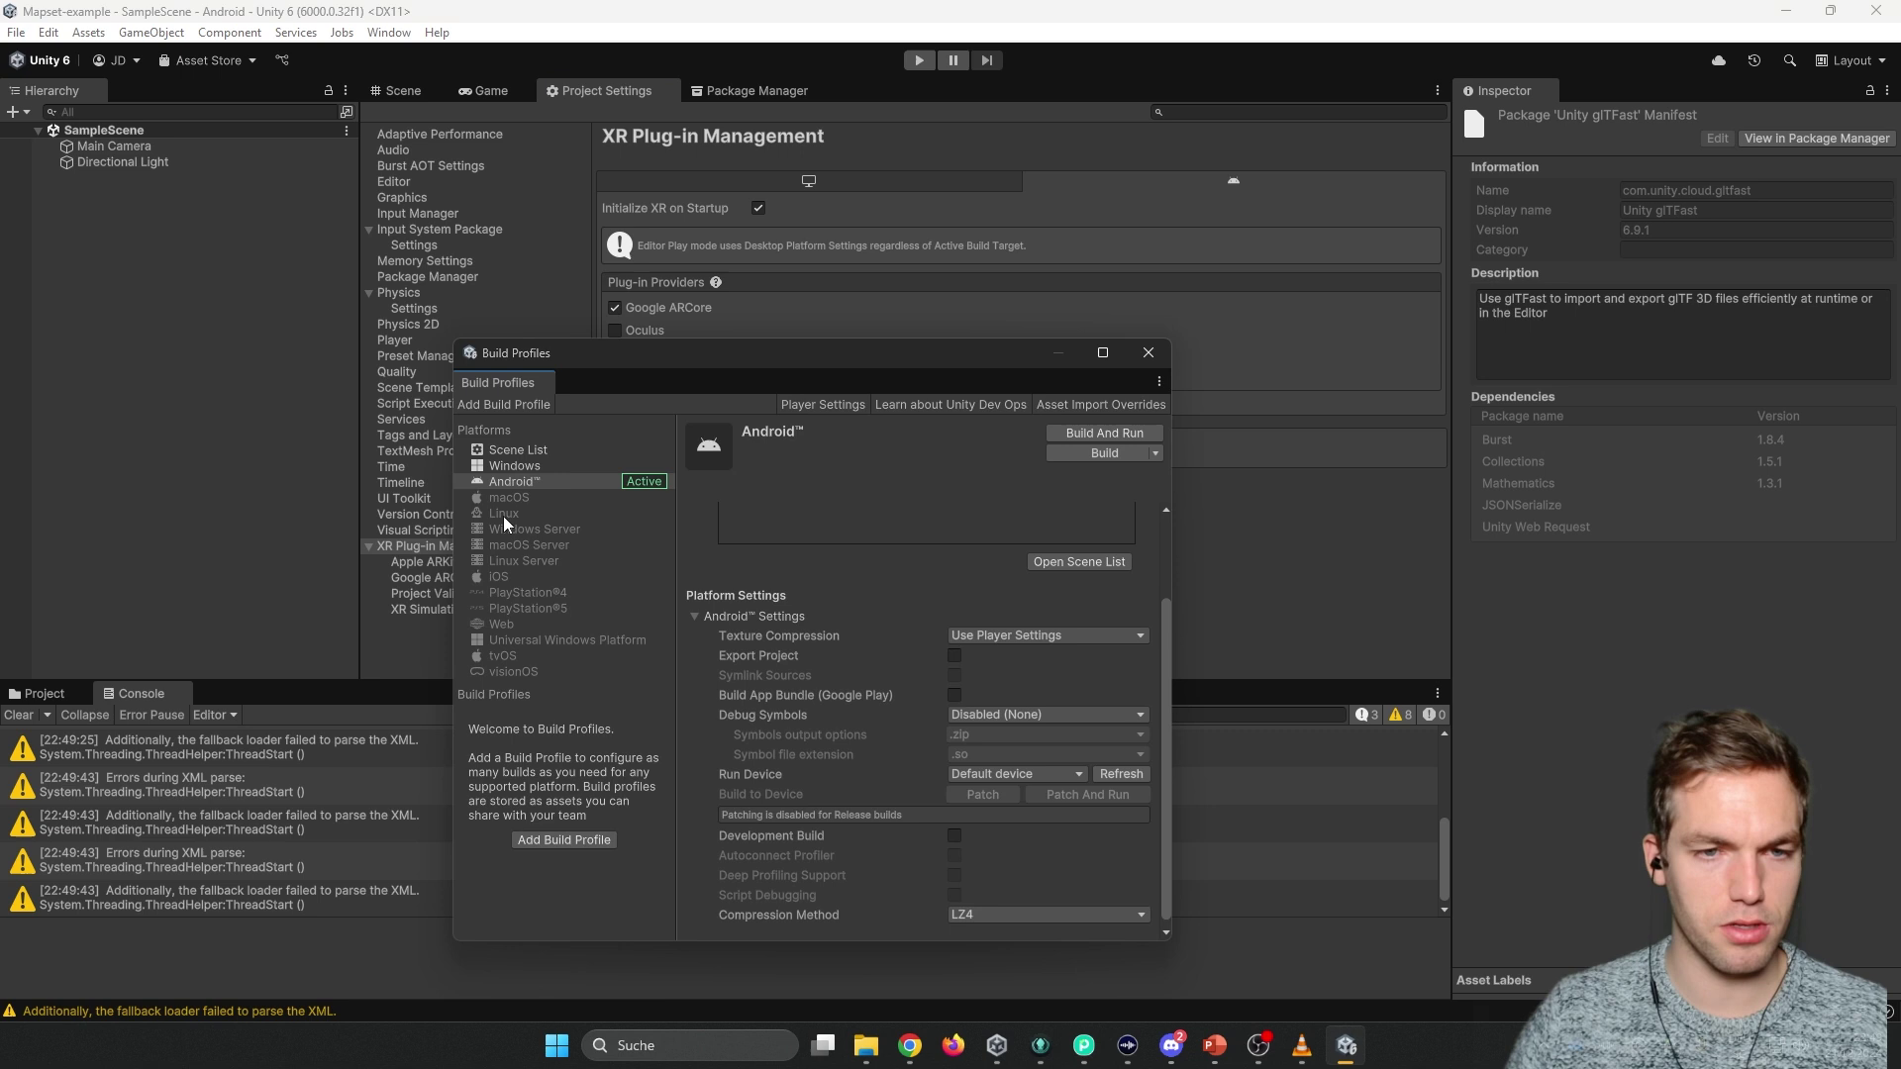
click(502, 574)
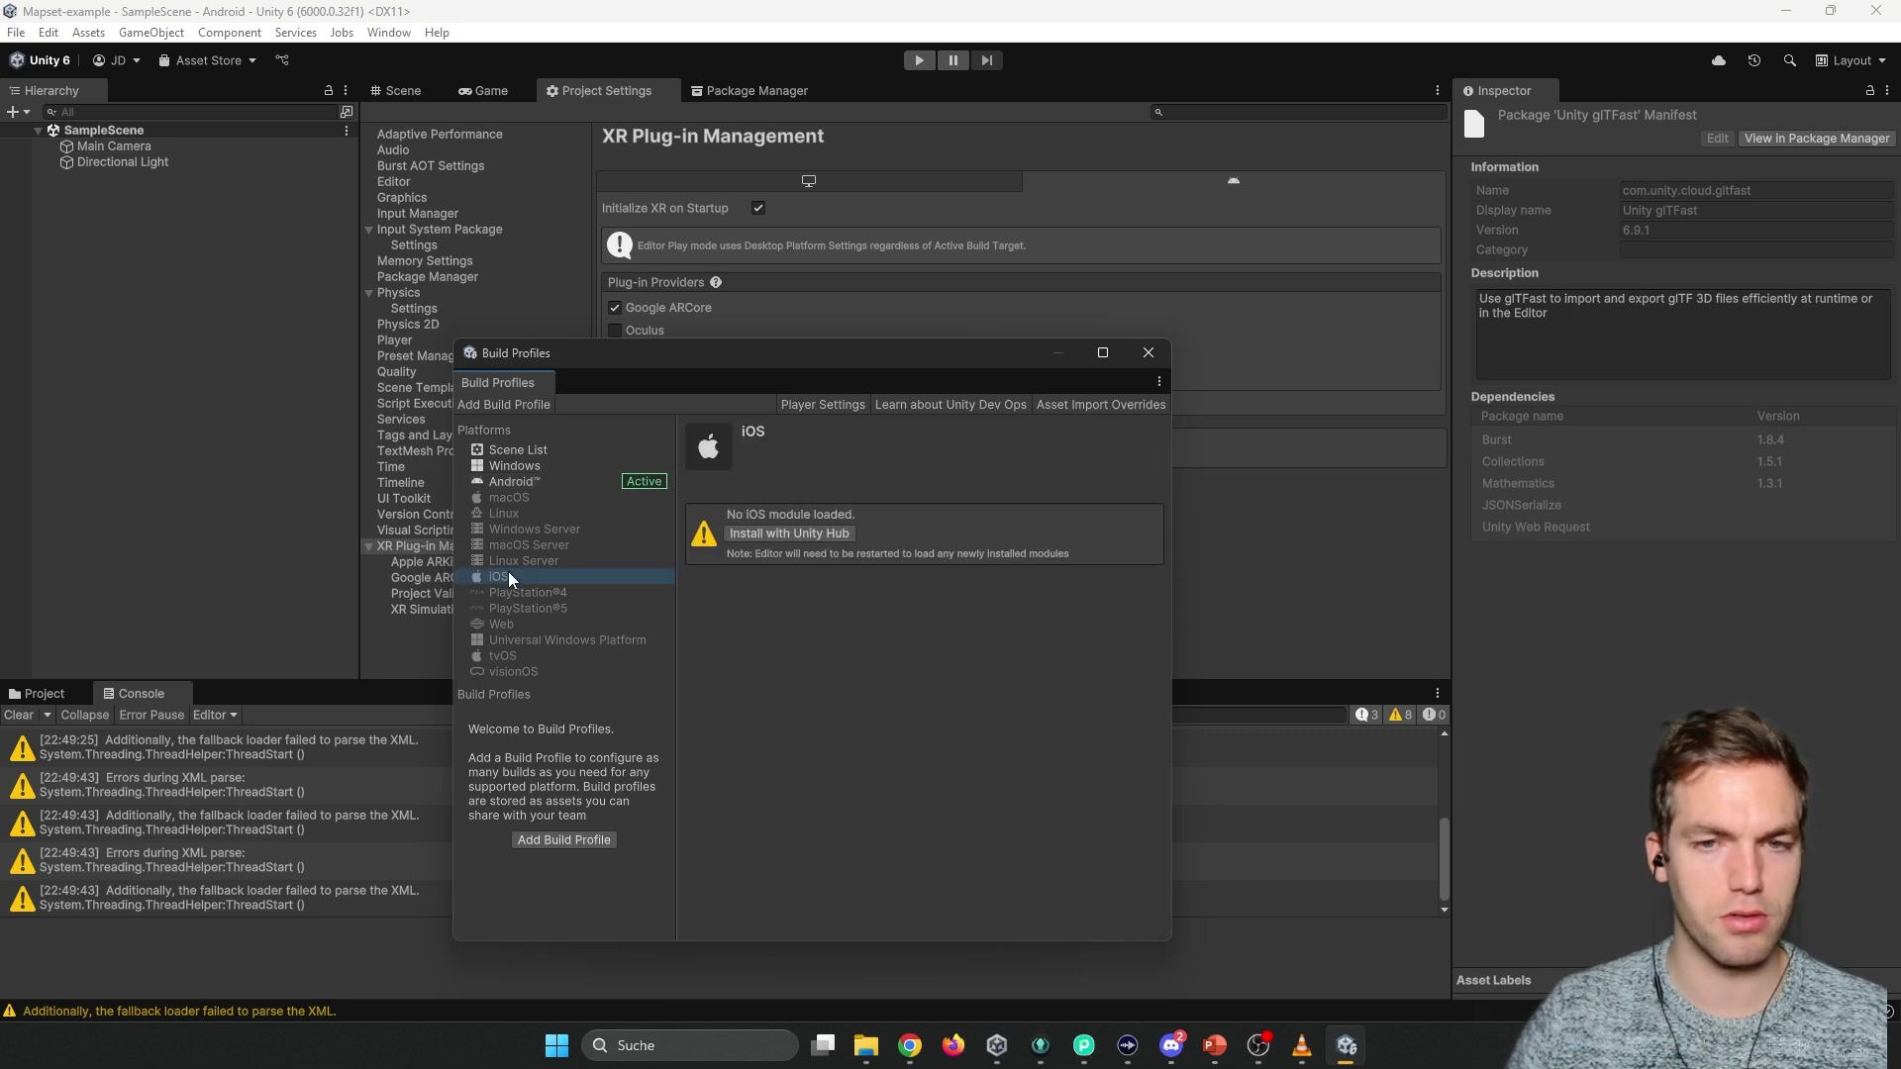
click(1137, 361)
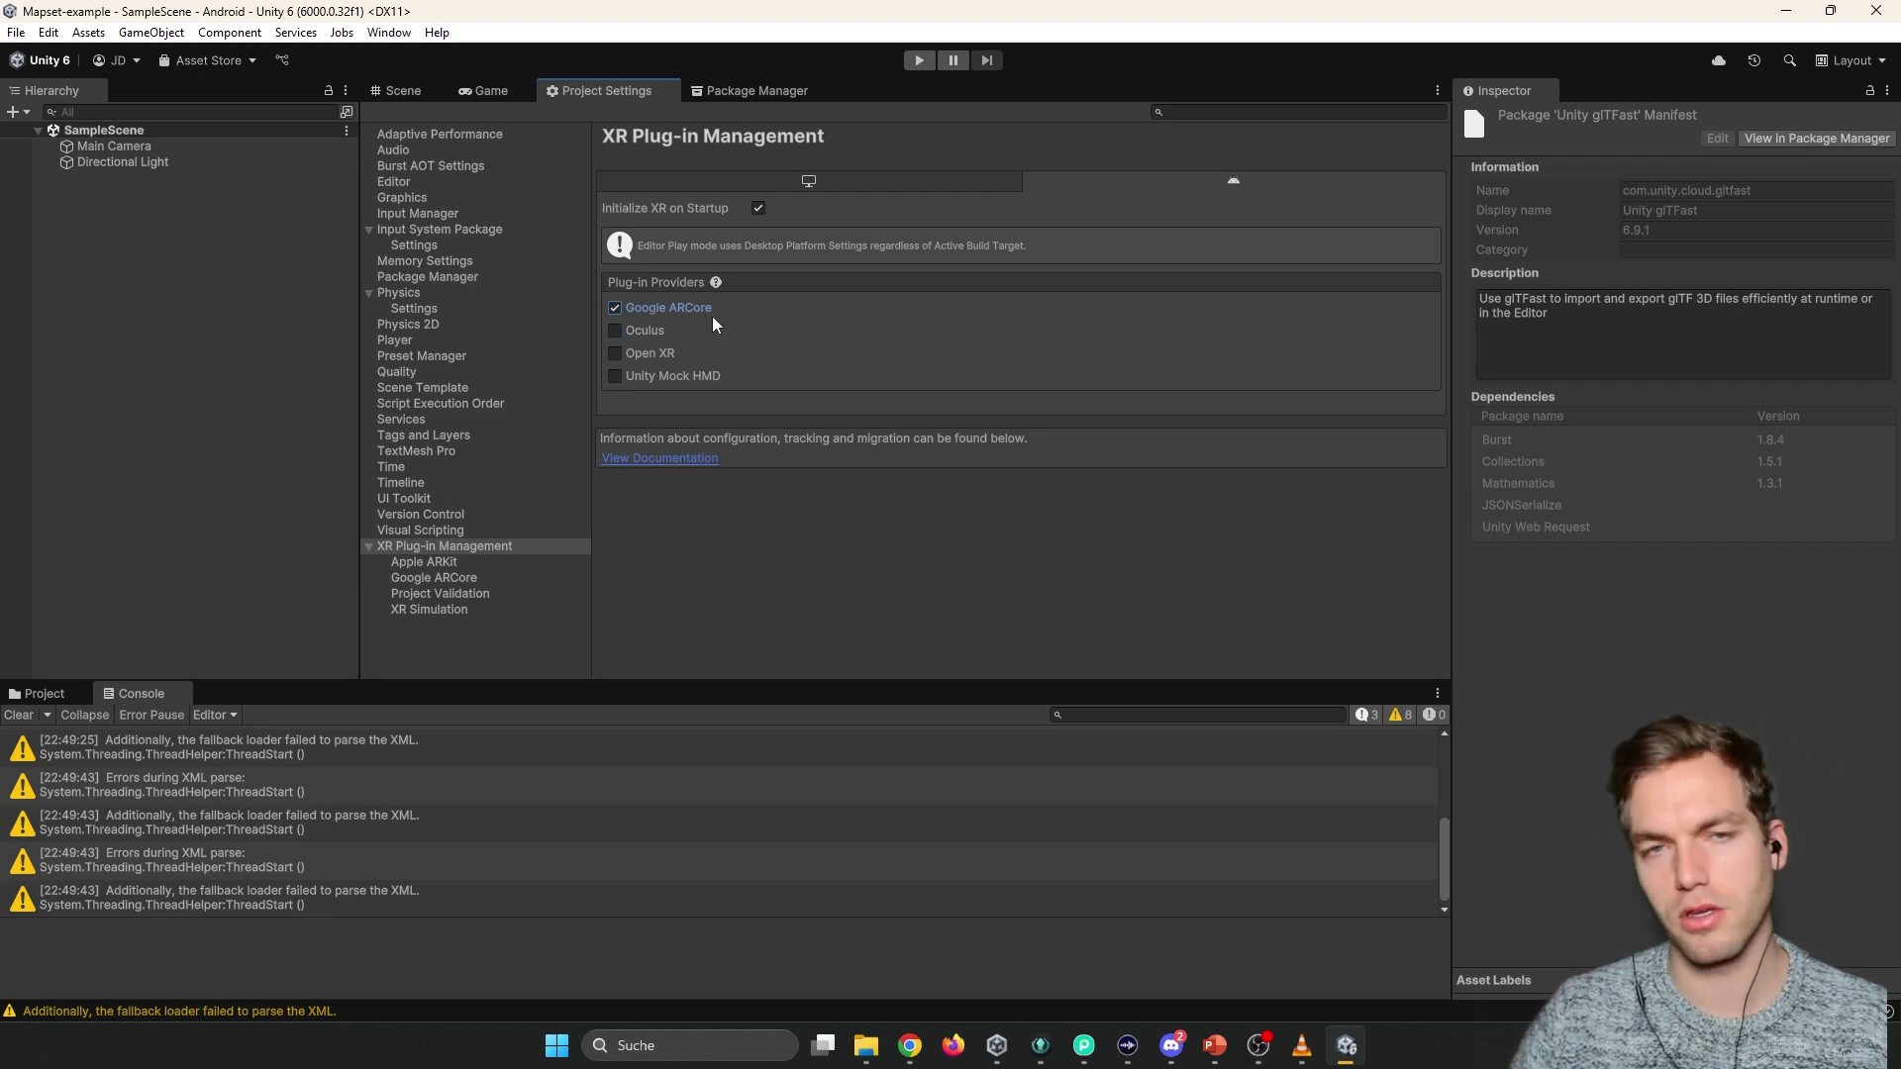
Scroll the docs to Add credentials and open the MultiSet portal's Credentials page.
key(alt+Tab)
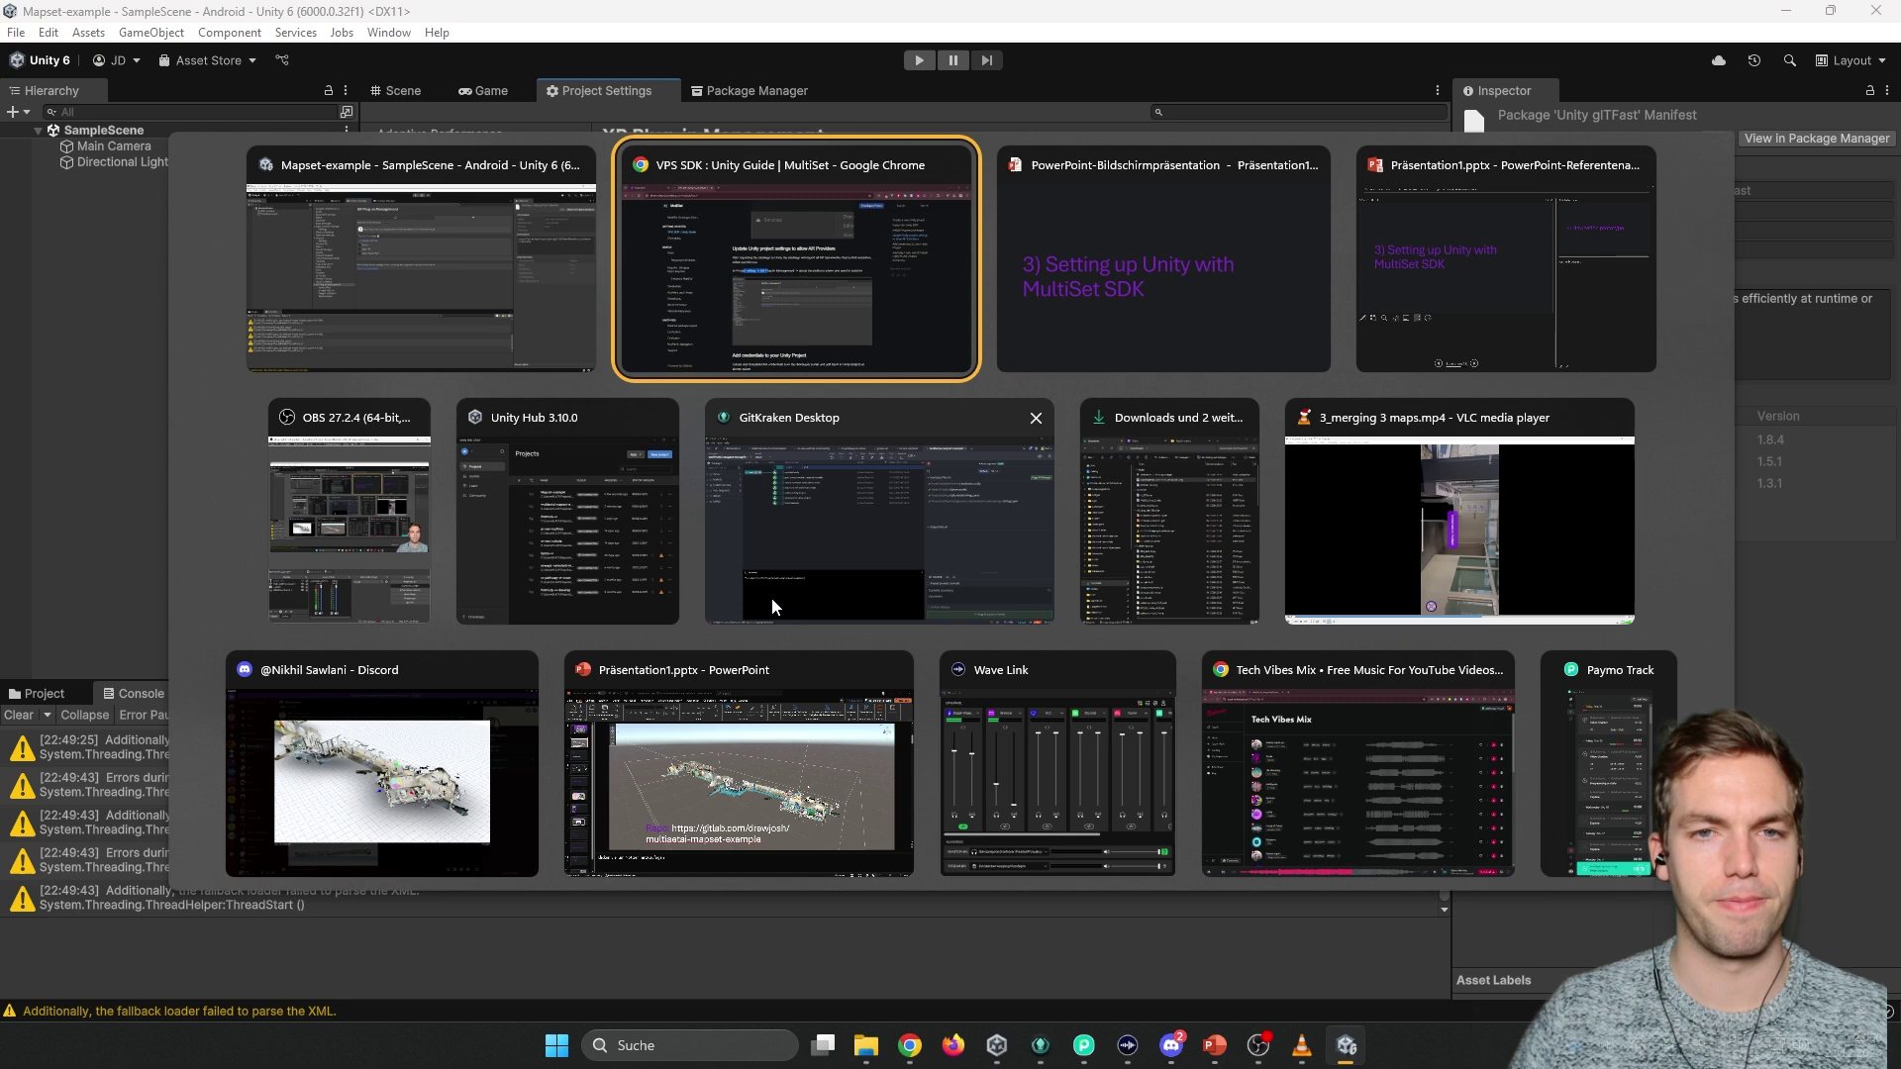
scroll(773, 591, down, 6)
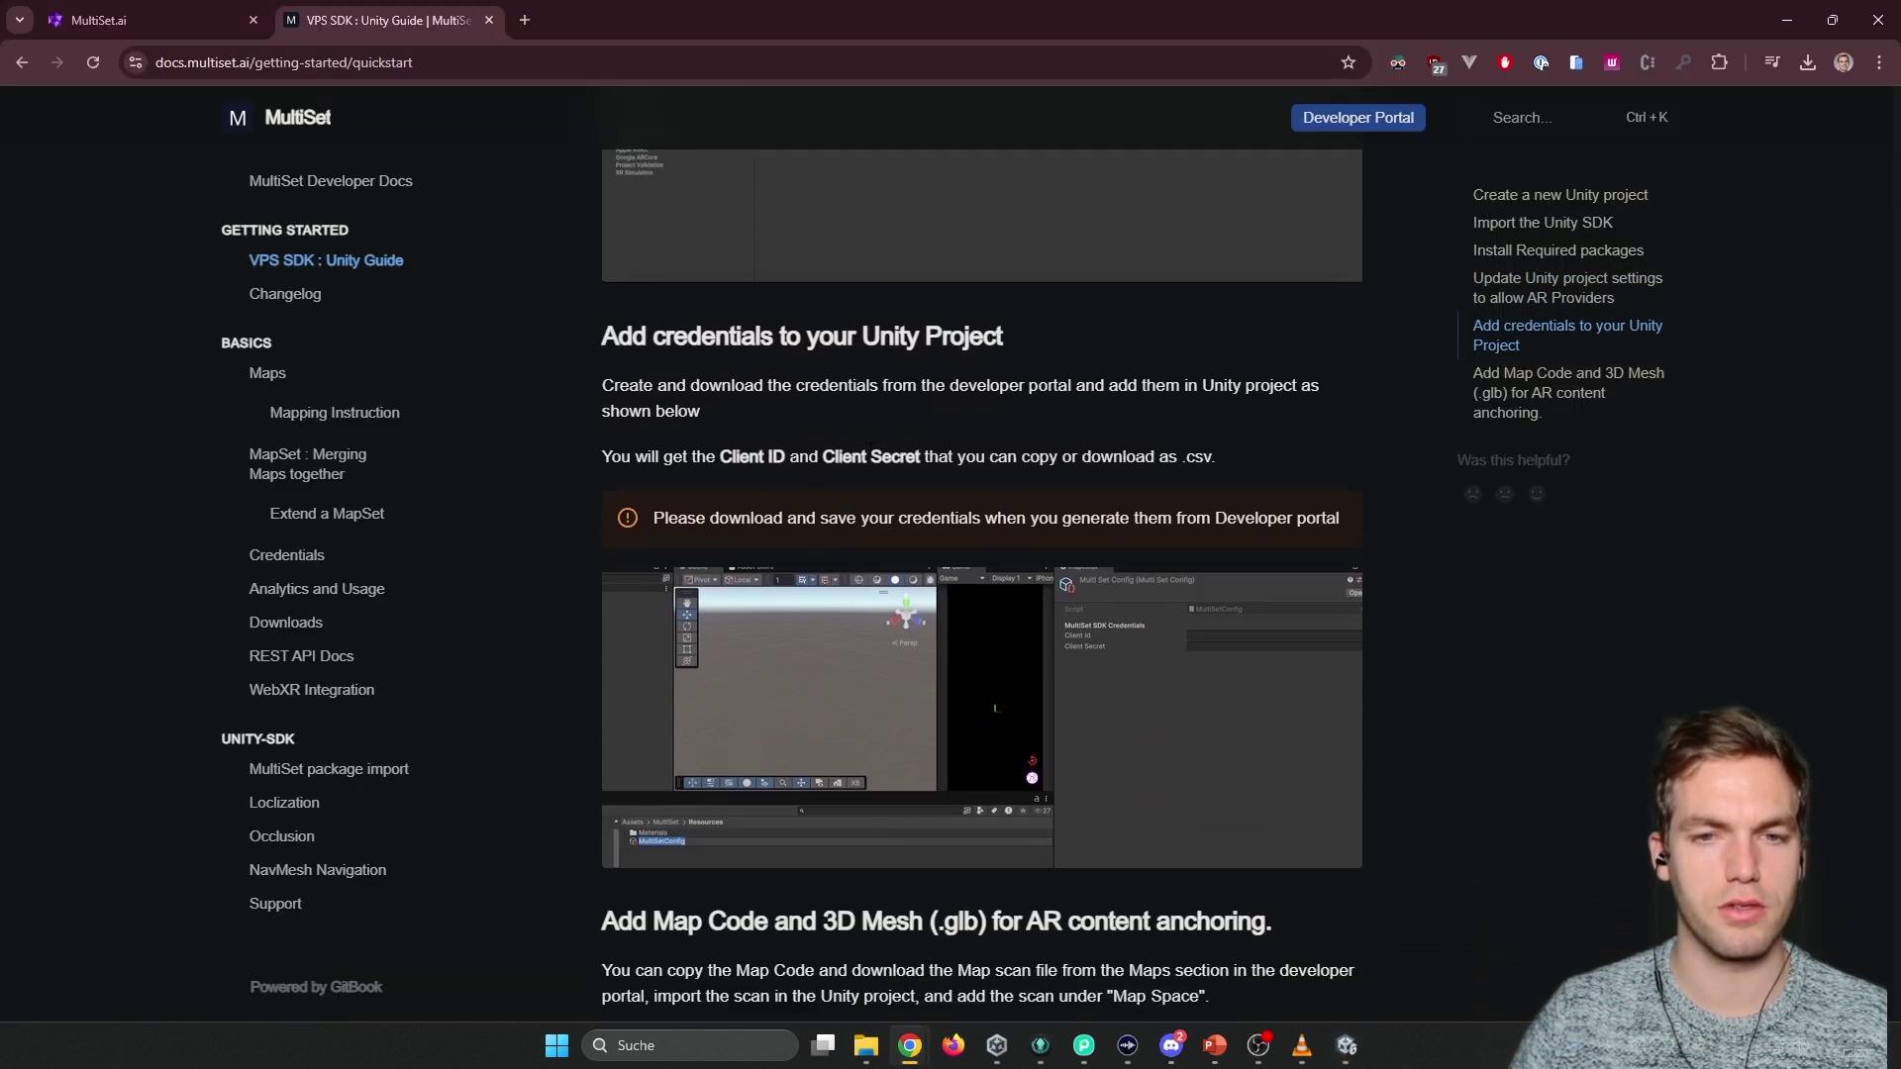
click(188, 21)
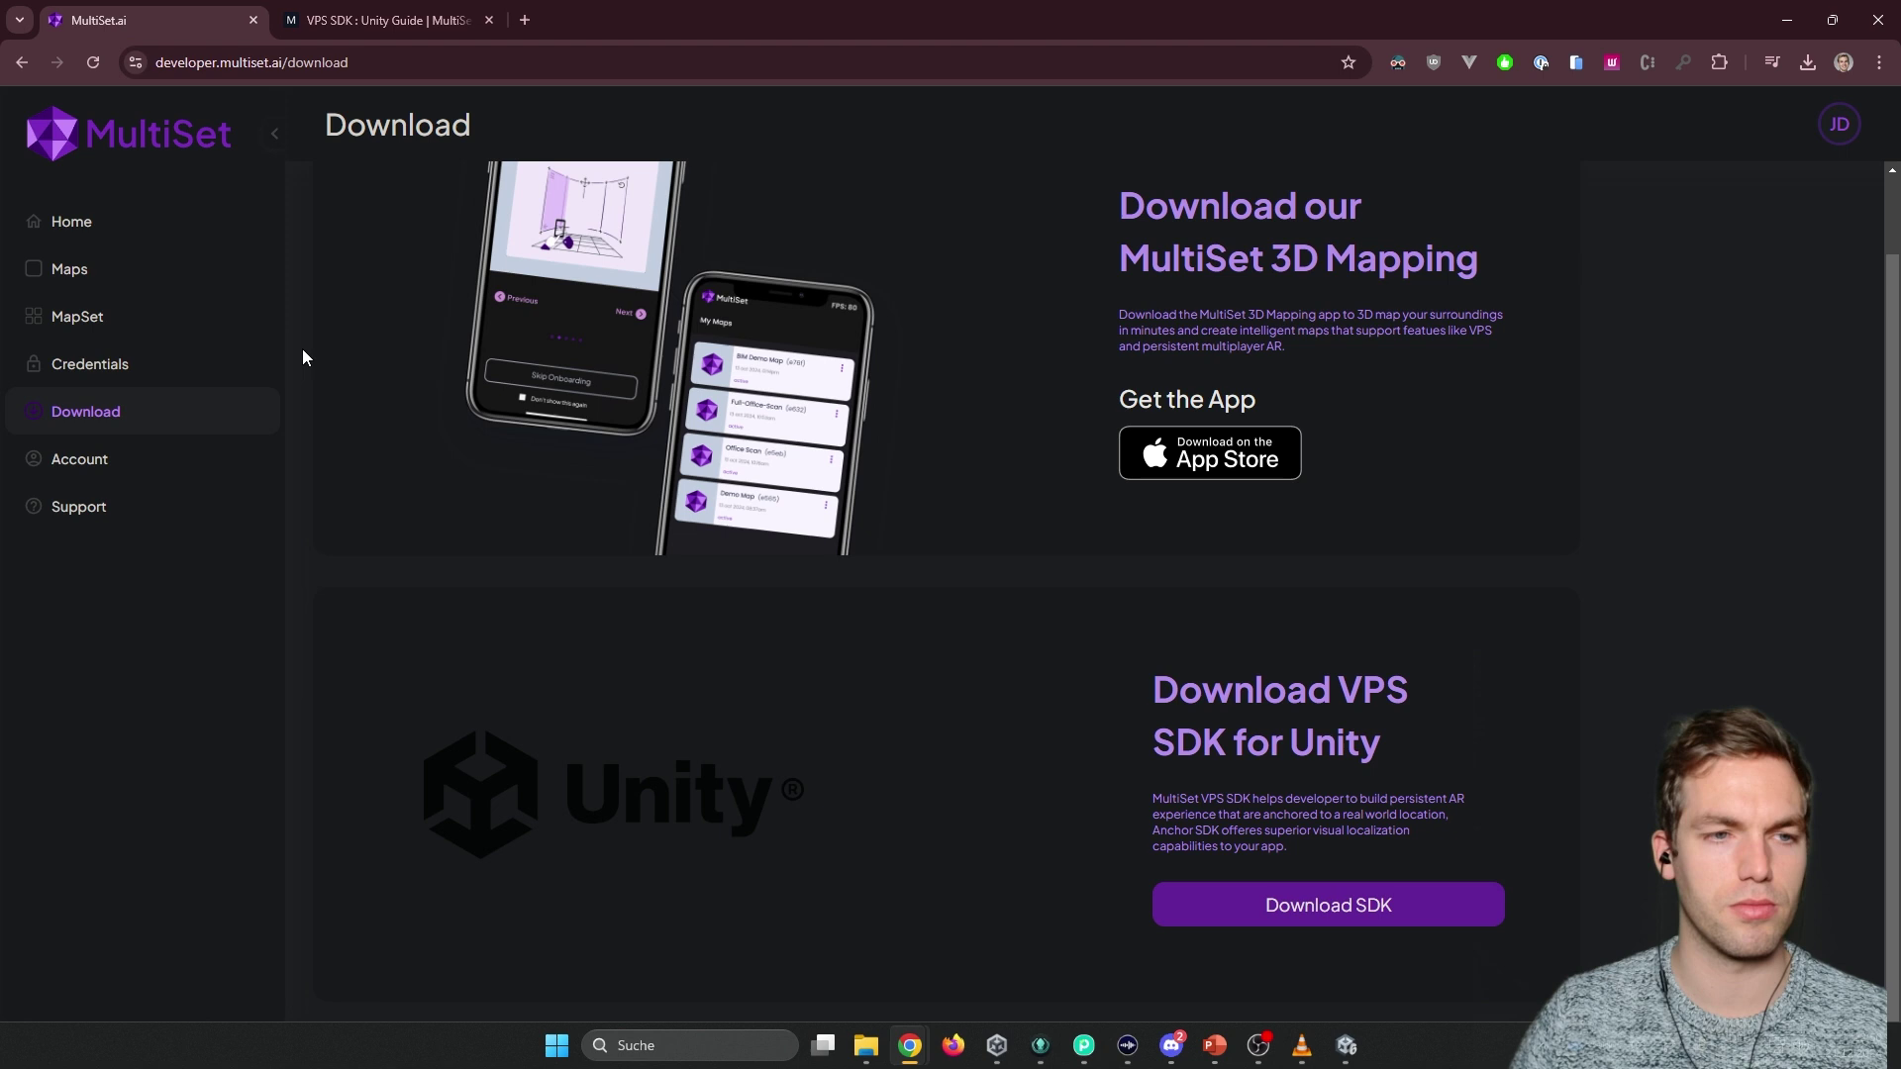
click(268, 363)
Delete the old test credential and create a new 'Video MapSet' client credential.
click(1027, 309)
click(1752, 209)
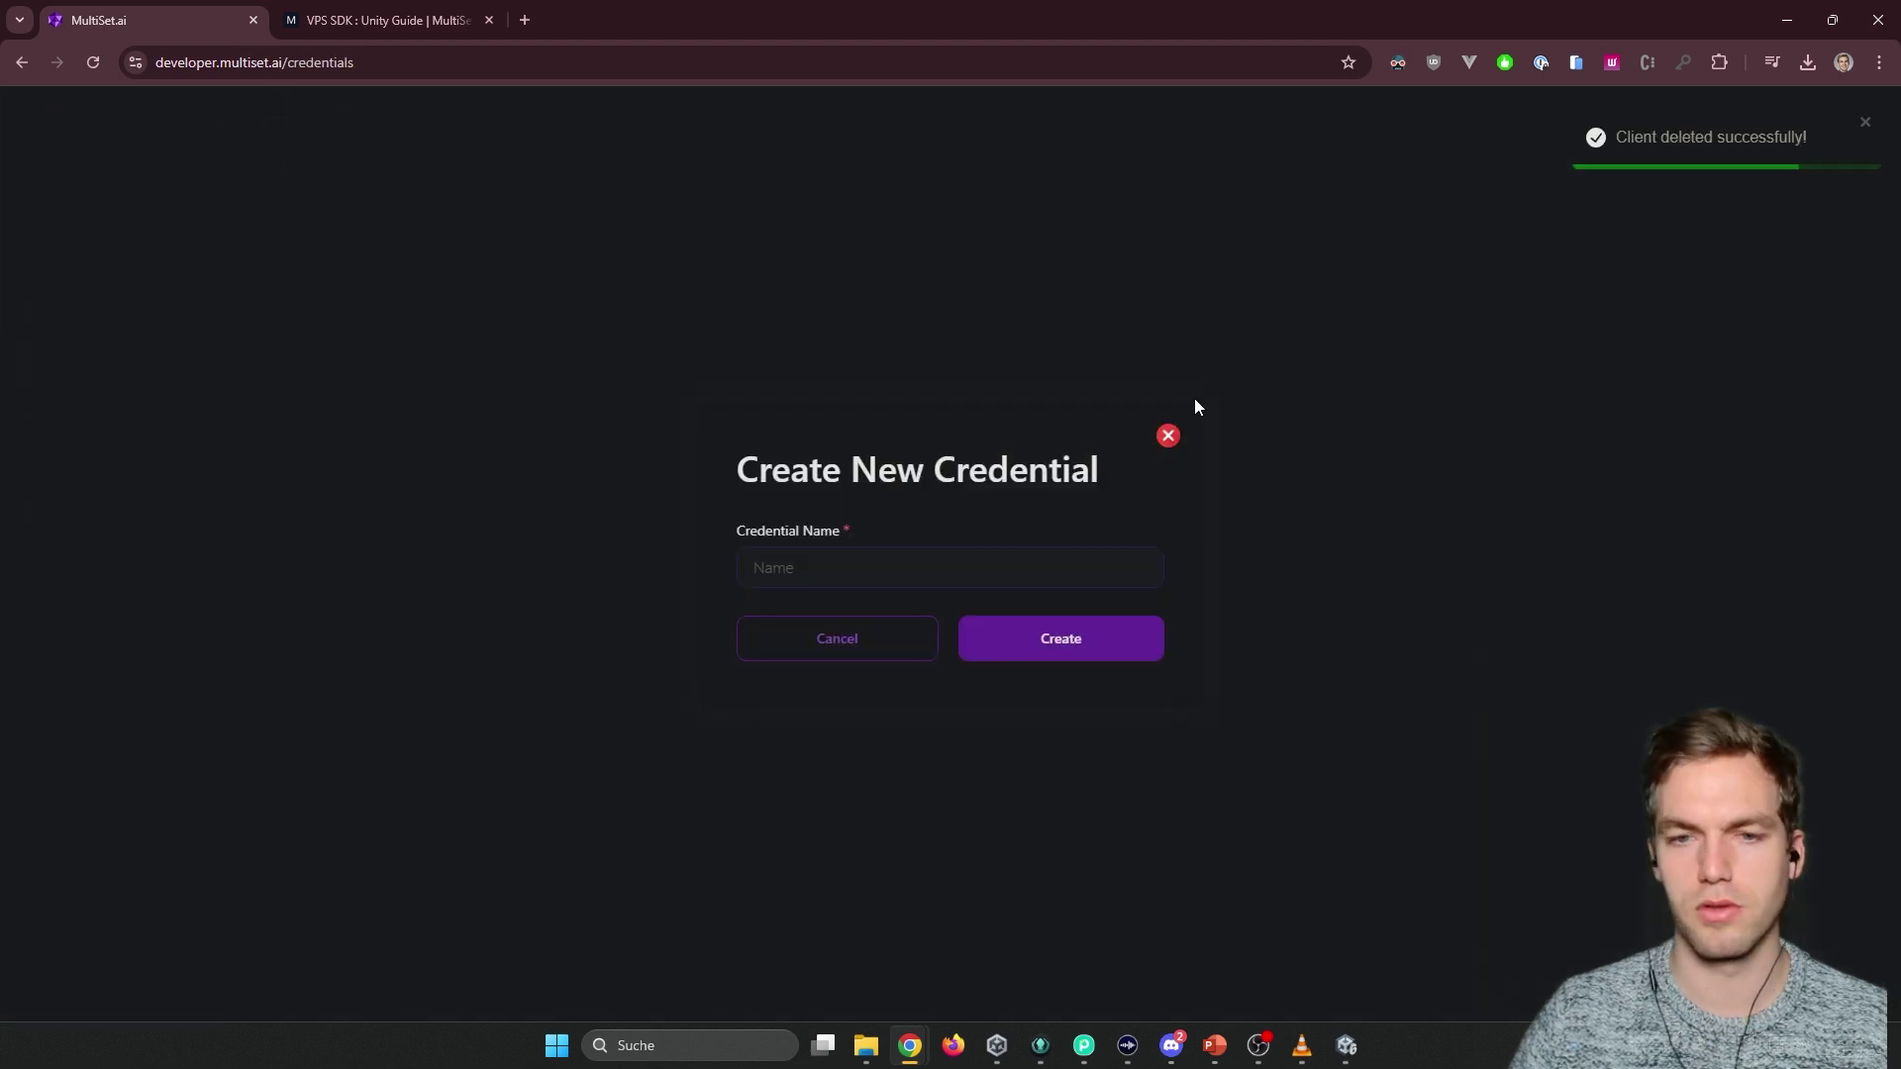
click(839, 576)
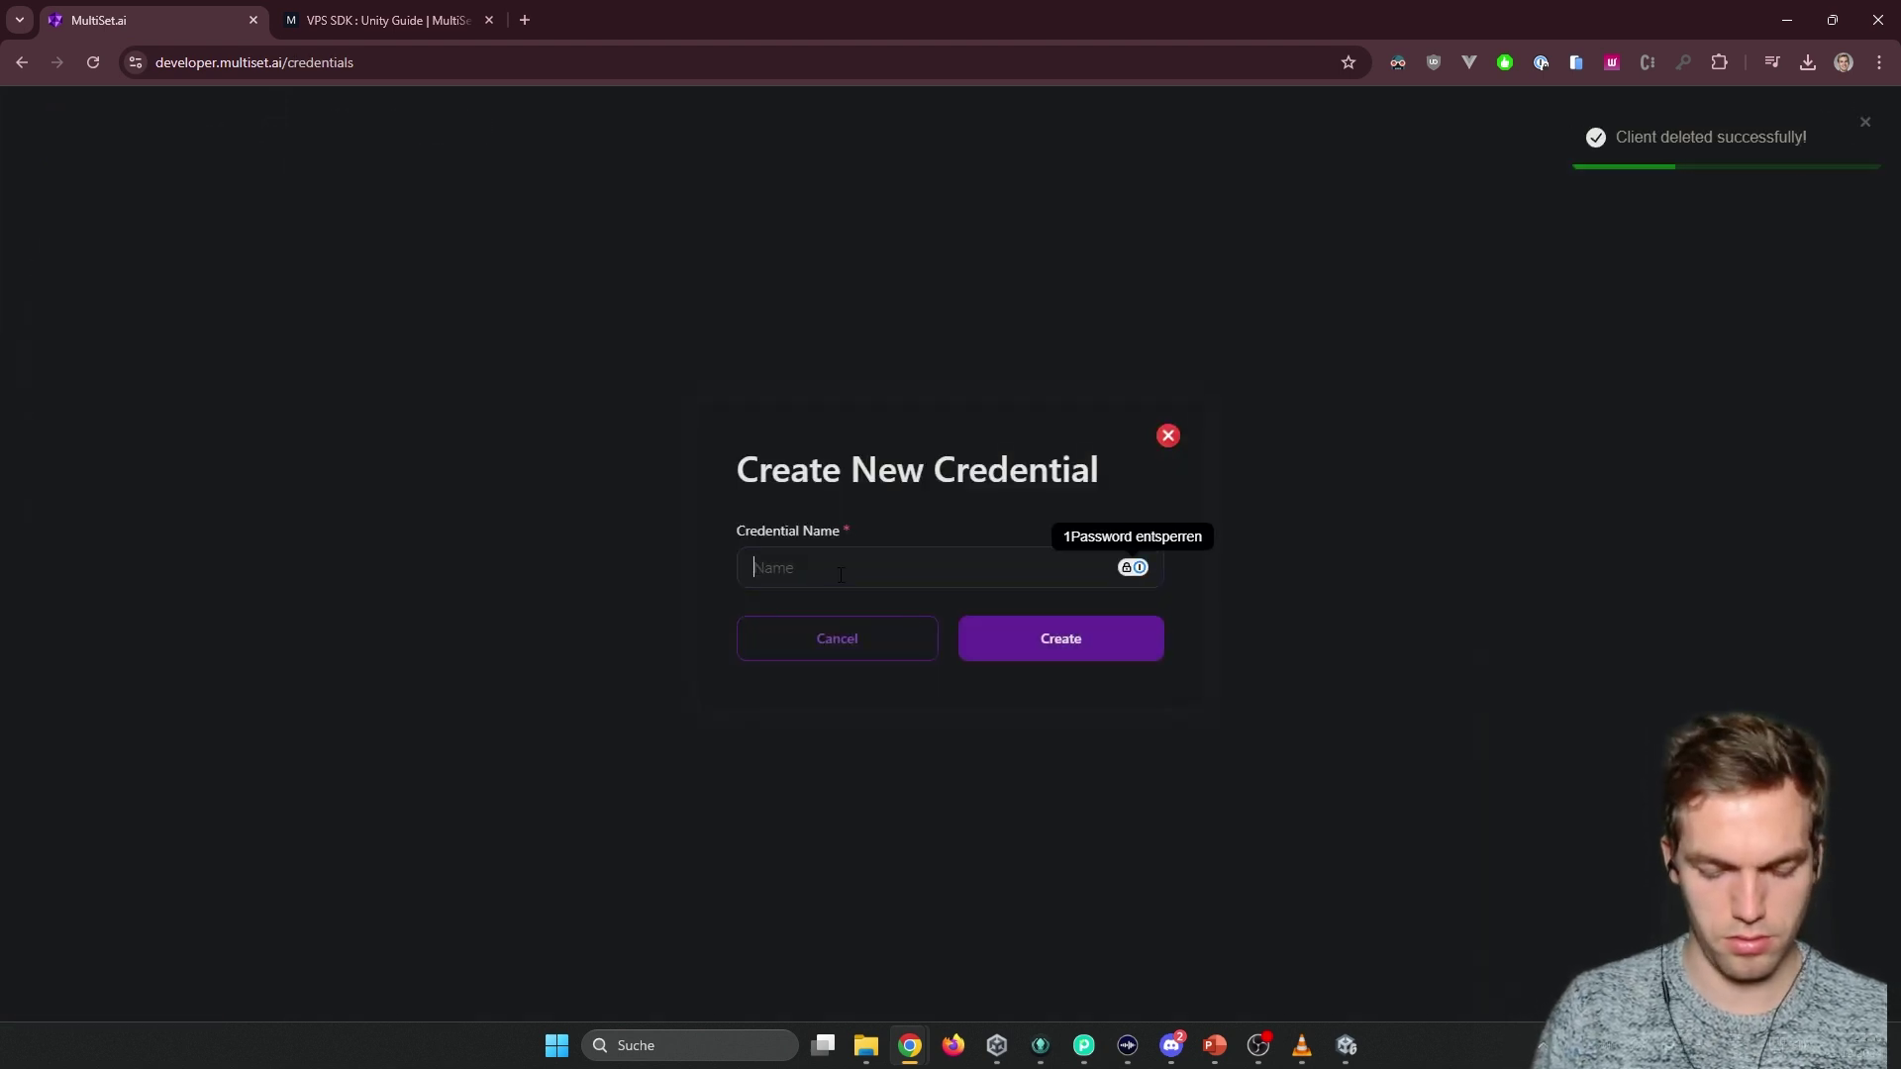
text(VIdeo)
key(BackSpace)
key(BackSpace)
key(BackSpace)
key(BackSpace)
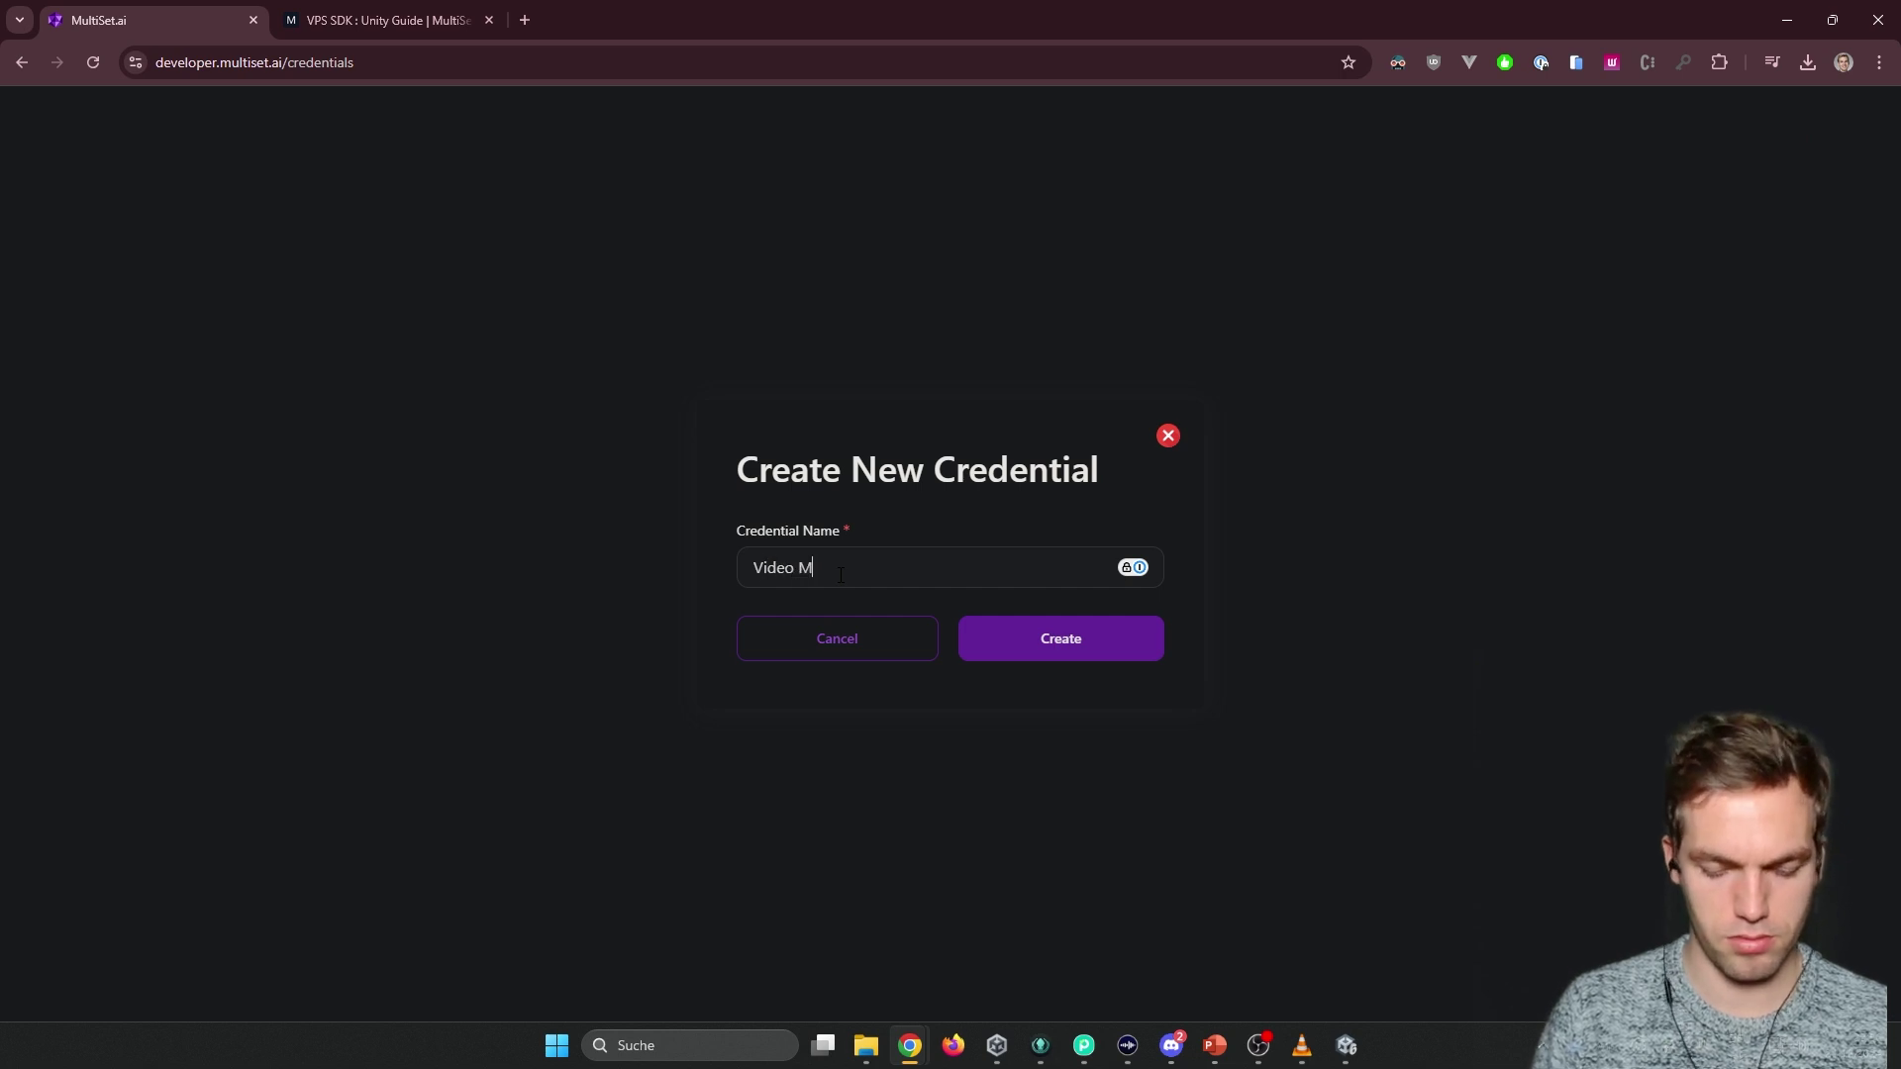
click(1039, 648)
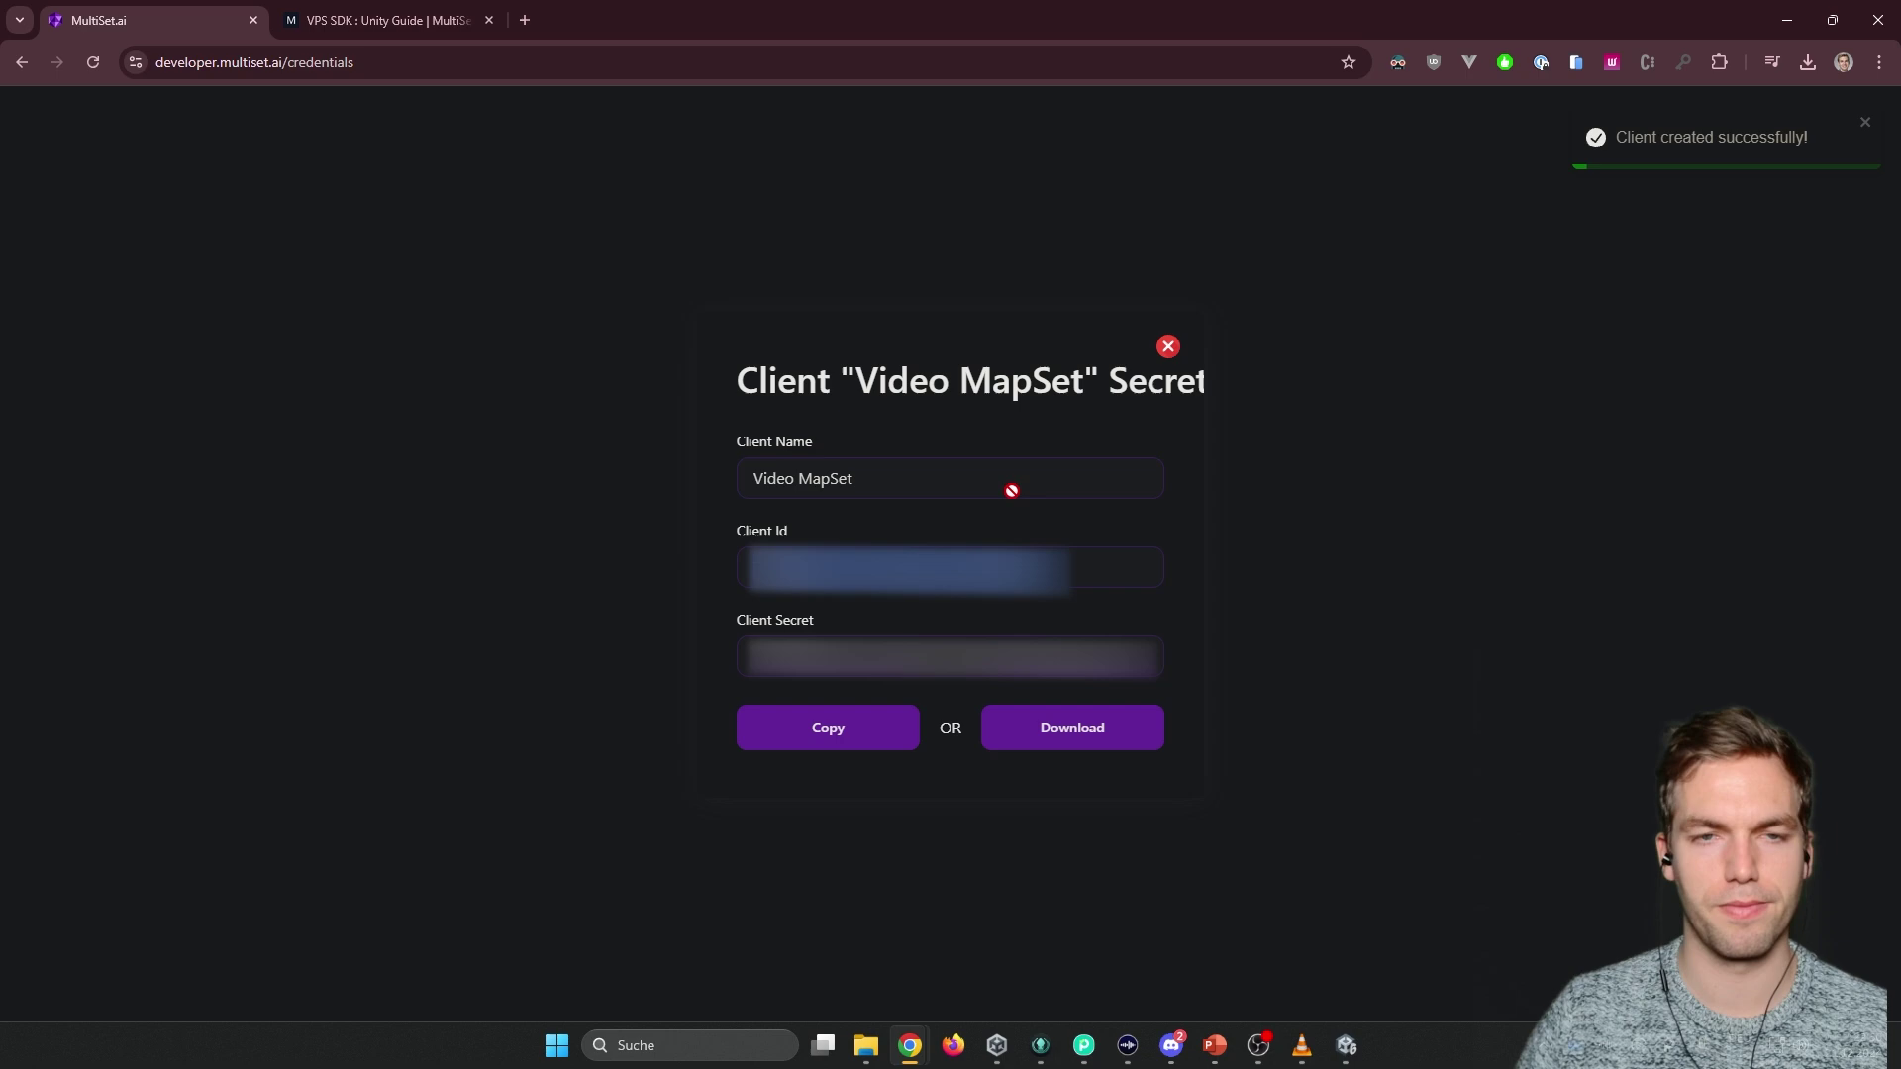
key(alt+Tab)
key(alt+Tab)
Browse to Assets > MultiSet > Scenes and open the Localization scene.
key(alt+shift+Tab)
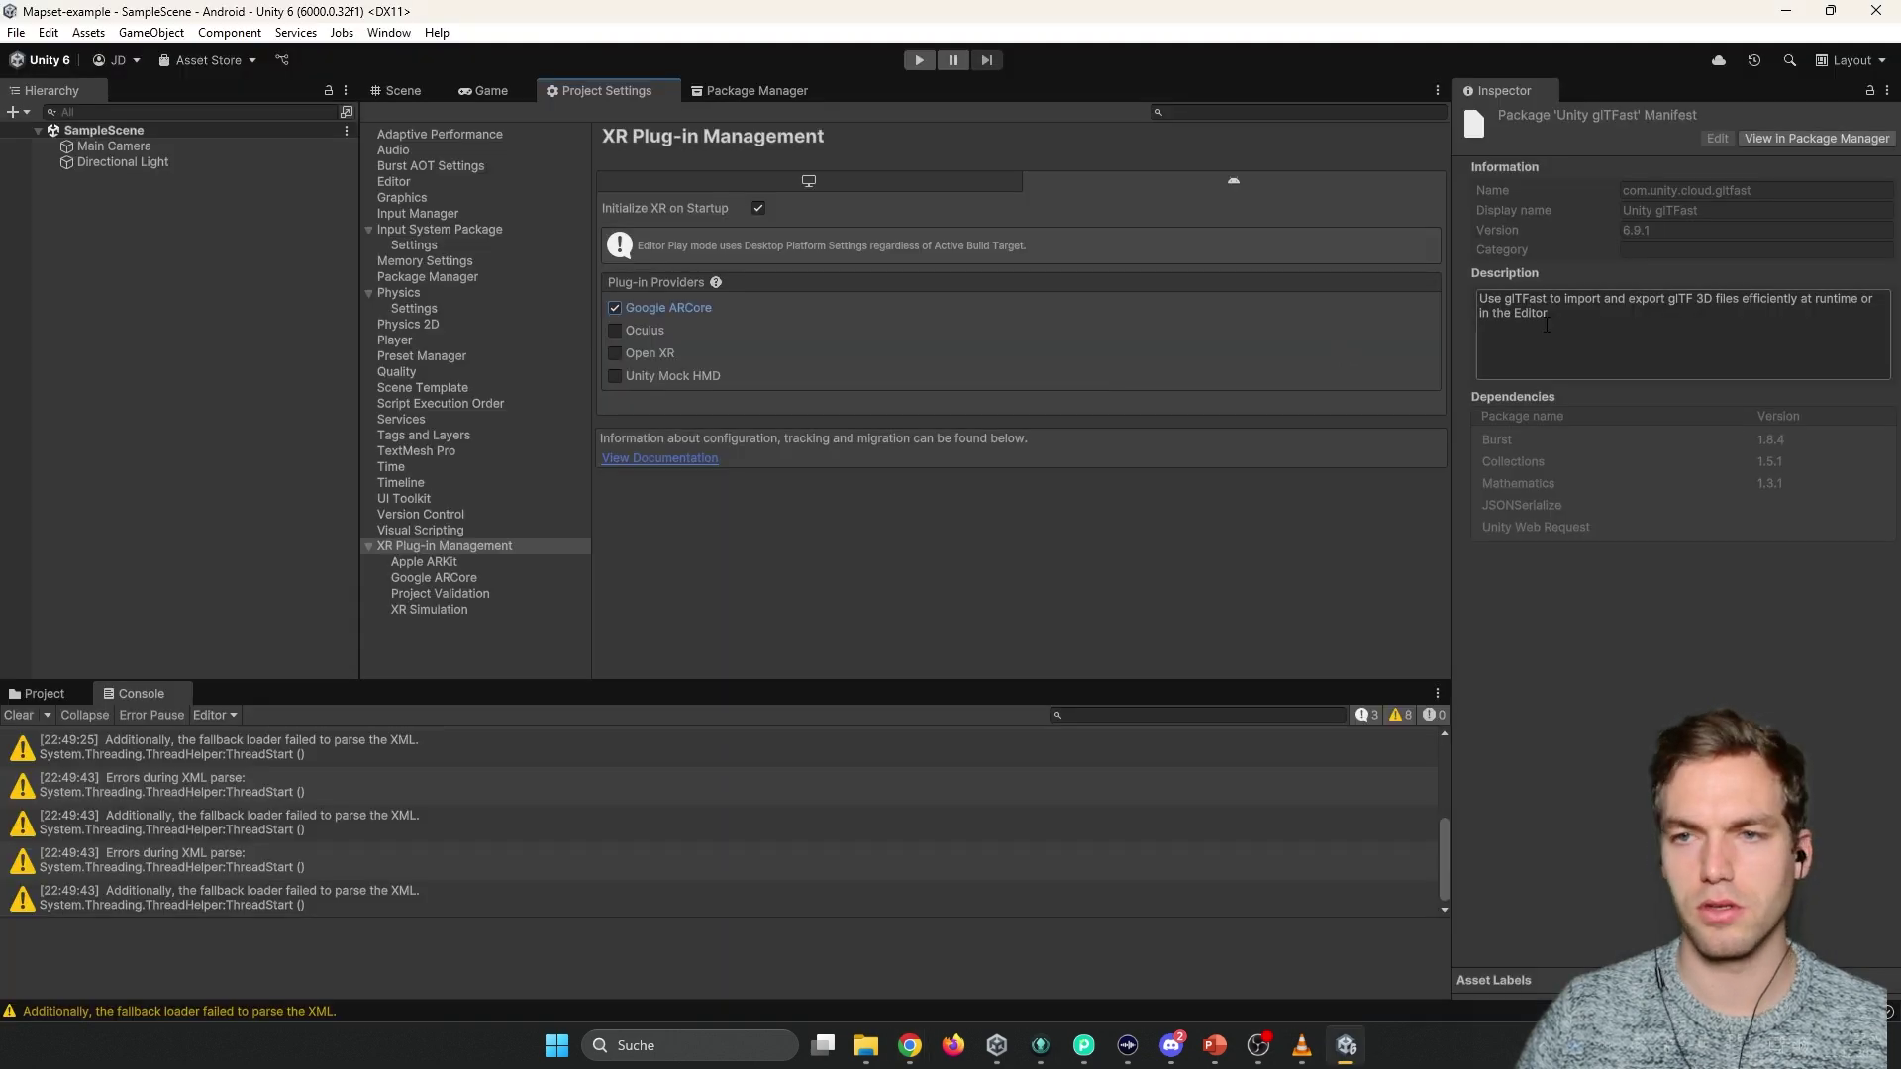
click(400, 90)
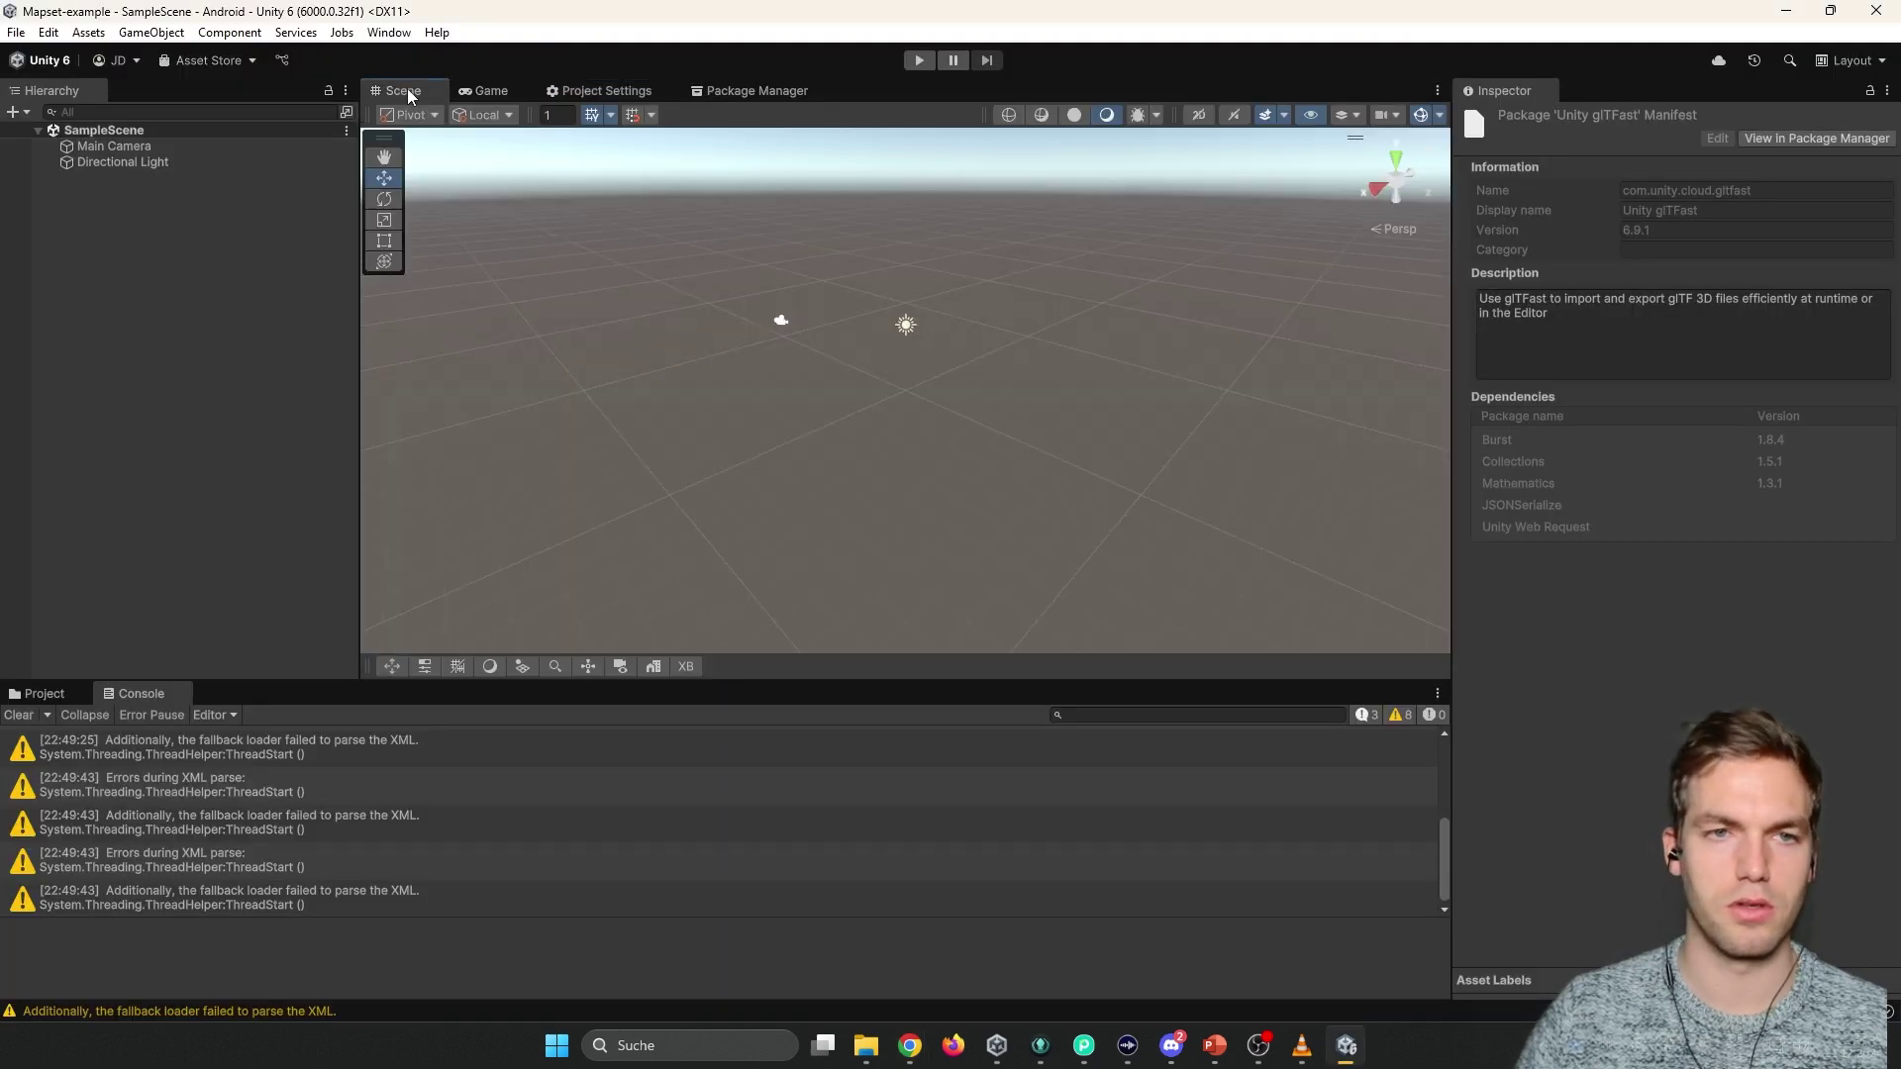
click(595, 92)
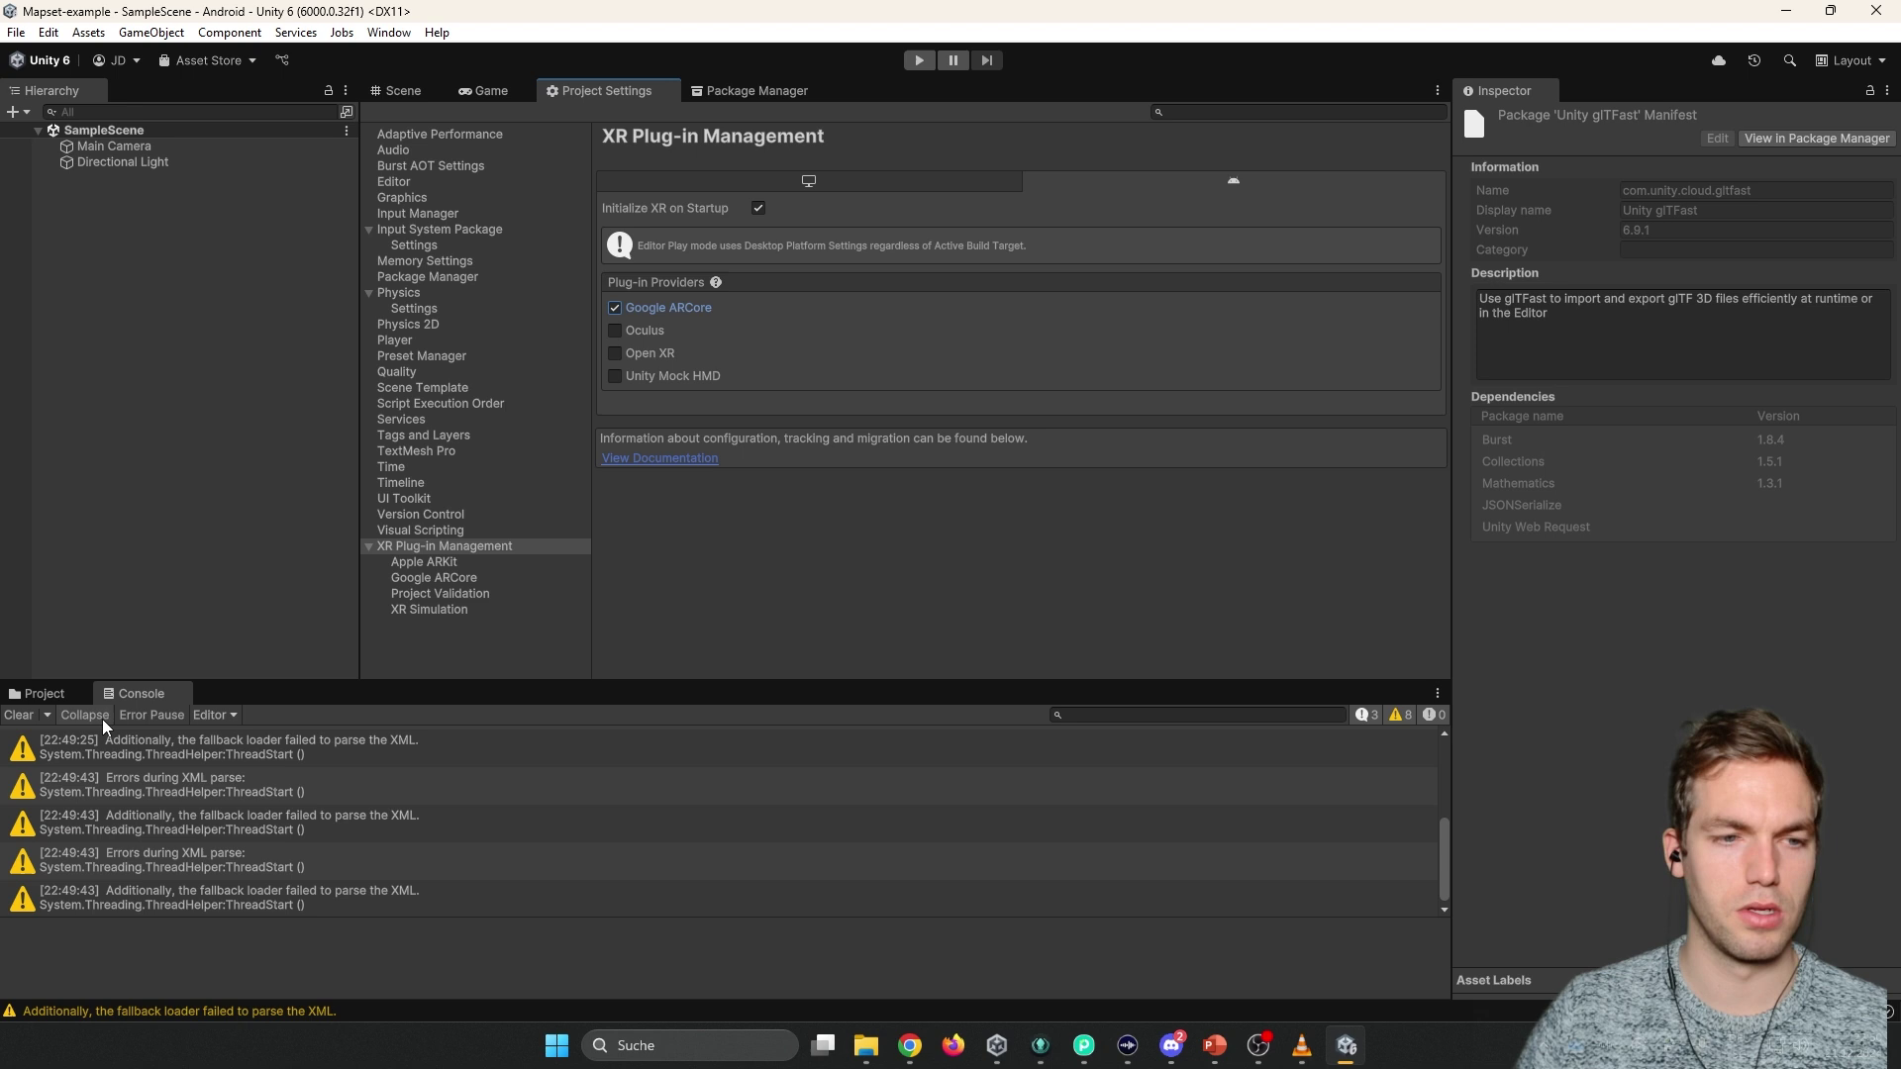
click(69, 693)
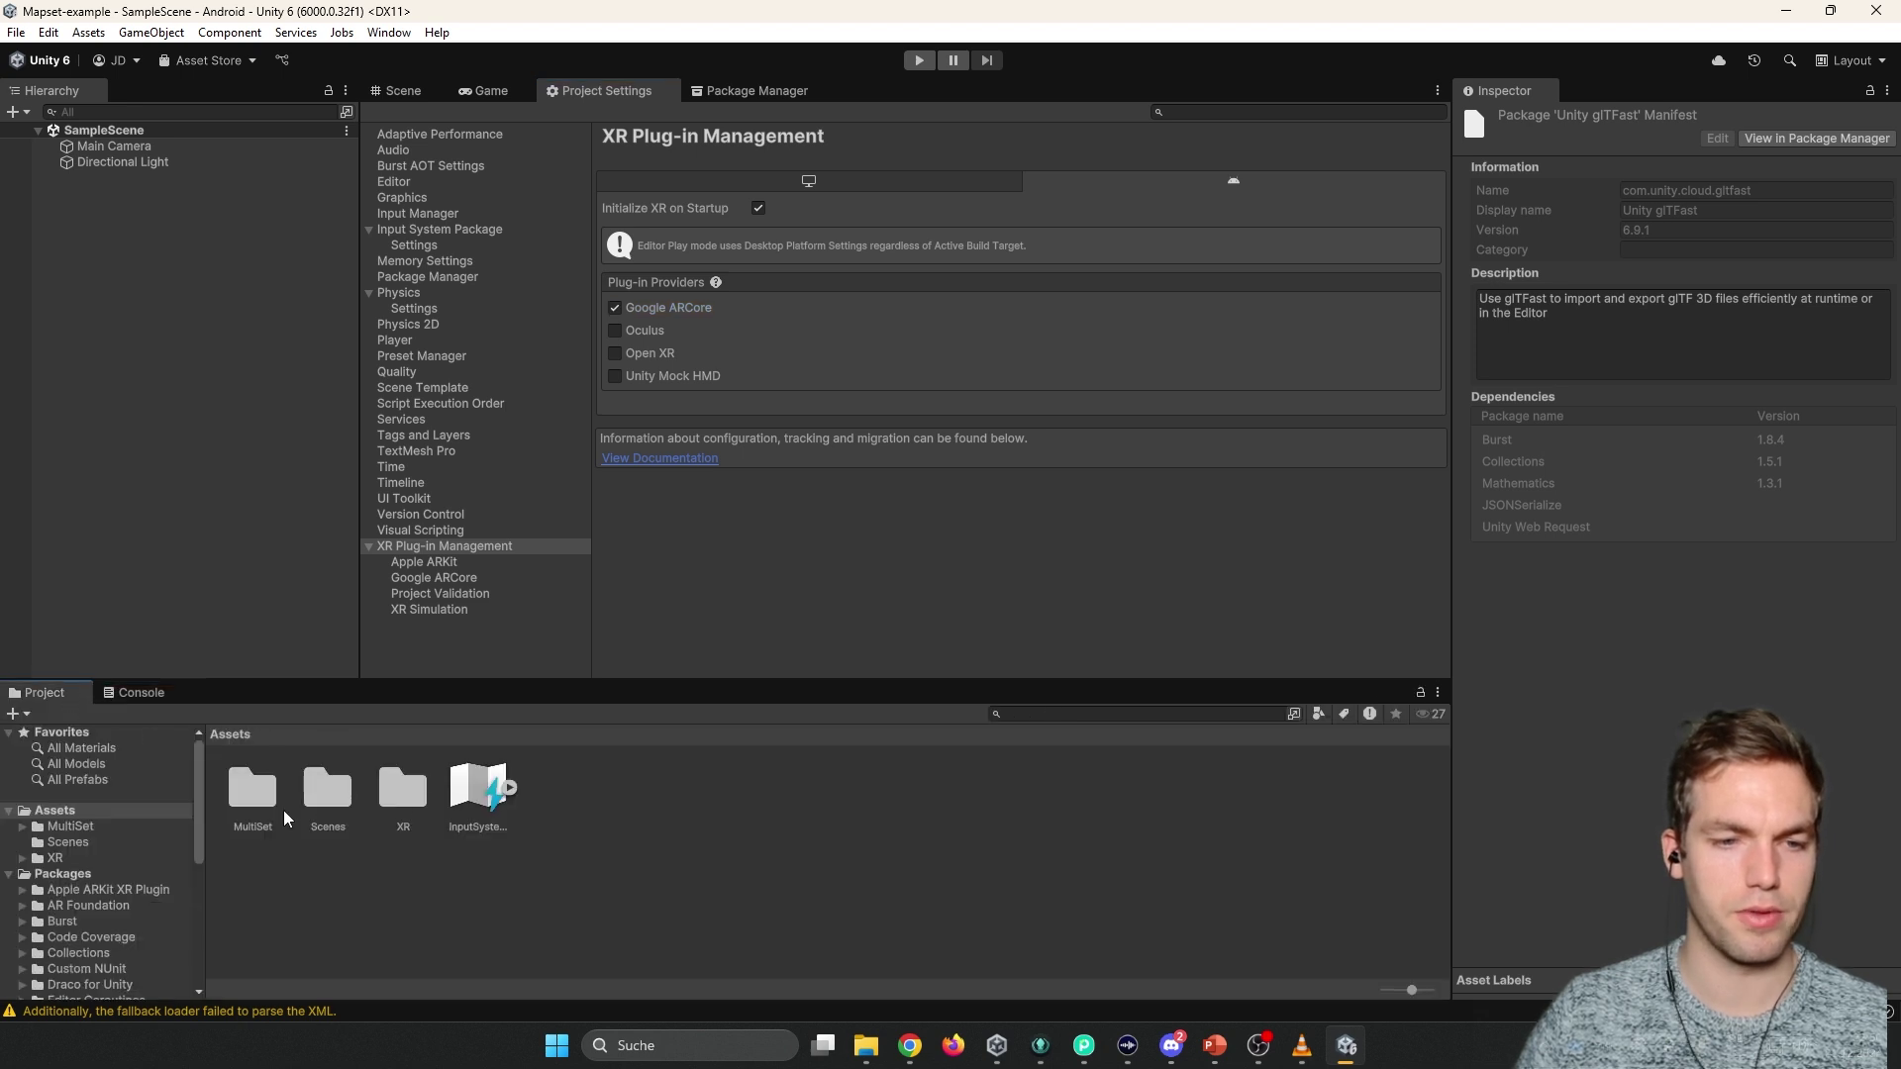
double_click(259, 784)
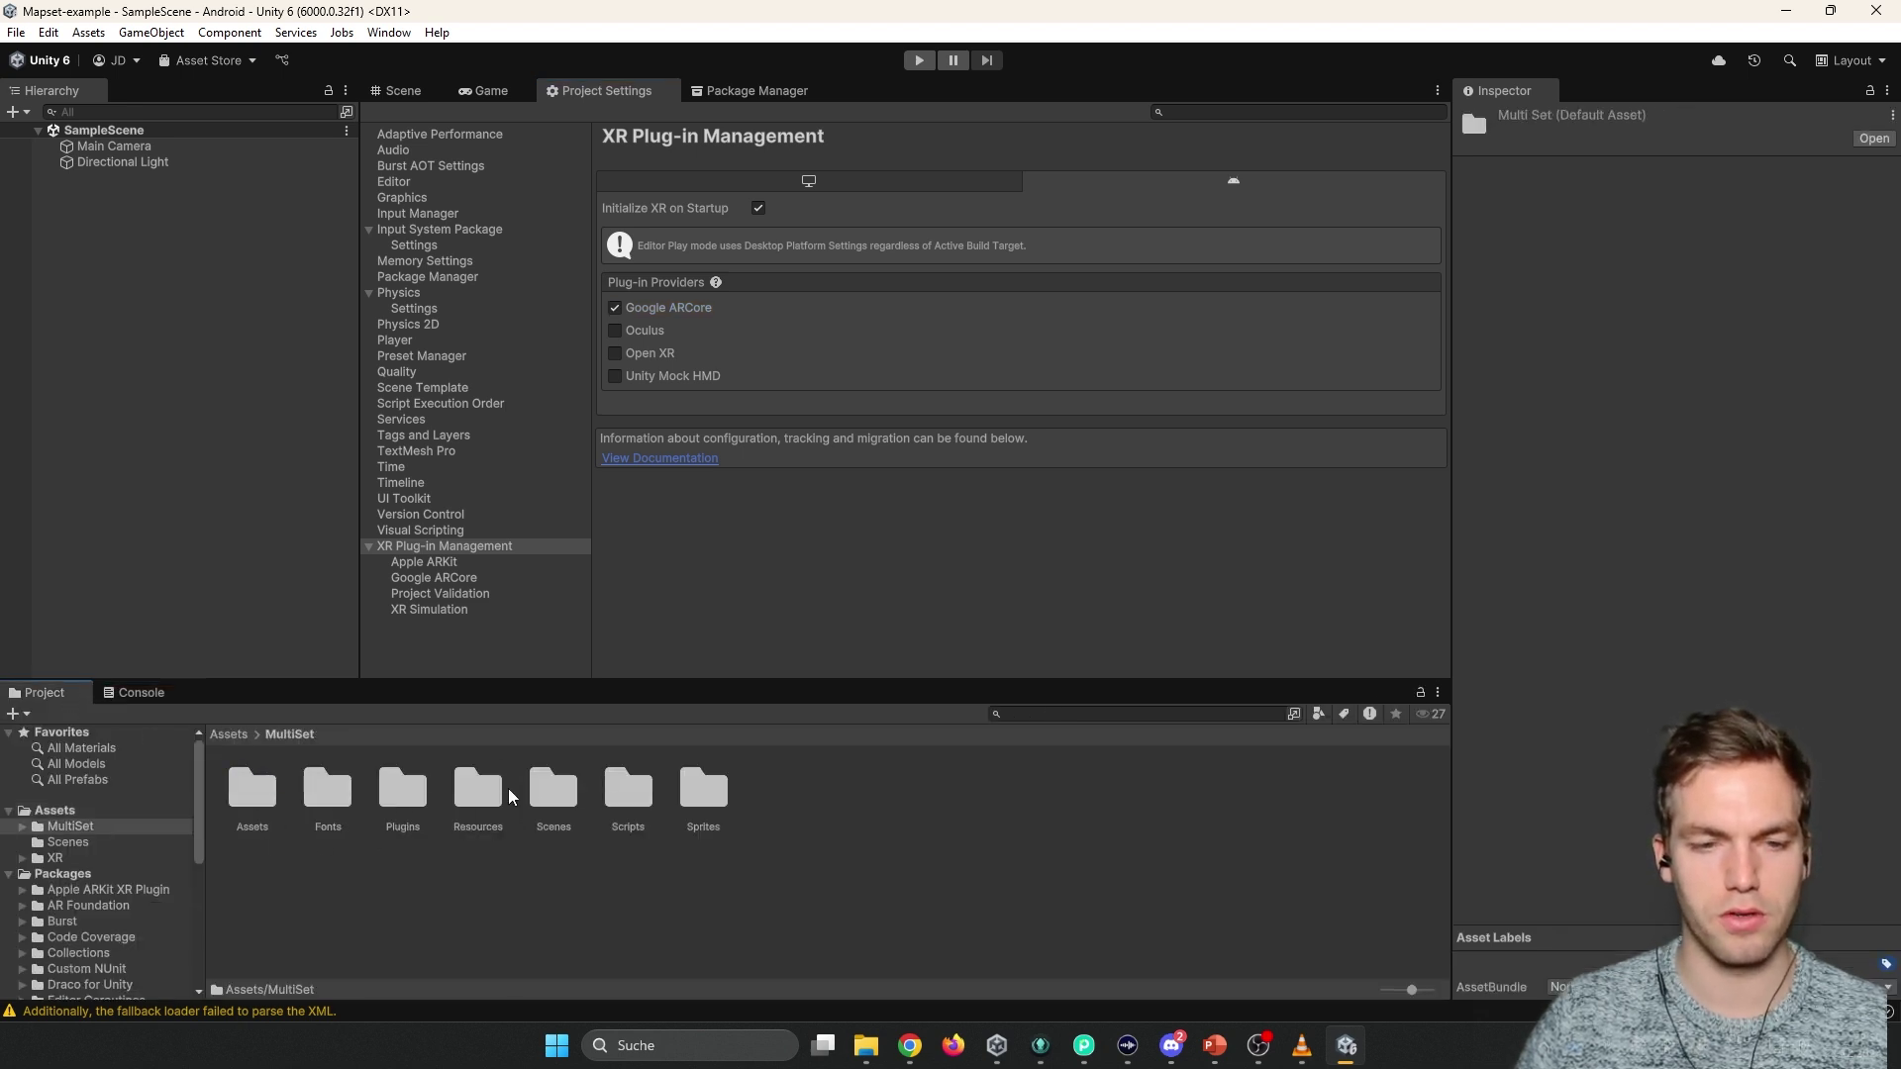
click(248, 807)
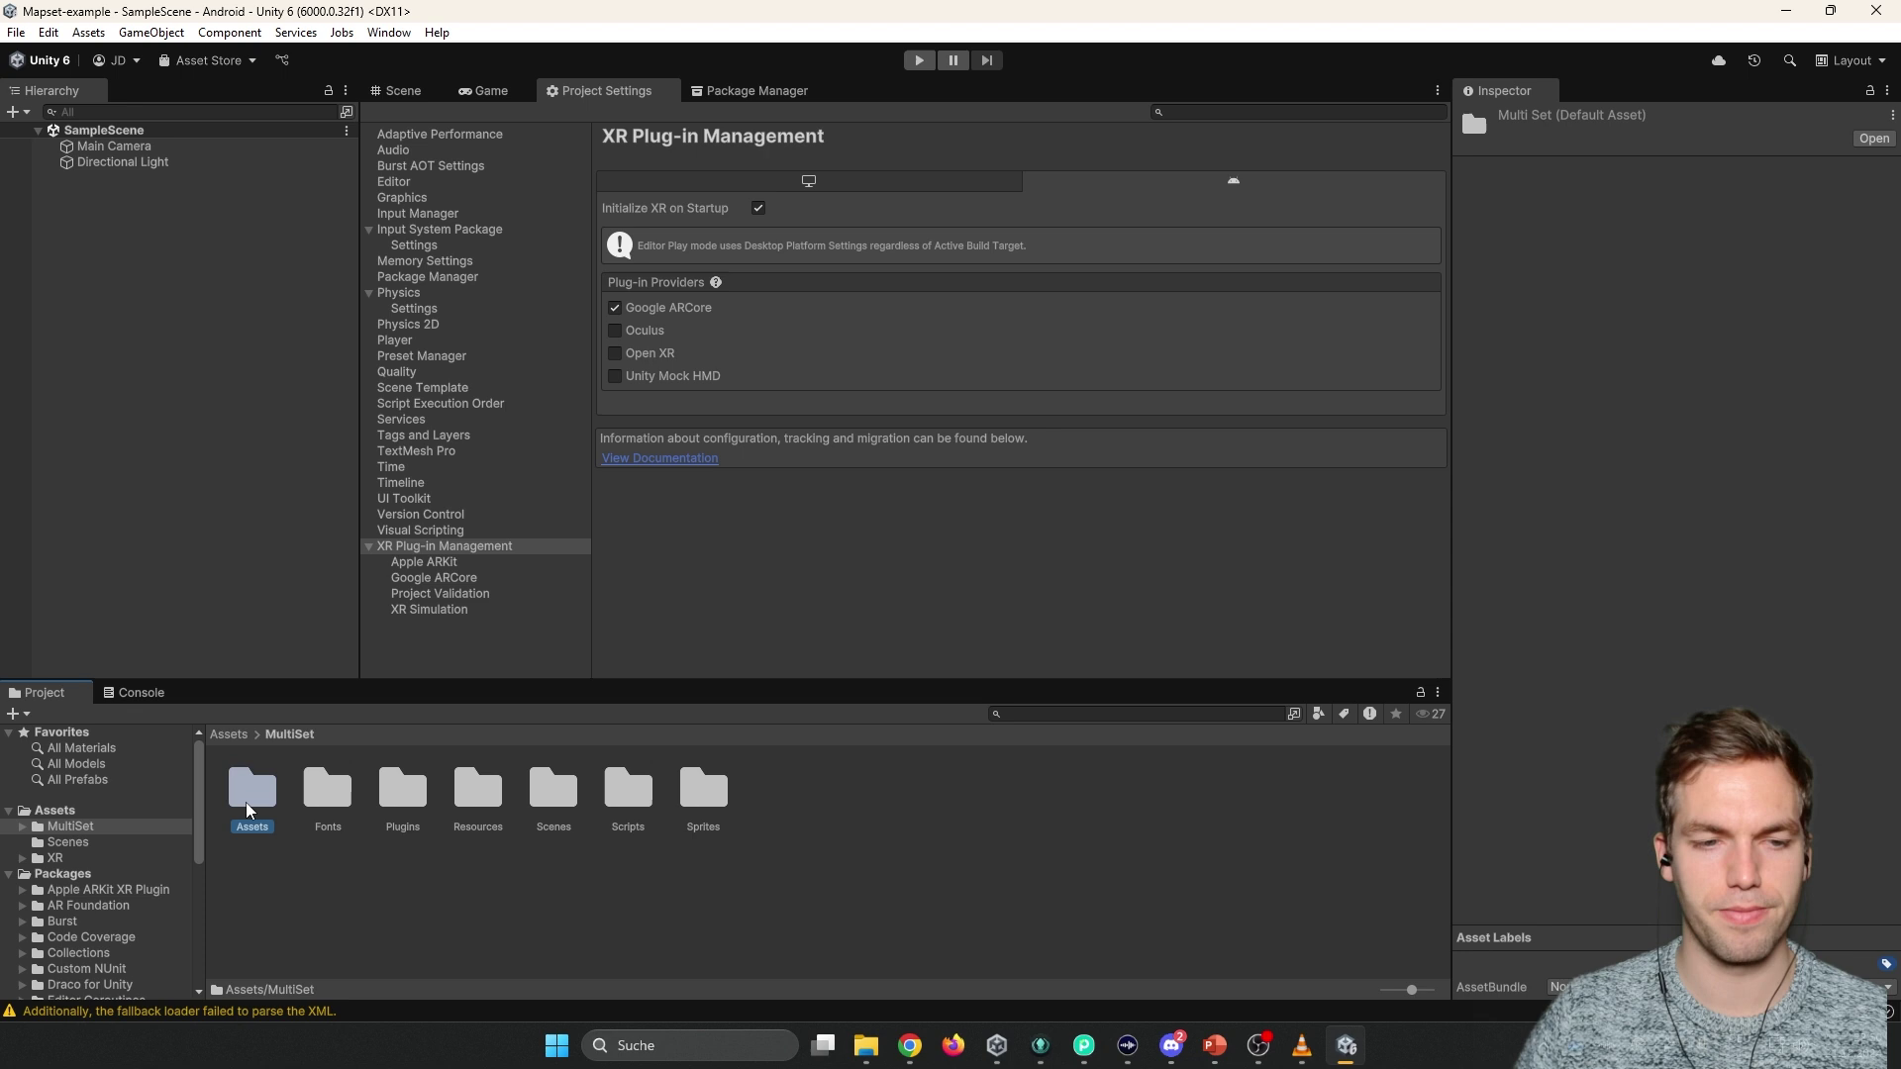
double_click(248, 800)
click(303, 735)
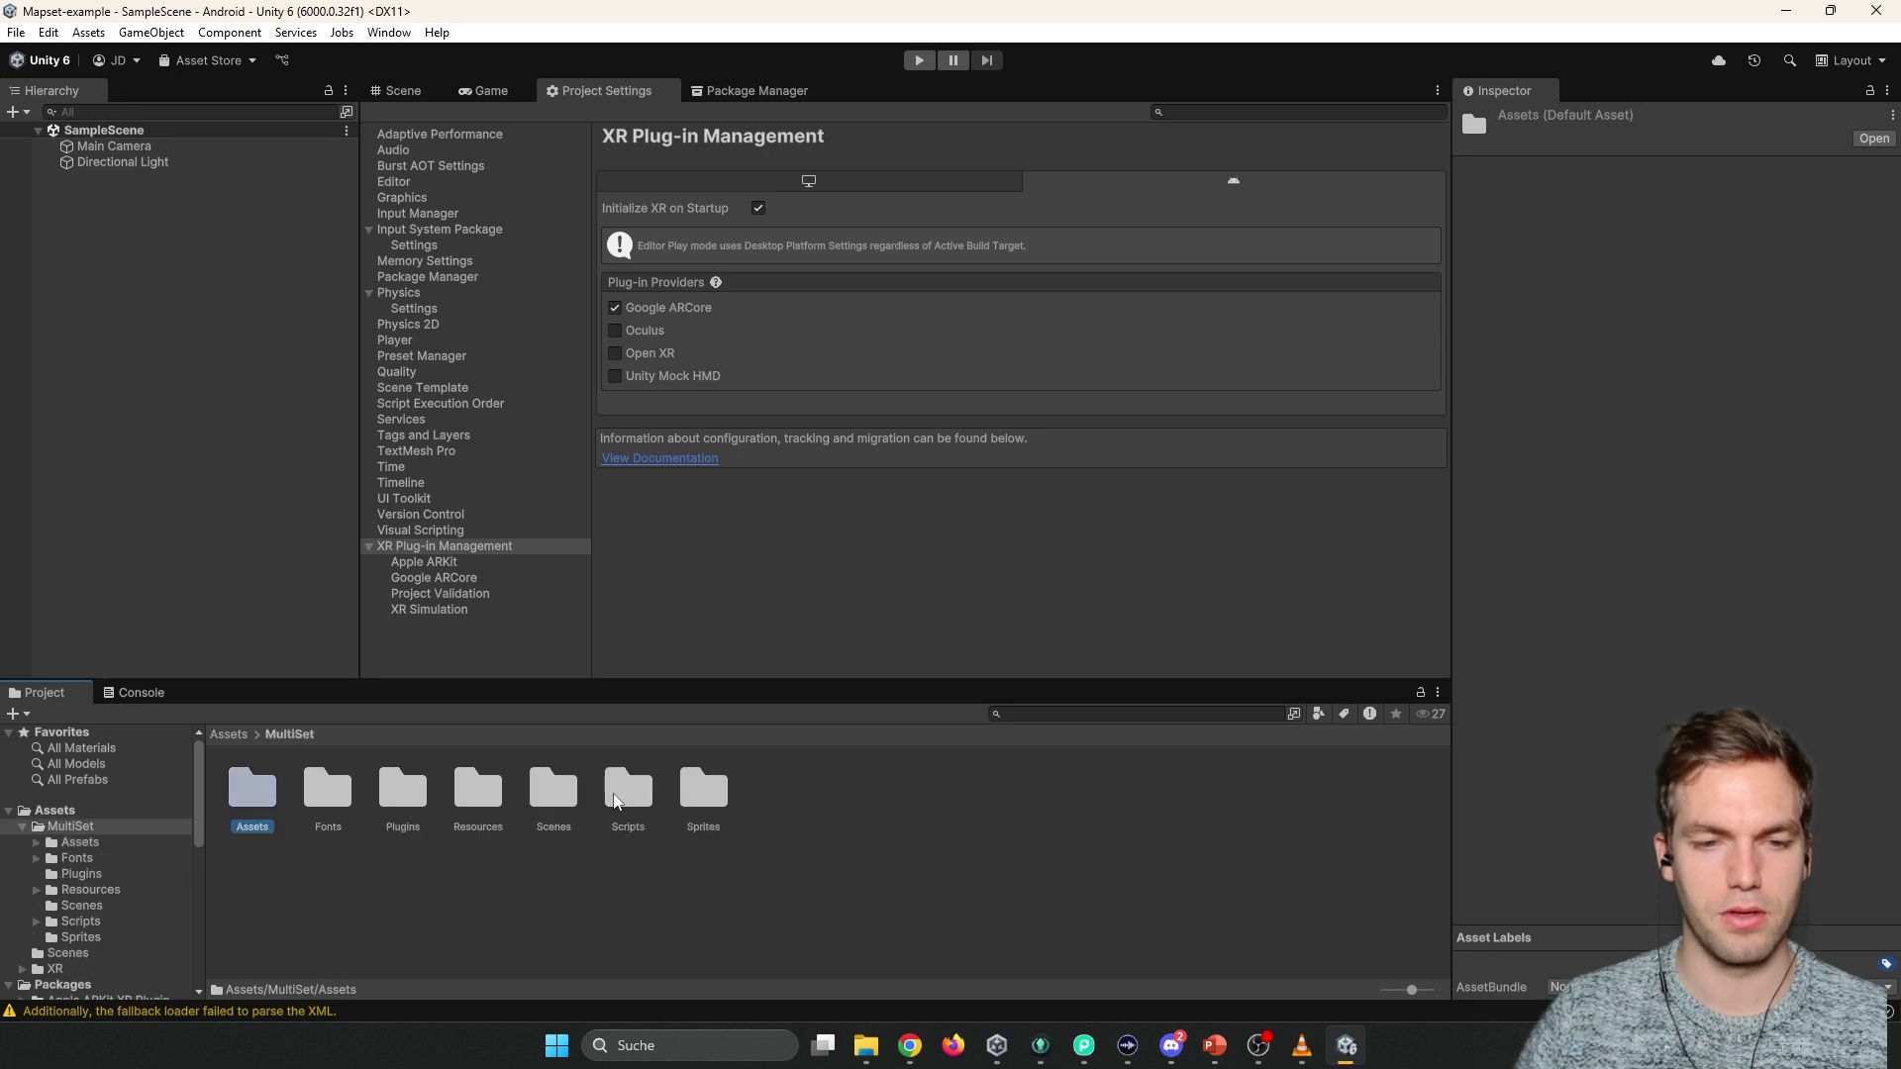
double_click(553, 797)
double_click(265, 792)
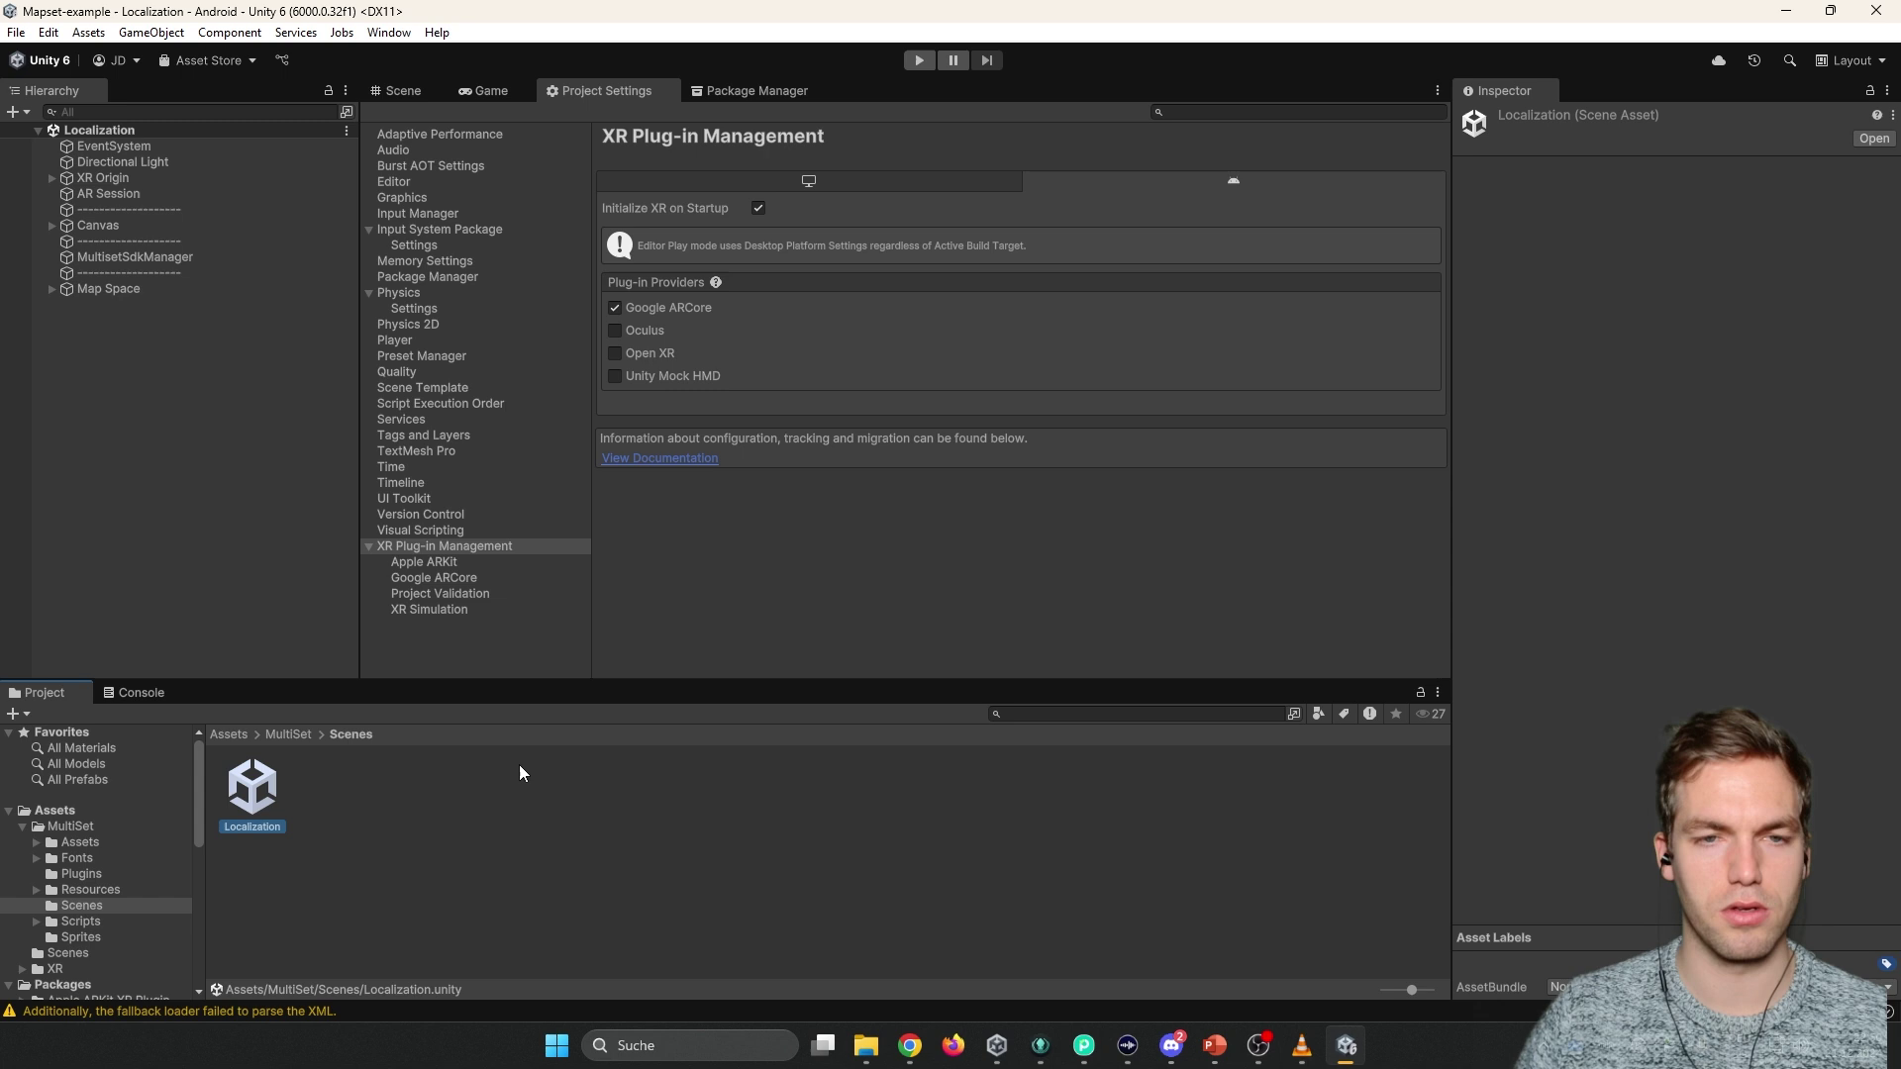
Open MultisetSdkManager's MultiSet Configuration and paste the portal's Client Id and Client Secret.
click(131, 260)
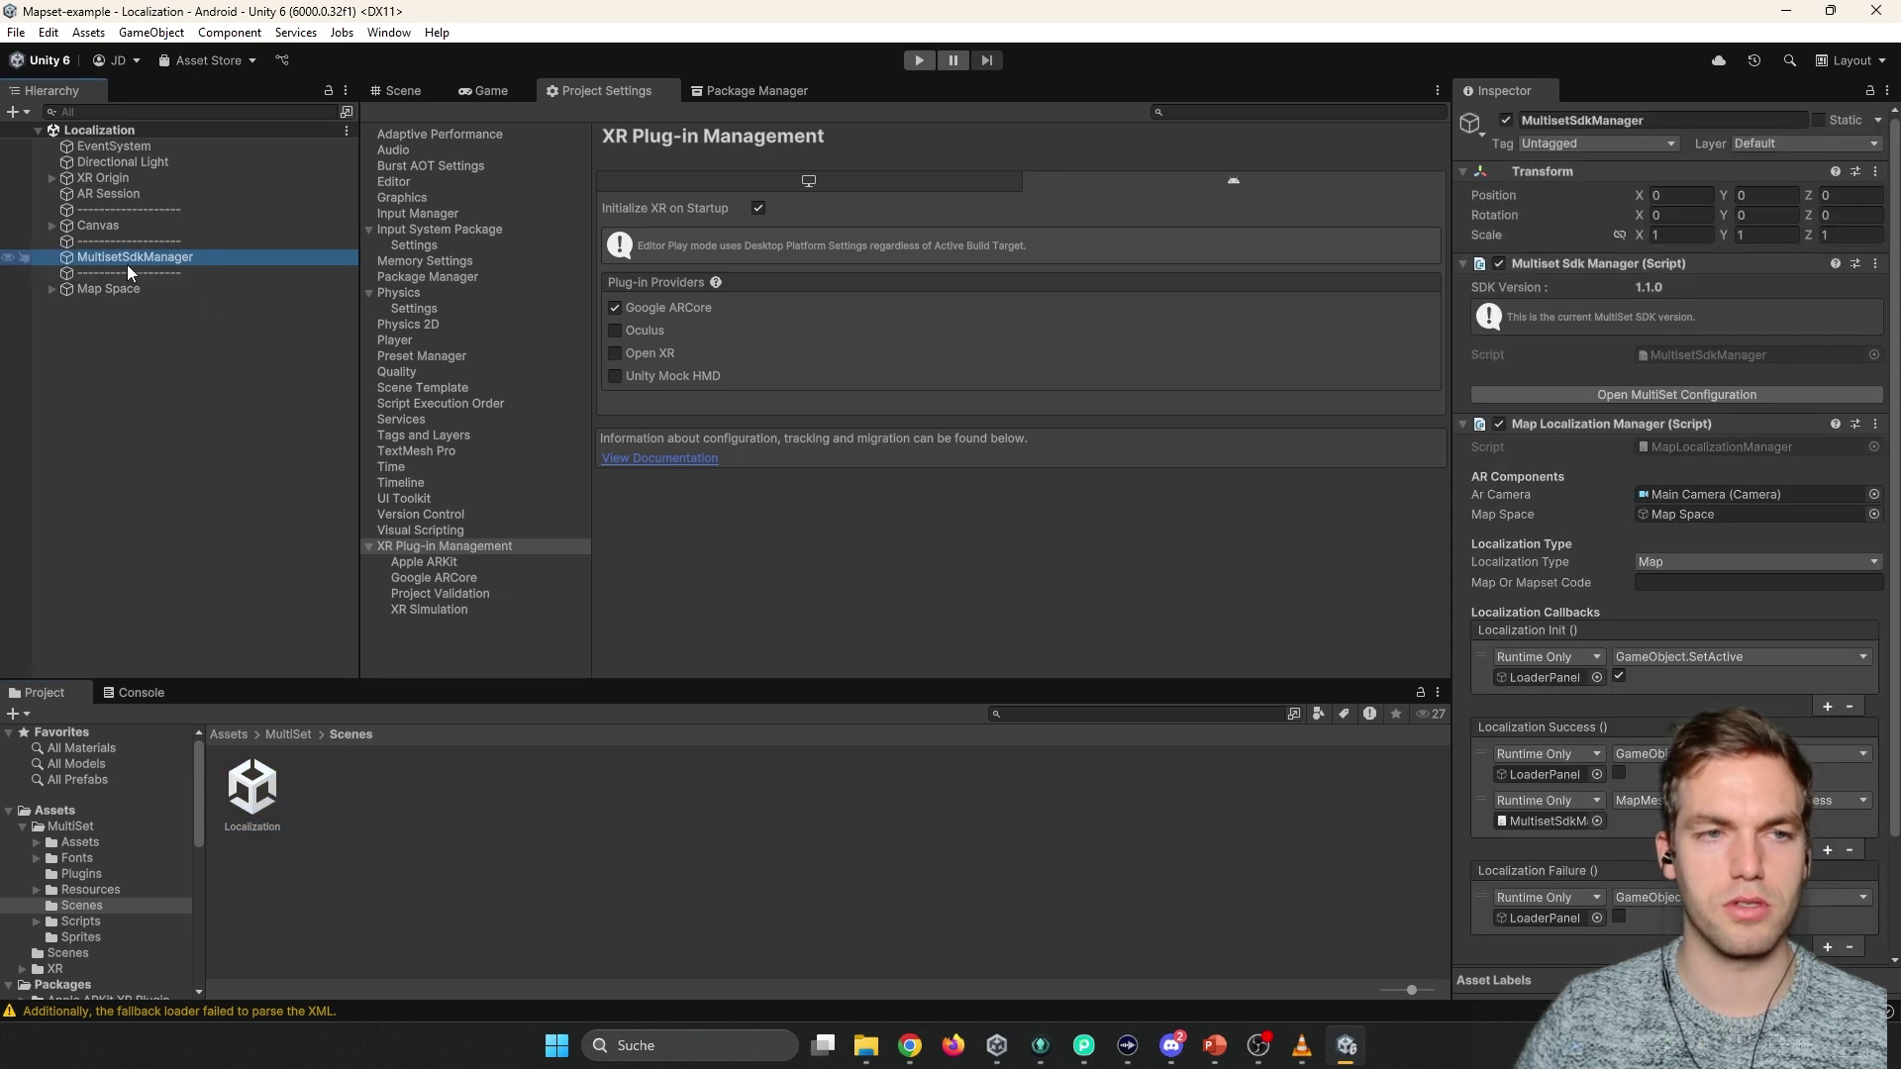
scroll(1633, 614, down, 2)
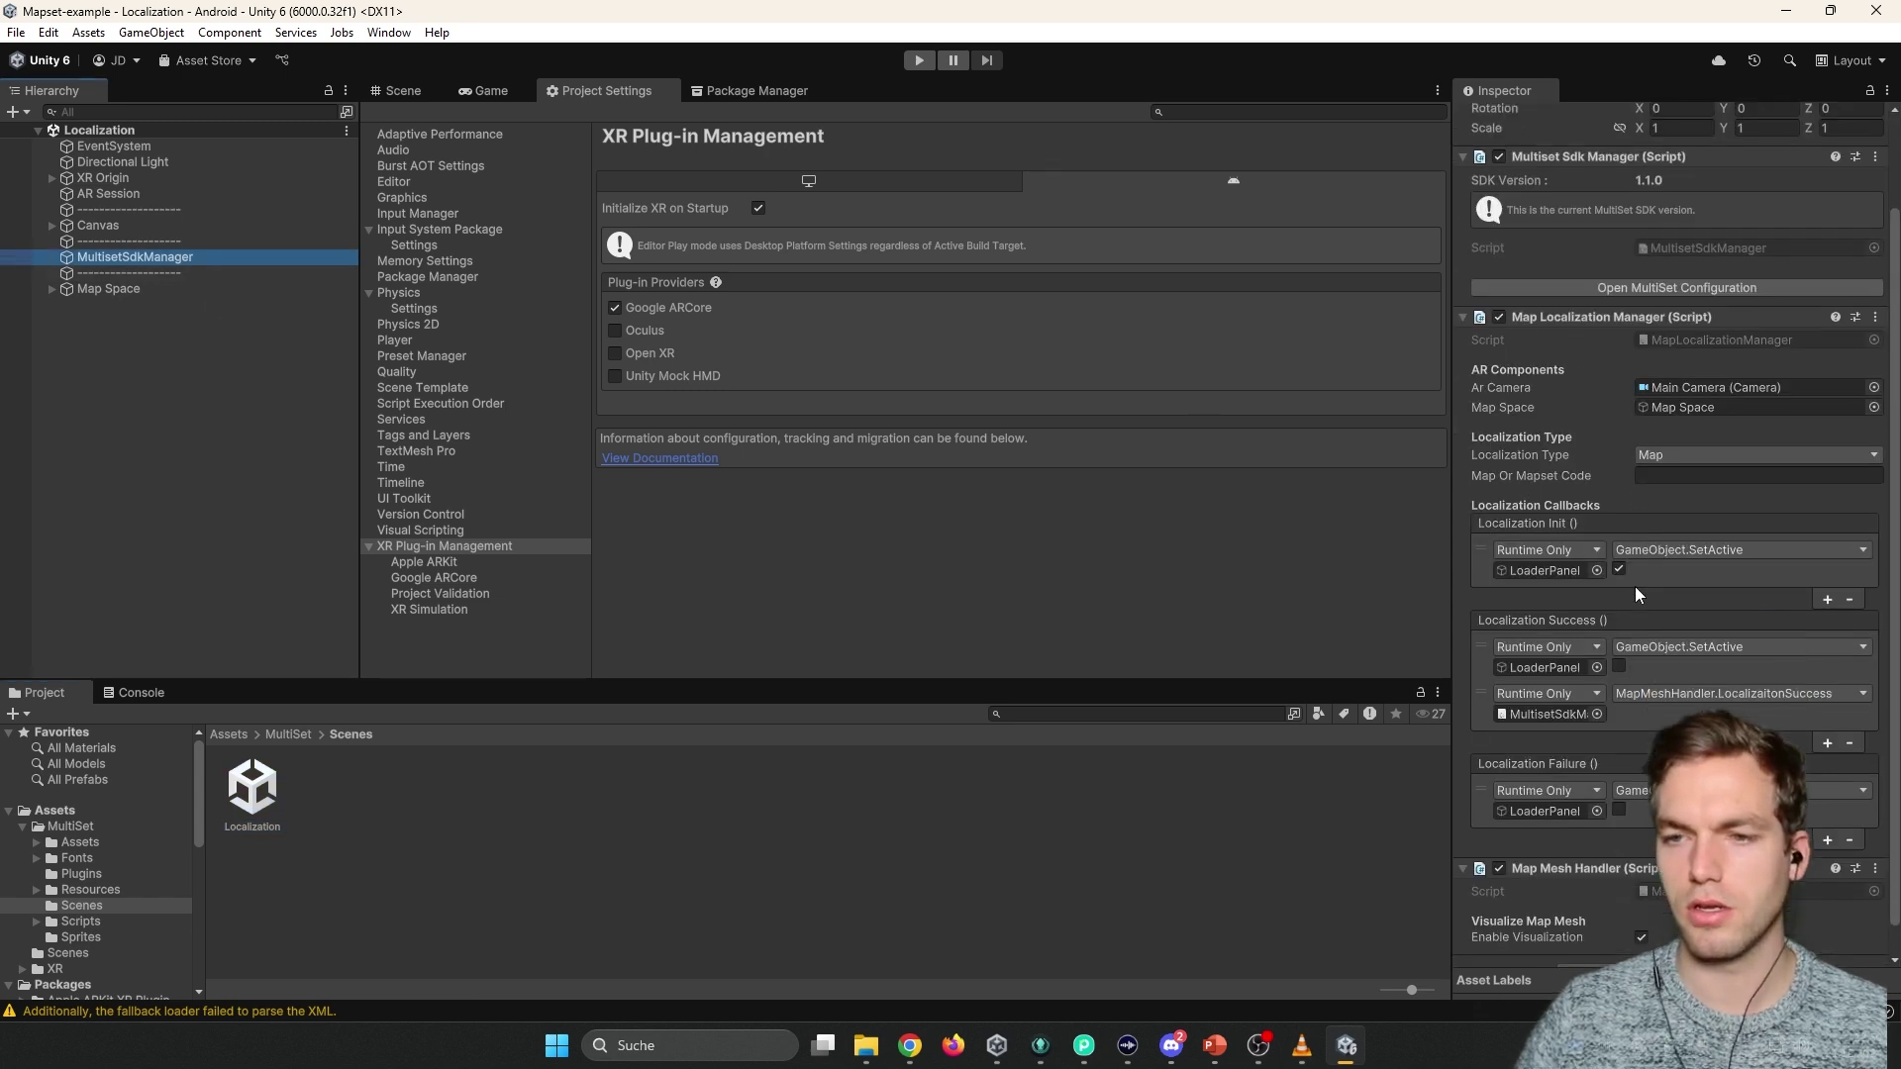
scroll(1635, 585, up, 2)
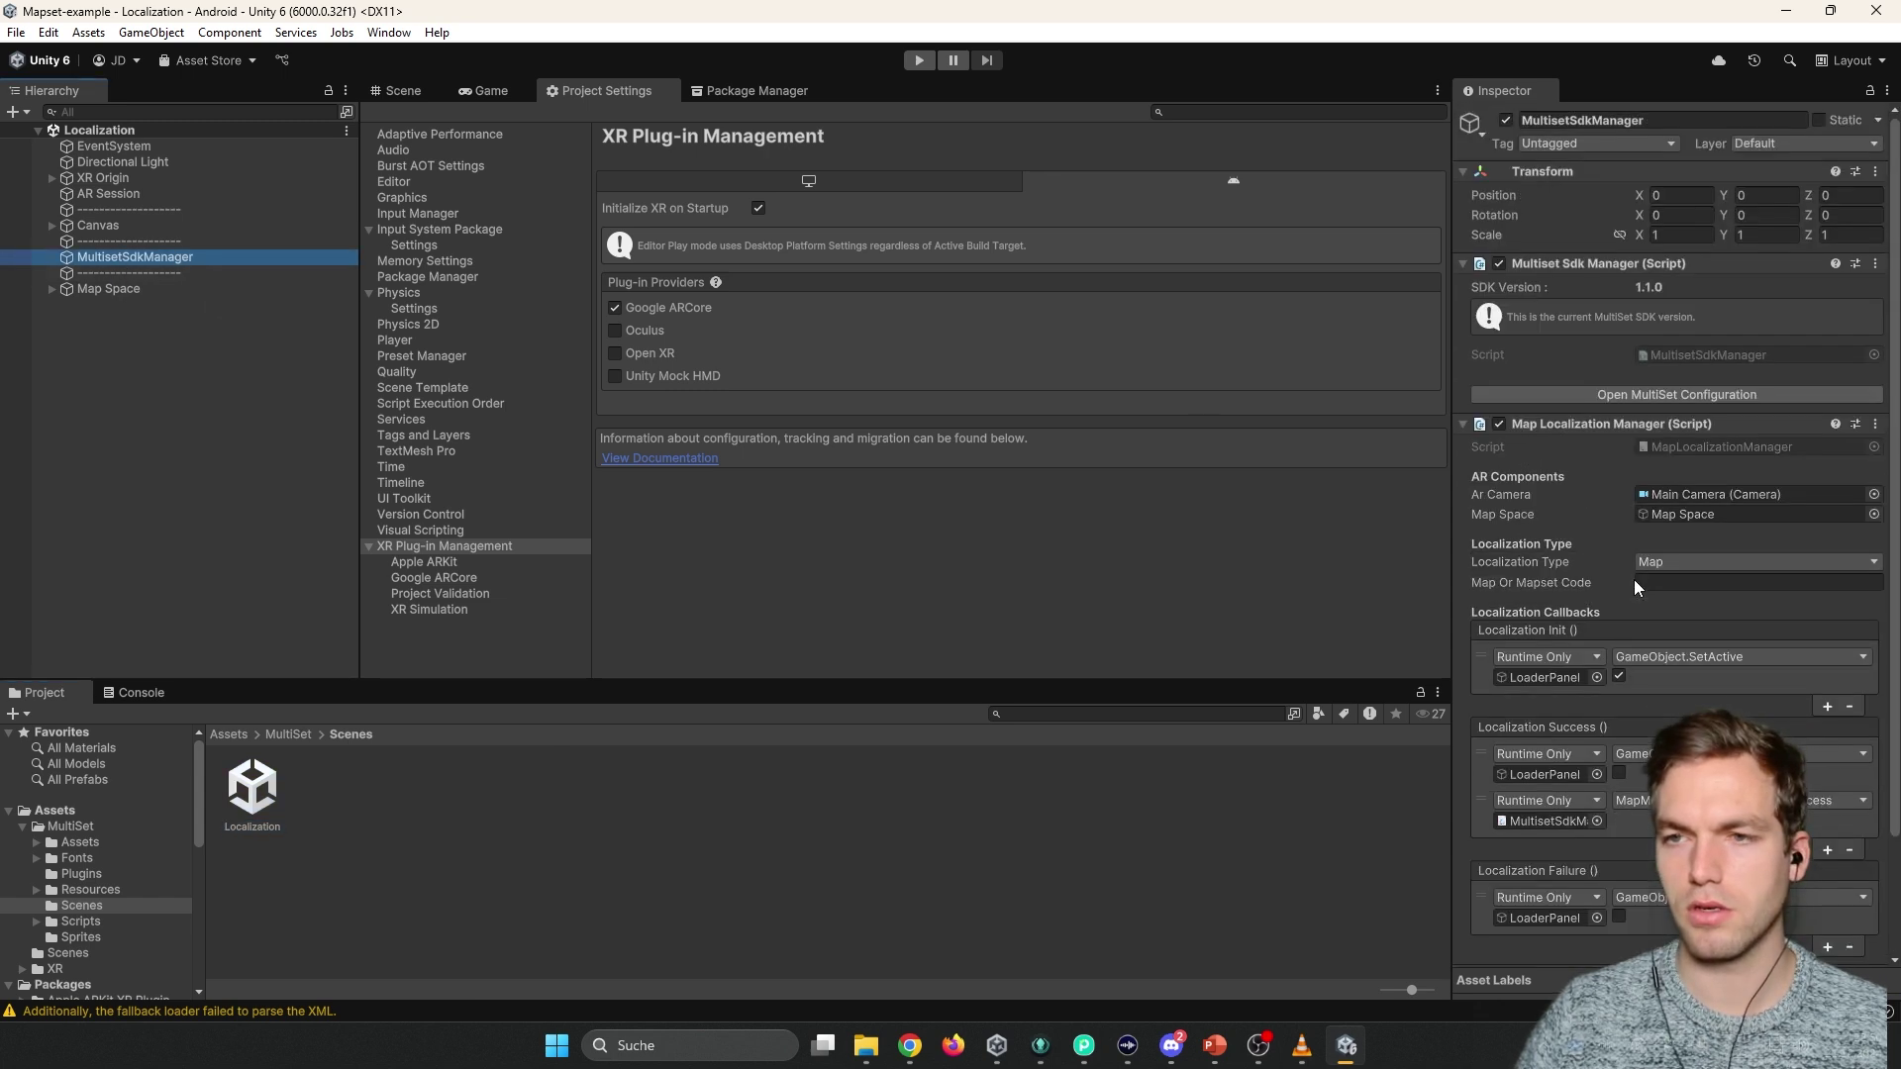
click(1653, 394)
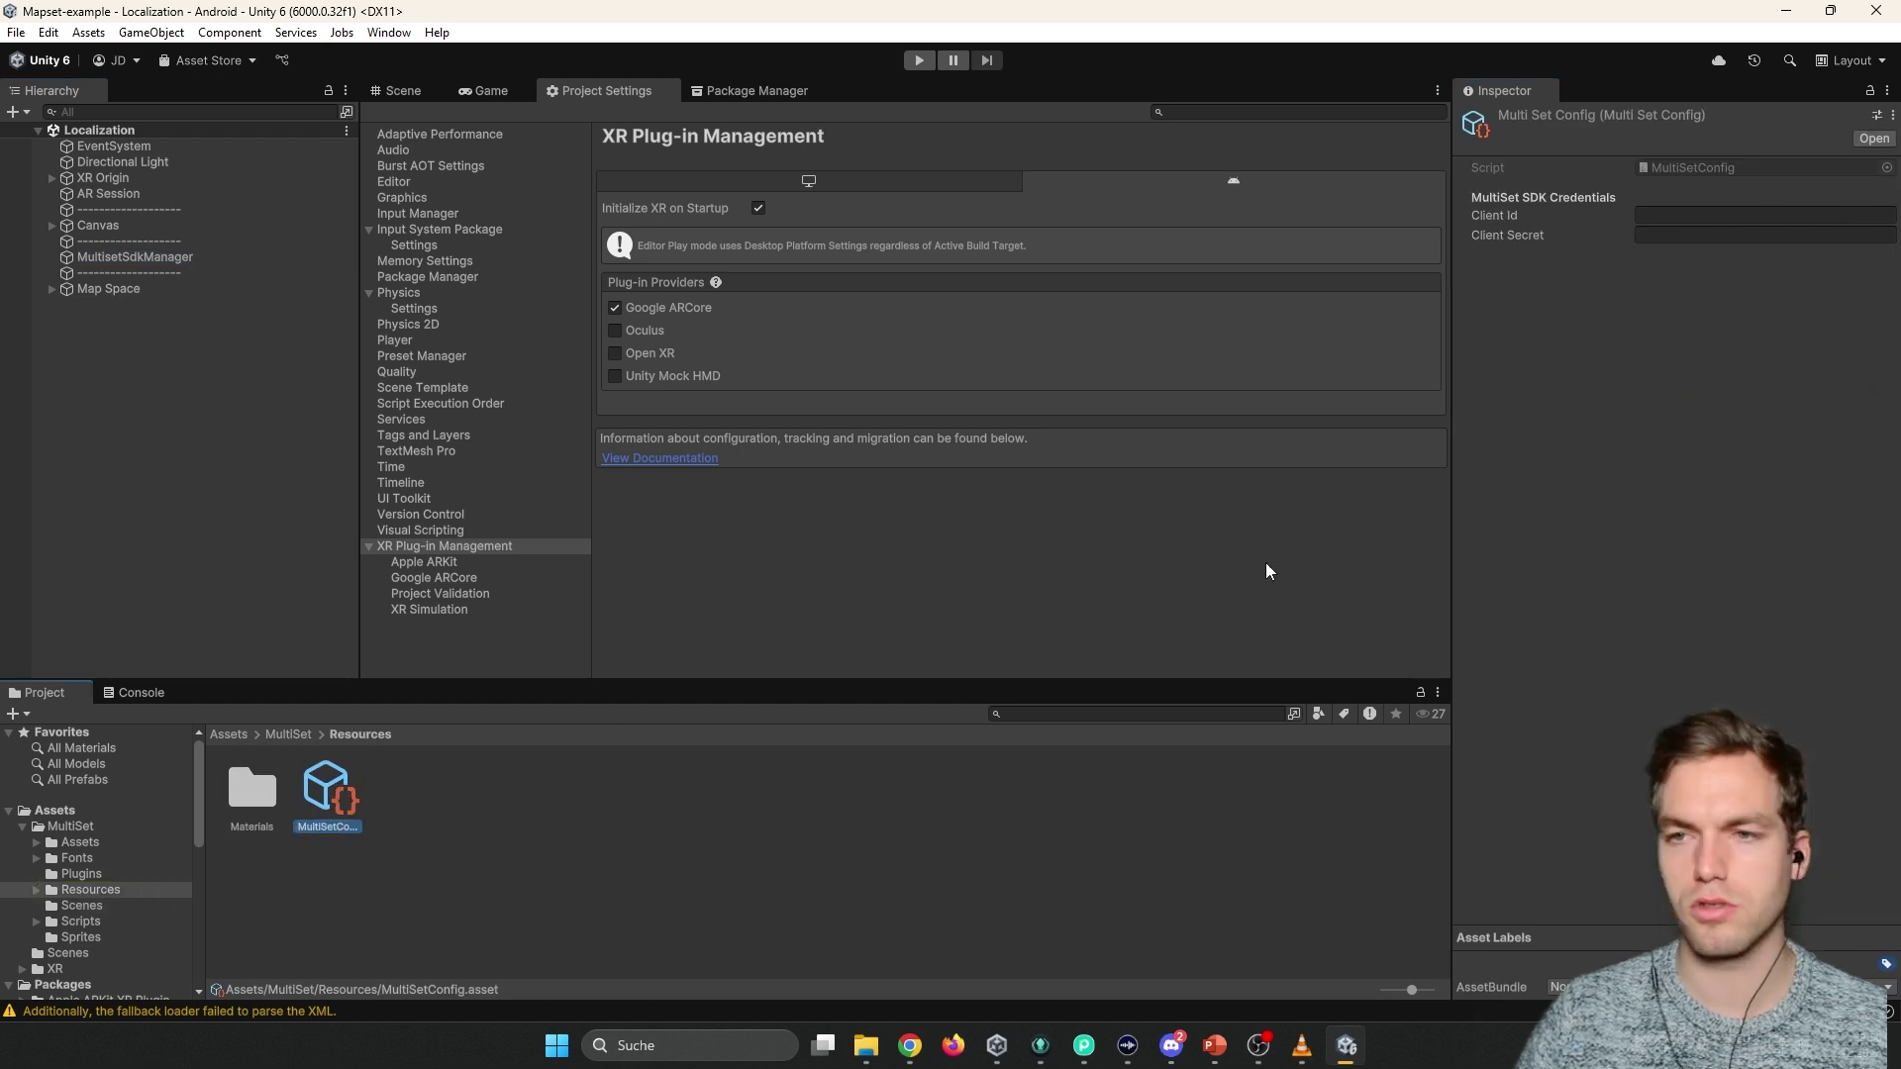
click(1683, 215)
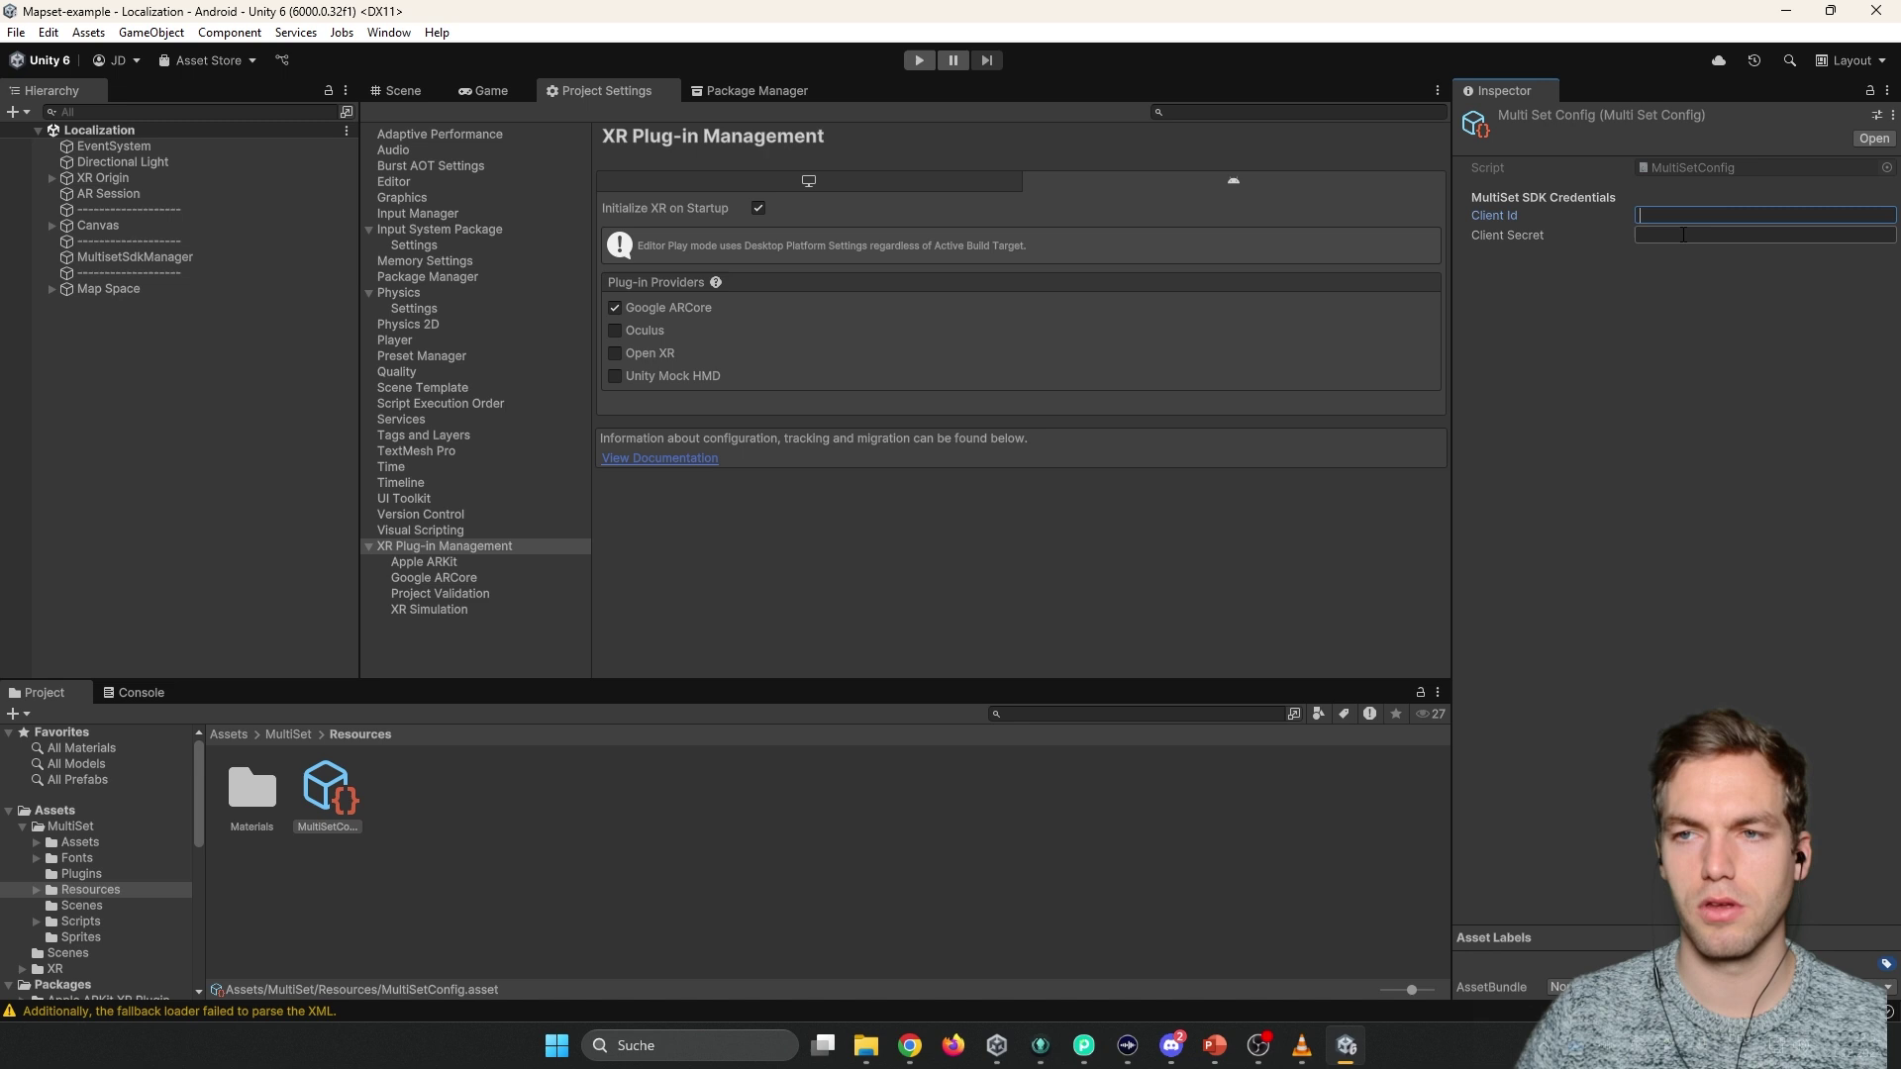
key(alt+Tab)
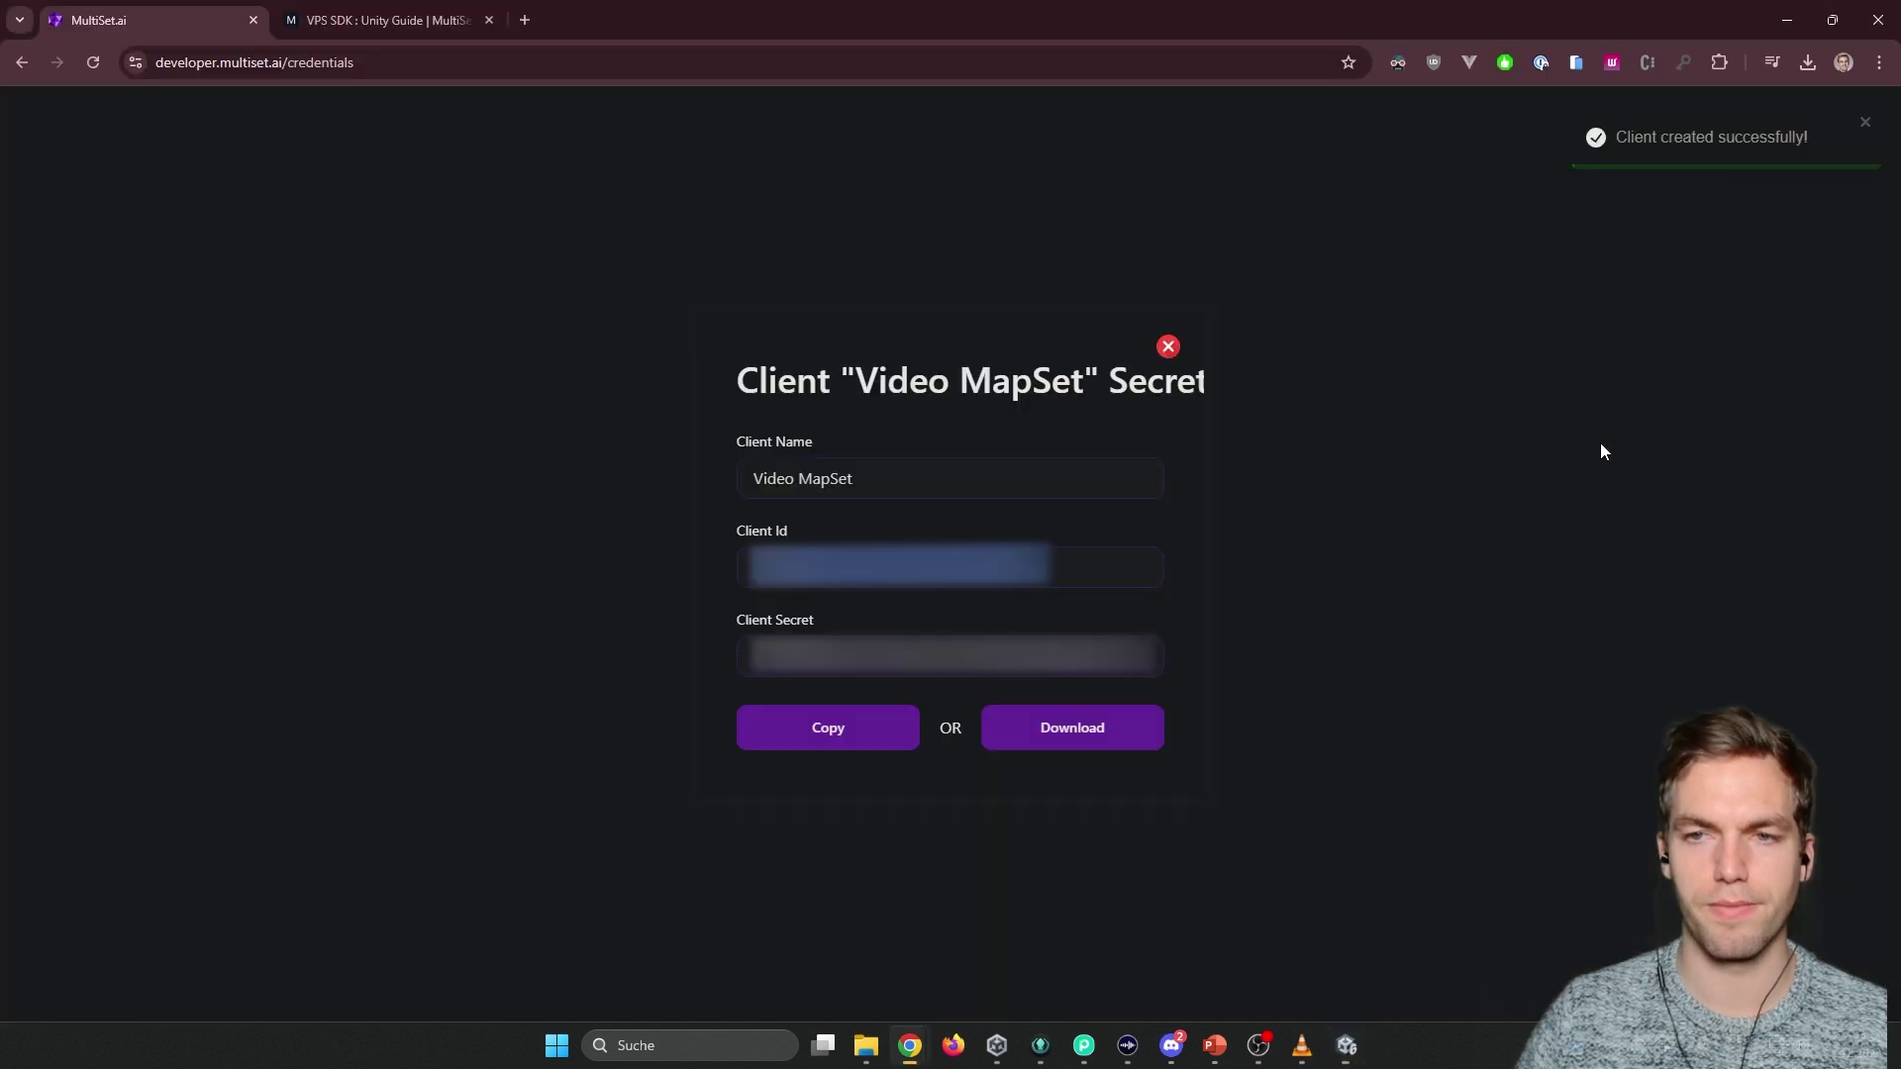
drag(753, 655, 1225, 657)
key(alt+Tab)
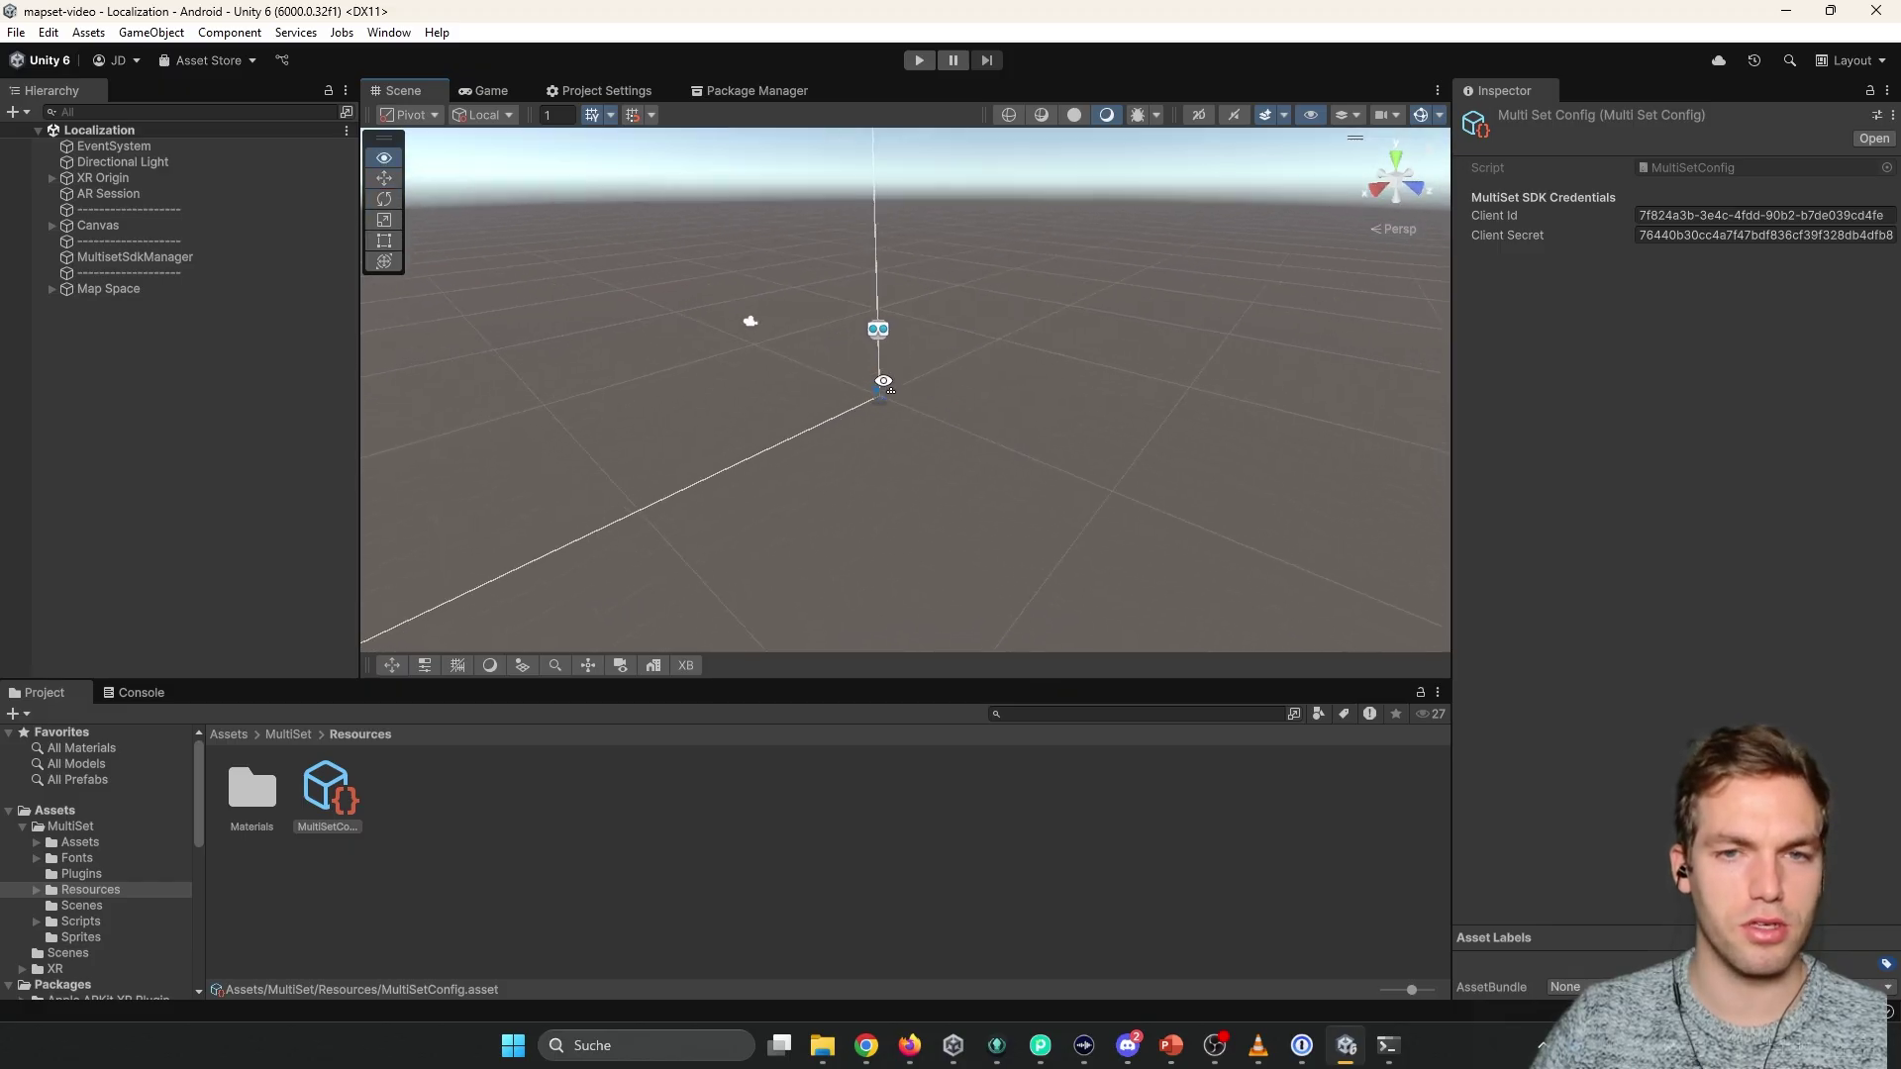
Inspect the XR Origin rig, its Main Camera, and the AR Session object.
click(94, 180)
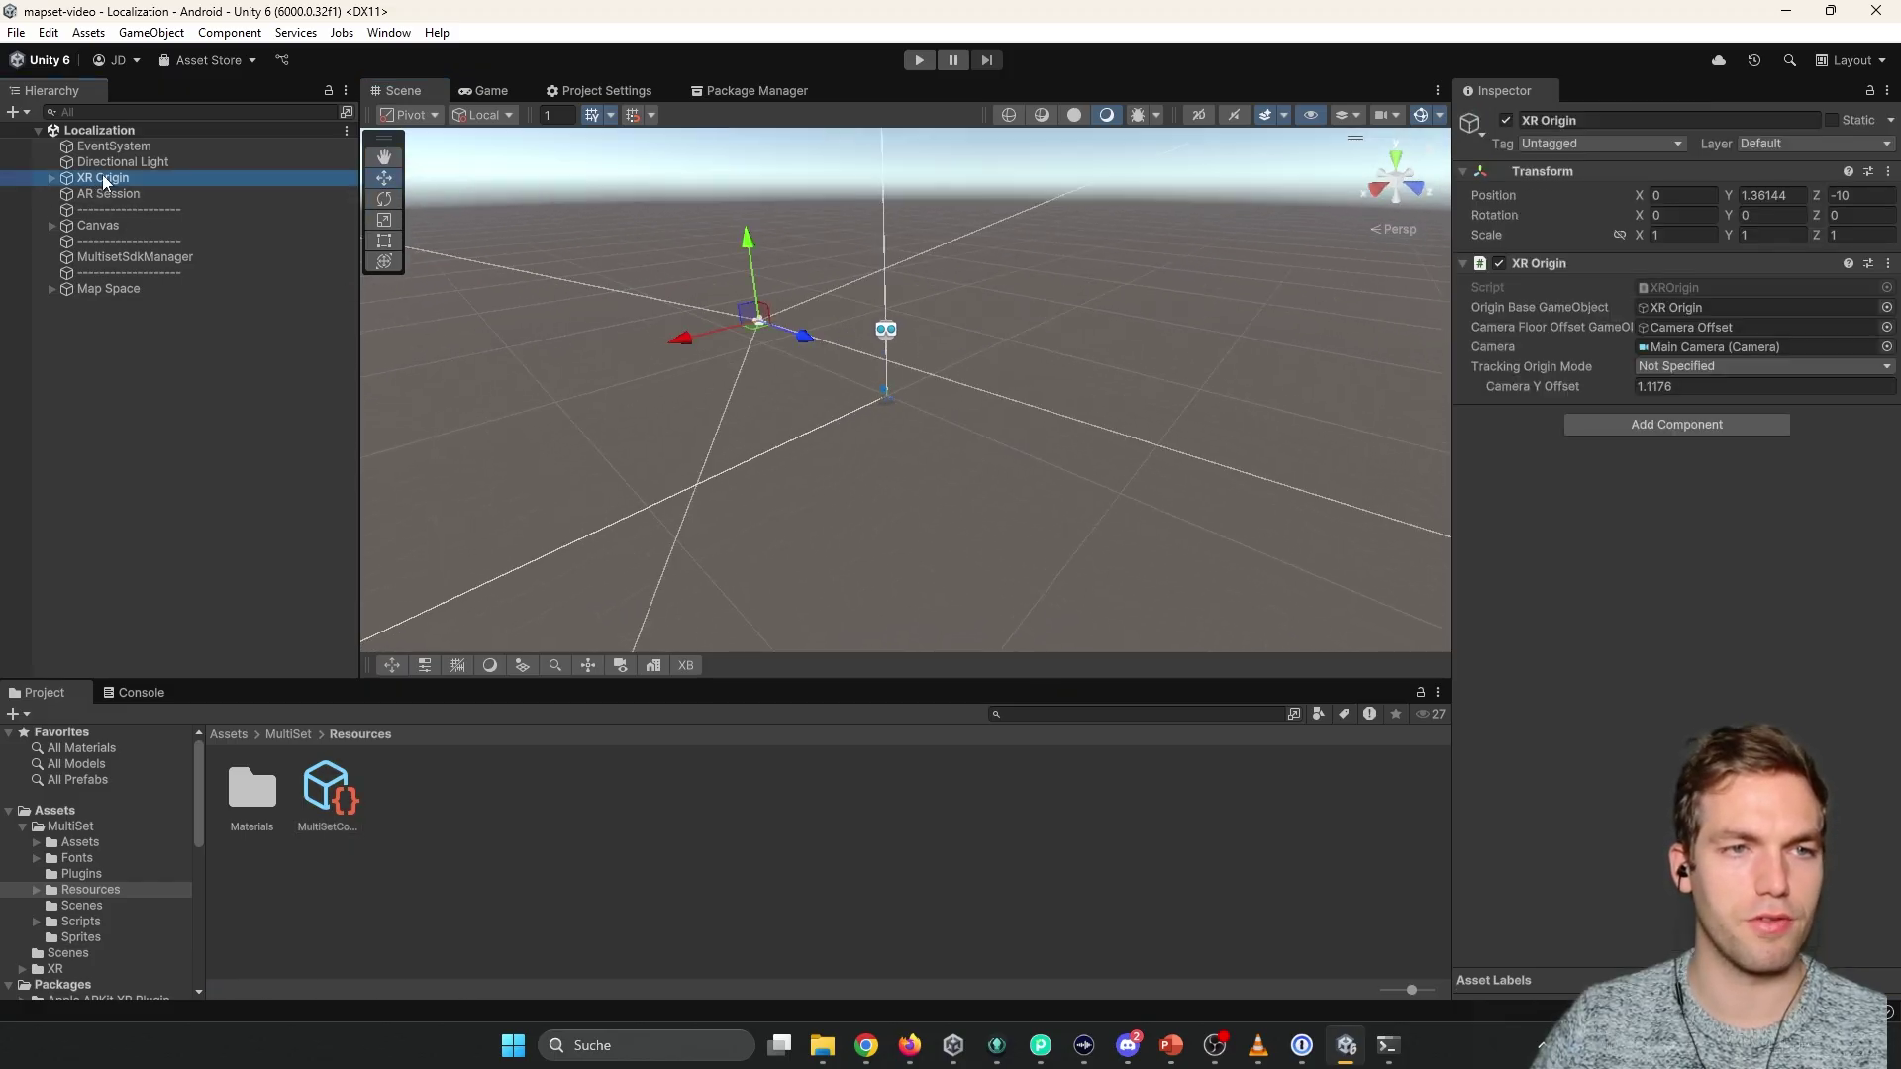
click(52, 179)
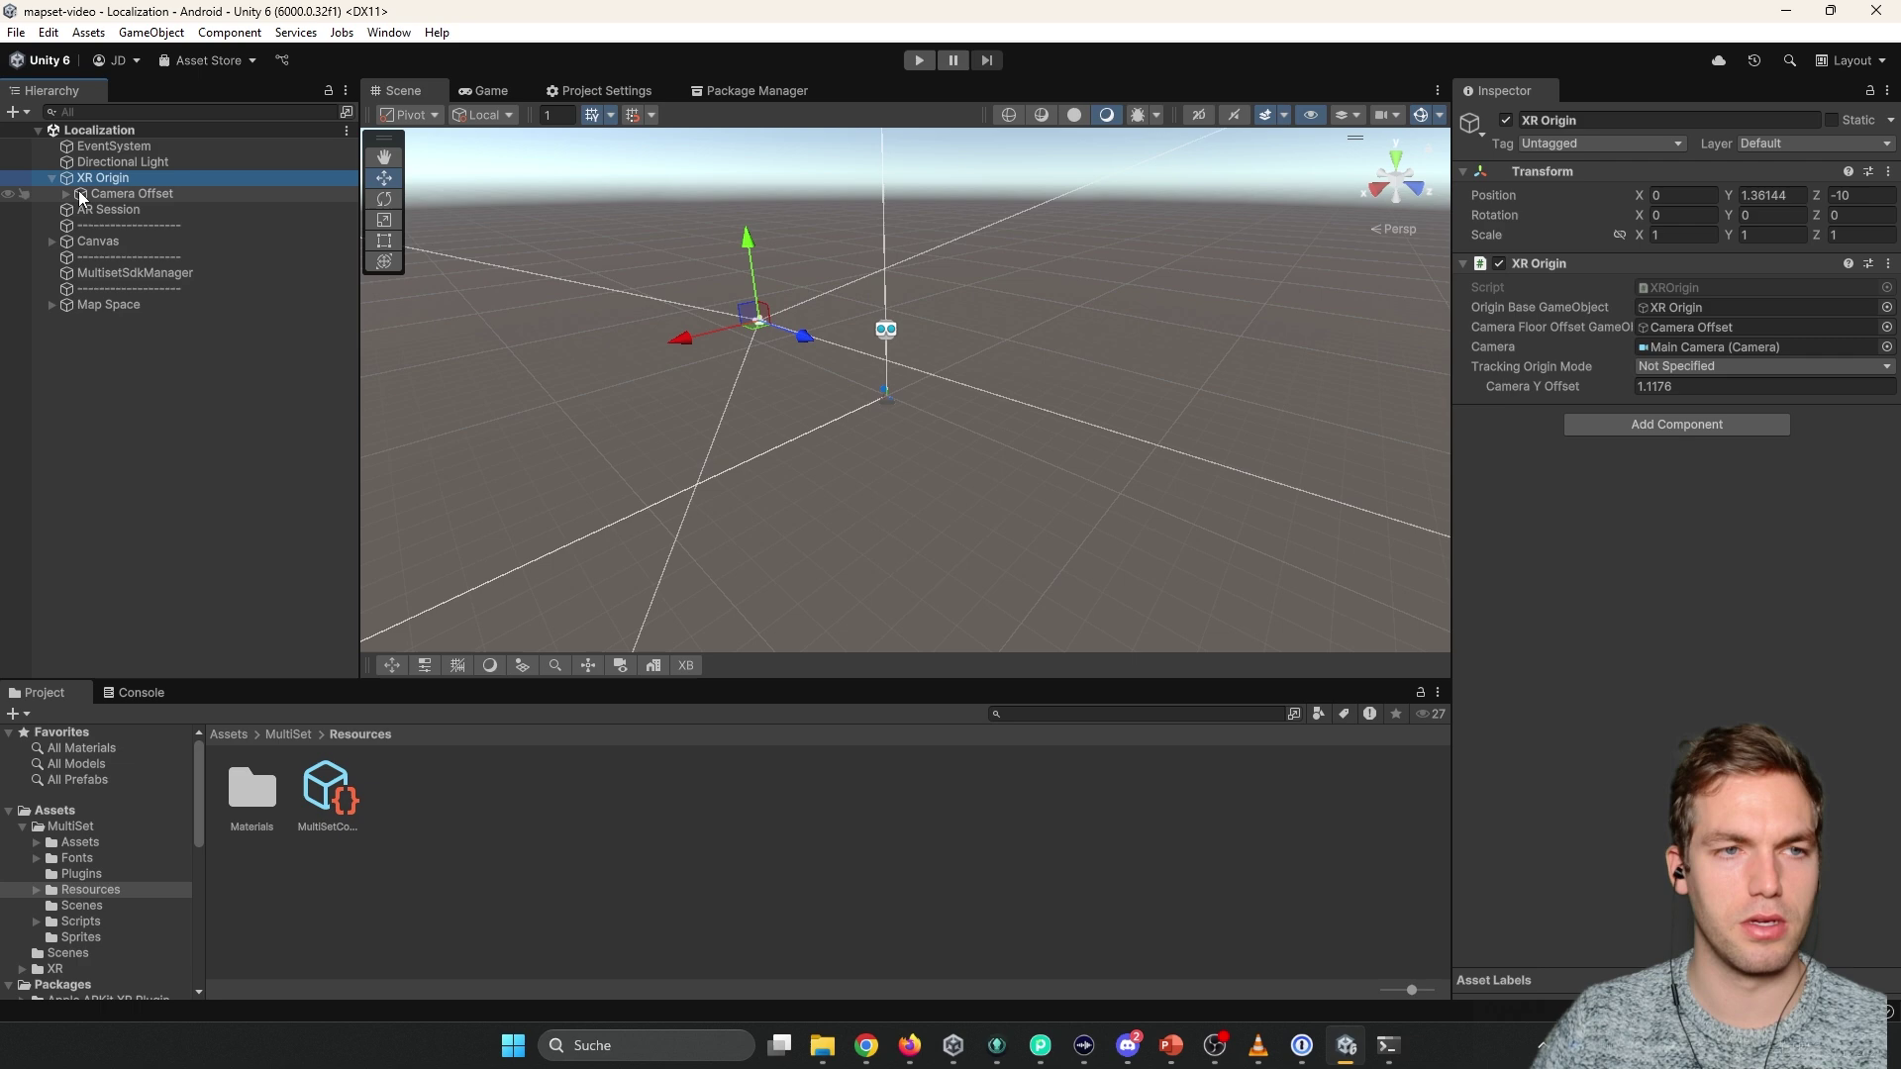
click(66, 193)
double_click(105, 209)
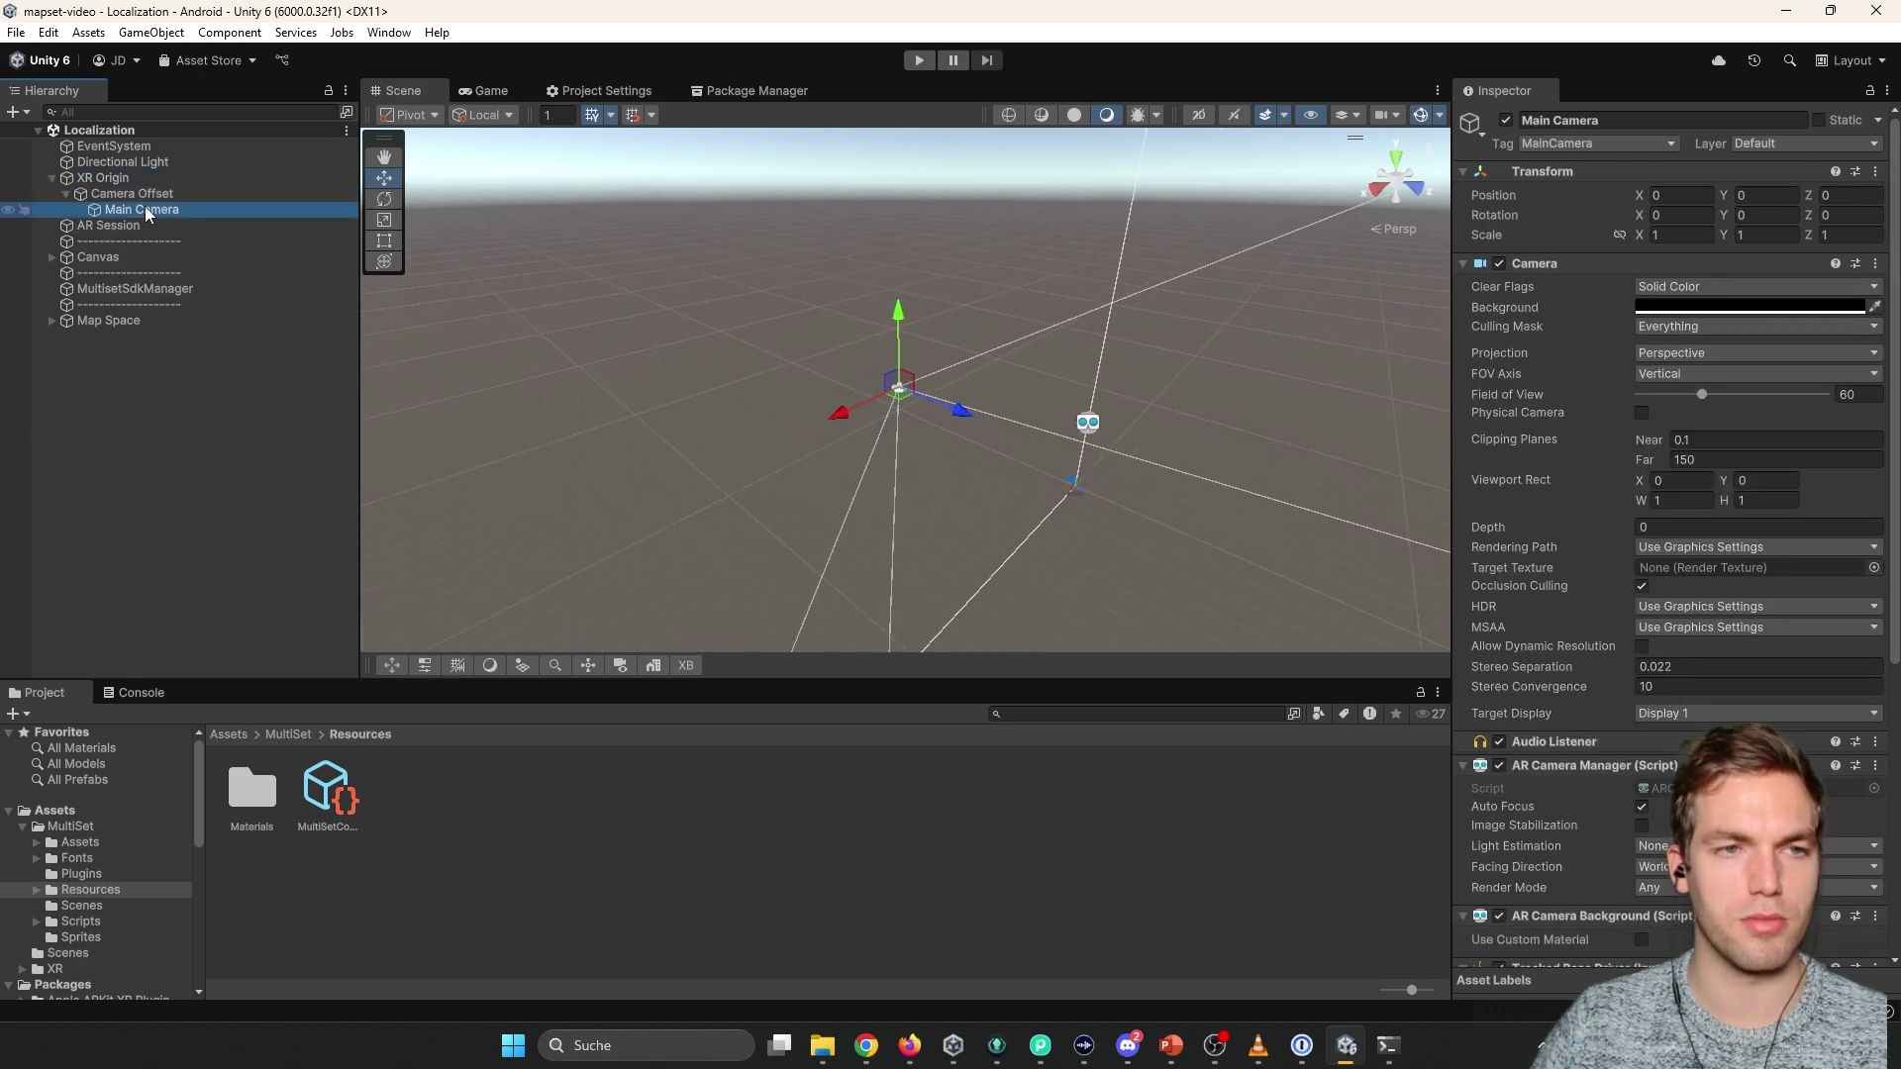
click(52, 178)
double_click(109, 193)
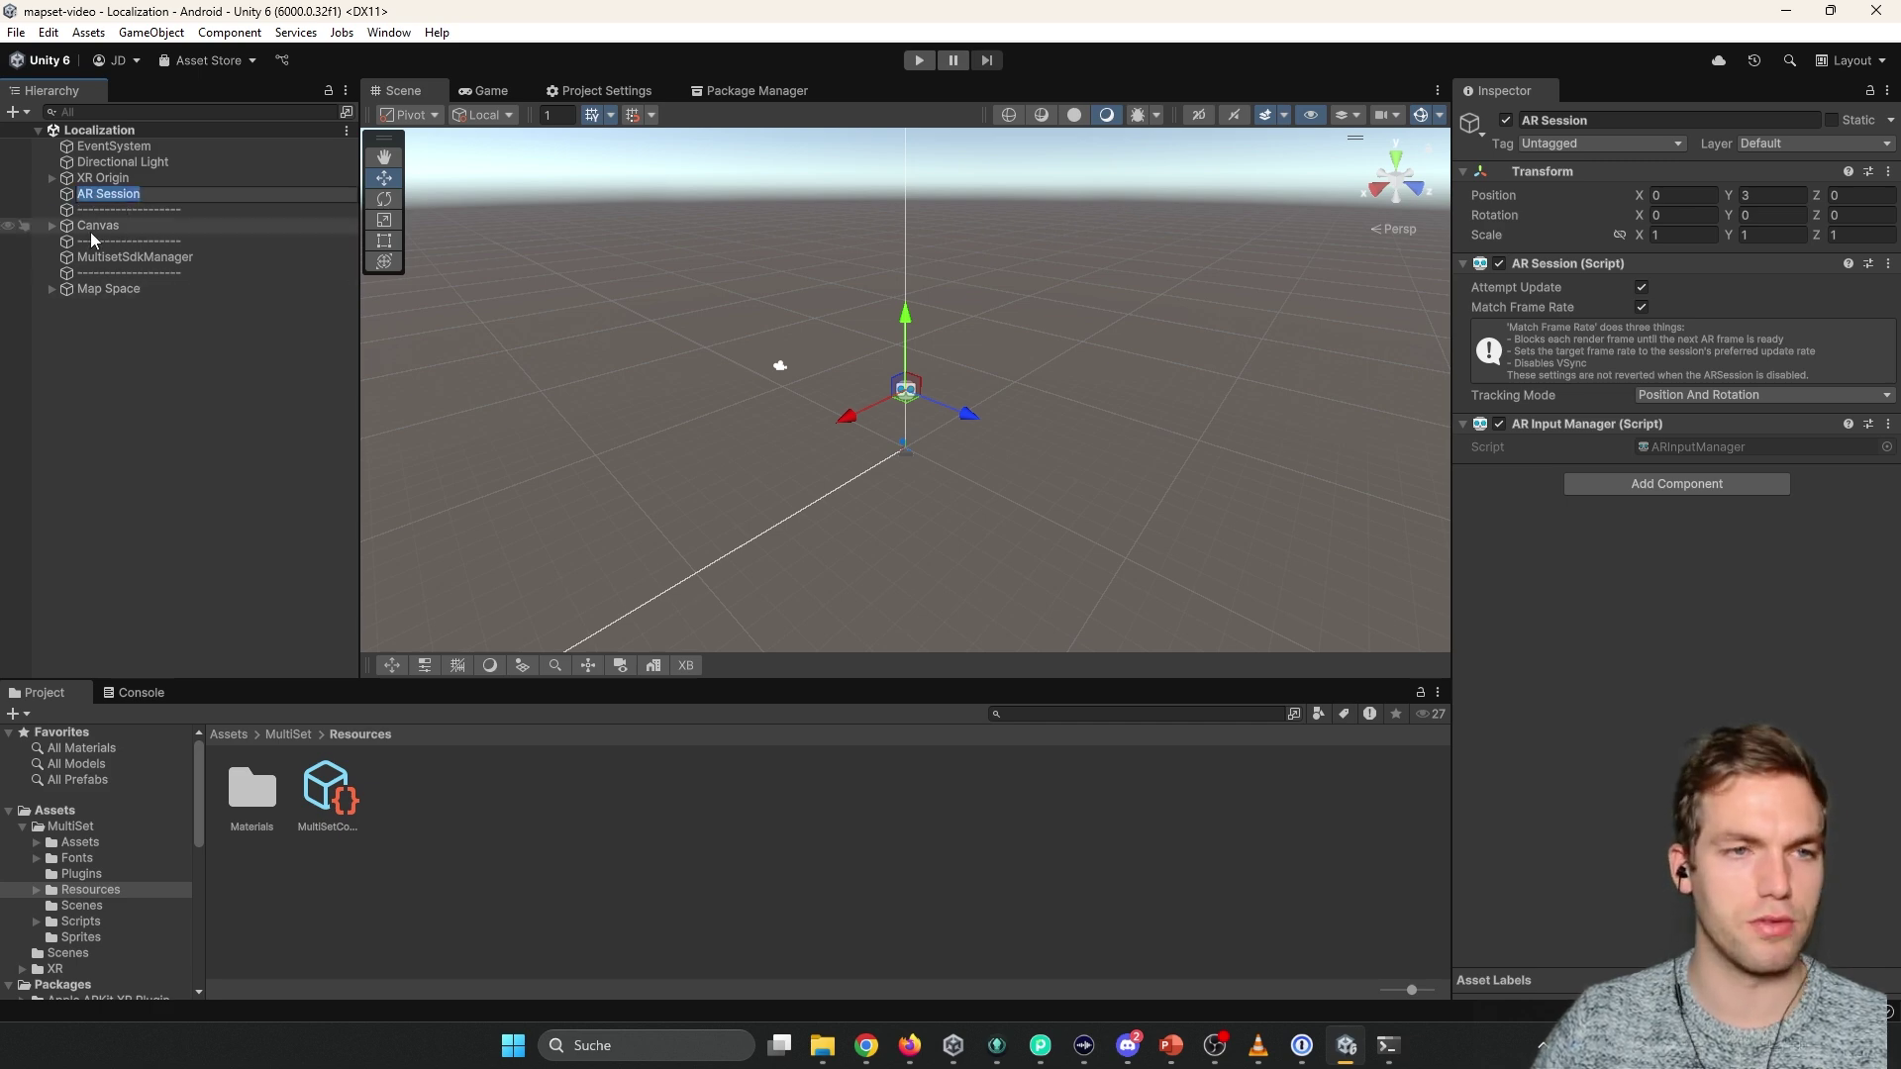
Inspect the Canvas UI in 2D (Reset Button, CaptureButton, ToastPanel), then select MultisetSdkManager.
double_click(109, 225)
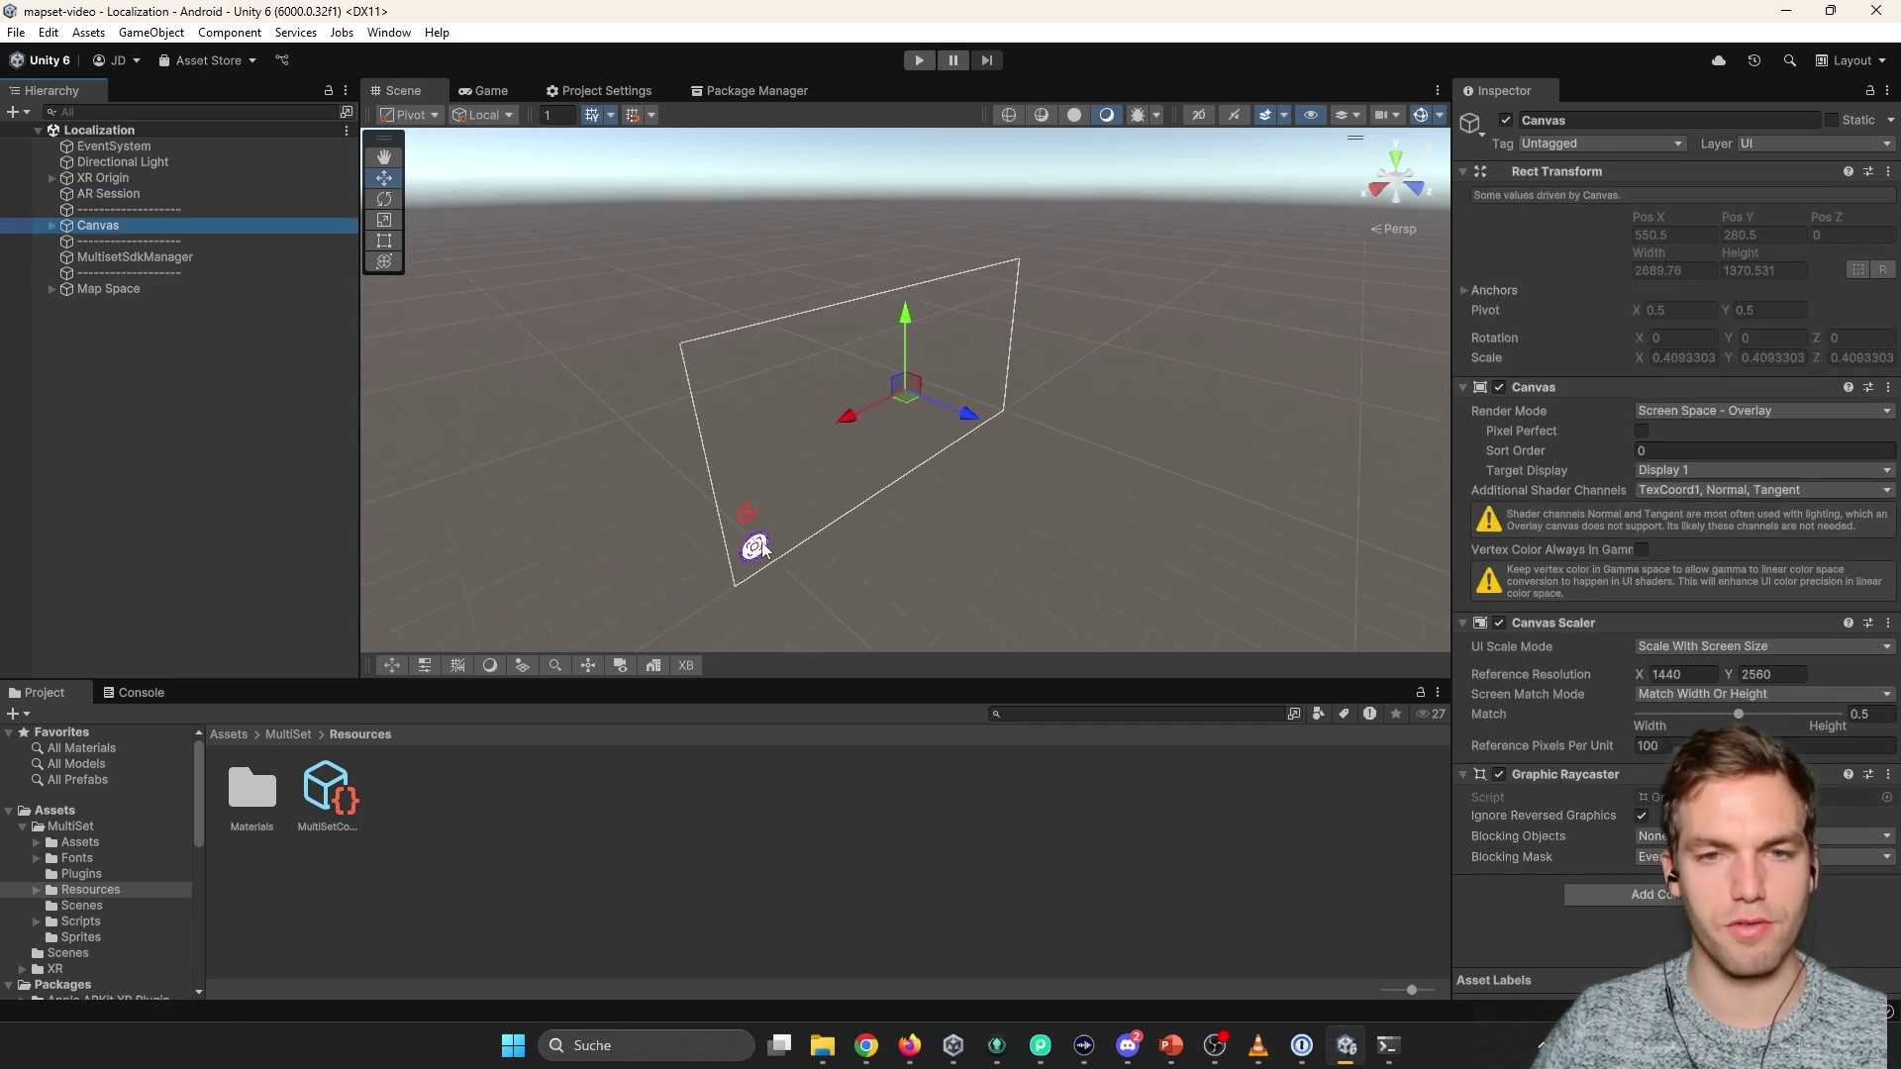
click(491, 90)
click(403, 90)
key(2)
click(51, 225)
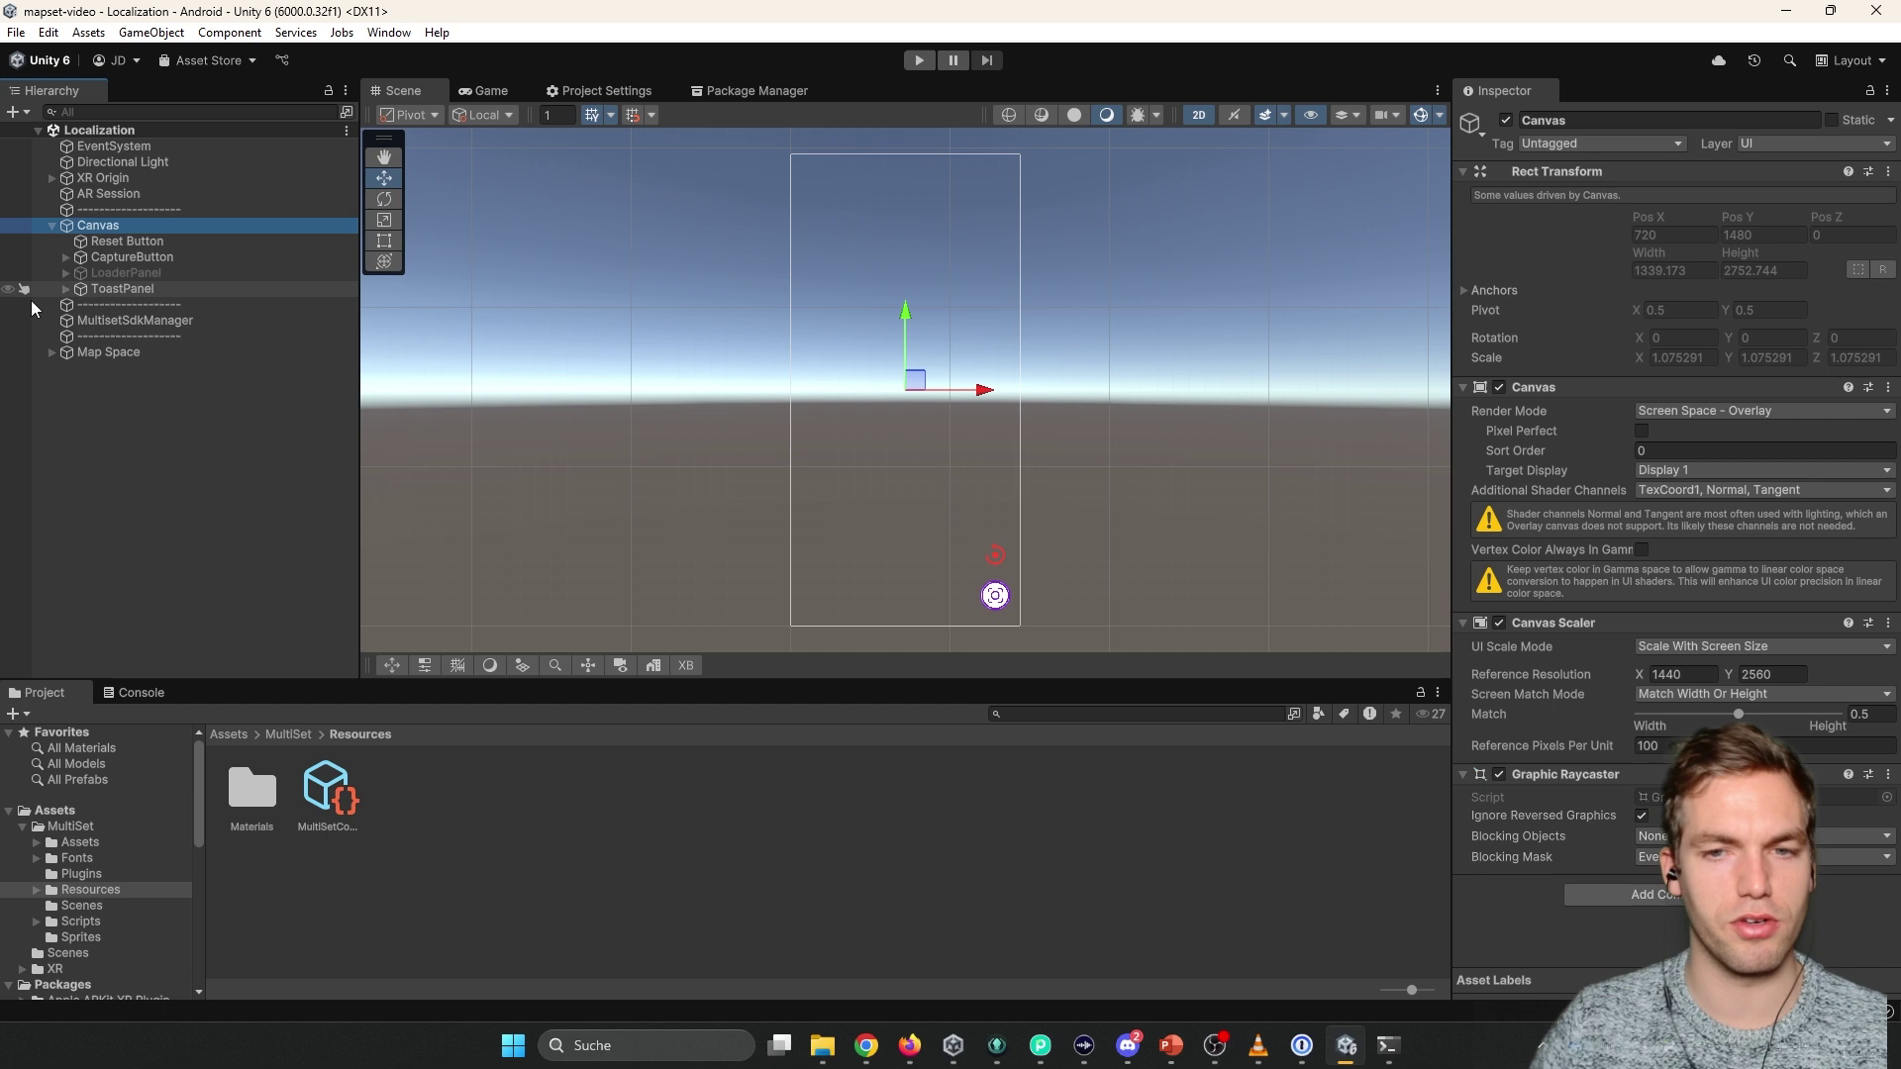
click(136, 242)
click(141, 256)
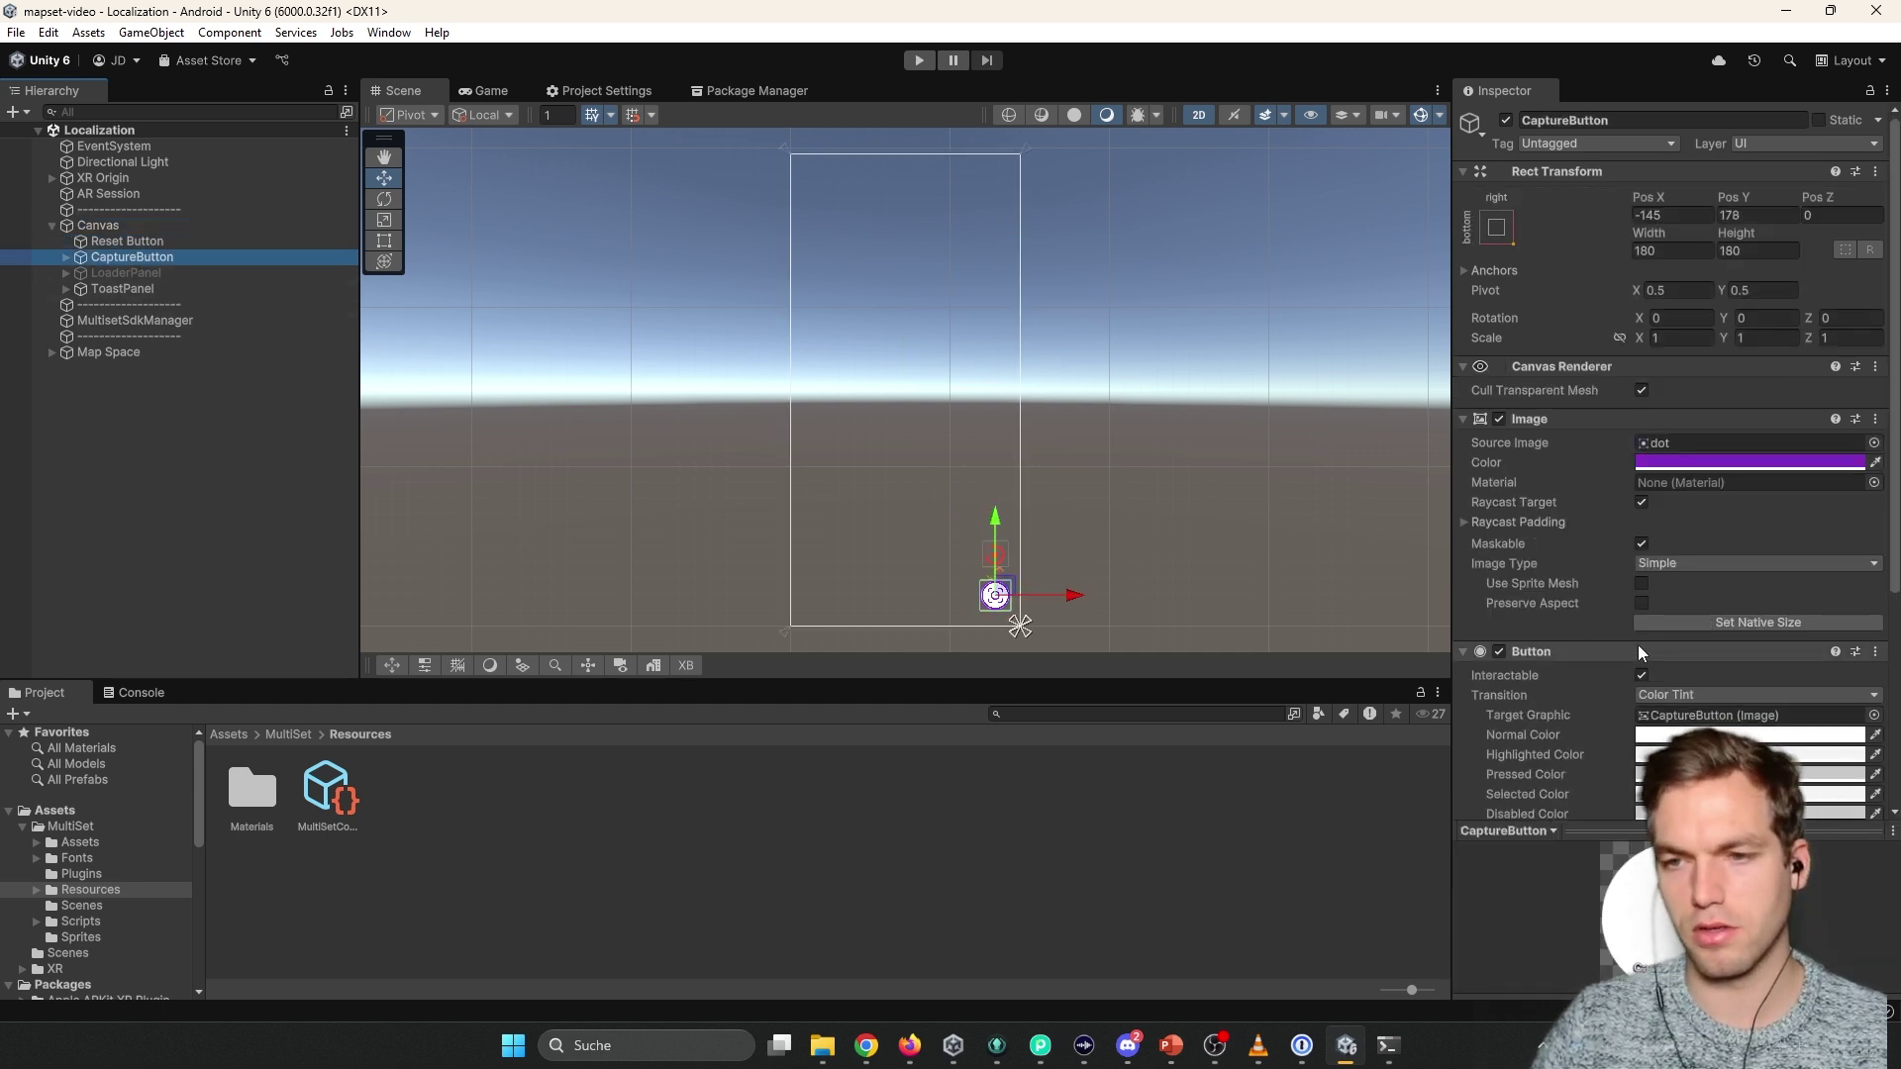
scroll(1637, 645, down, 5)
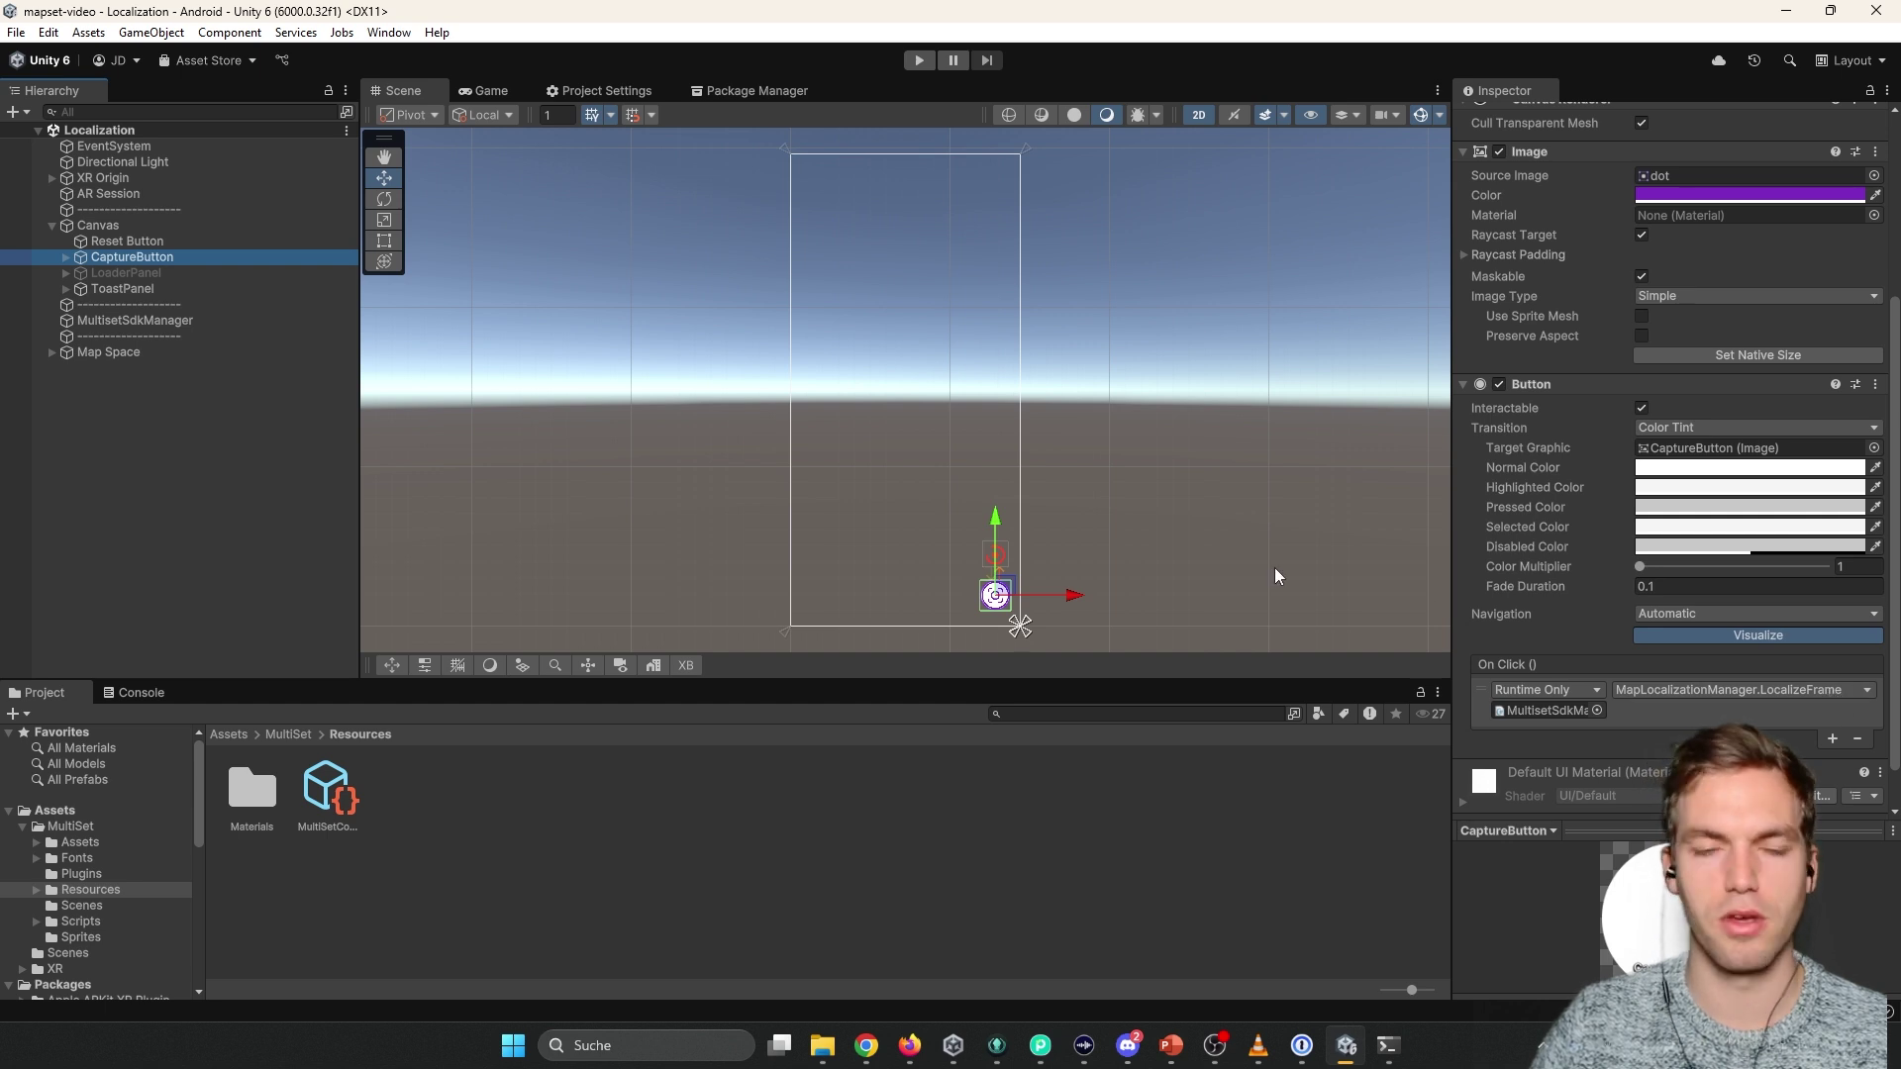
click(66, 258)
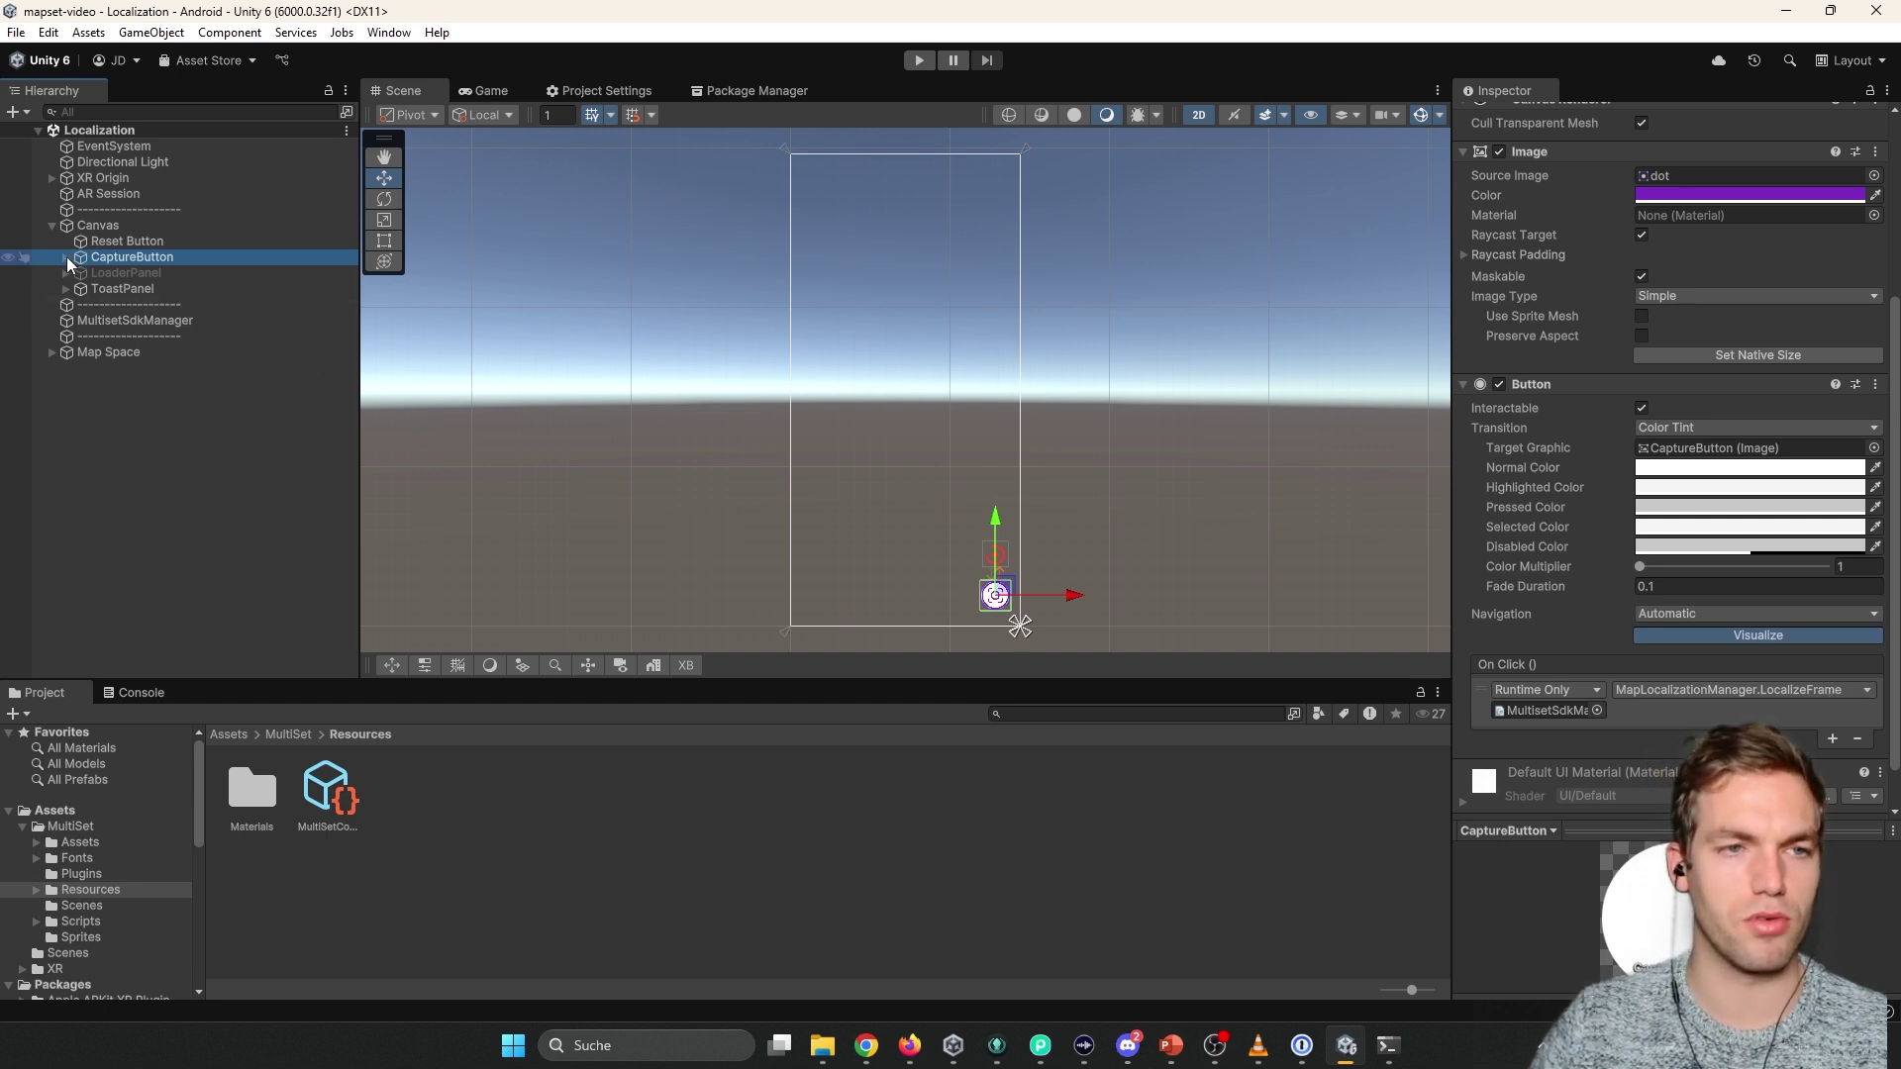
click(68, 259)
click(101, 289)
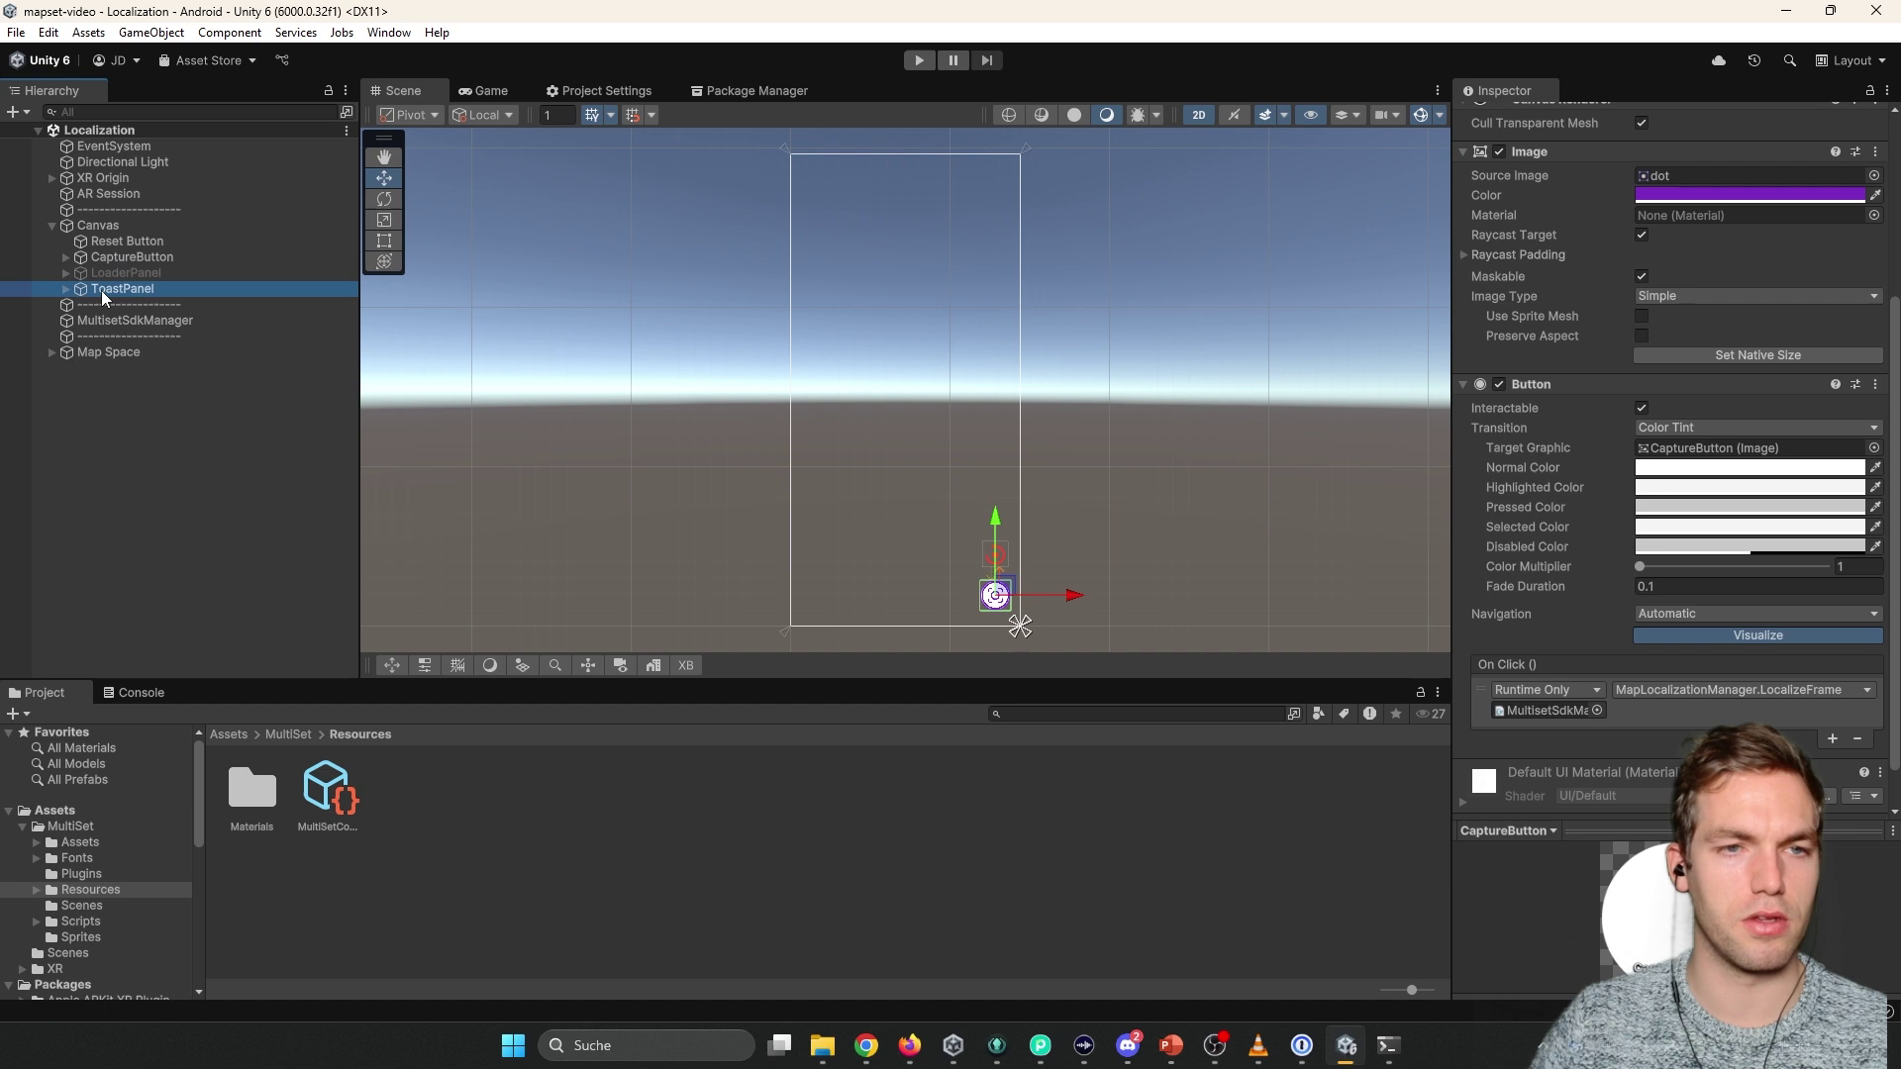
click(133, 321)
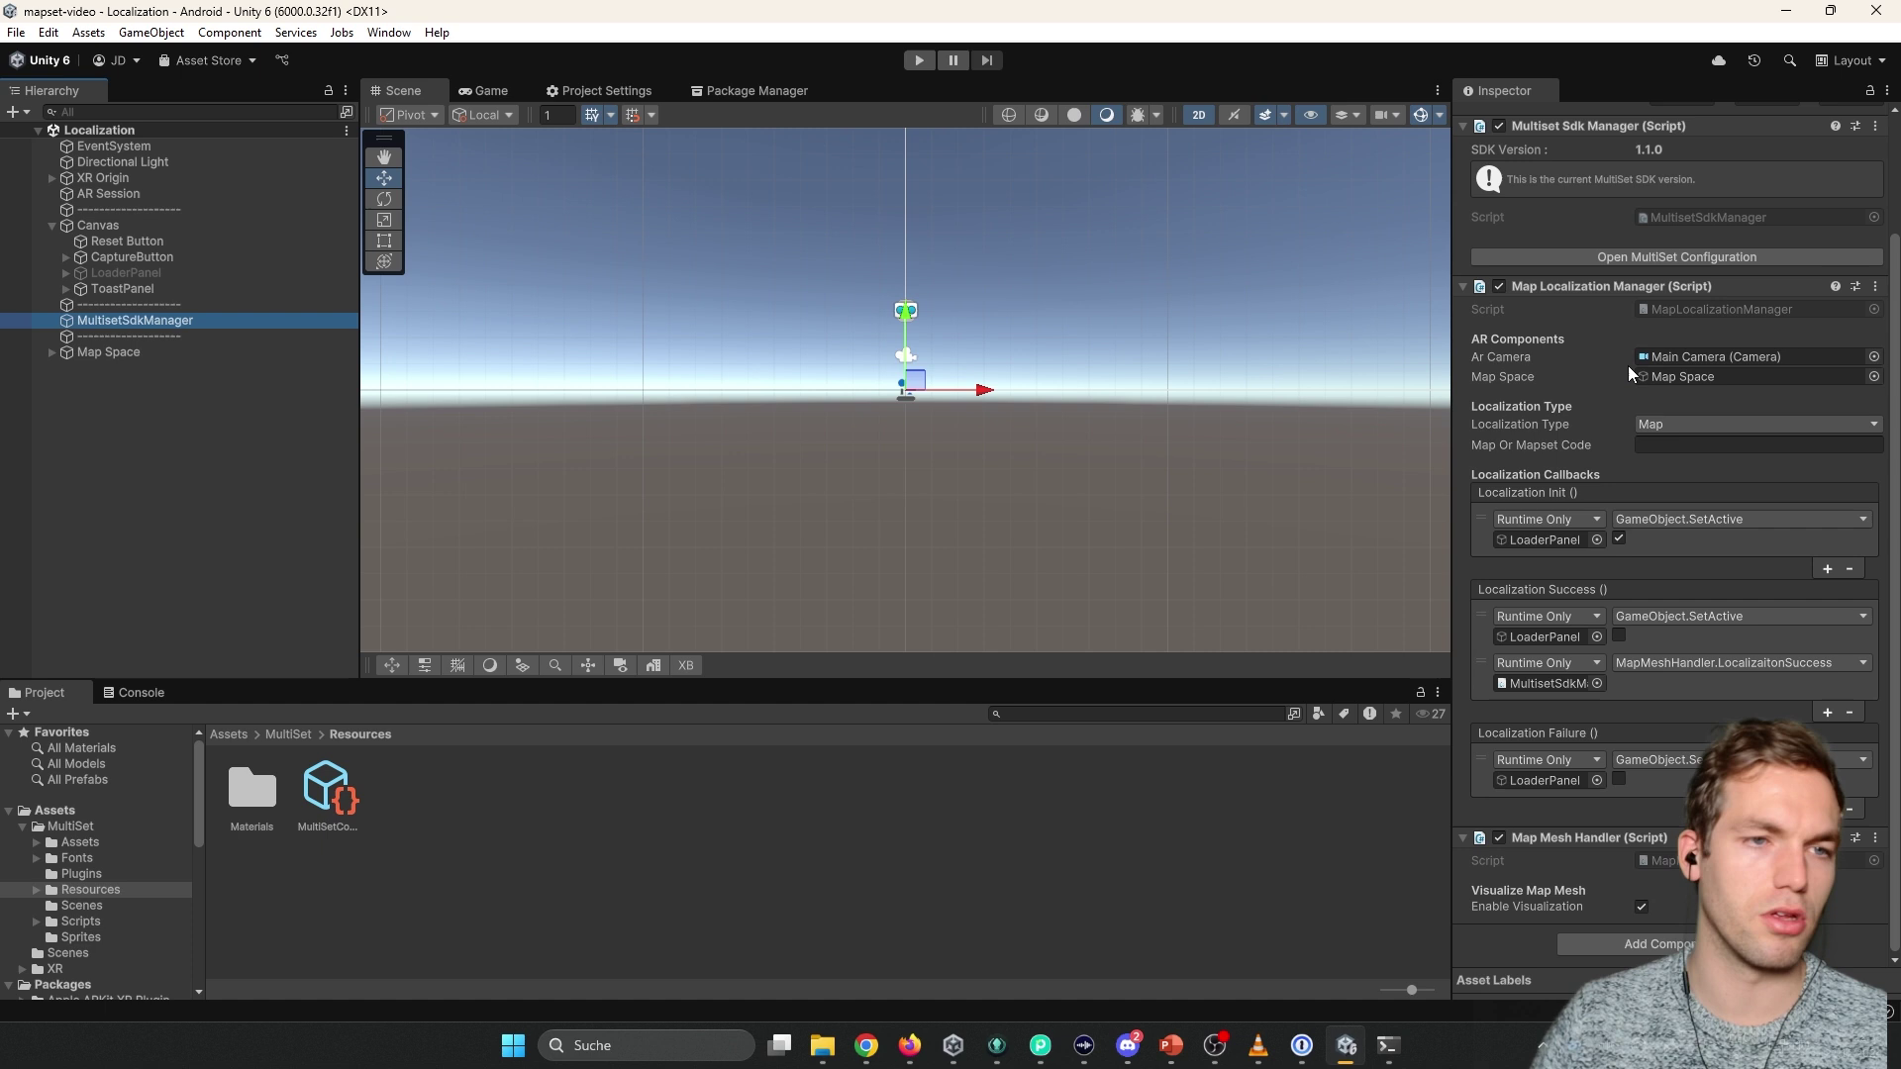
Copy the Bfhcorridor2 map code from the MultiSet portal's Maps page and return to Unity.
scroll(1565, 778, up, 3)
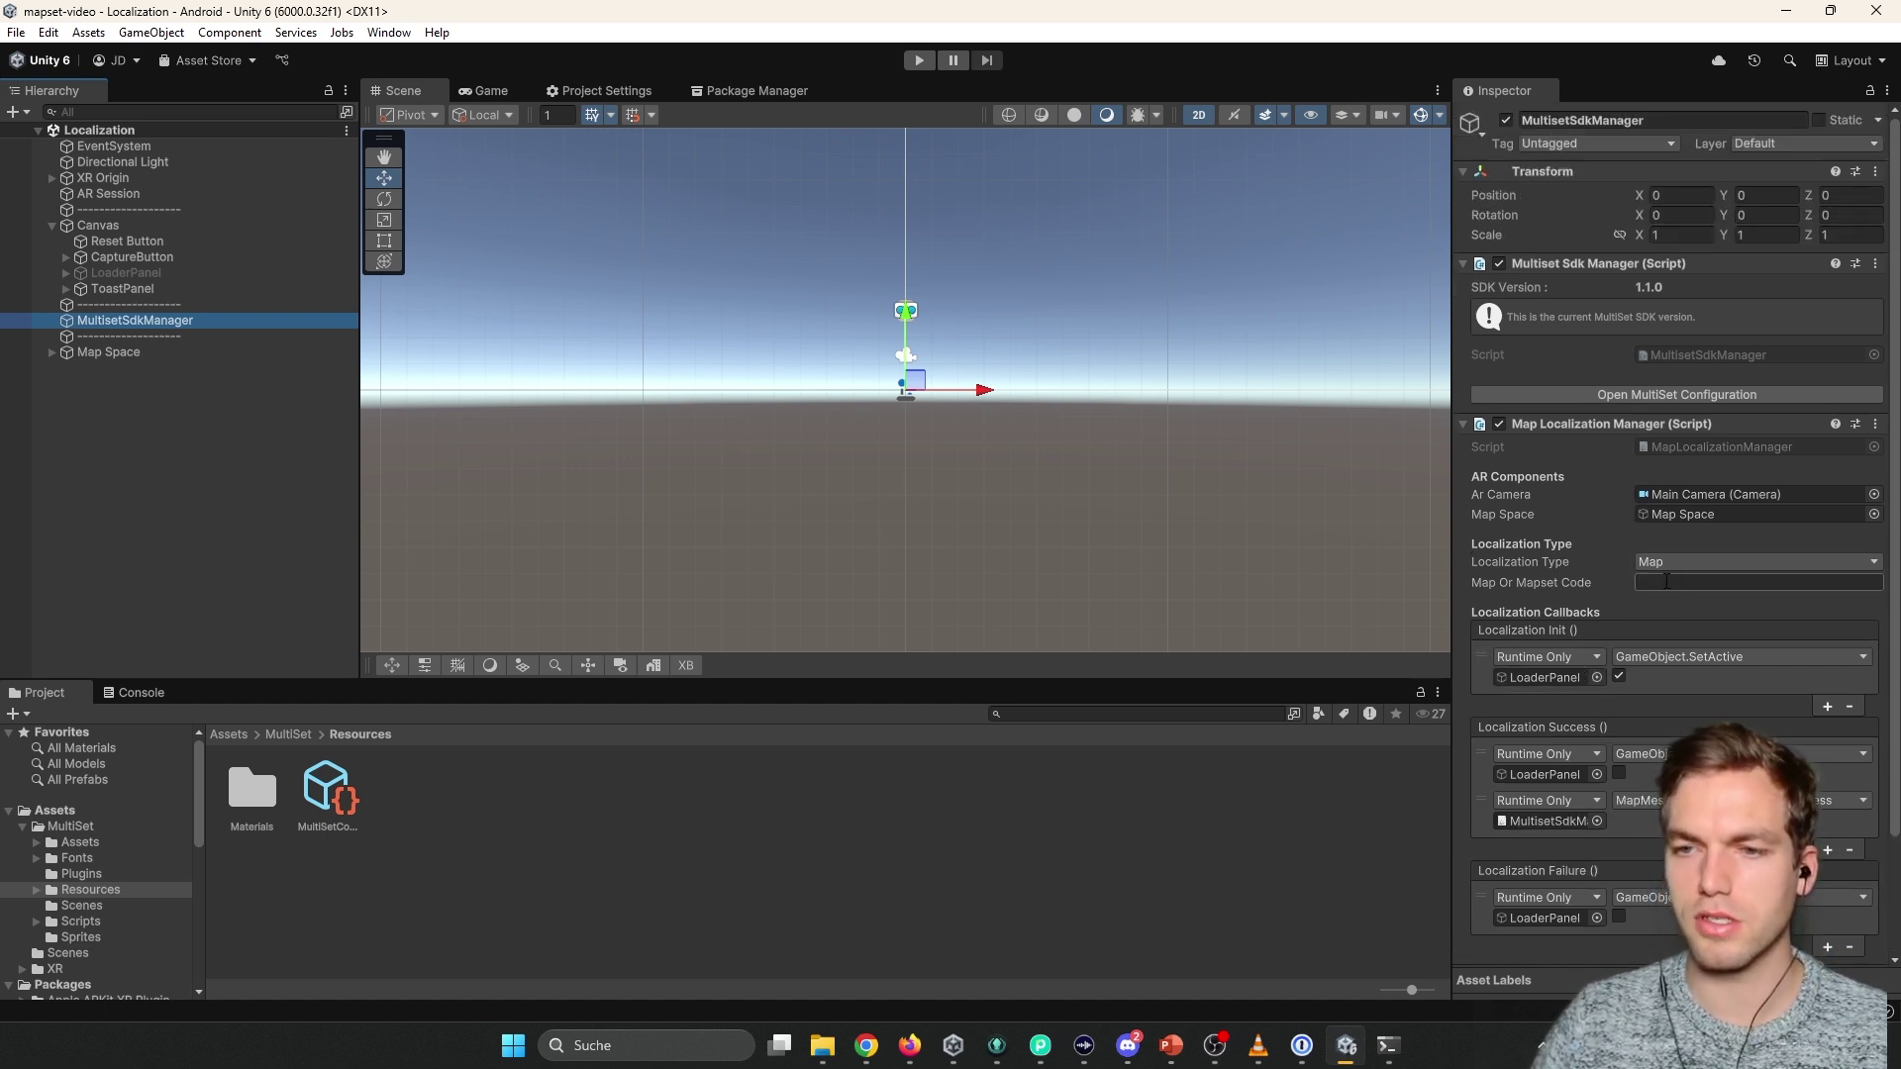
click(1713, 561)
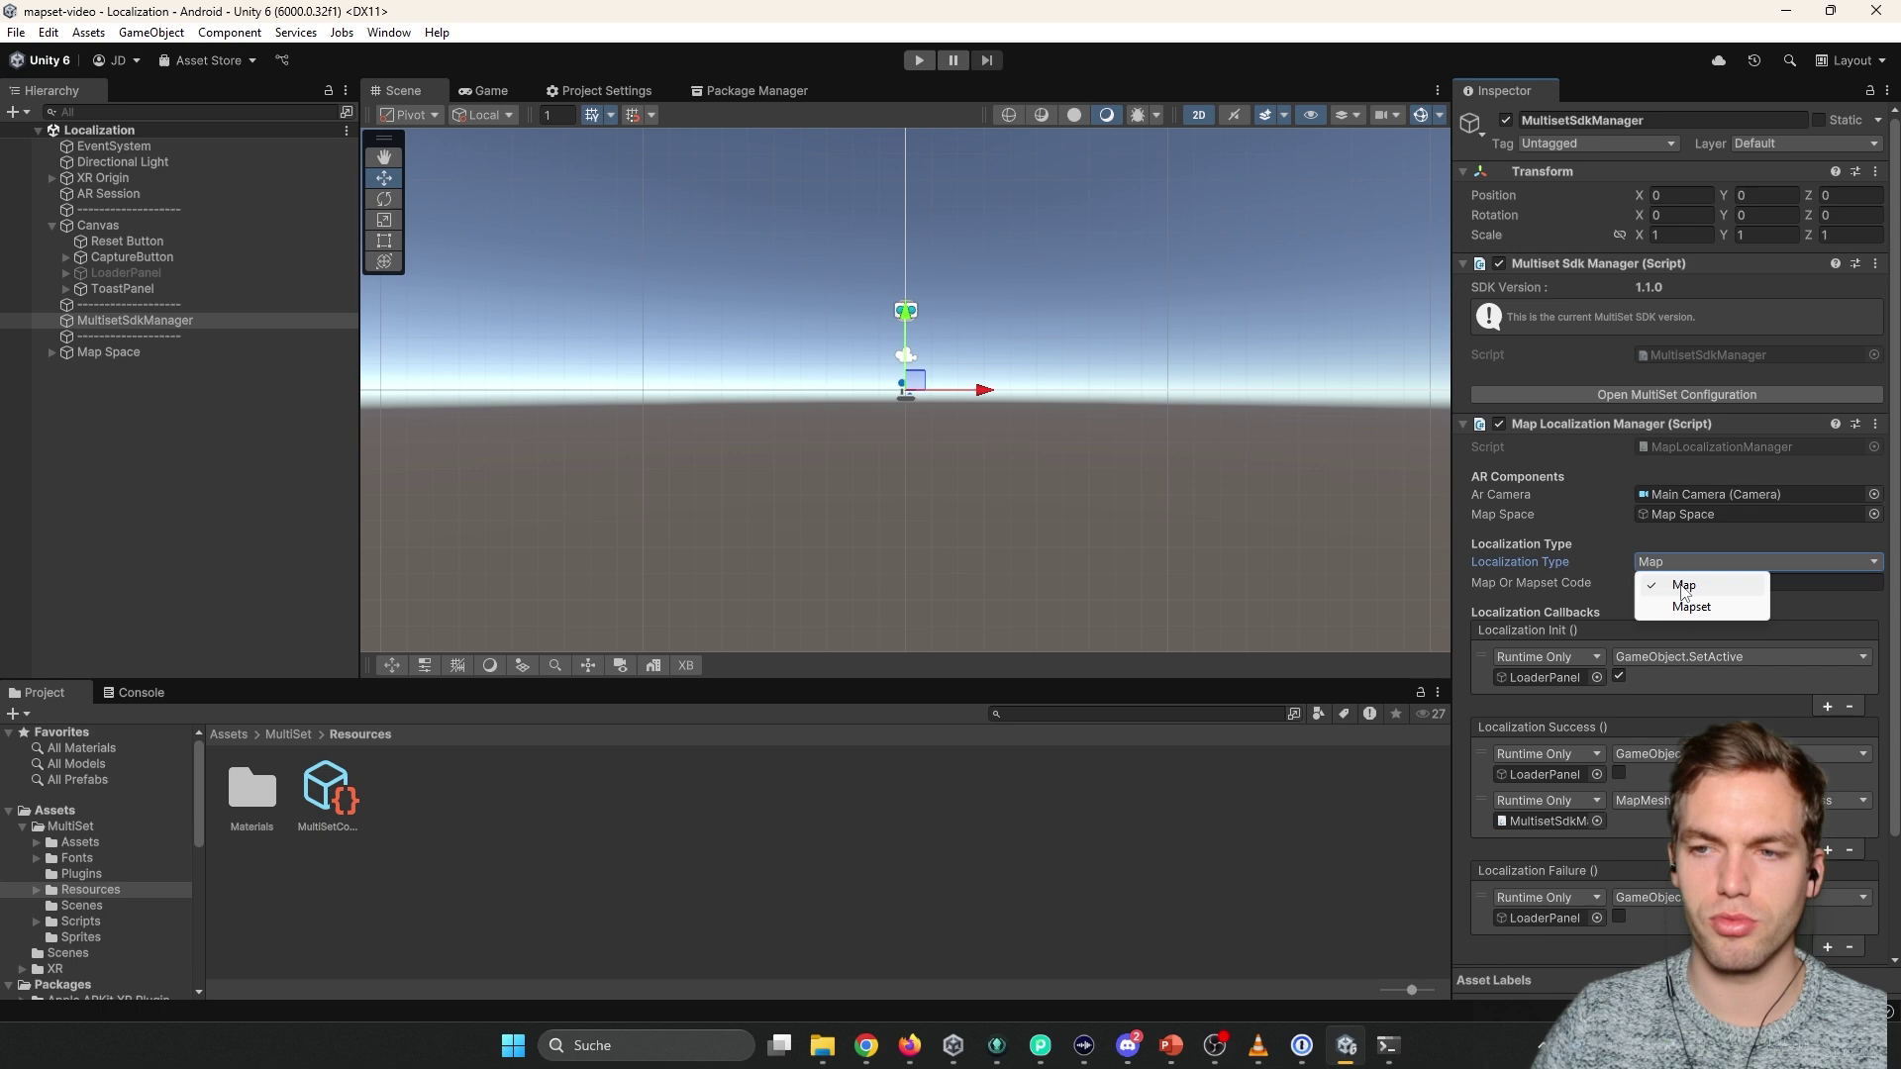
key(alt+Tab)
key(alt+Tab)
key(alt+Tab)
key(alt+Tab)
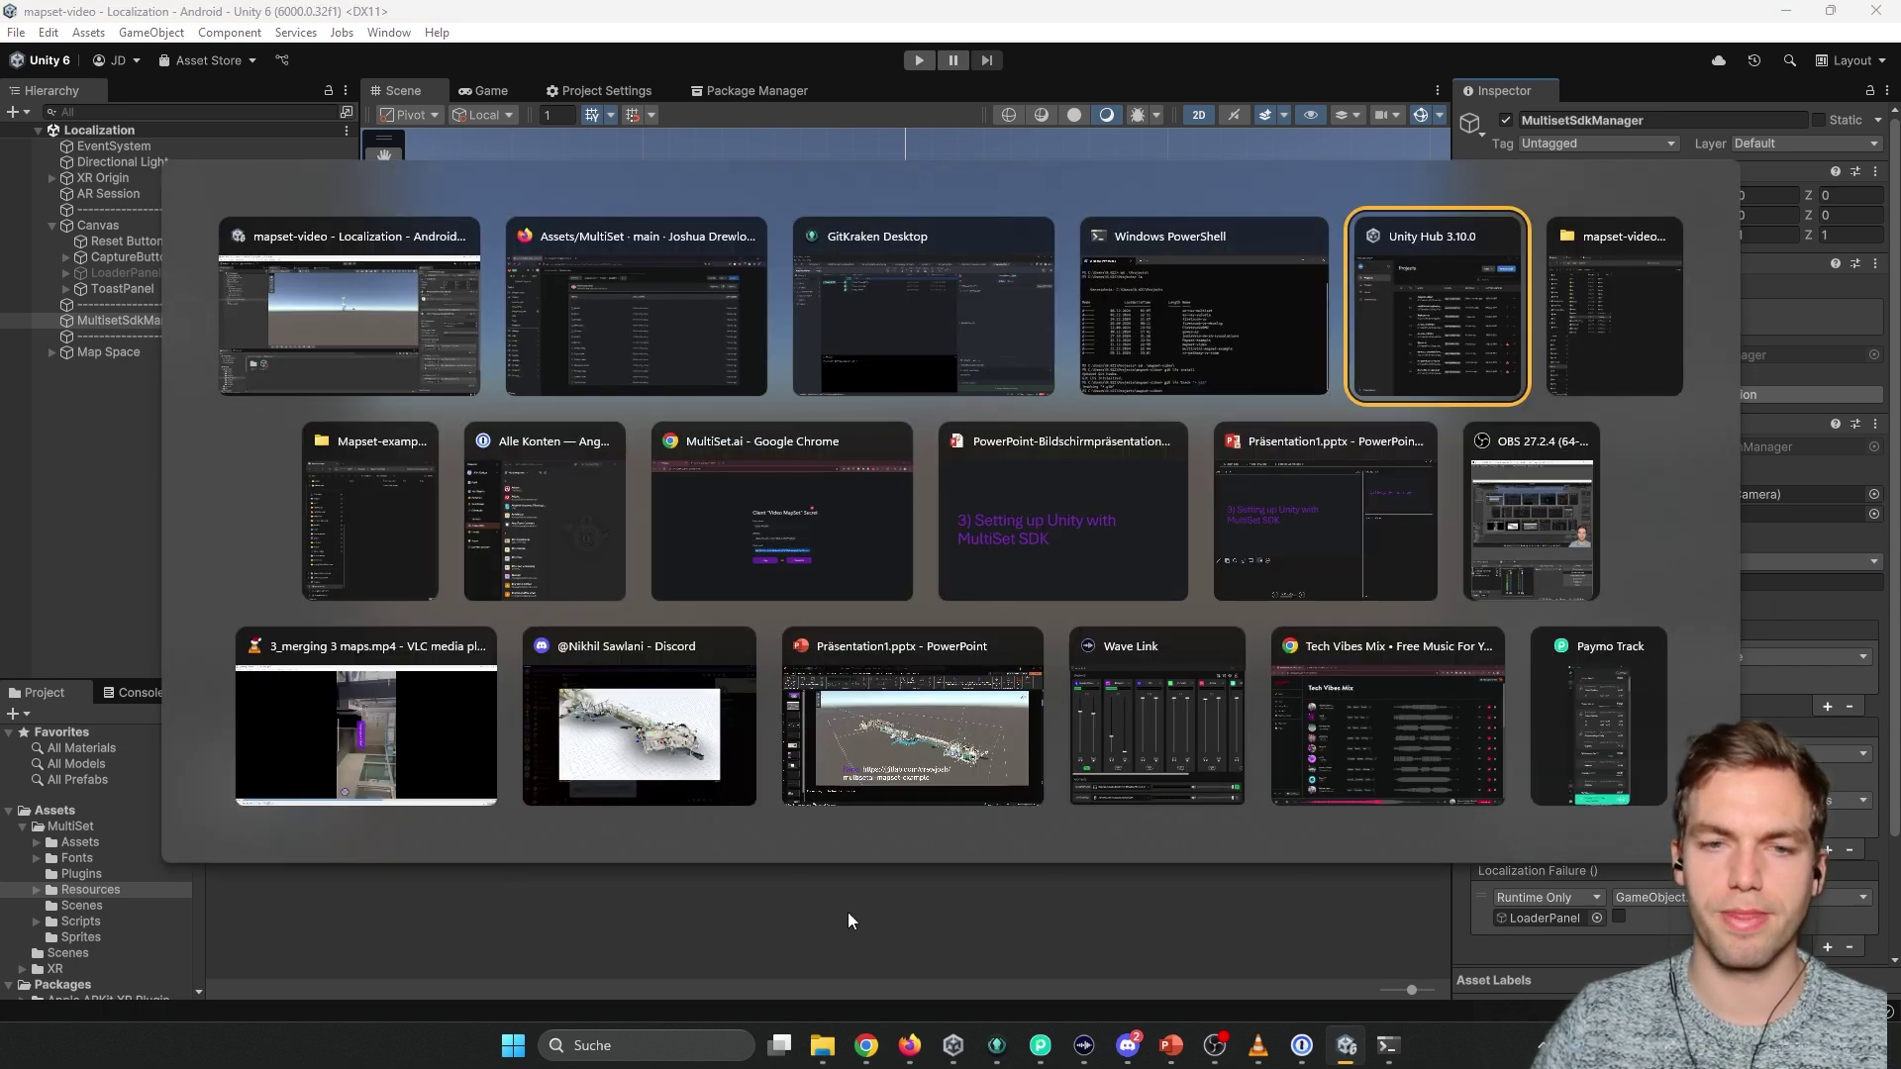
key(Escape)
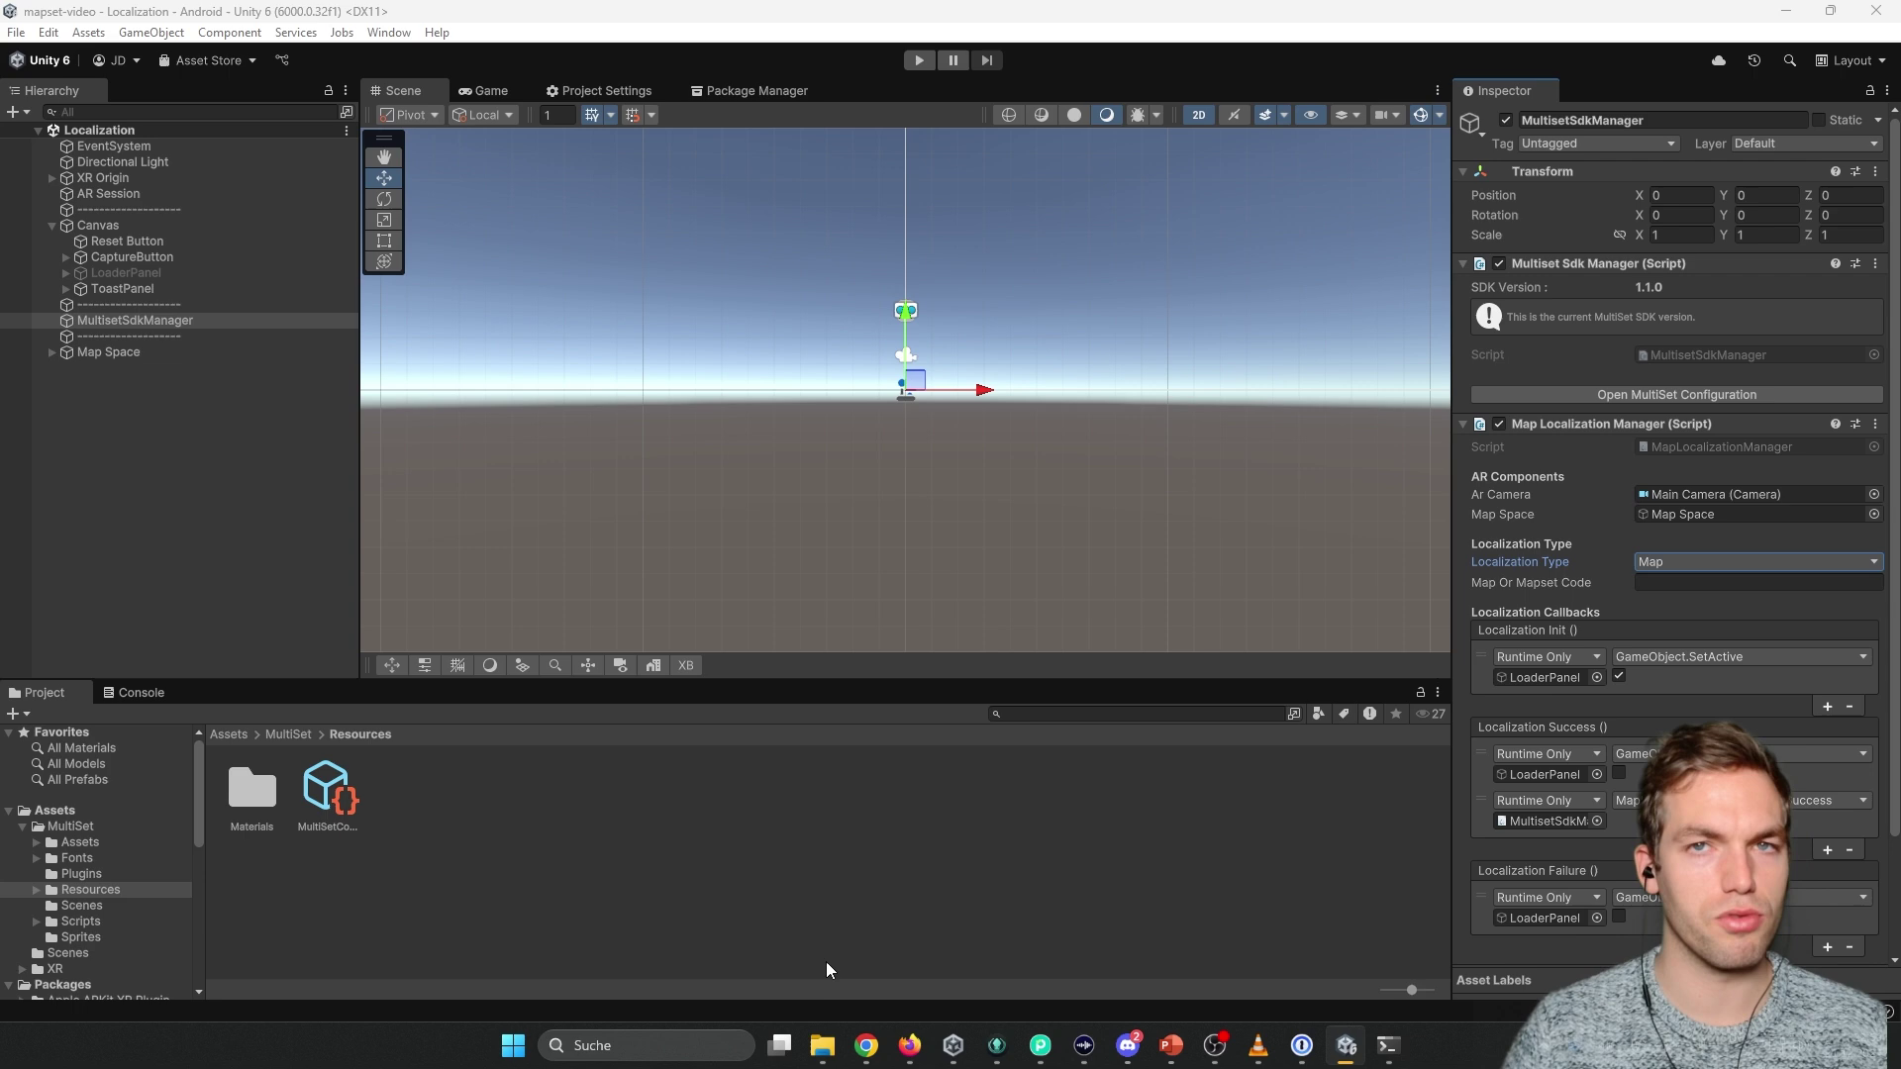
key(alt+Tab)
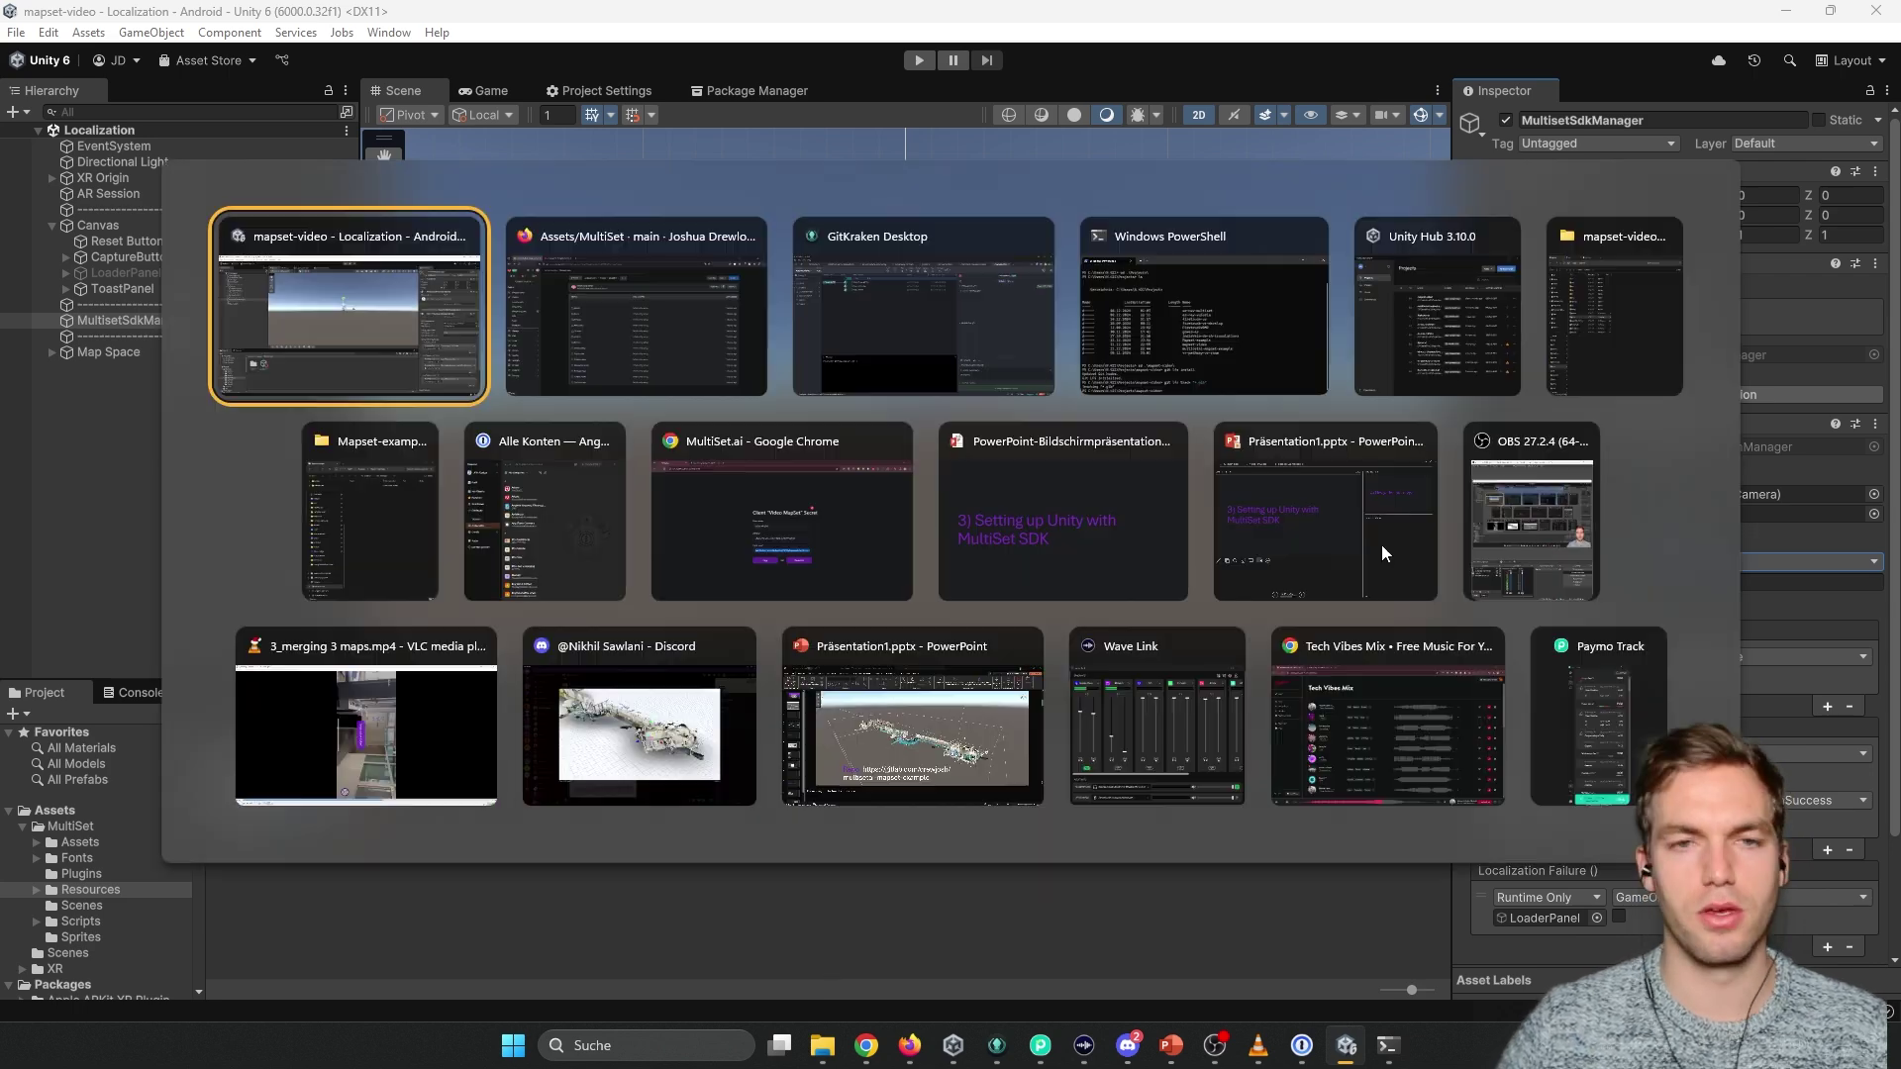
click(781, 515)
click(40, 270)
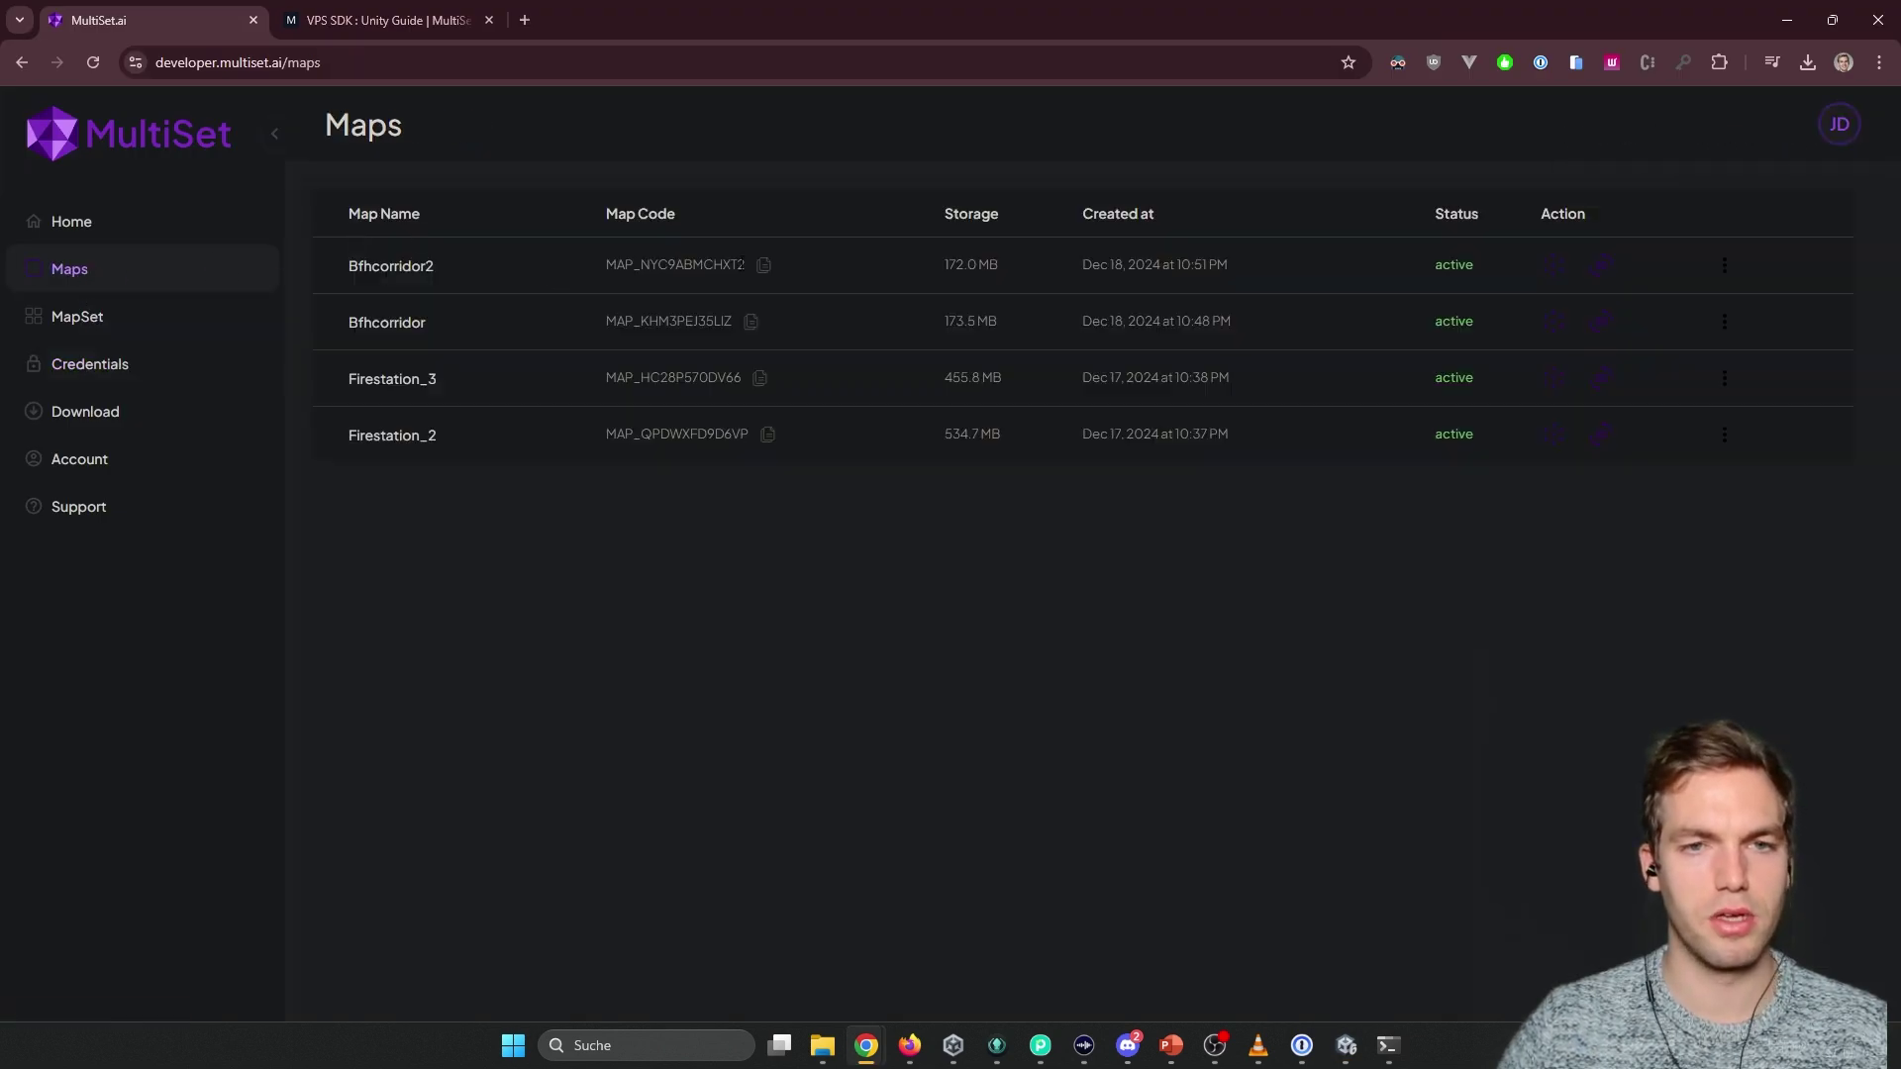
click(763, 265)
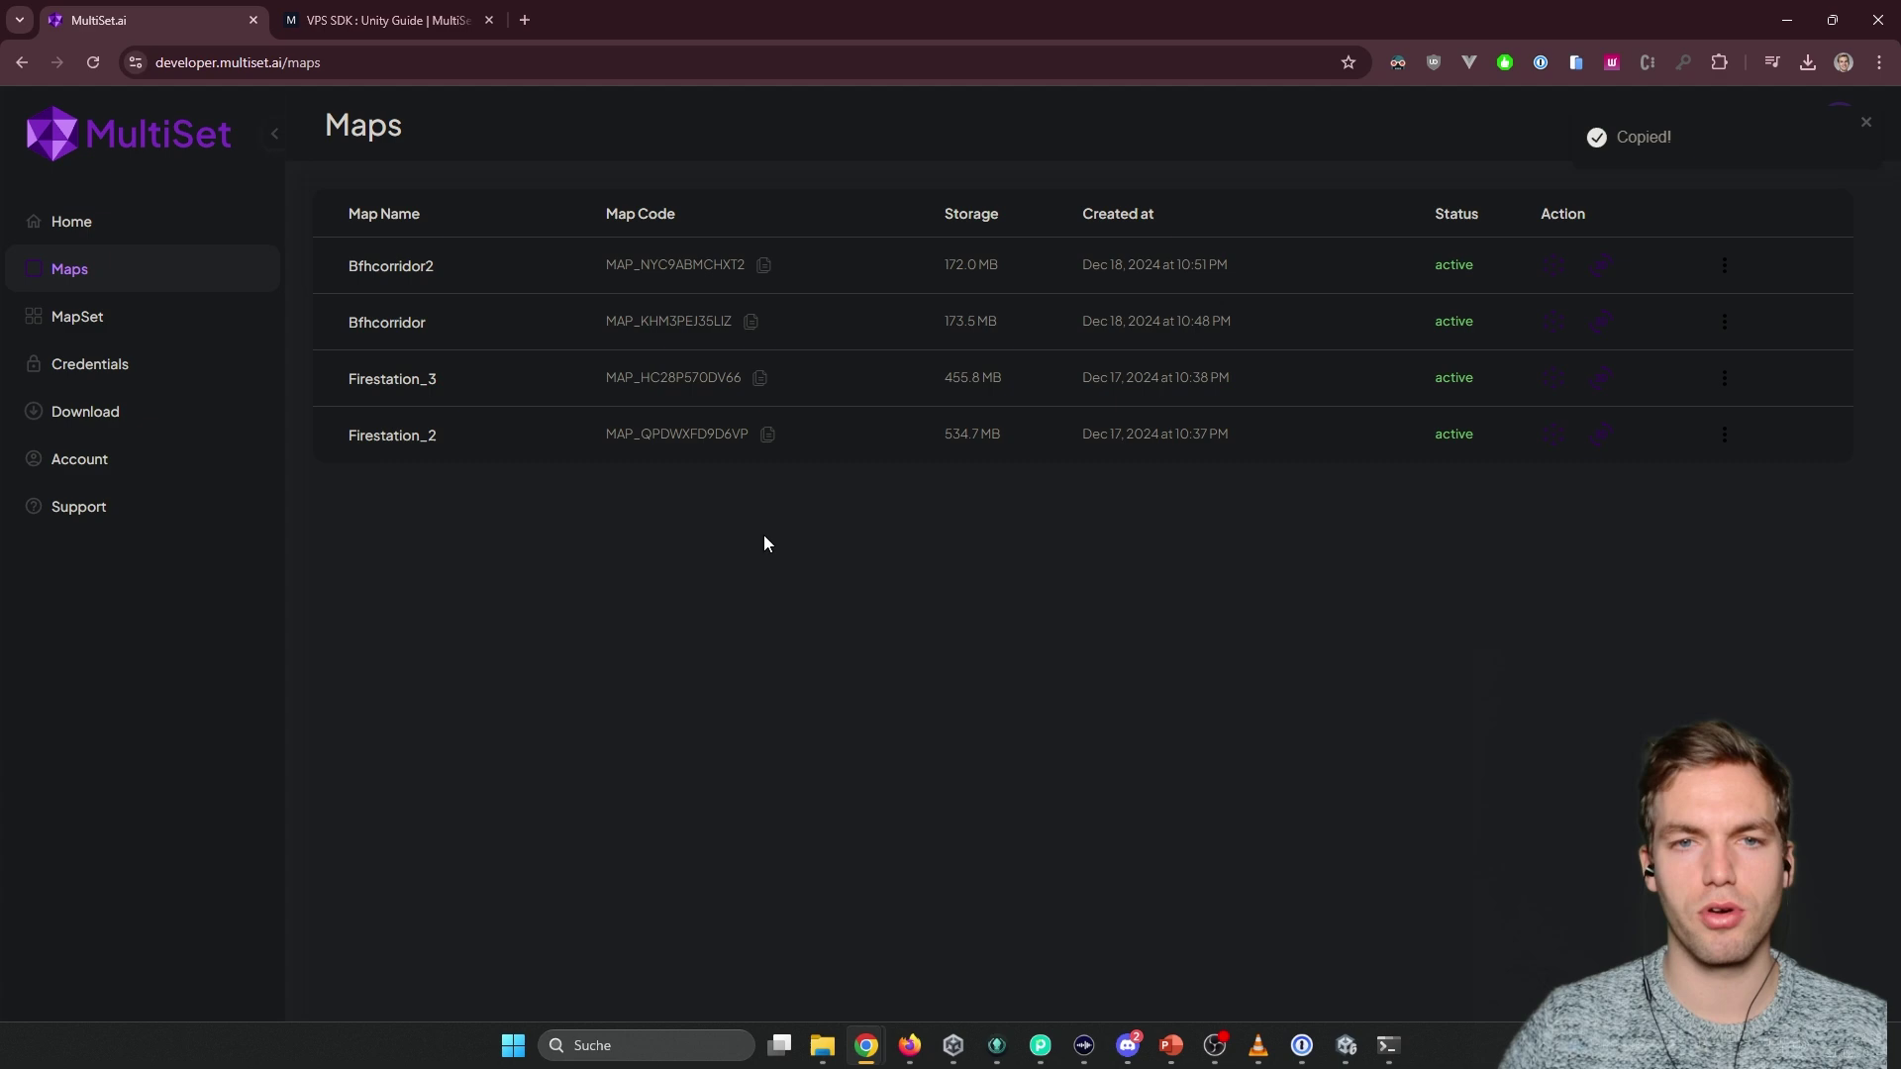
key(alt+Tab)
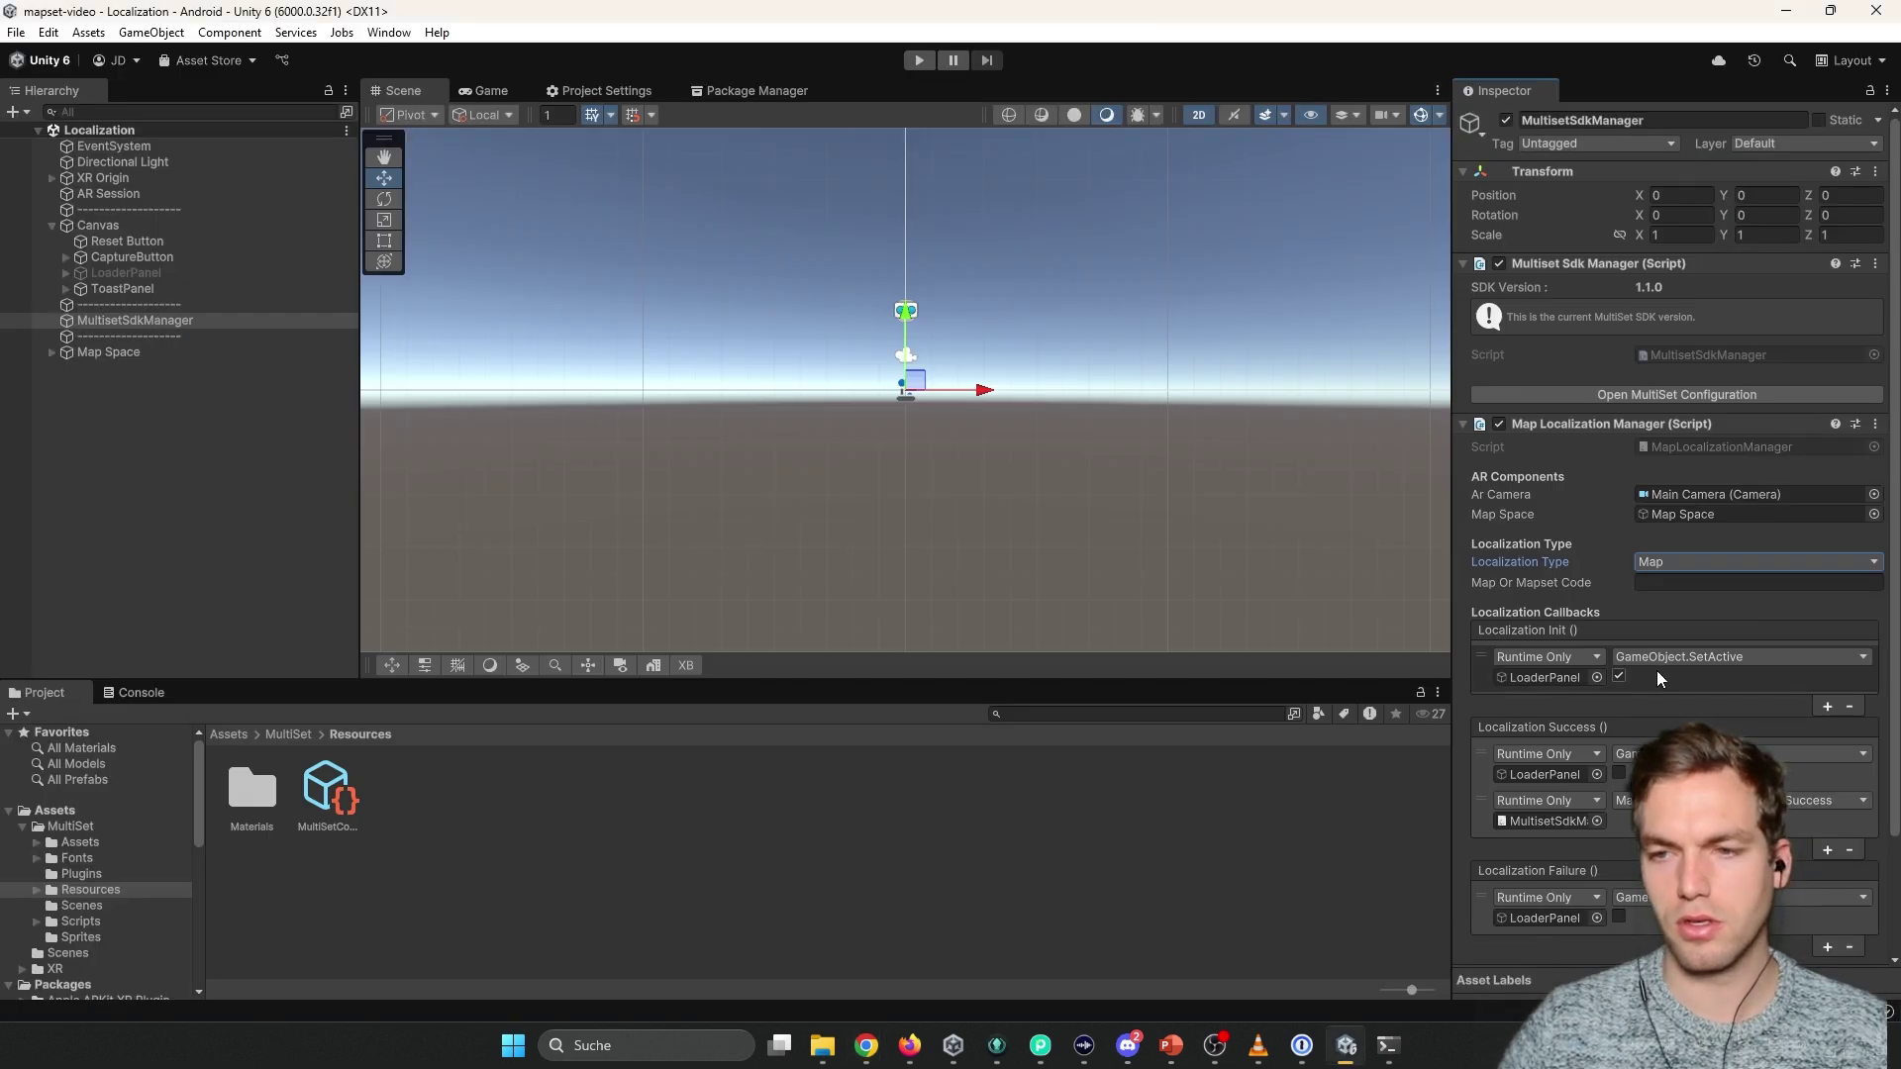
click(1680, 583)
key(ctrl+v)
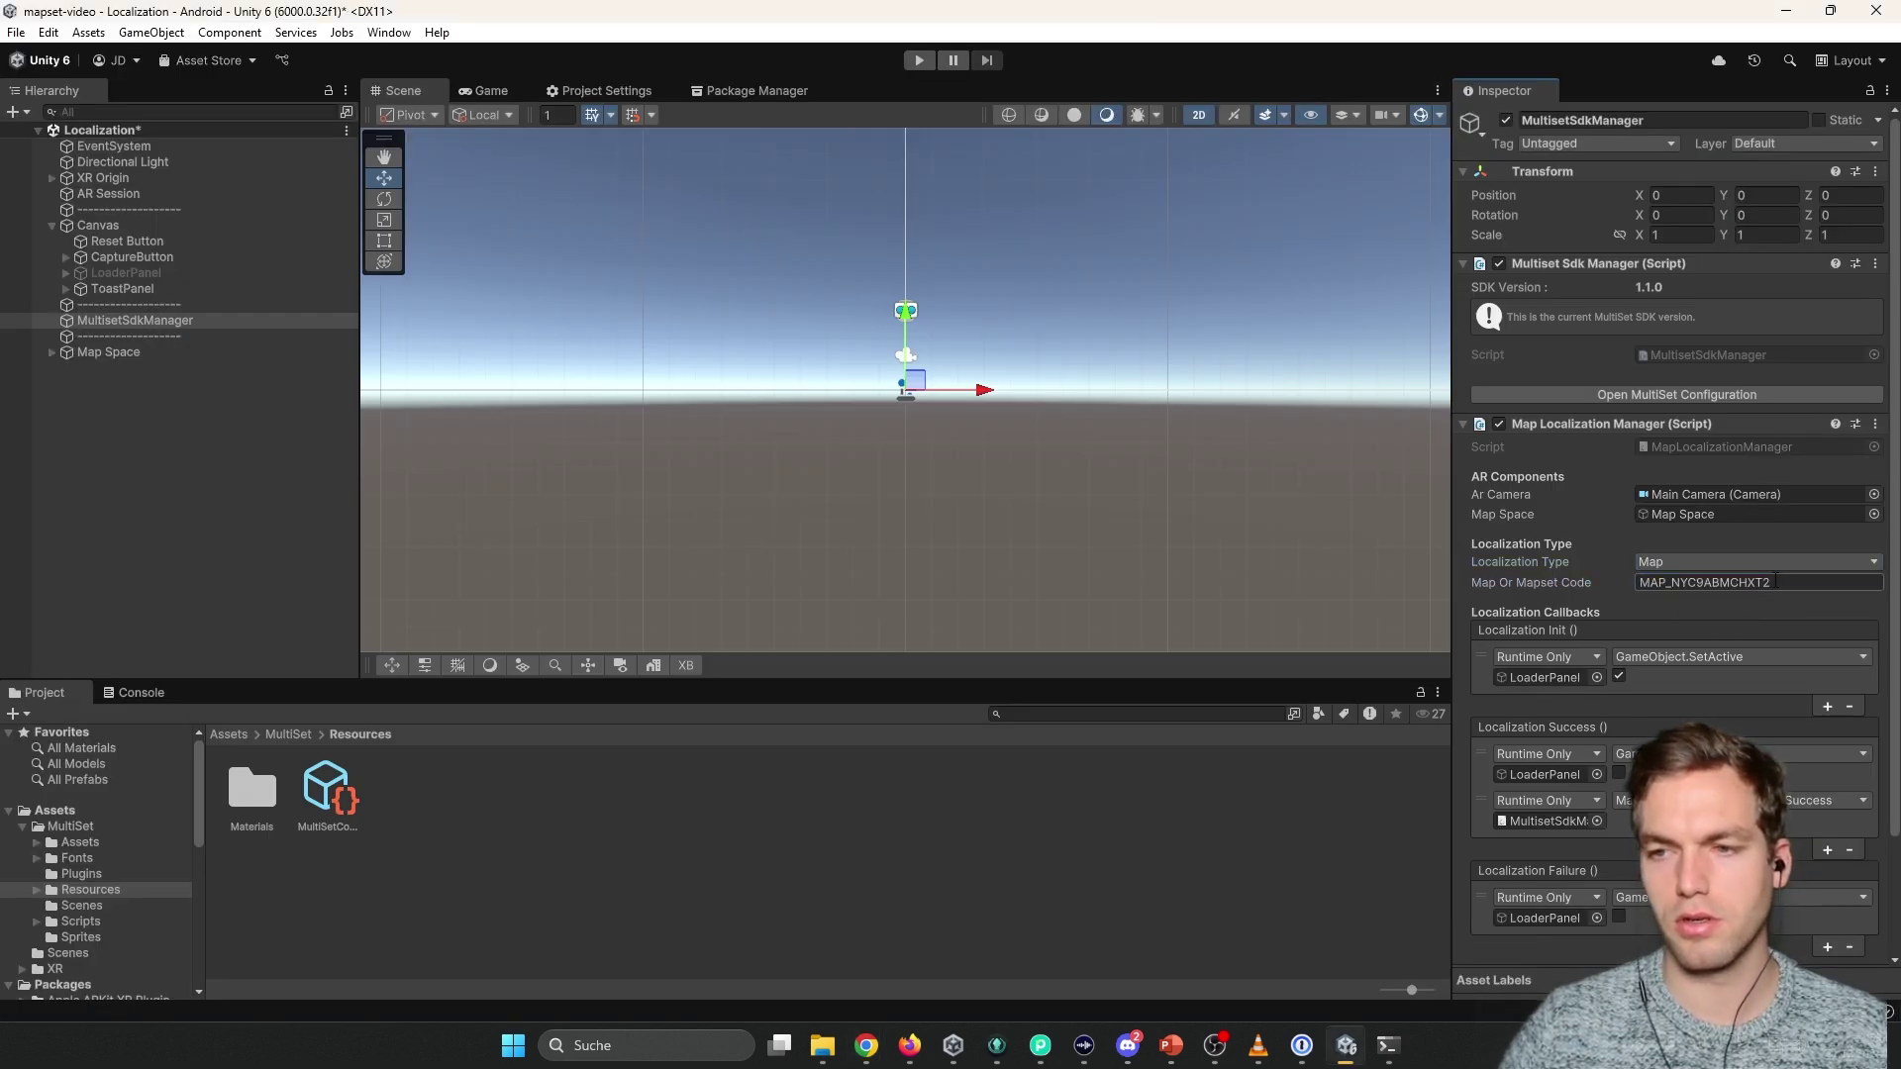
click(1679, 604)
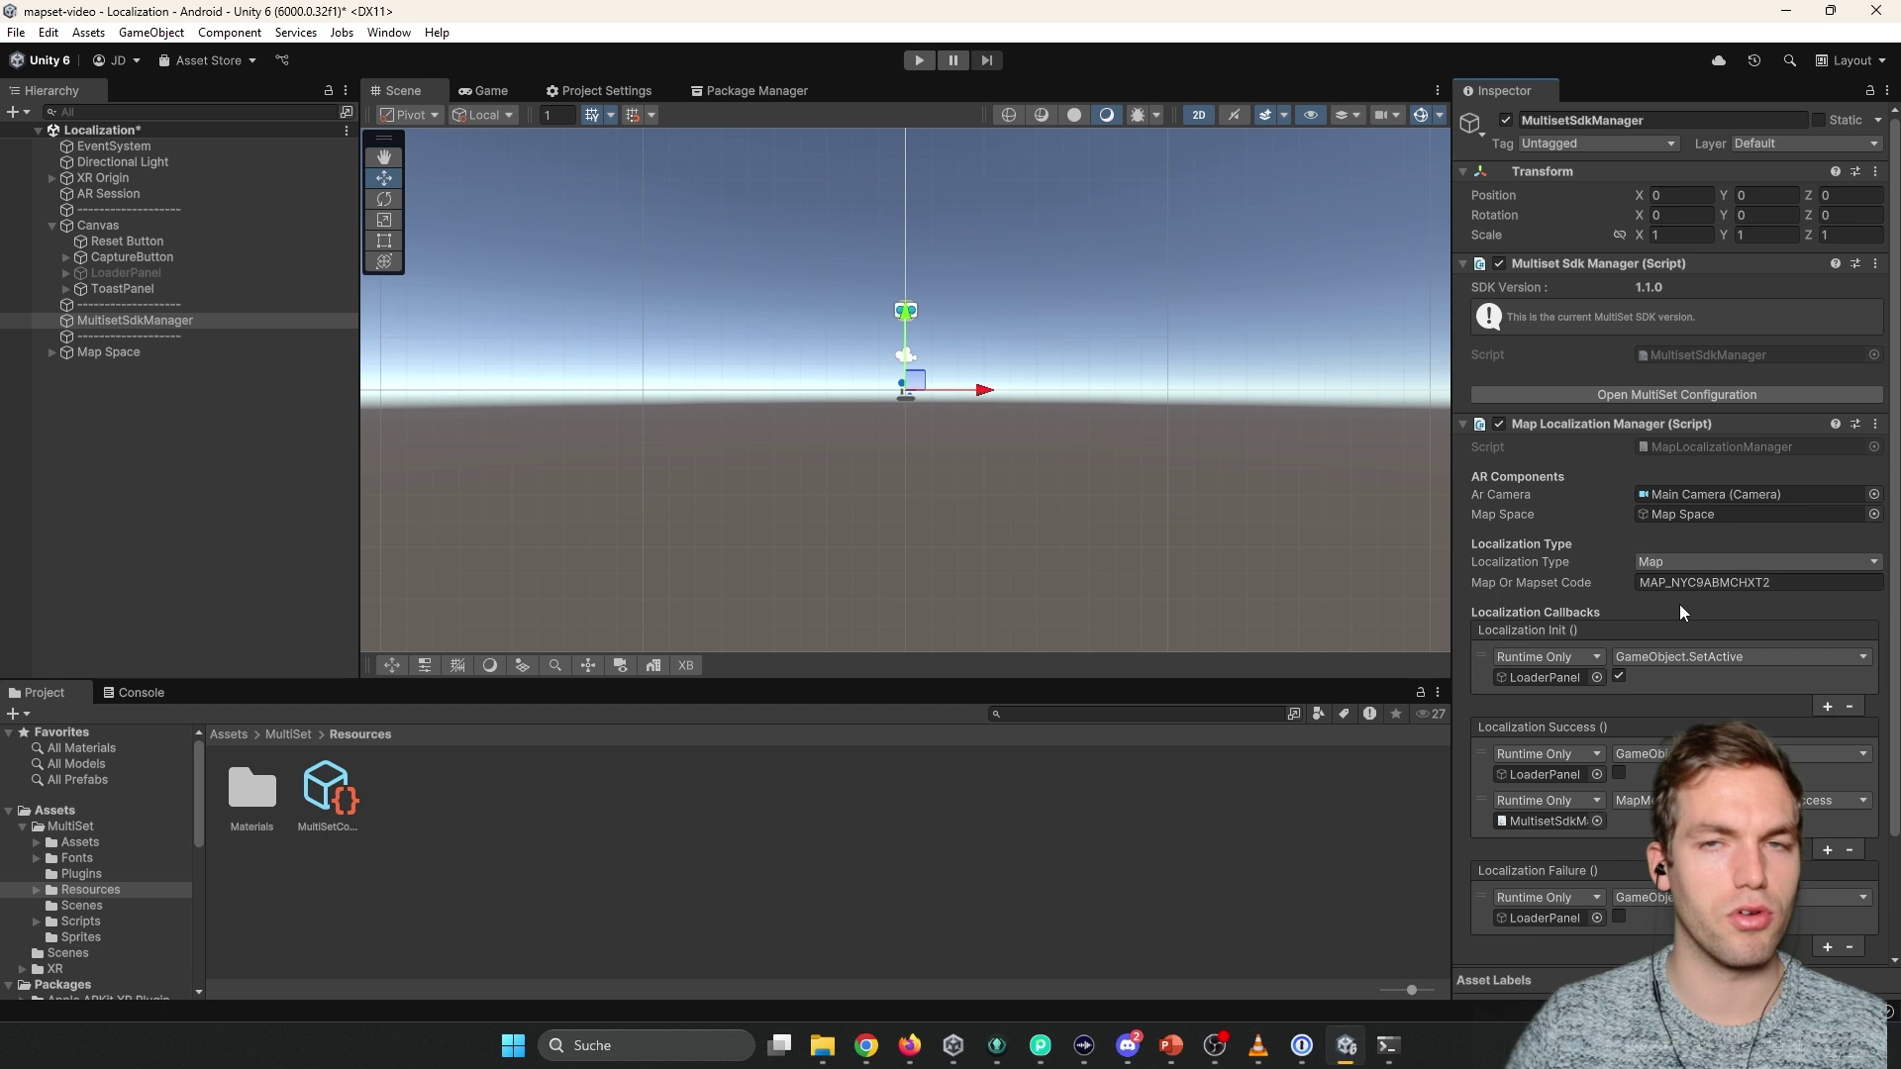
Expand Map Space in the Hierarchy and select its Gizmo child.
double_click(80, 353)
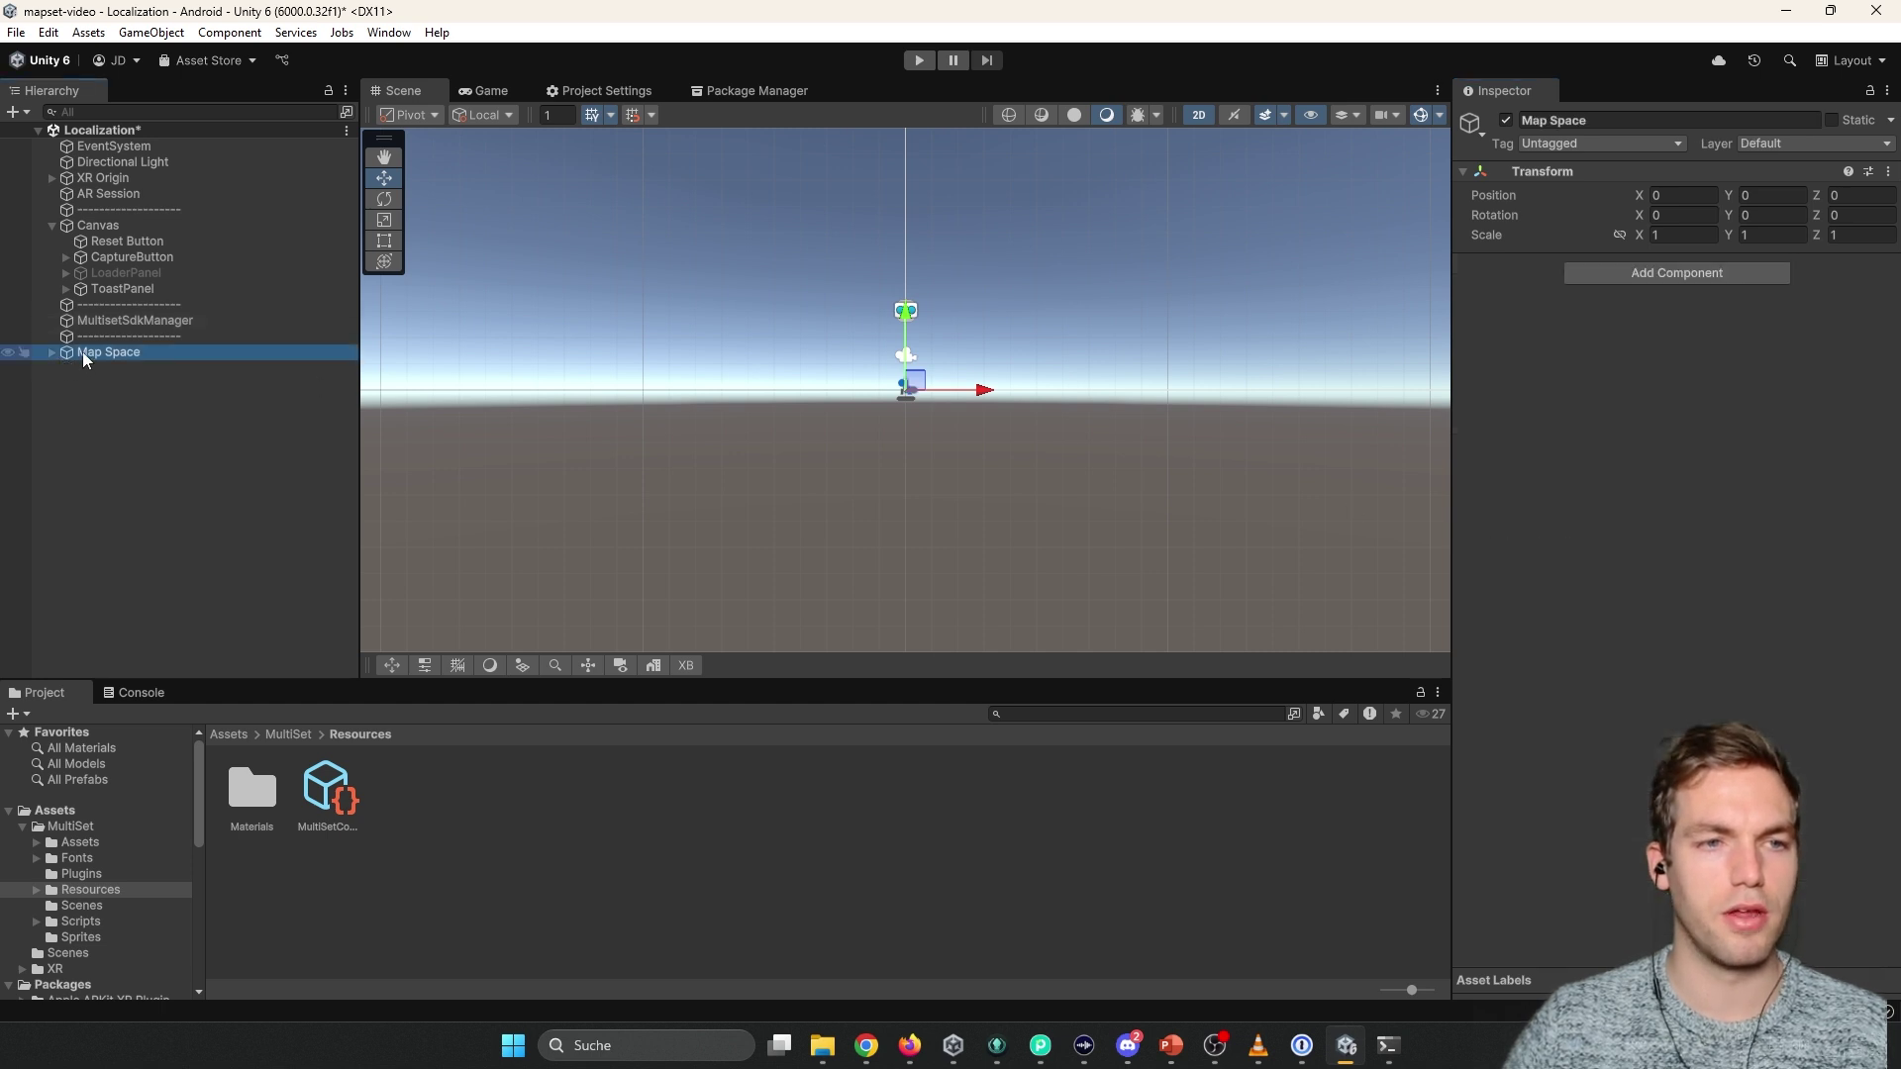
scroll(493, 429, up, 3)
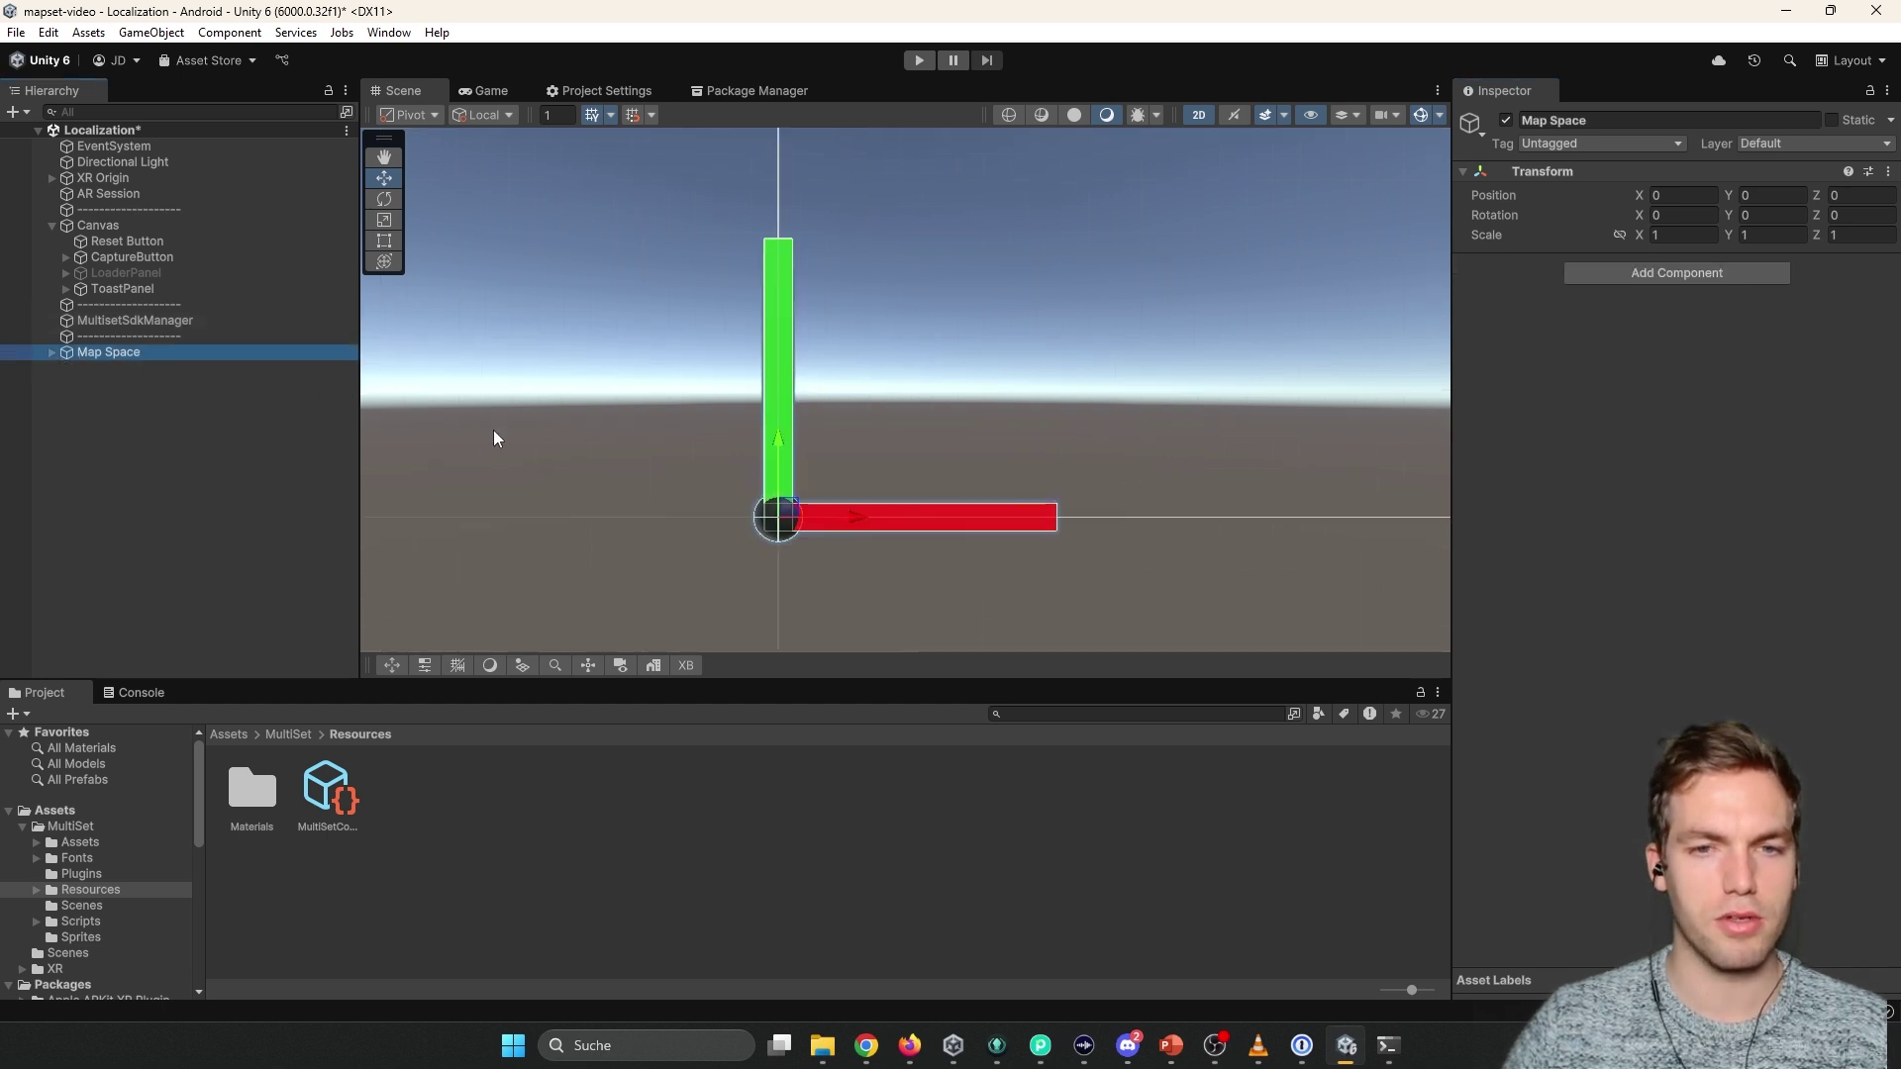
click(51, 353)
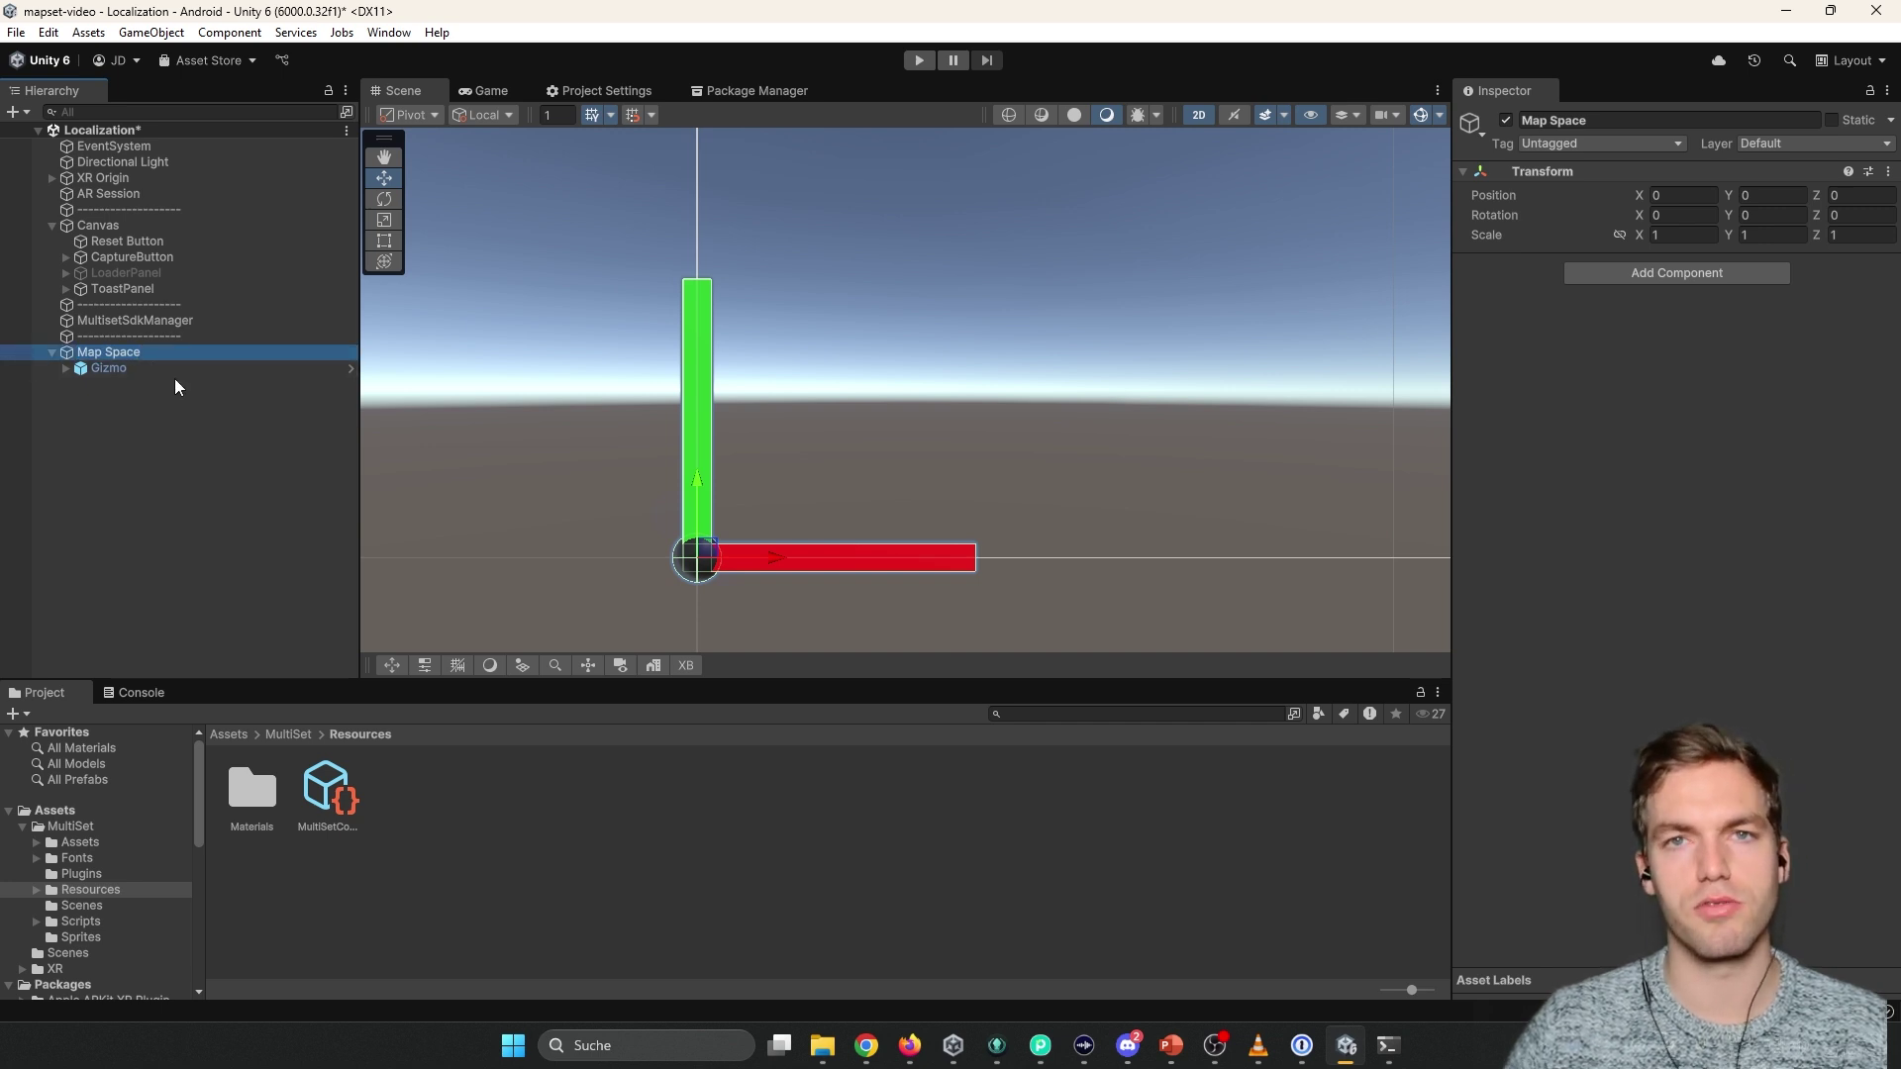
click(125, 369)
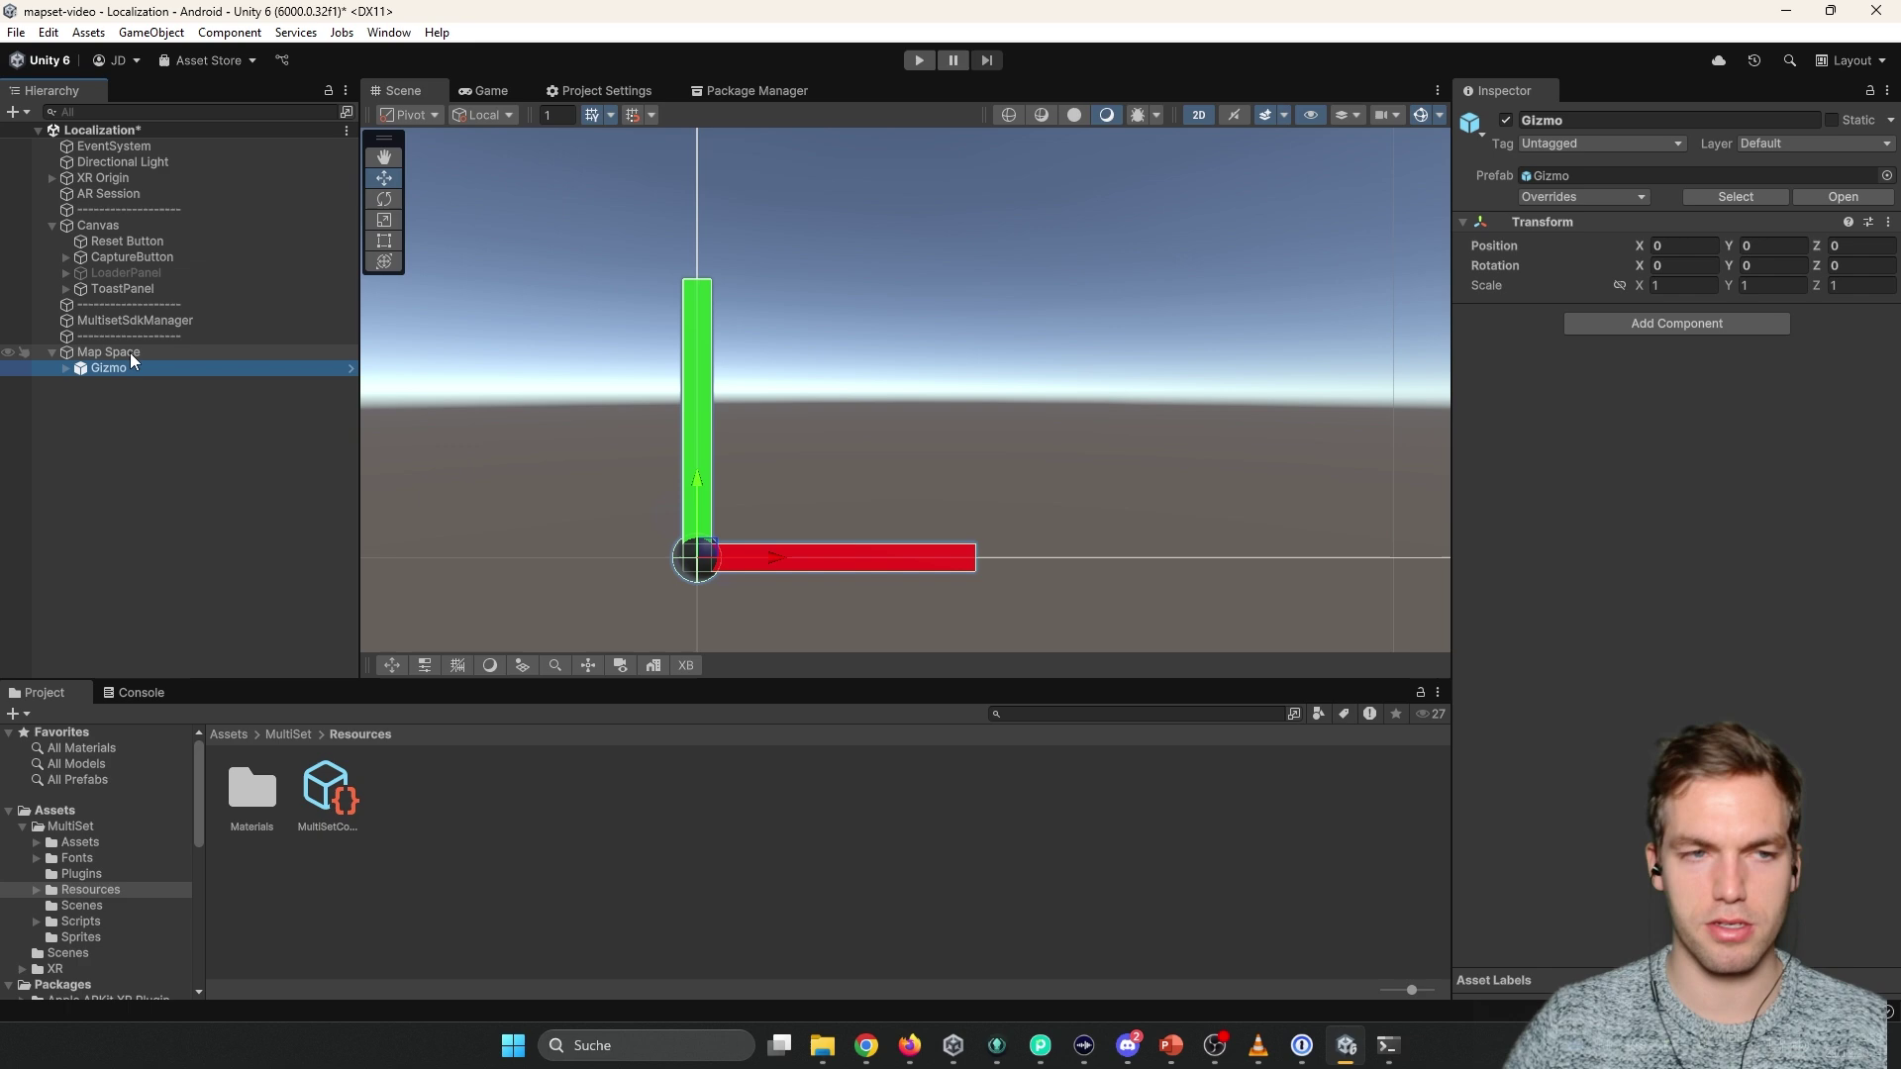
key(alt+Tab)
Review the MultiSet maps list, then select Map Space and MultisetSdkManager in Unity.
key(Escape)
key(alt+Tab)
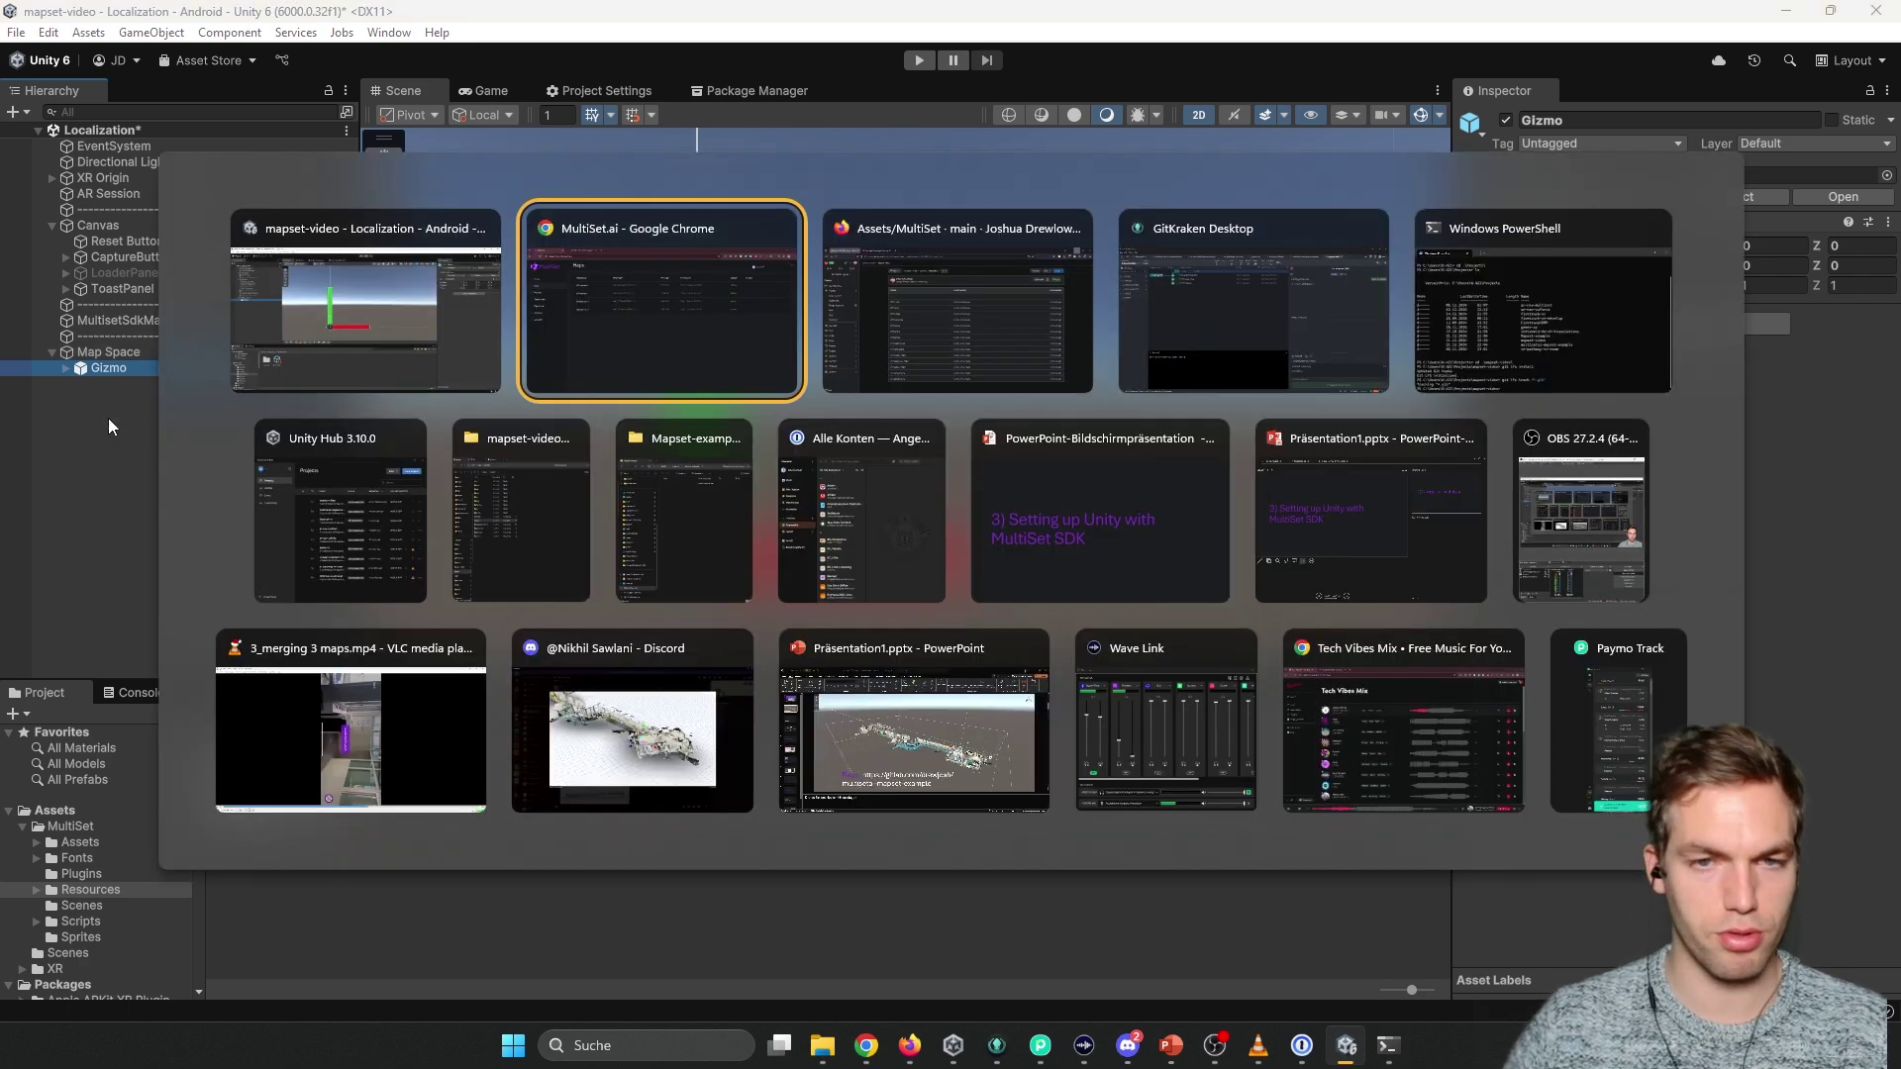
key(alt+Tab)
key(alt+shift+Tab)
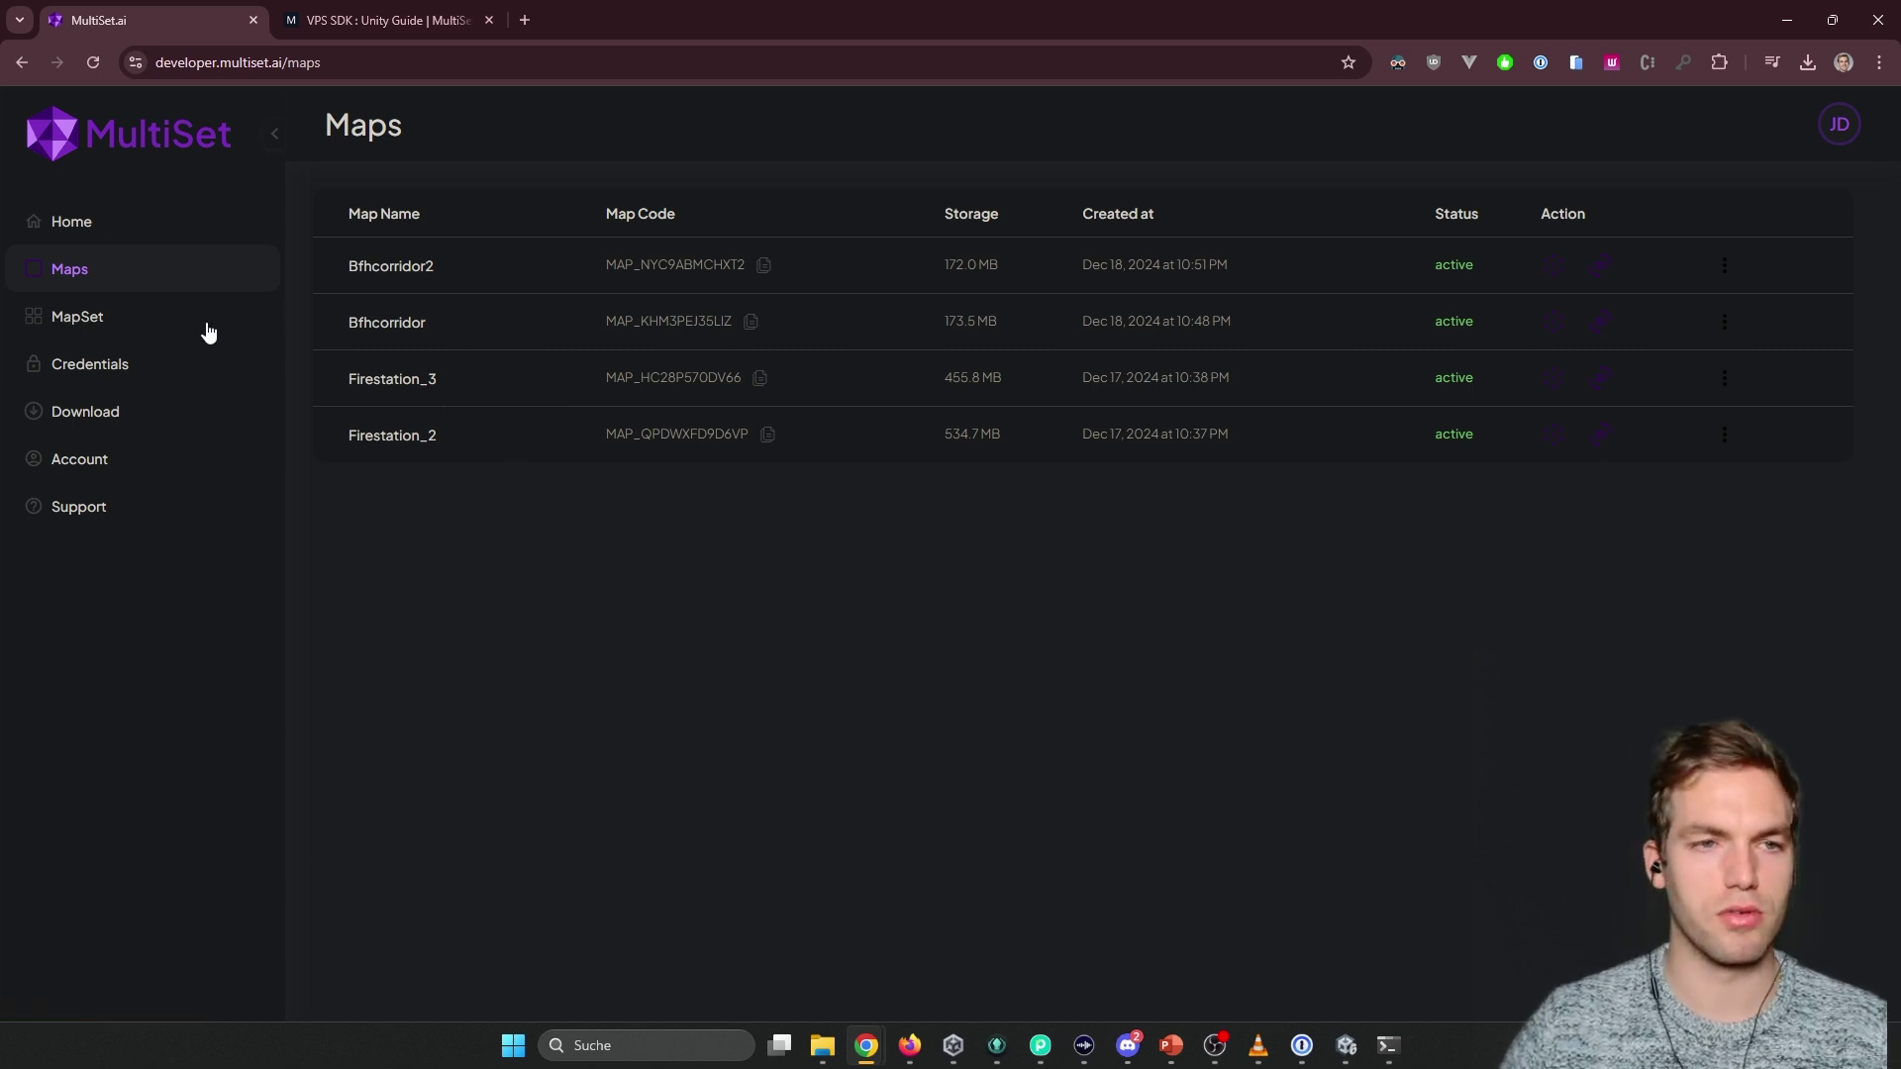
key(alt+Tab)
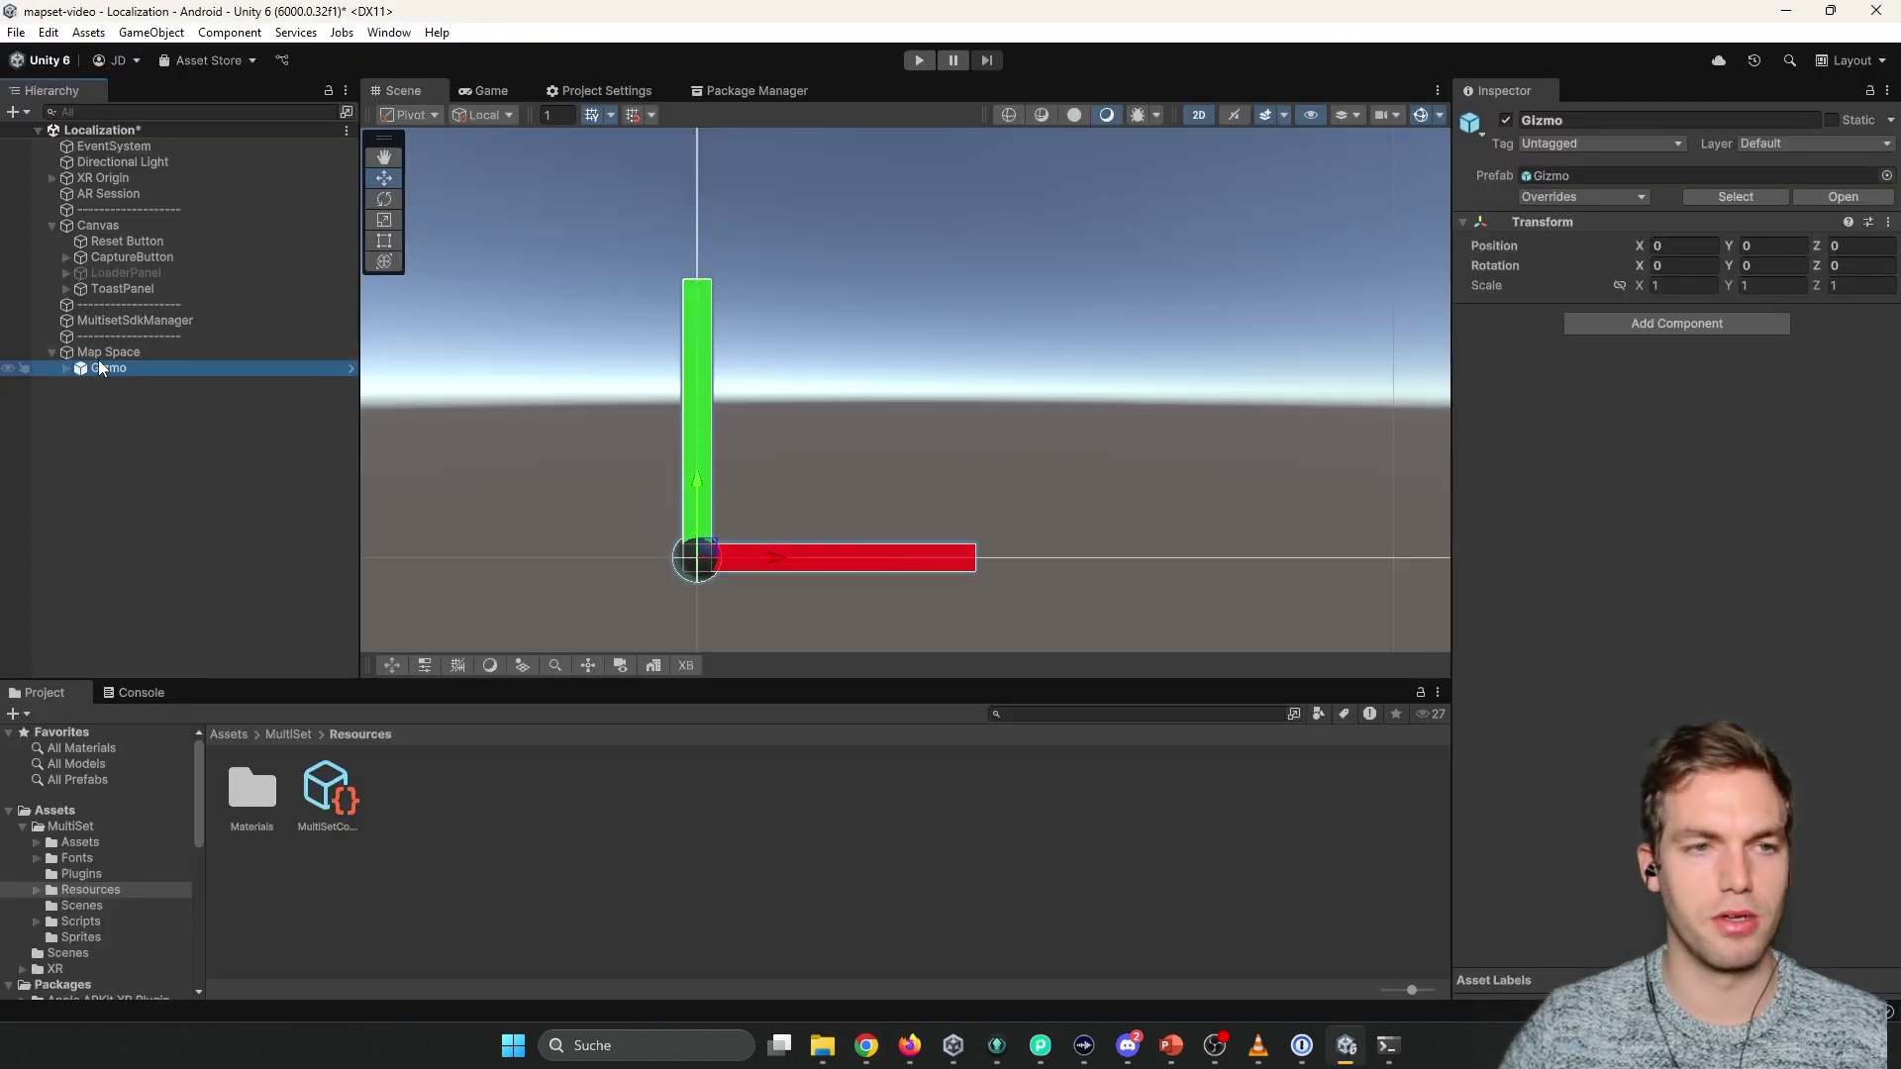
click(103, 353)
click(284, 322)
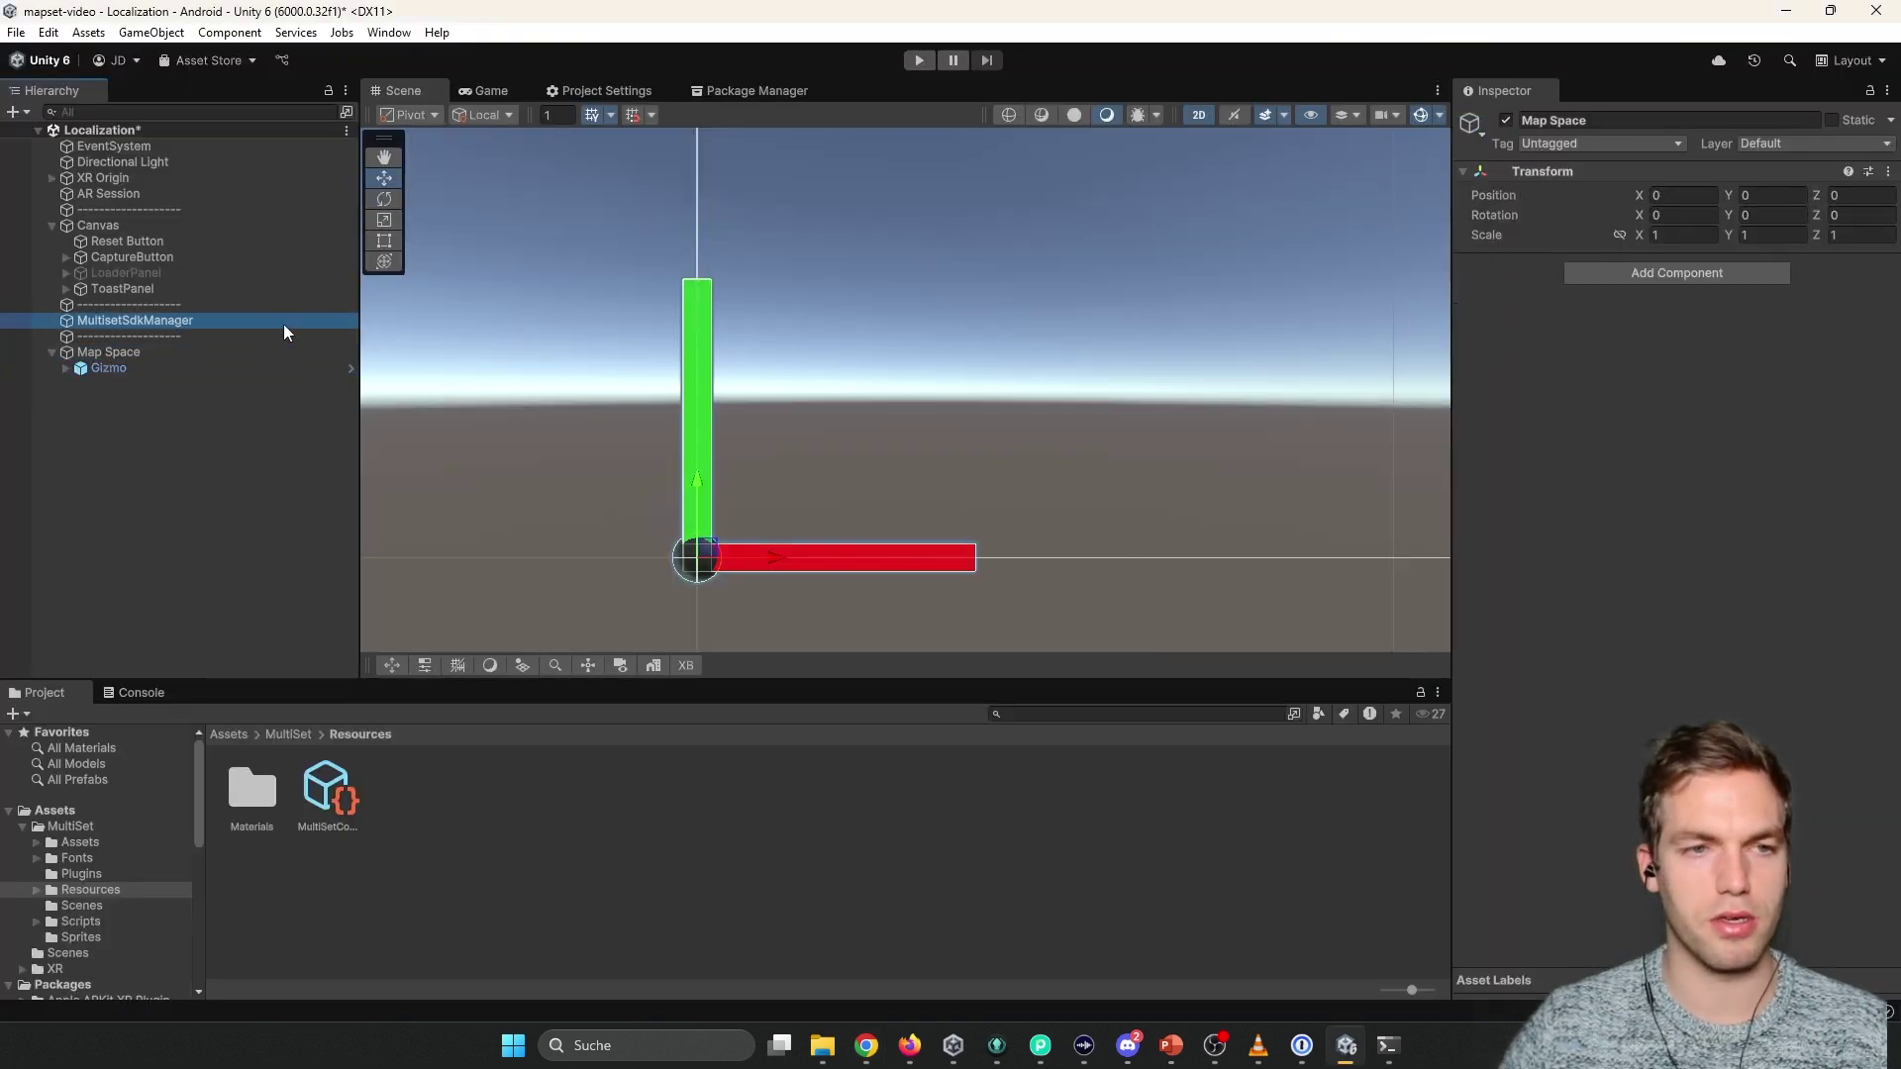
Set Localization Type to Mapset and paste BFH_I4MI's code MSET_QJCYE8UPQOB9 into Map Or Mapset Code.
click(1665, 560)
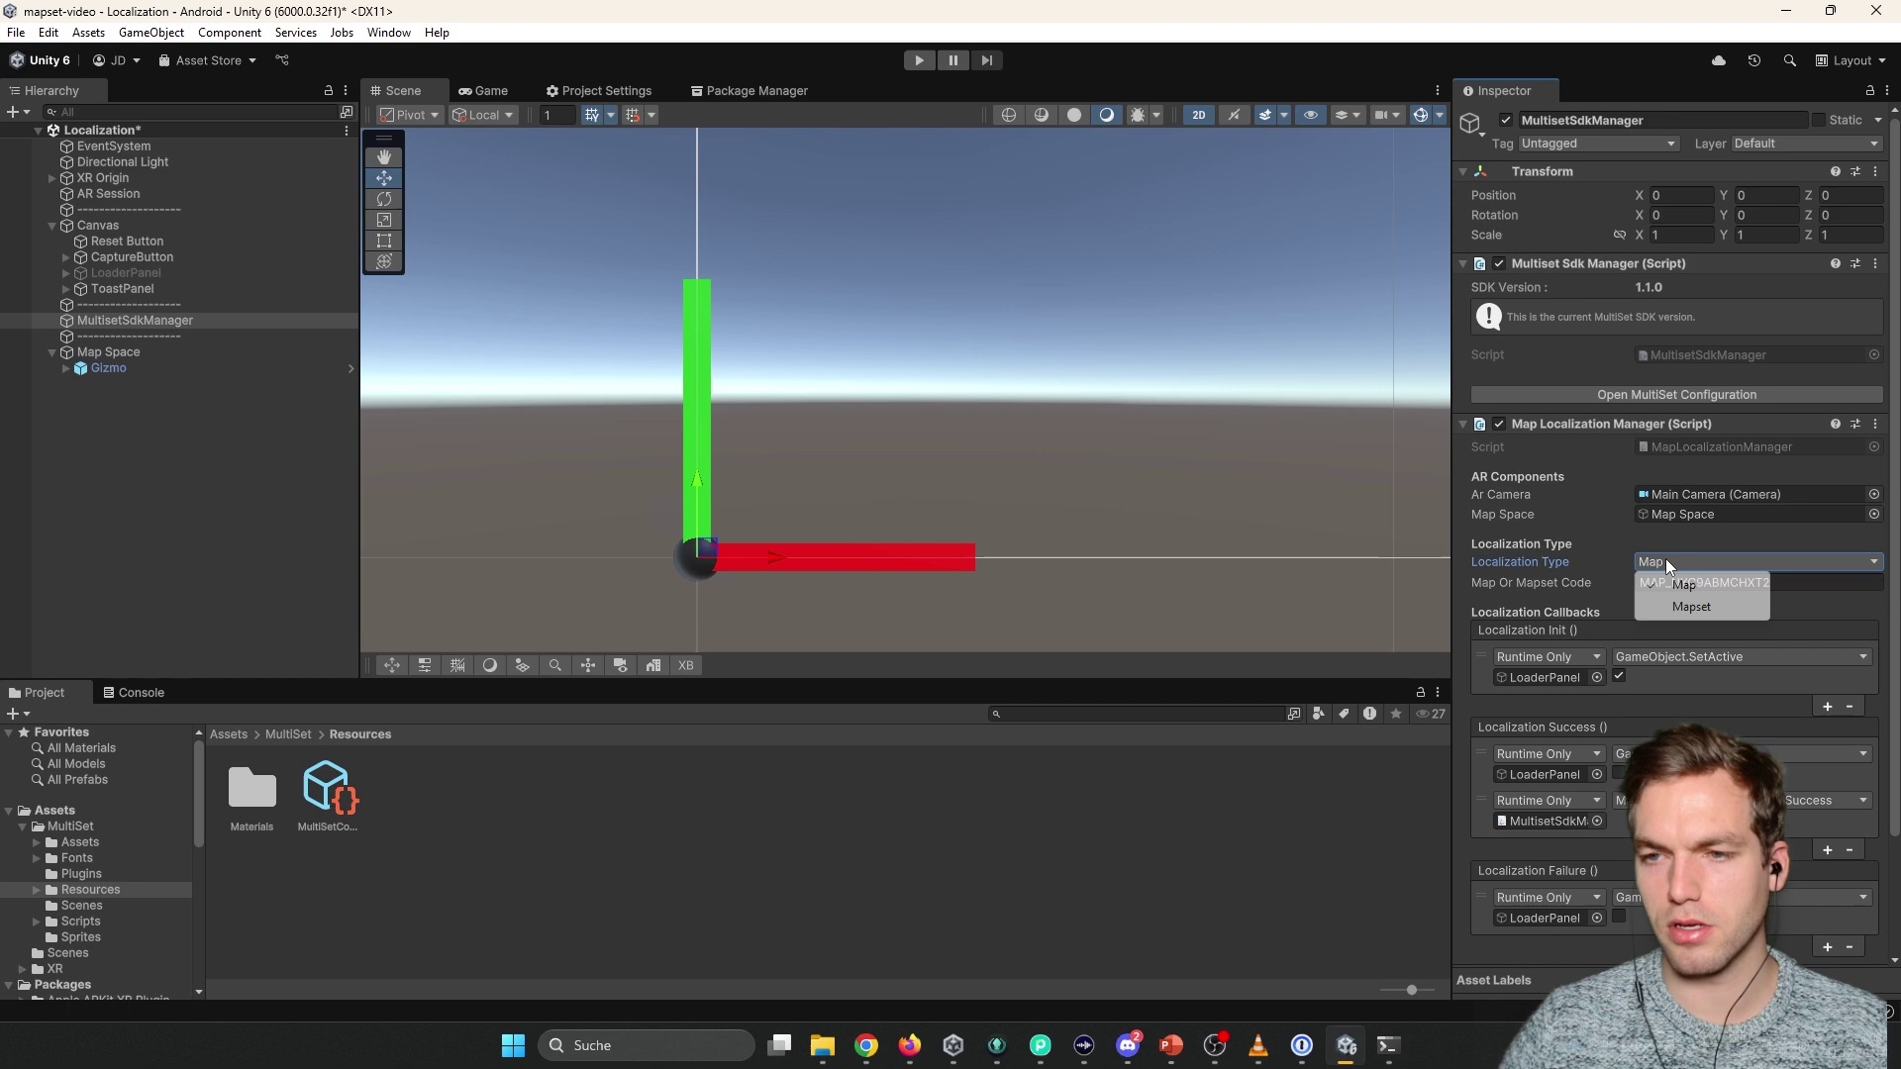
click(1787, 582)
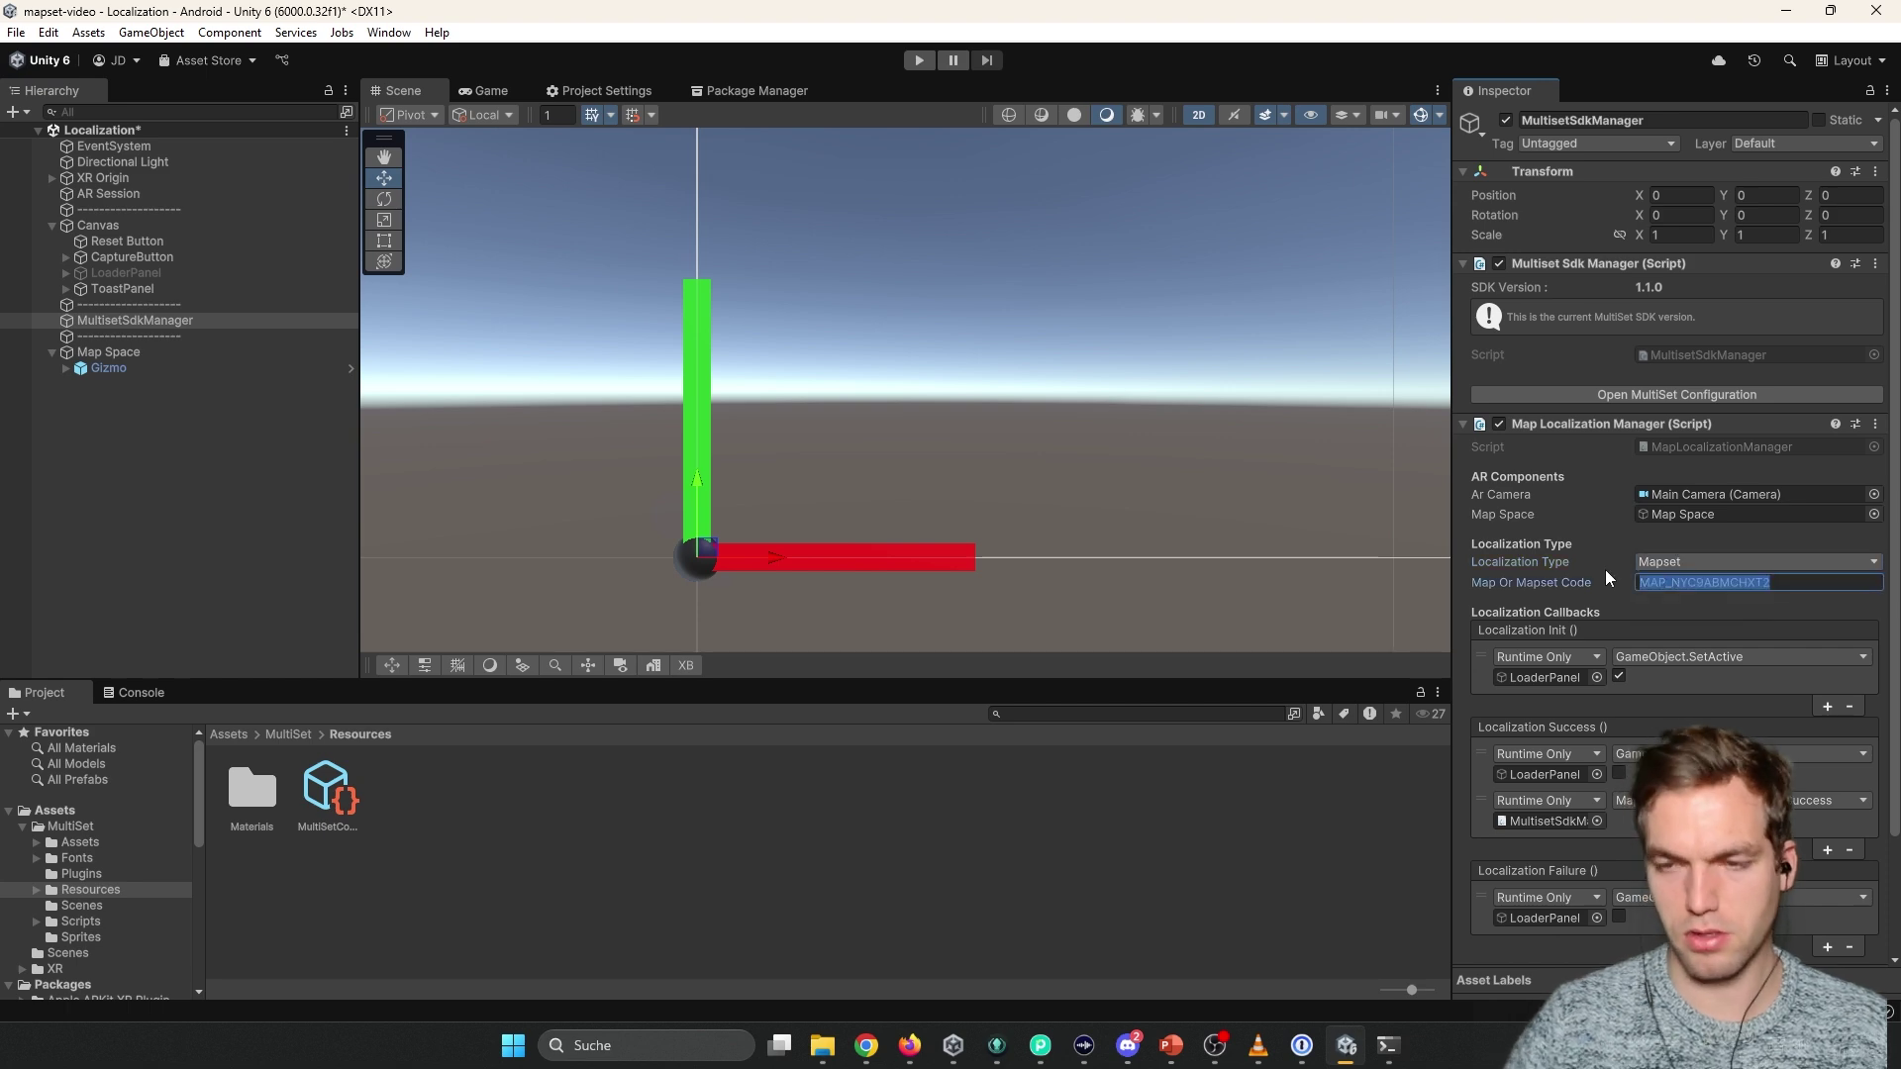
key(alt+Tab)
key(alt+Tab)
key(alt+shift+Tab)
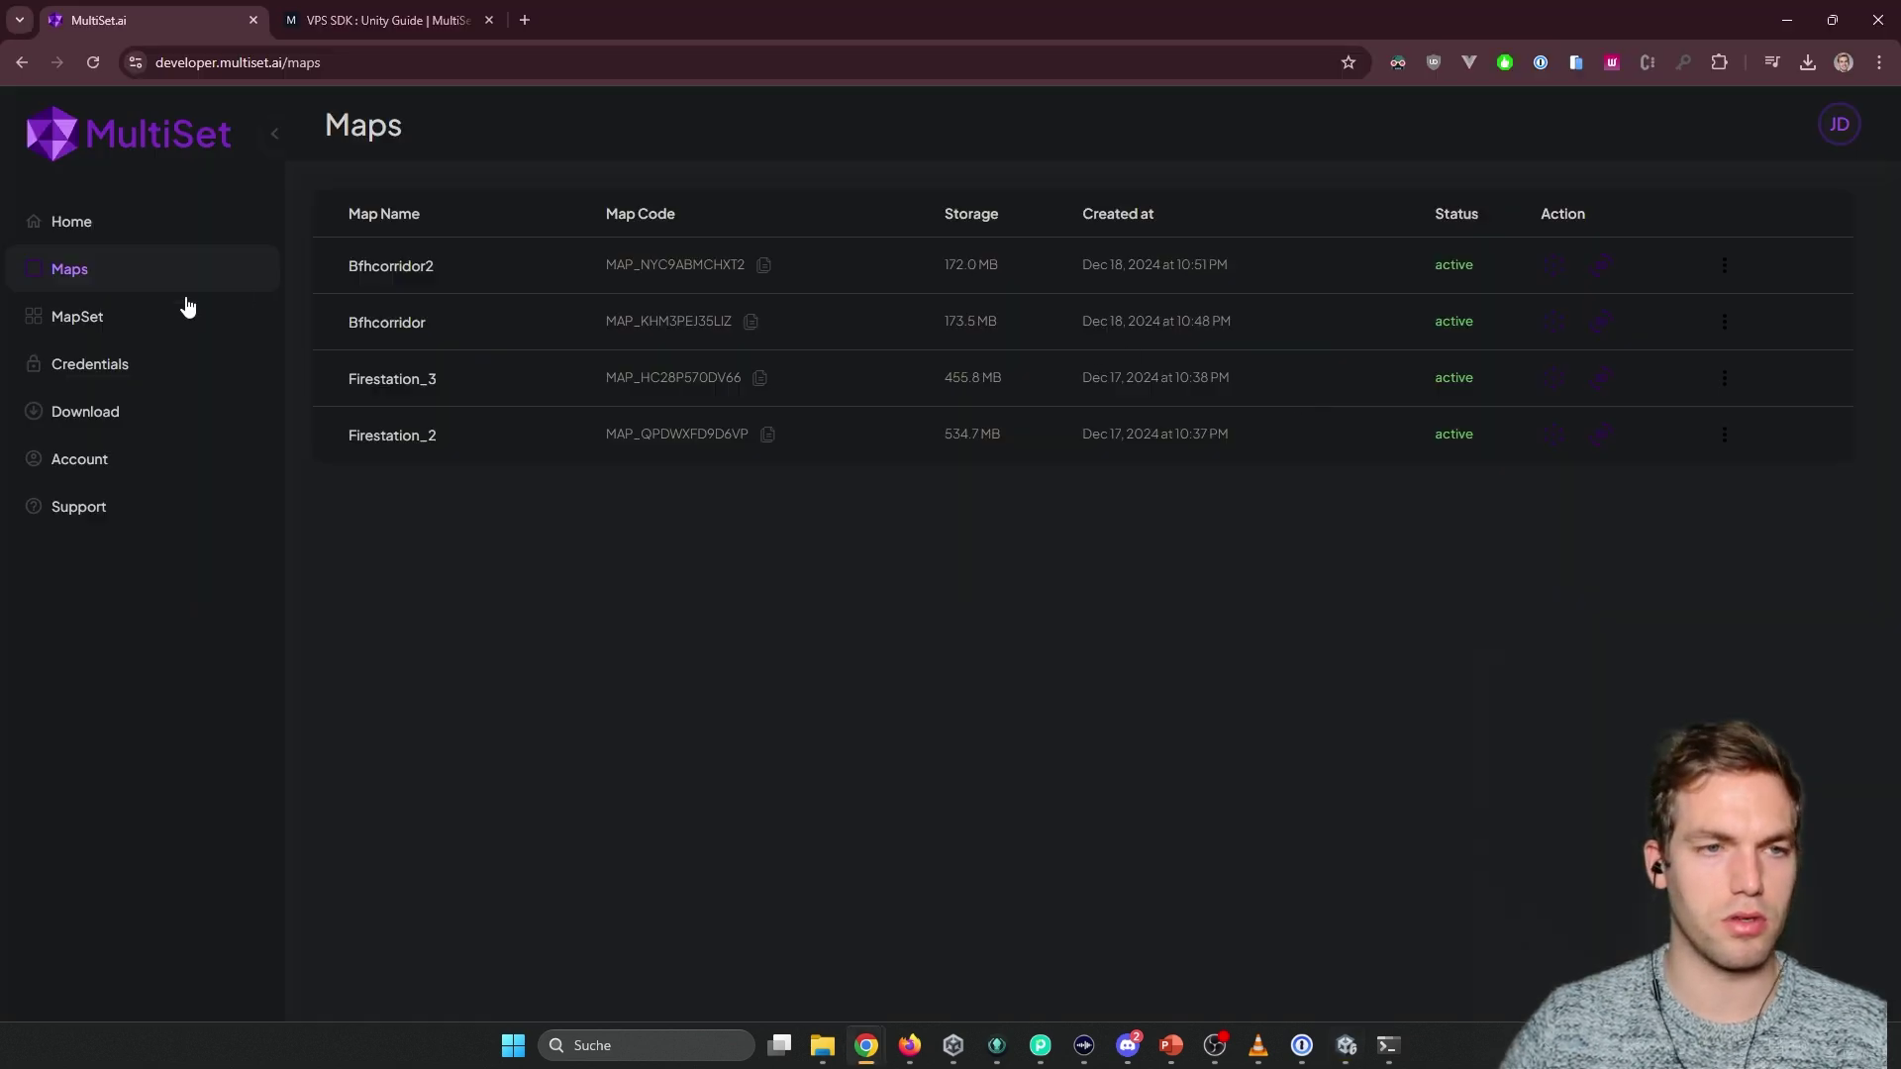
click(187, 309)
click(789, 269)
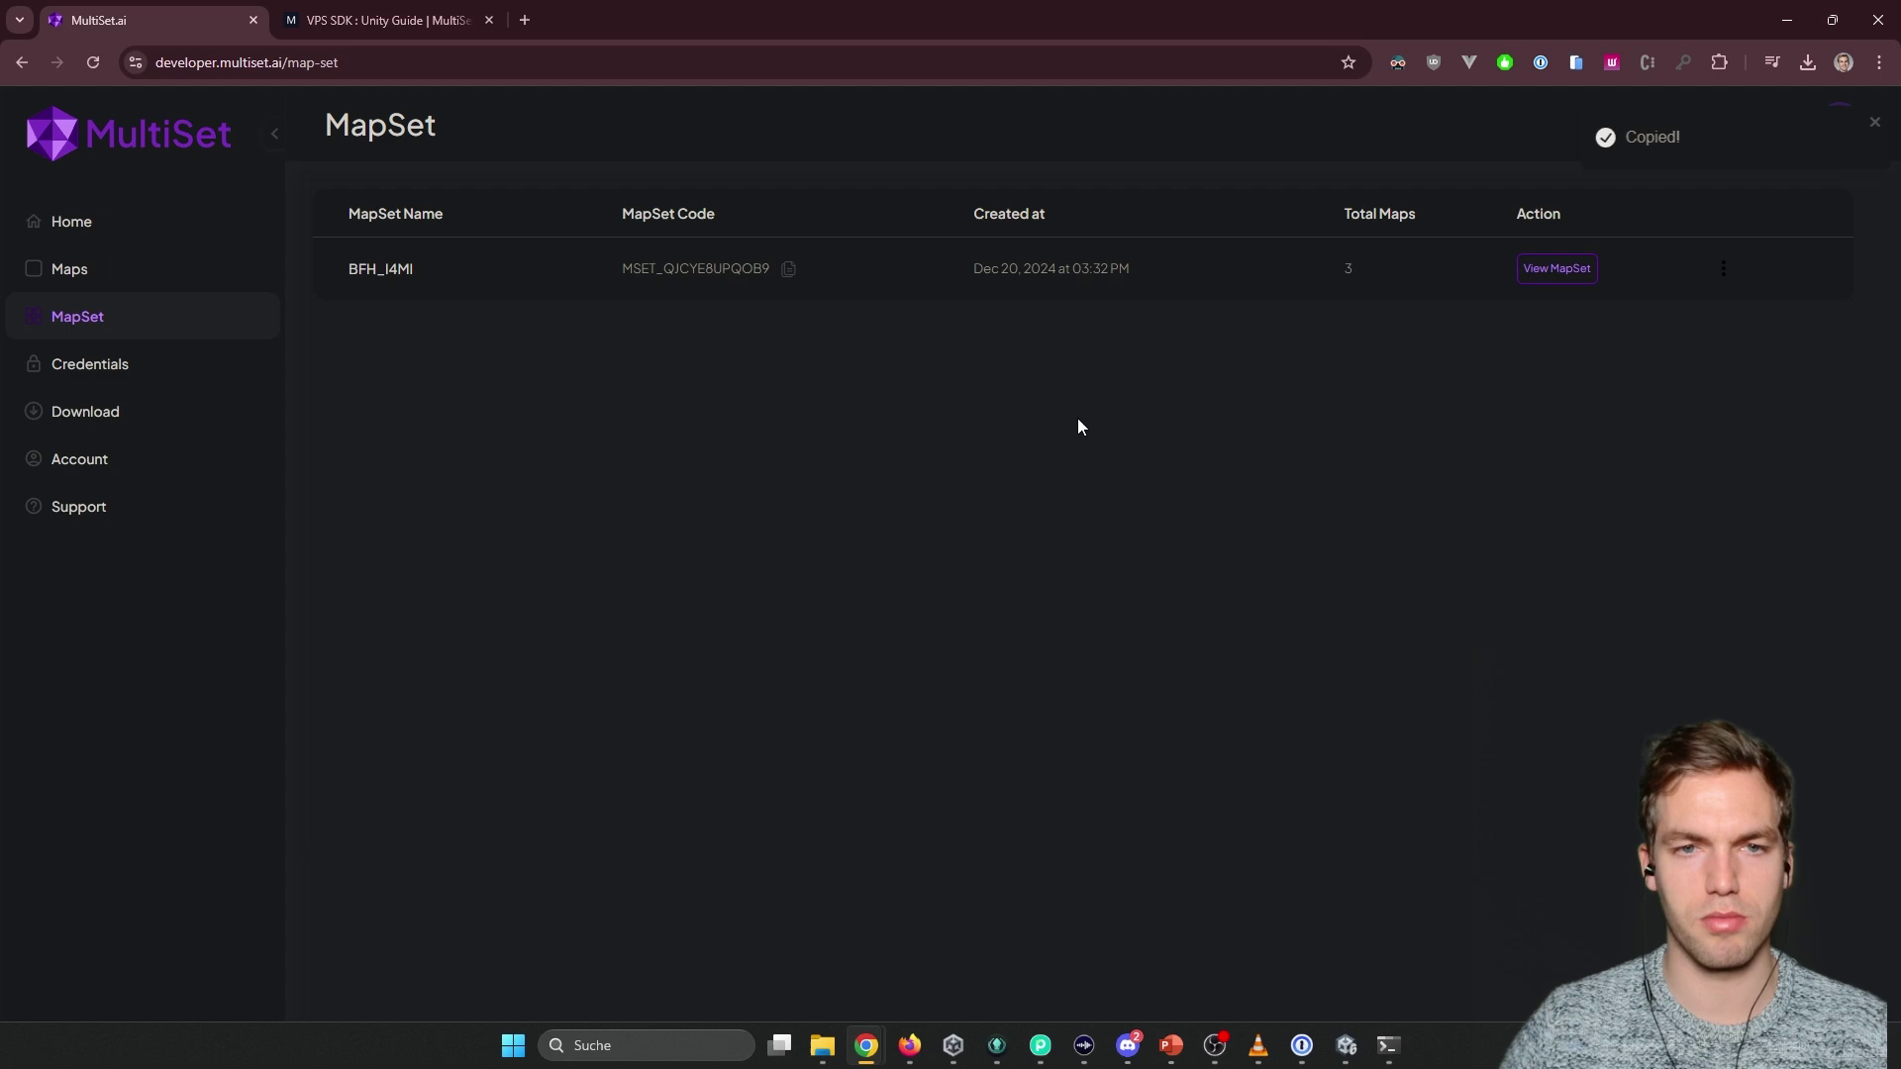
key(alt+Tab)
key(ctrl+v)
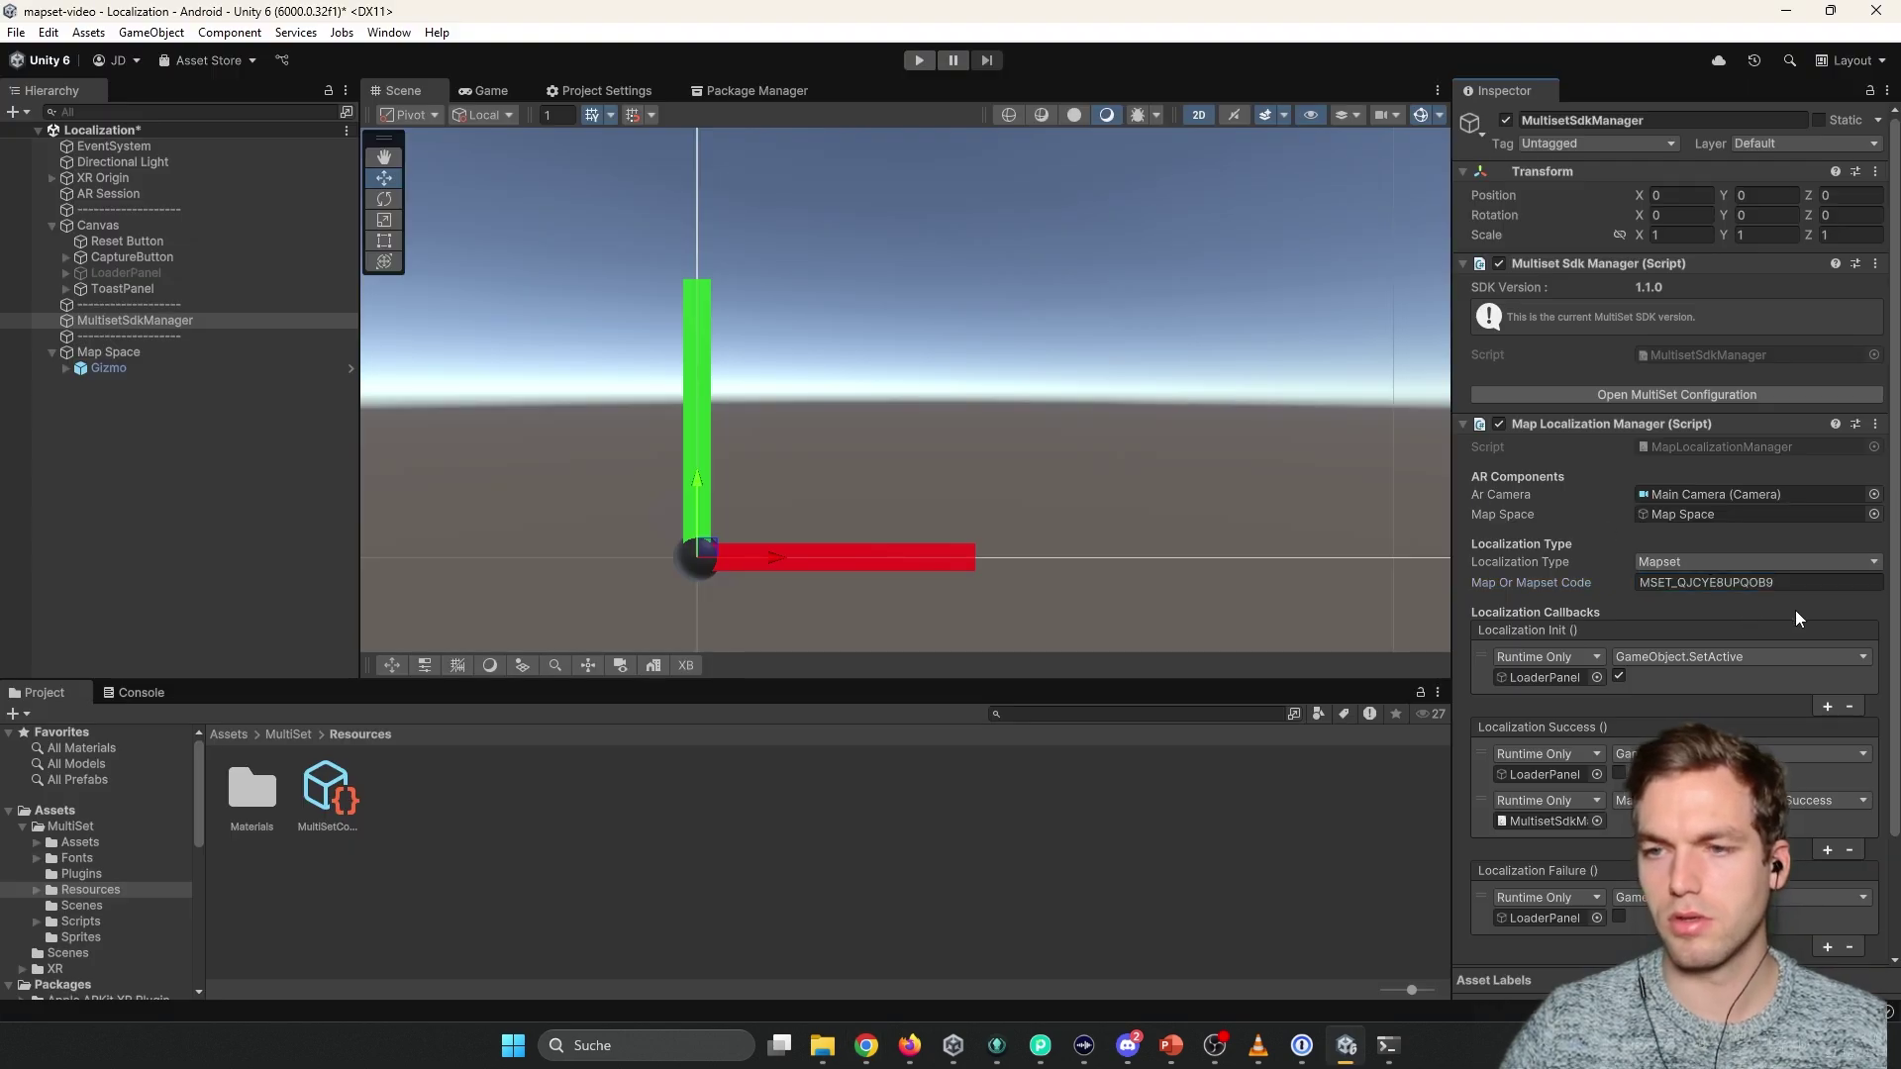
key(Return)
Download the BFH_I4MI textured mesh and raw mesh from the map set viewer.
key(alt+Tab)
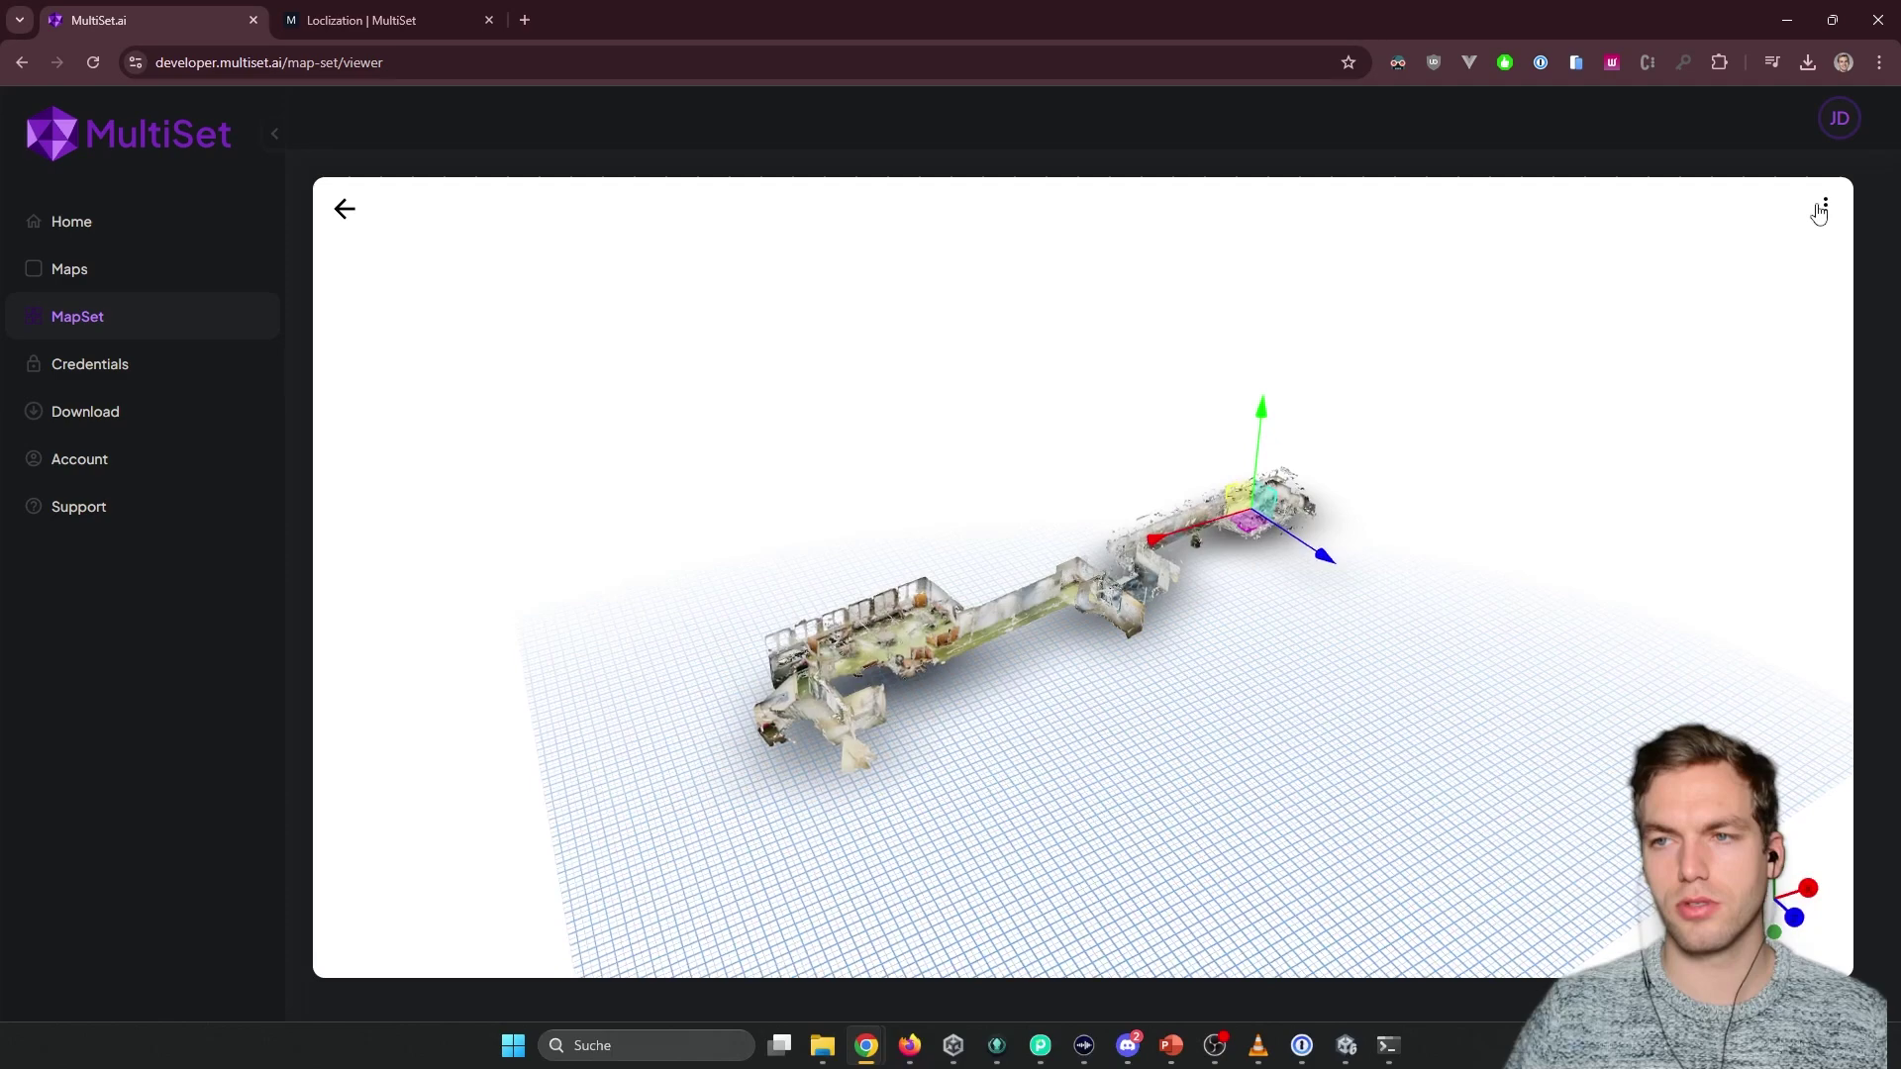
click(1823, 205)
click(1780, 280)
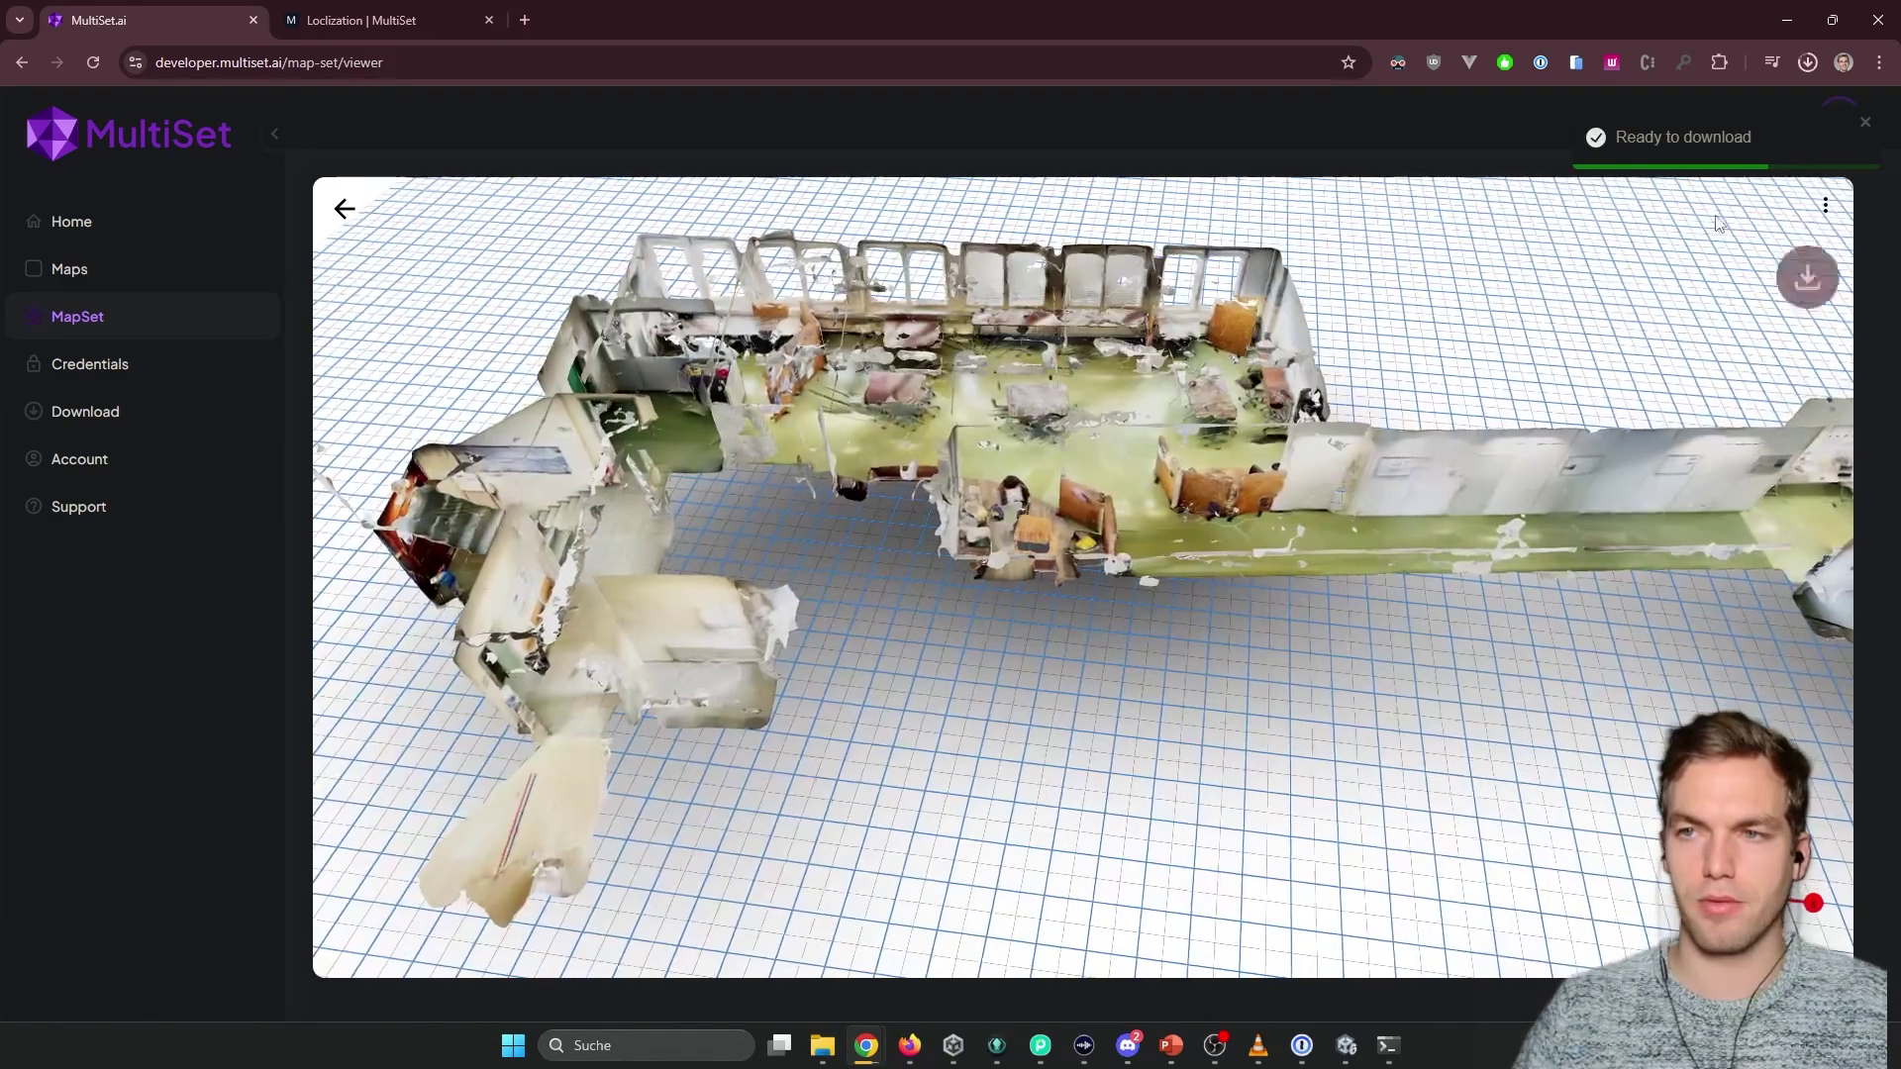
click(1866, 127)
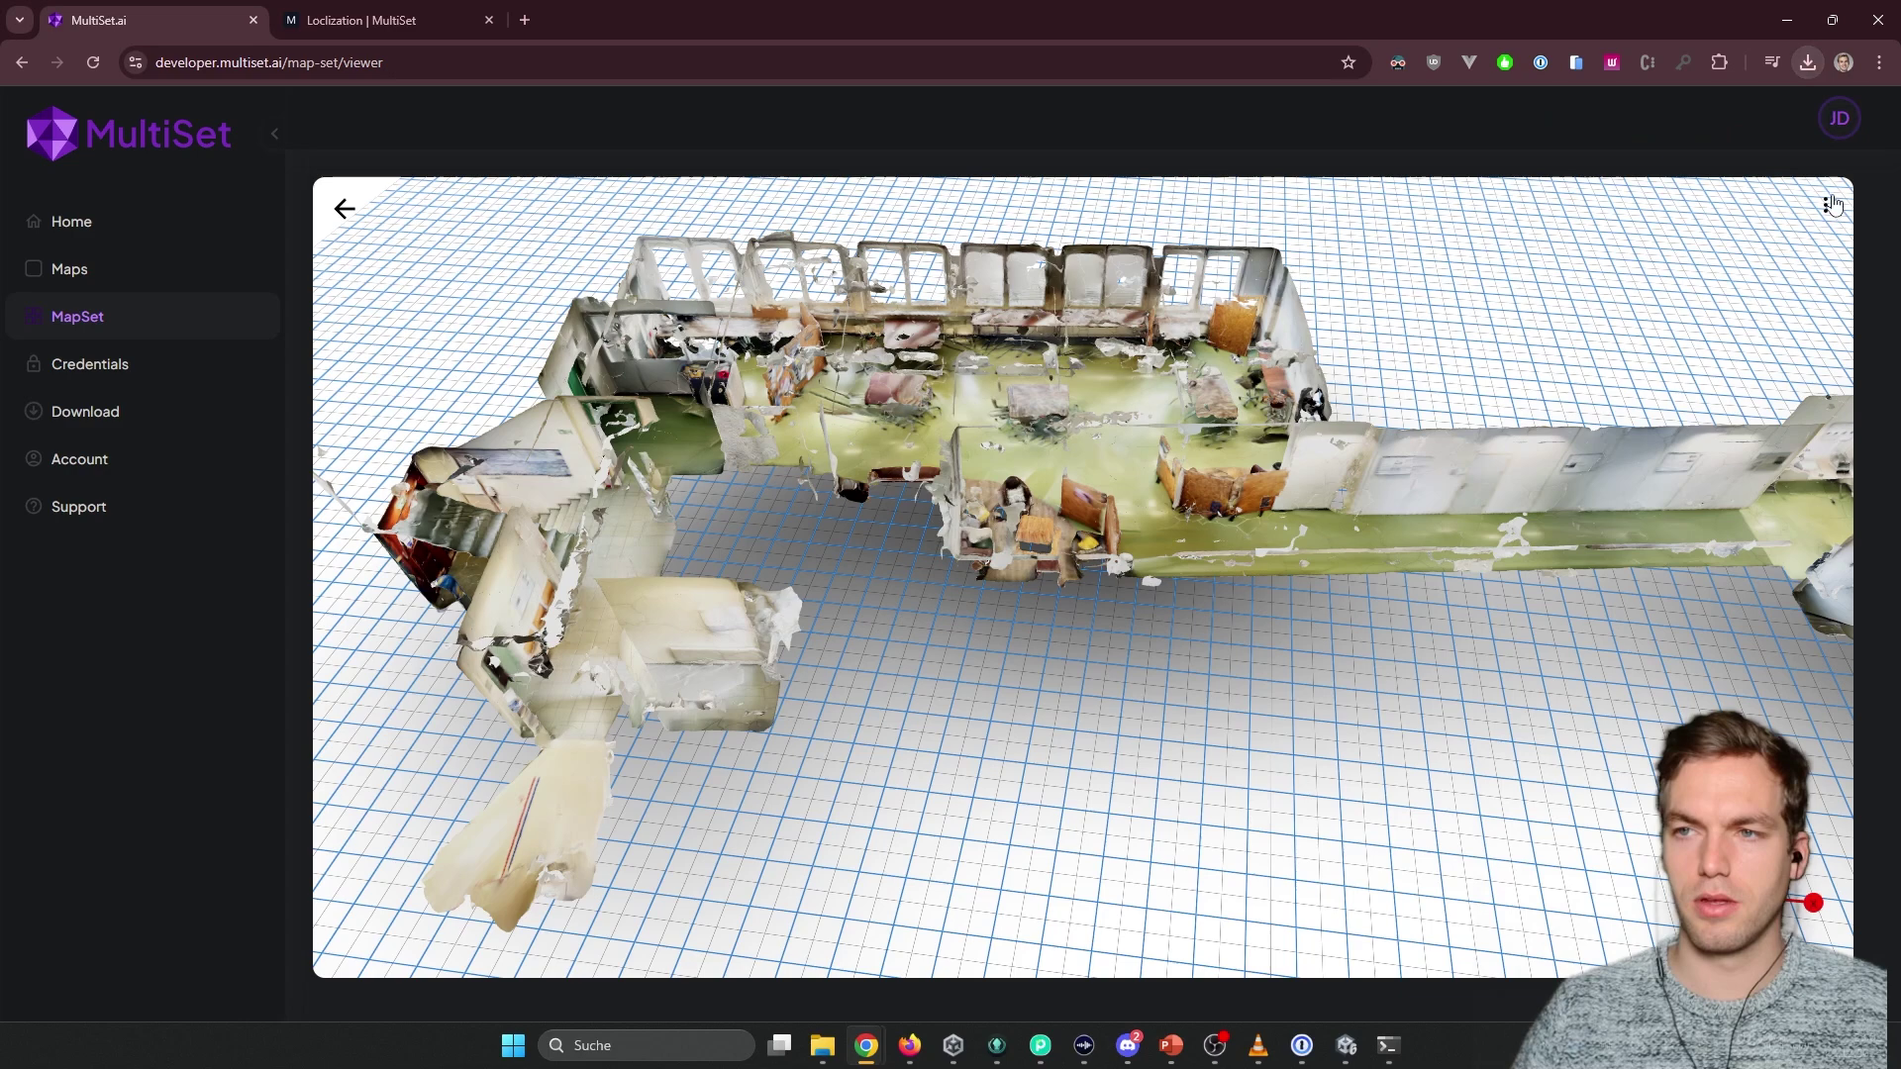
click(1823, 207)
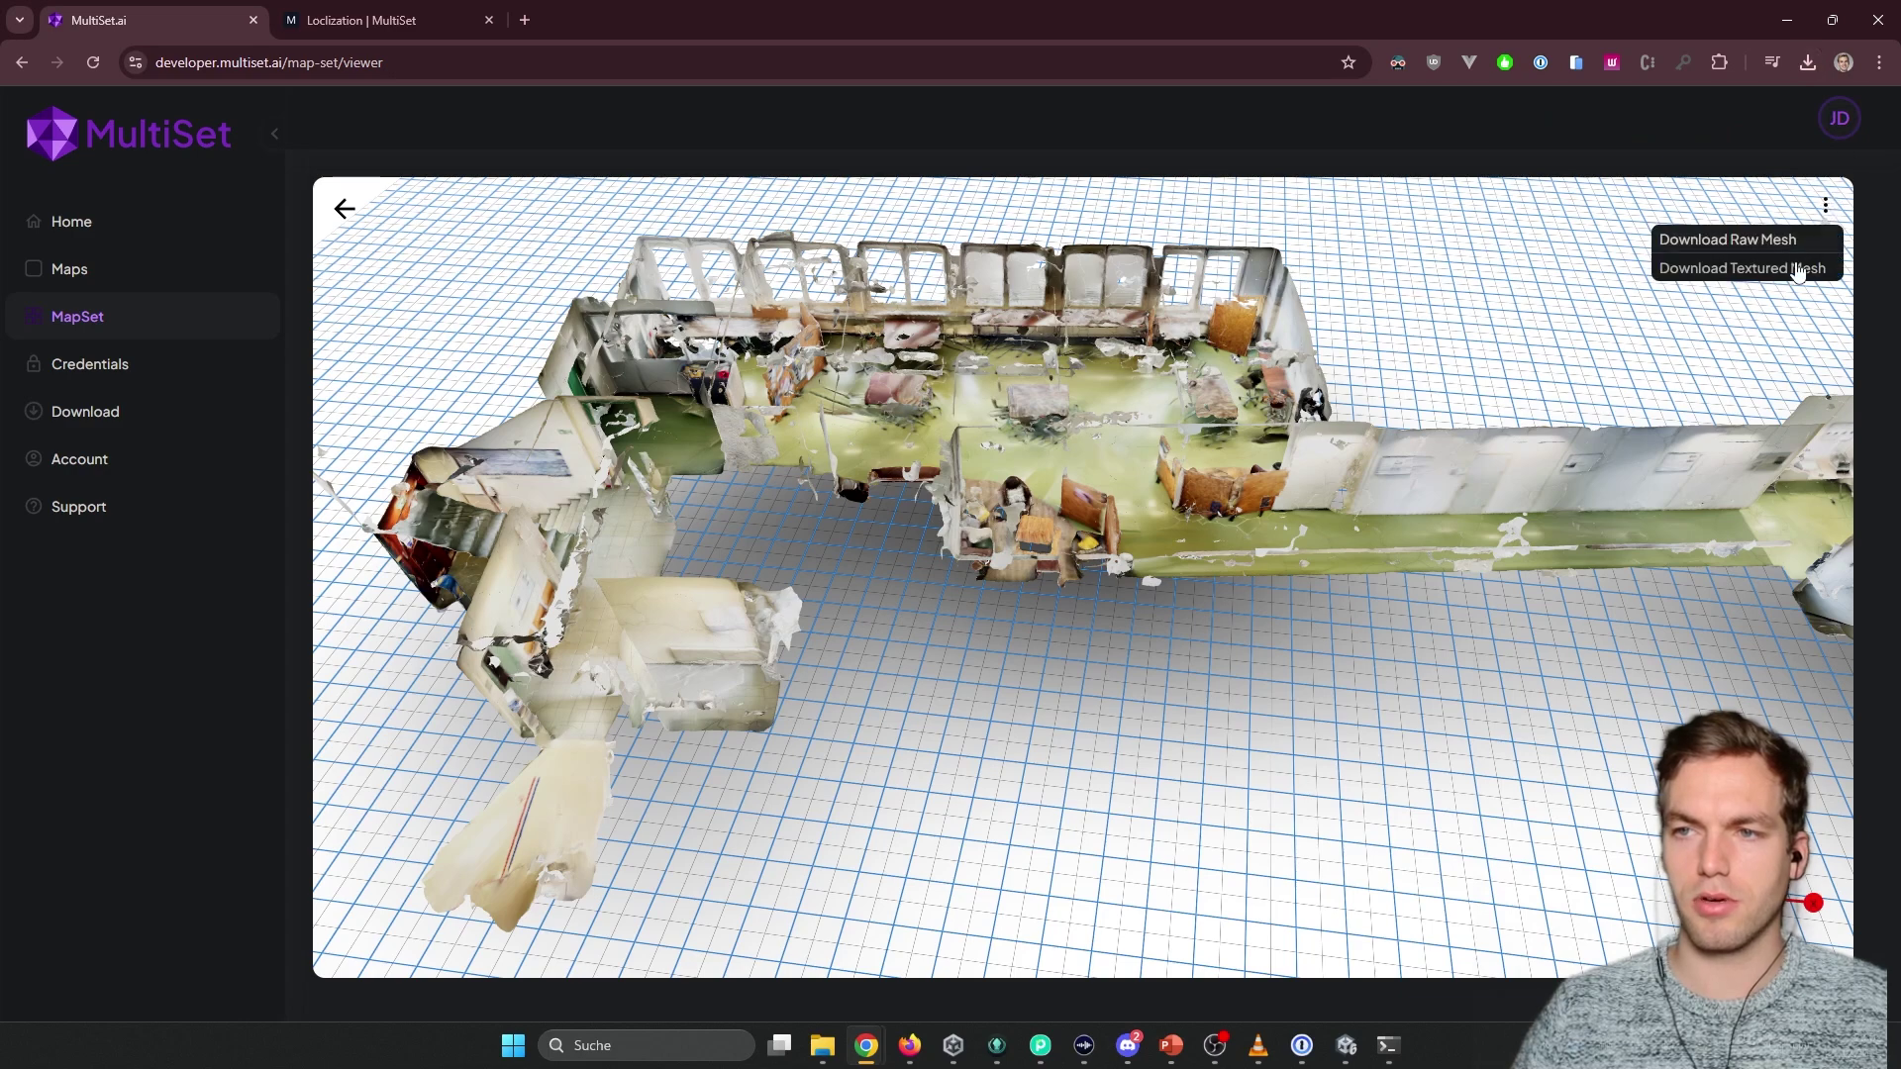
click(1727, 239)
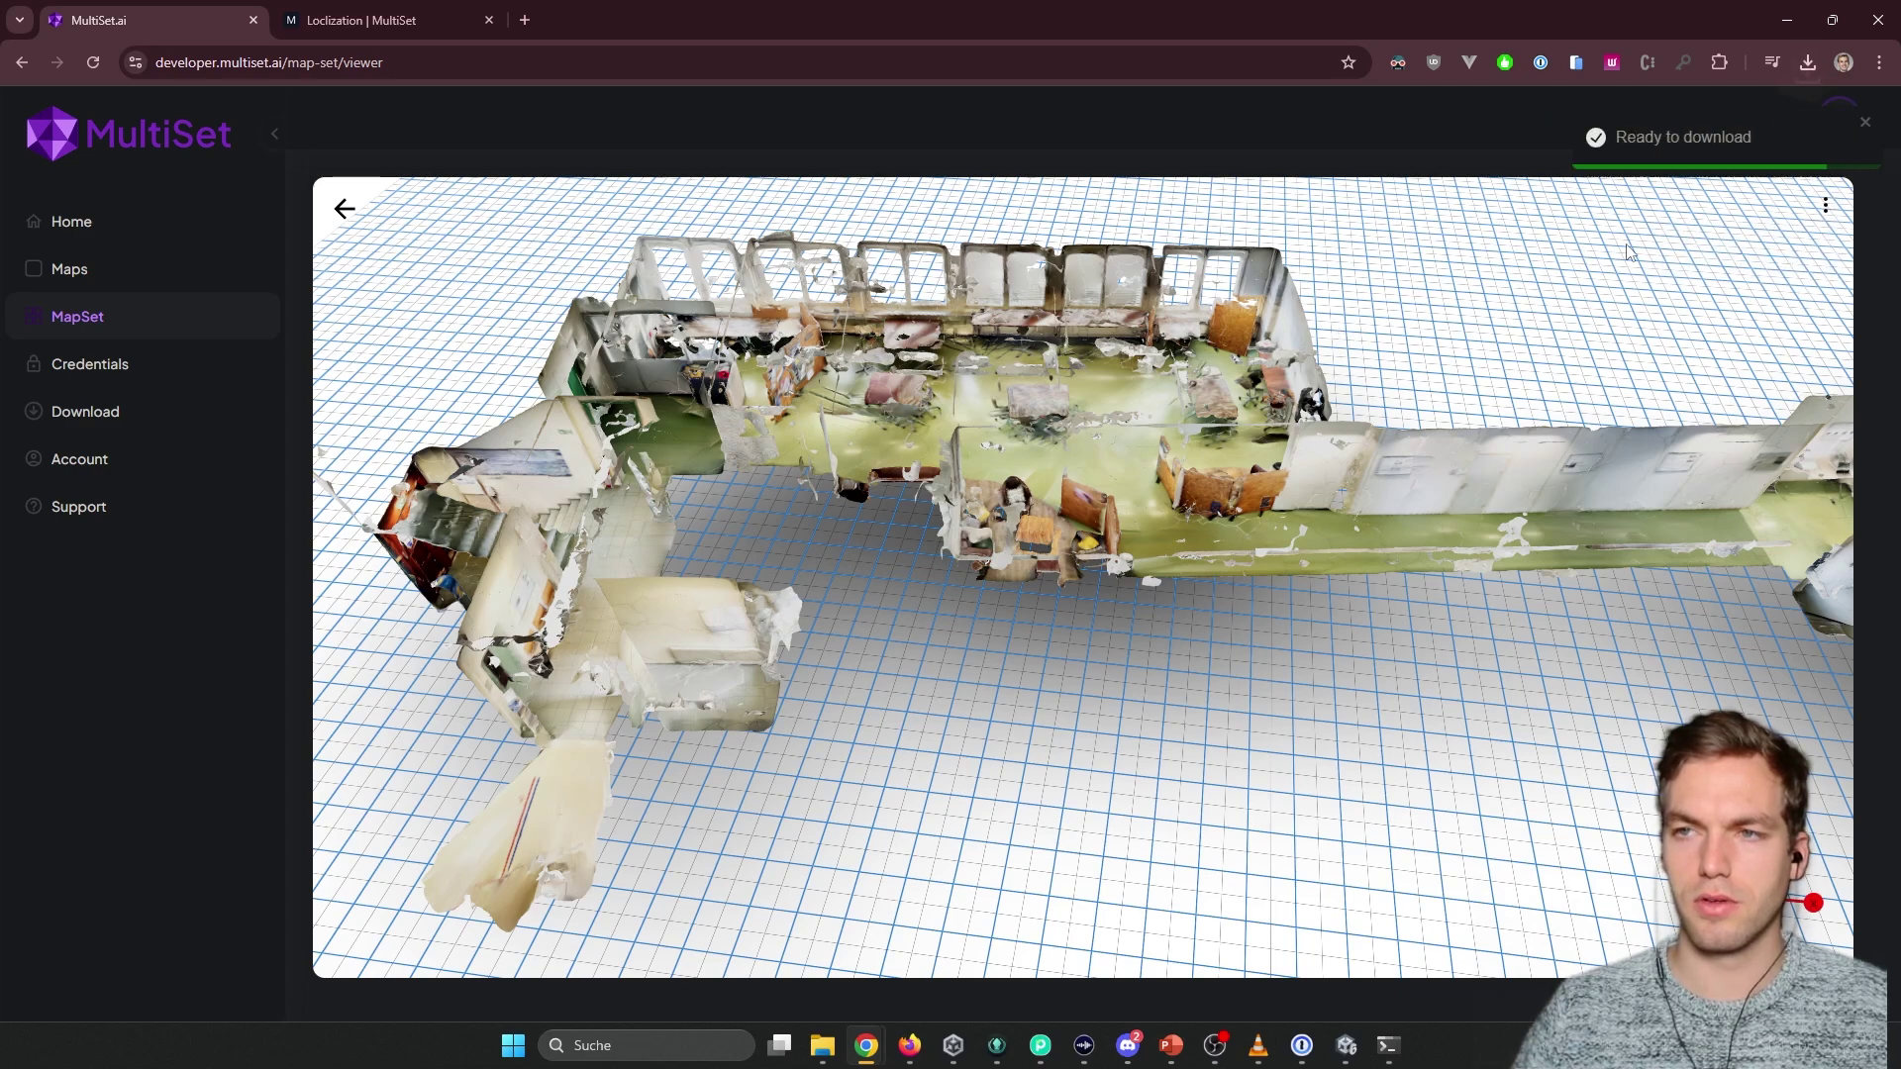
click(1804, 64)
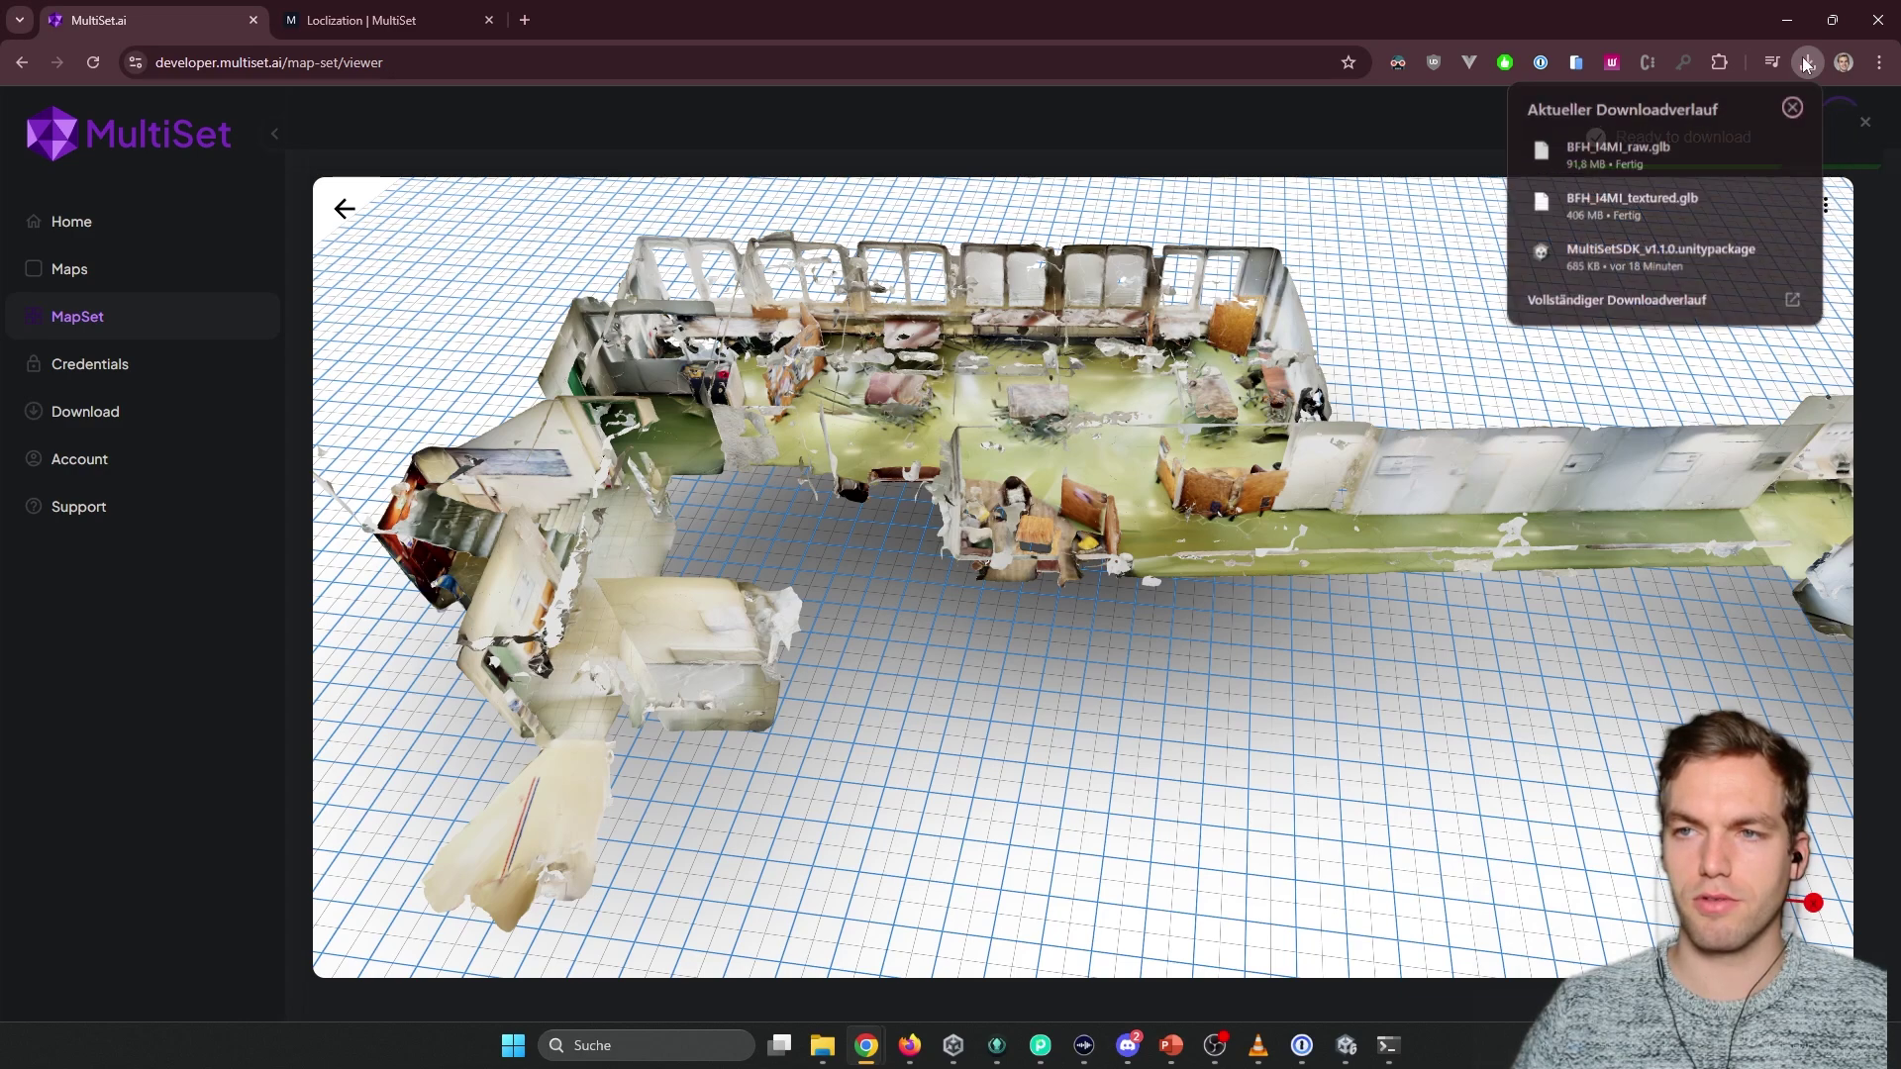
Drag BFH_I4MI_raw.glb and BFH_I4MI_textured.glb from Downloads into Assets/Art/Models.
click(1754, 151)
click(1482, 294)
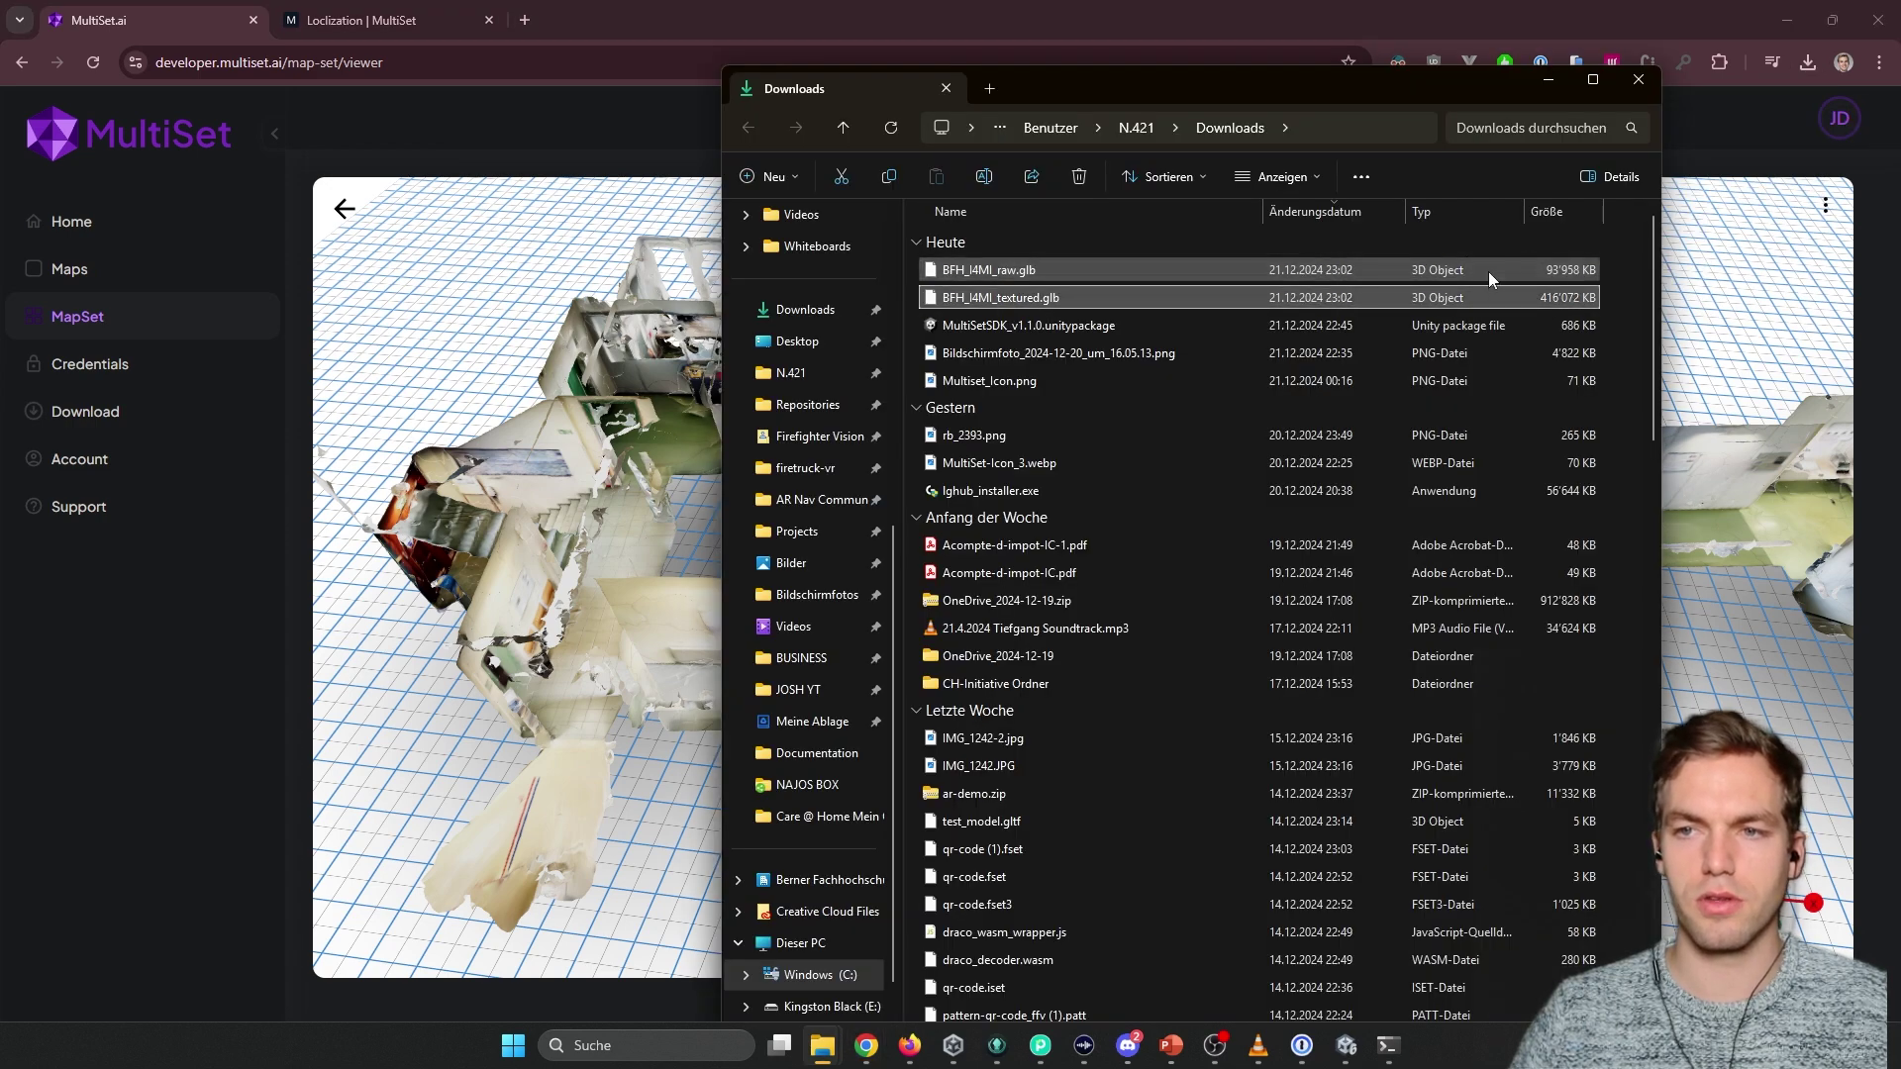
click(1522, 273)
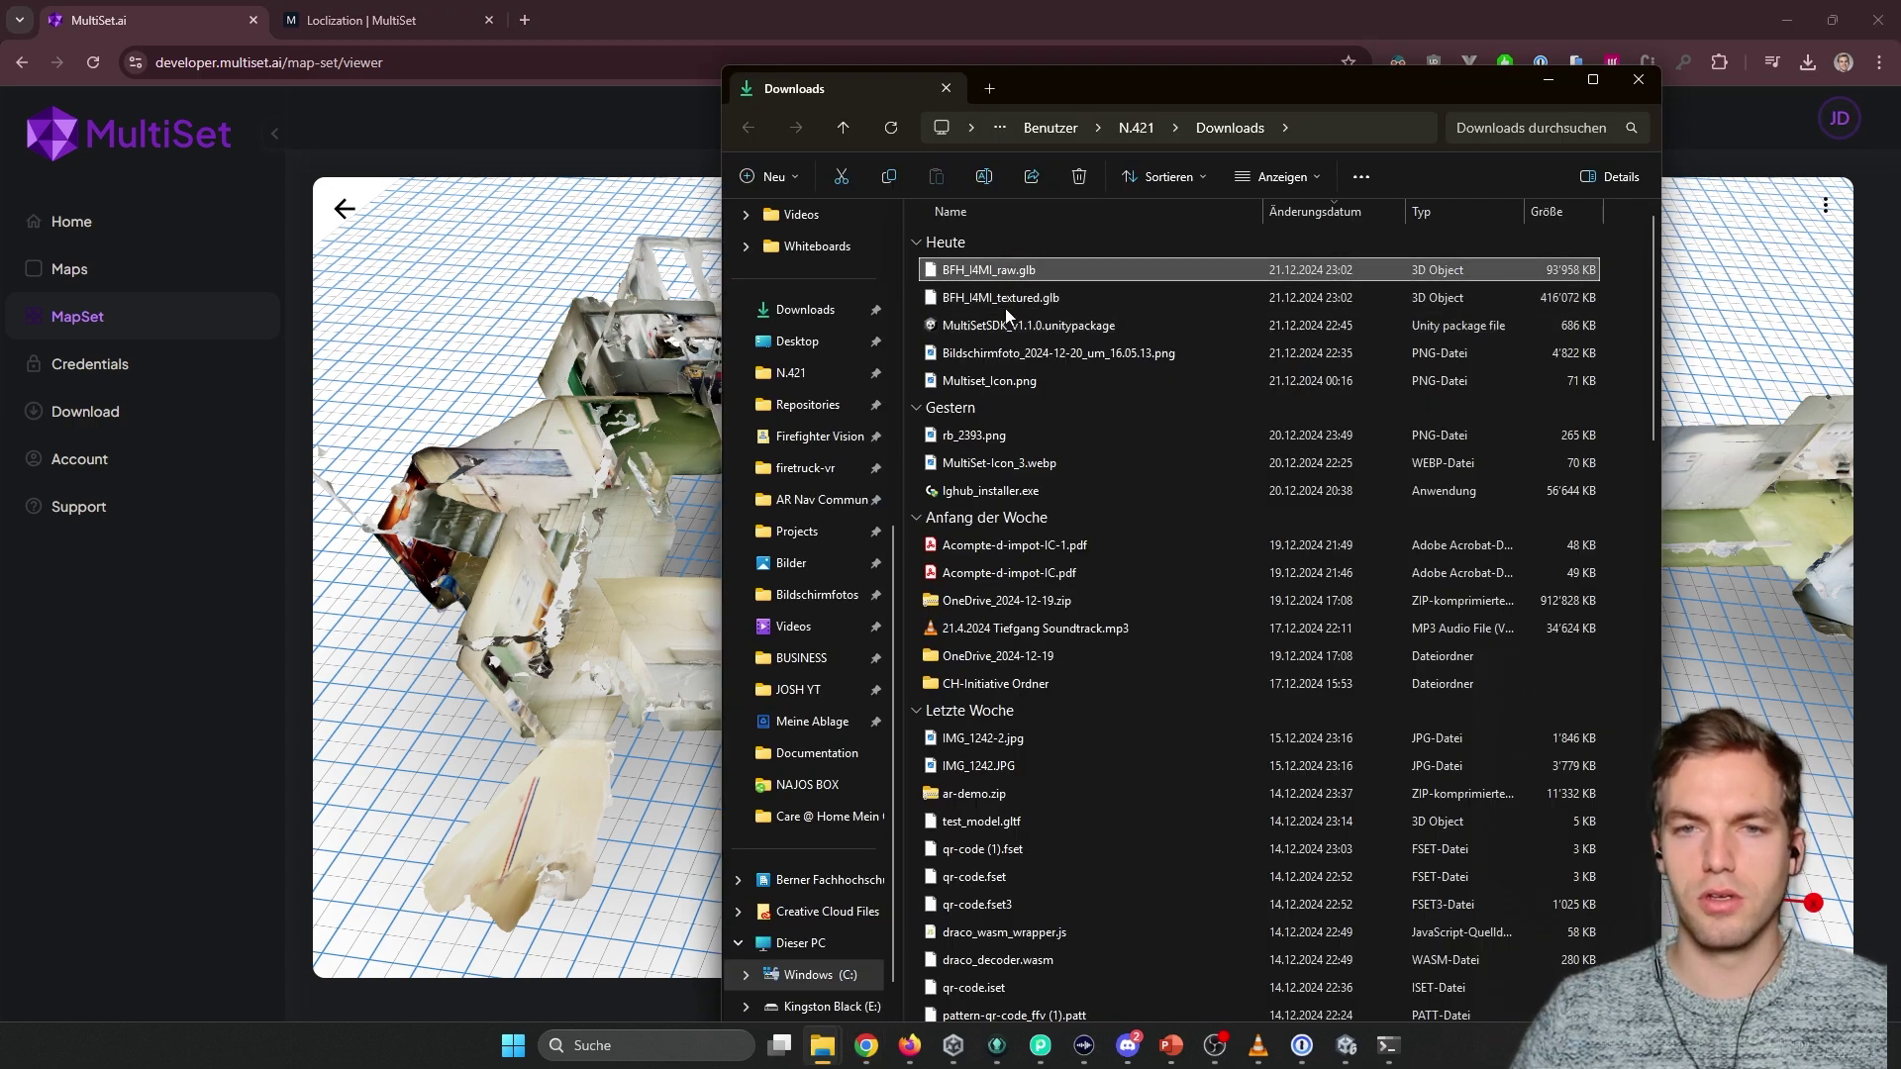
click(1592, 300)
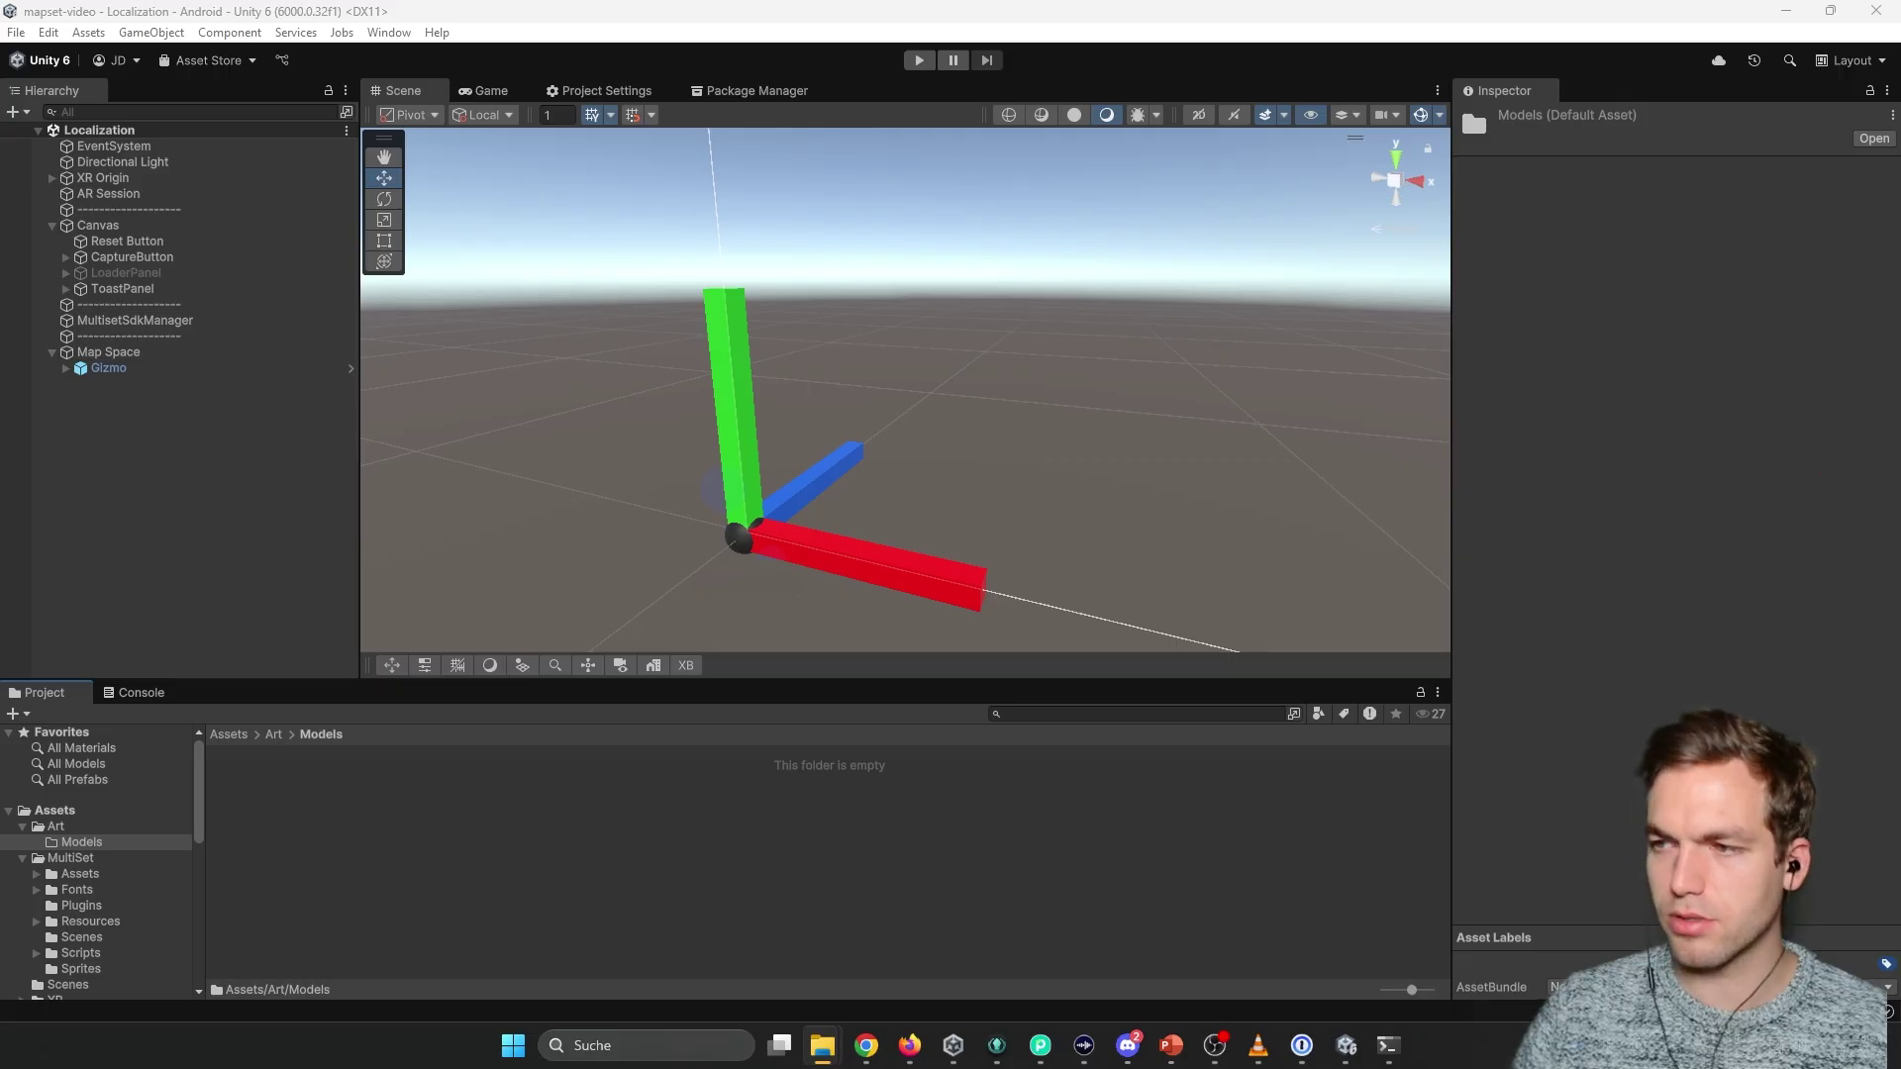
key(alt+Tab)
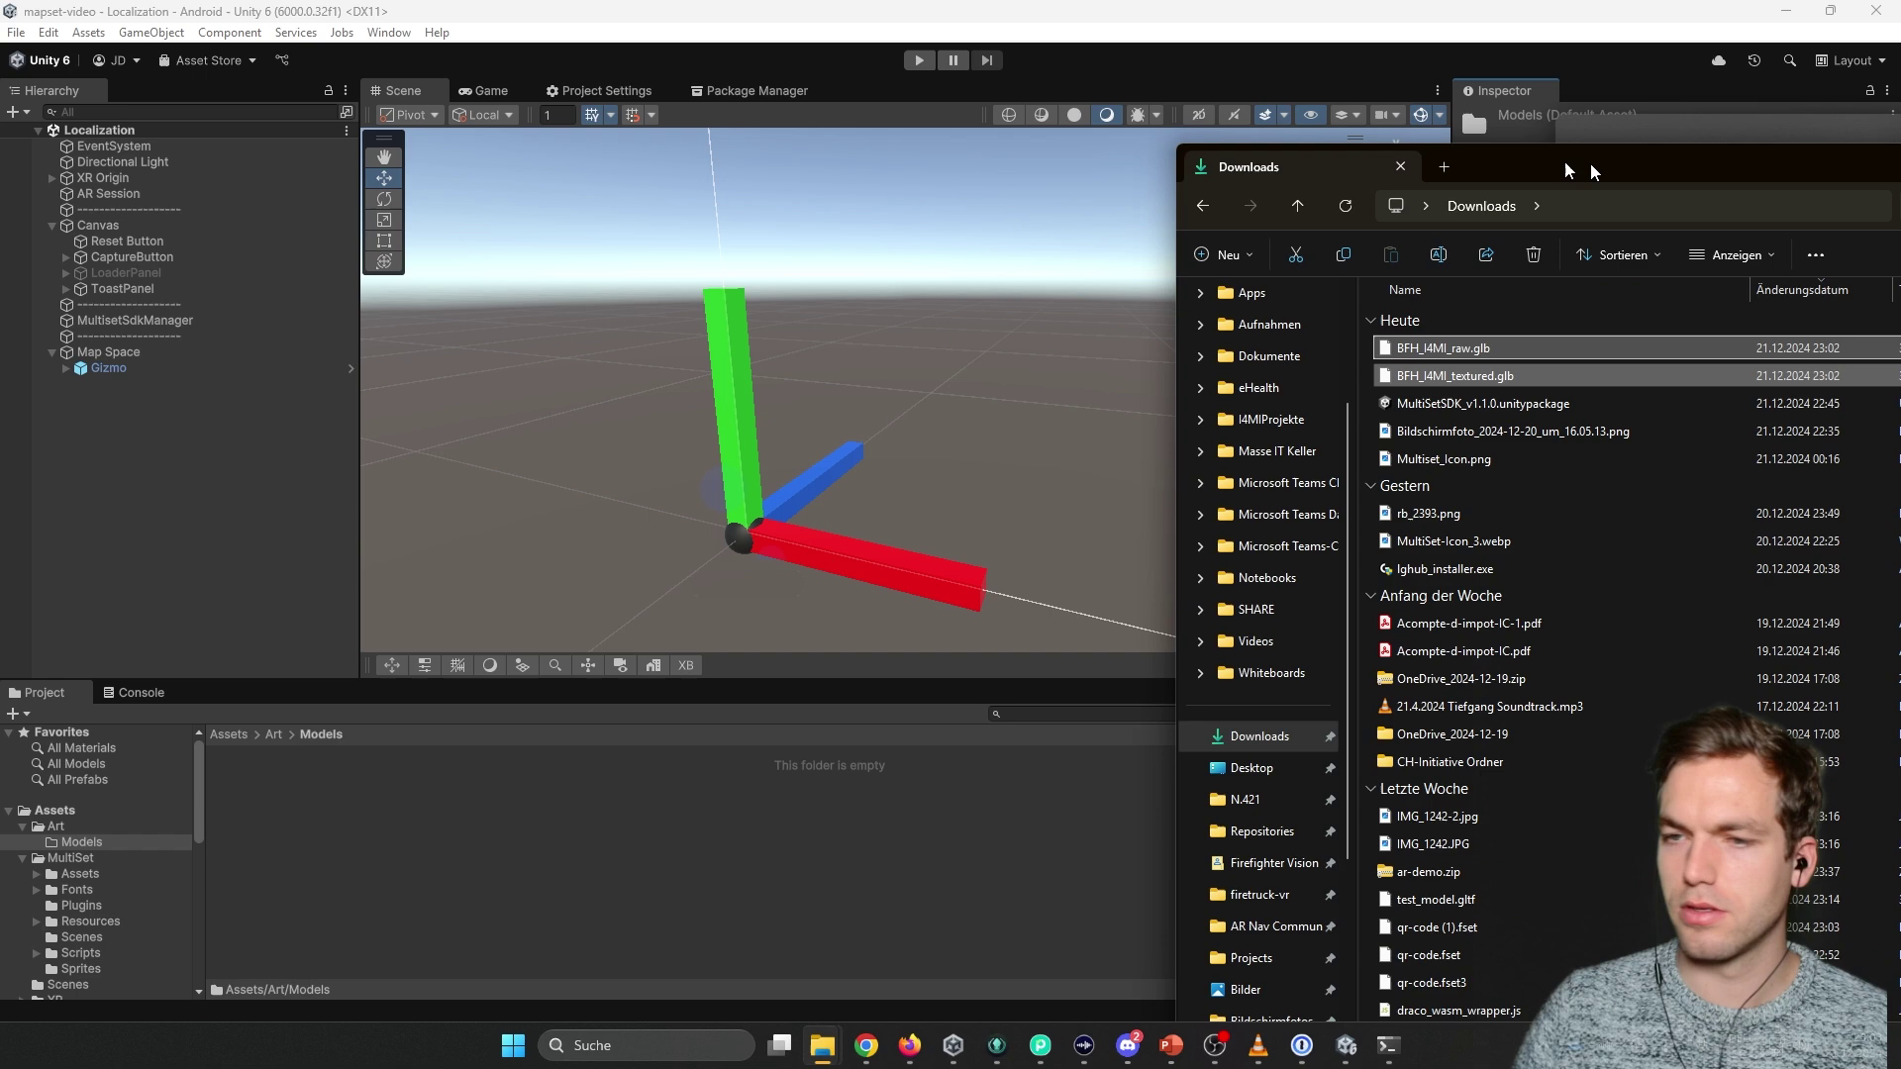
shift+click(1209, 266)
drag(1210, 265, 586, 743)
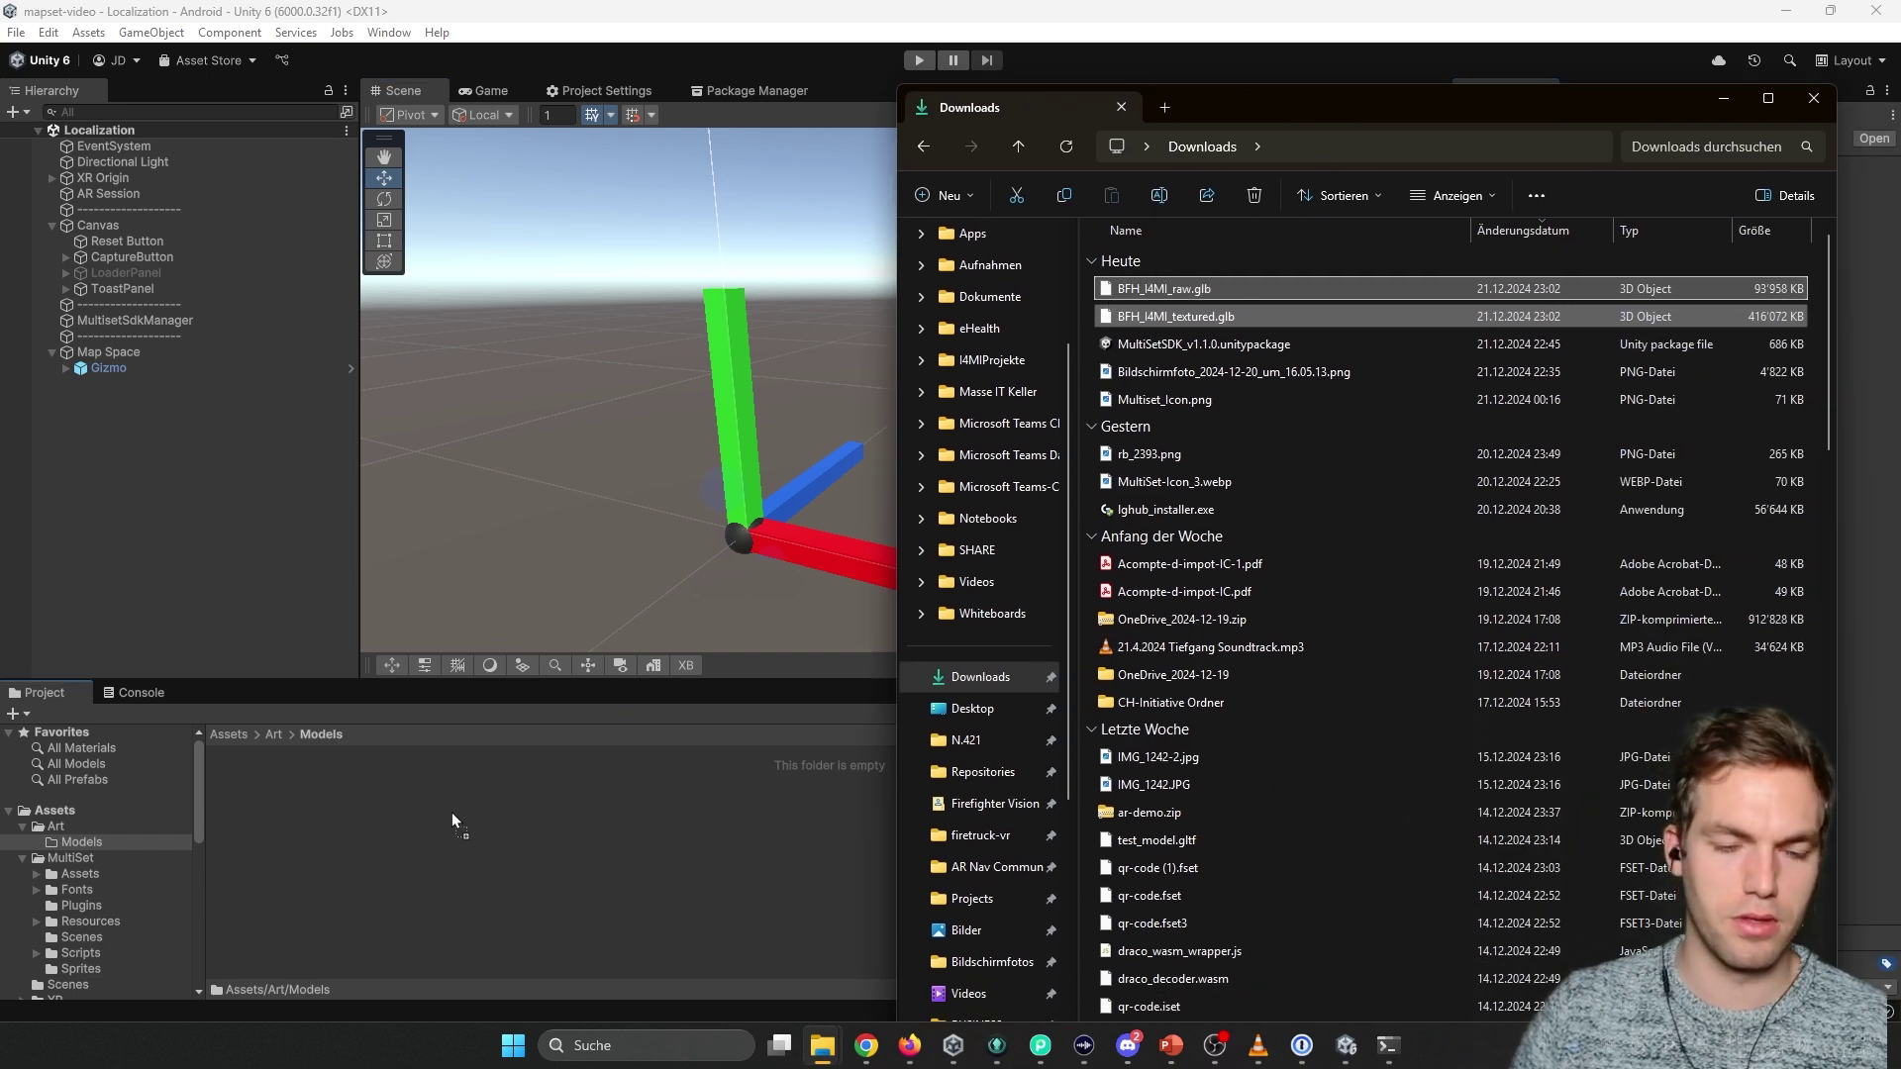
drag(451, 811, 450, 811)
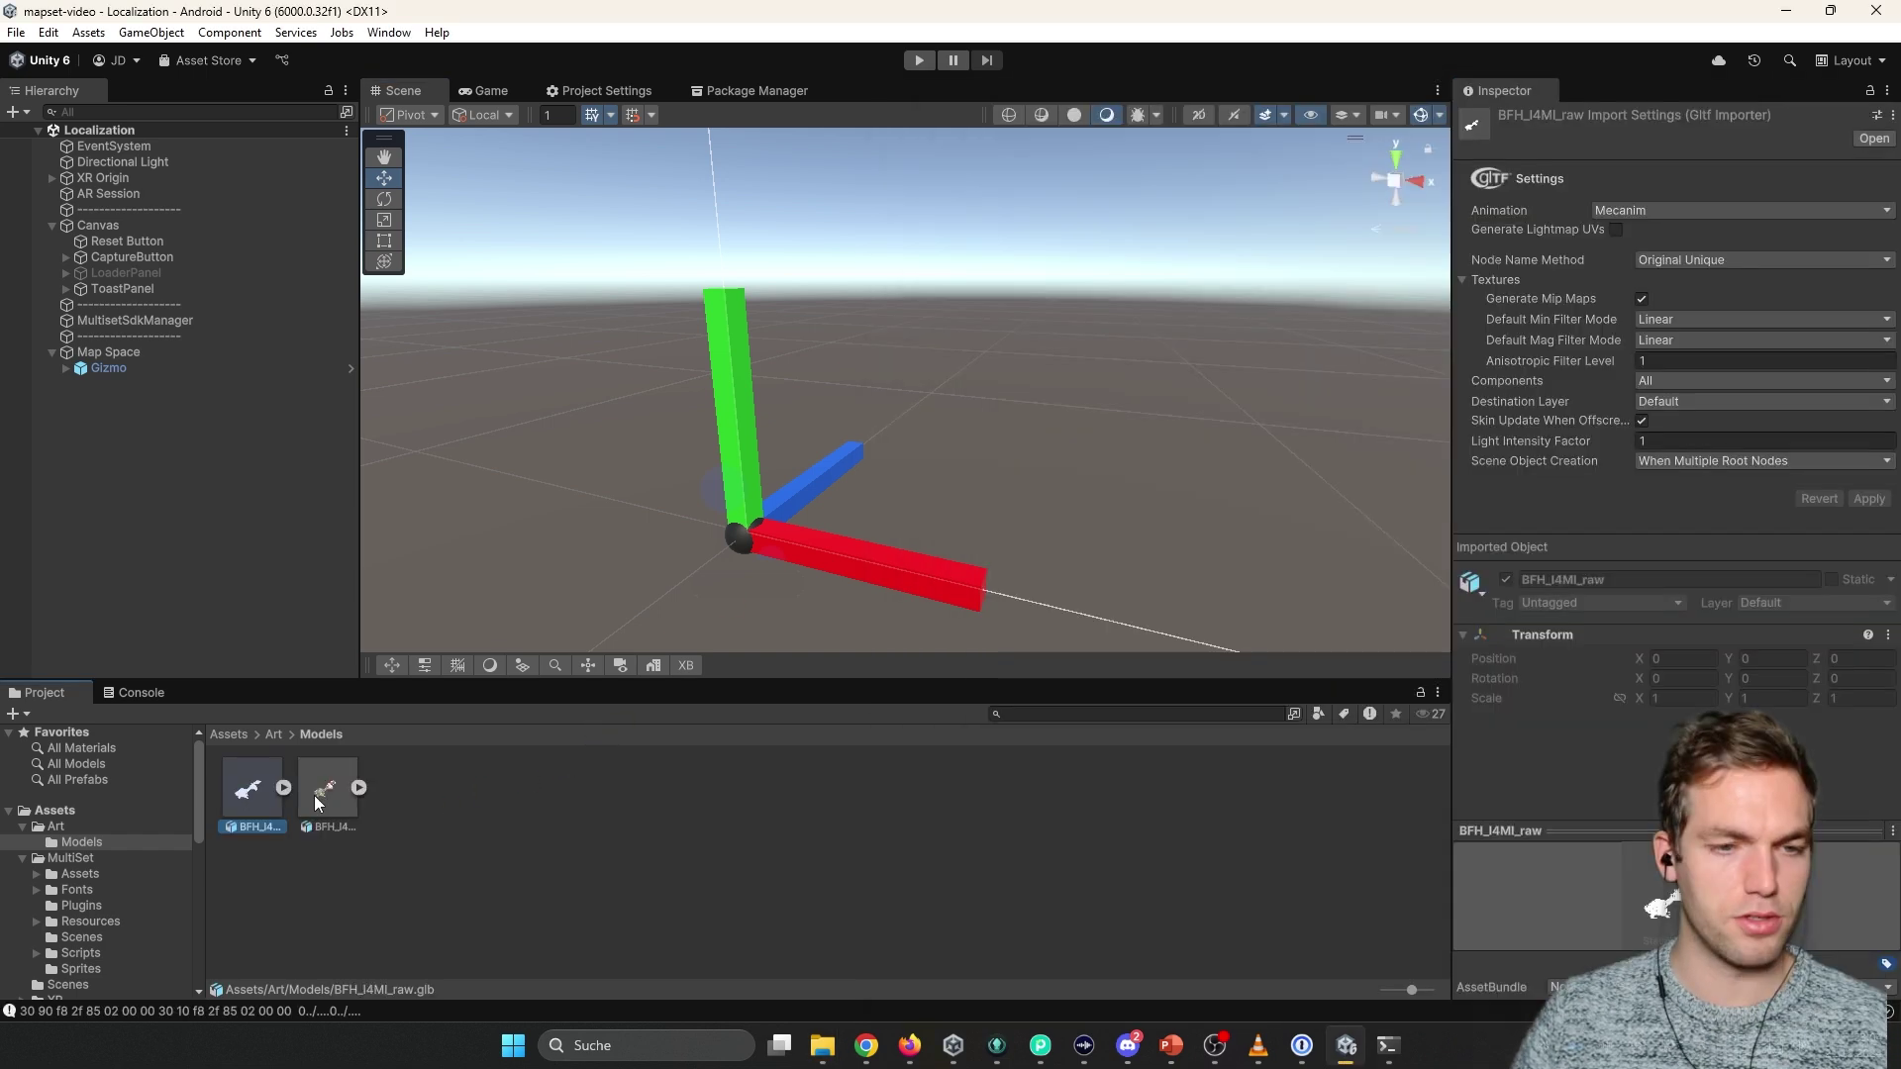
Place BFH_I4MI_textured in the scene and parent it under Map Space.
drag(313, 794, 847, 489)
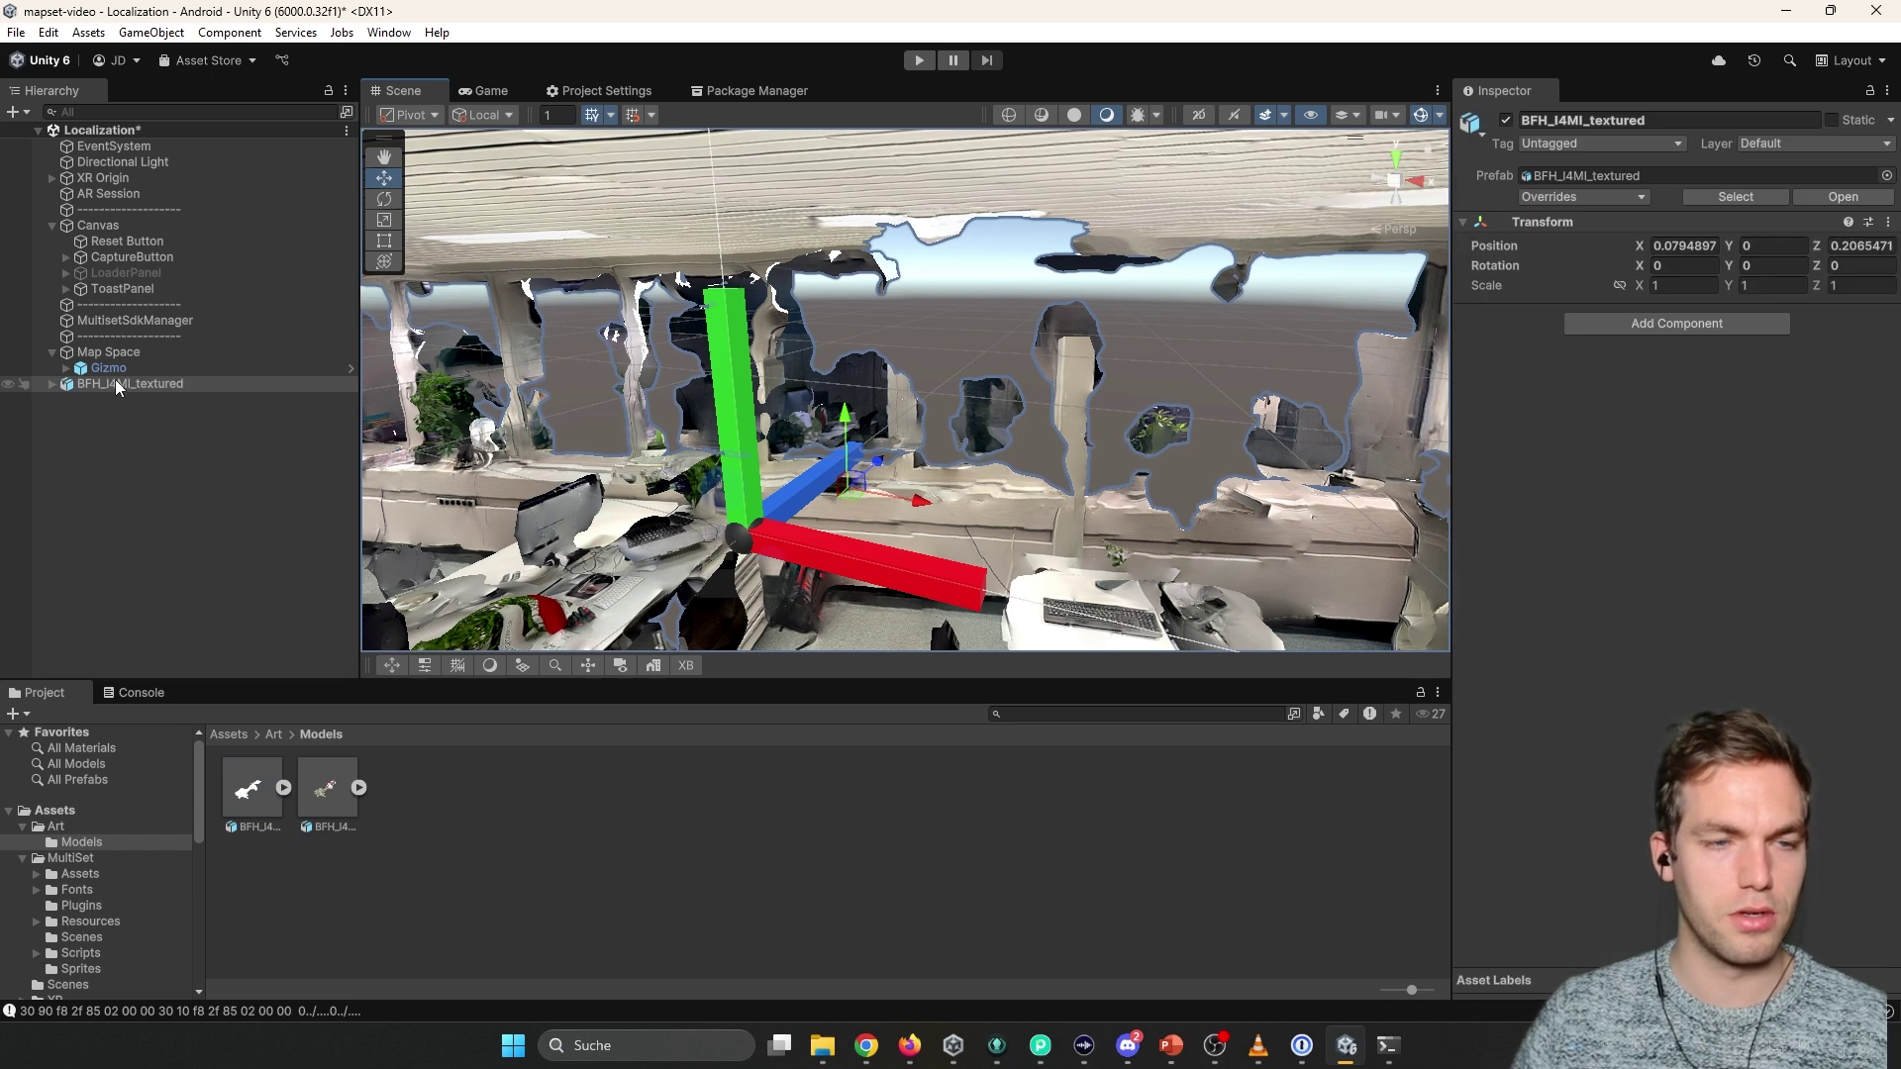
drag(115, 384, 157, 351)
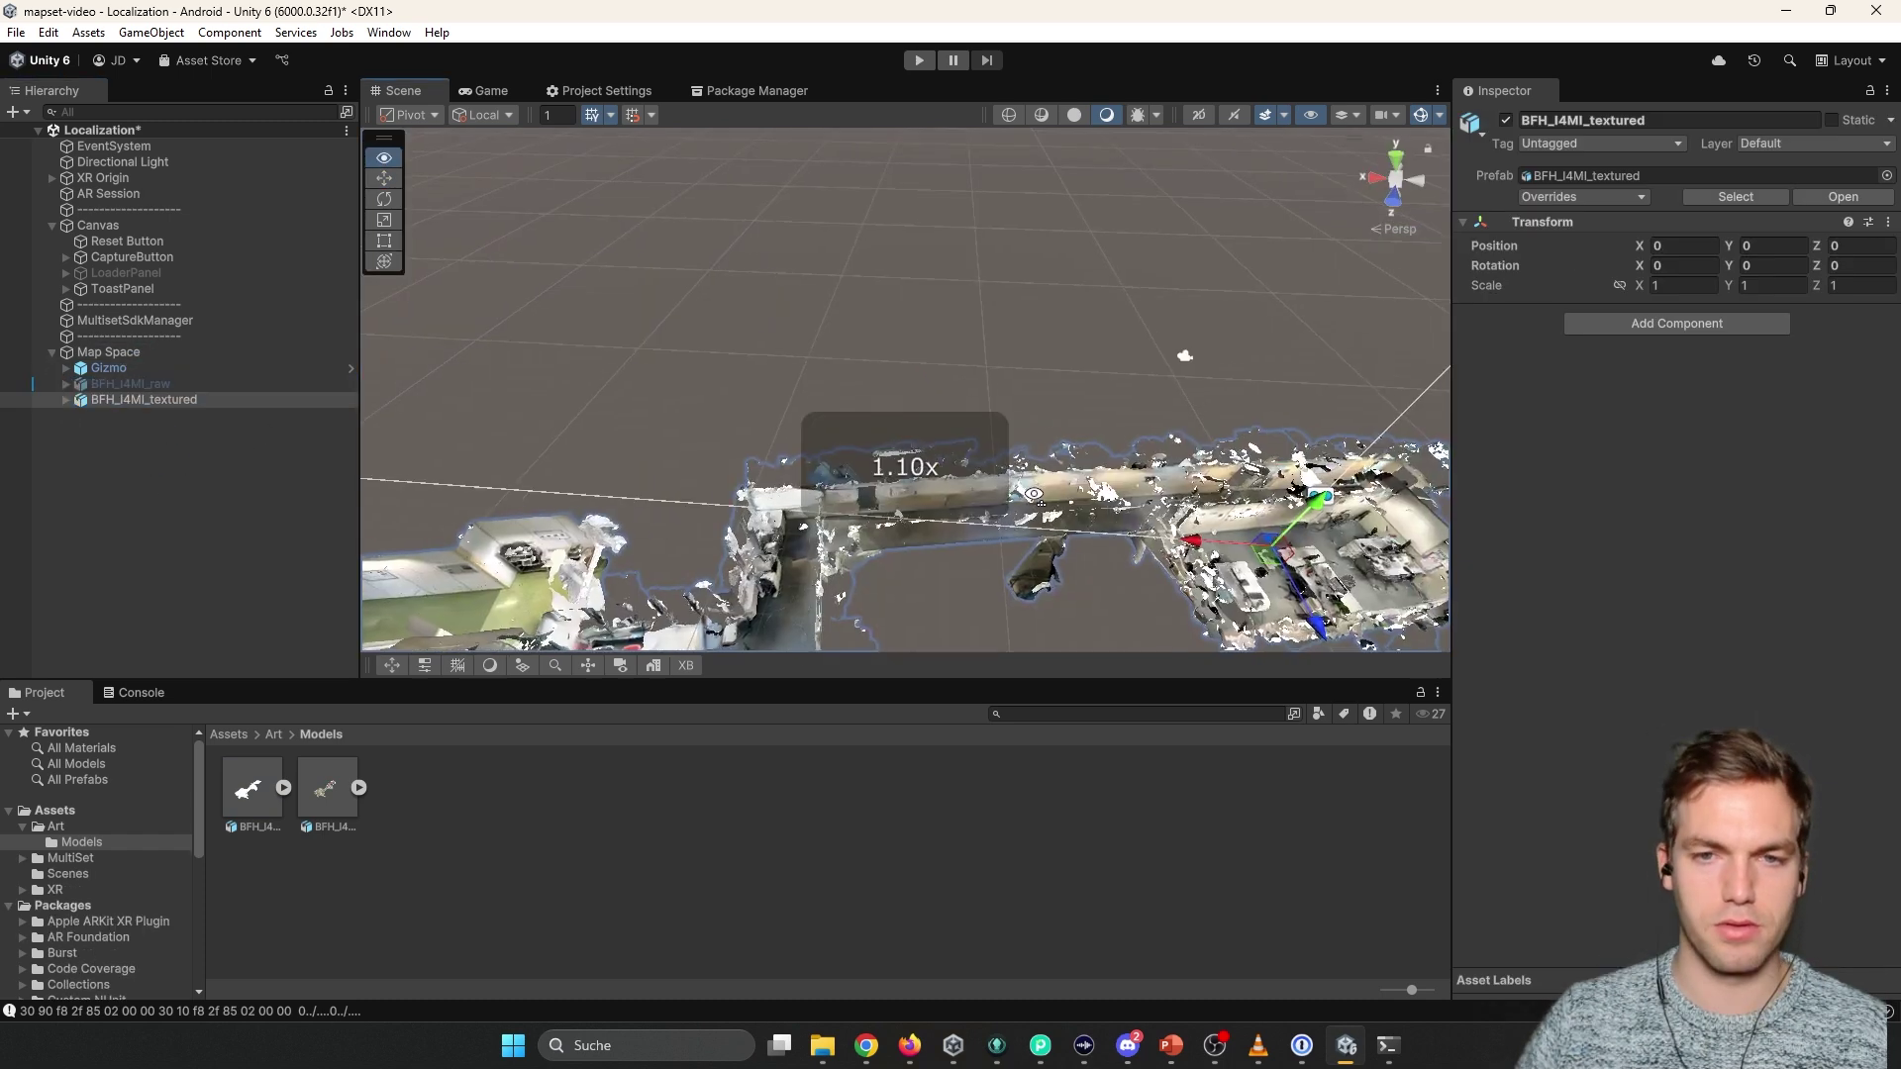
right_drag(1207, 515, 935, 420)
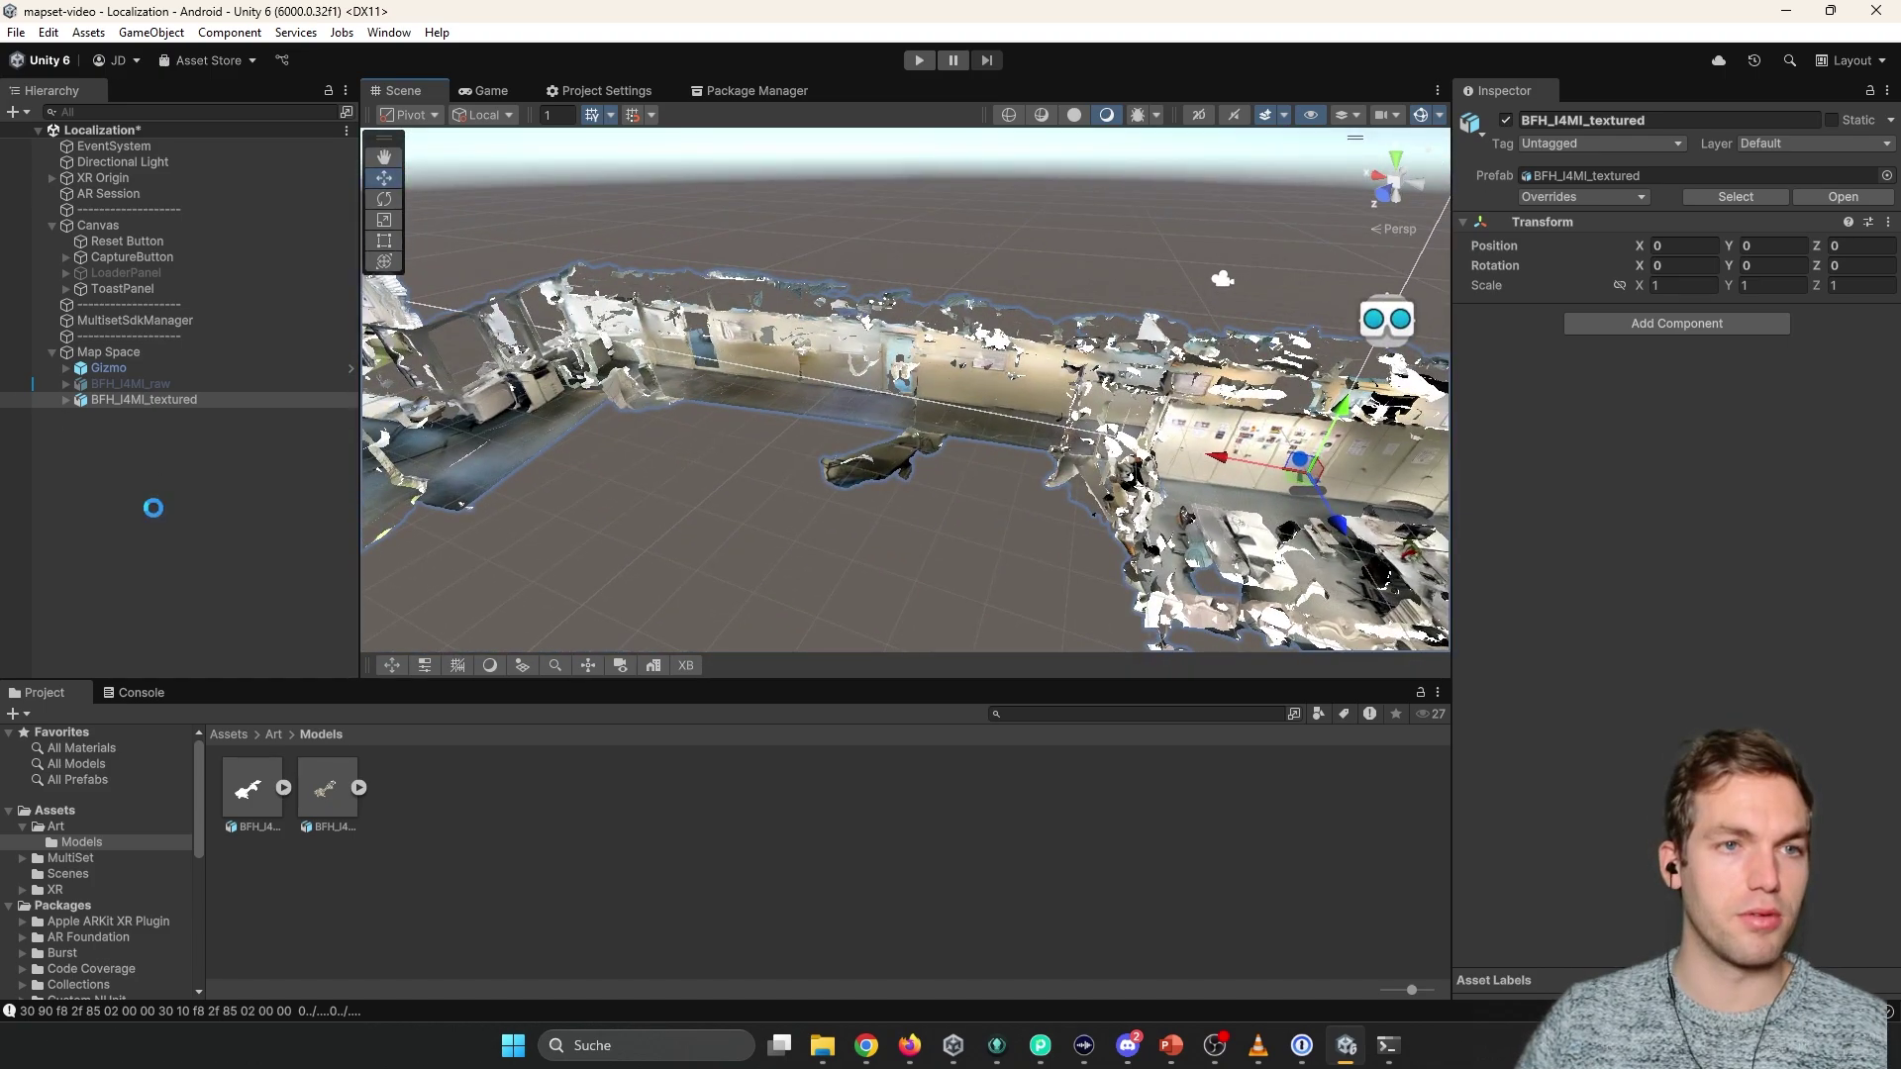
Create an empty child of Map Space named AugmentationParent, fixing the misspelled name.
click(99, 353)
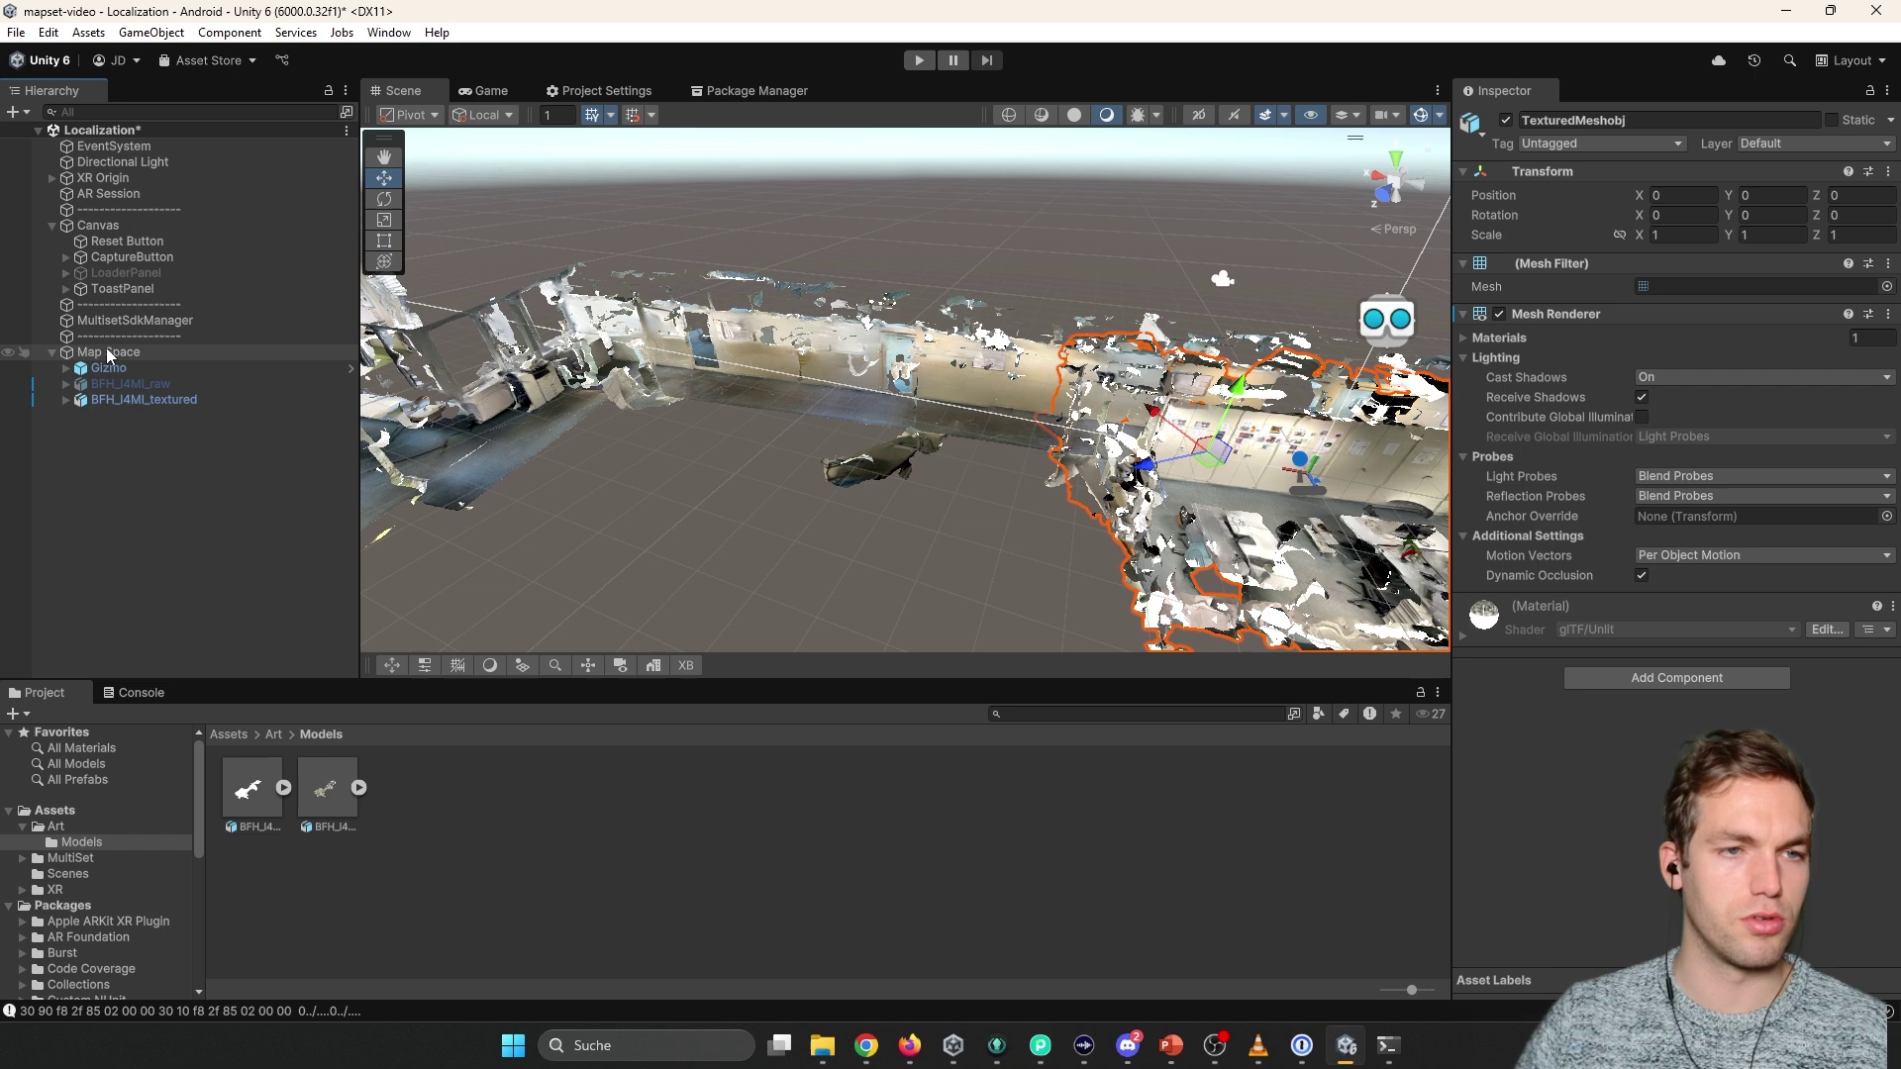
right_click(107, 354)
click(182, 628)
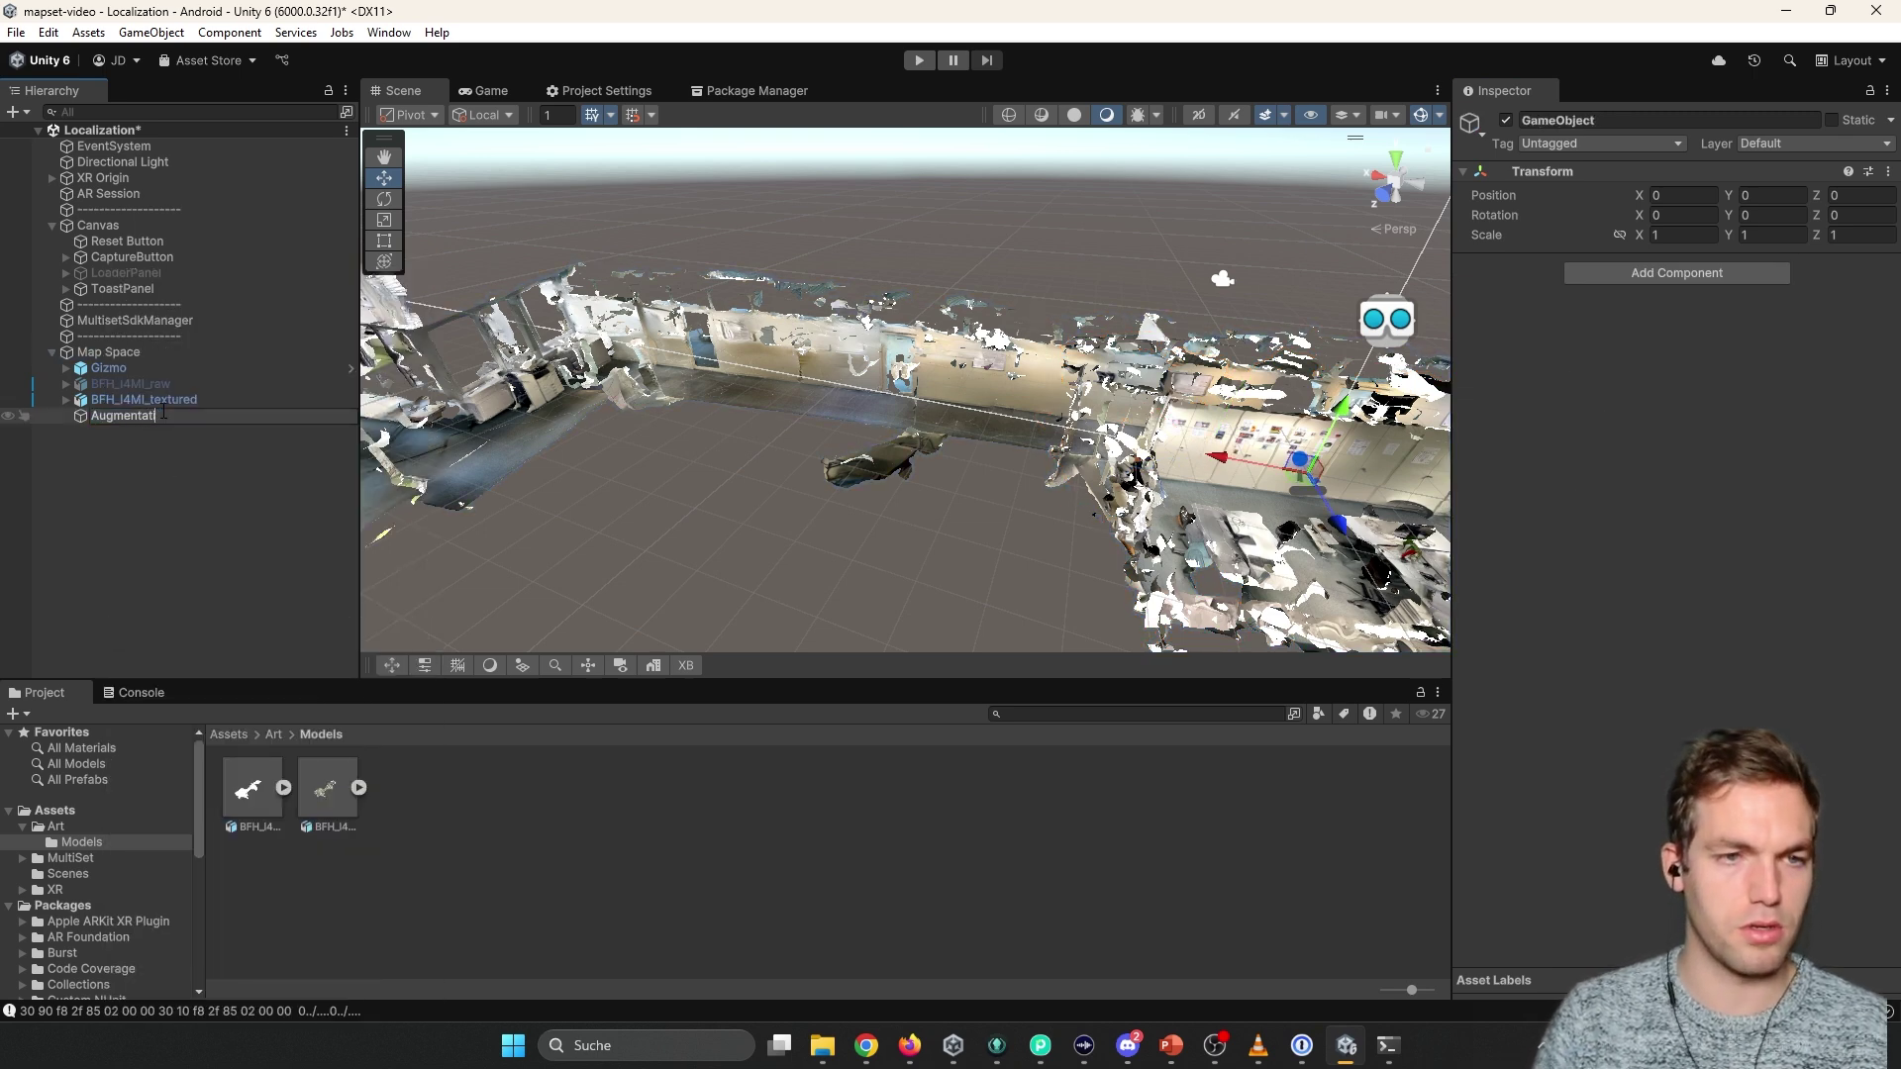
text(AugmentationParten)
key(Return)
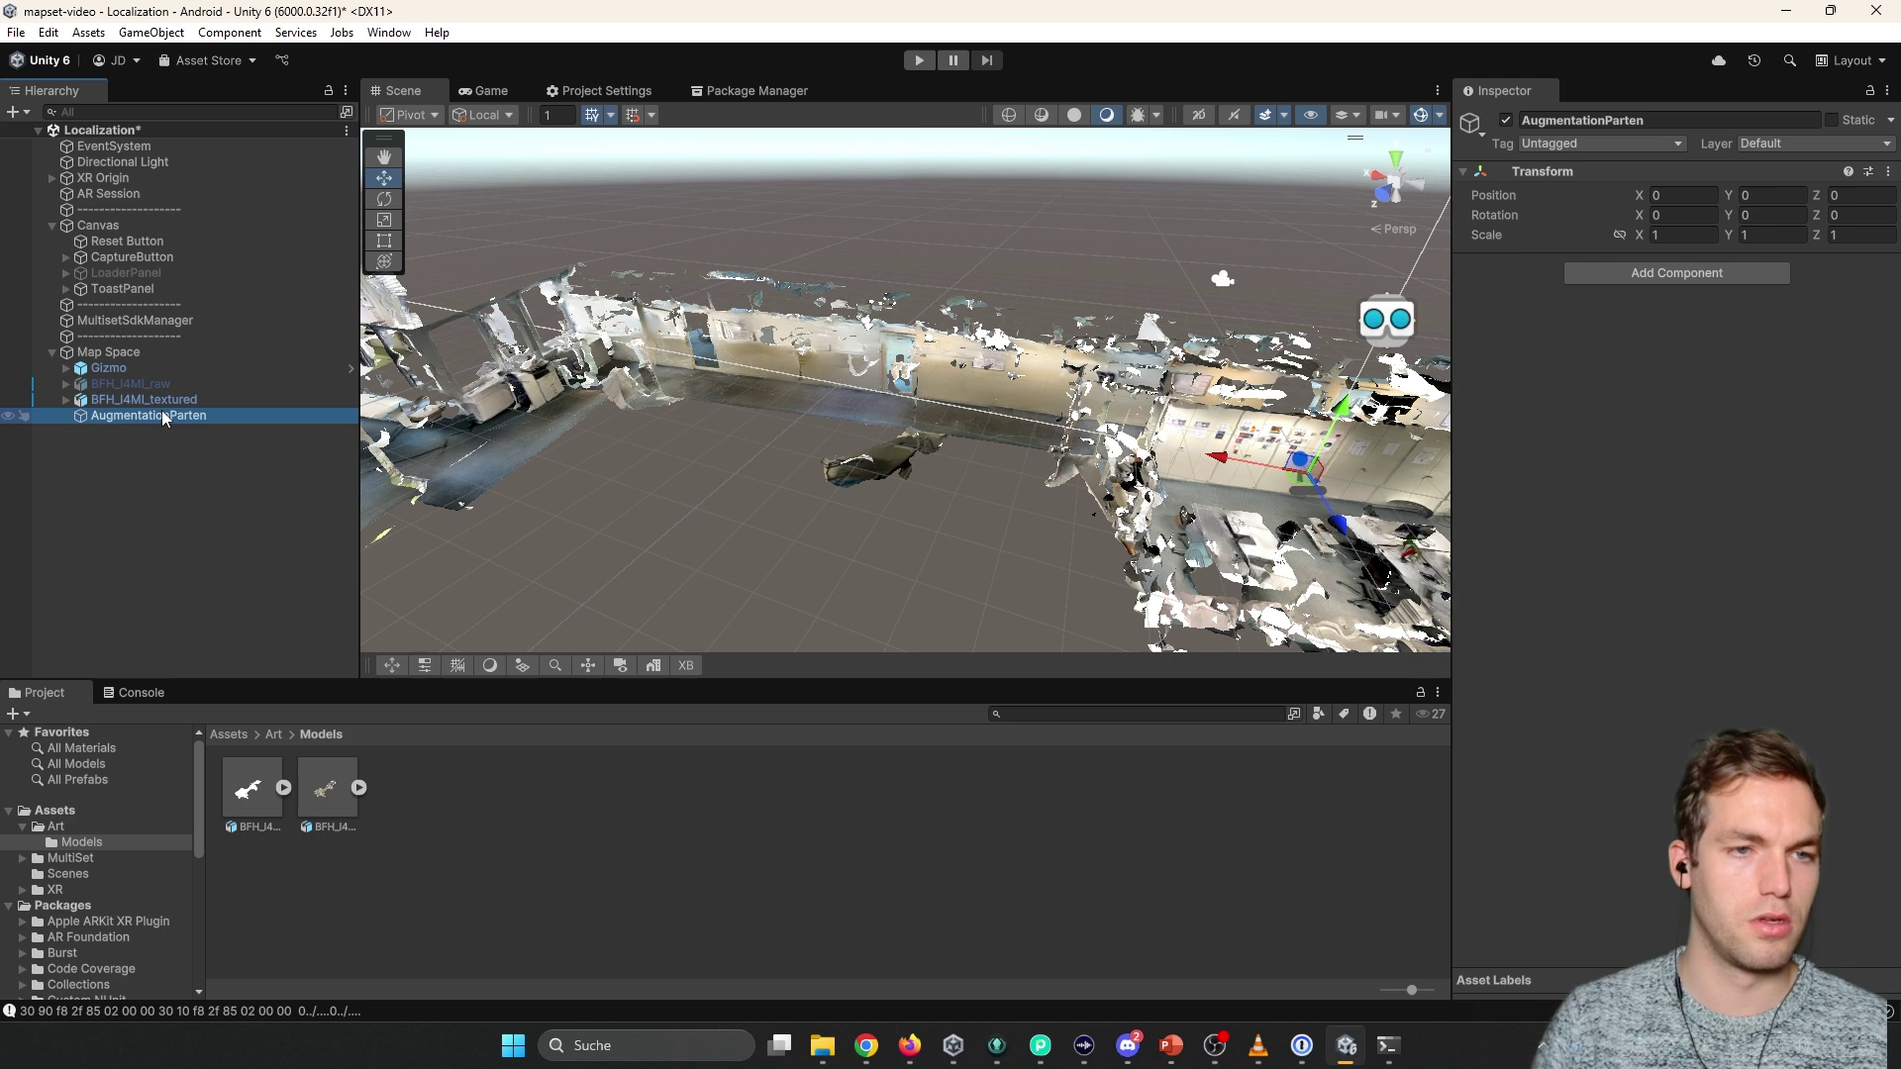
right_click(163, 415)
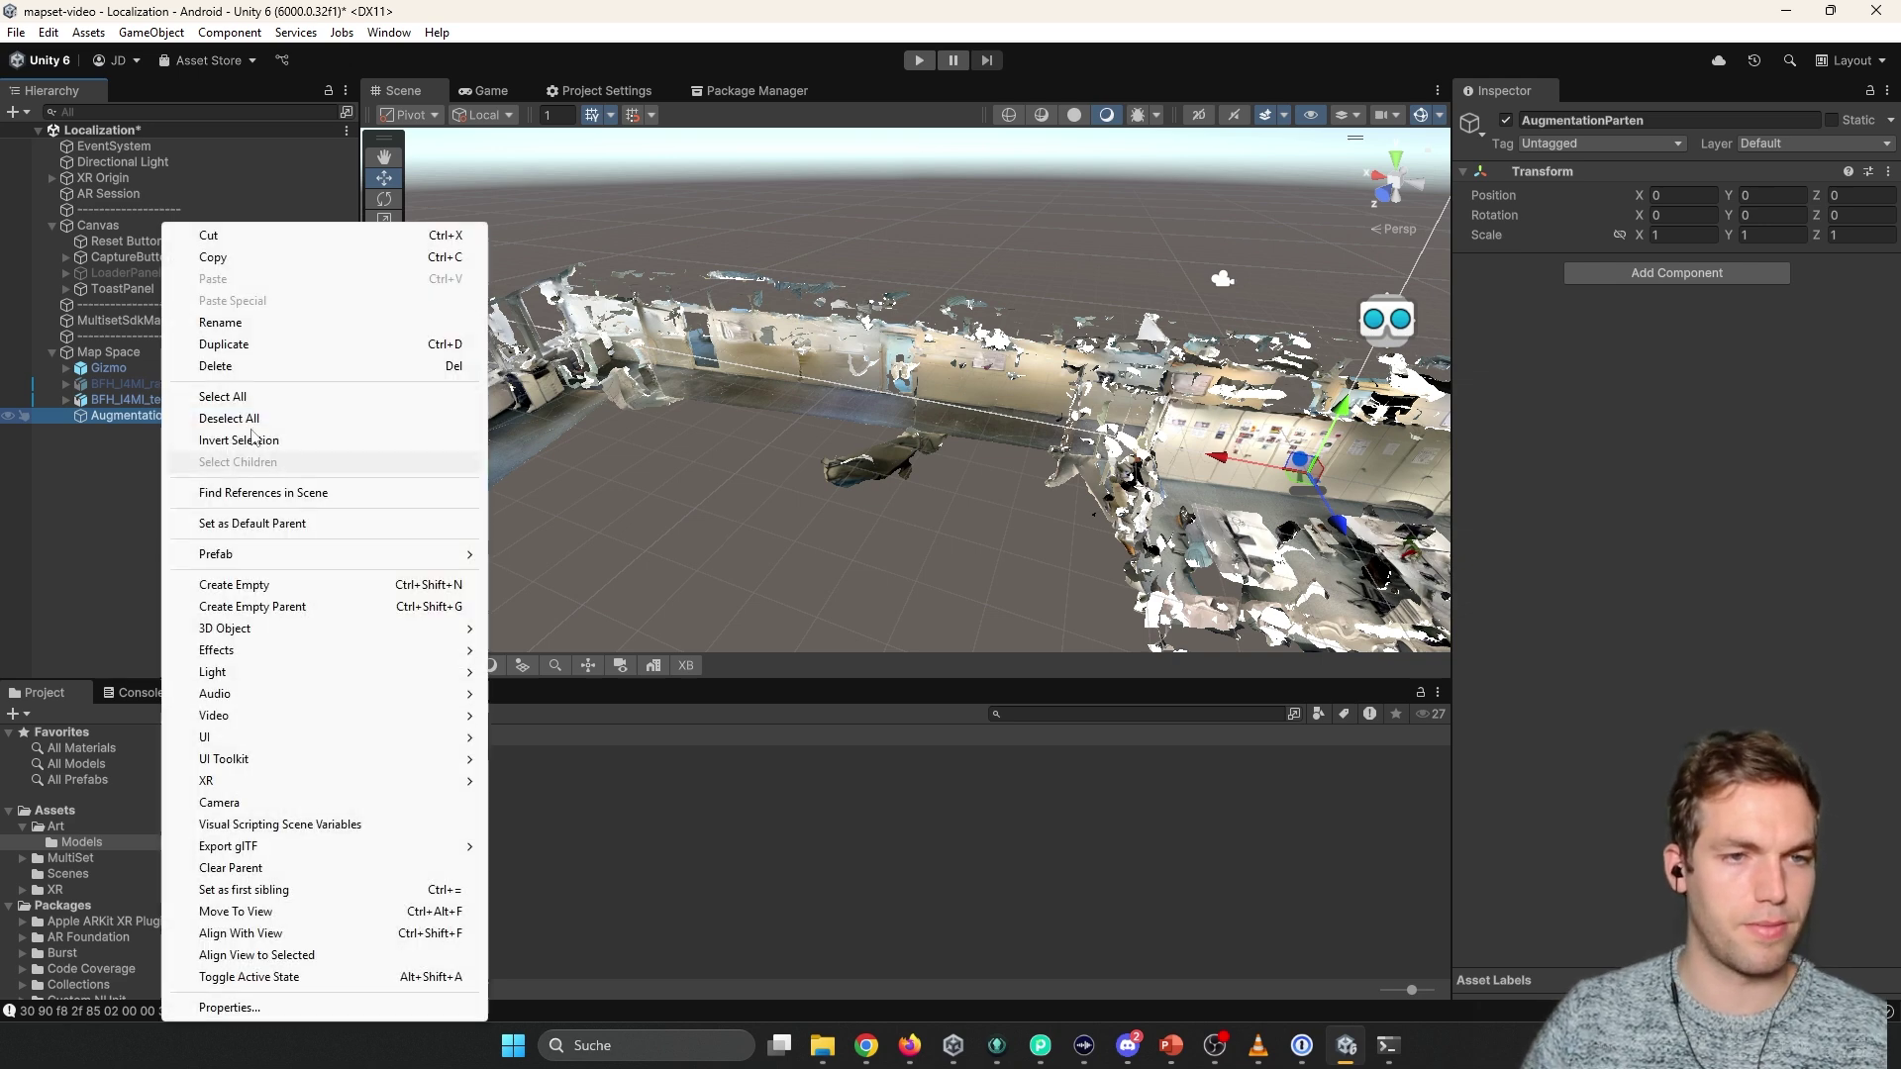
click(263, 323)
key(End)
key(BackSpace)
key(BackSpace)
key(BackSpace)
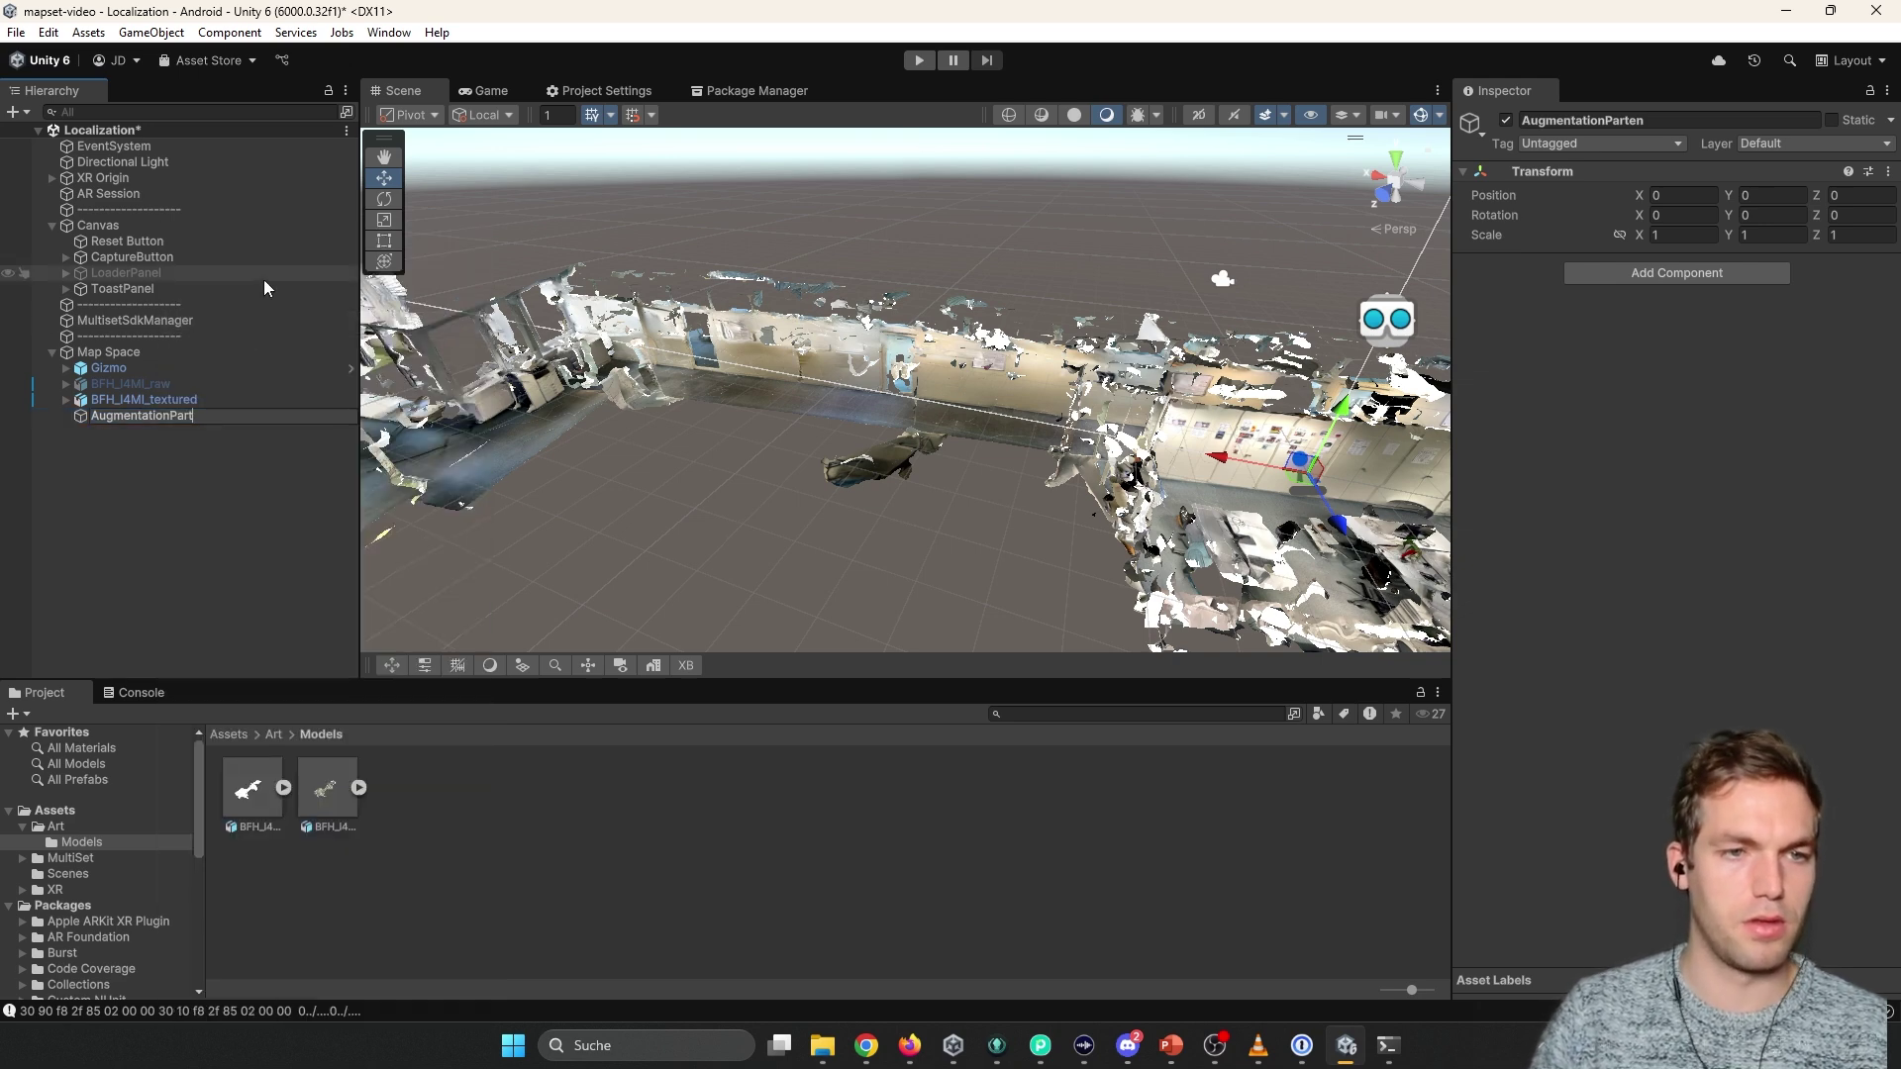
text(ent)
key(Return)
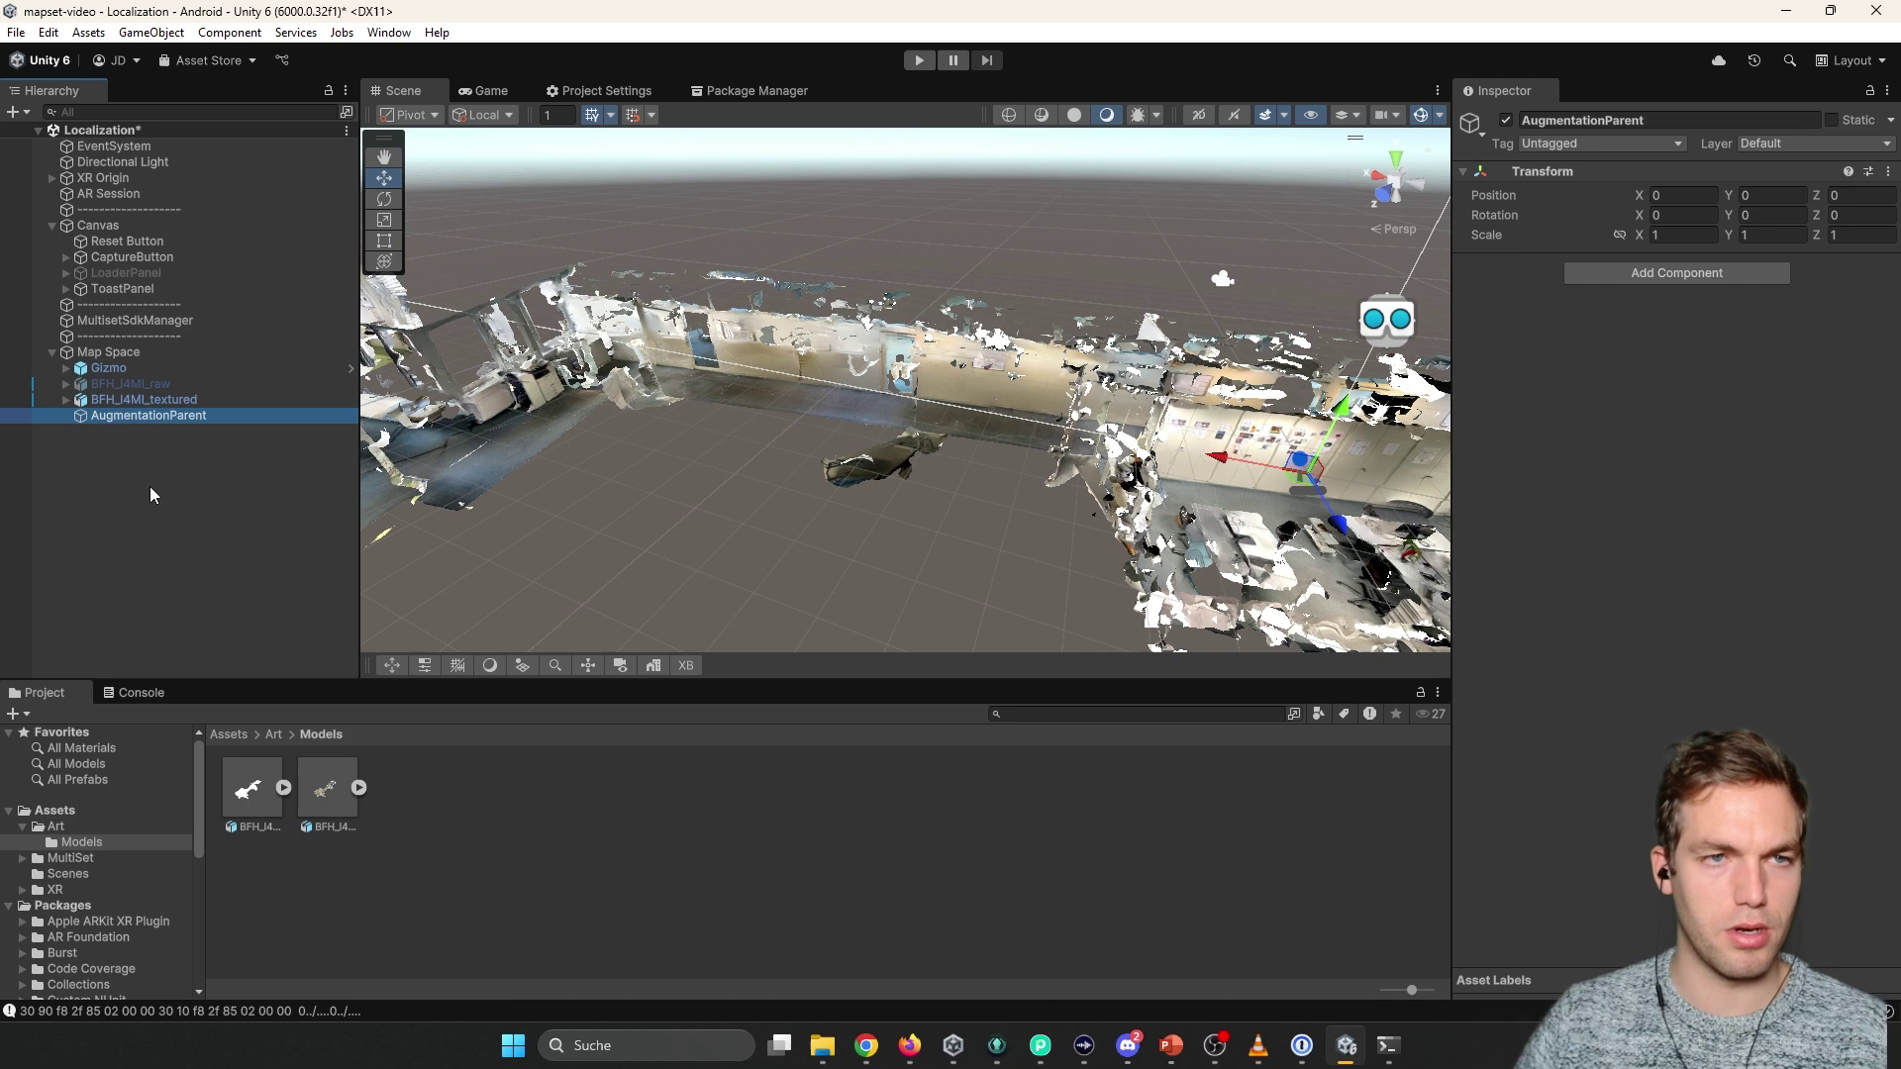
Add an empty child named NavMesh under AugmentationParent.
click(150, 485)
right_click(151, 418)
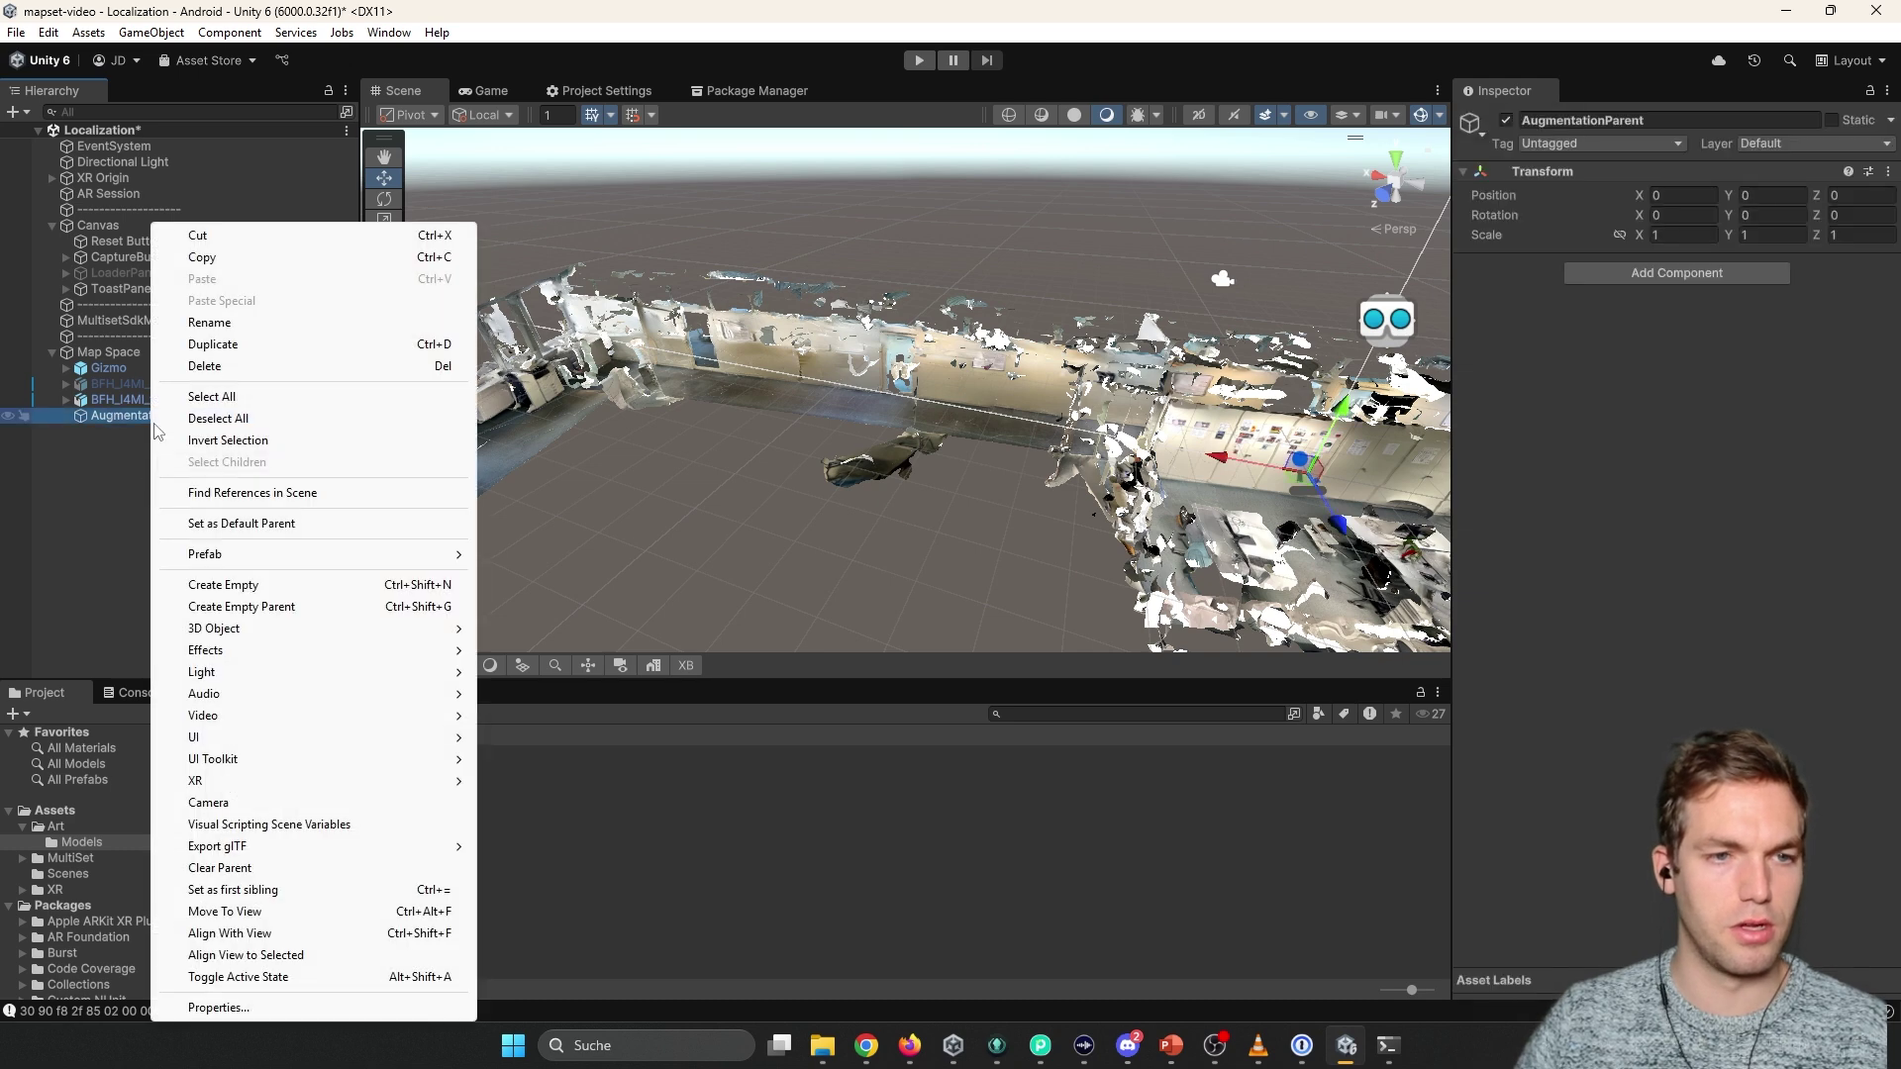
click(254, 586)
text(NavM)
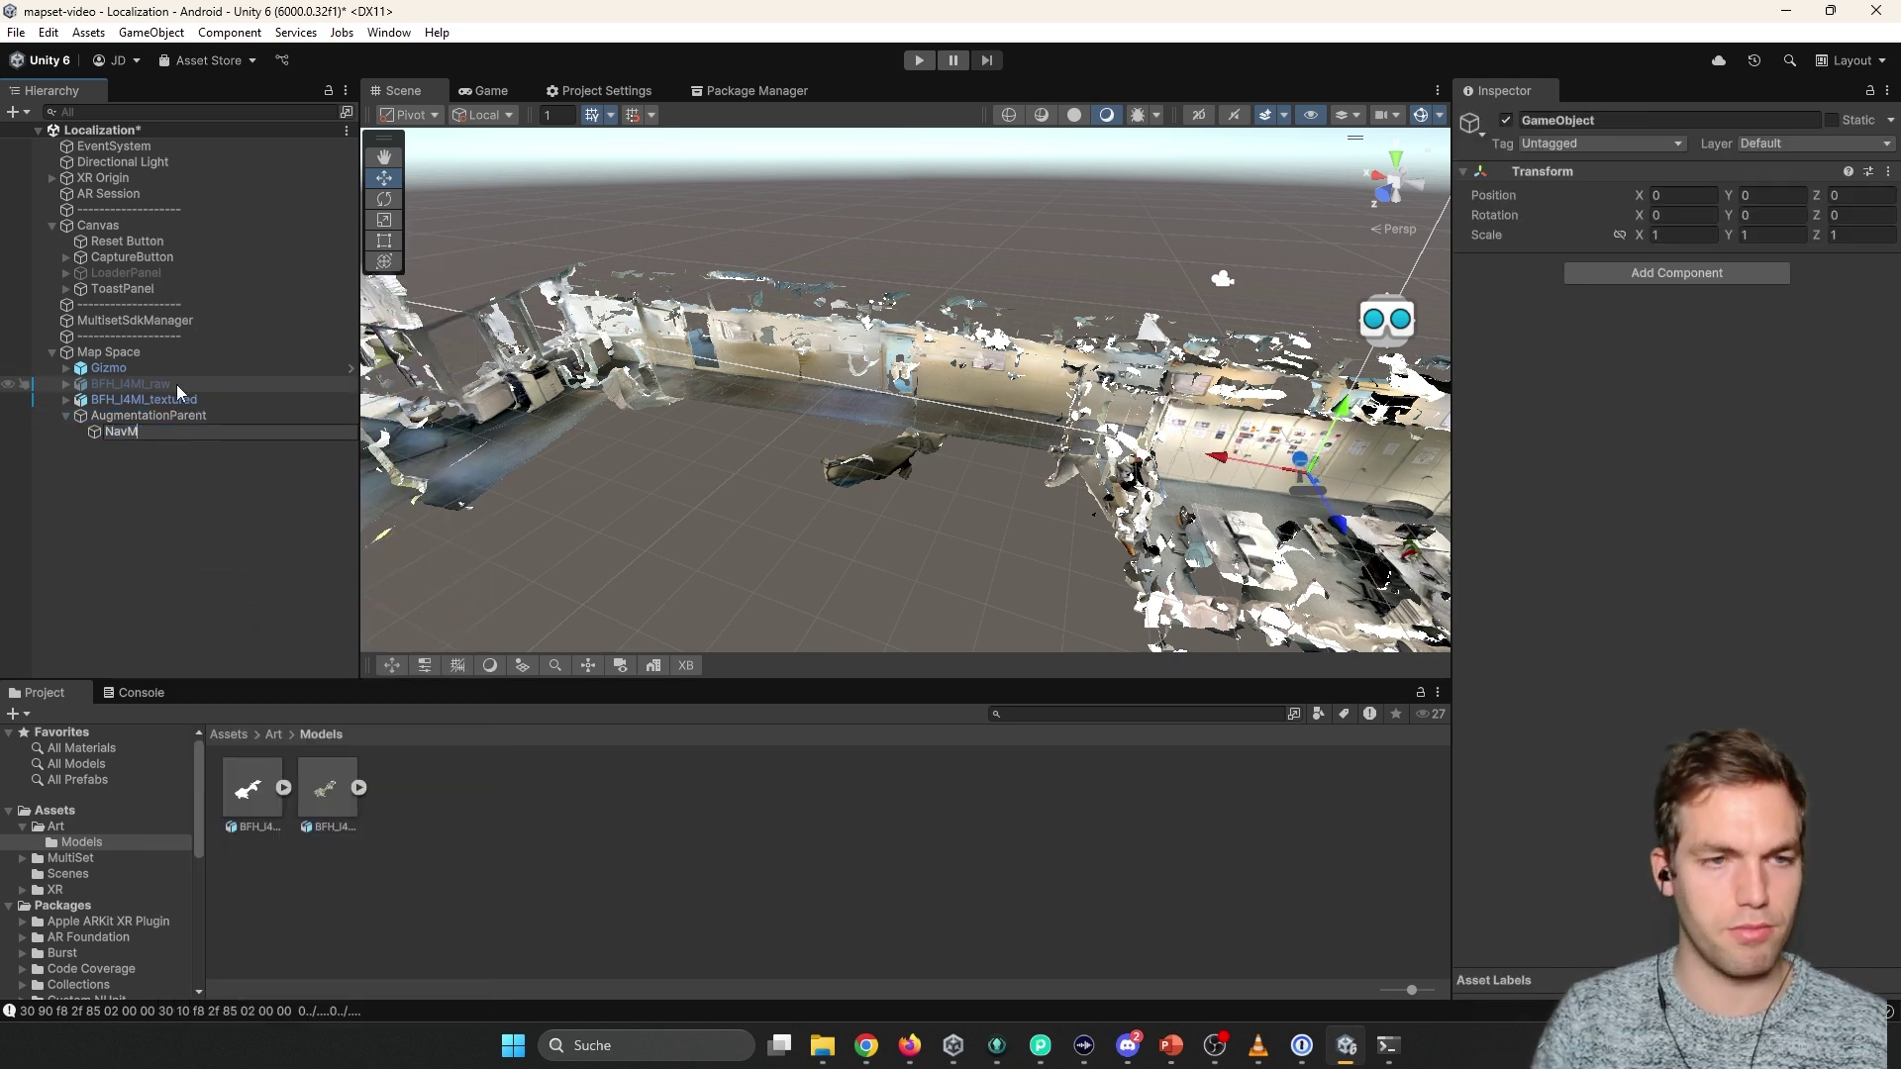
text(esh)
key(Return)
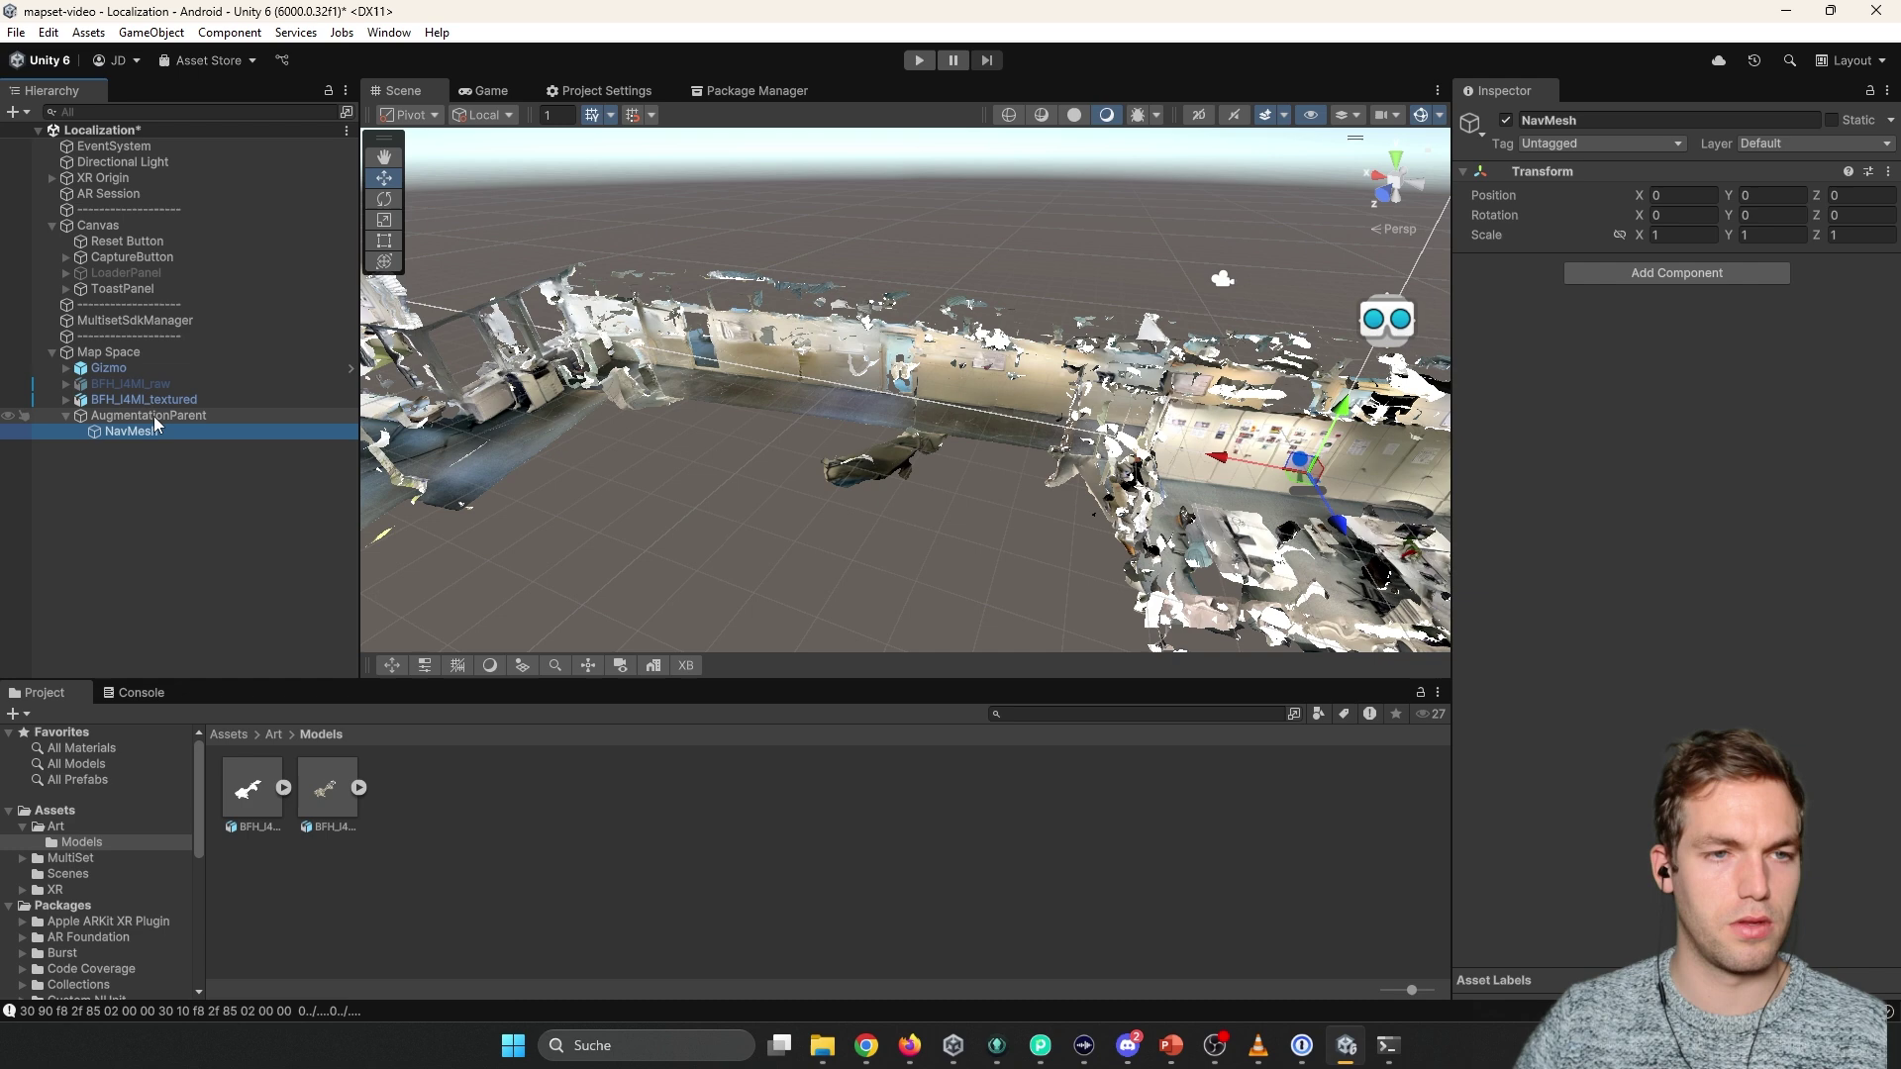
right_click(153, 416)
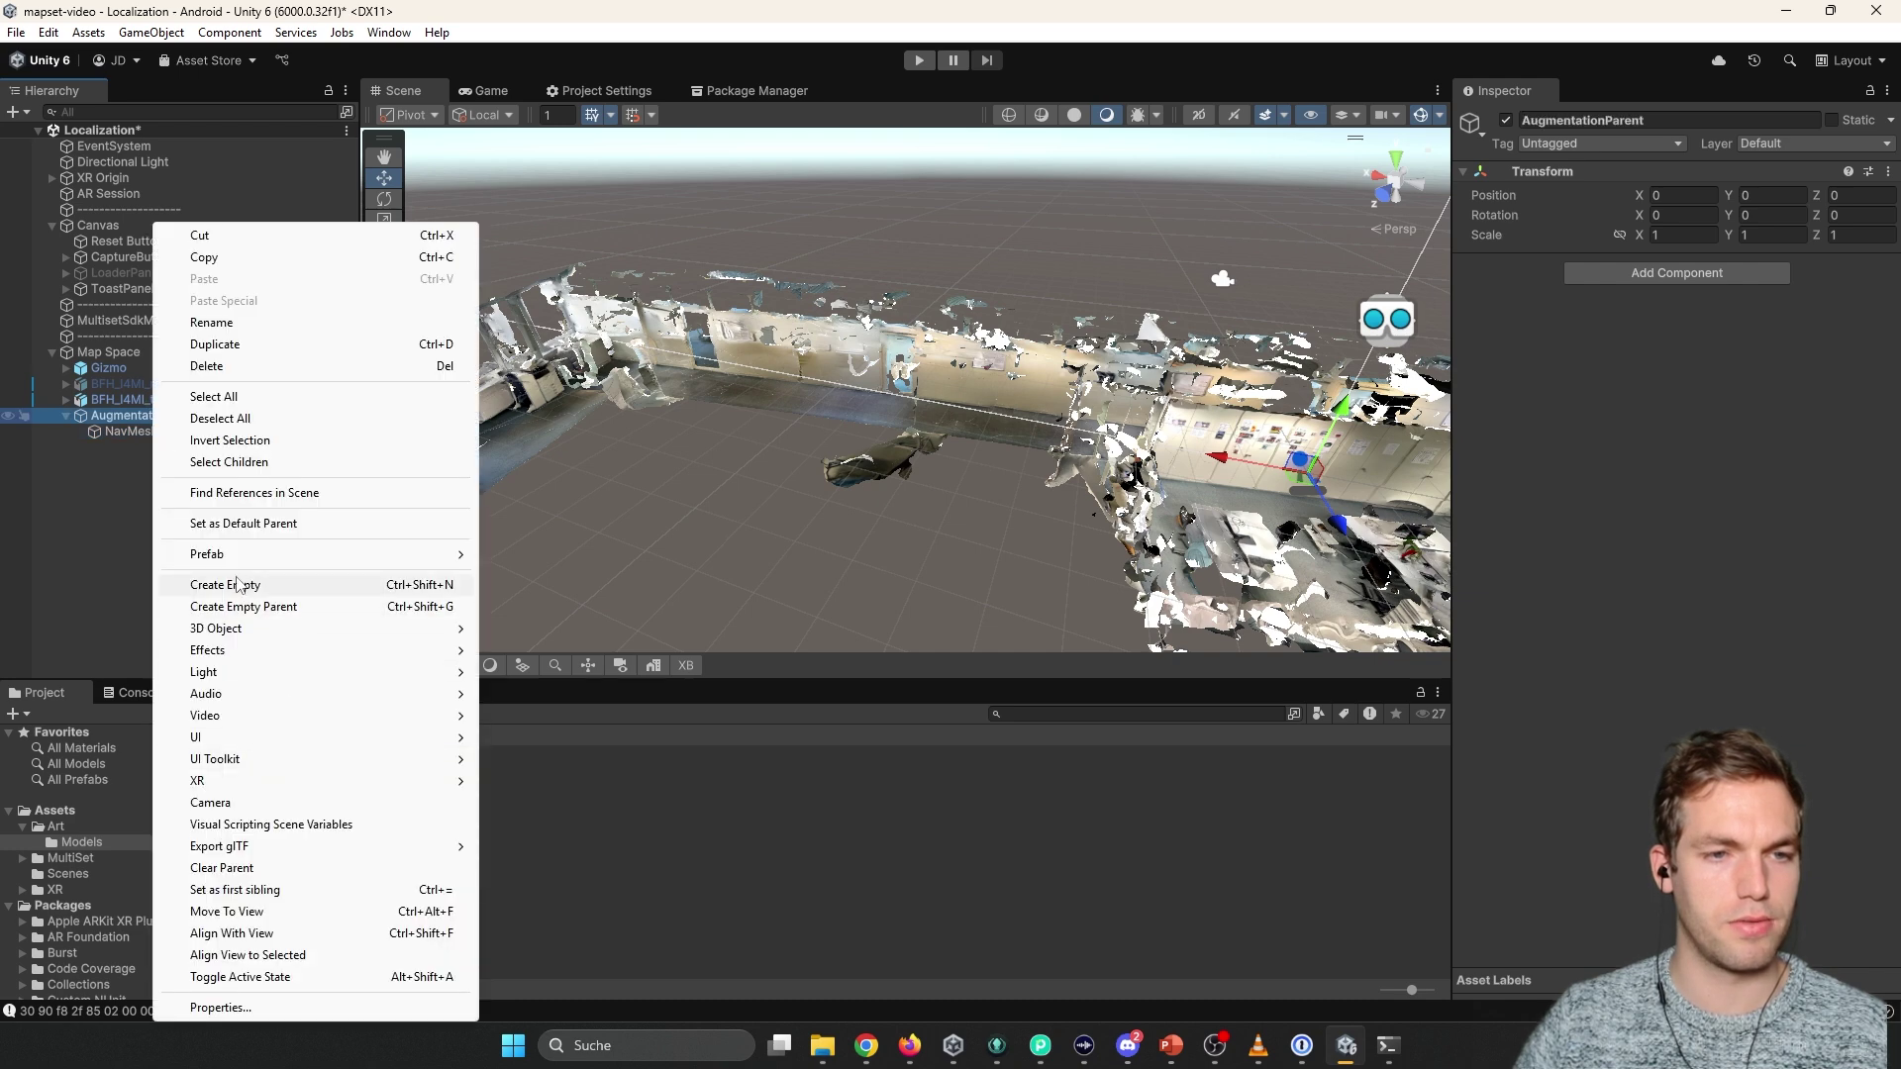
Add a Capsule under AugmentationParent, scale it to 0.5 and move it onto the floor.
mouse_move(297, 630)
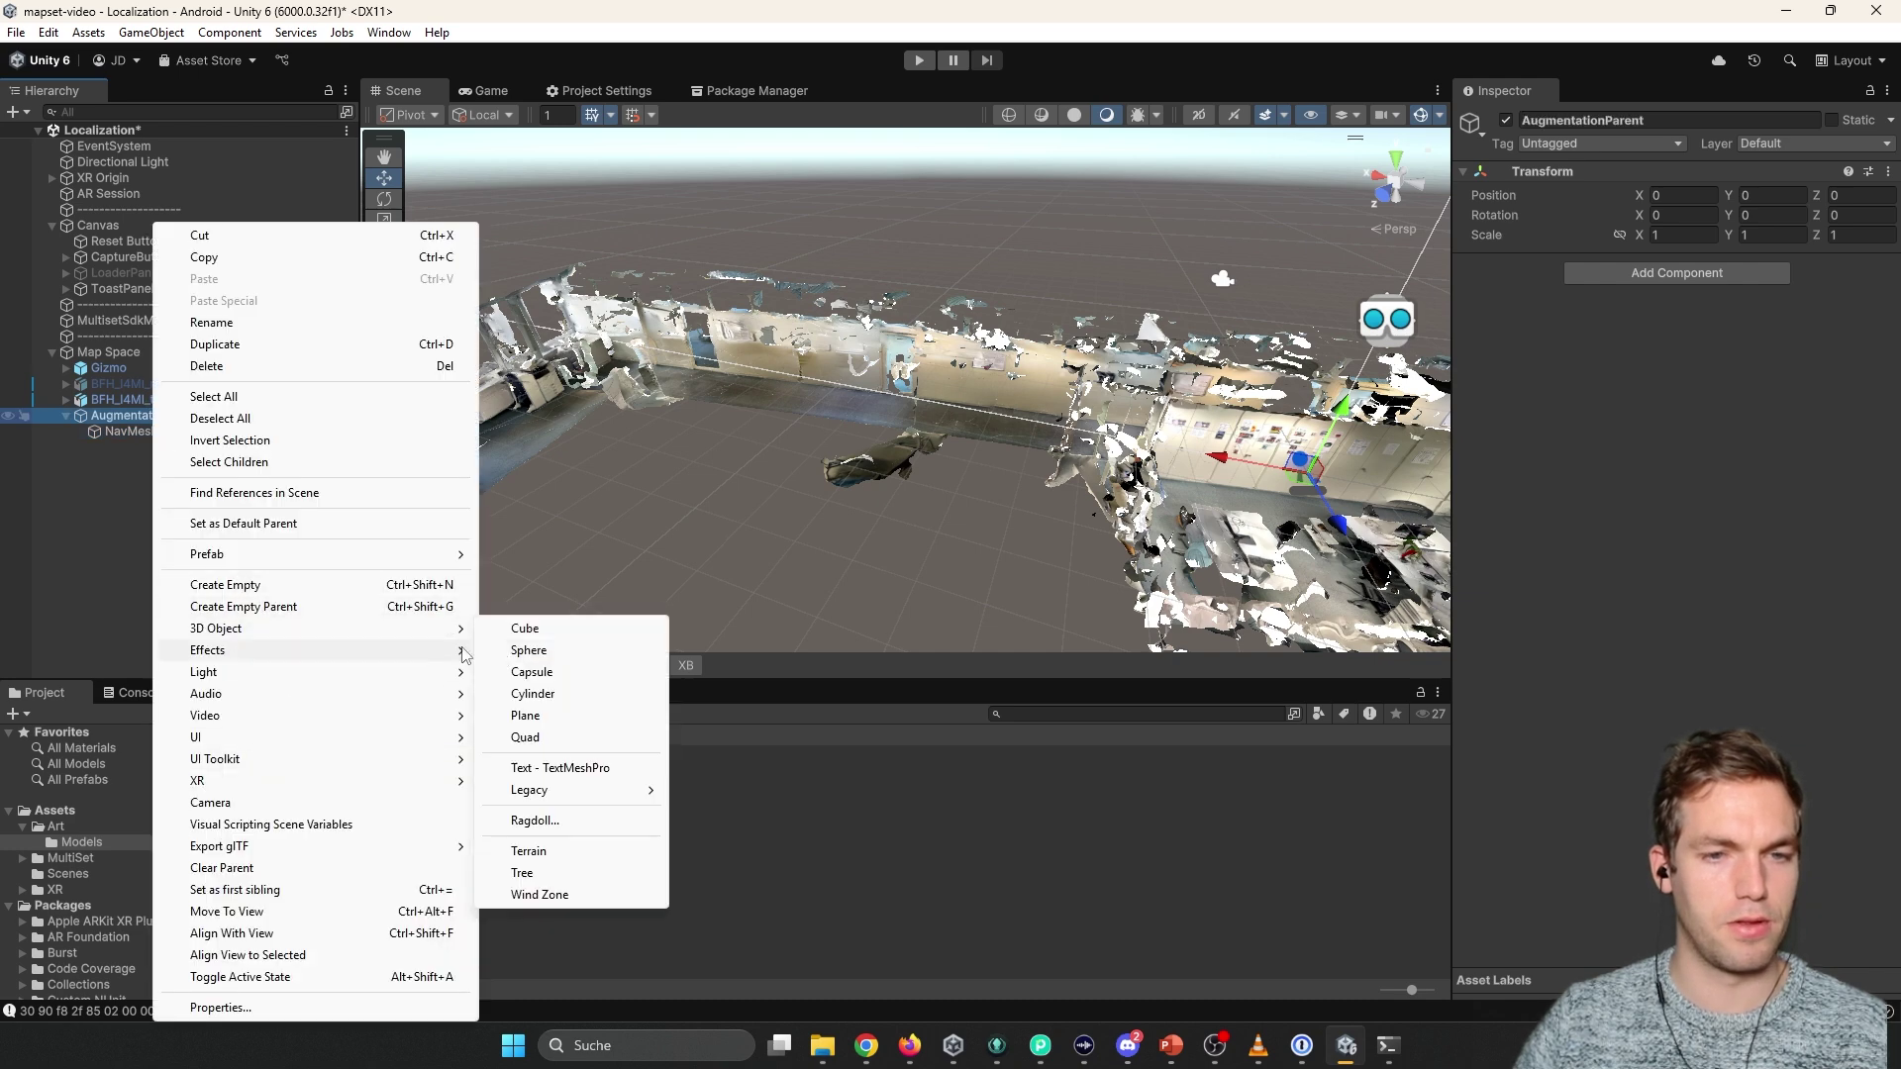
click(531, 672)
right_drag(990, 446, 1060, 382)
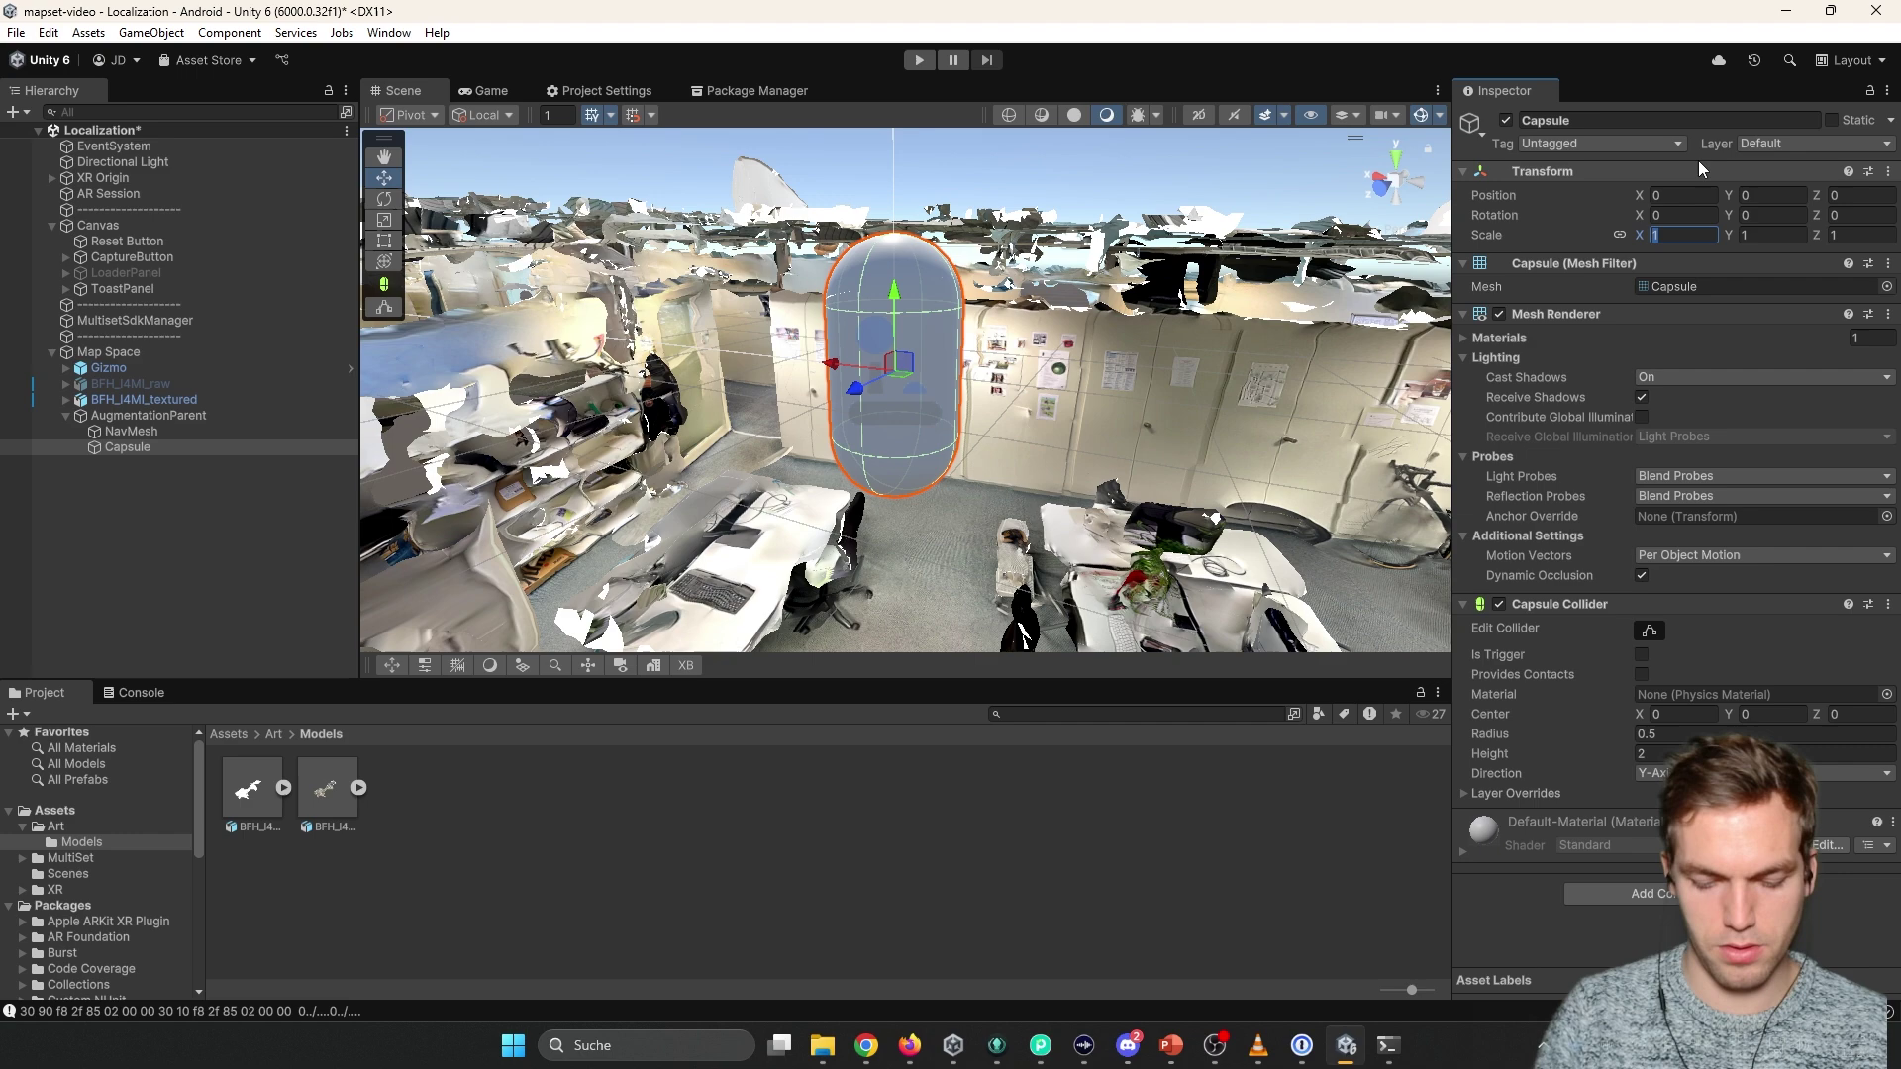
text(0.5)
click(894, 455)
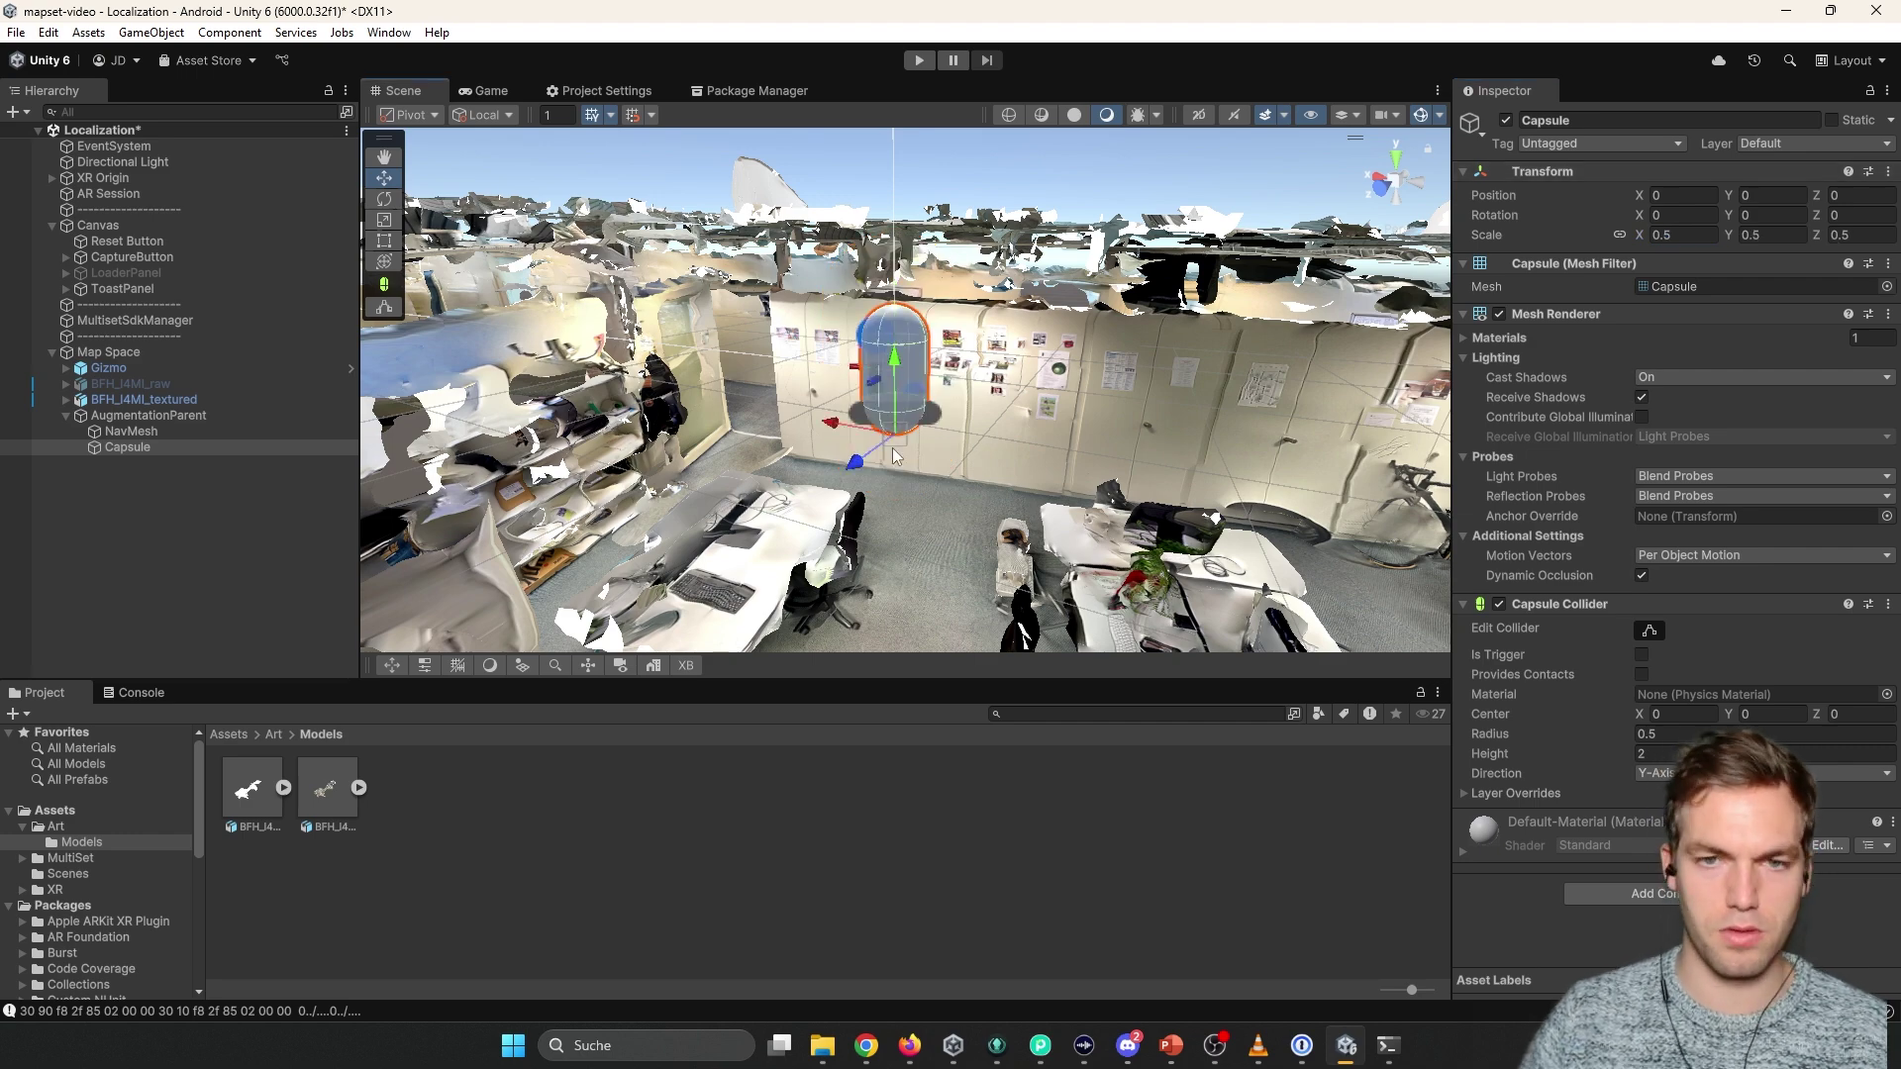
drag(889, 436, 930, 530)
Add a Nav Mesh Agent component to the capsule.
scroll(990, 495, up, 3)
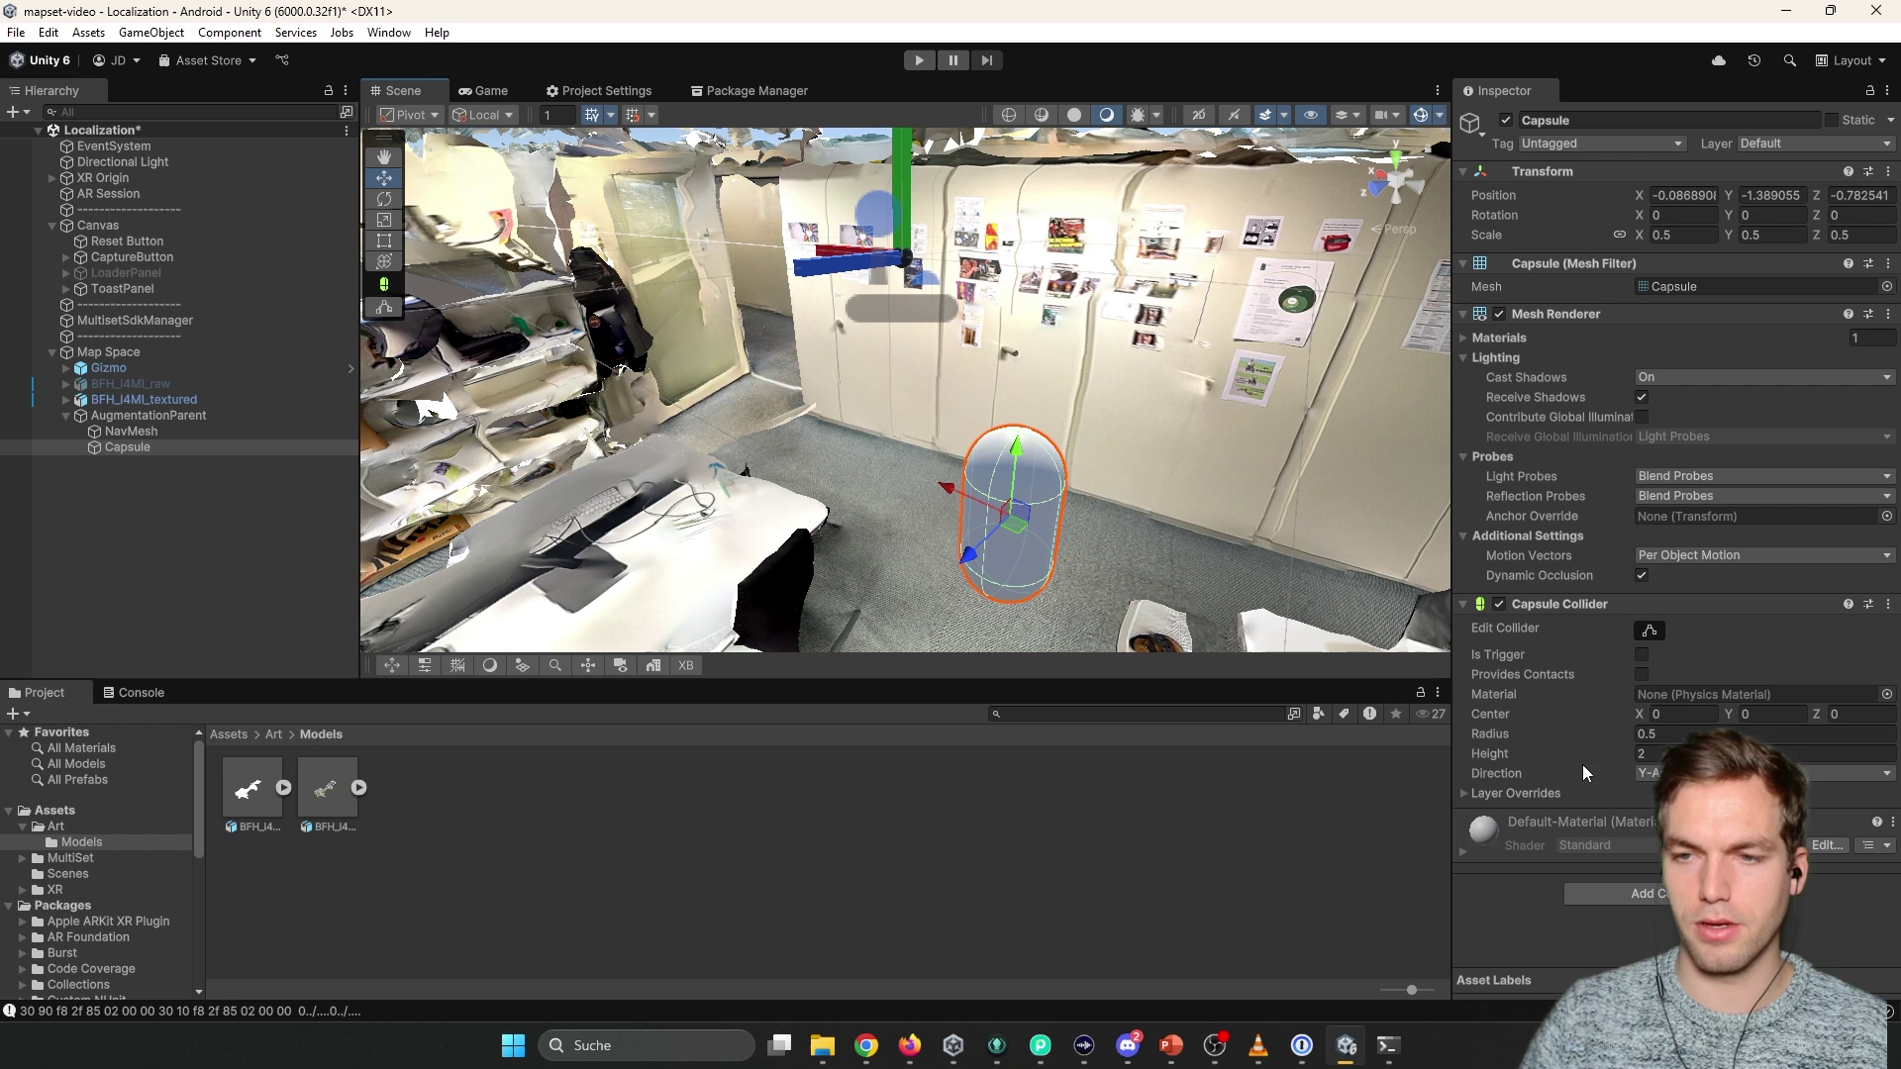
click(1477, 606)
click(1463, 314)
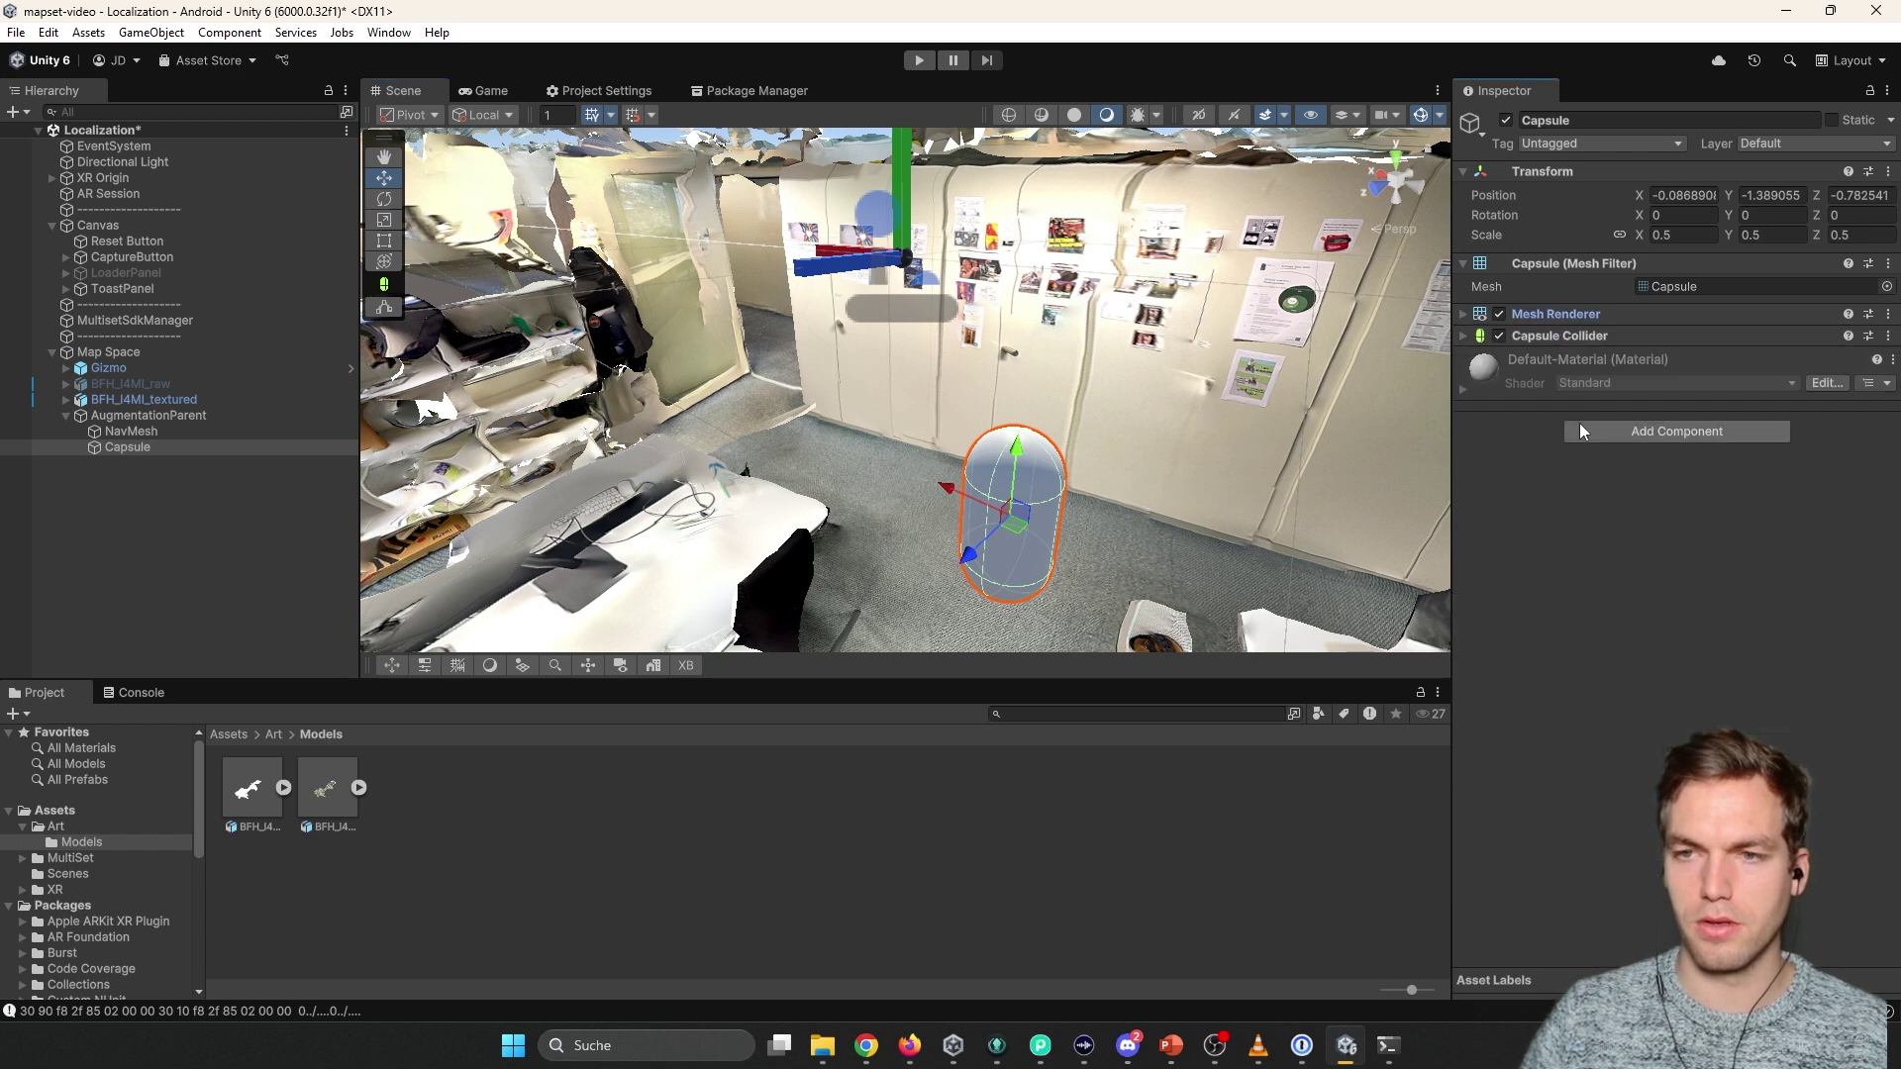
click(1593, 431)
text(agent)
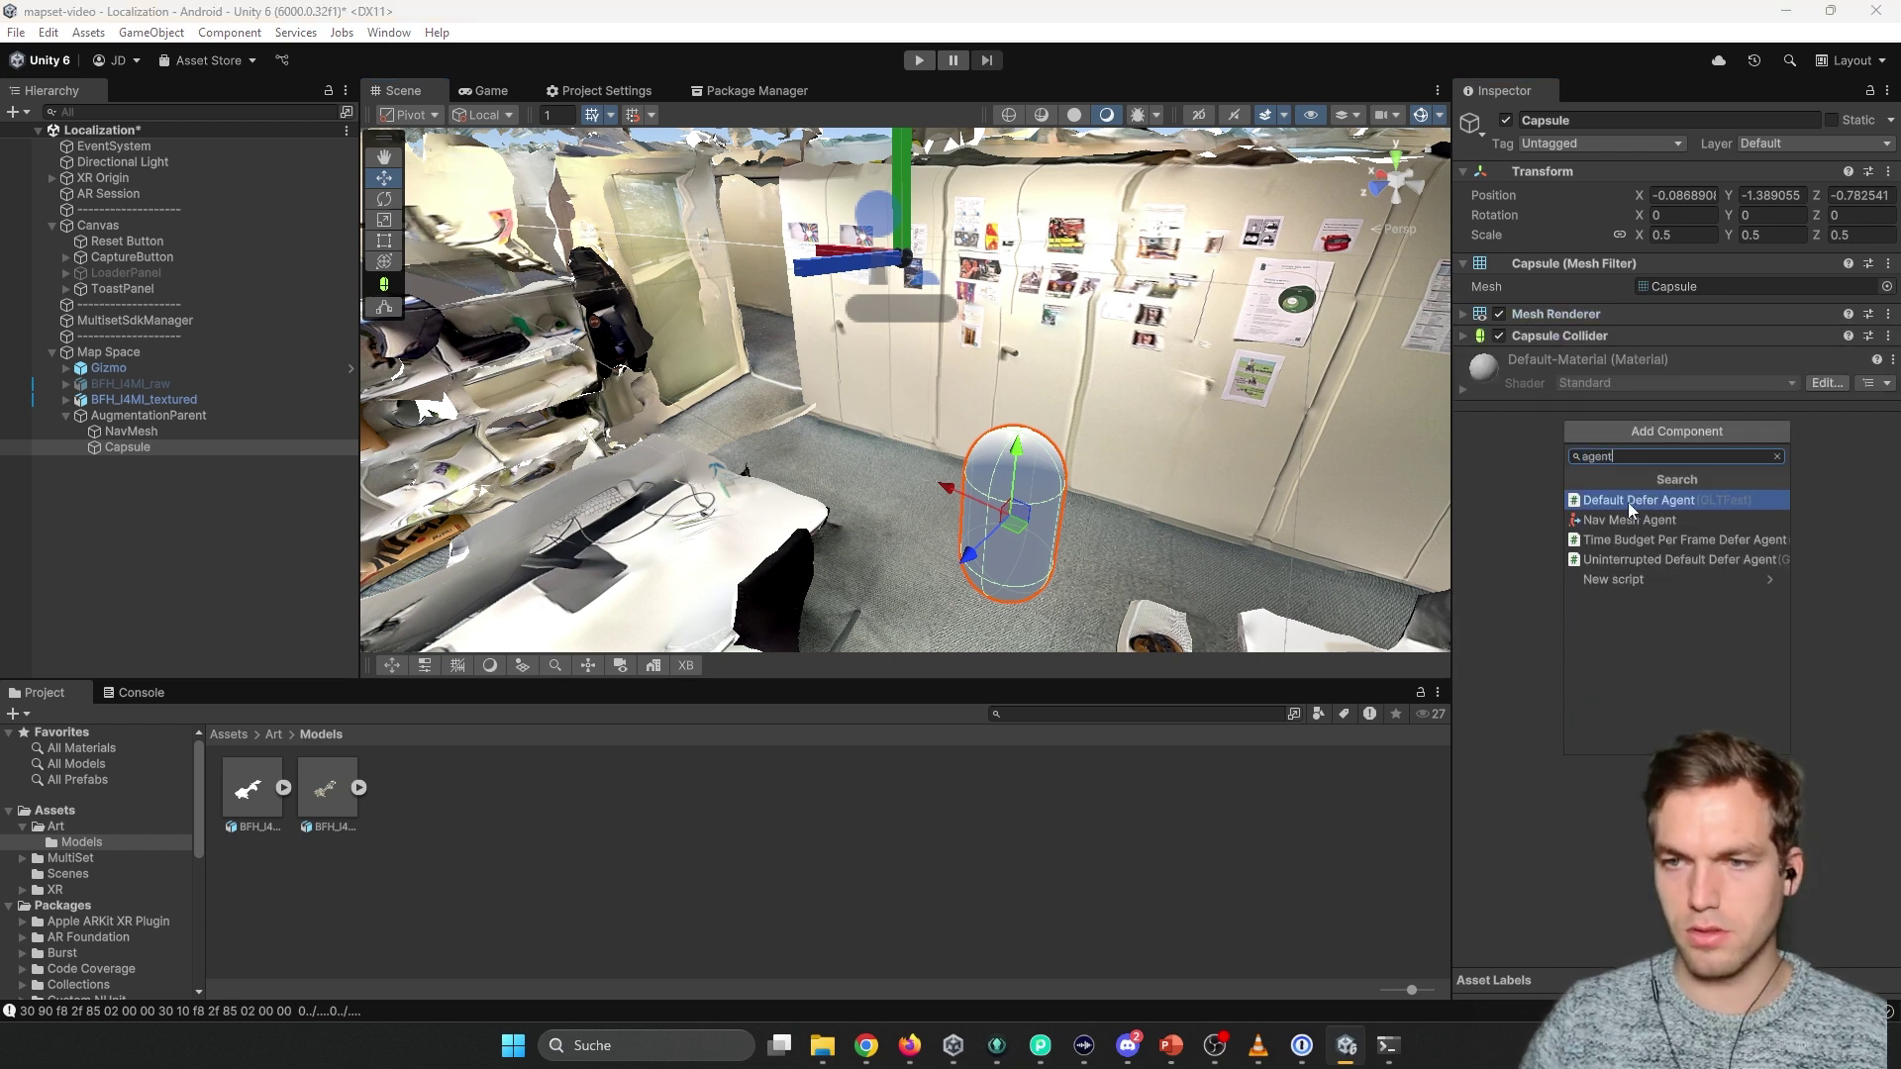
click(1628, 500)
double_click(342, 451)
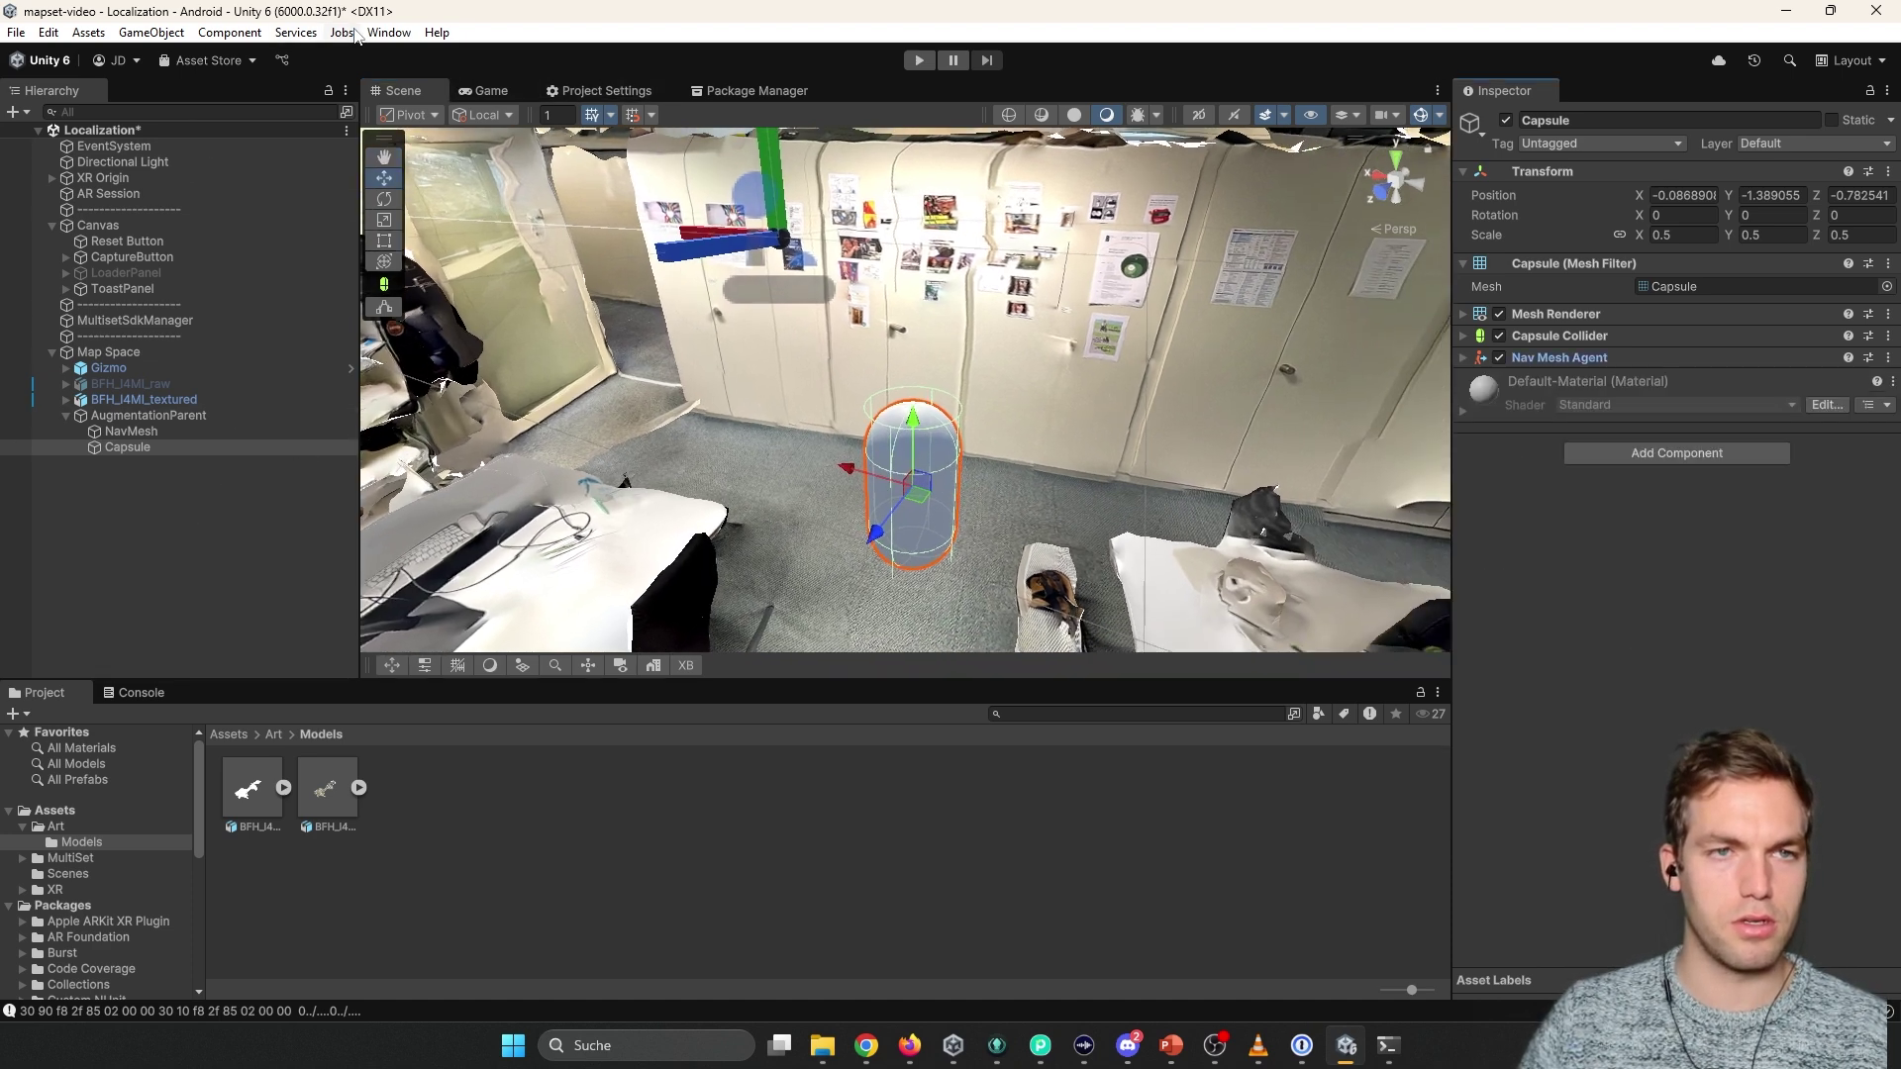
Open the Package Manager and switch to the Unity Registry packages list.
click(388, 33)
click(436, 297)
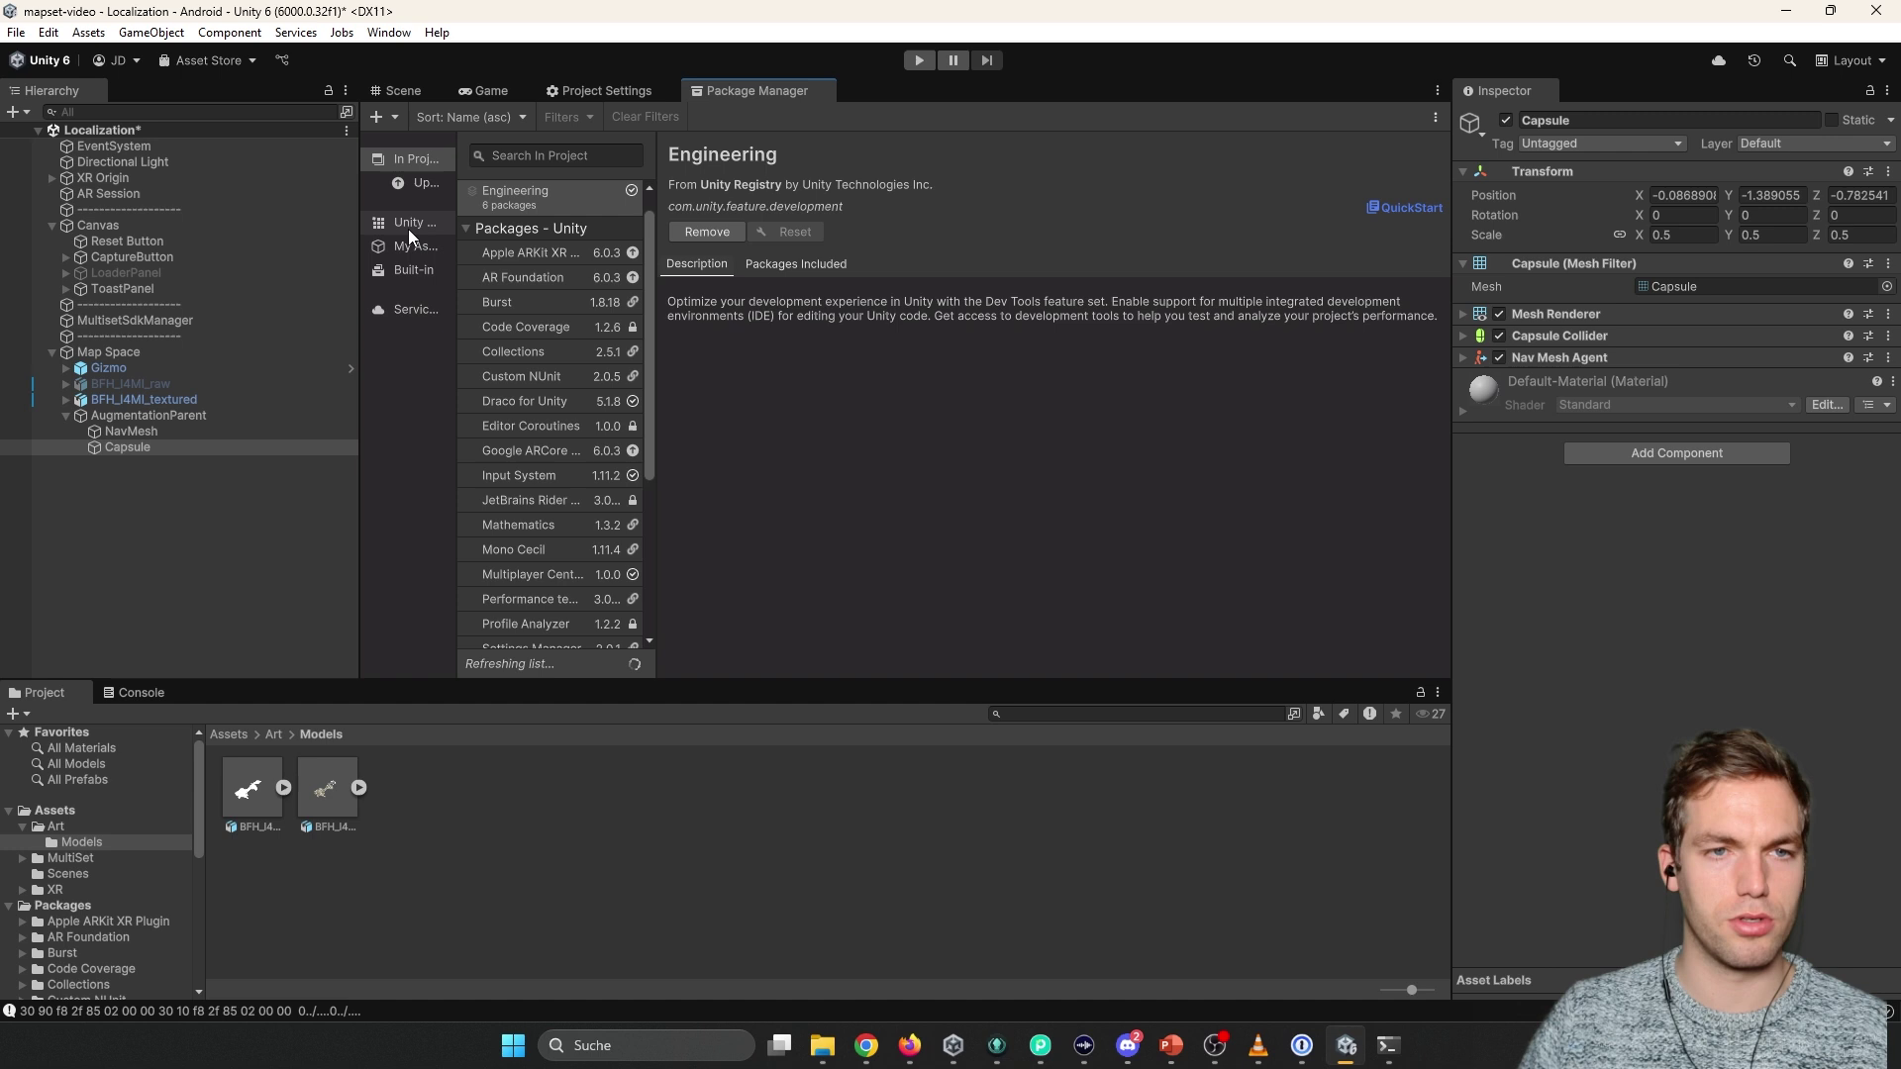
click(407, 226)
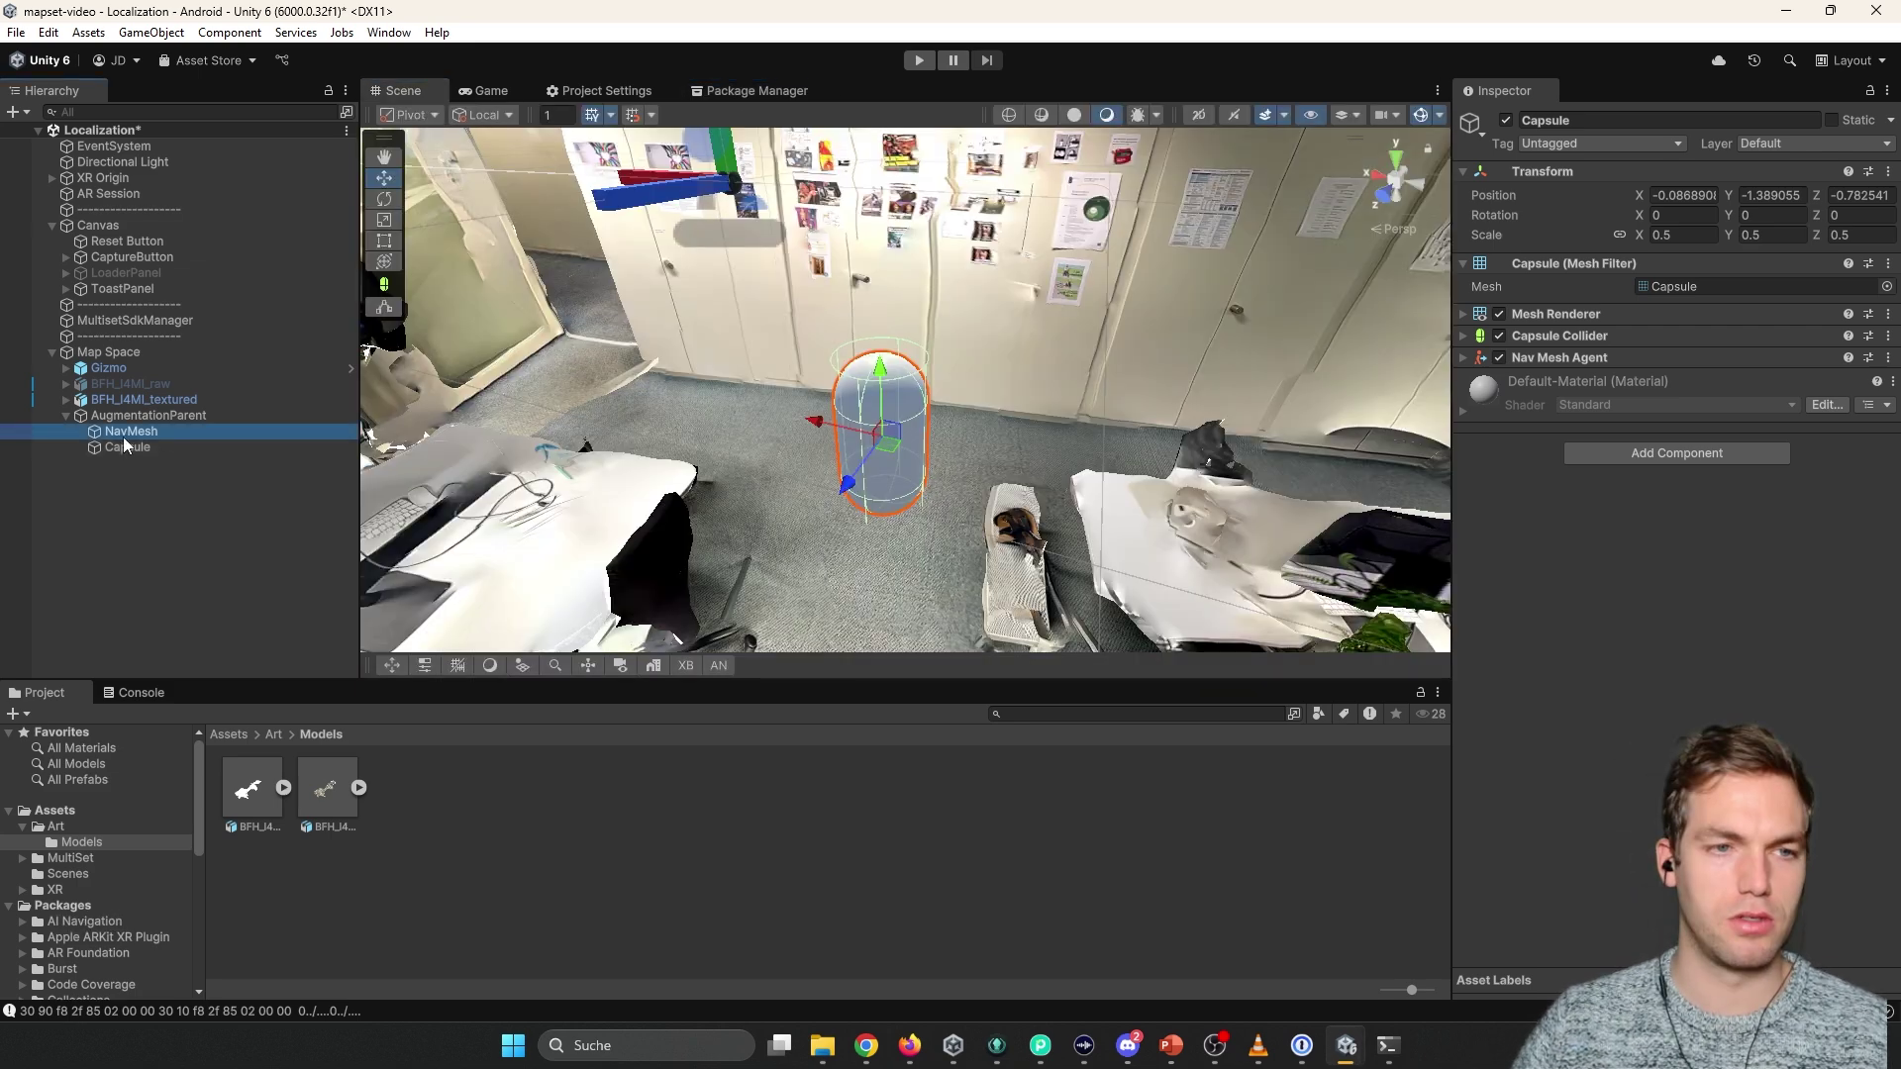
Create an empty child named 'navMesh' under AugmentationParent.
click(145, 415)
right_click(150, 415)
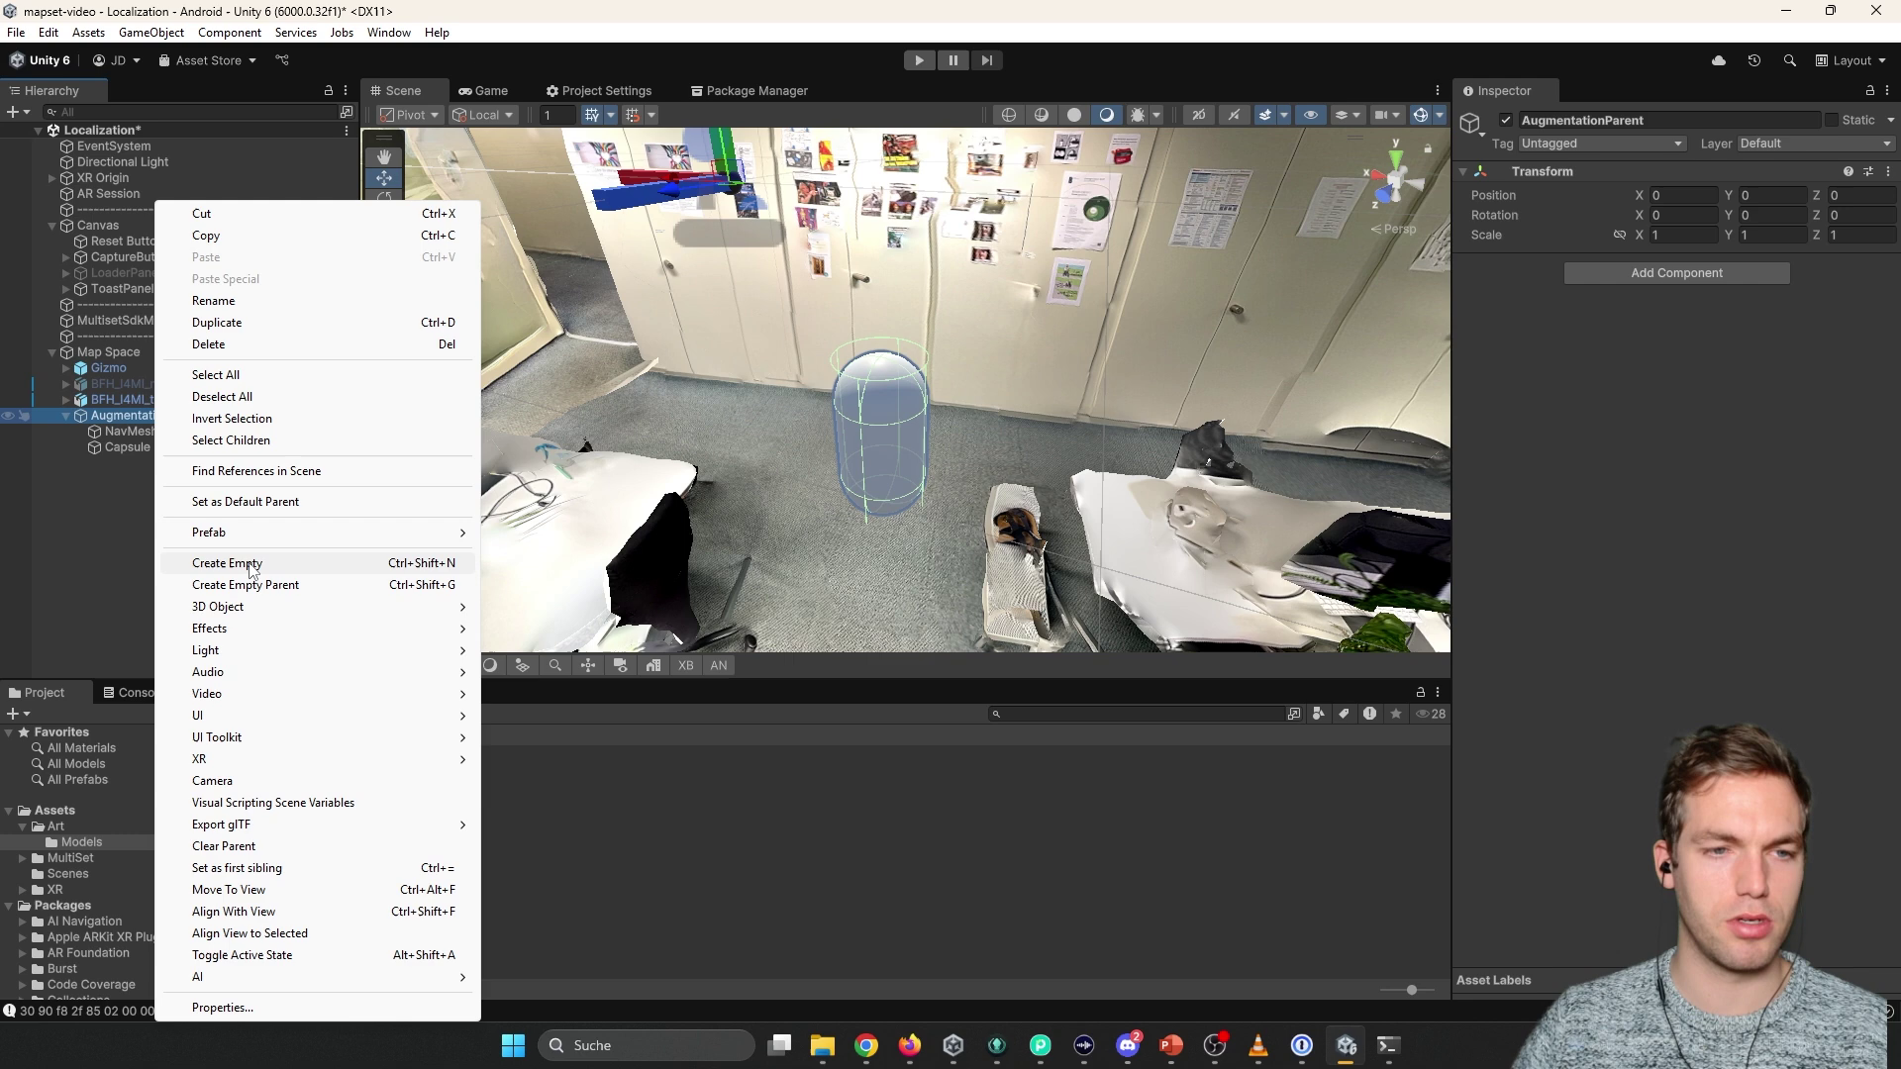
click(250, 566)
text(nav)
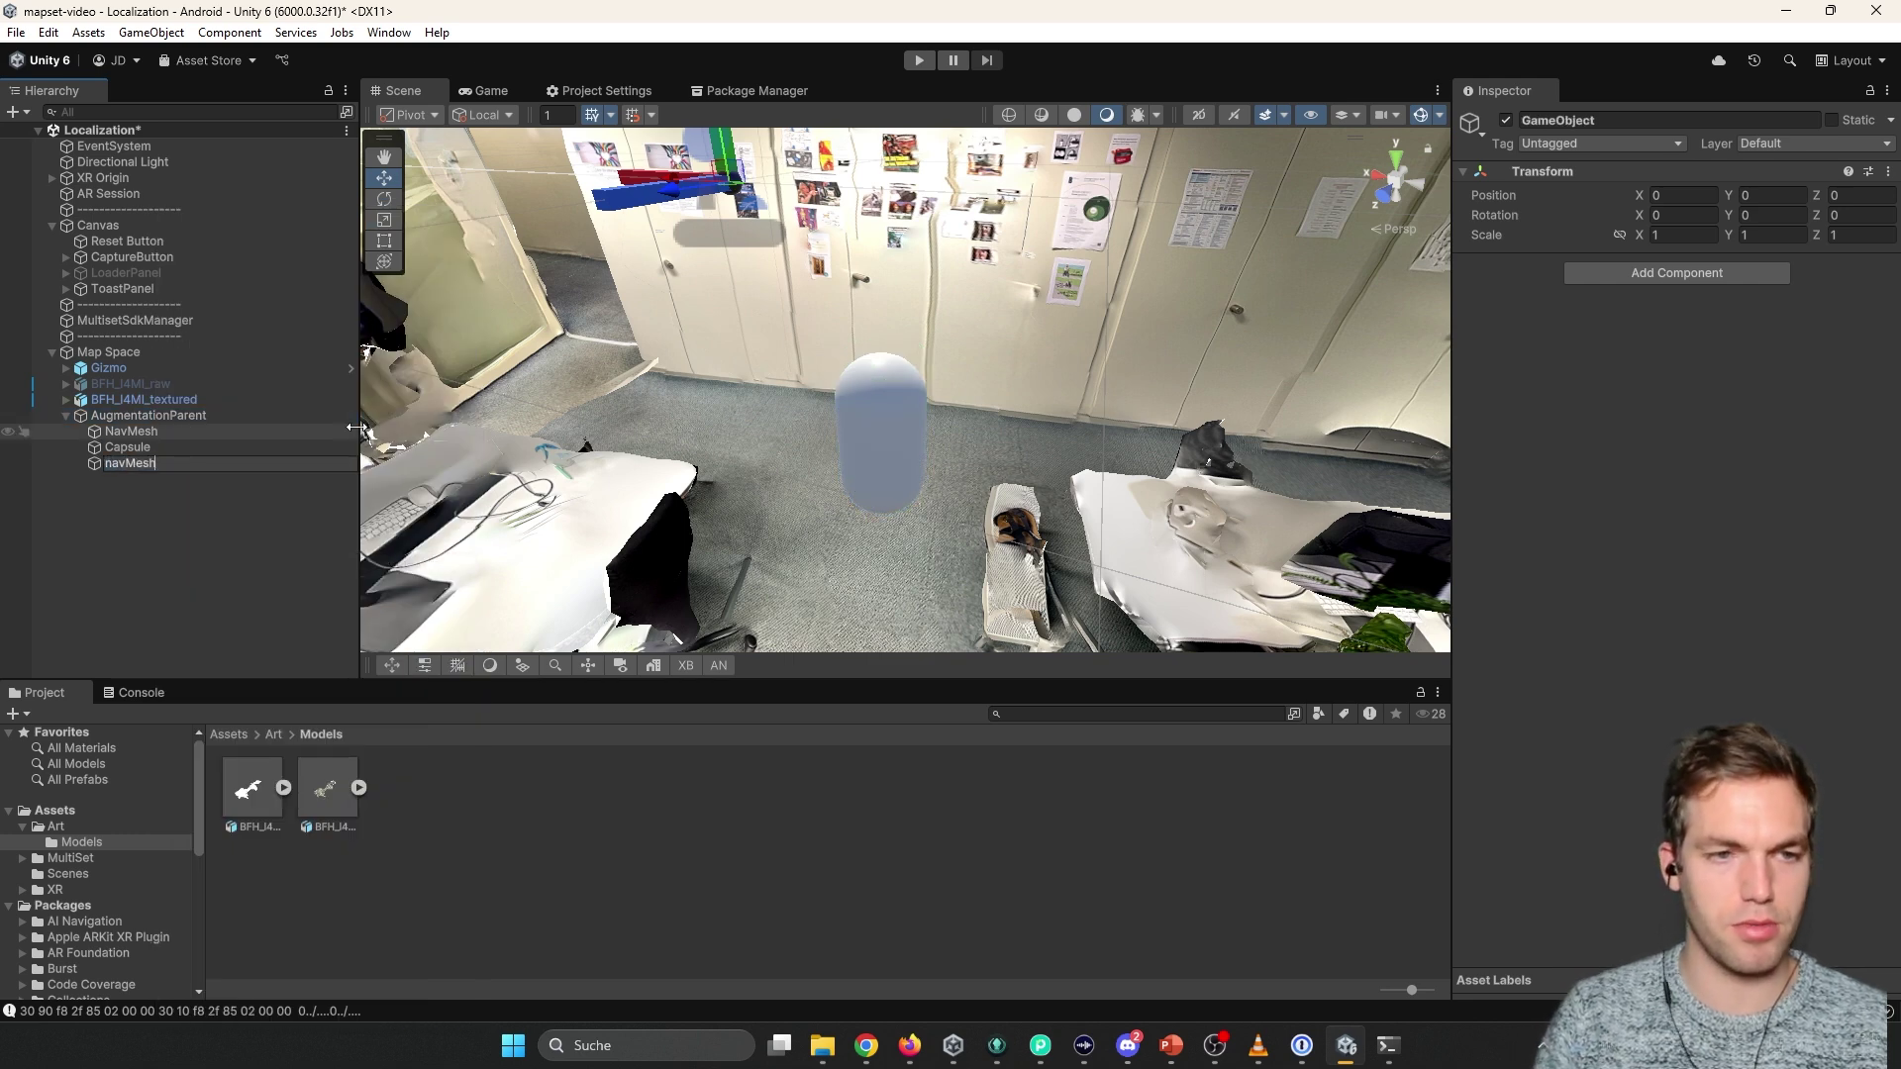
text(Me)
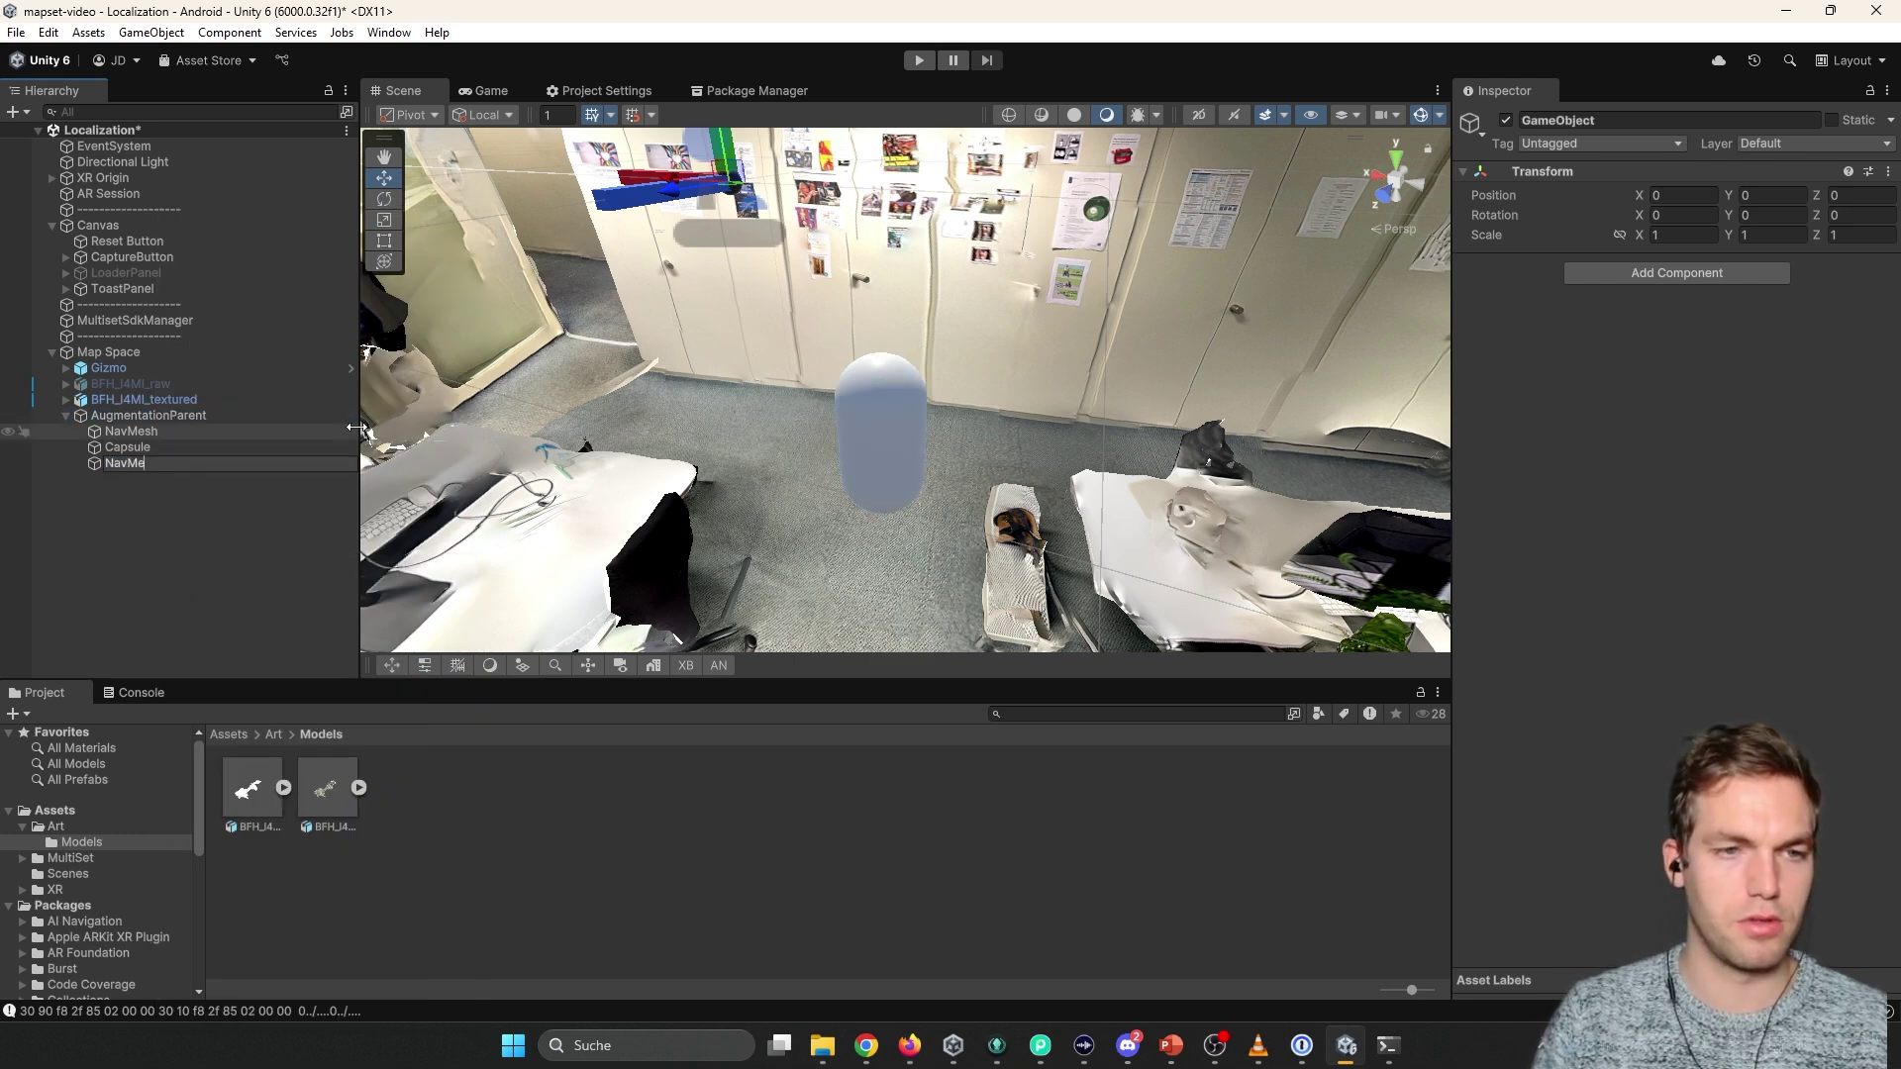
text(sh)
key(Return)
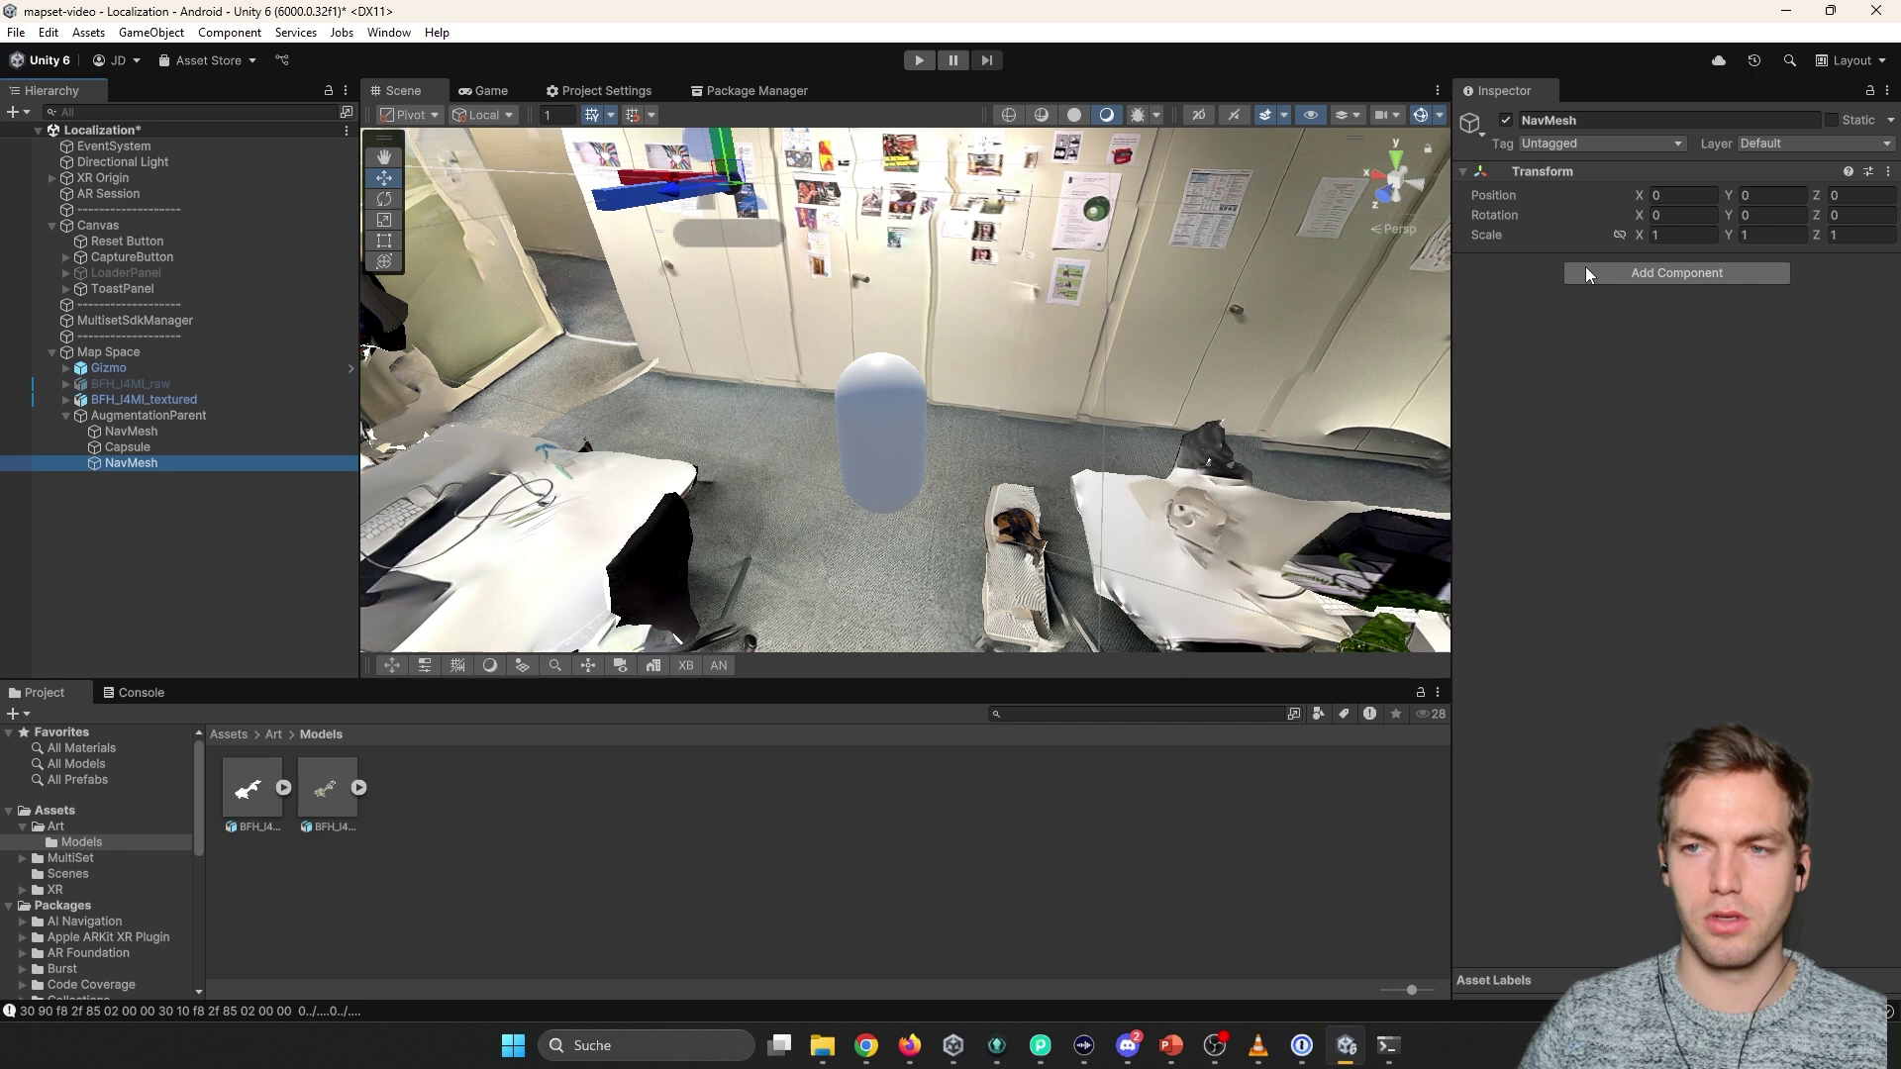
Add a NavMesh Surface component to the new navMesh object.
click(1586, 270)
text(Nav)
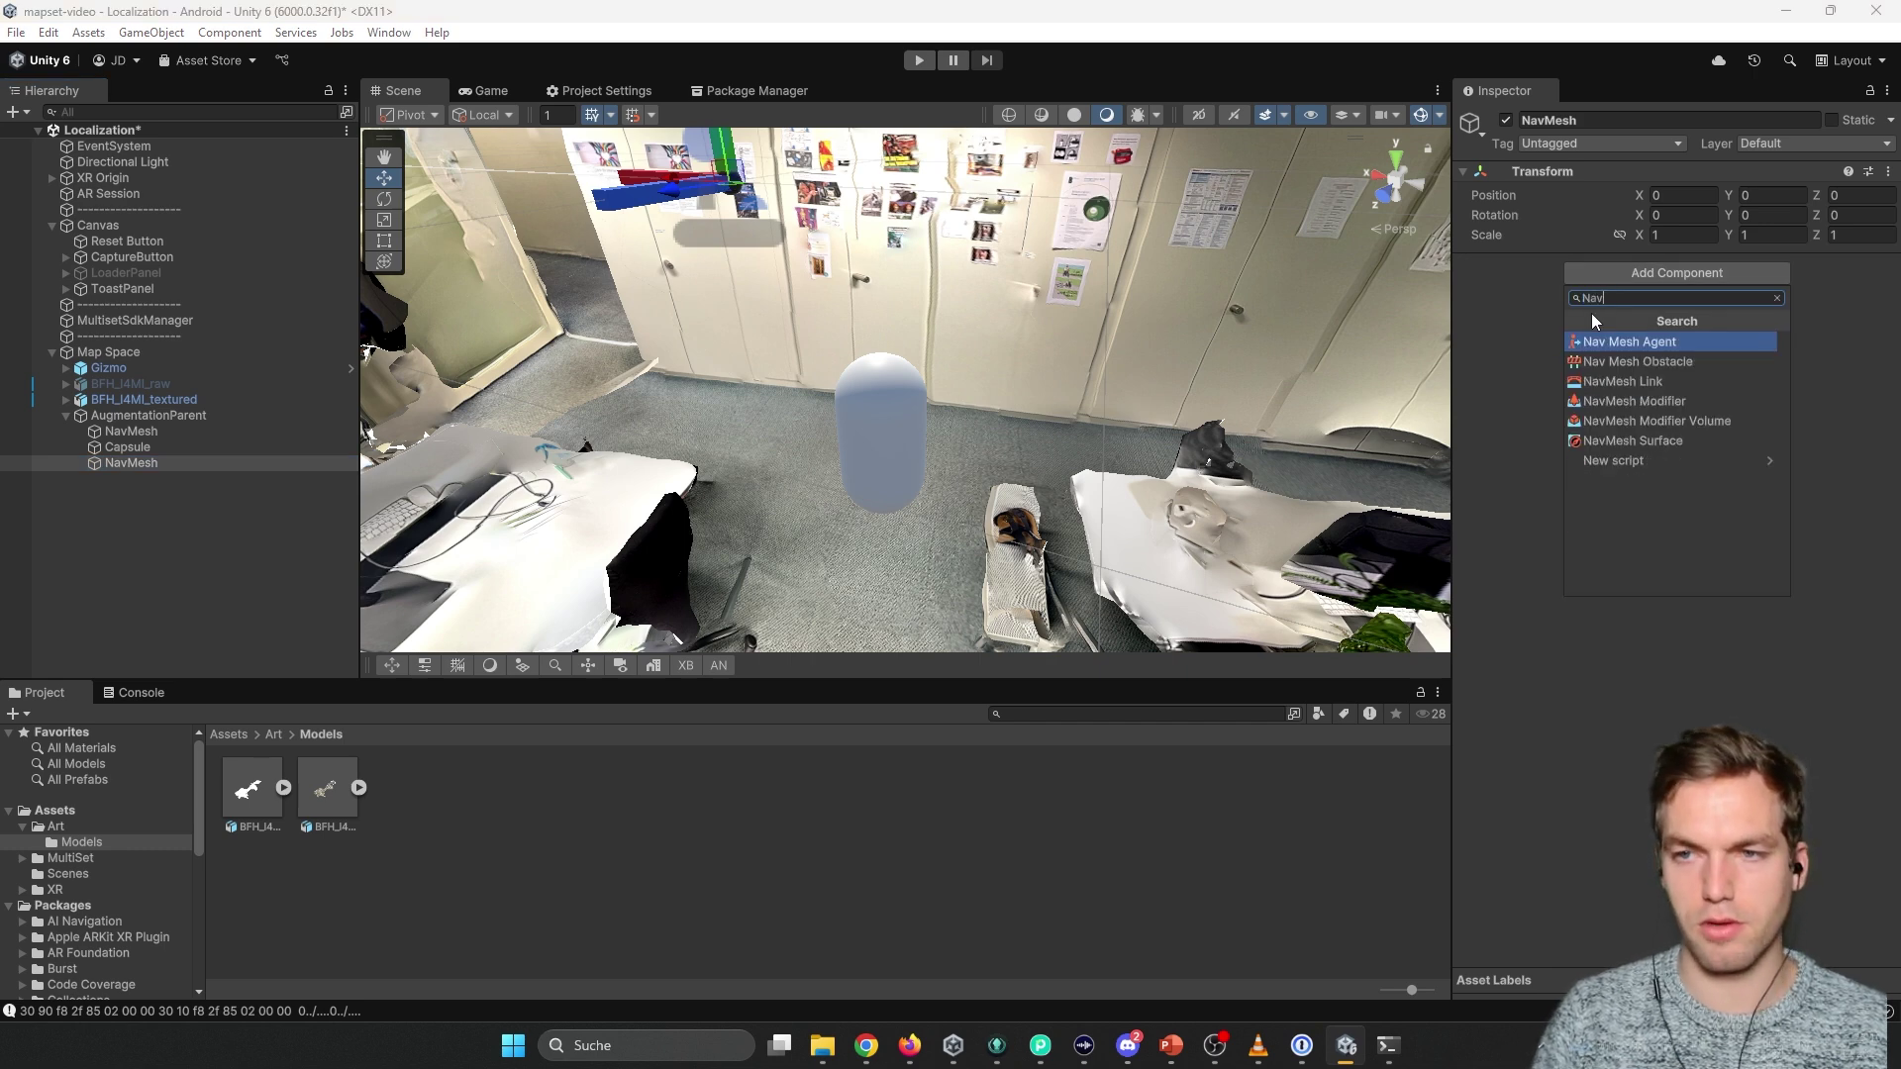
text(mesh surf)
key(Return)
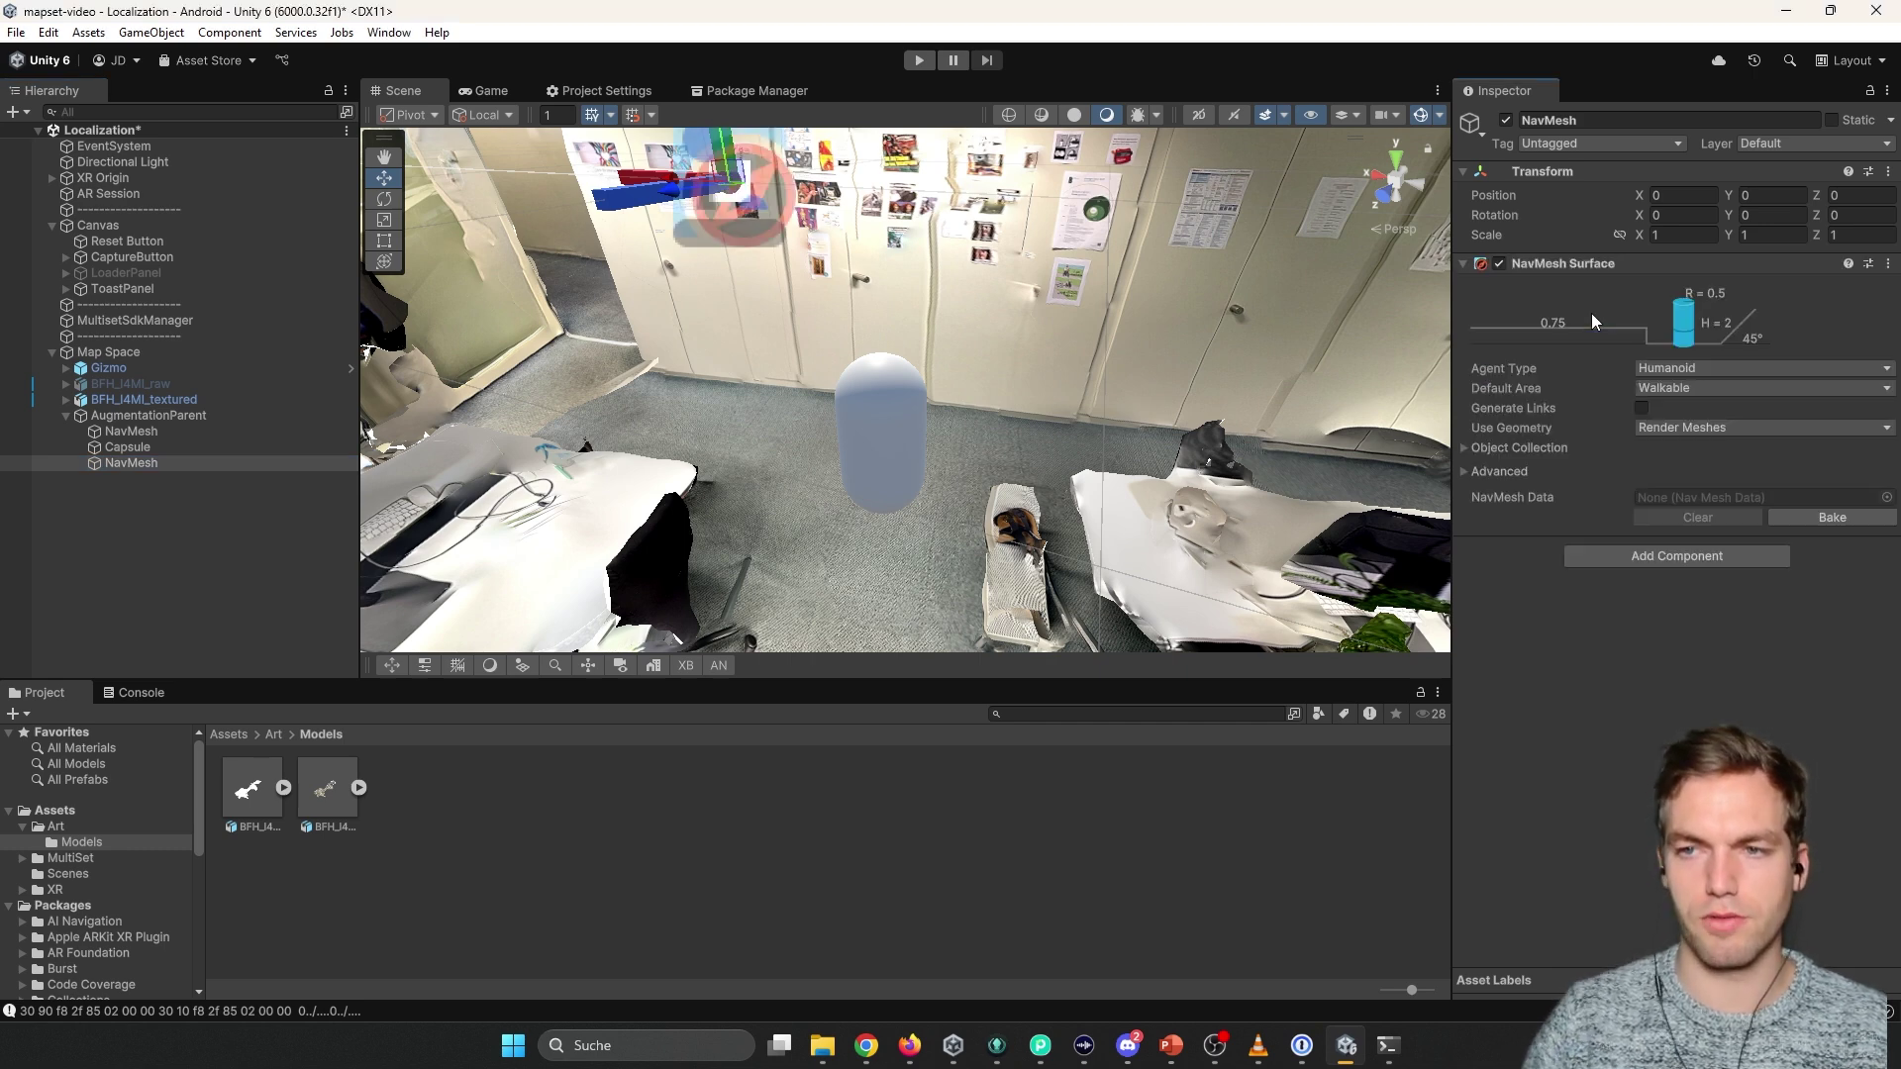
right_drag(954, 345, 247, 413)
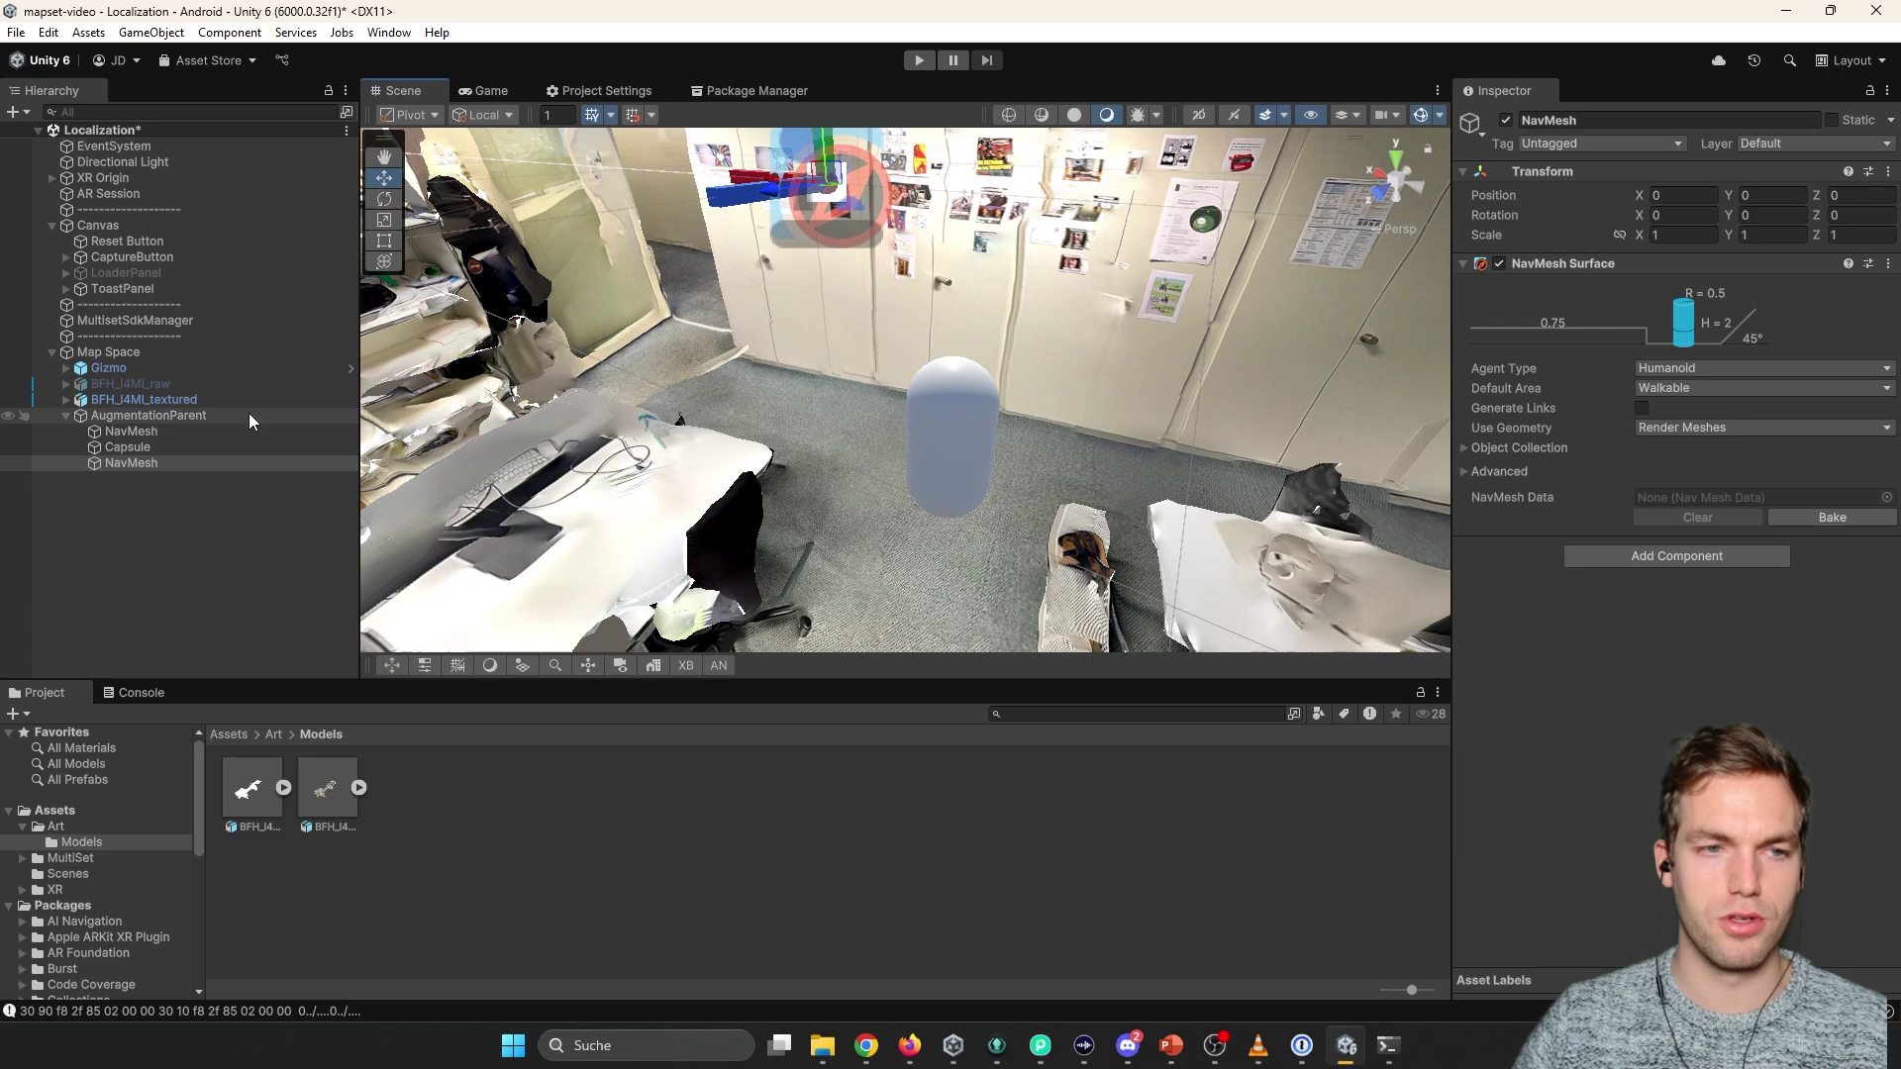
Bake the NavMesh, then raise the Humanoid agent's Max Slope slightly and rebake.
click(1826, 517)
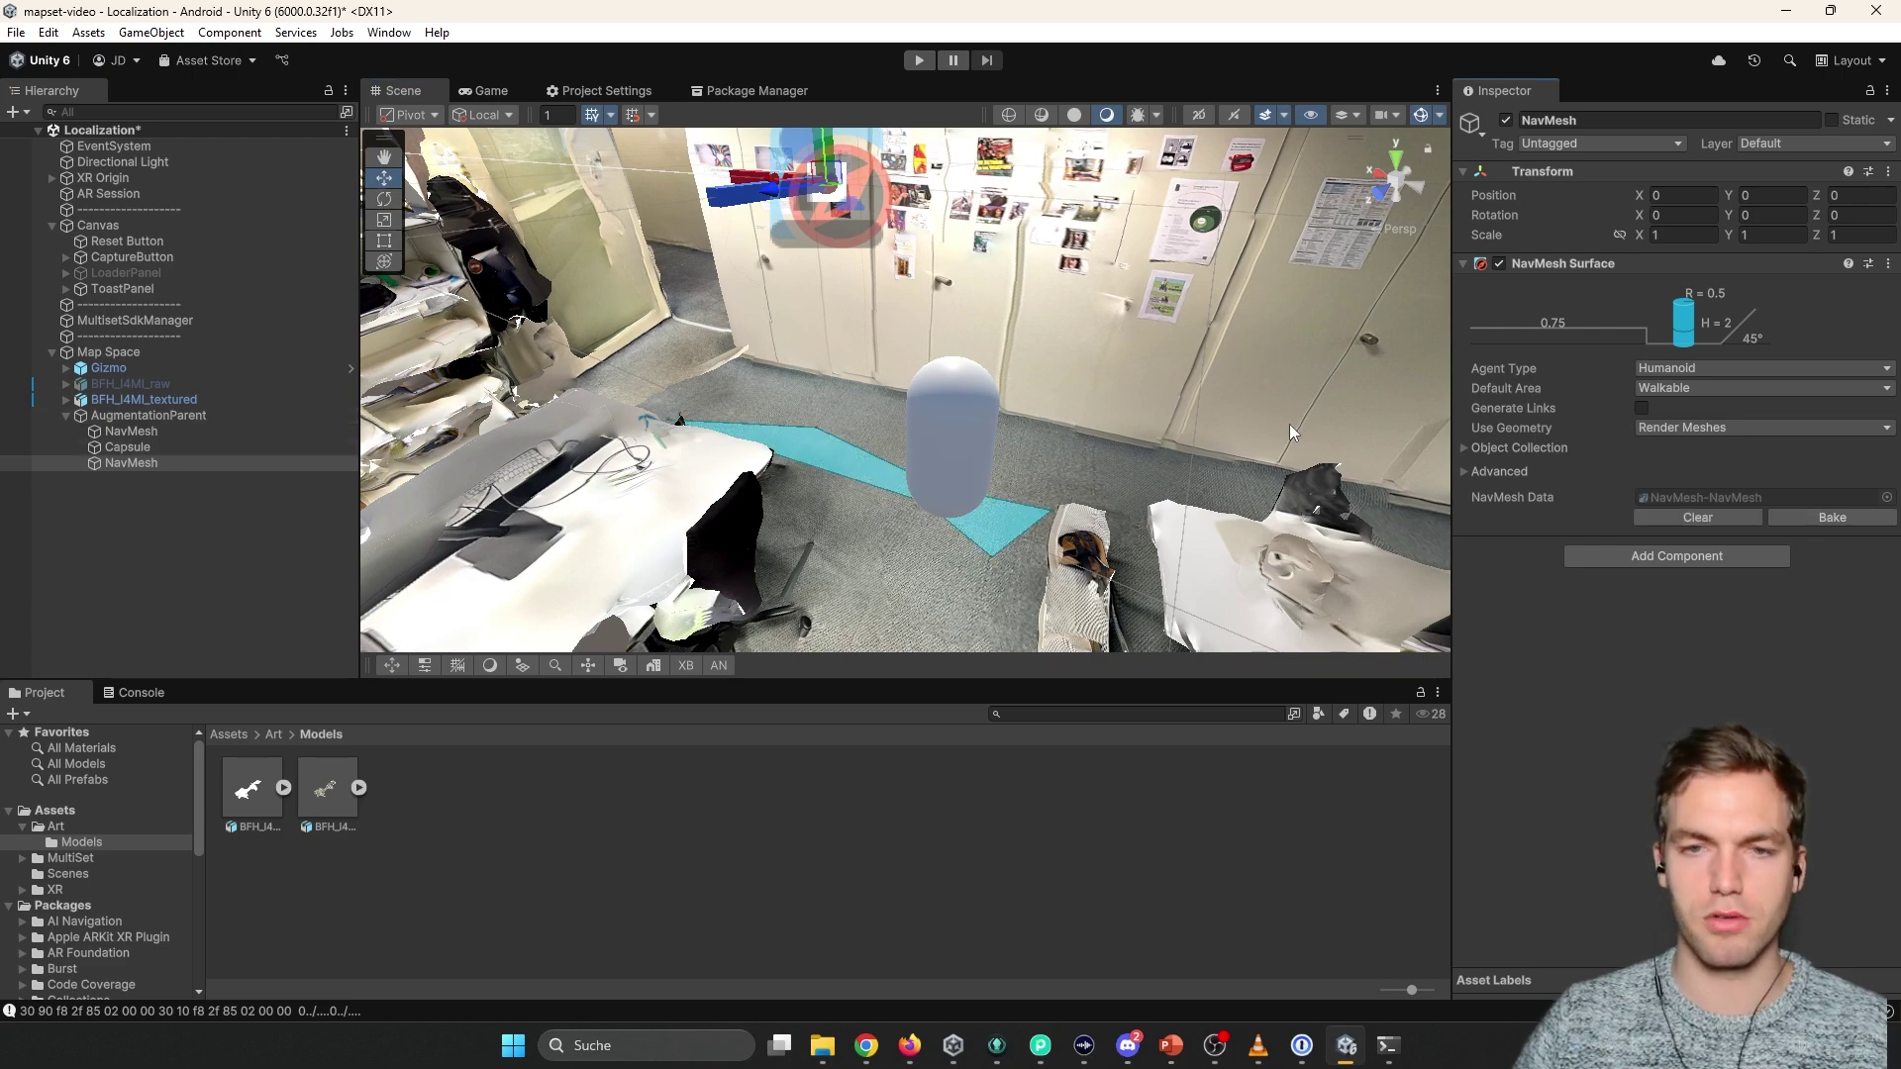
right_drag(1289, 424, 1040, 358)
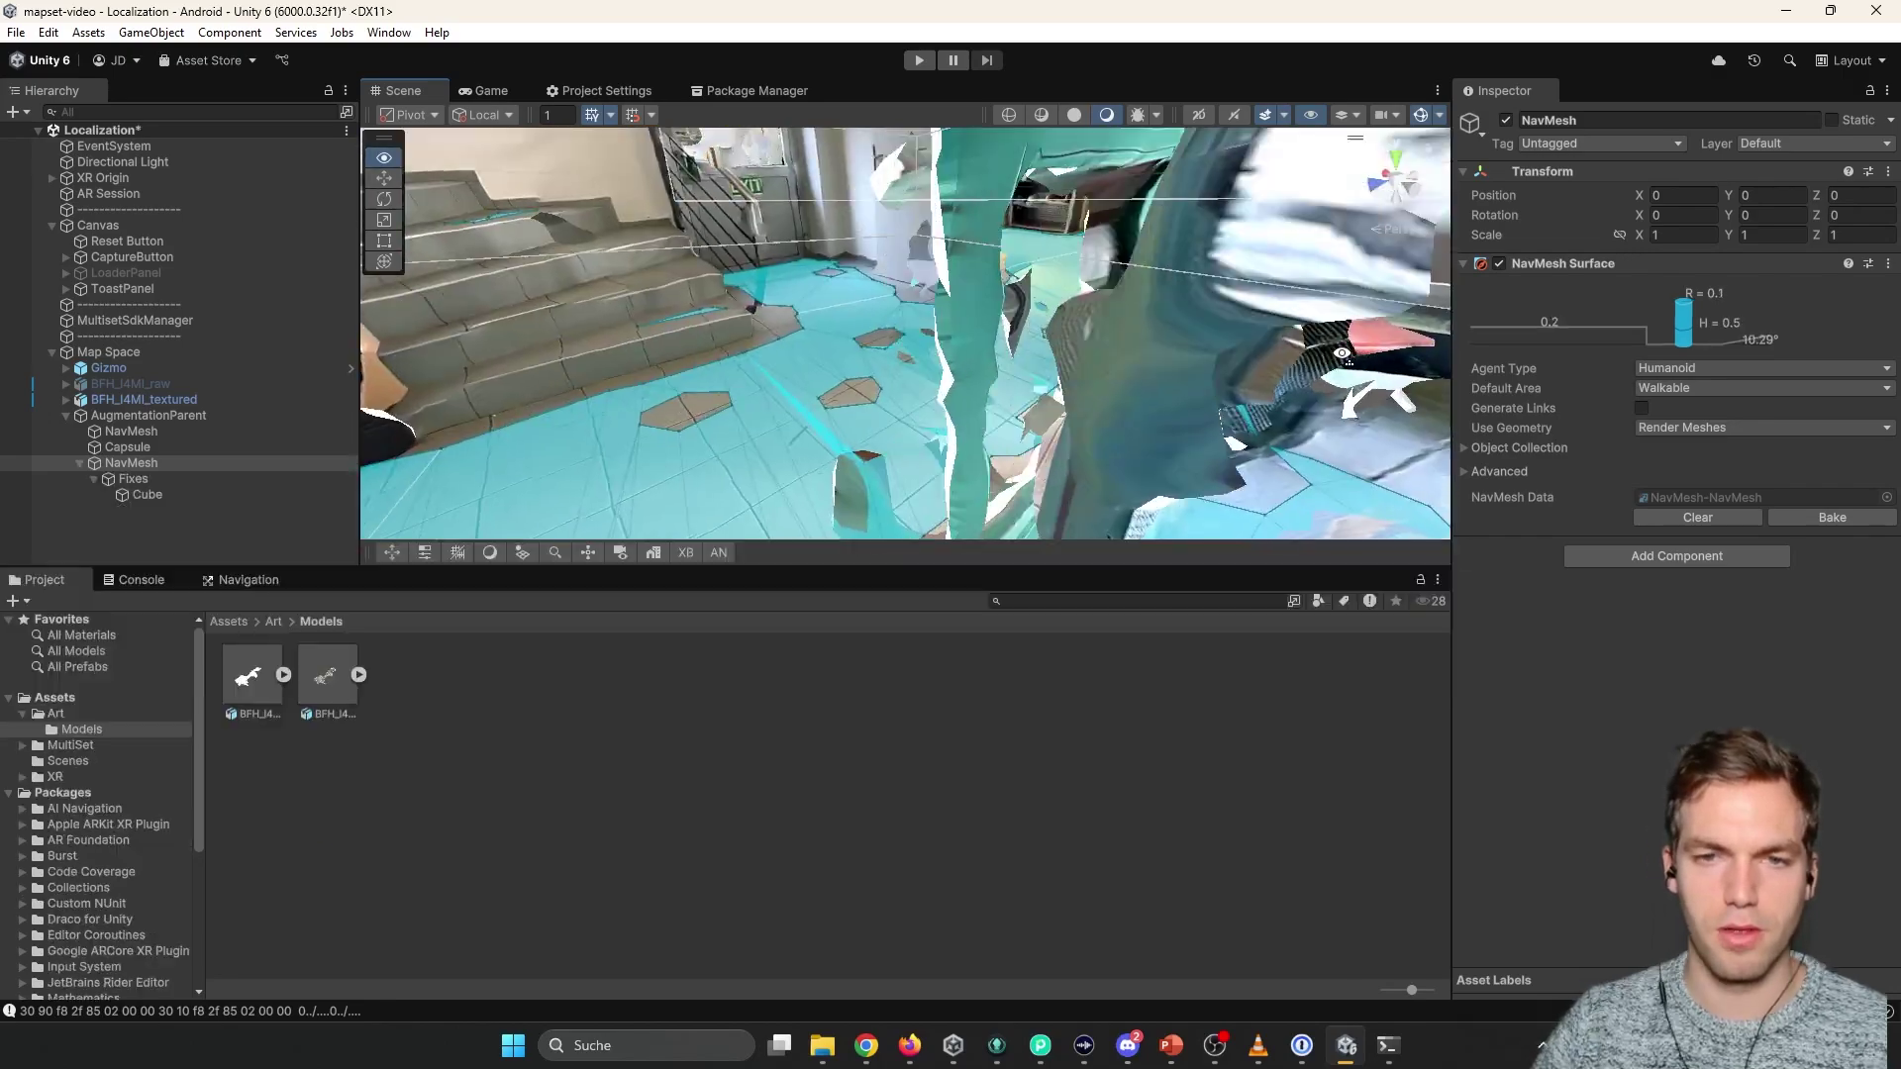
right_drag(1386, 354, 1427, 351)
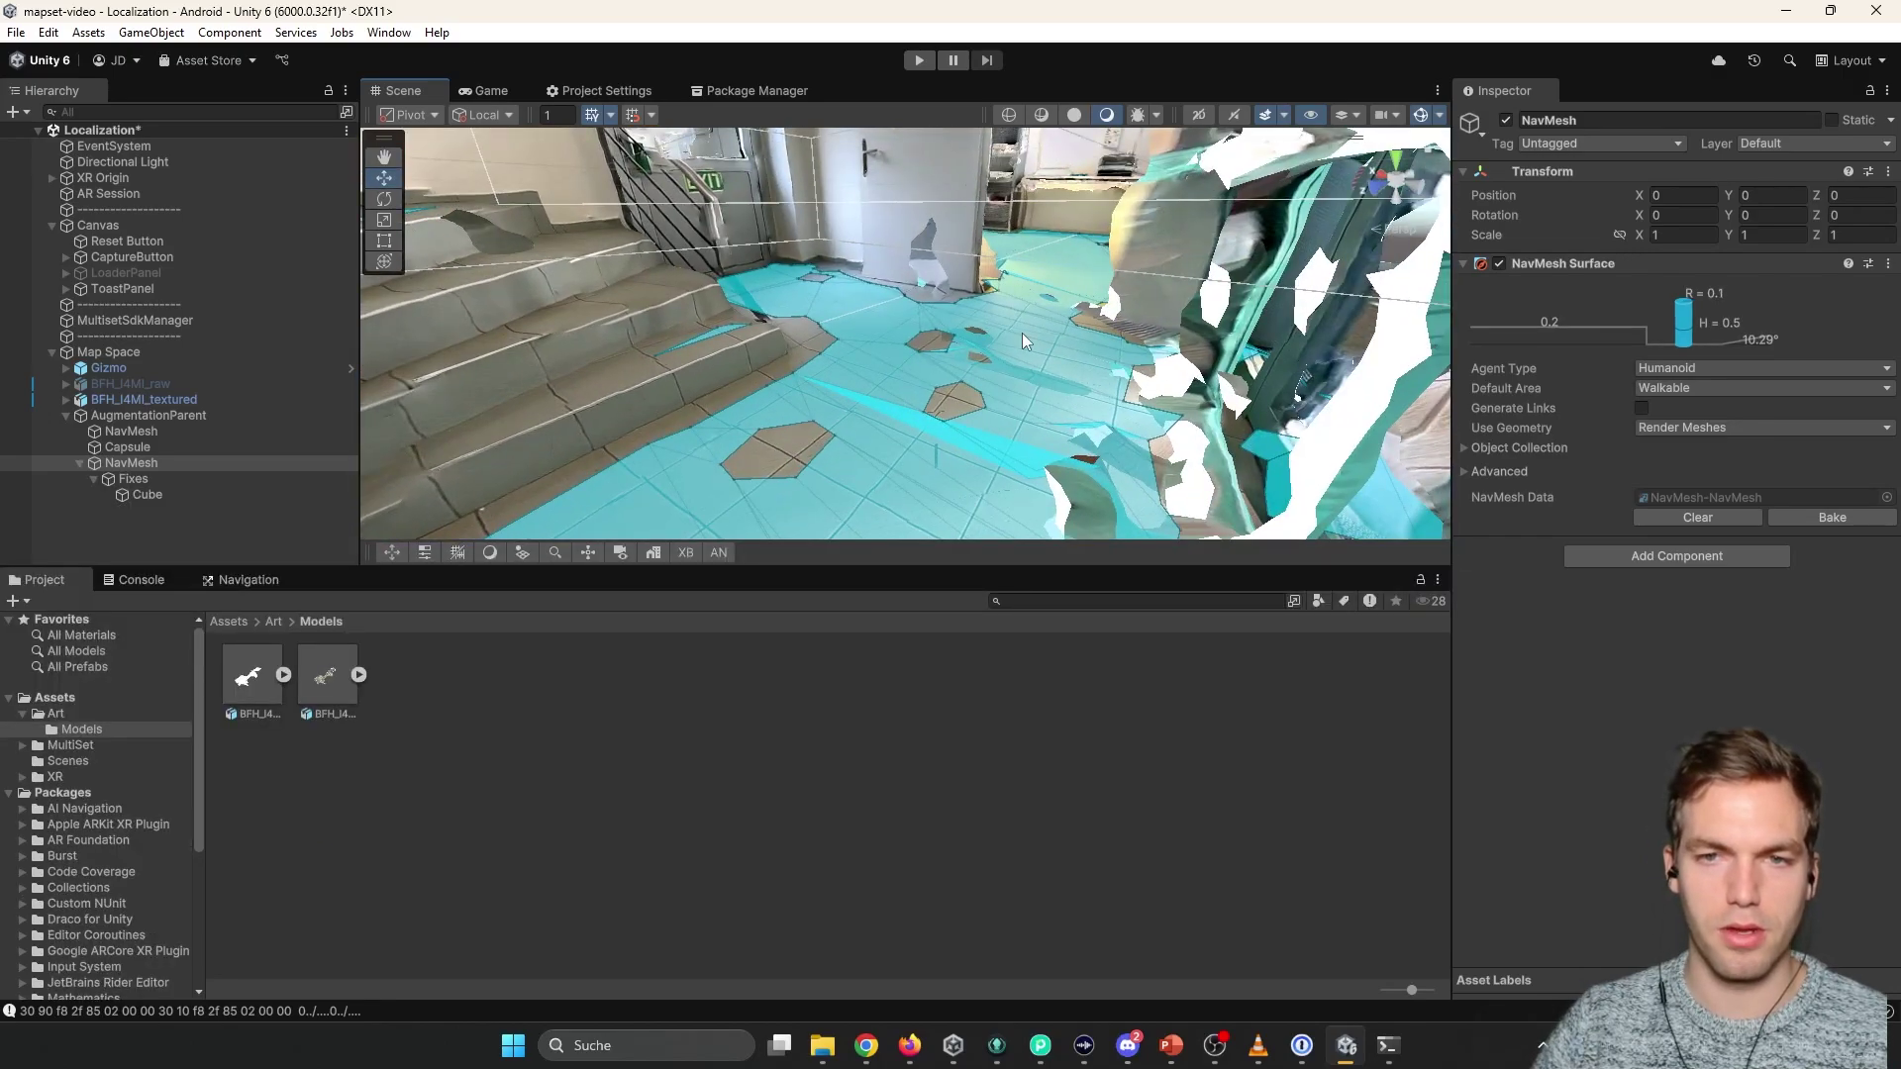
click(150, 448)
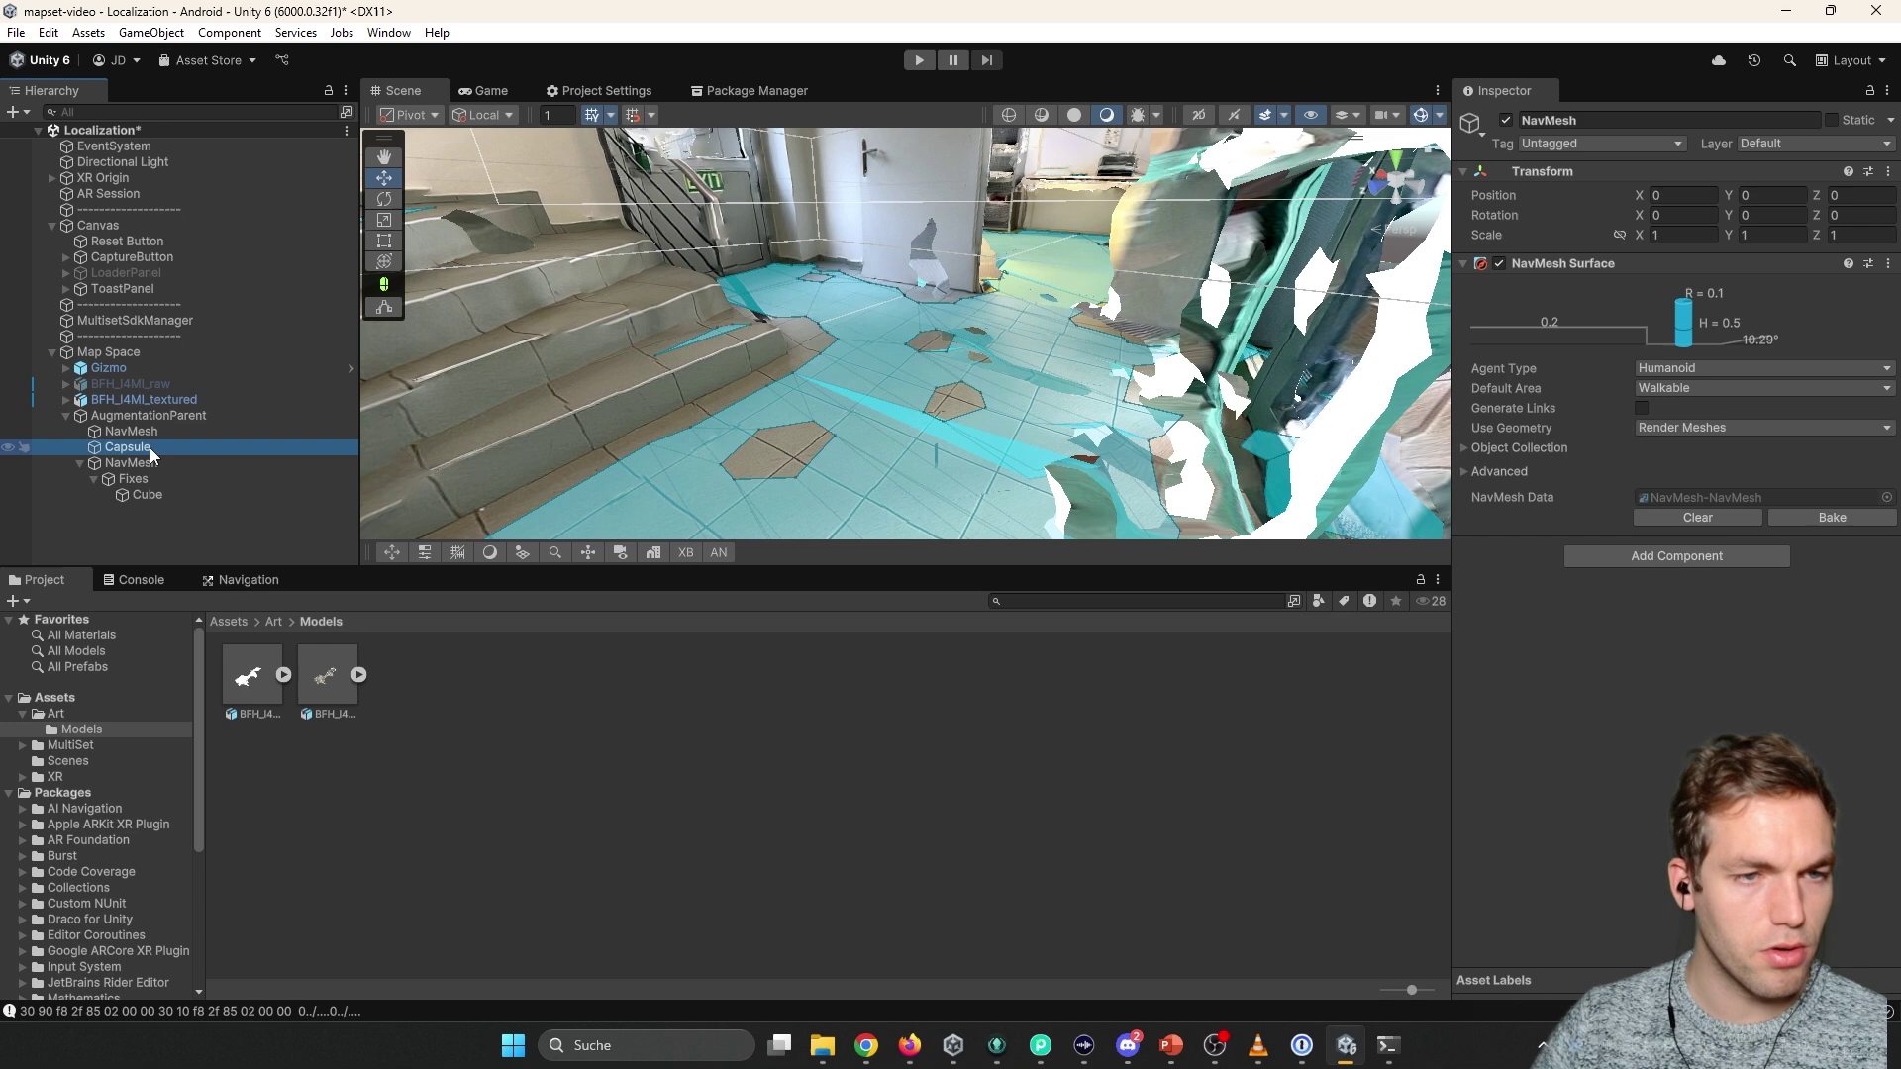
click(148, 432)
click(138, 466)
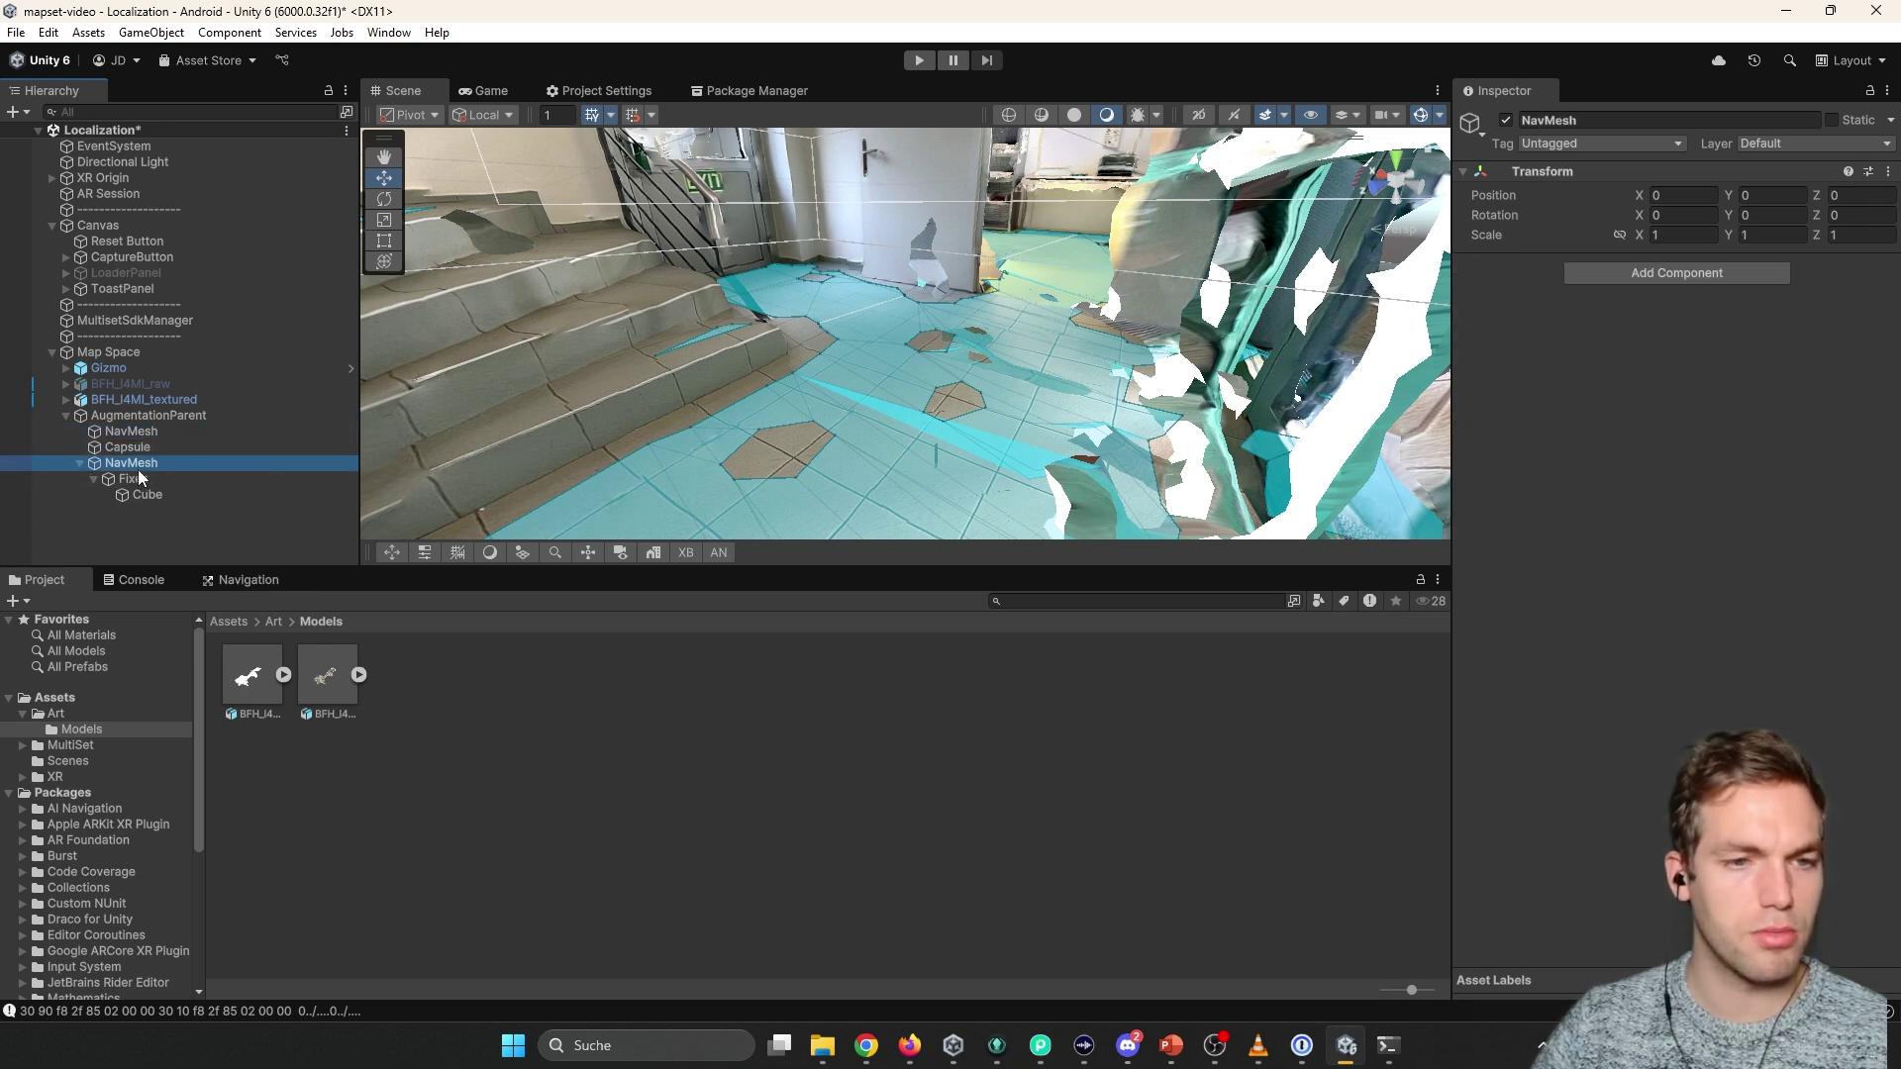
click(238, 577)
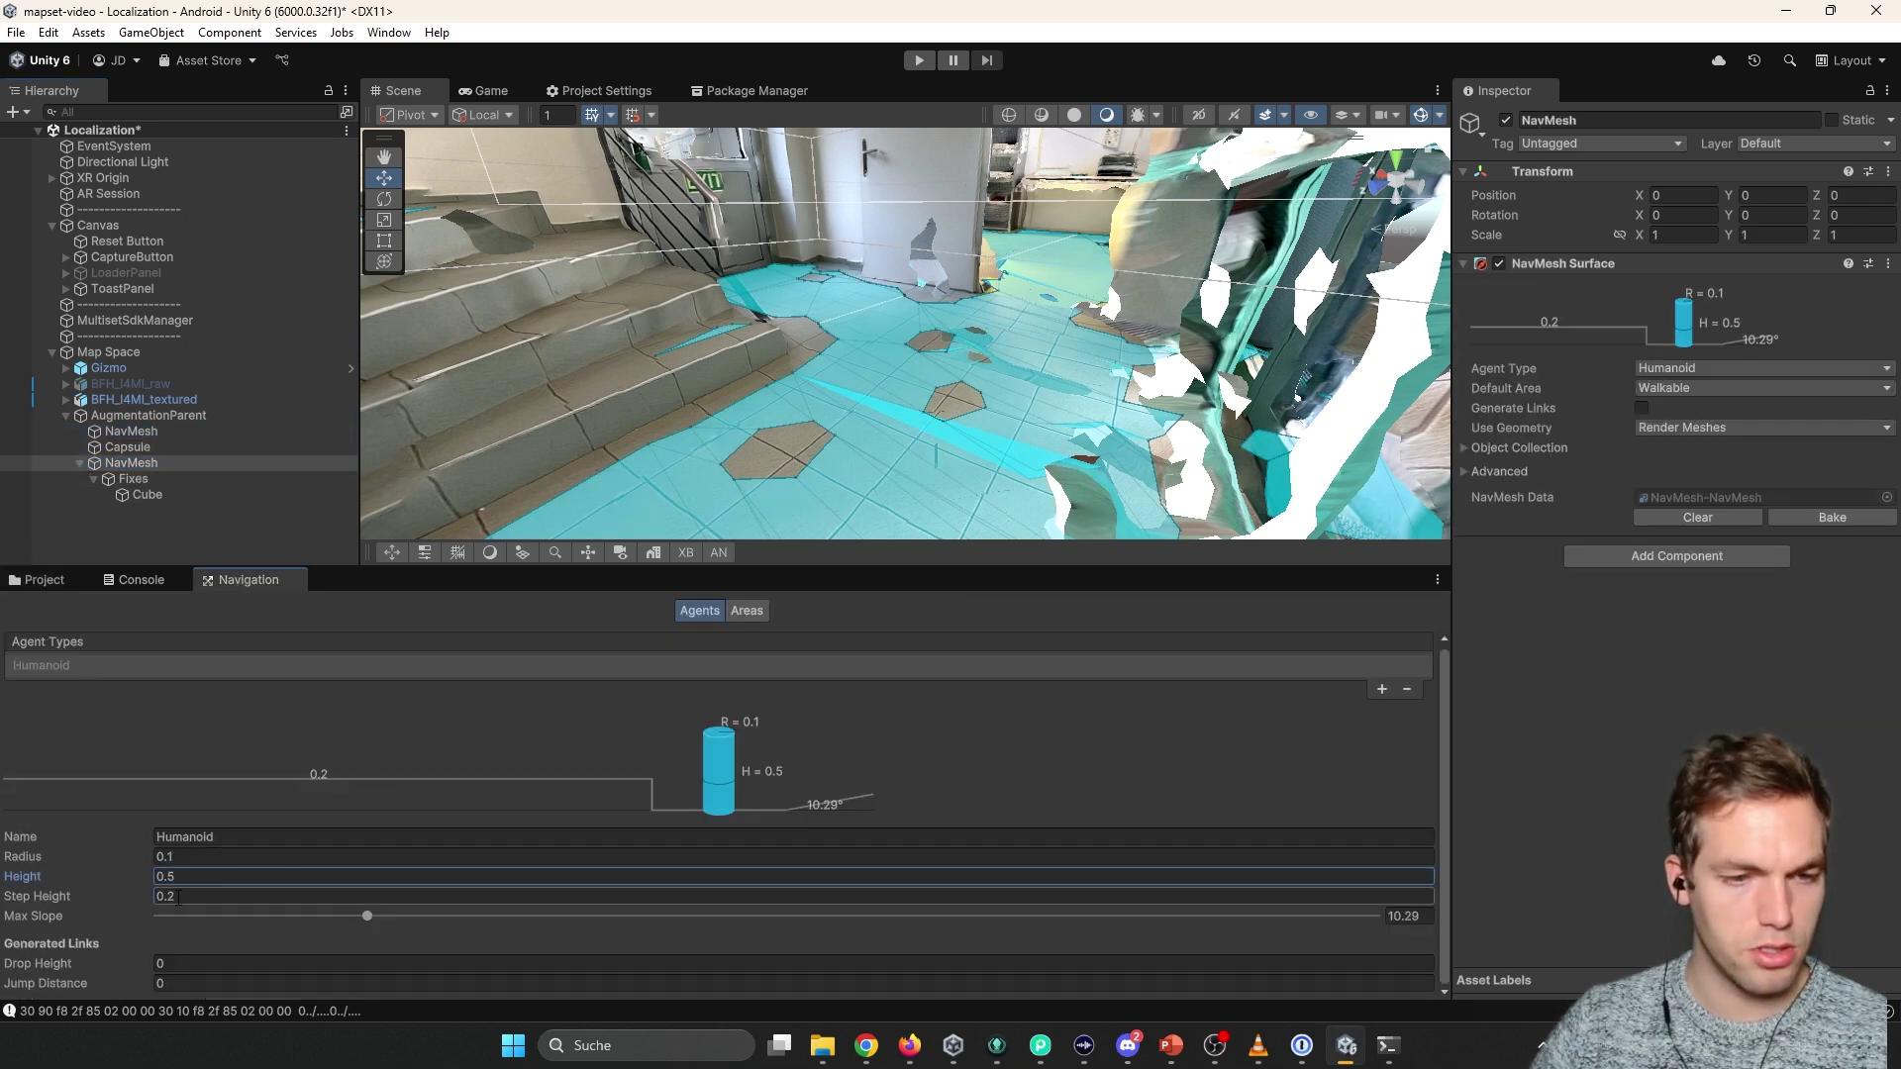
drag(364, 917, 378, 917)
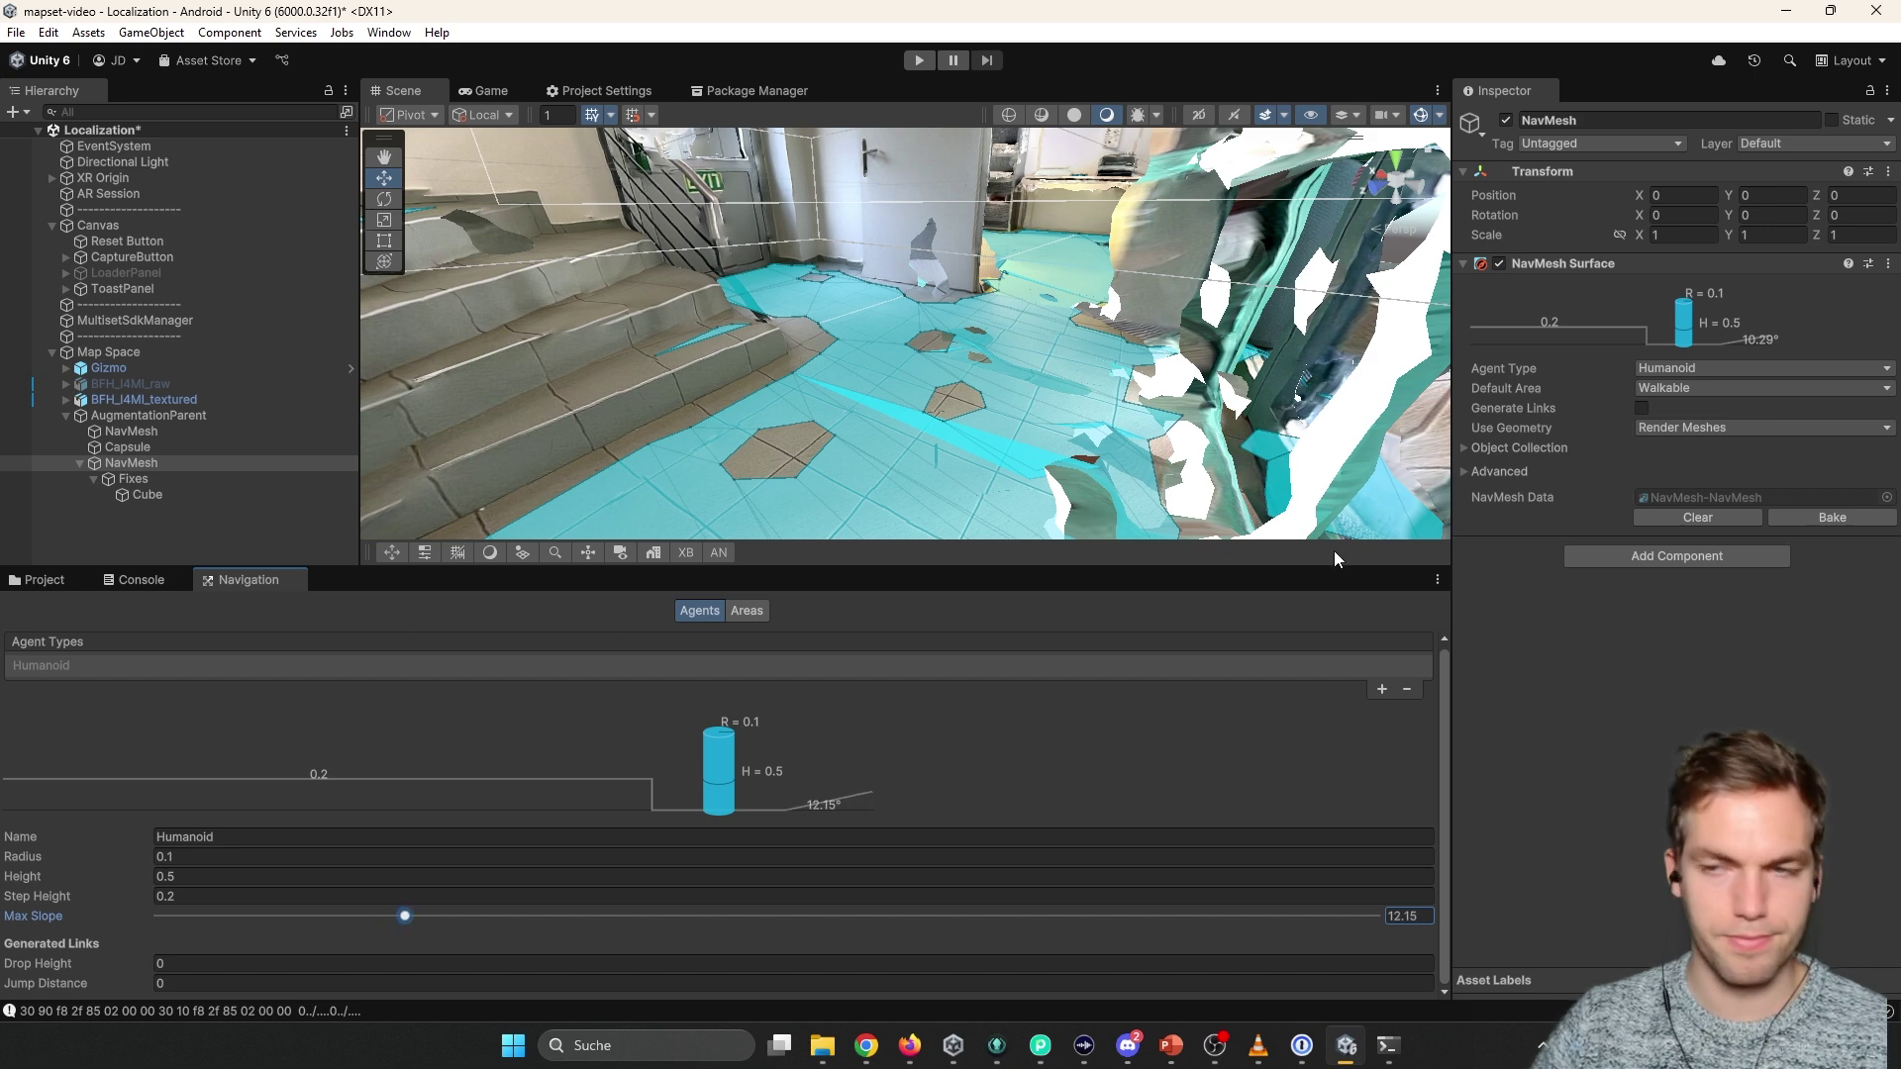
click(1829, 518)
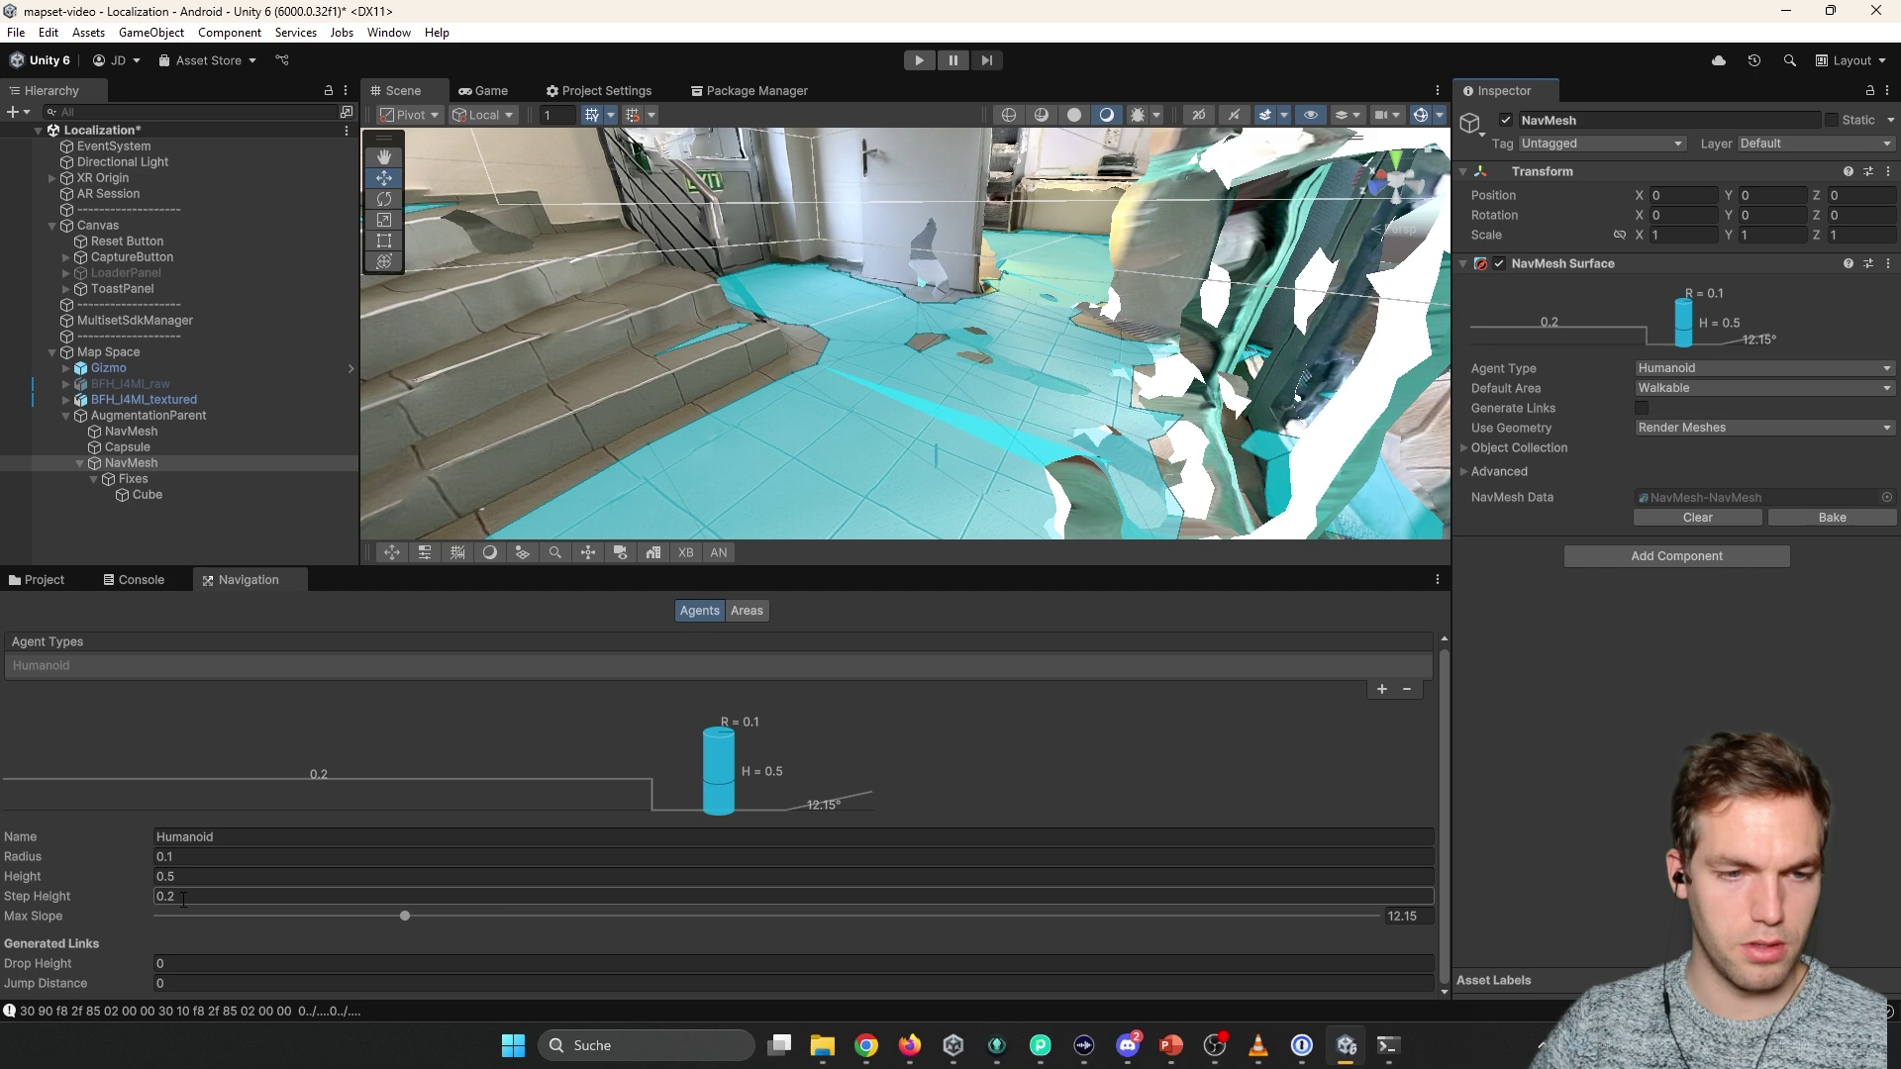
Set Step Height to 0.2, raise Max Slope to about 15.62°, and rebake the NavMesh.
key(BackSpace)
text(1)
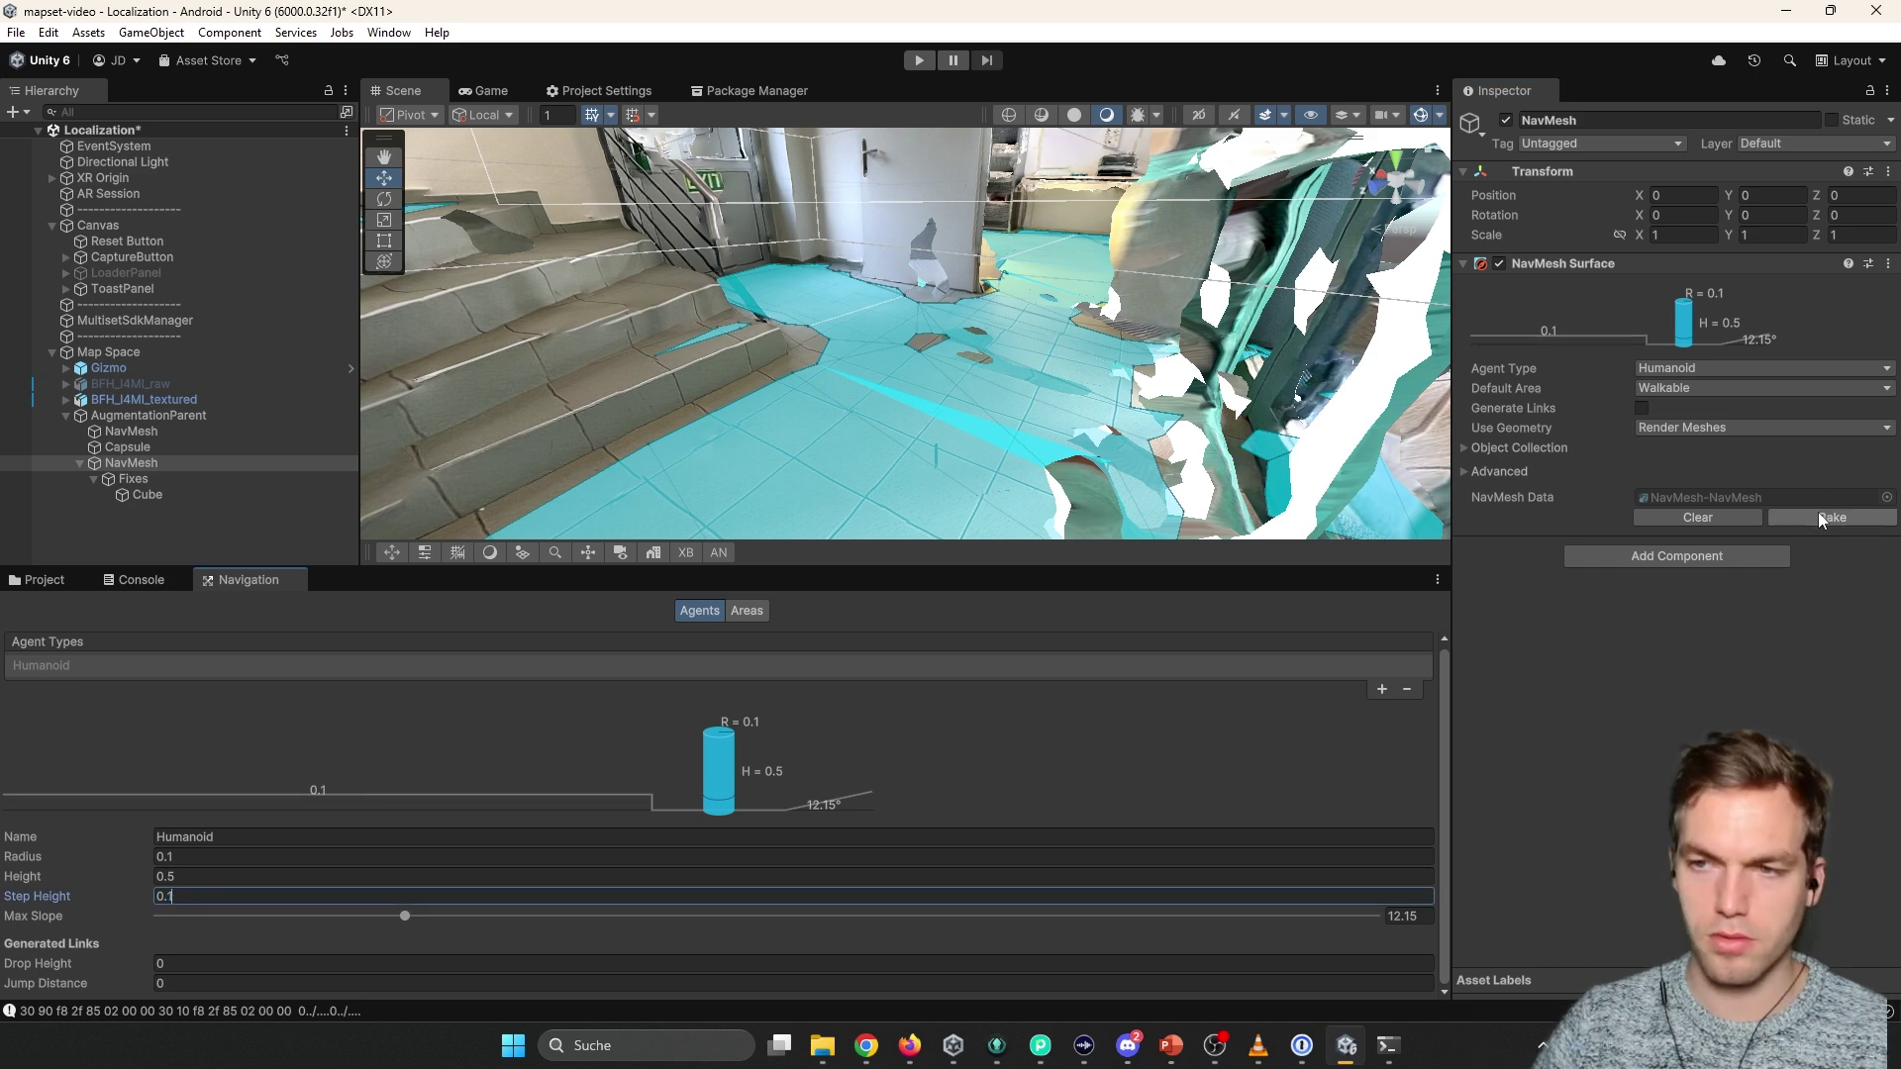
click(1832, 518)
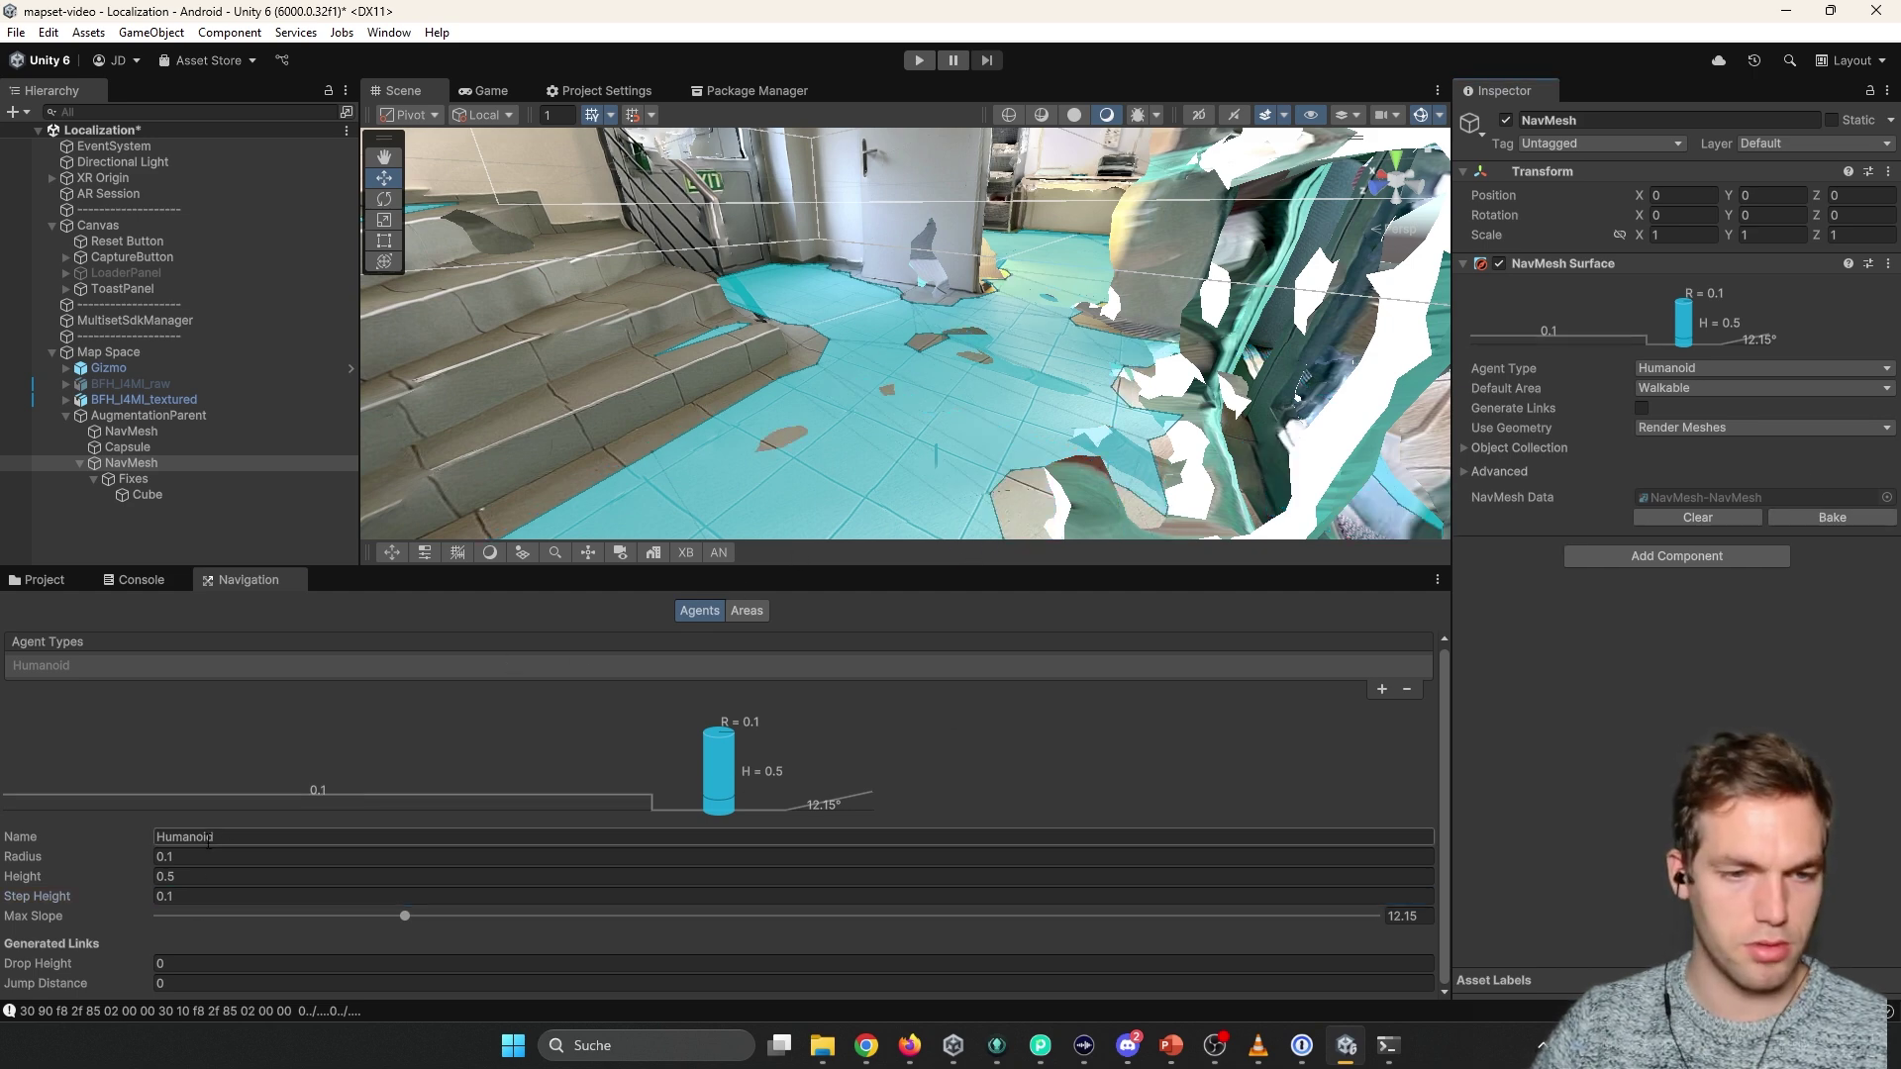
text(2)
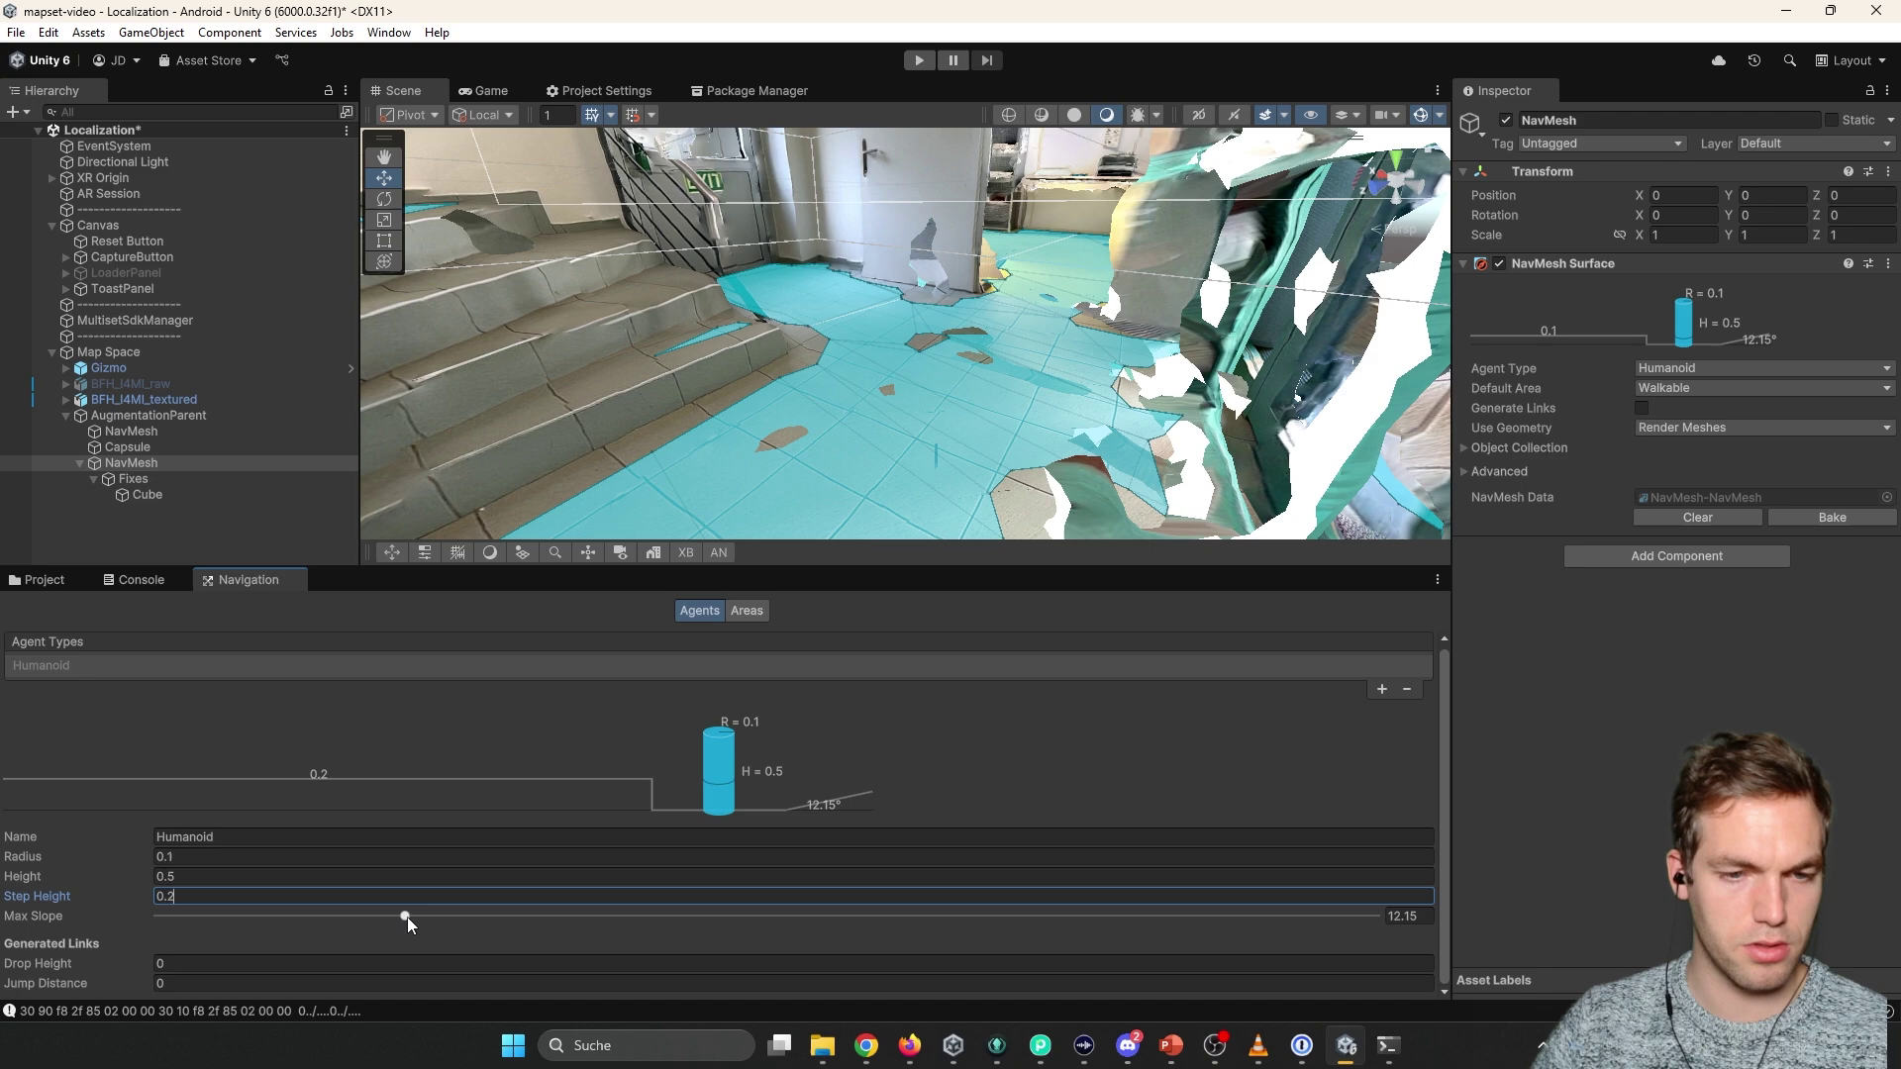
click(405, 915)
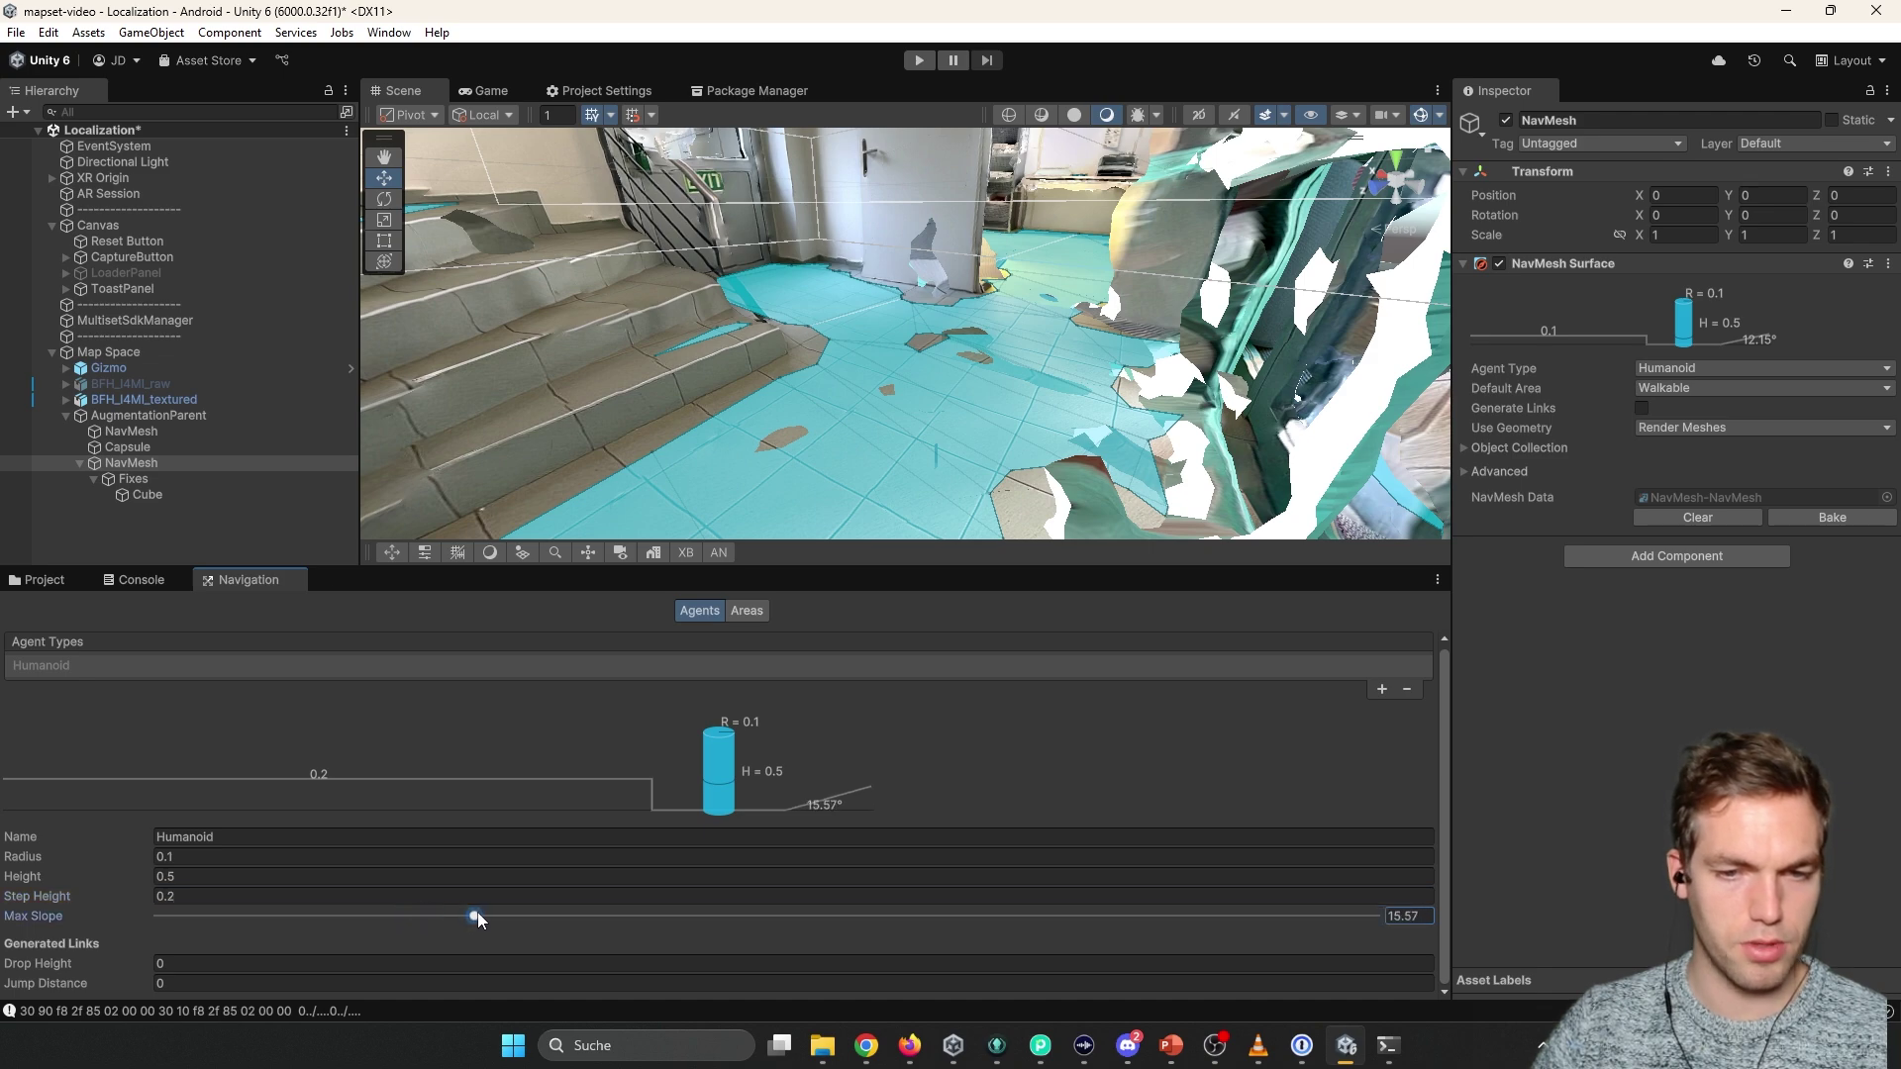
drag(477, 913, 478, 913)
click(1831, 517)
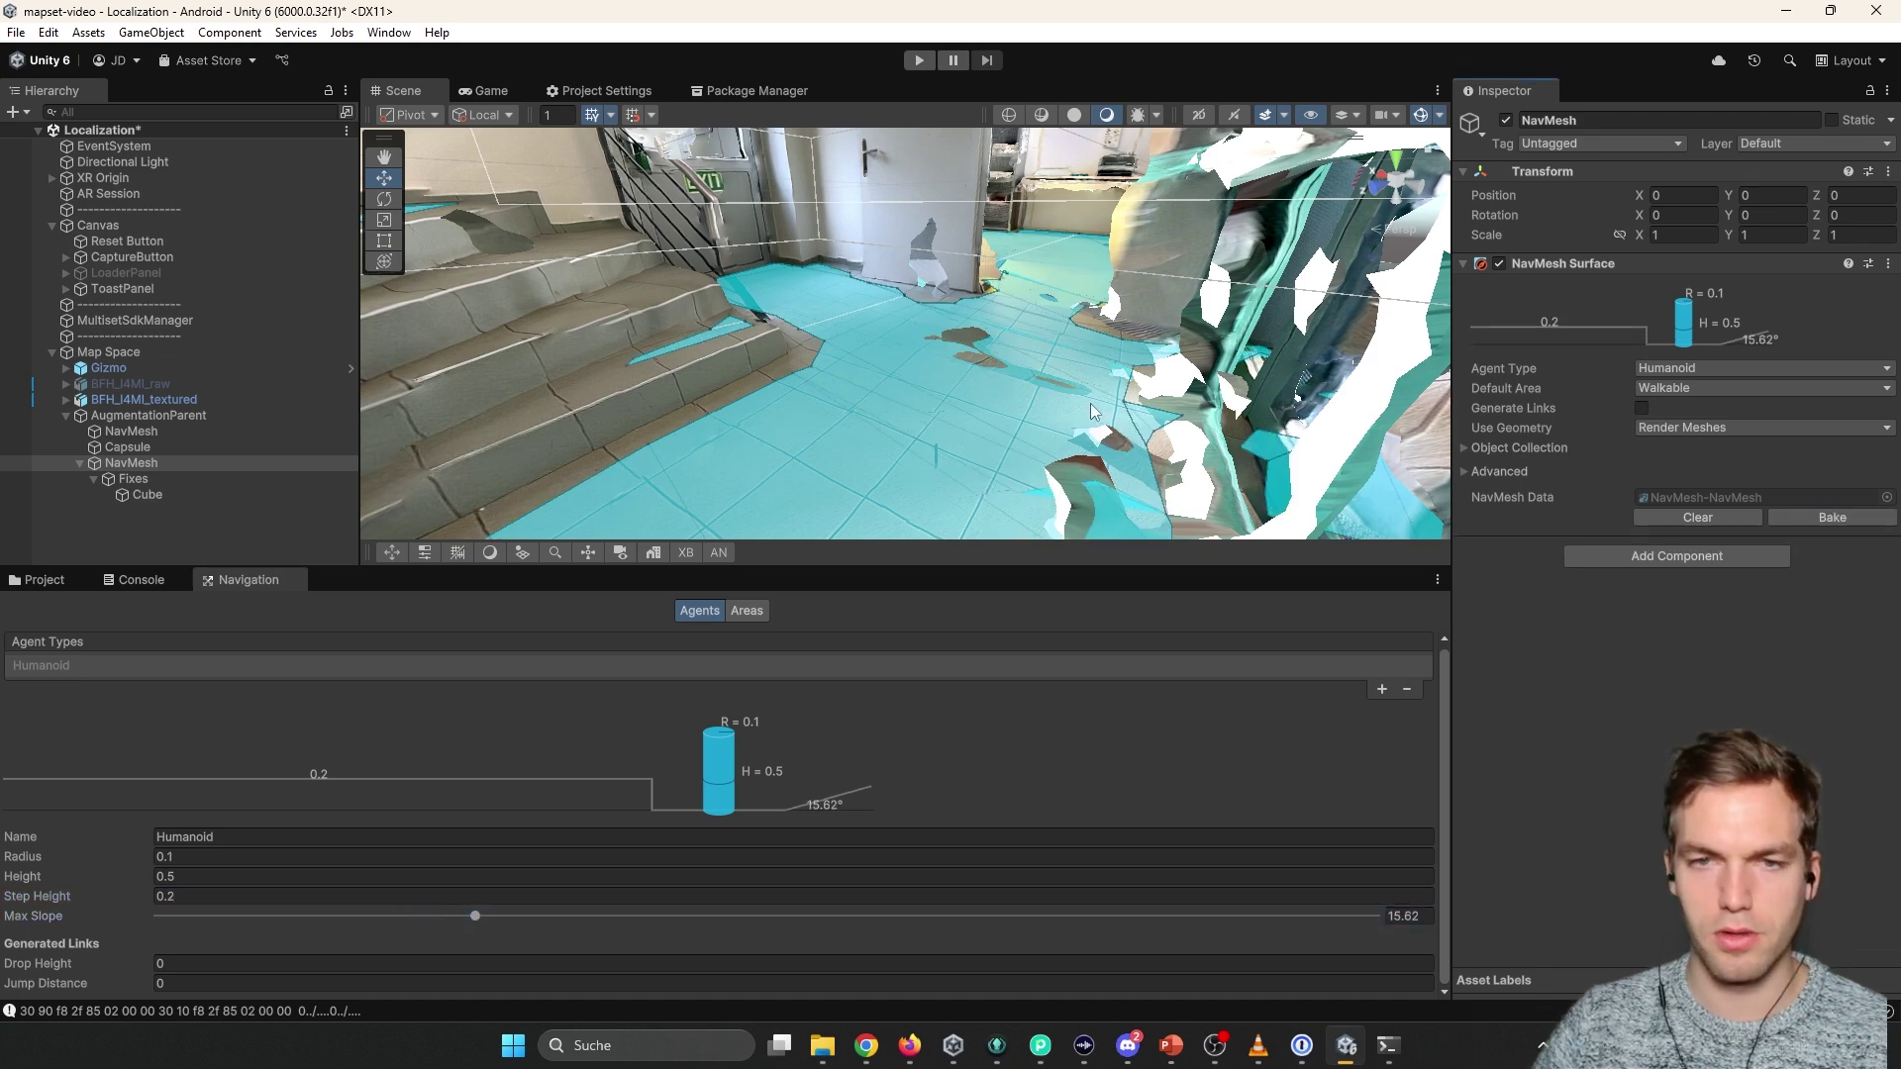
right_drag(1139, 356, 1090, 349)
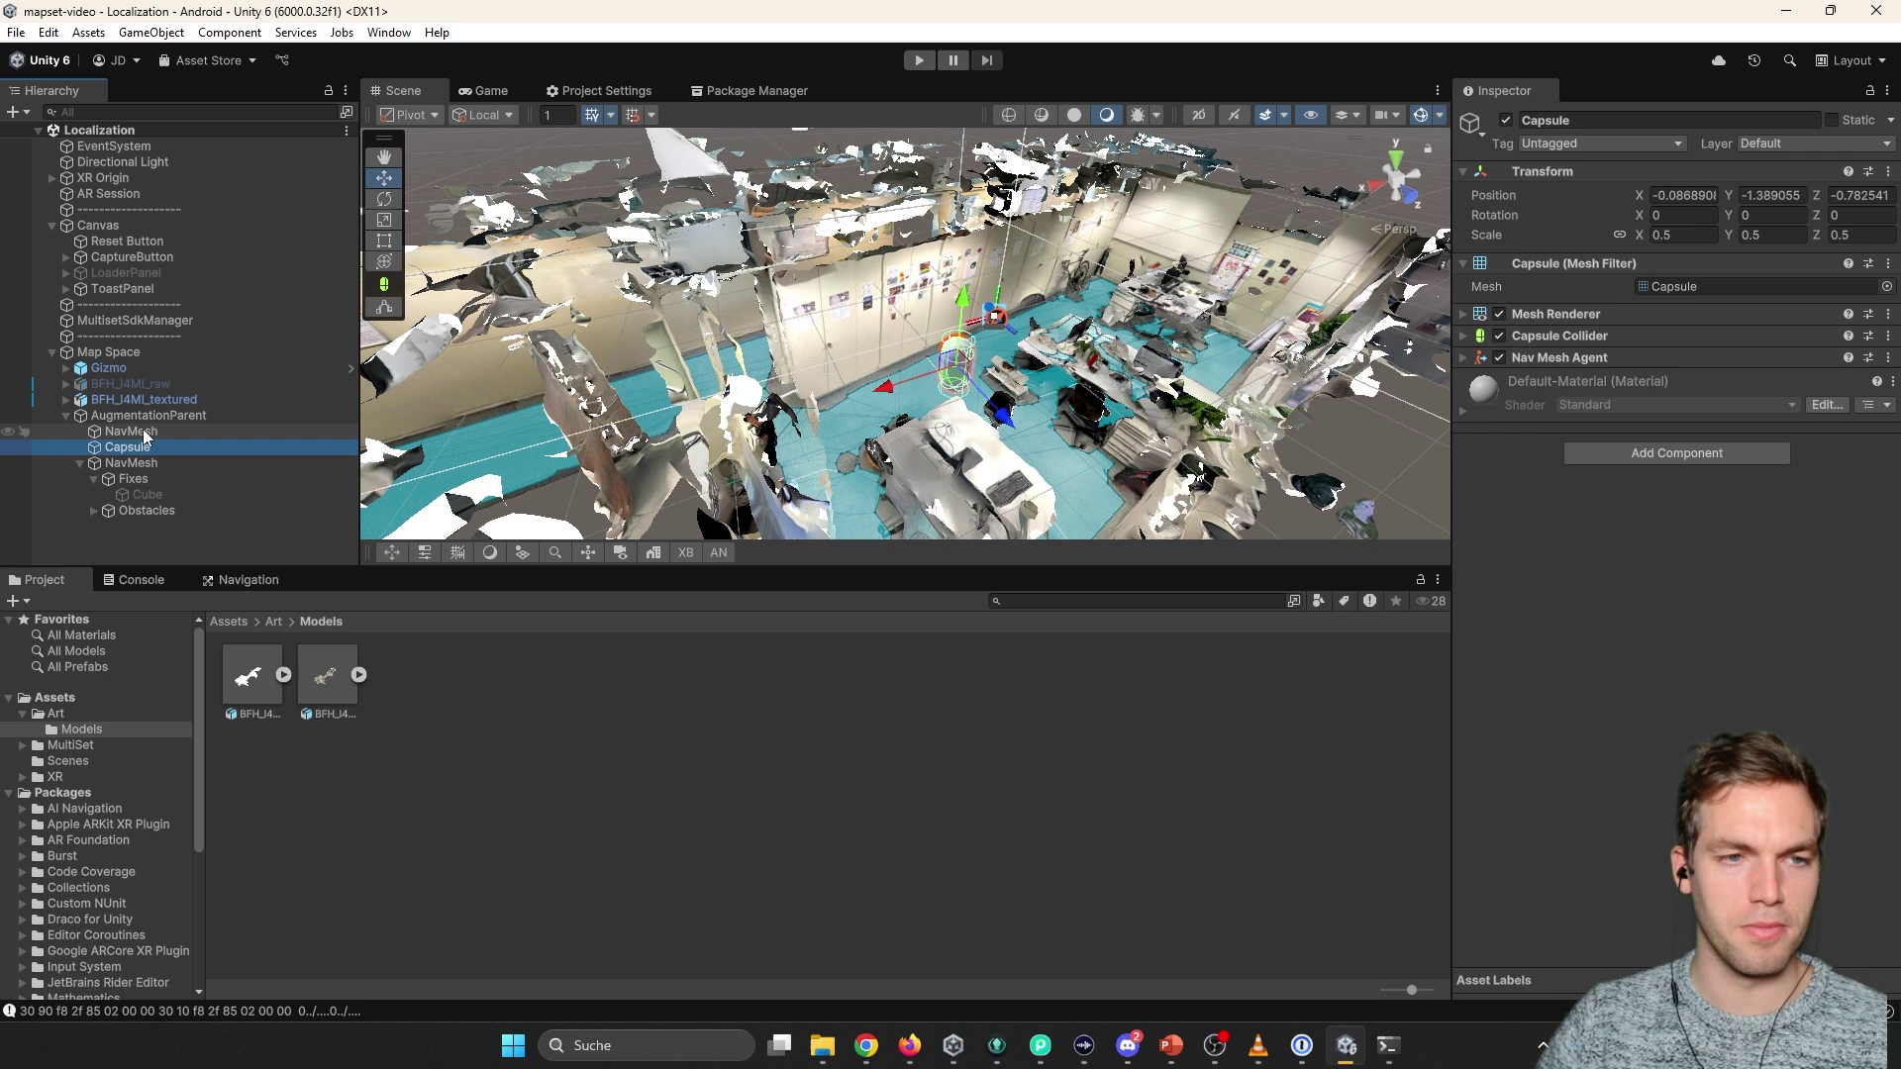
Add a destination Cube under AugmentationParent, then return to the top Assets folder.
click(92, 463)
click(78, 463)
right_click(153, 418)
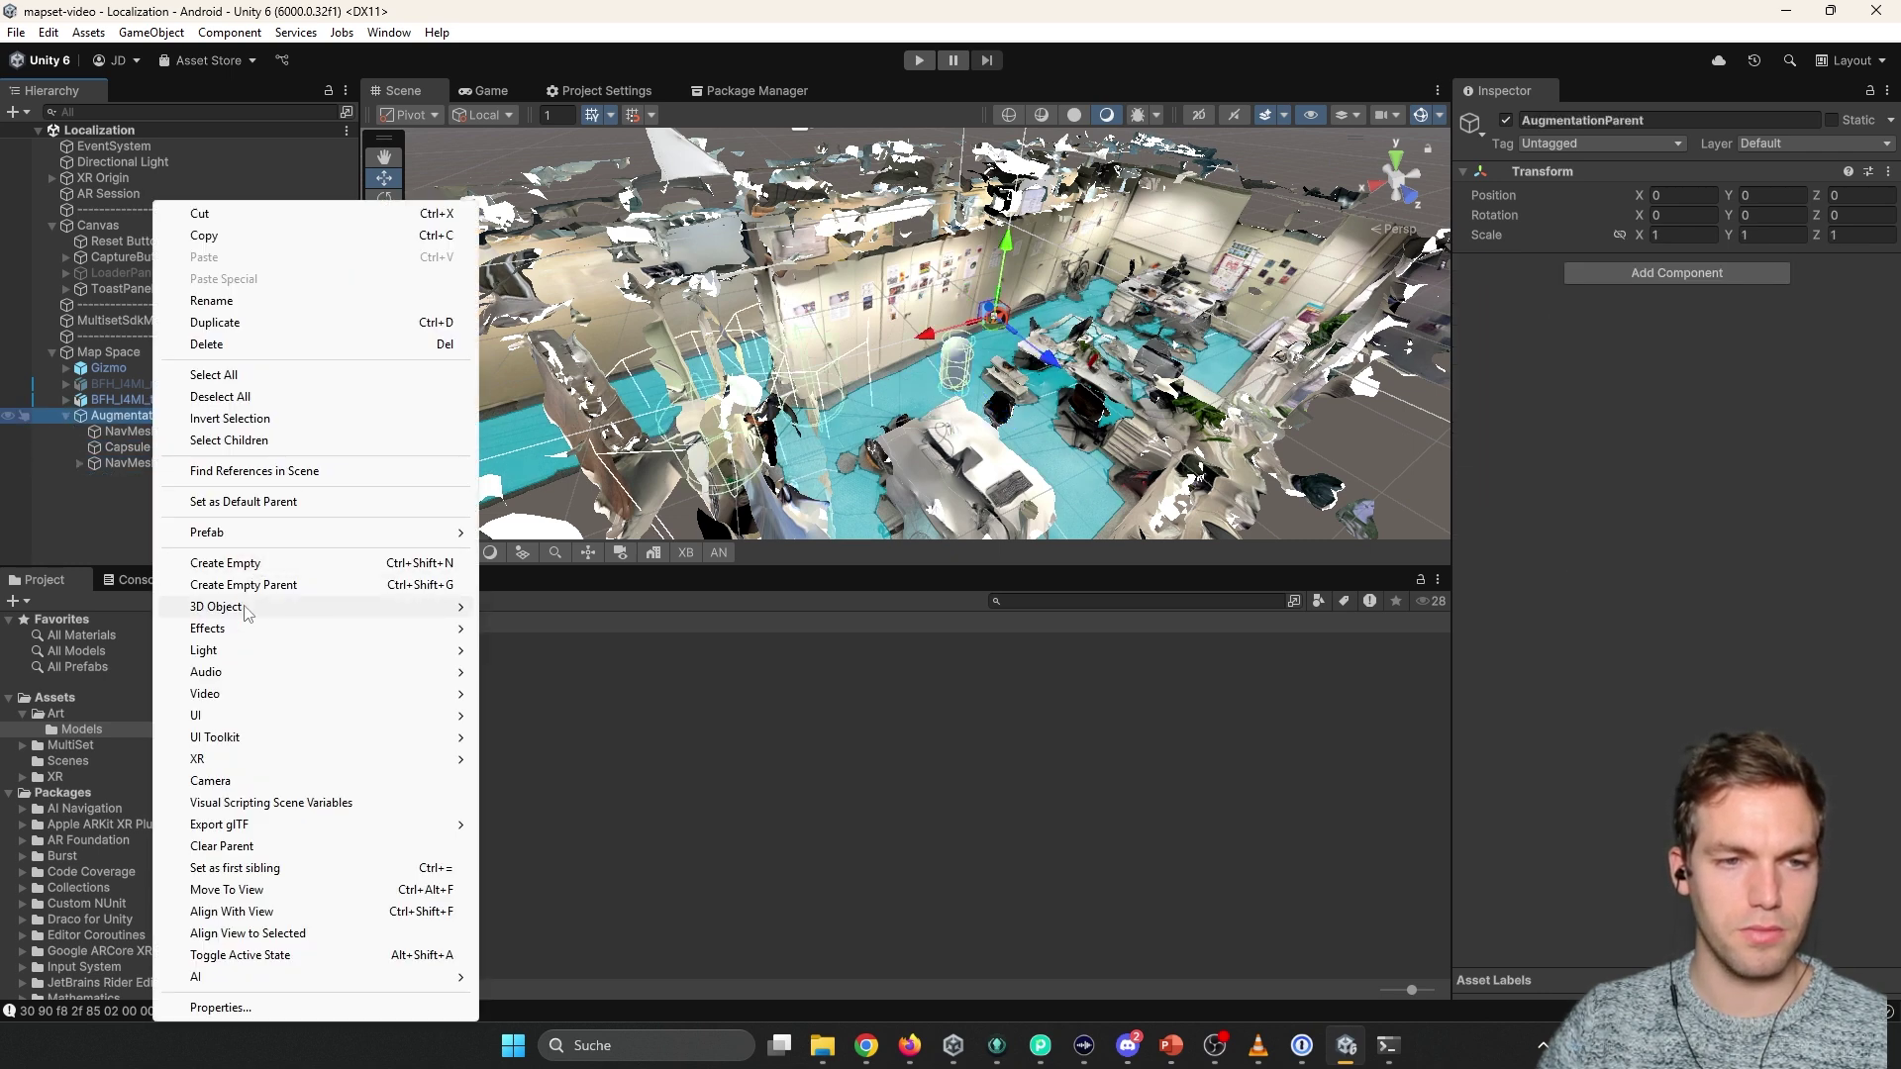
mouse_move(216, 606)
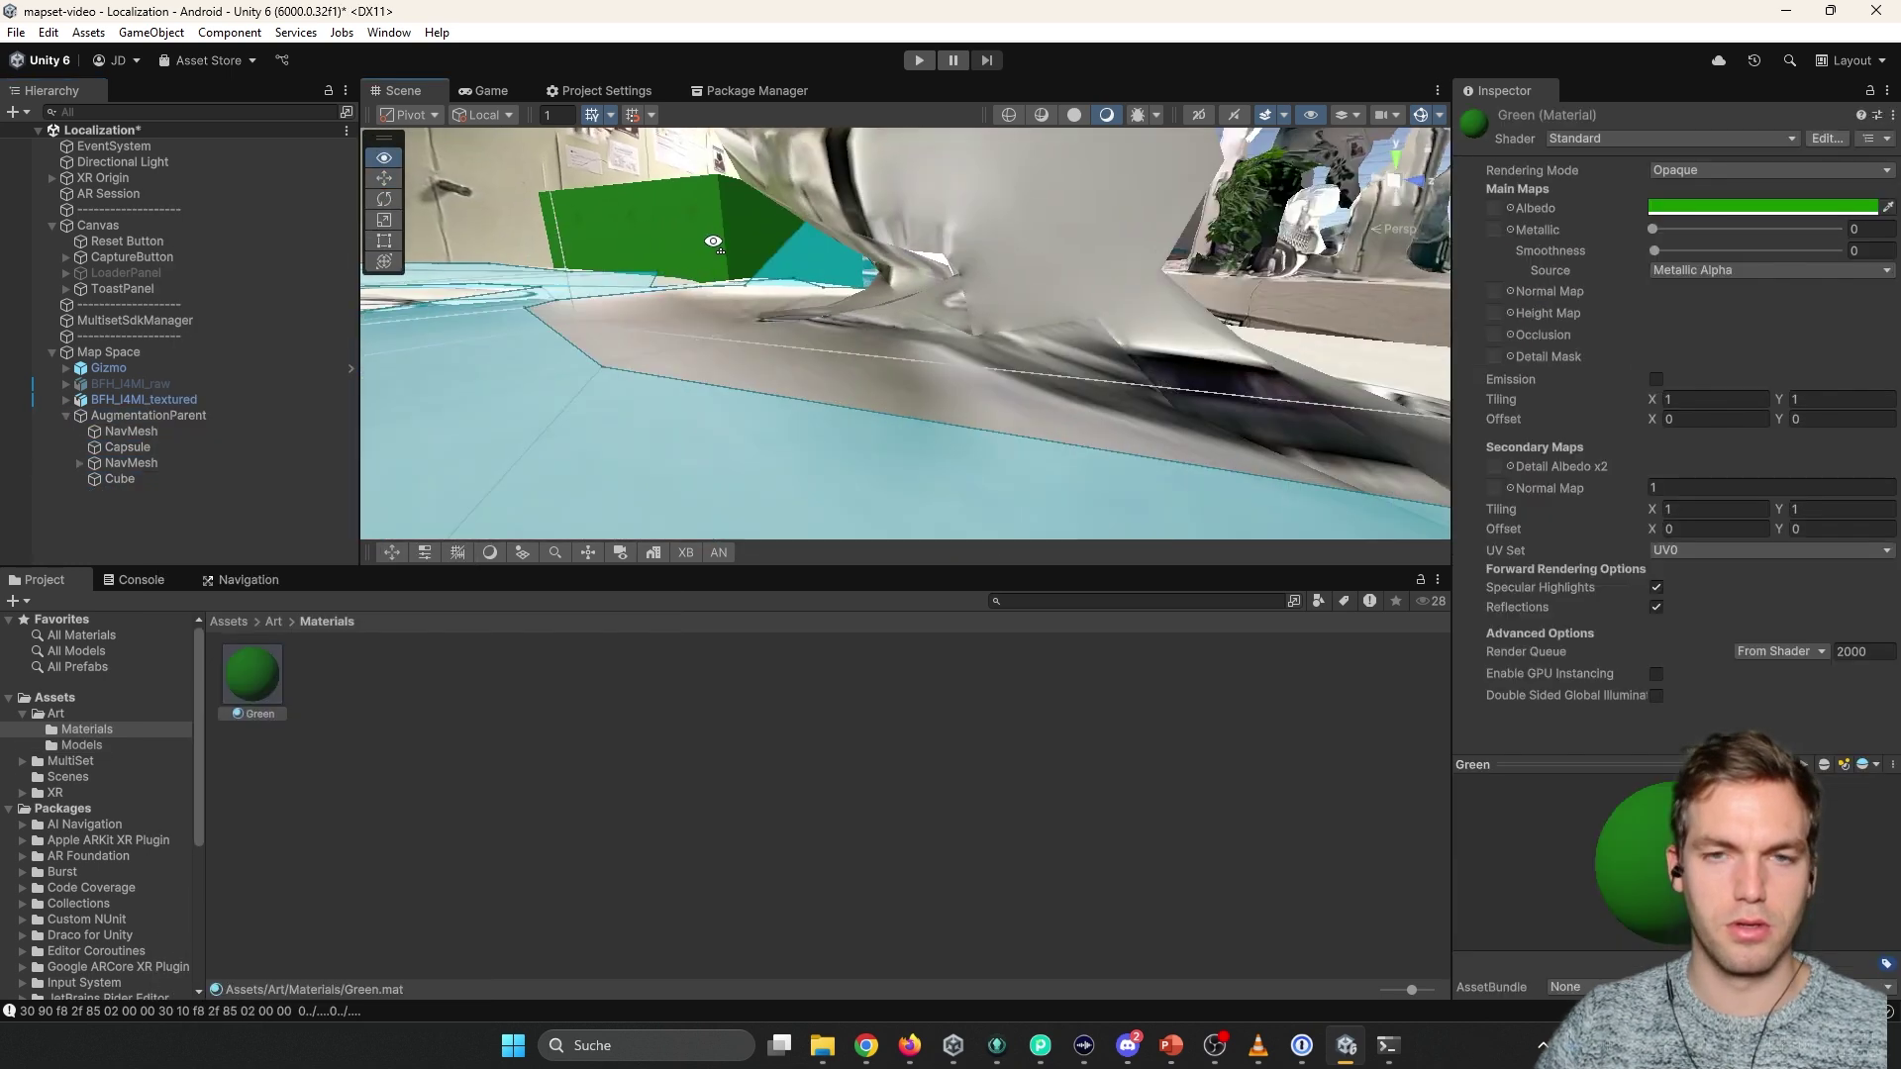
right_drag(713, 242, 876, 363)
click(876, 363)
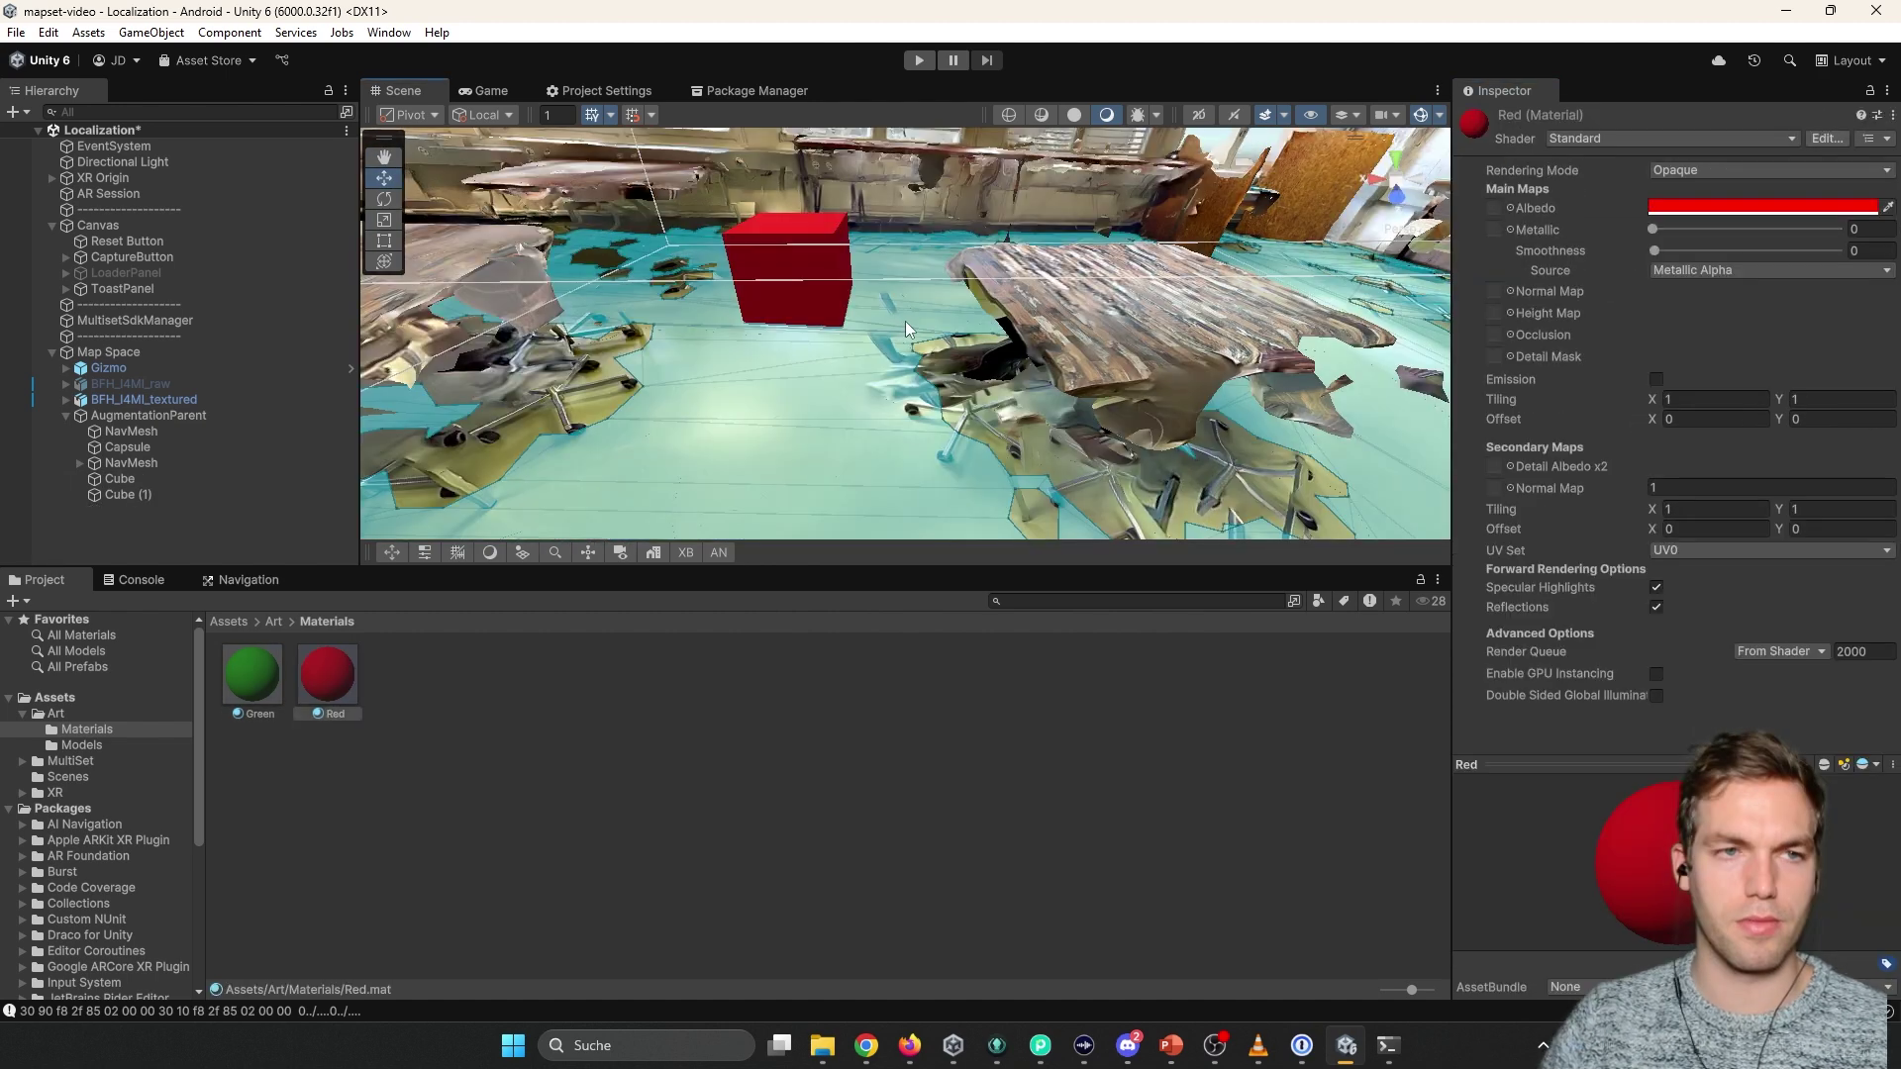
click(331, 647)
click(271, 622)
click(230, 622)
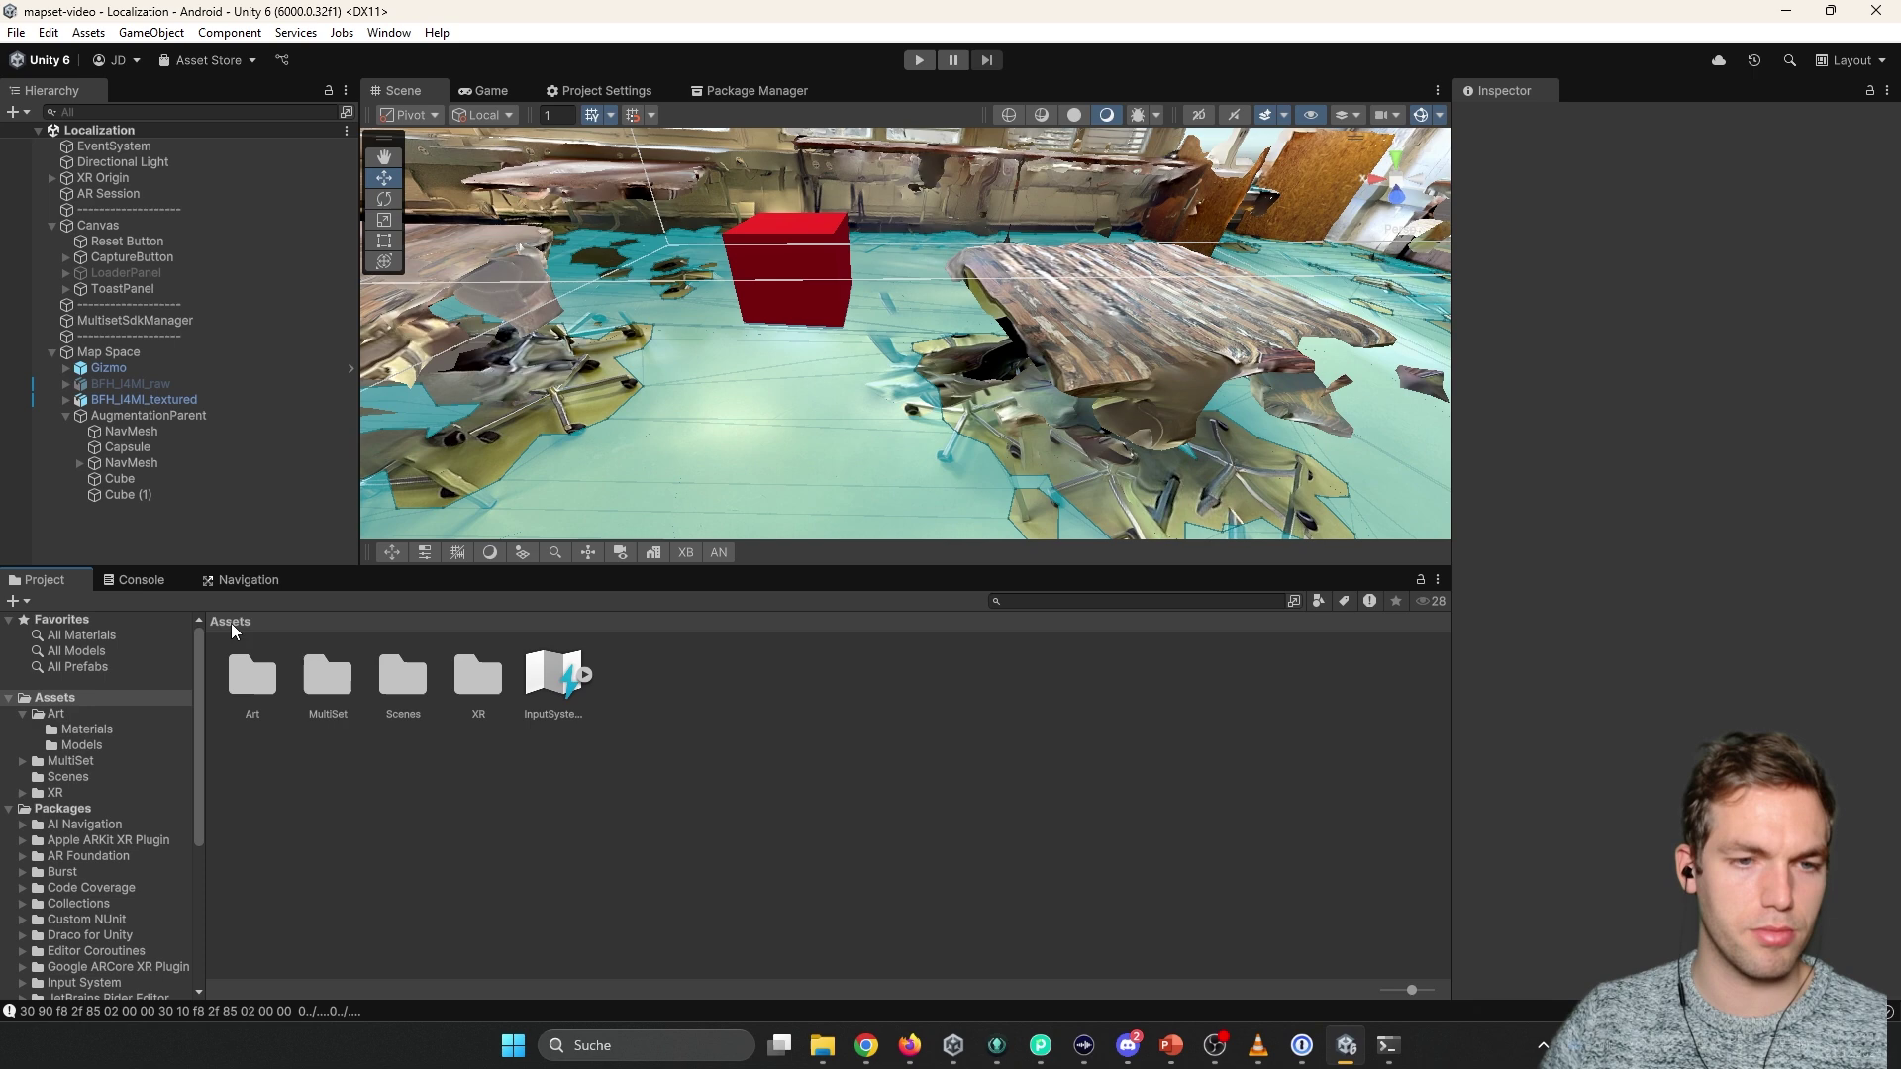
Open the multisetai-mapset-example Assets\Code\Scripts folder in File Explorer.
double_click(403, 676)
mouse_move(821, 1045)
click(740, 912)
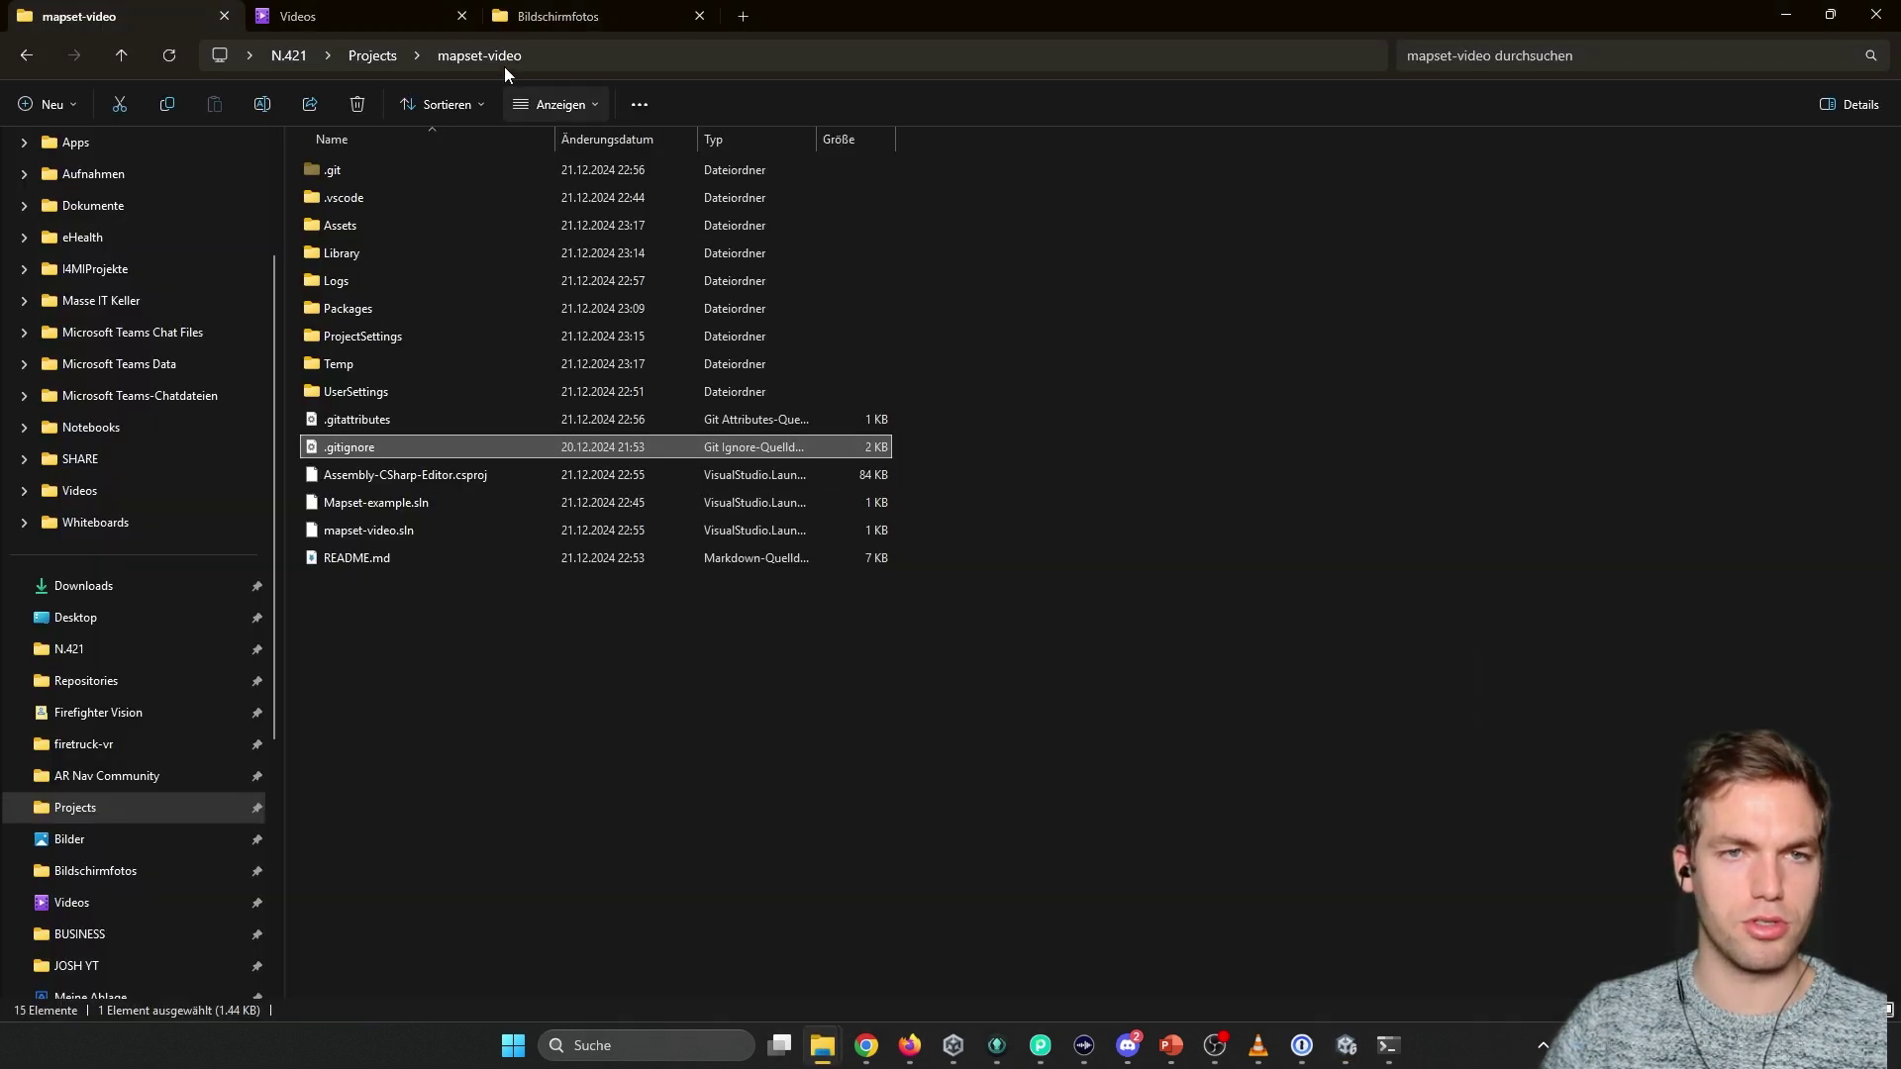
click(415, 55)
click(465, 374)
double_click(240, 179)
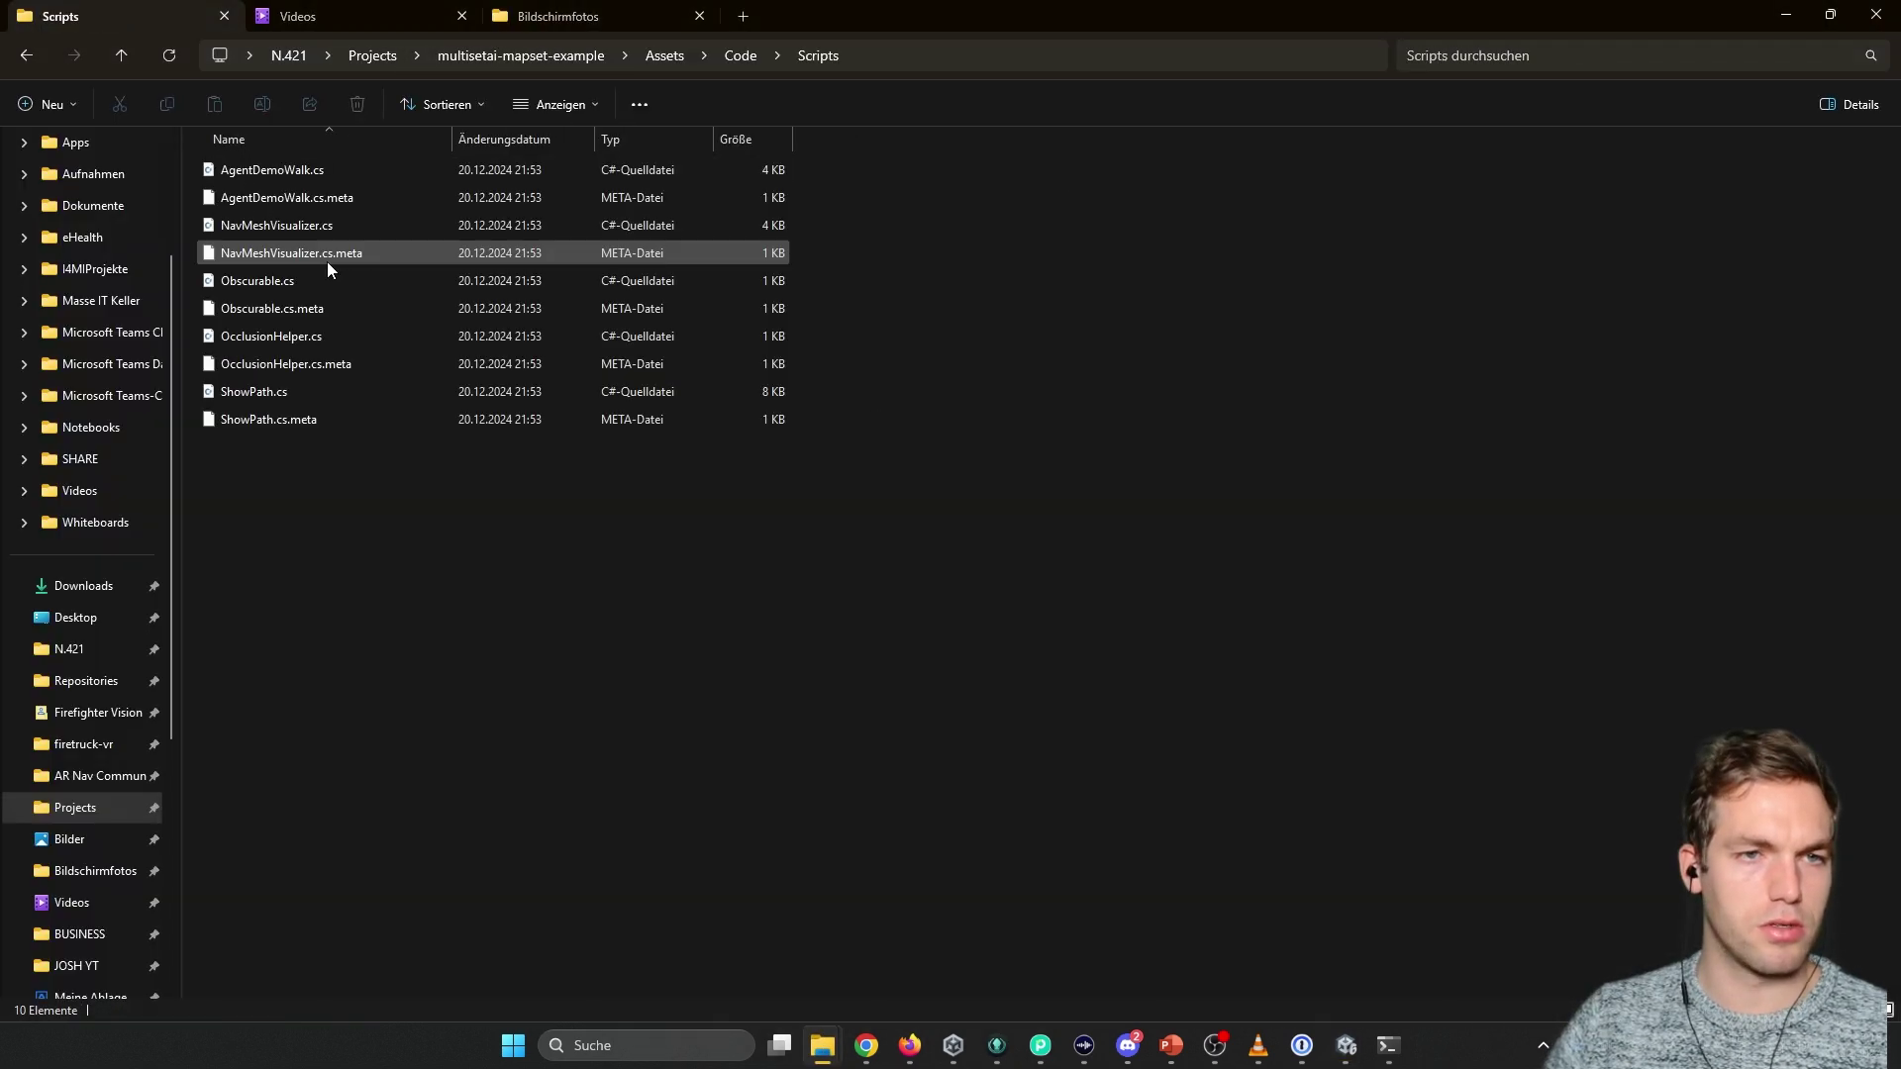
Drag AgentDemoWalk, NavMeshVisualizer, Obscurable, OcclusionHelper and ShowPath scripts into Unity's Project window.
click(309, 168)
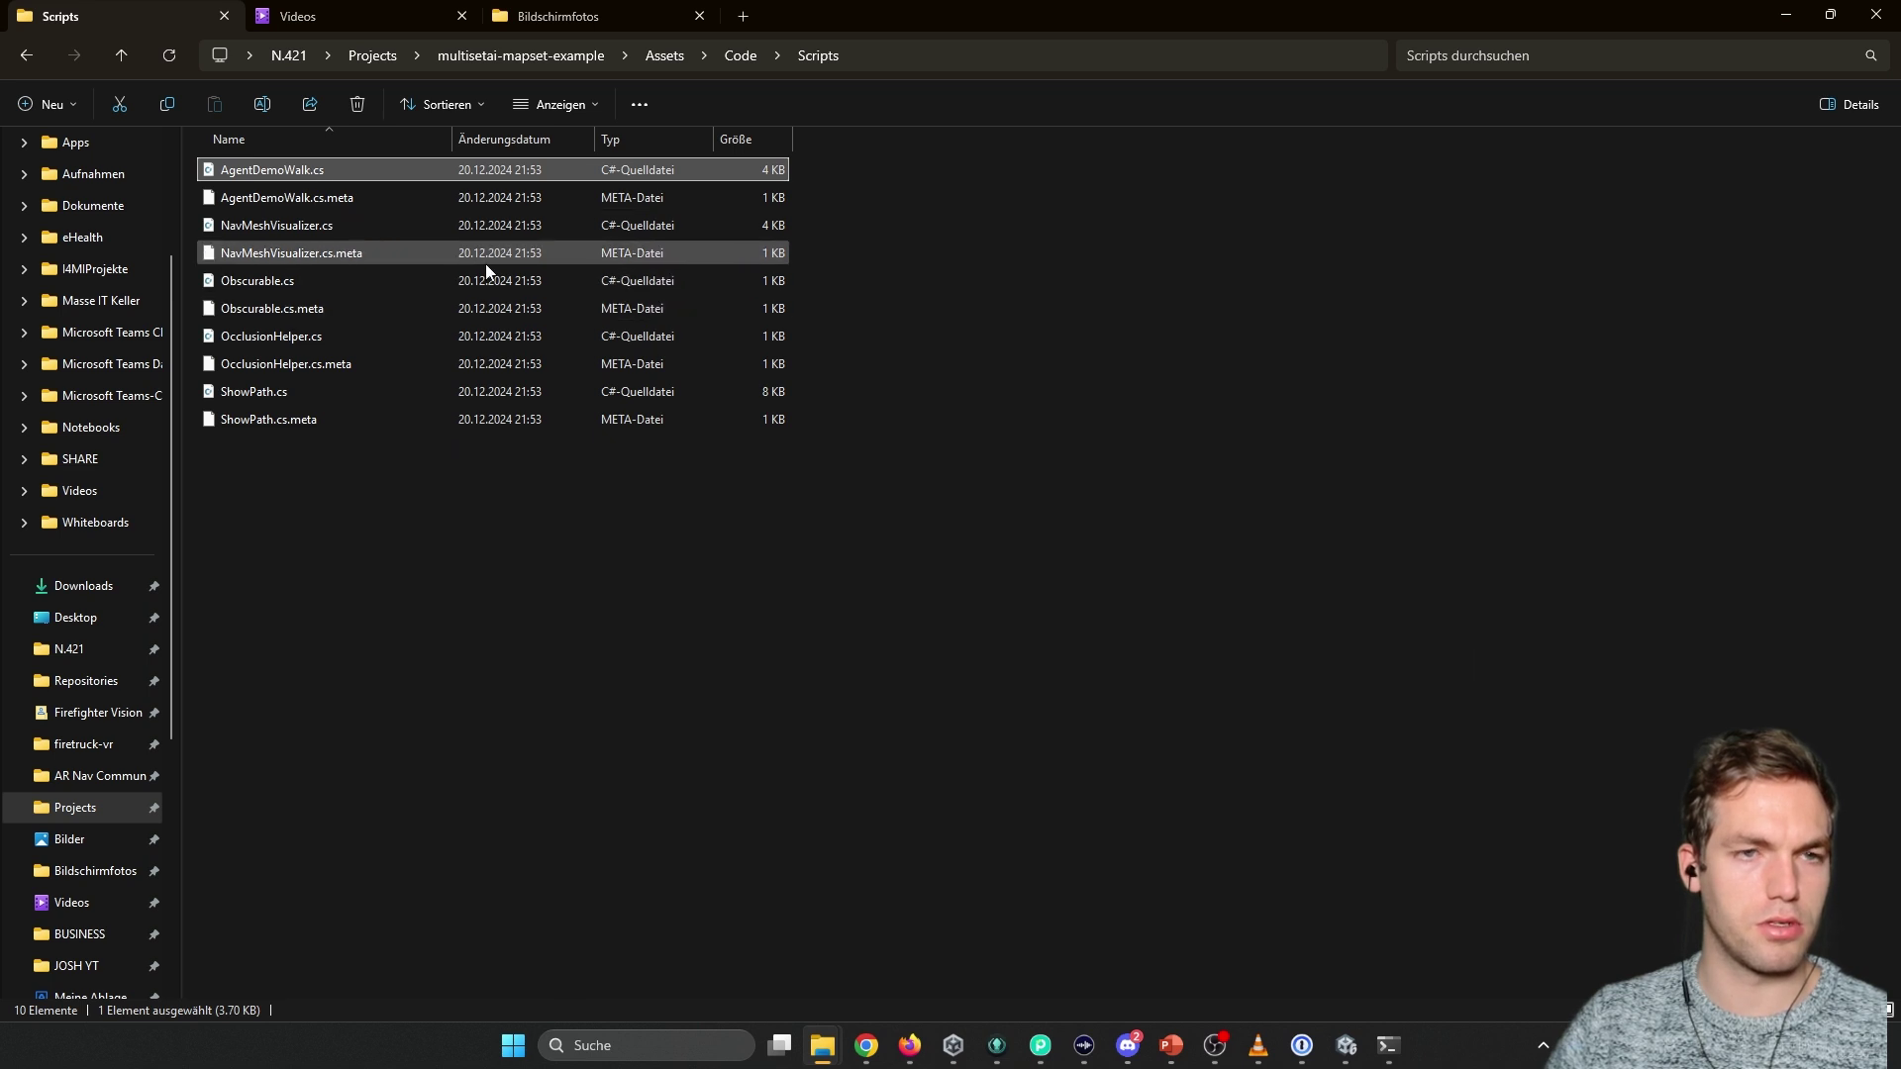
ctrl+click(345, 226)
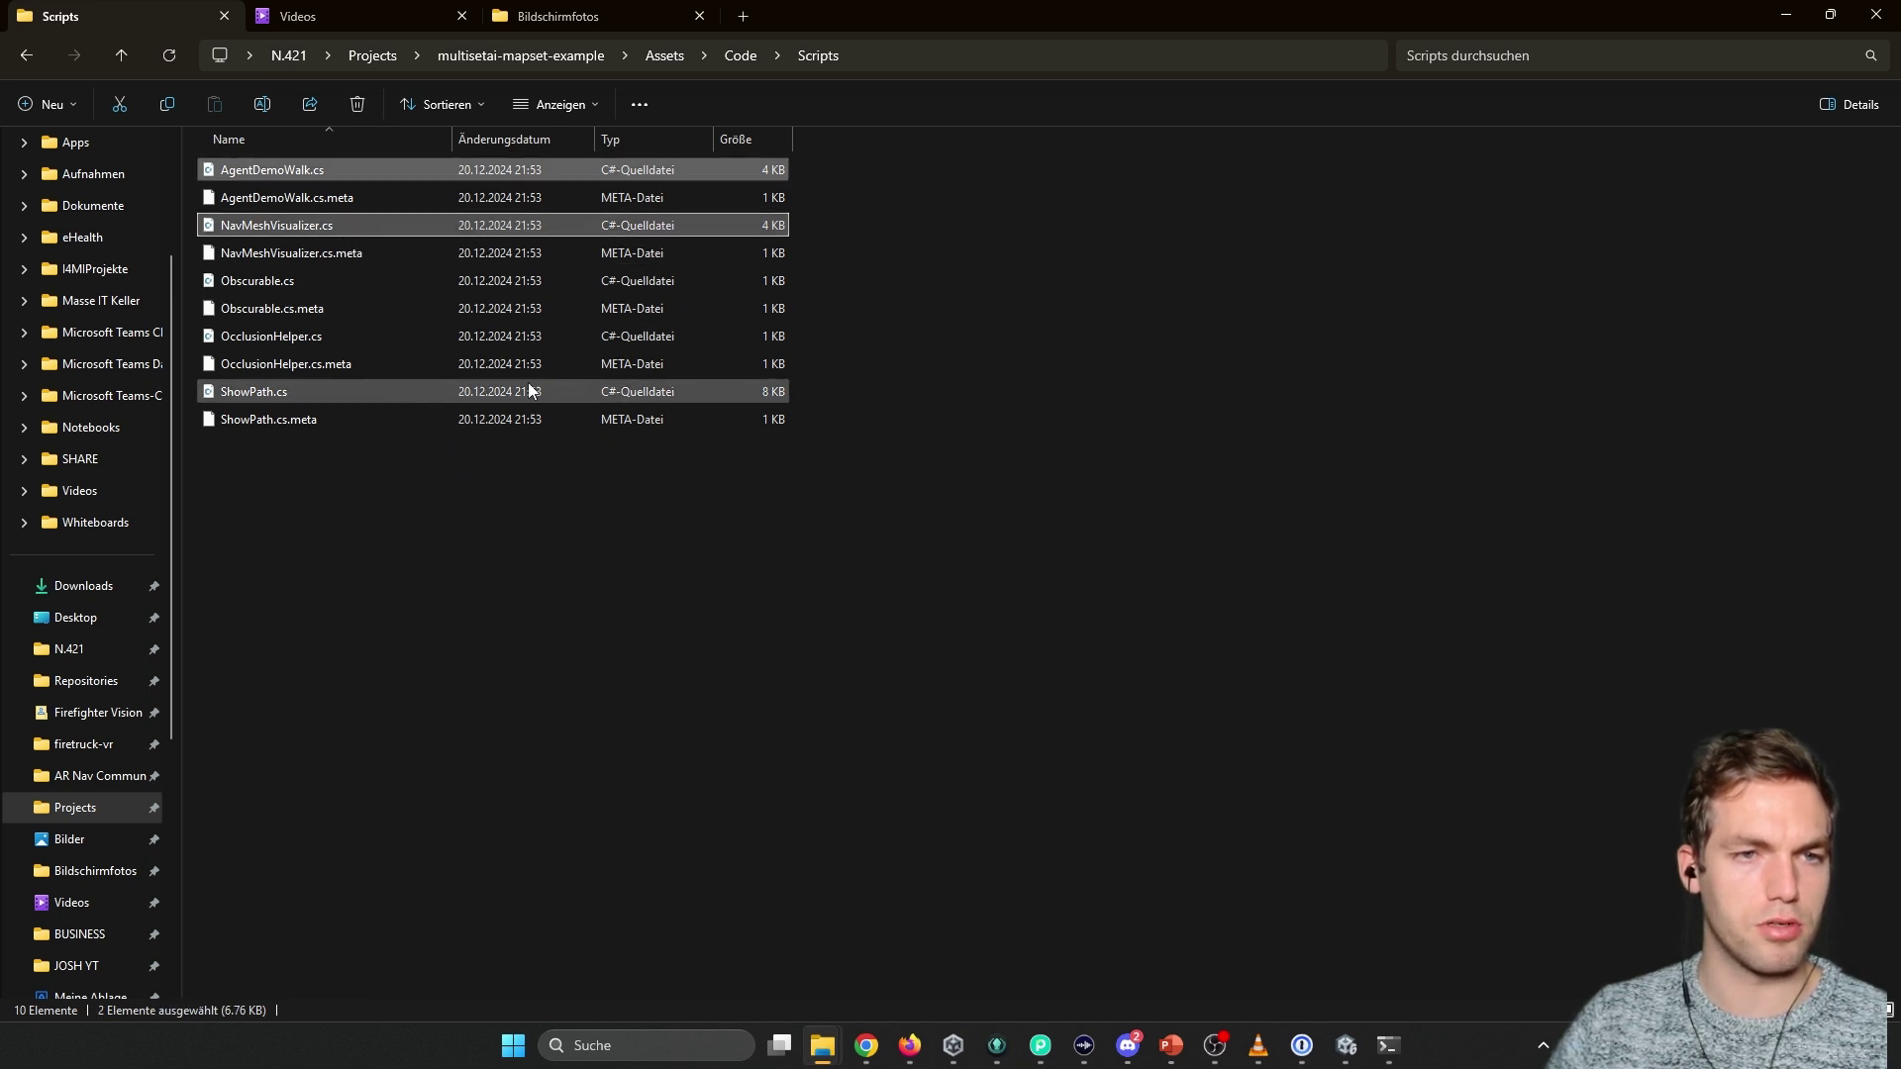
ctrl+click(391, 281)
ctrl+click(314, 339)
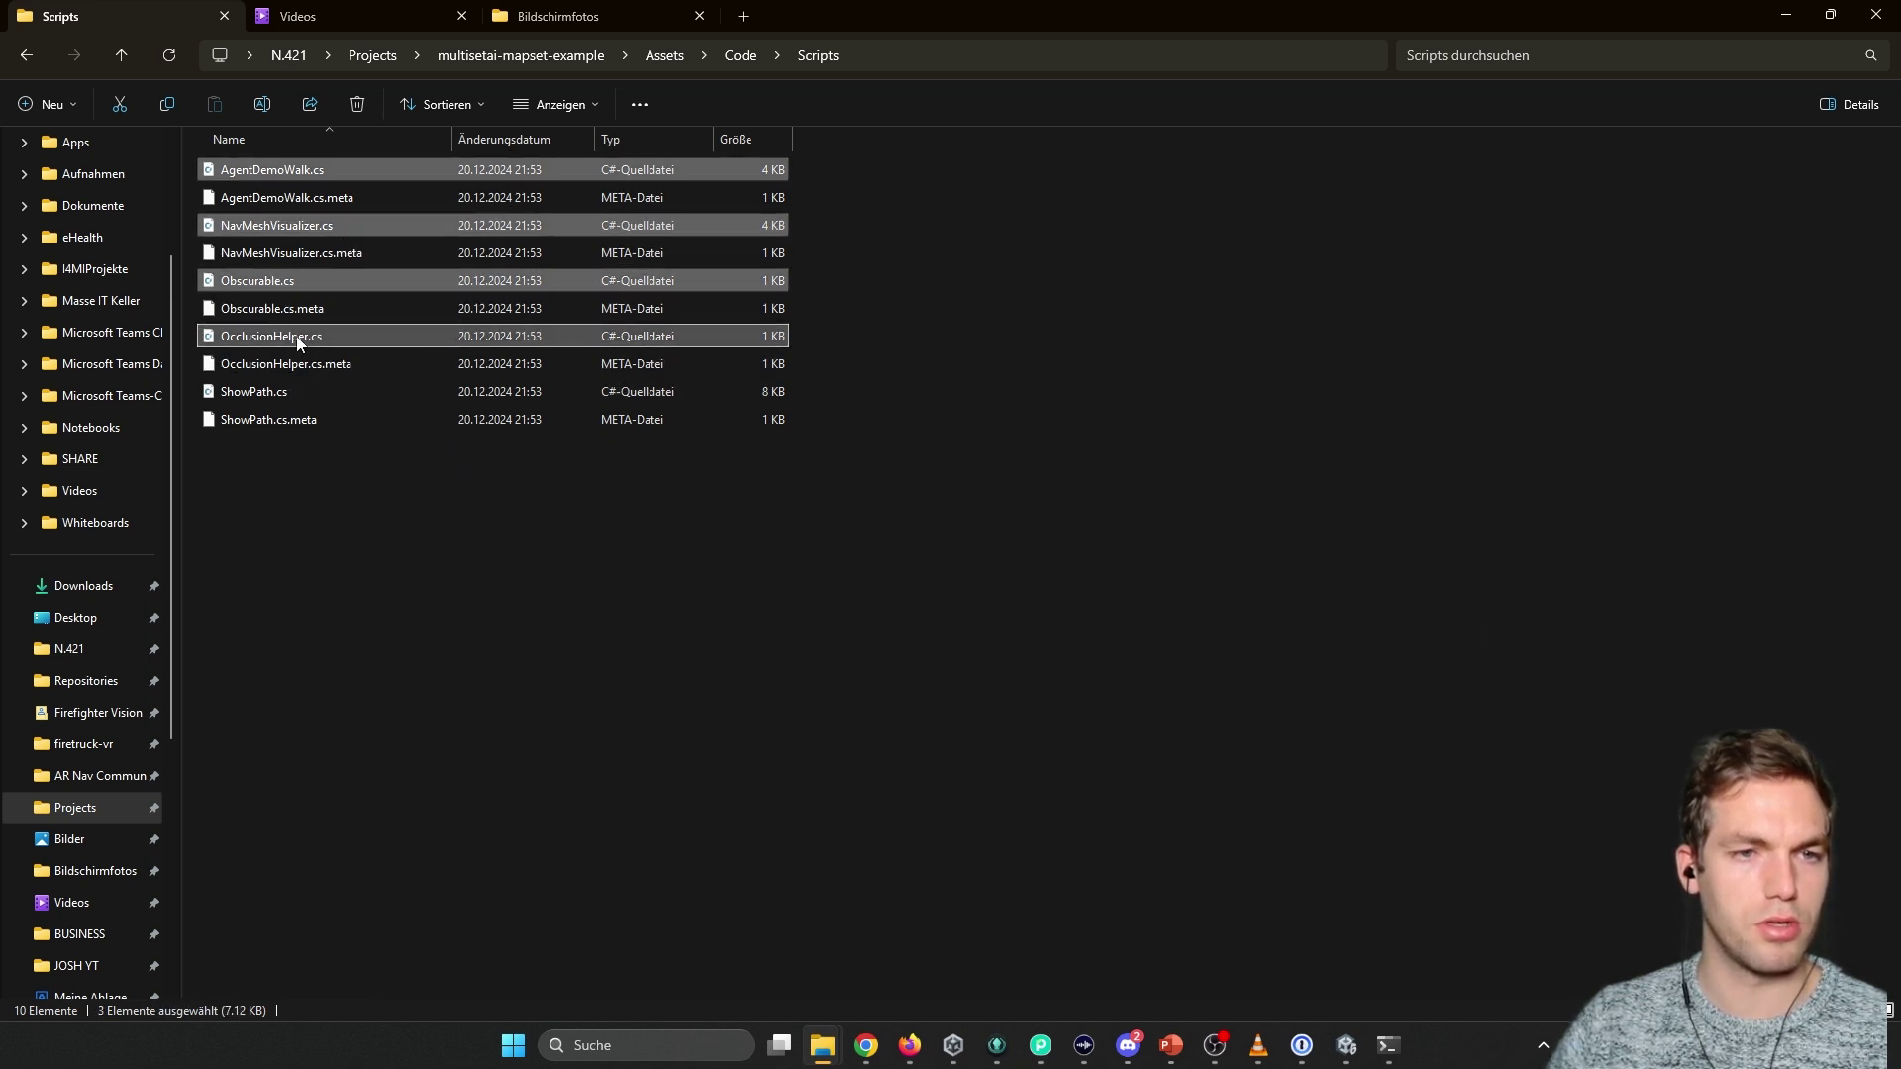
ctrl+click(256, 392)
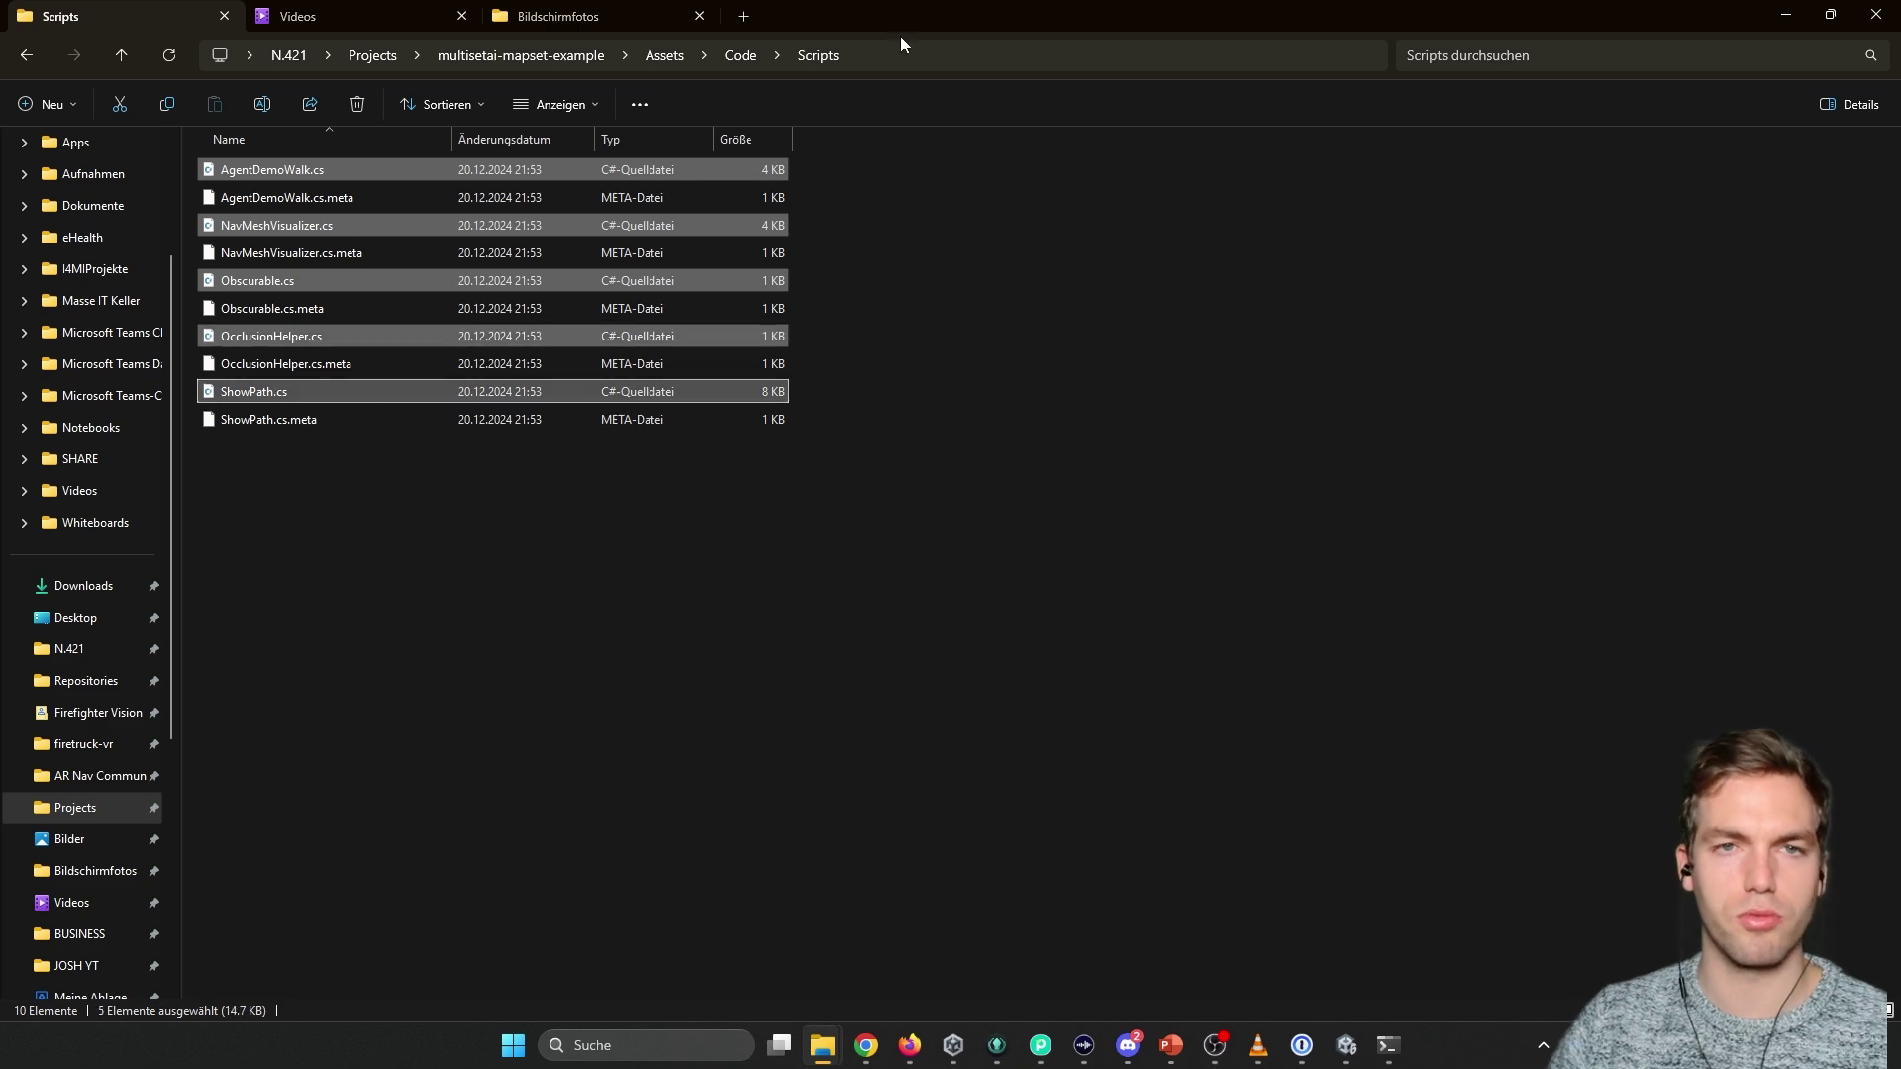
drag(900, 35, 1165, 107)
click(250, 685)
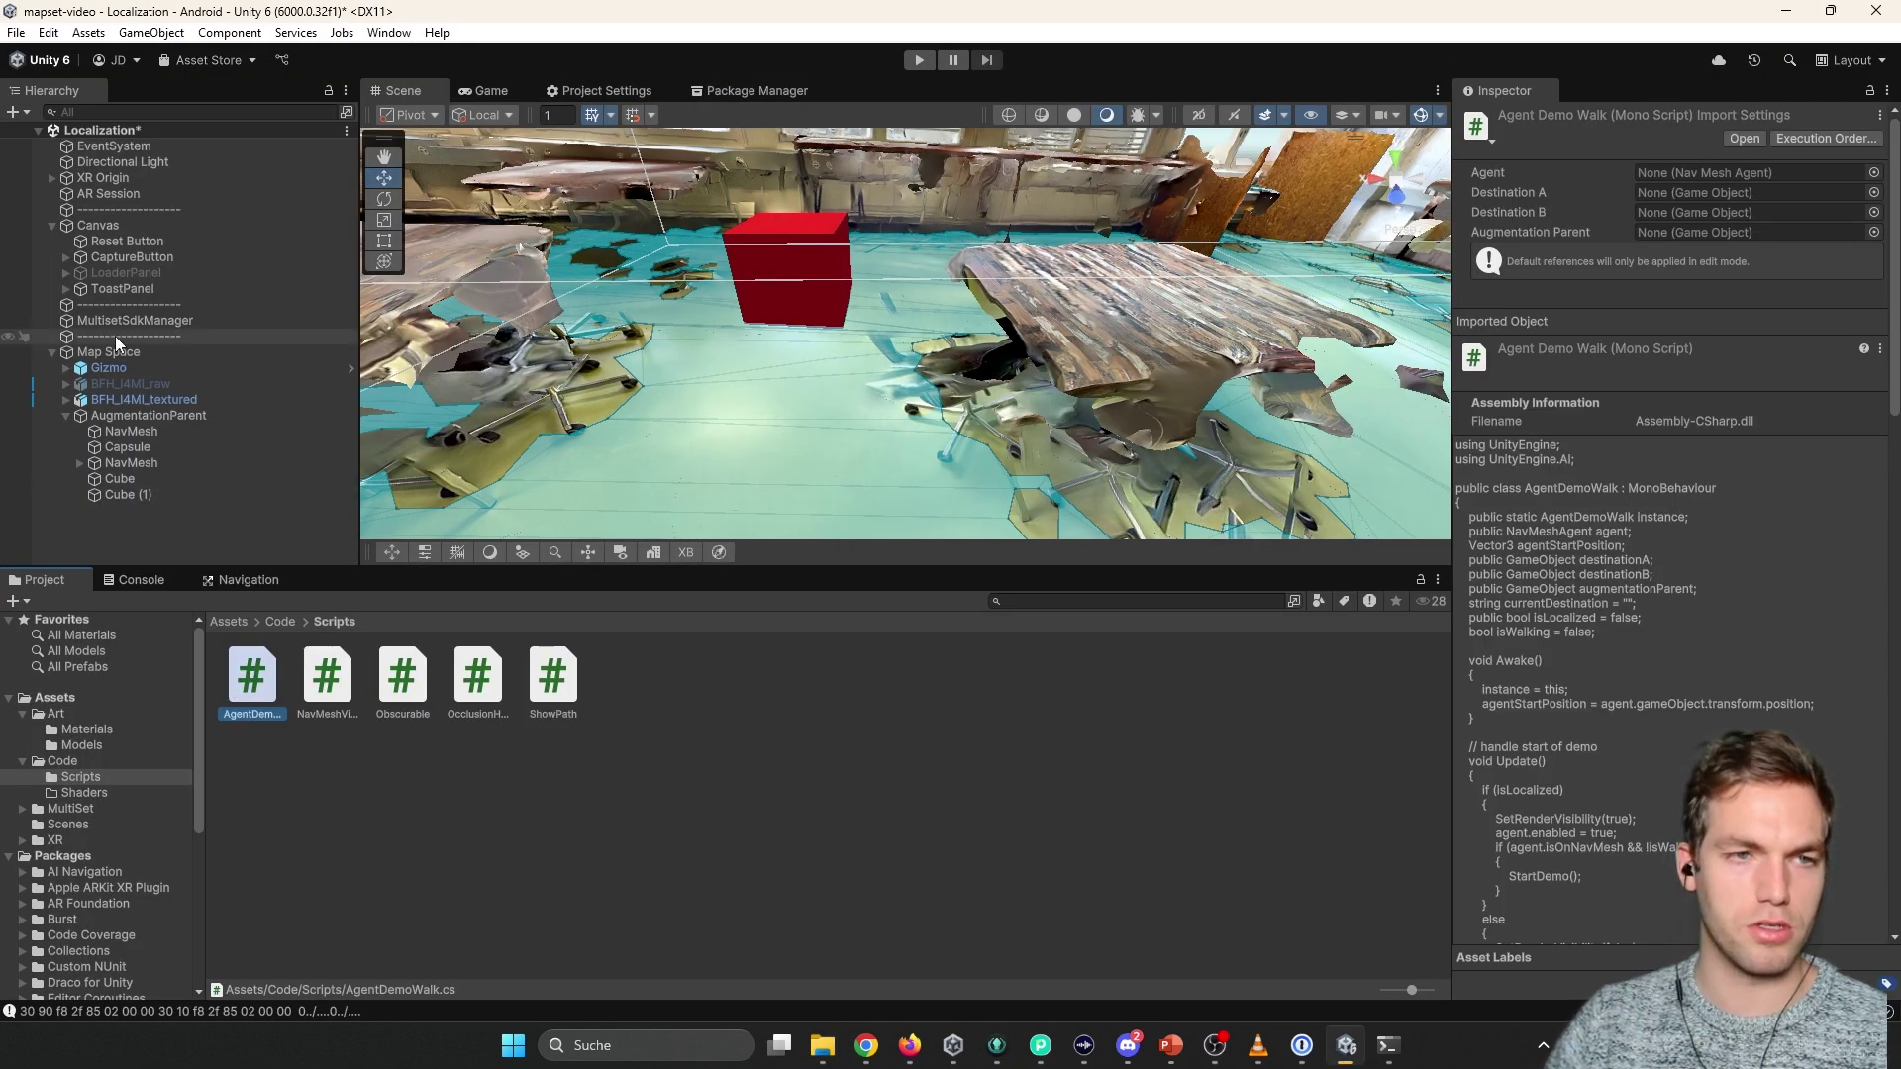
Duplicate the separator entry and strip the '(1)' suffix from the copy's name.
click(130, 306)
key(ctrl+d)
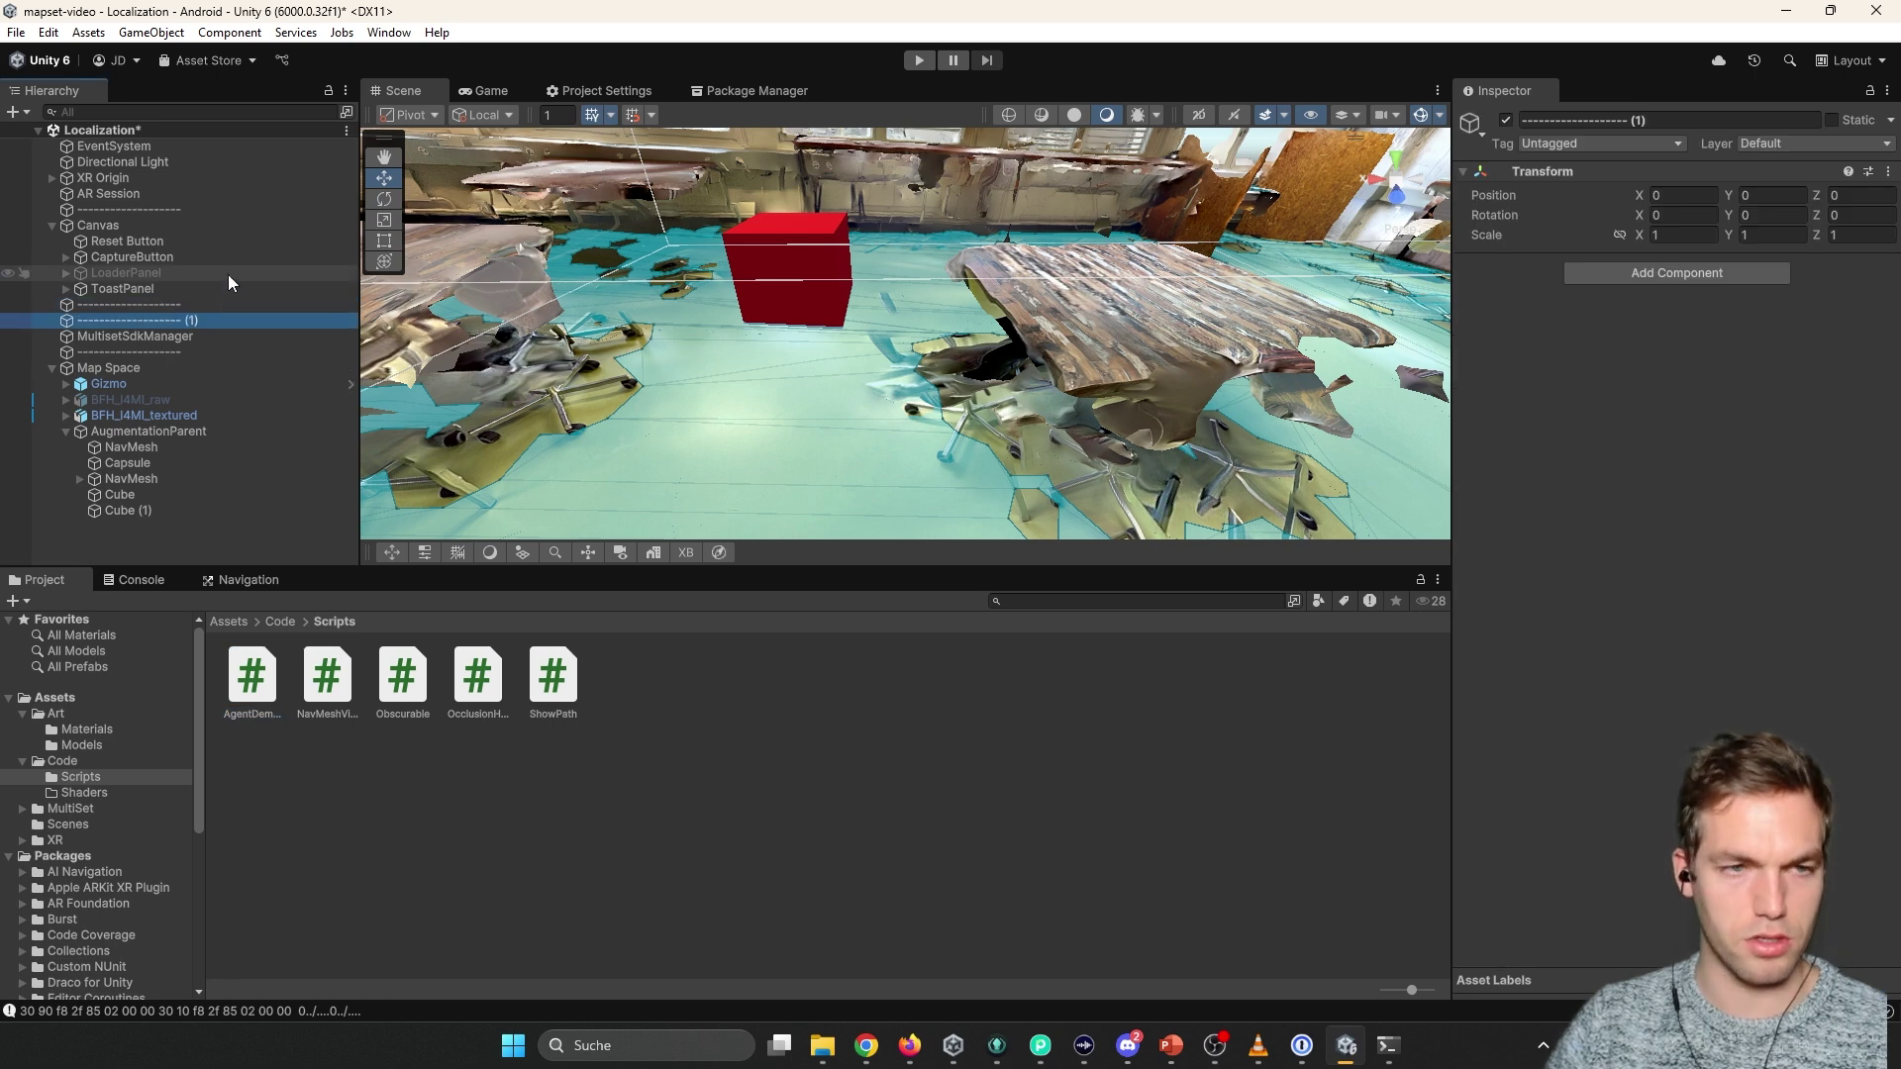
right_click(193, 321)
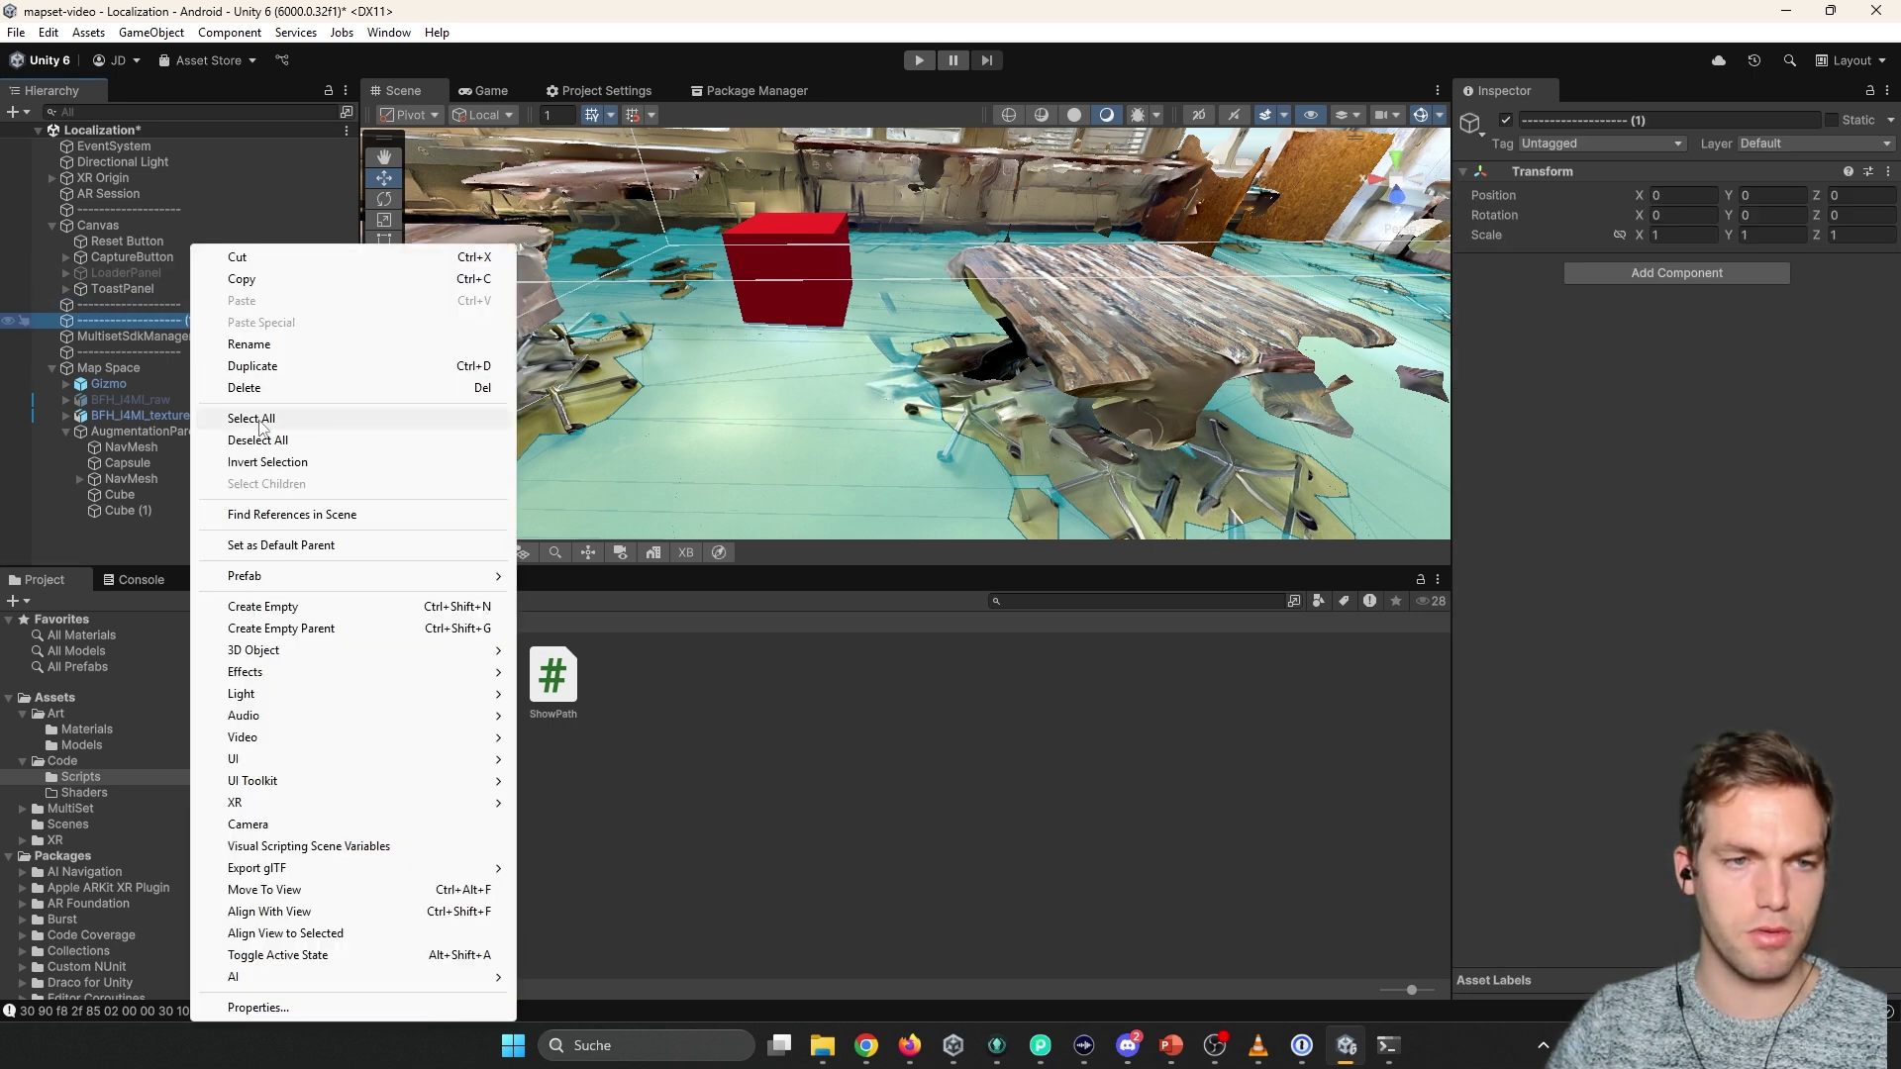
click(258, 344)
key(End)
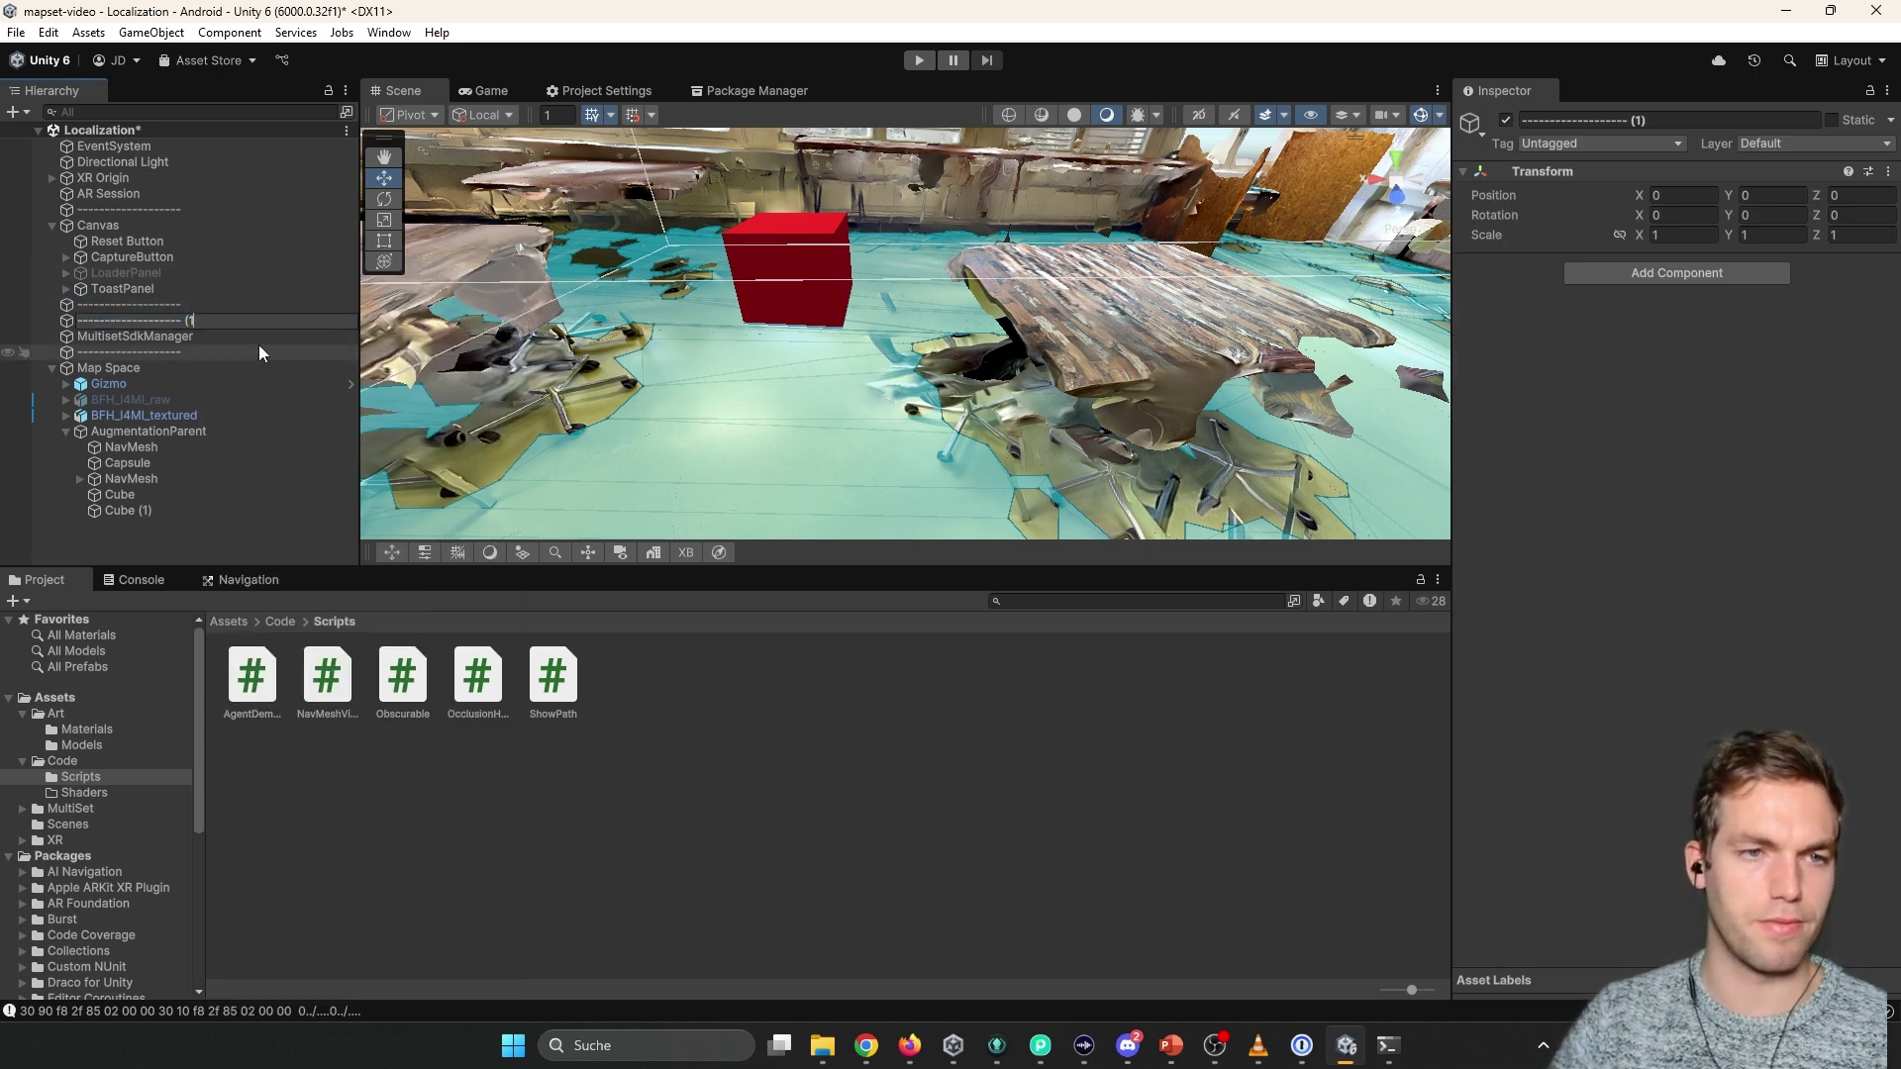
key(BackSpace)
key(BackSpace)
key(BackSpace)
key(BackSpace)
key(Return)
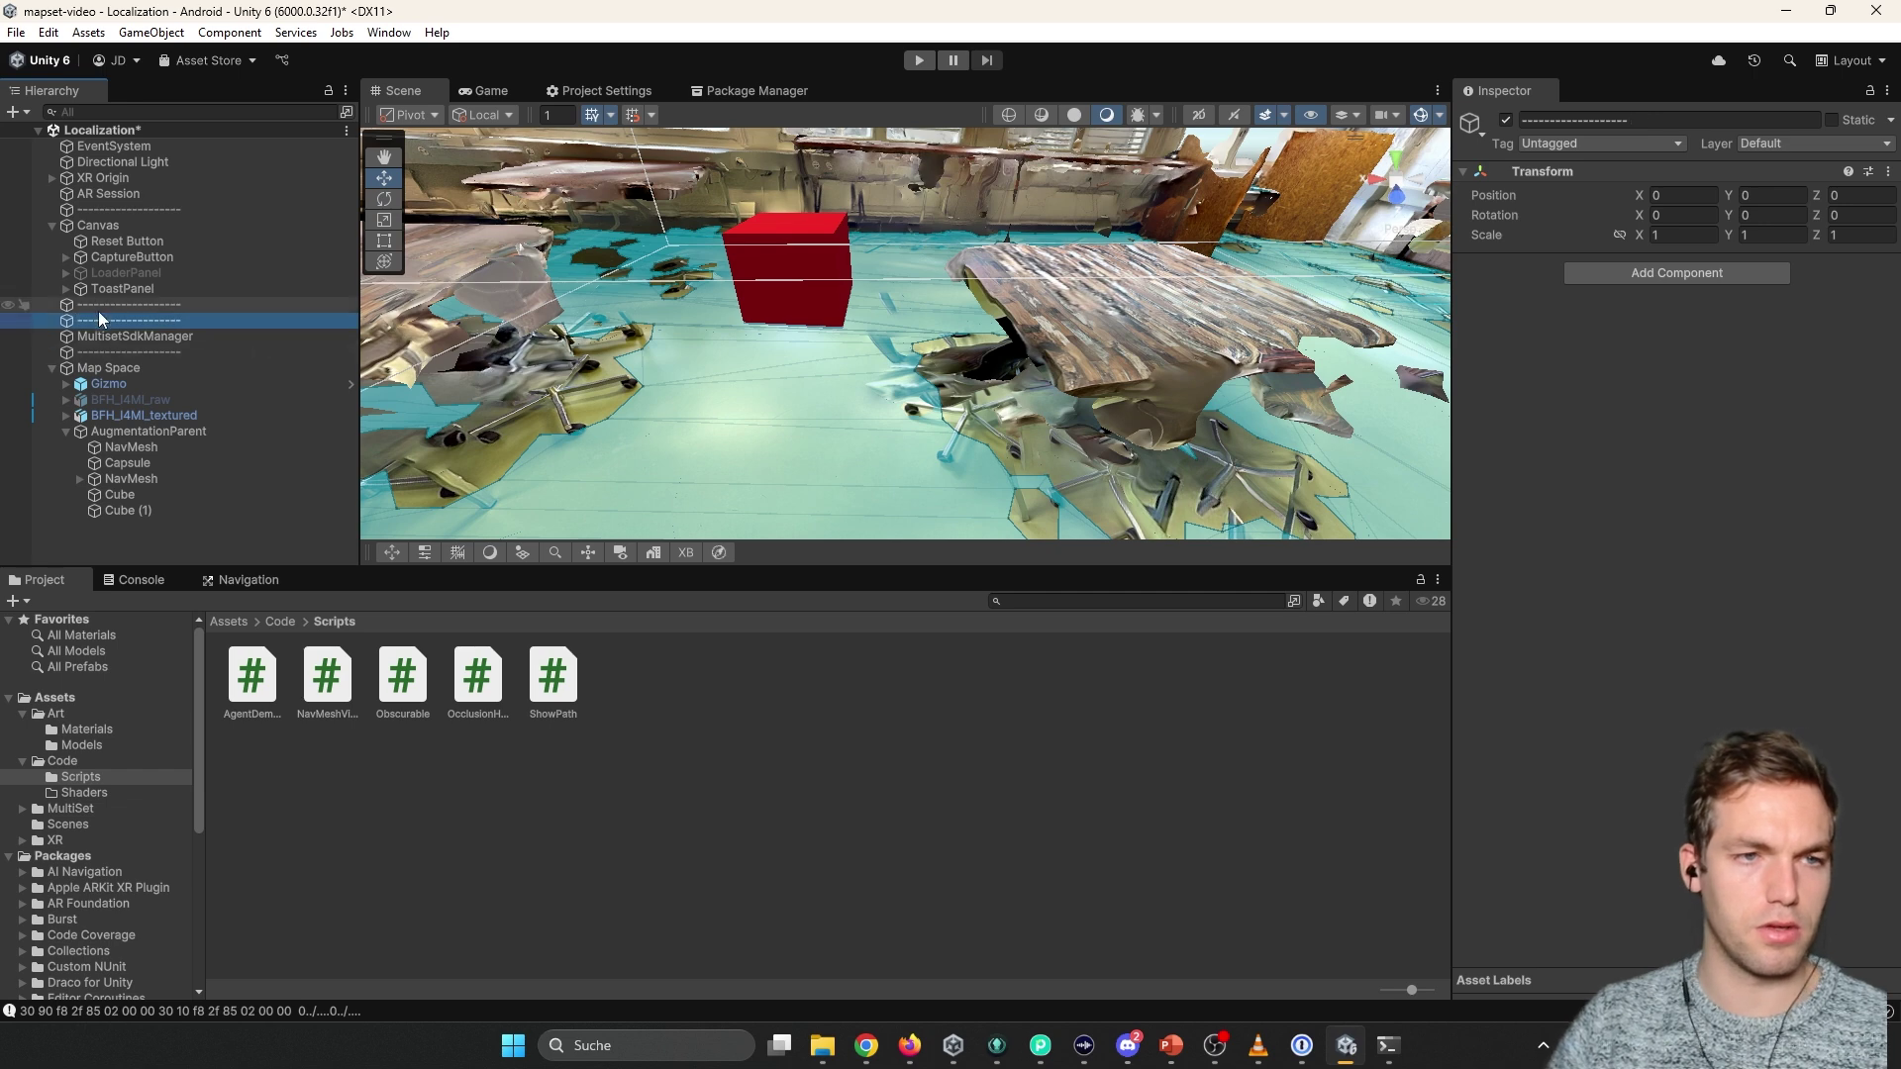
Duplicate the separator again and rename the copy to DemoController.
click(118, 307)
key(ctrl+d)
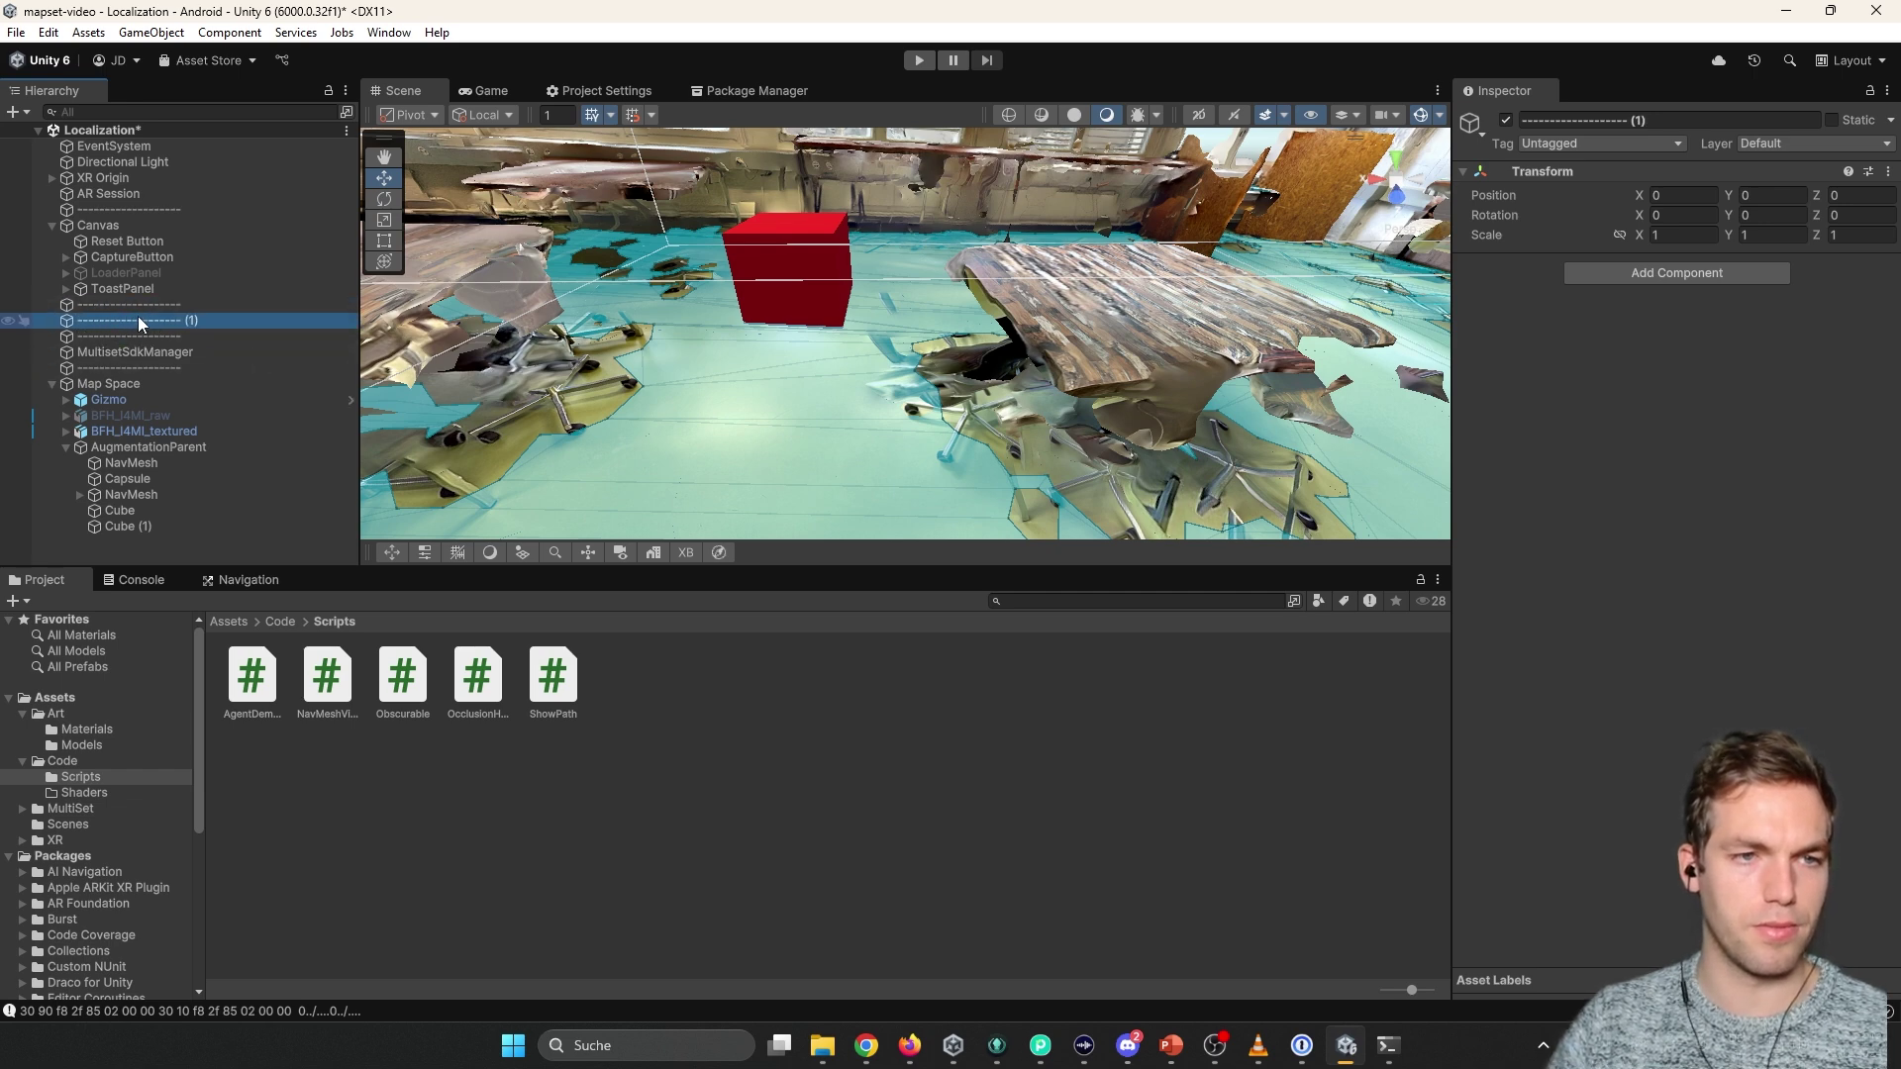
right_click(138, 323)
click(188, 339)
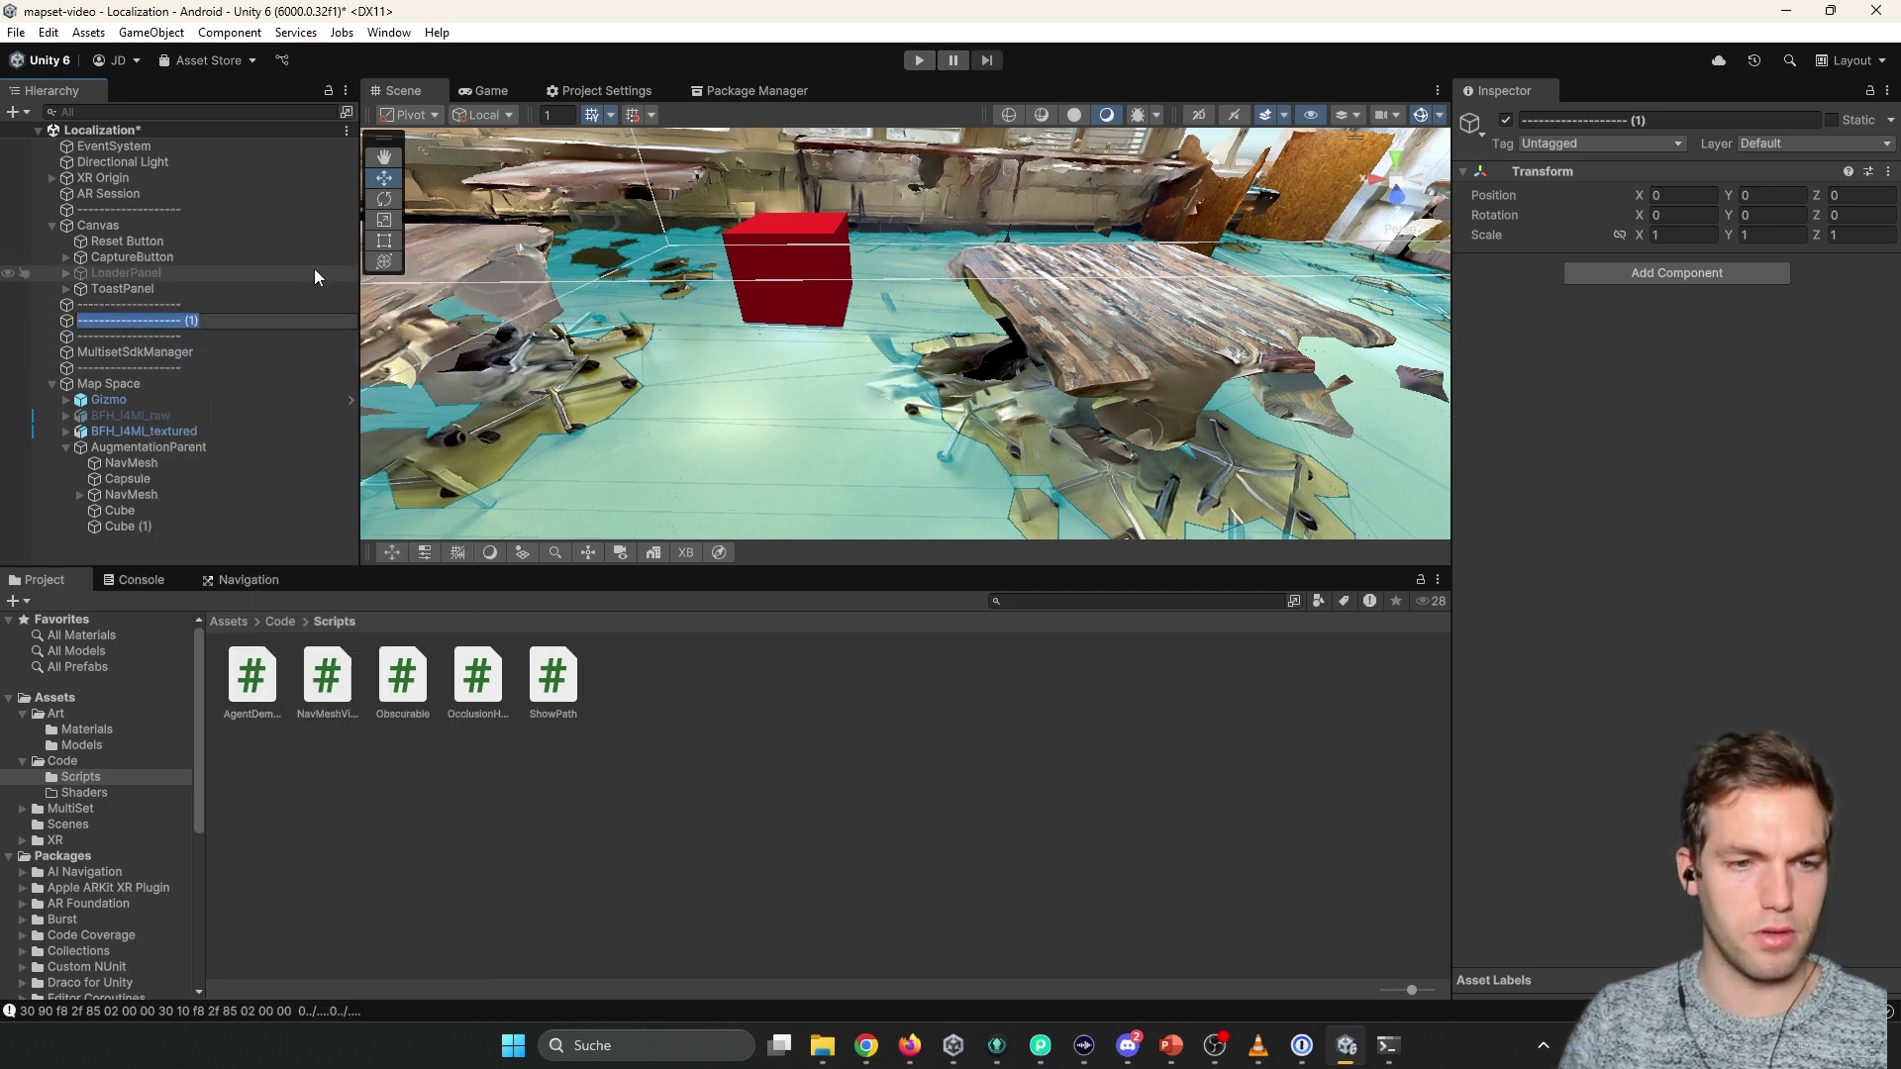
text(Demo)
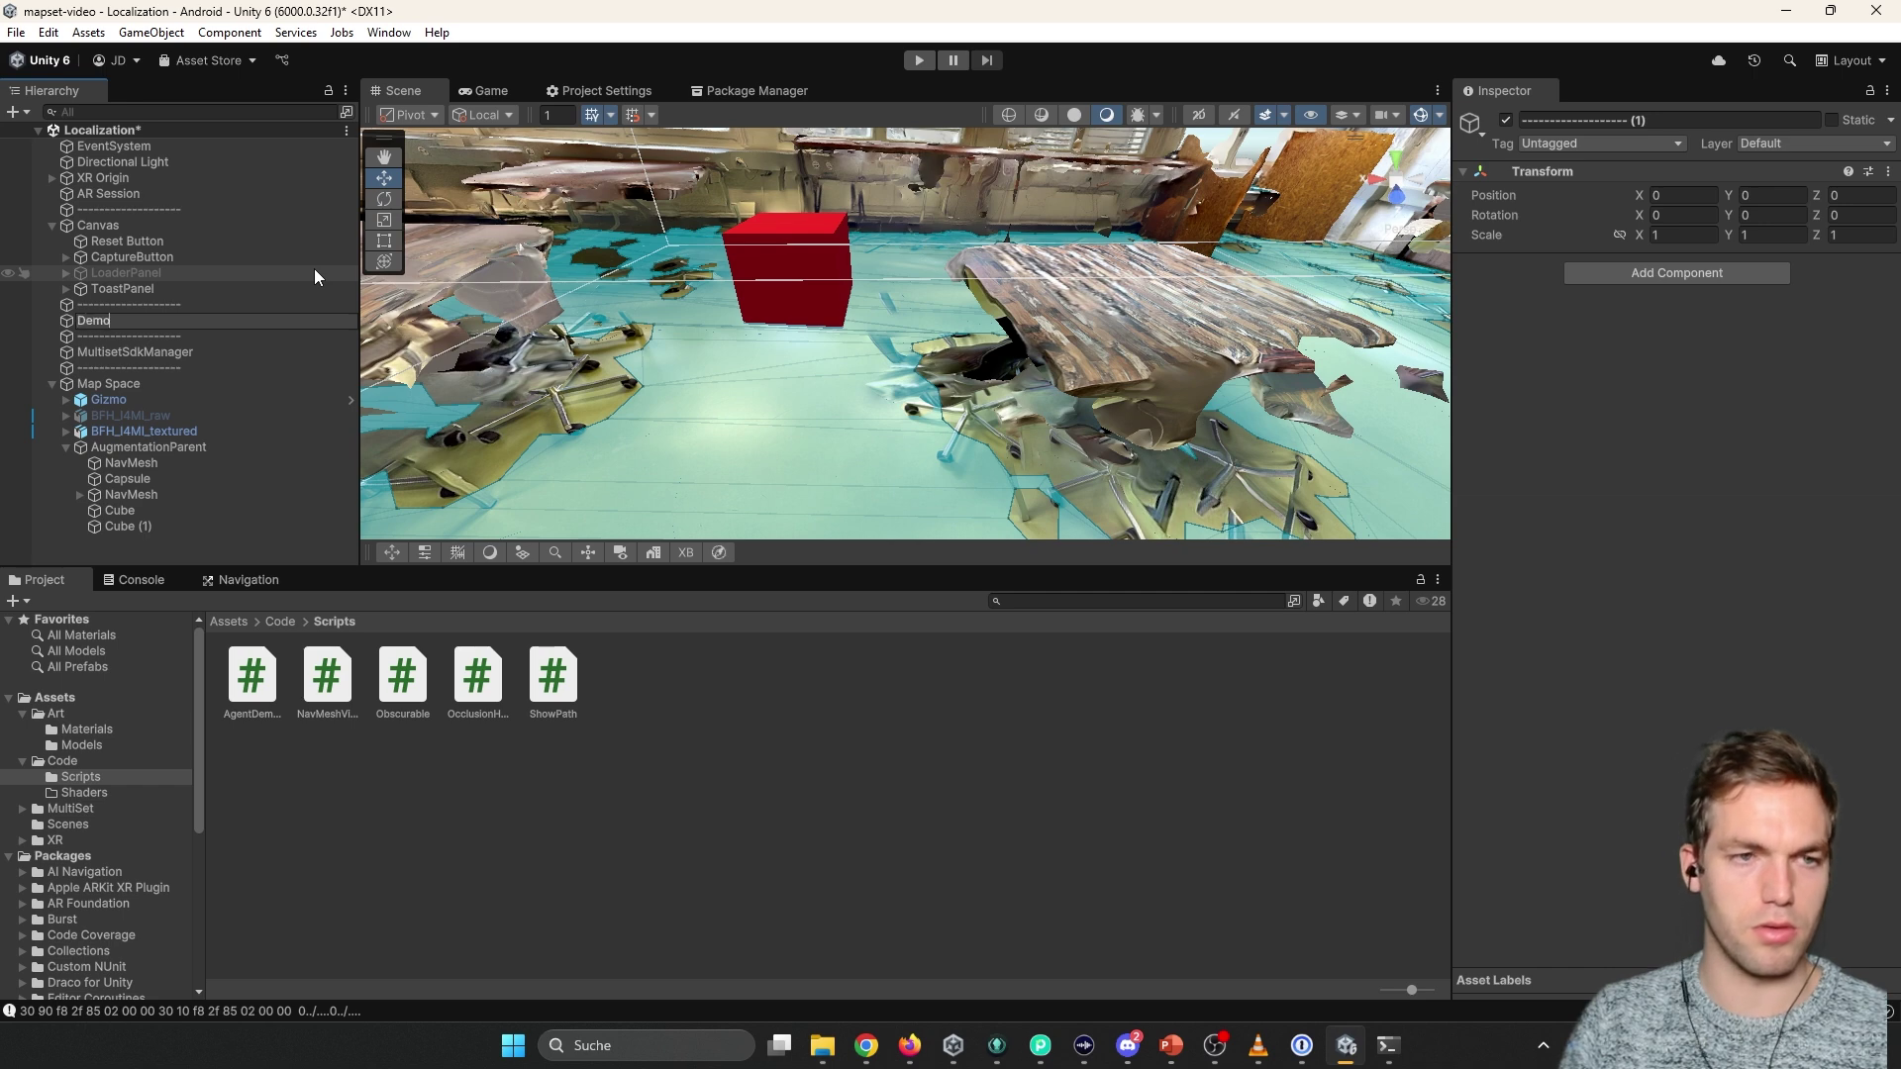
text(Controller)
key(Return)
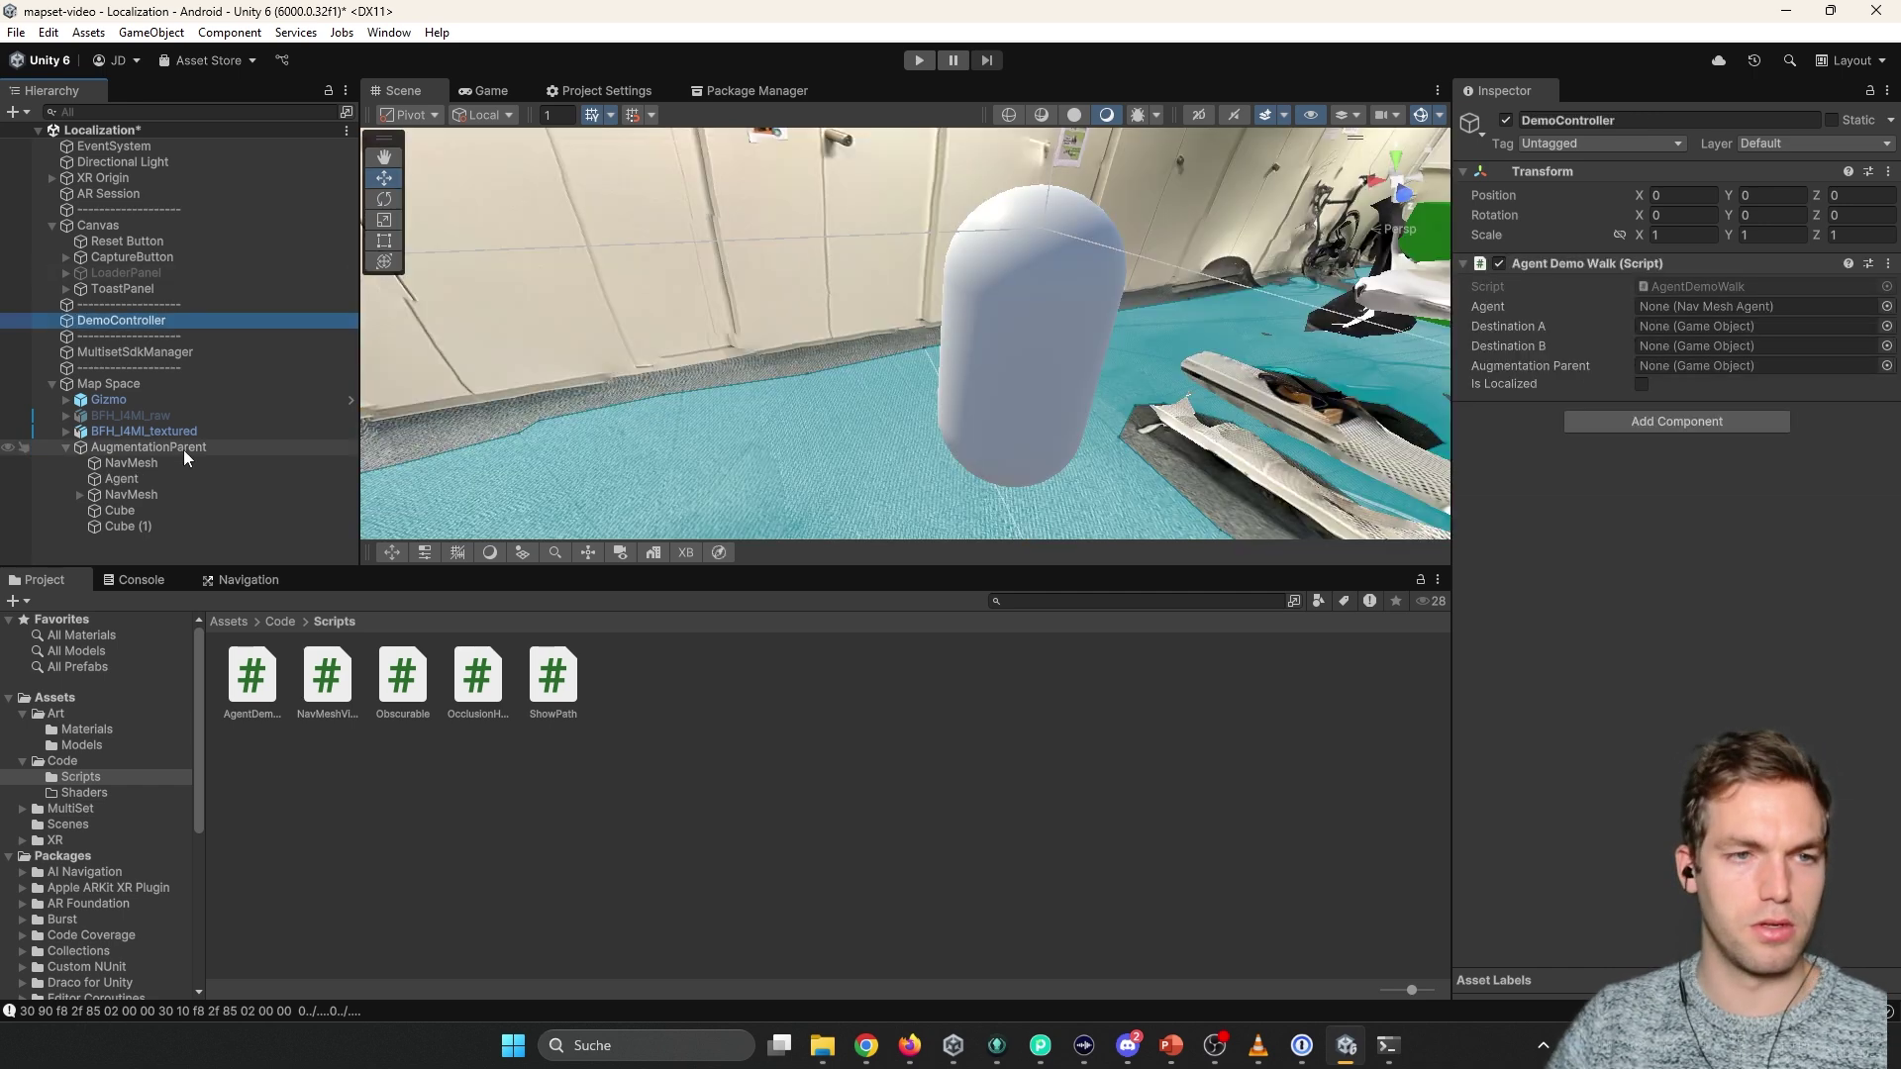
Assign Agent, Cube as Destination A, Cube (1) as Destination B, and AugmentationParent.
drag(122, 478, 1672, 311)
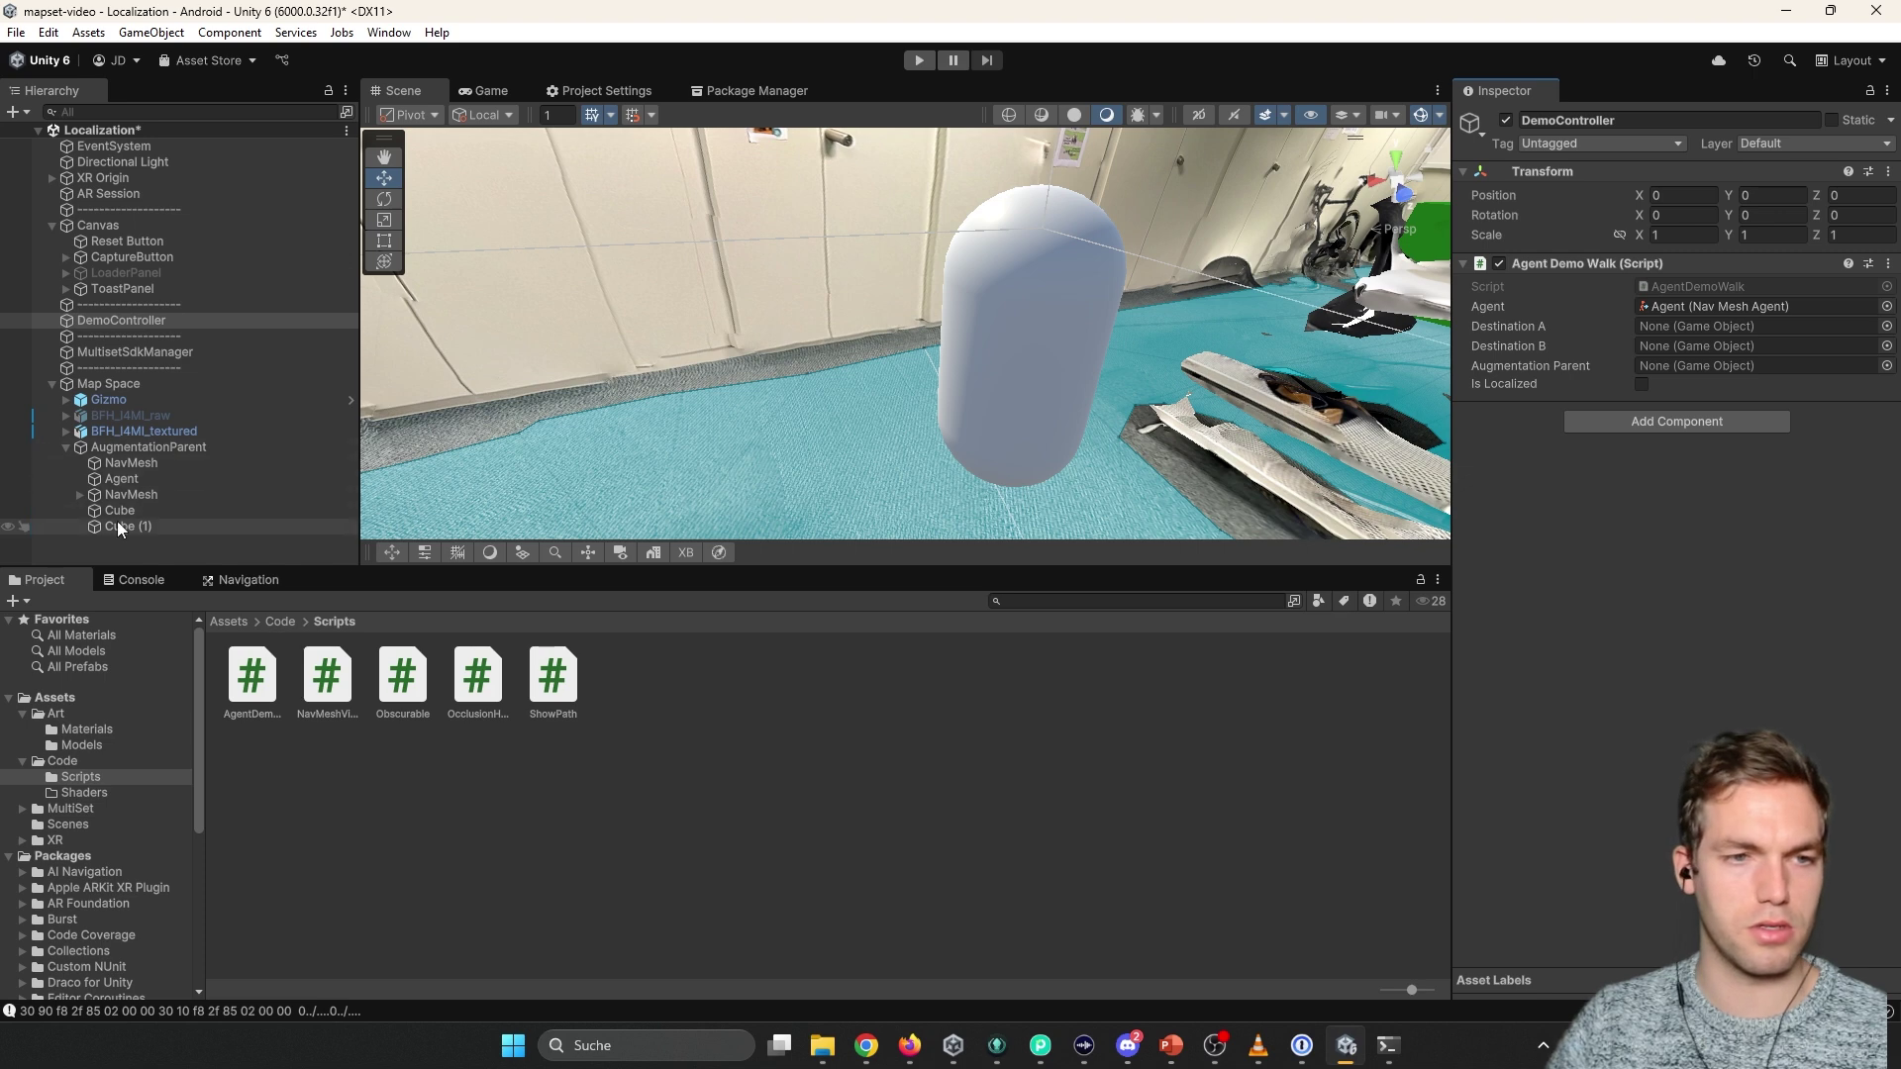
drag(119, 509, 1697, 327)
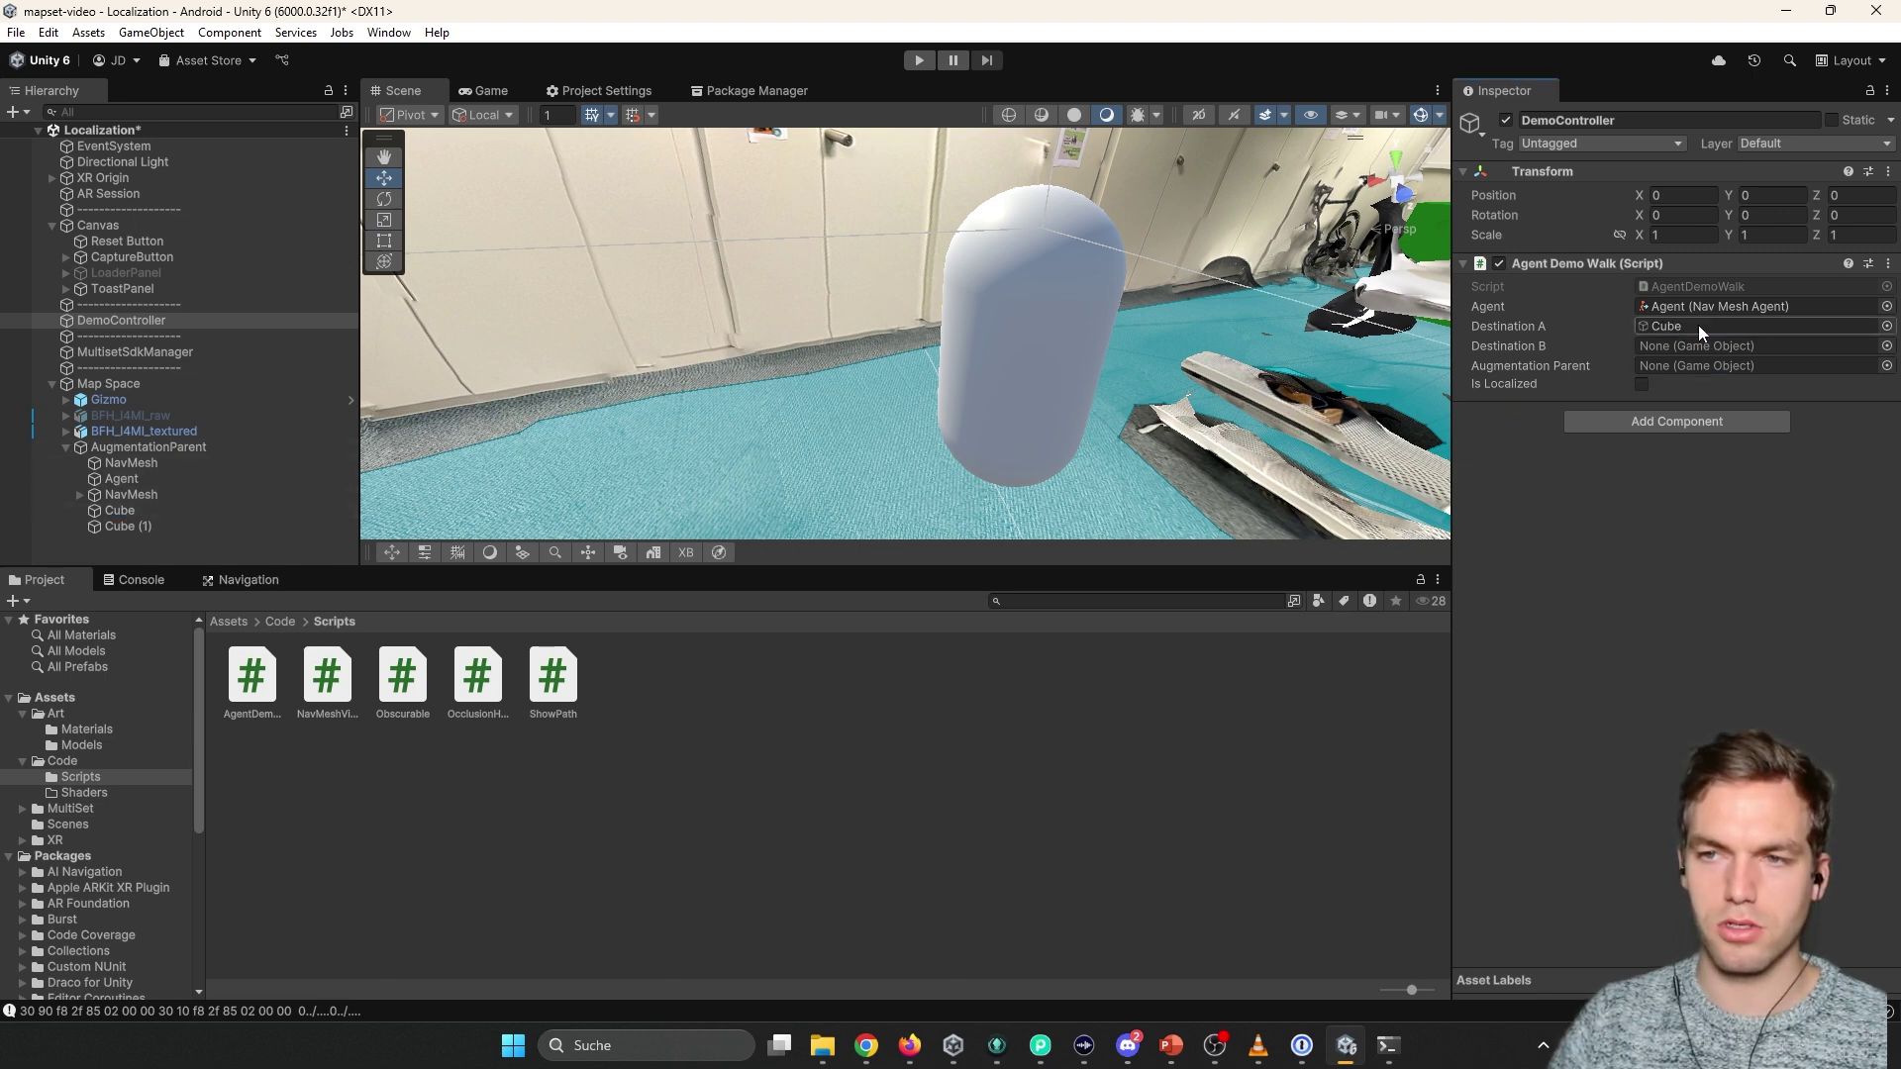
drag(128, 526, 1697, 347)
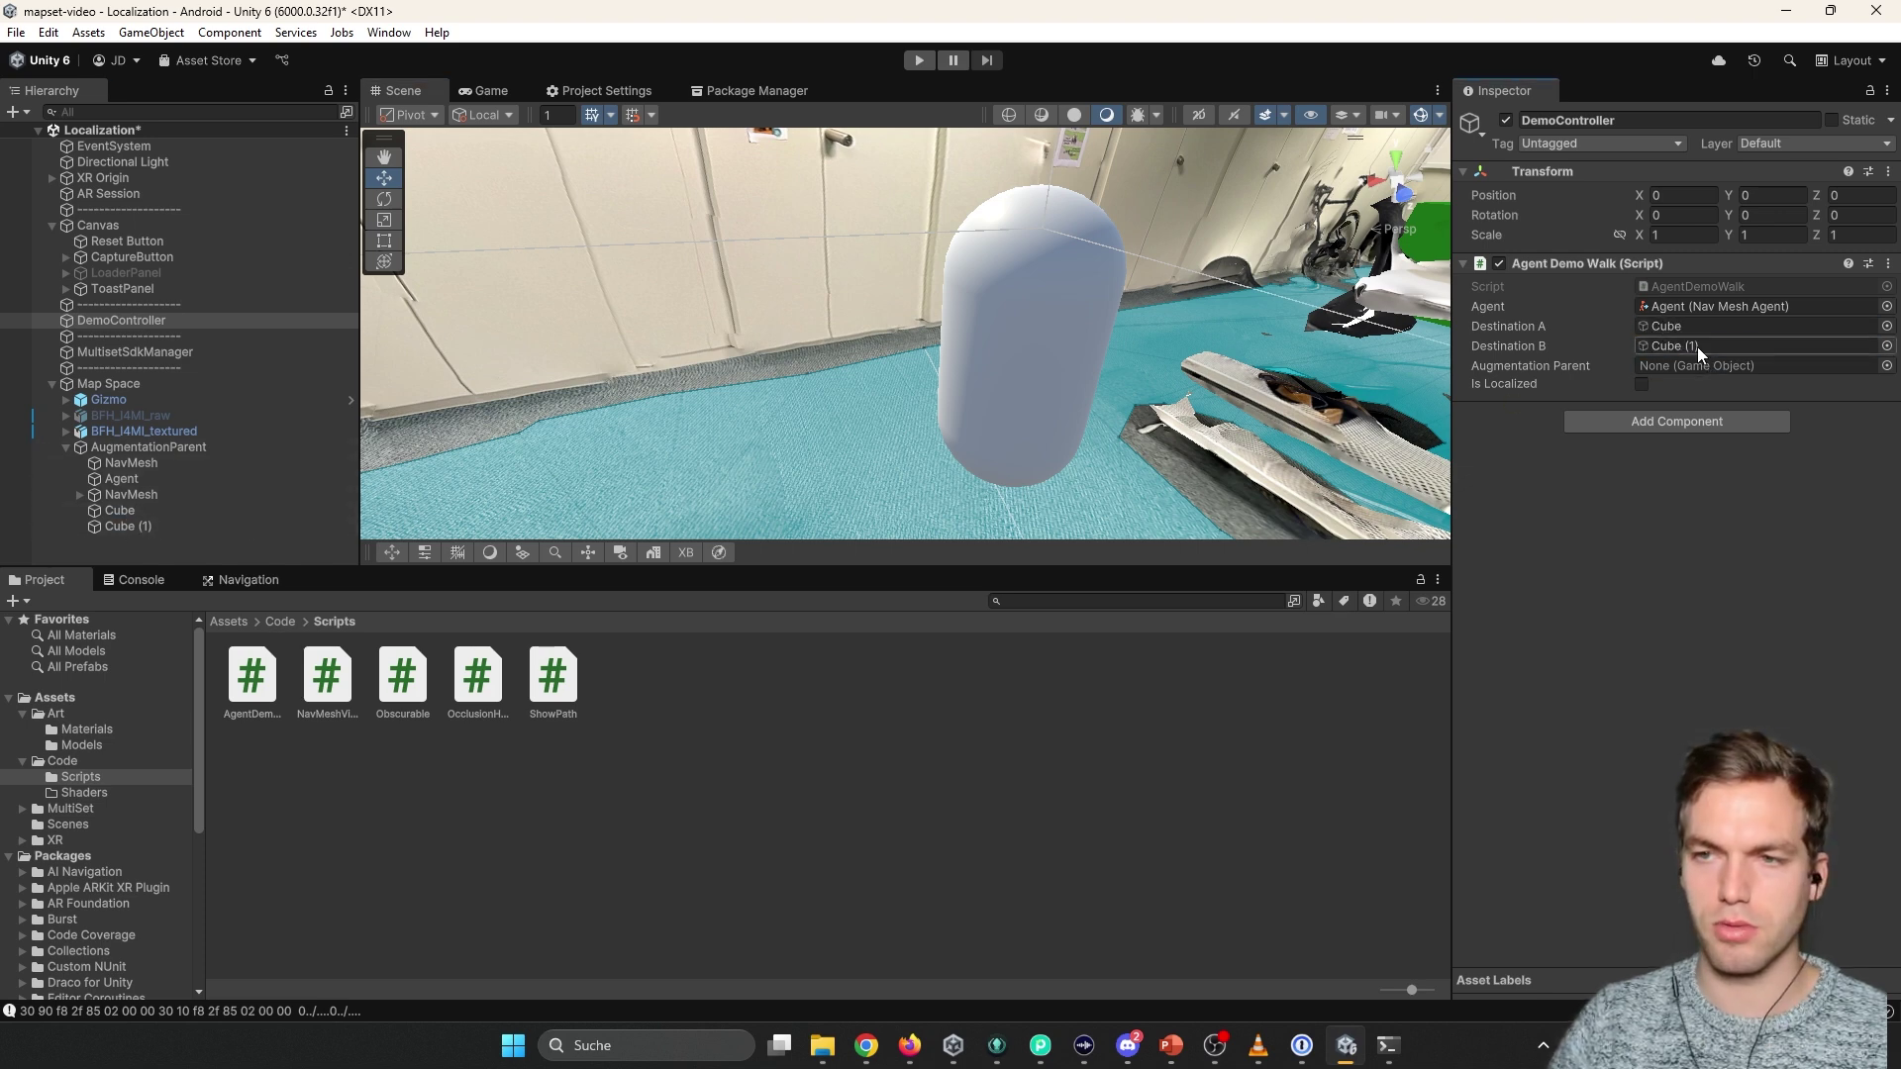
drag(164, 442, 1738, 364)
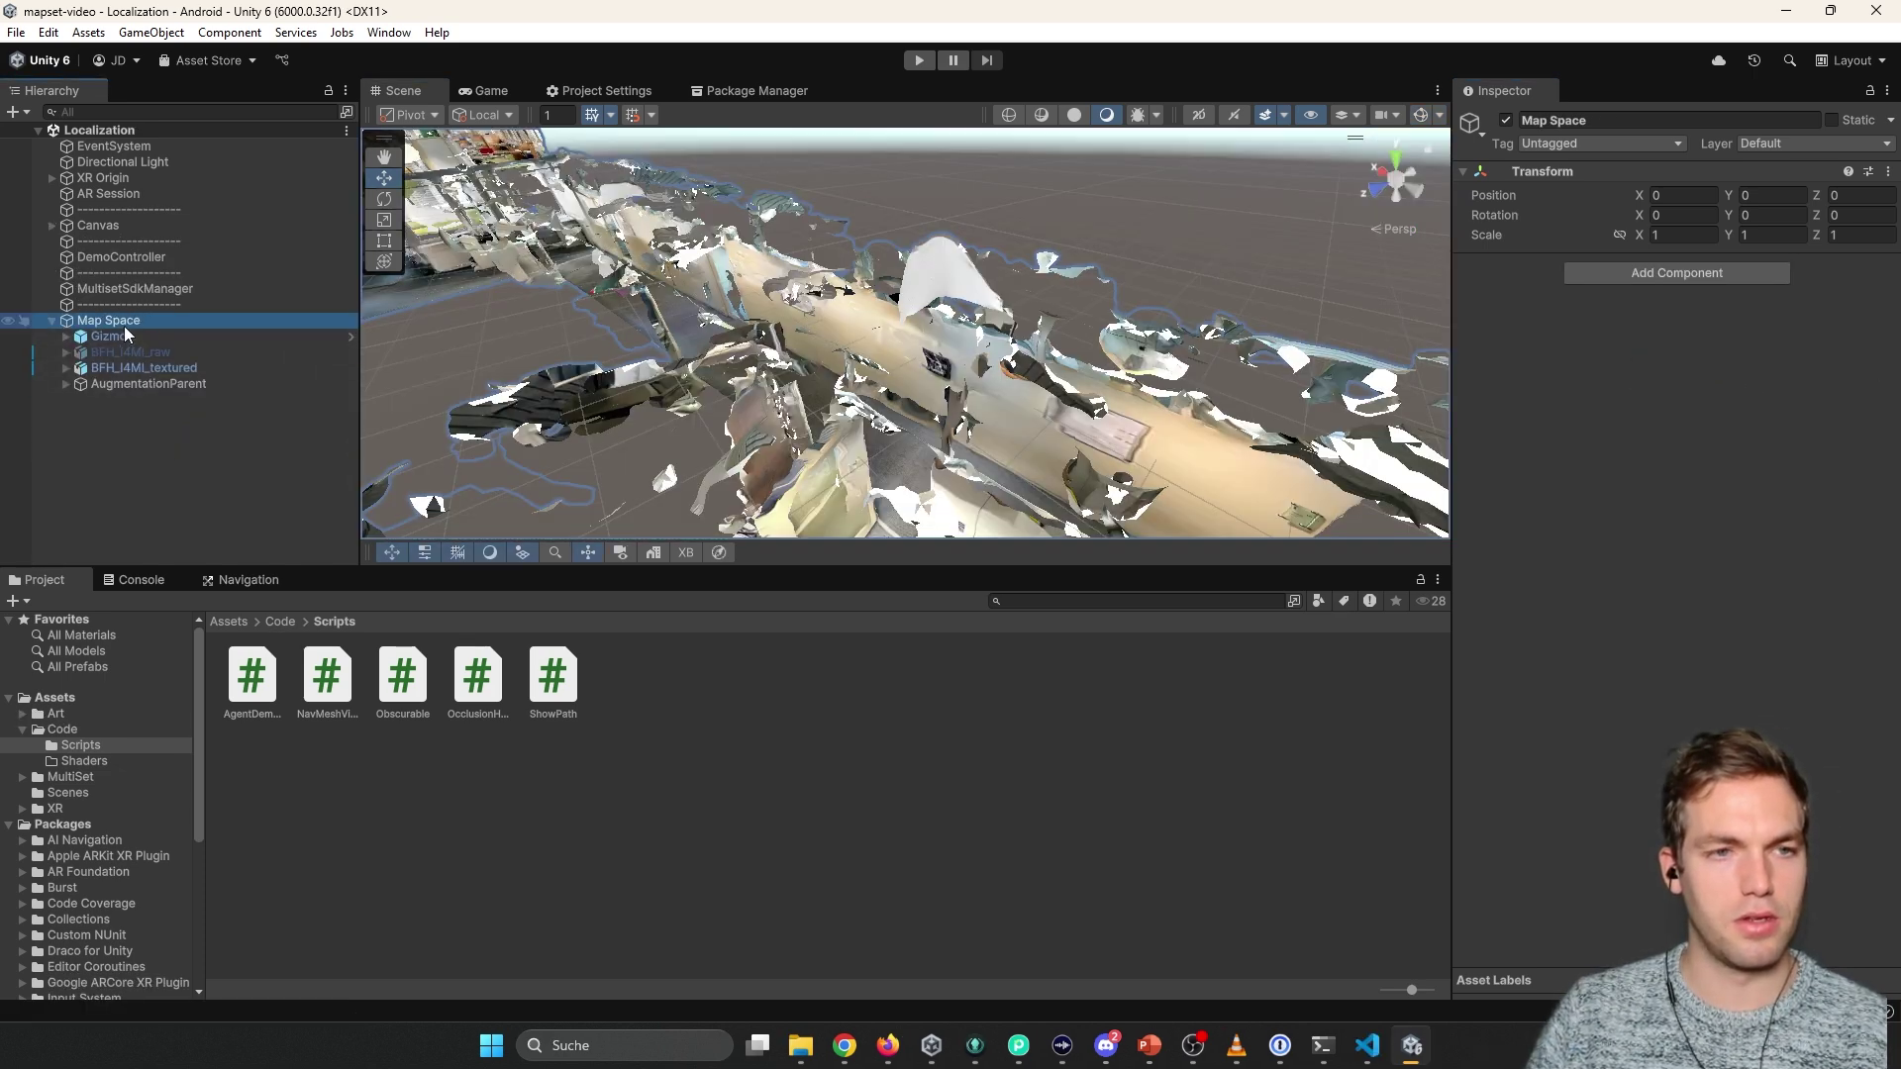
Create an empty object named Path under Map Space.
click(65, 384)
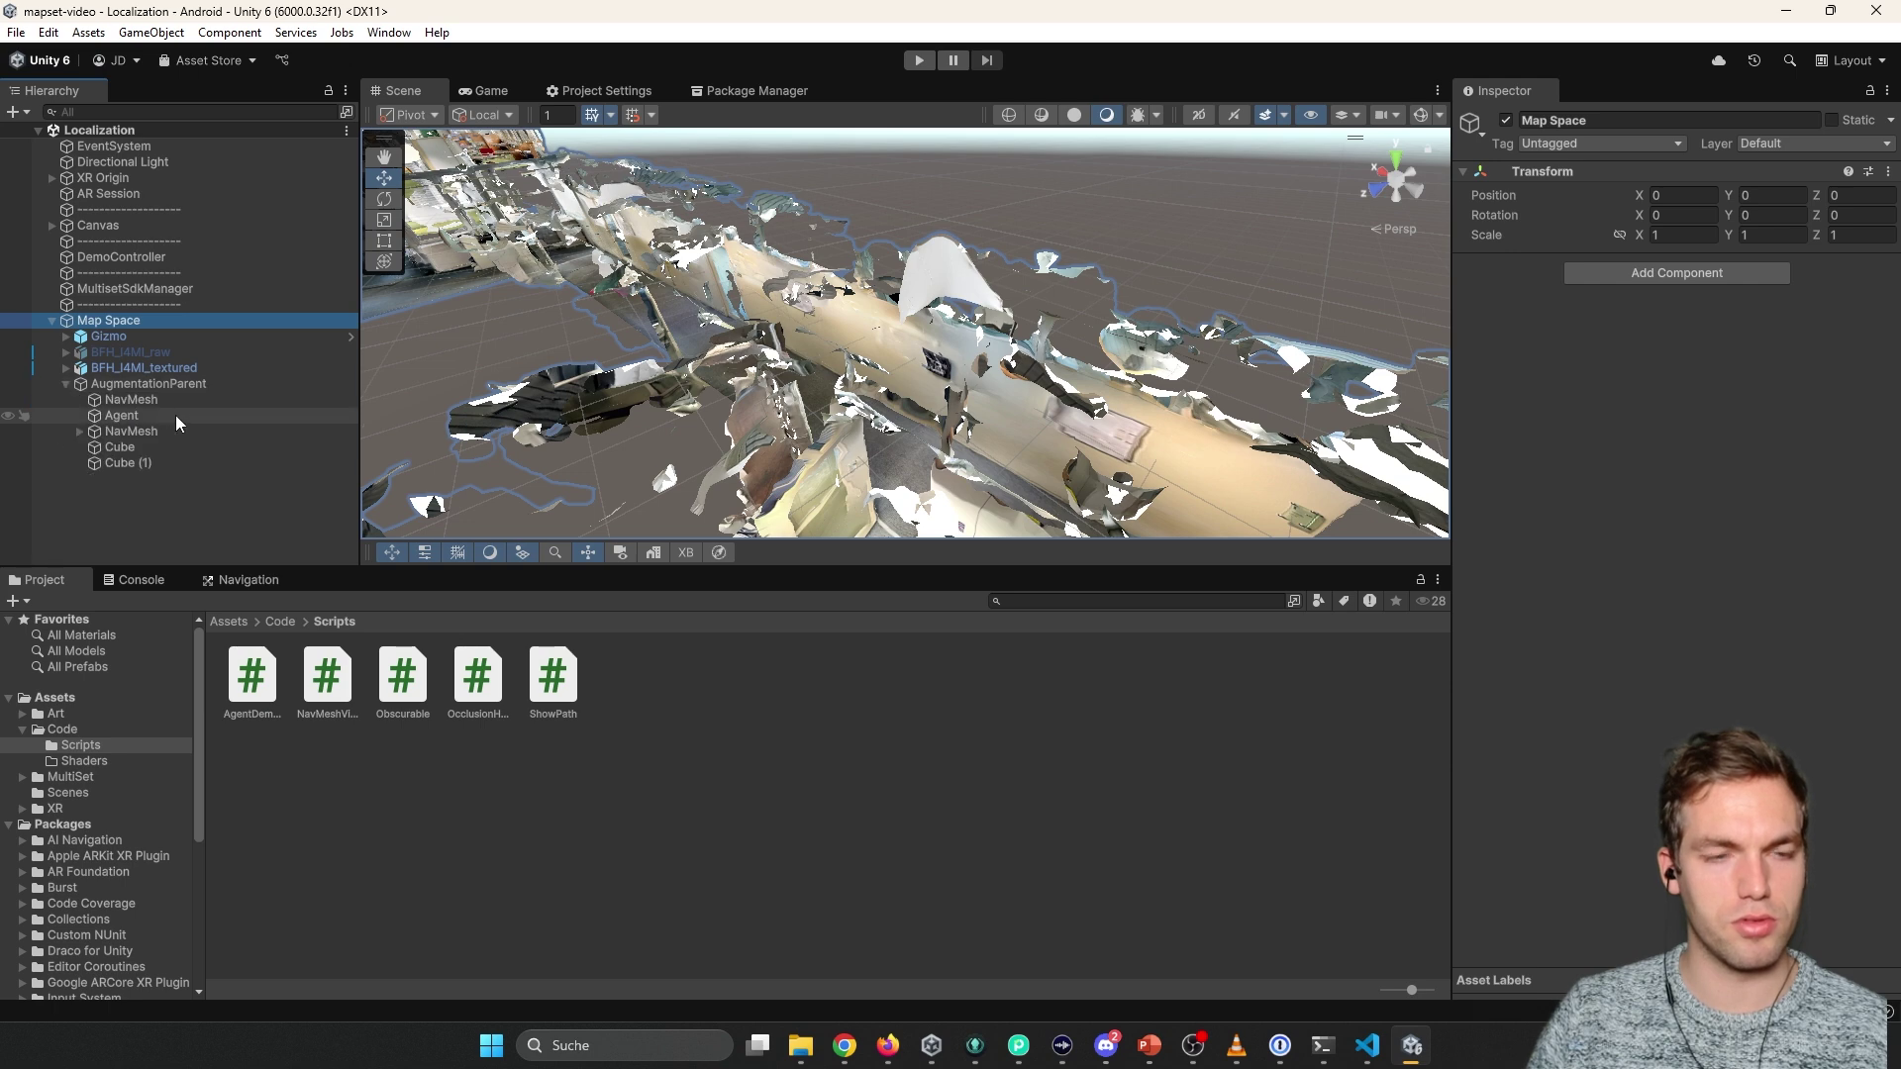
click(192, 385)
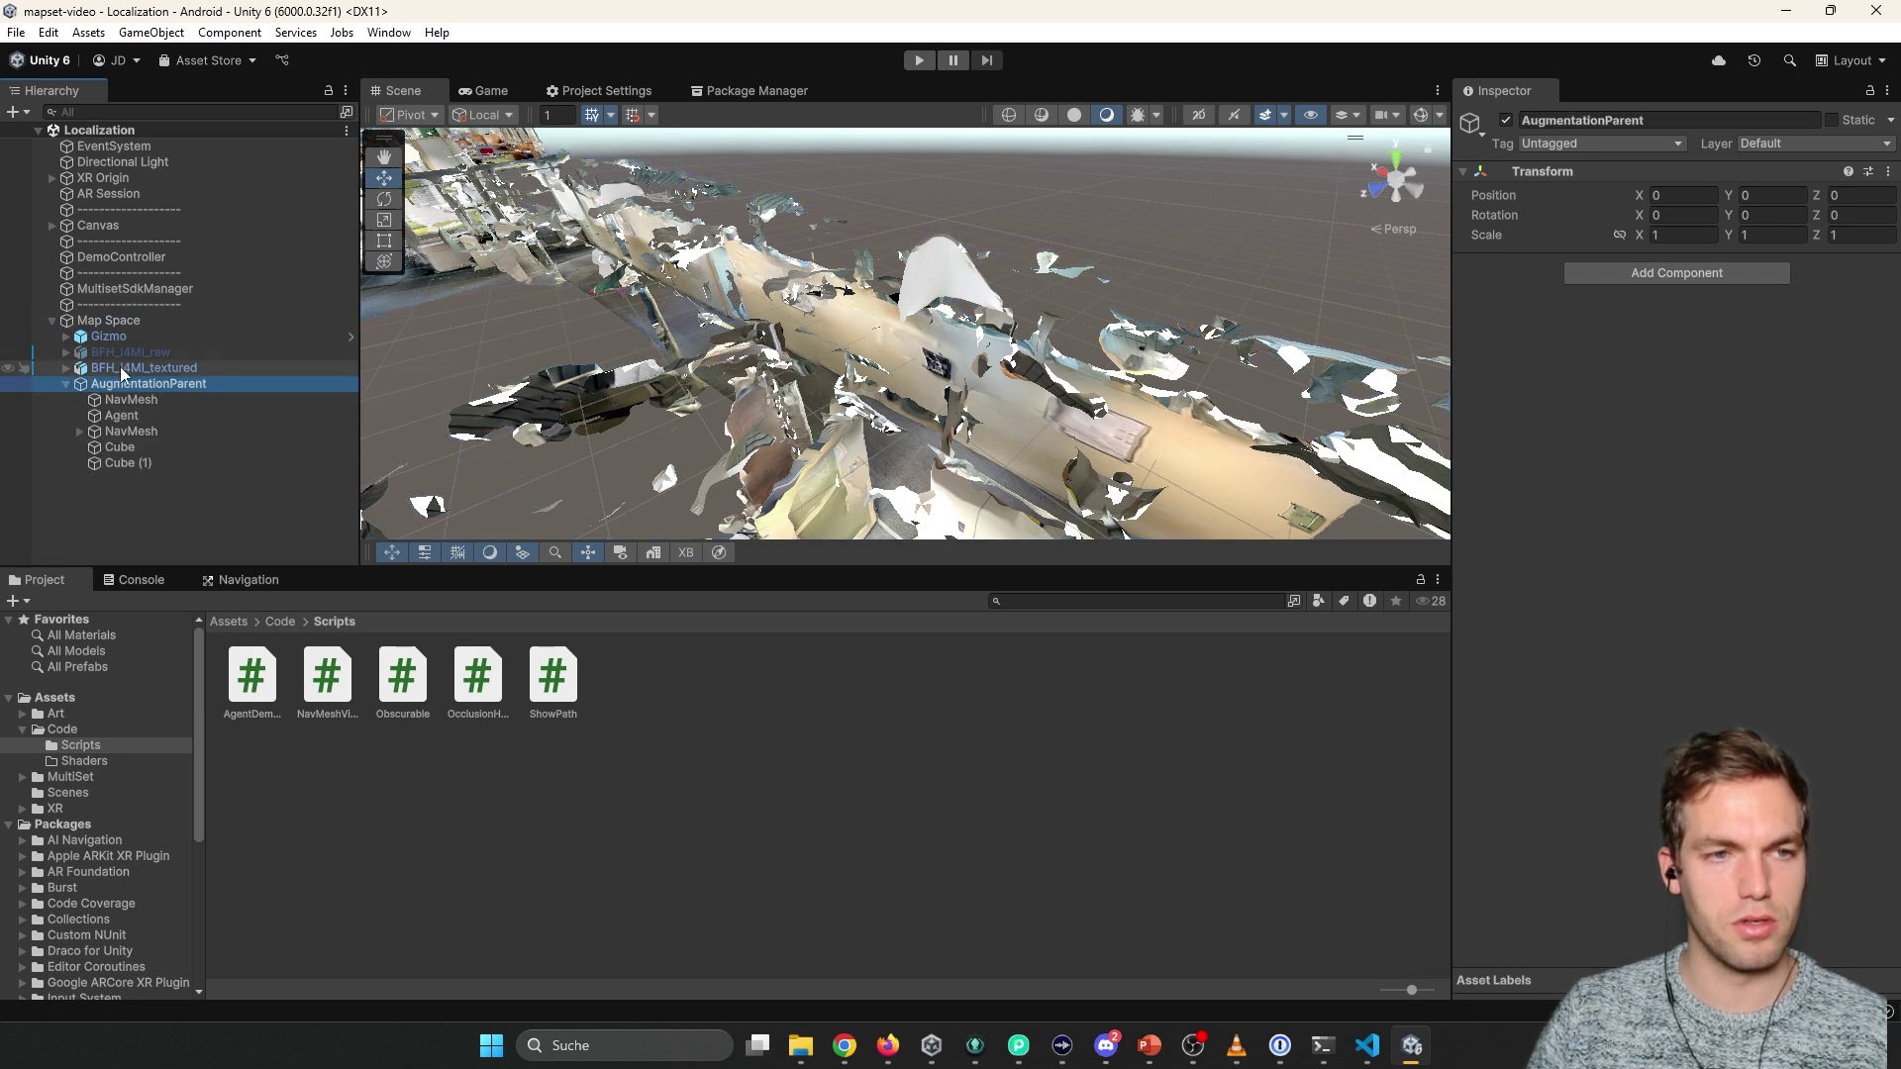
right_click(111, 320)
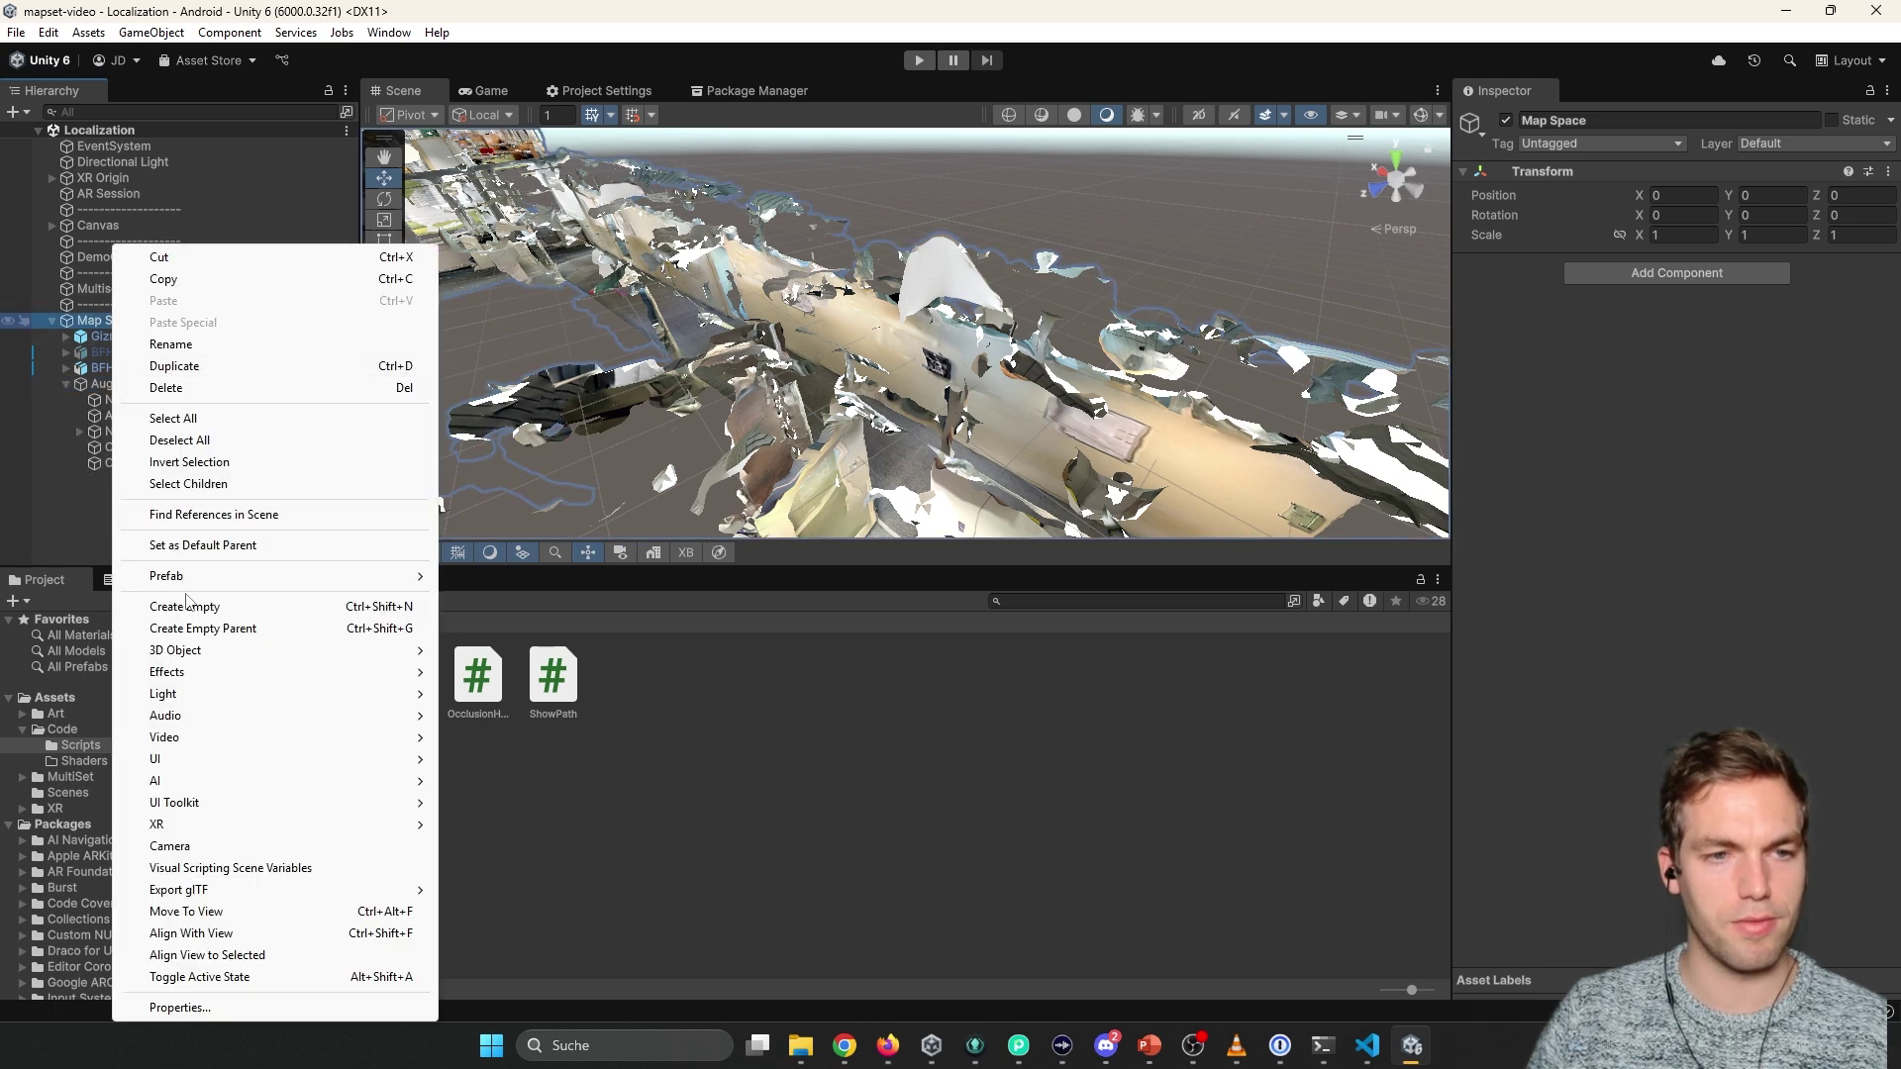
click(198, 606)
text(P)
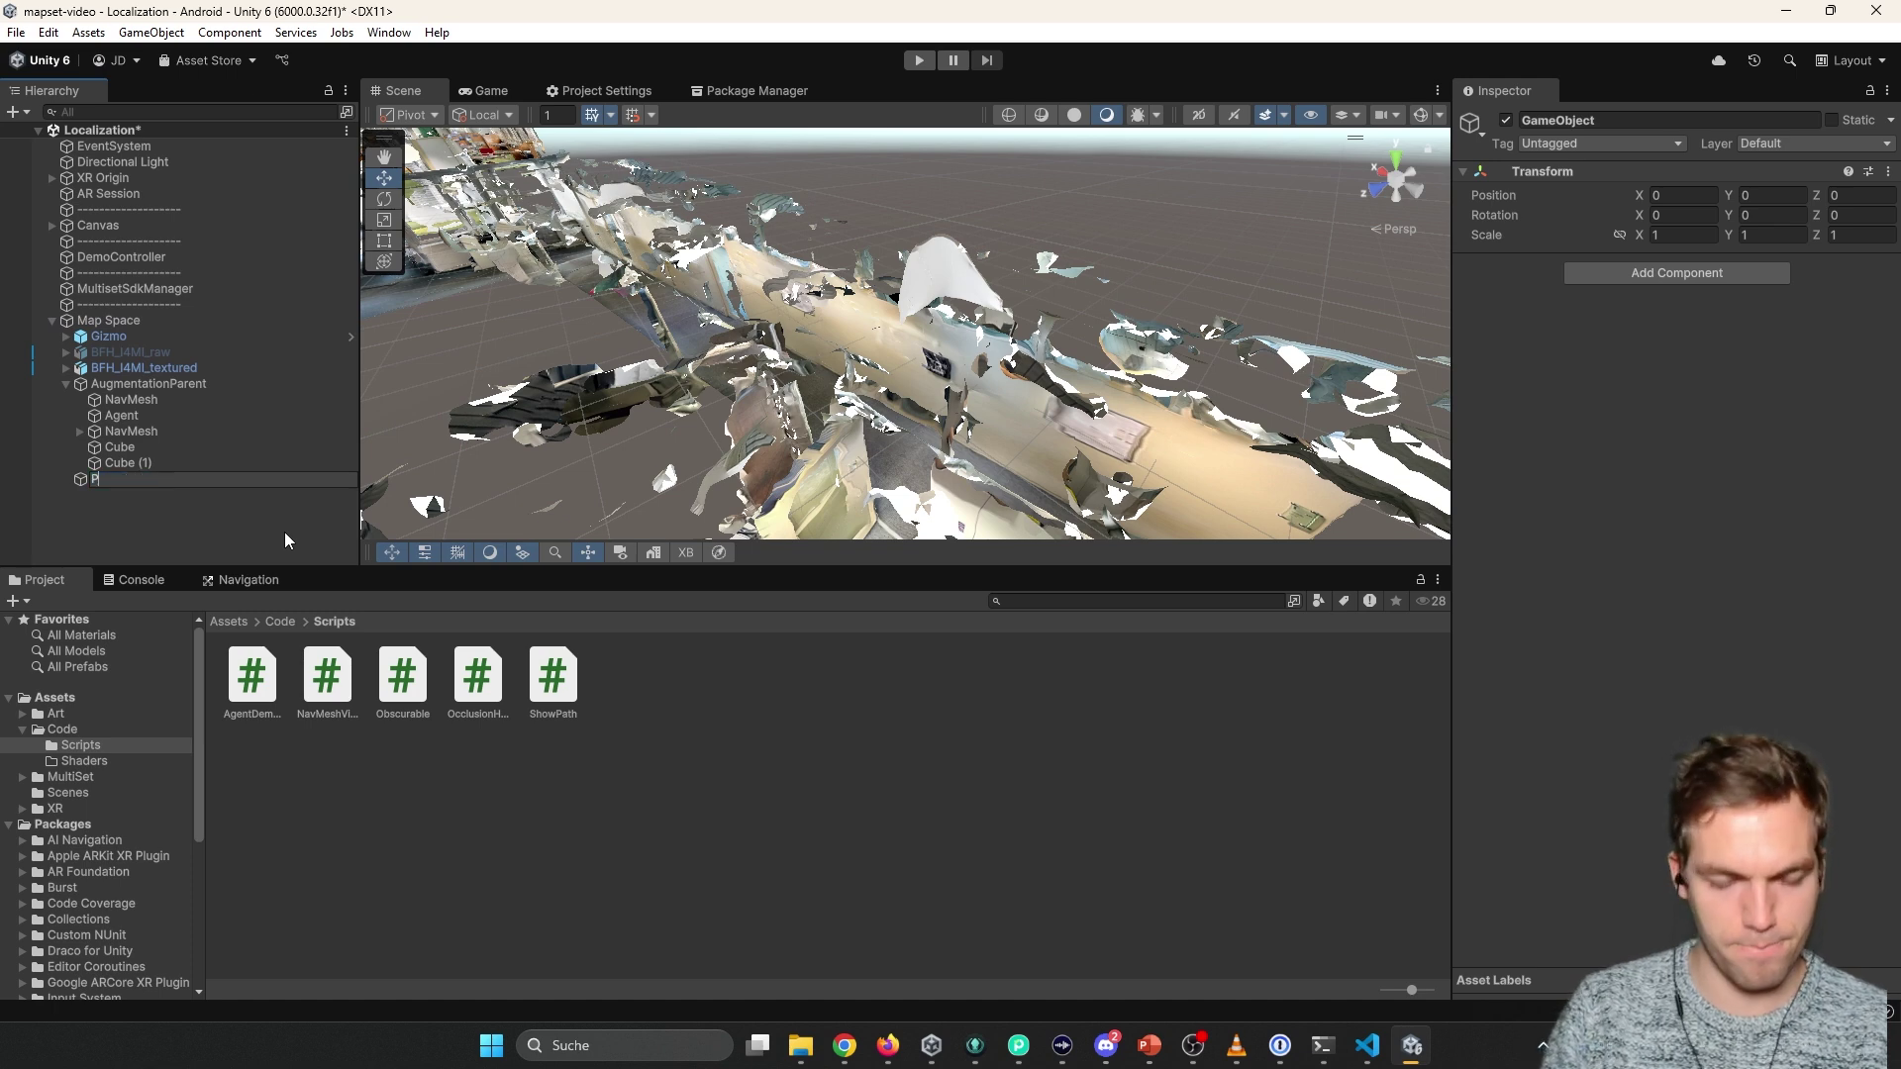
text(ath)
key(Return)
Add a Line Renderer to Path and set its width key to 0.5.
click(1676, 272)
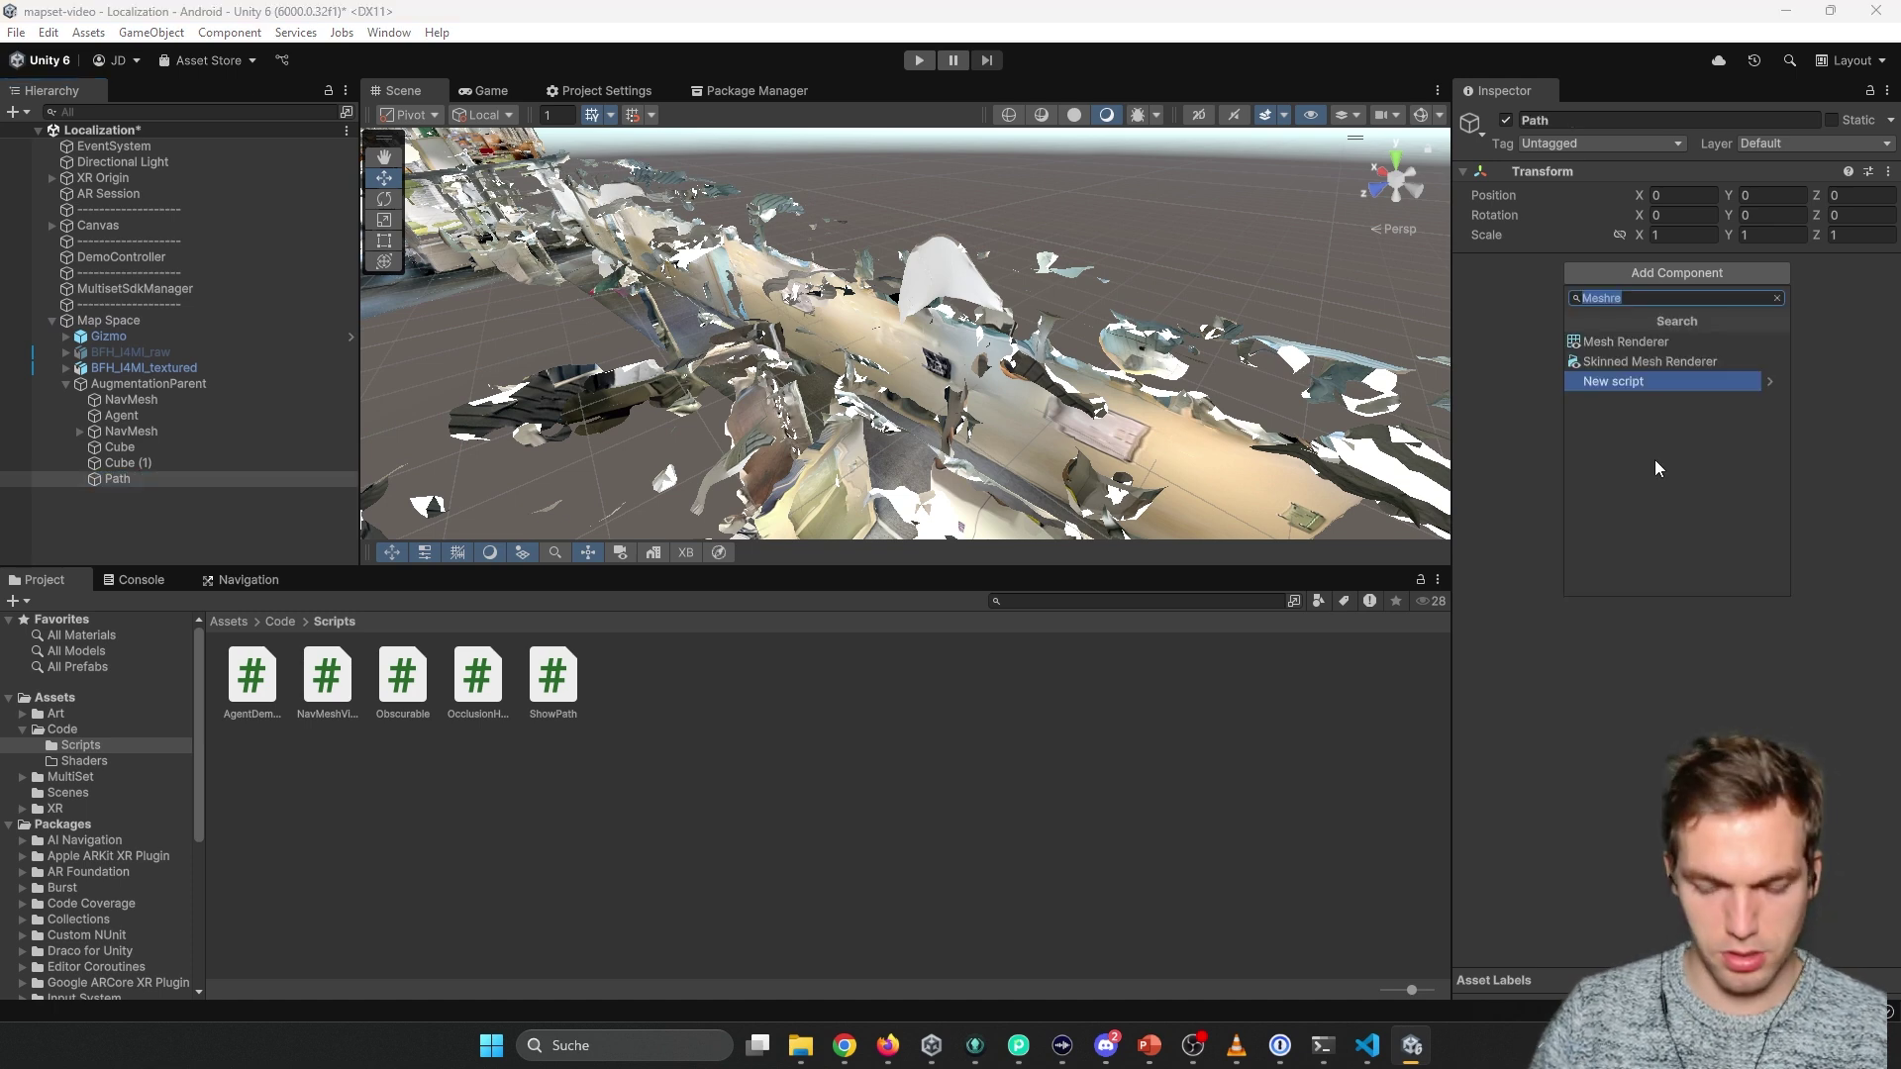
text(Lin)
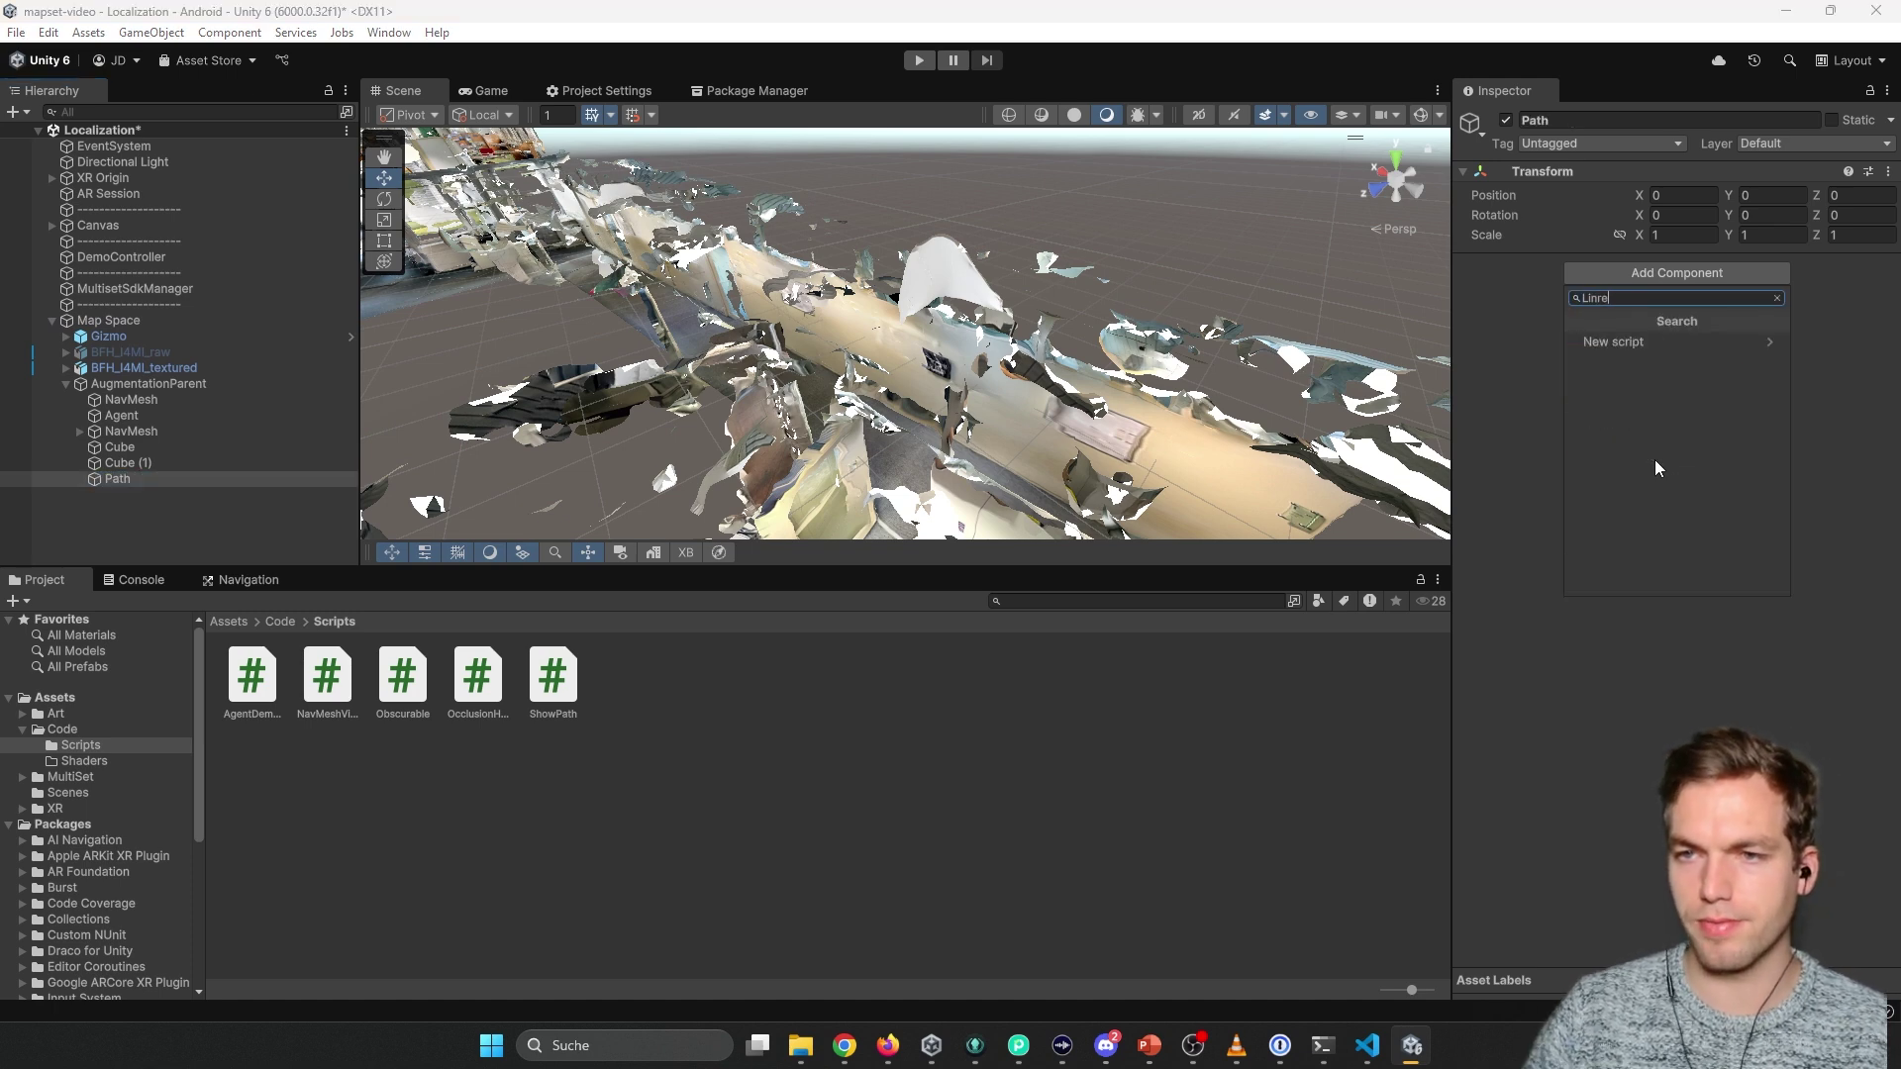
text(e)
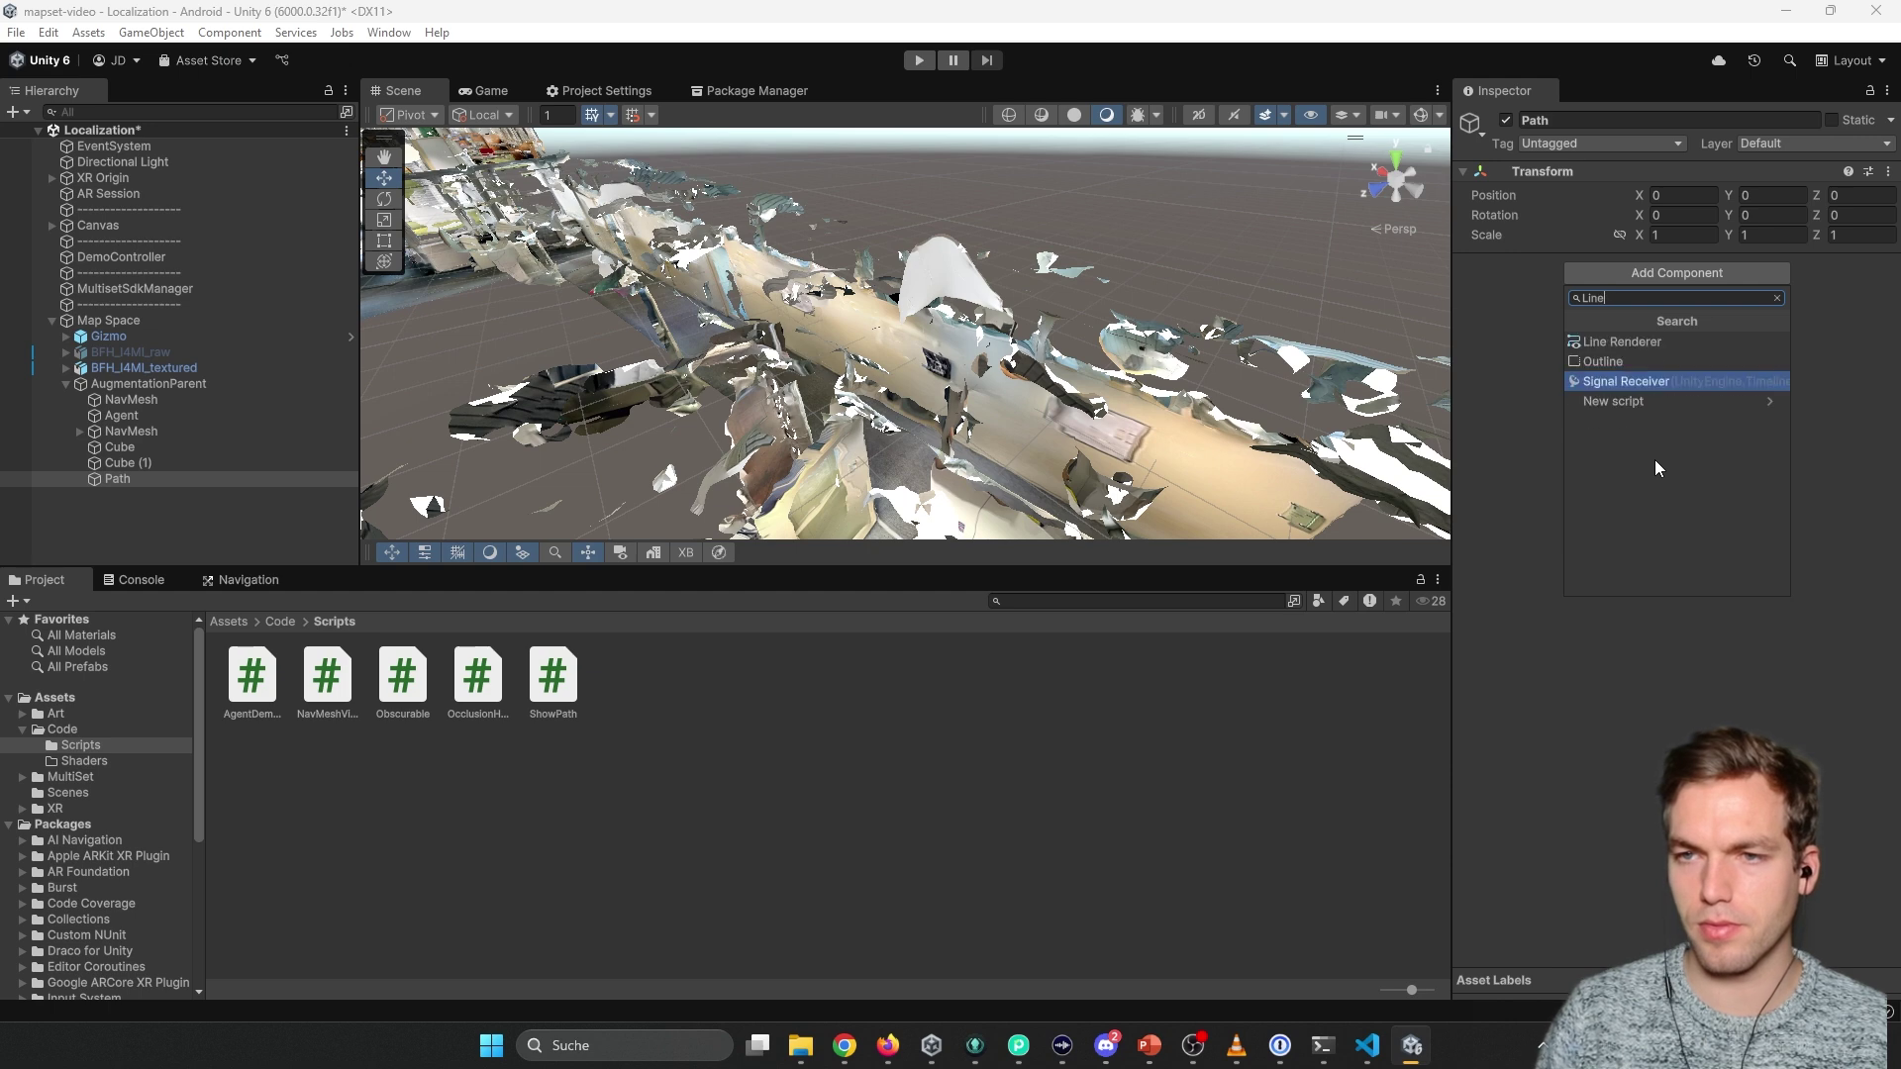
key(Up)
key(Up)
key(Return)
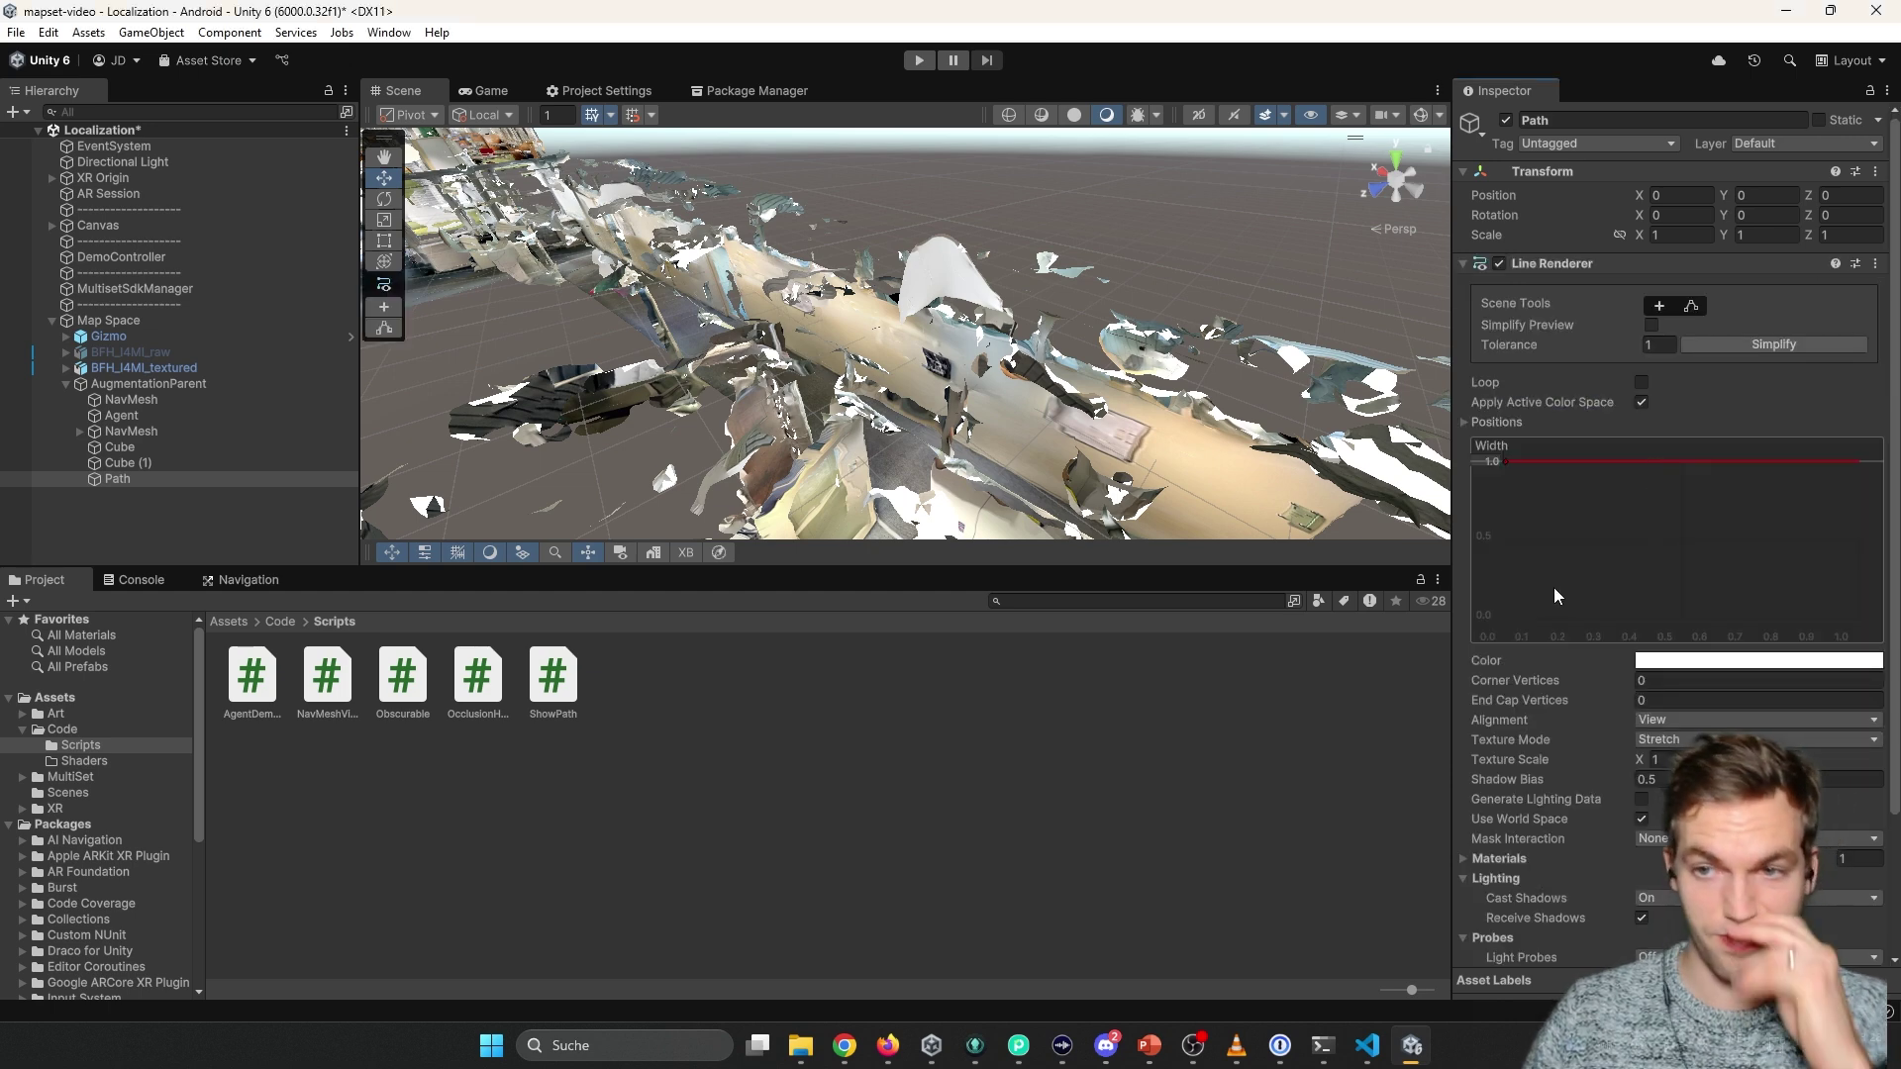
drag(1506, 461, 1506, 538)
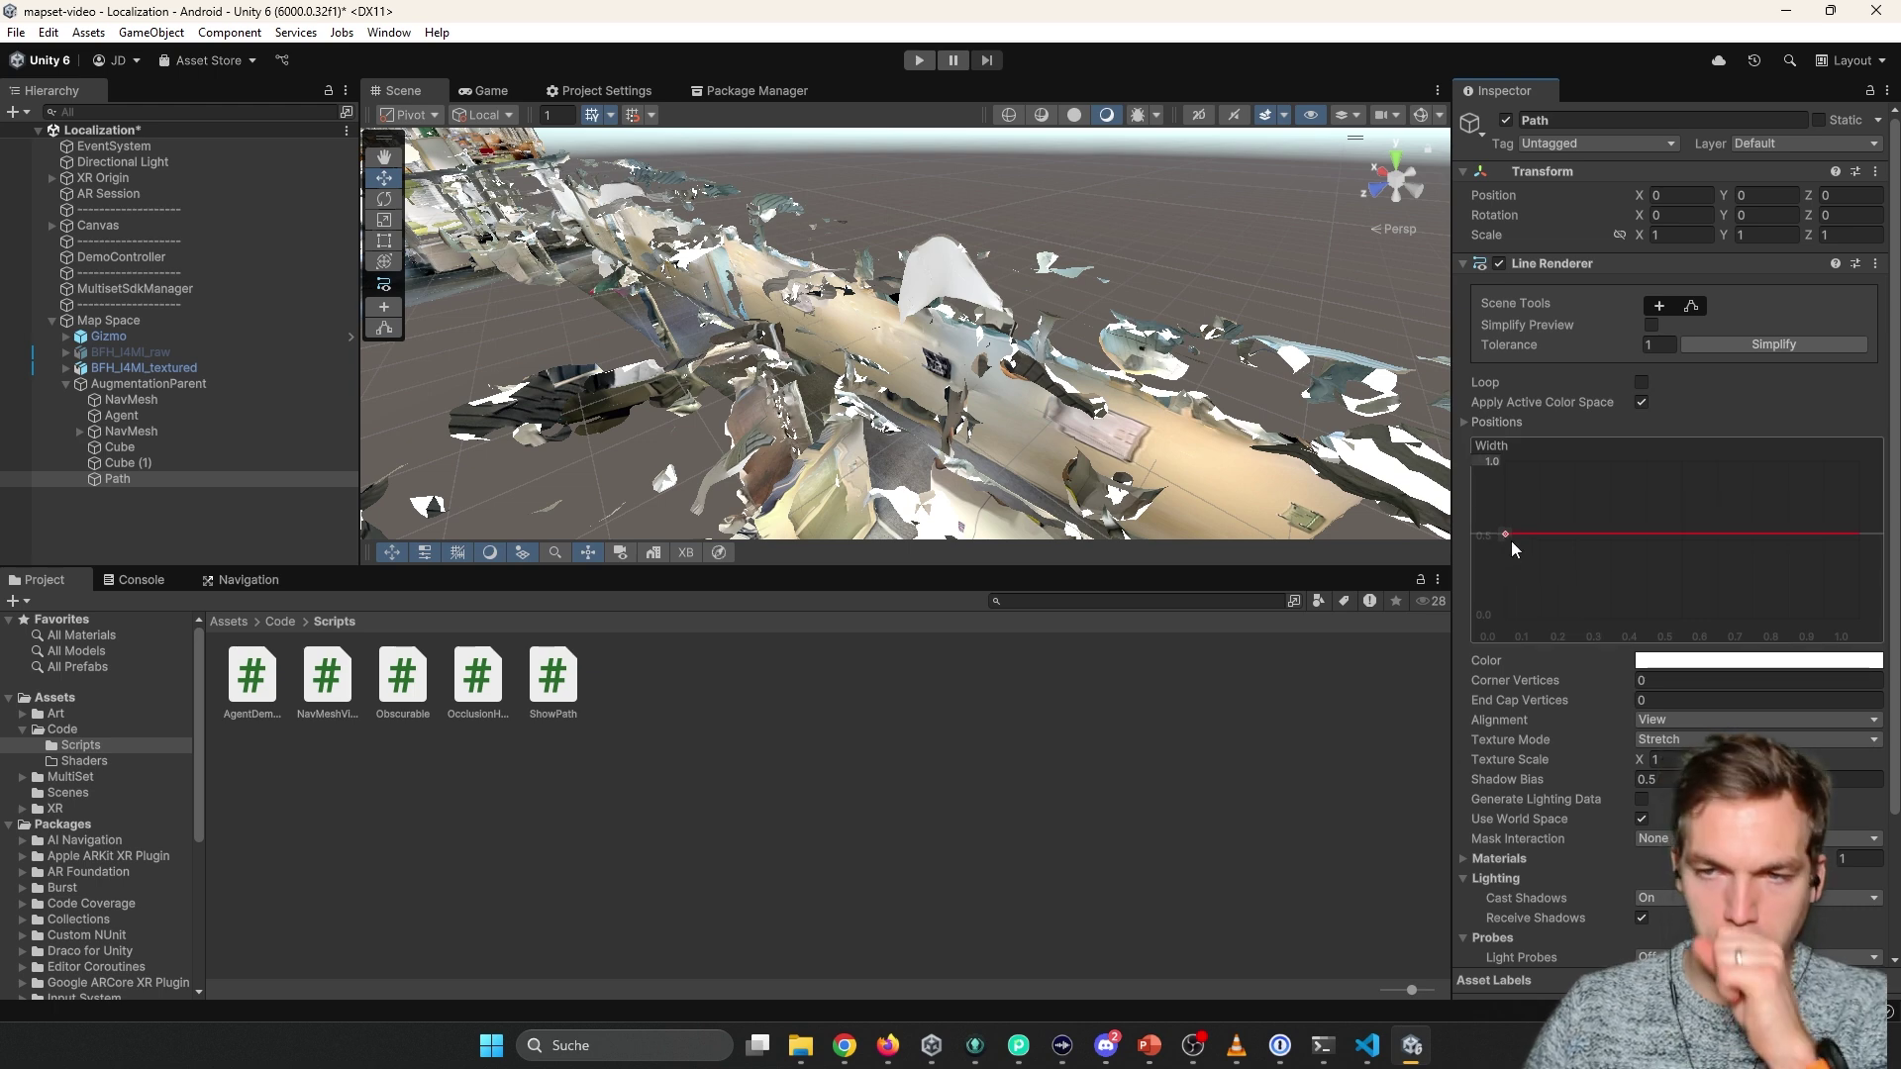
right_click(1506, 535)
click(1563, 570)
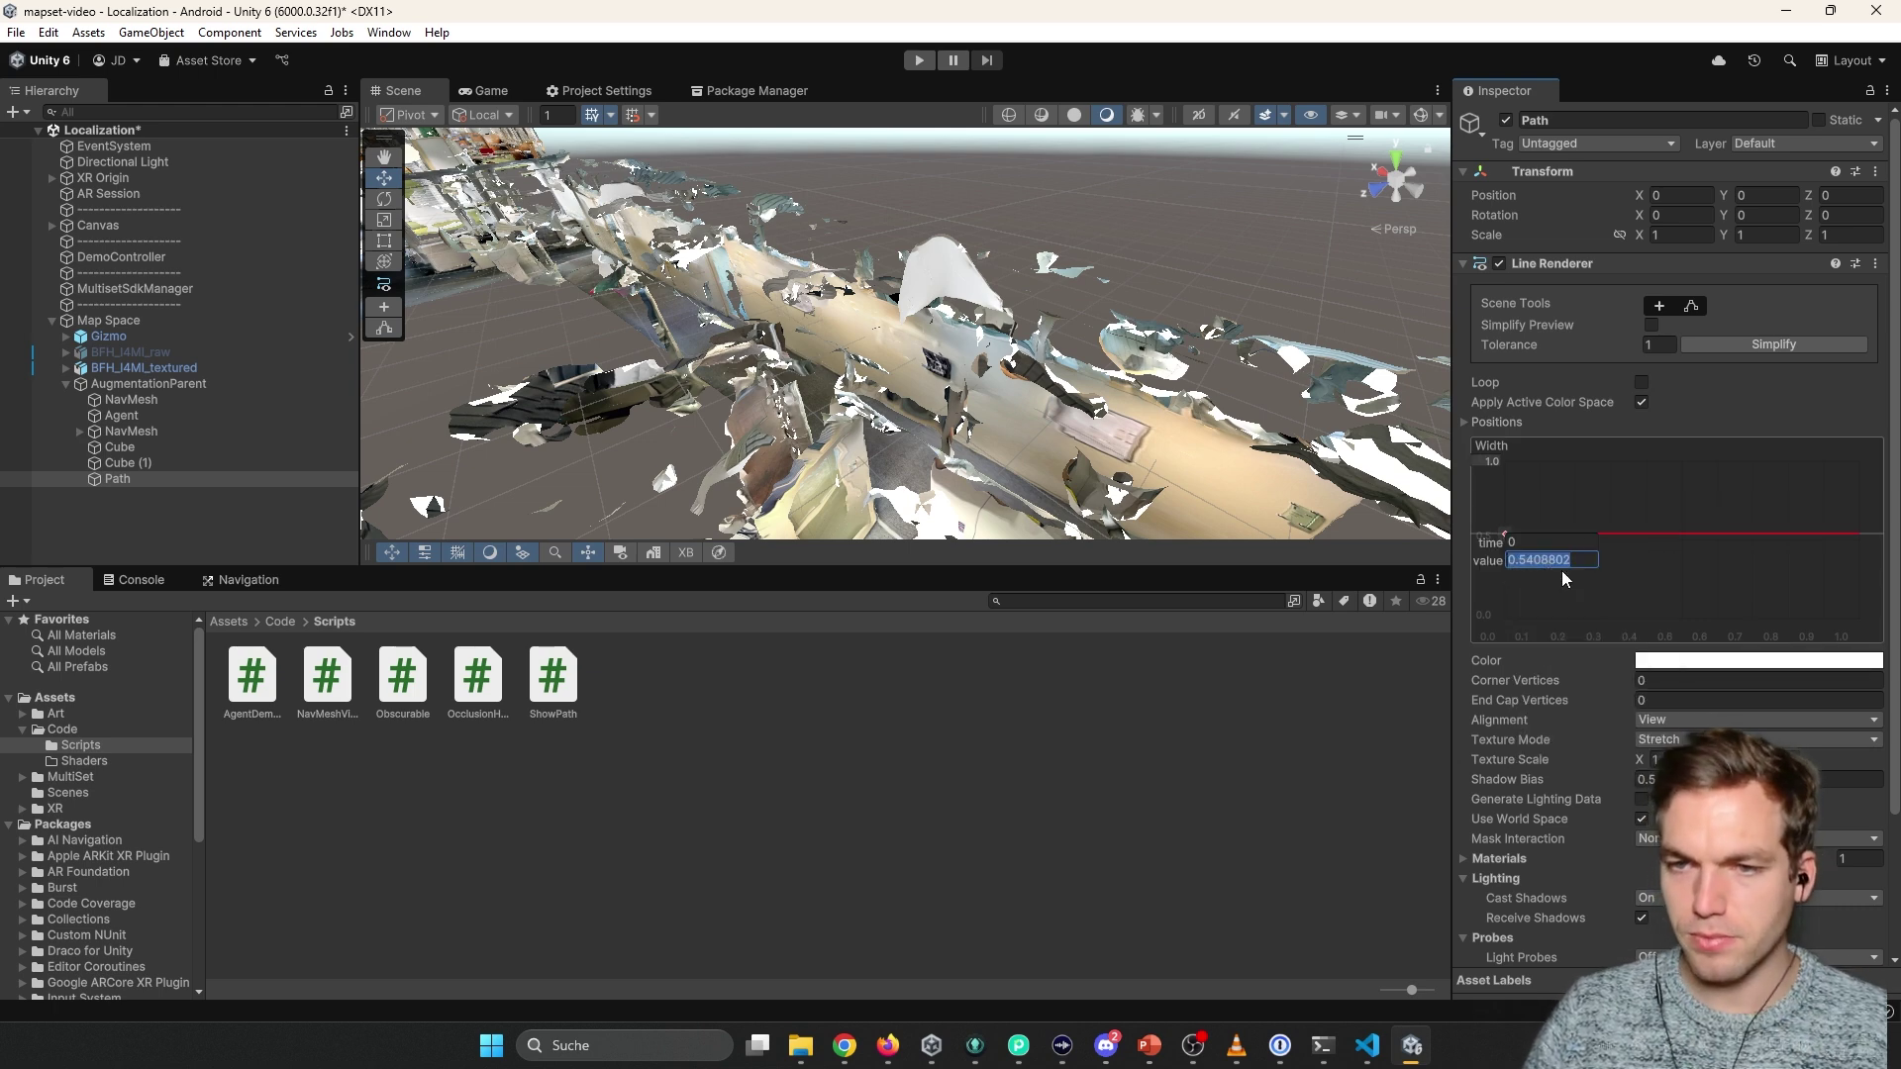
text(0.5)
key(Return)
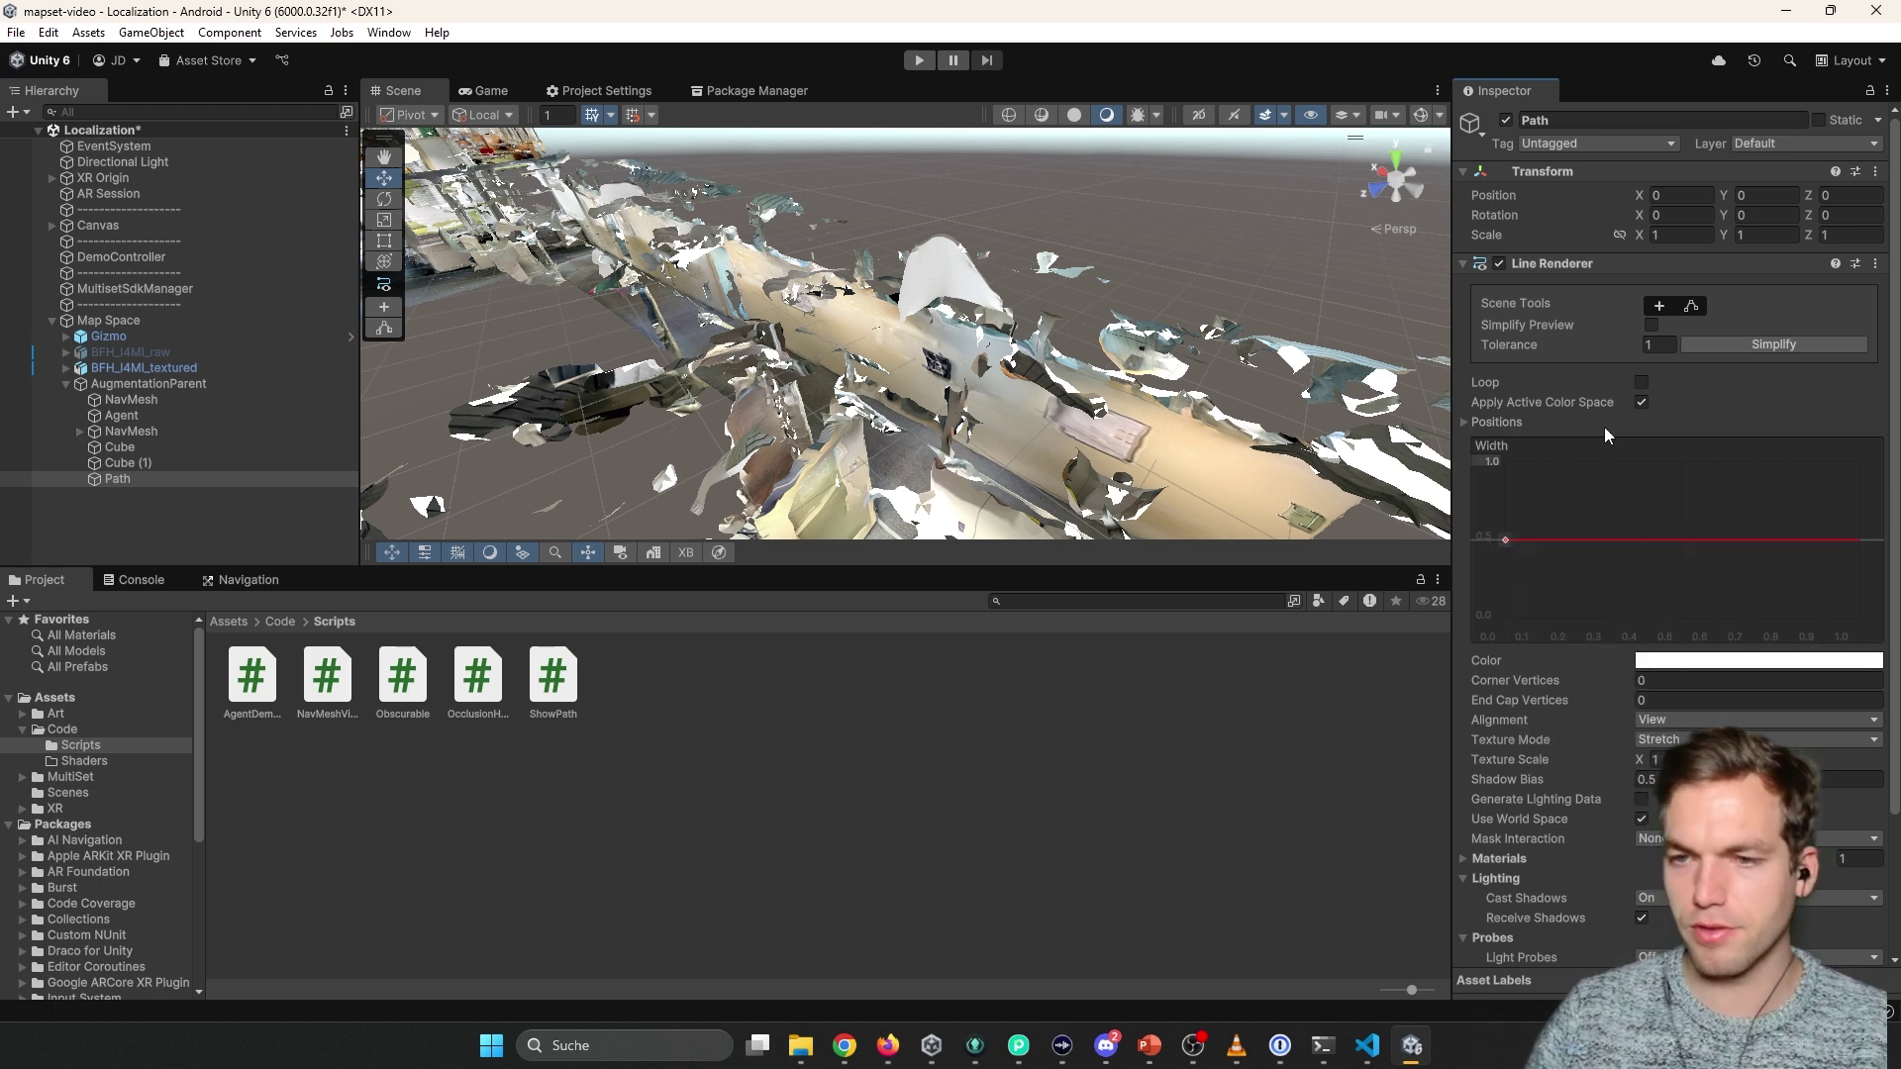
Create a new material in Art/Materials and set its colour to purple.
scroll(1574, 683, down, 3)
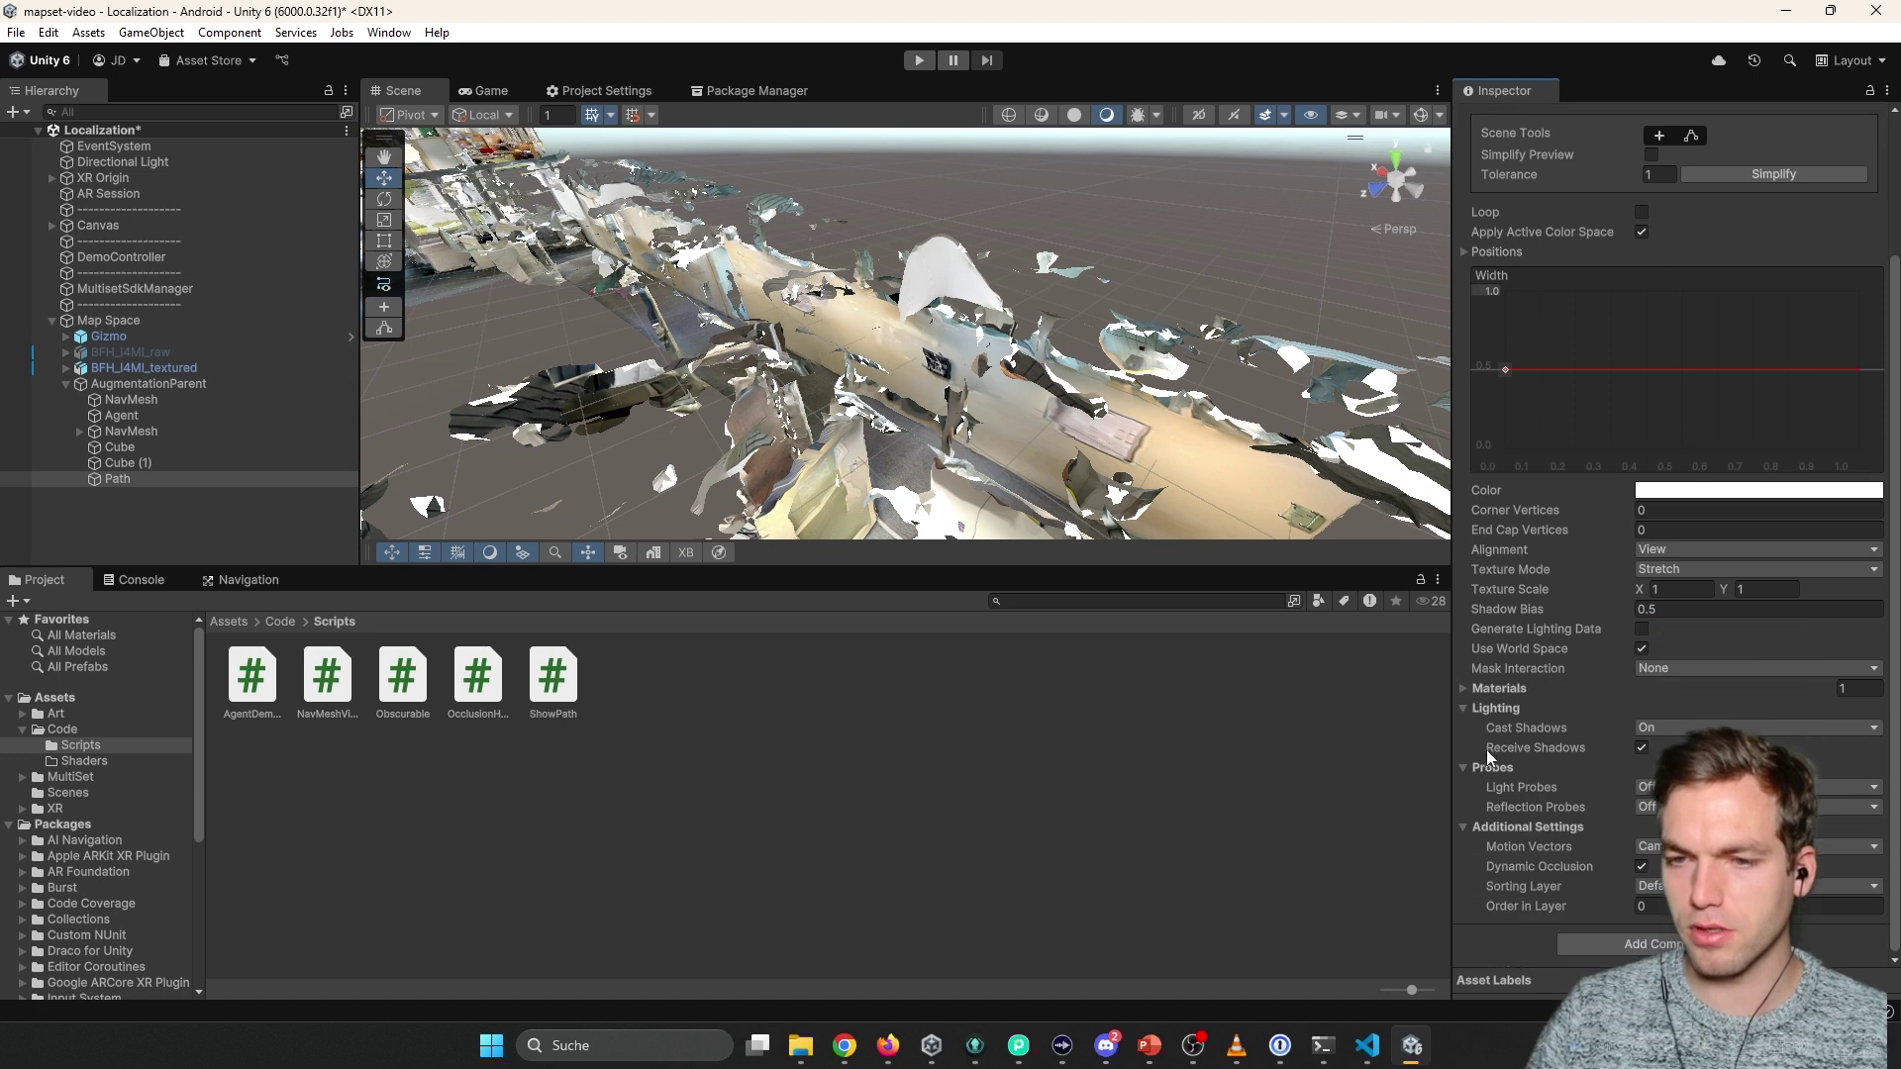
click(1464, 688)
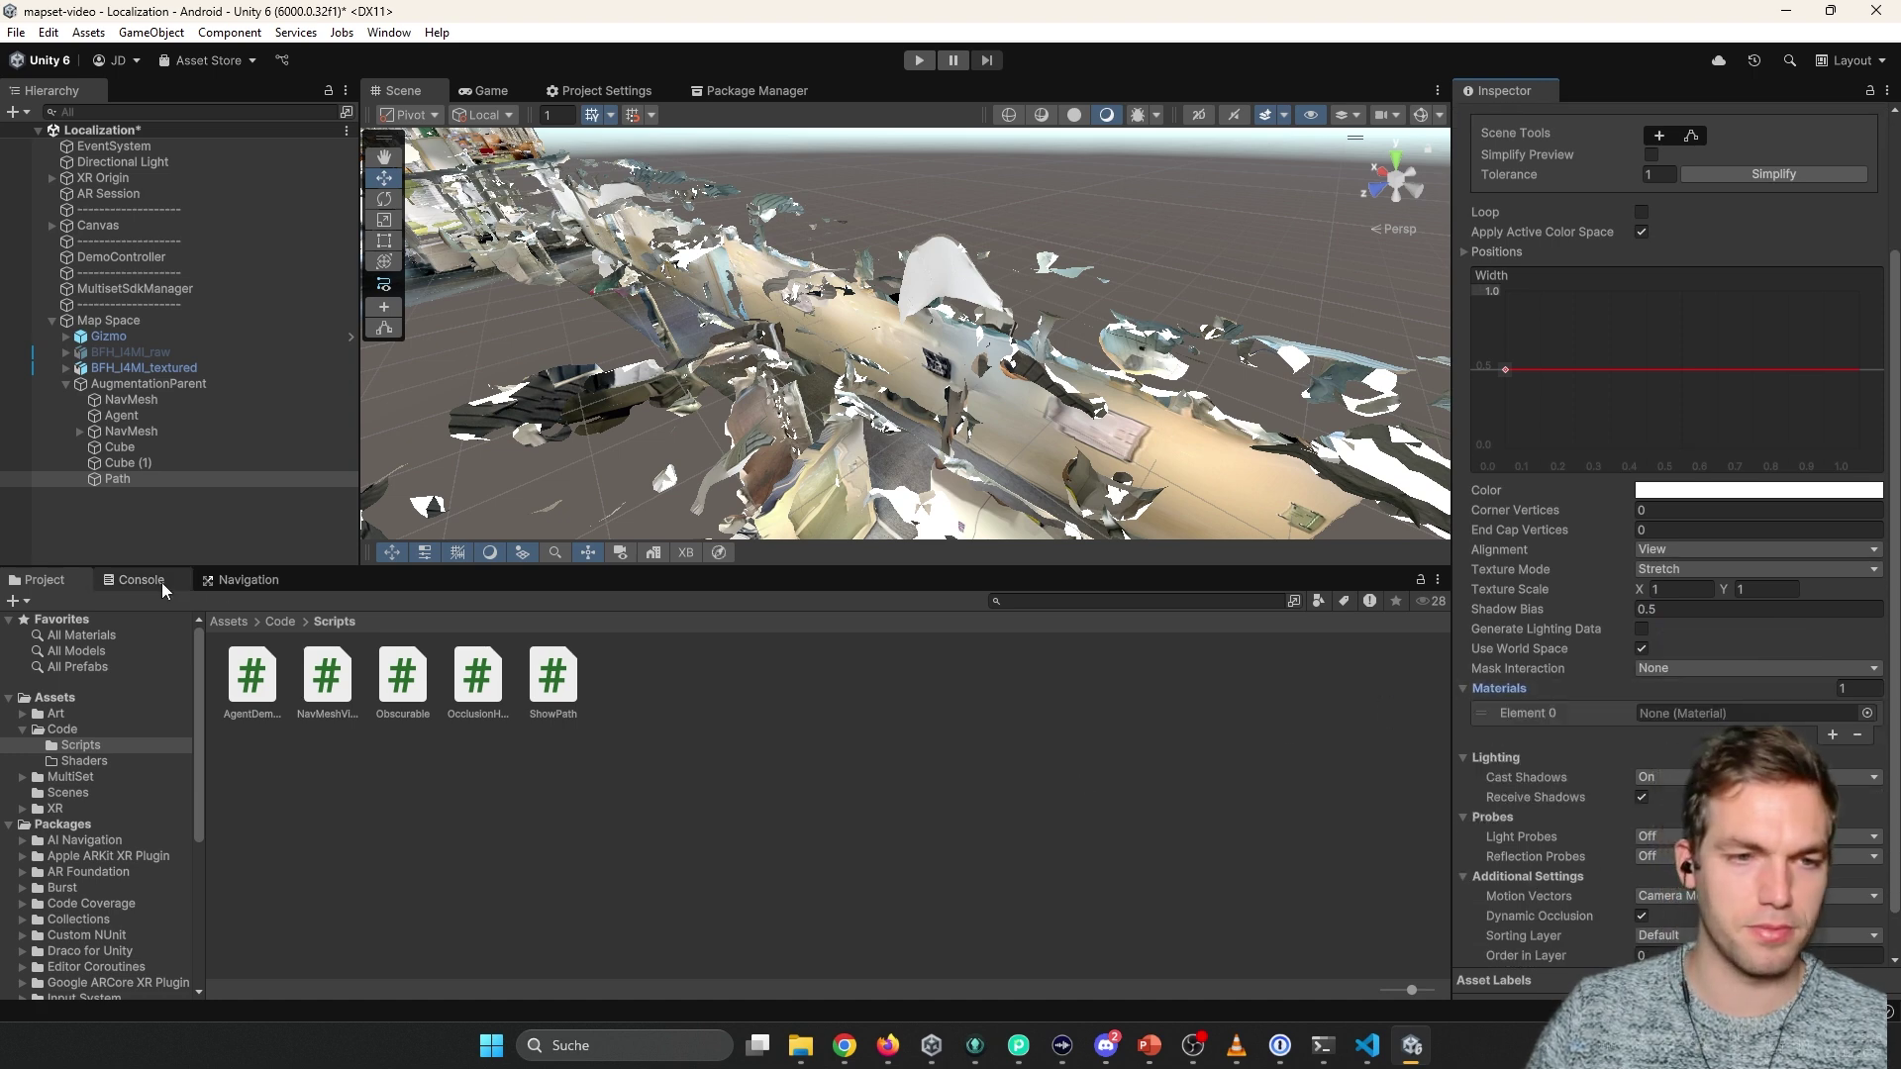
click(230, 621)
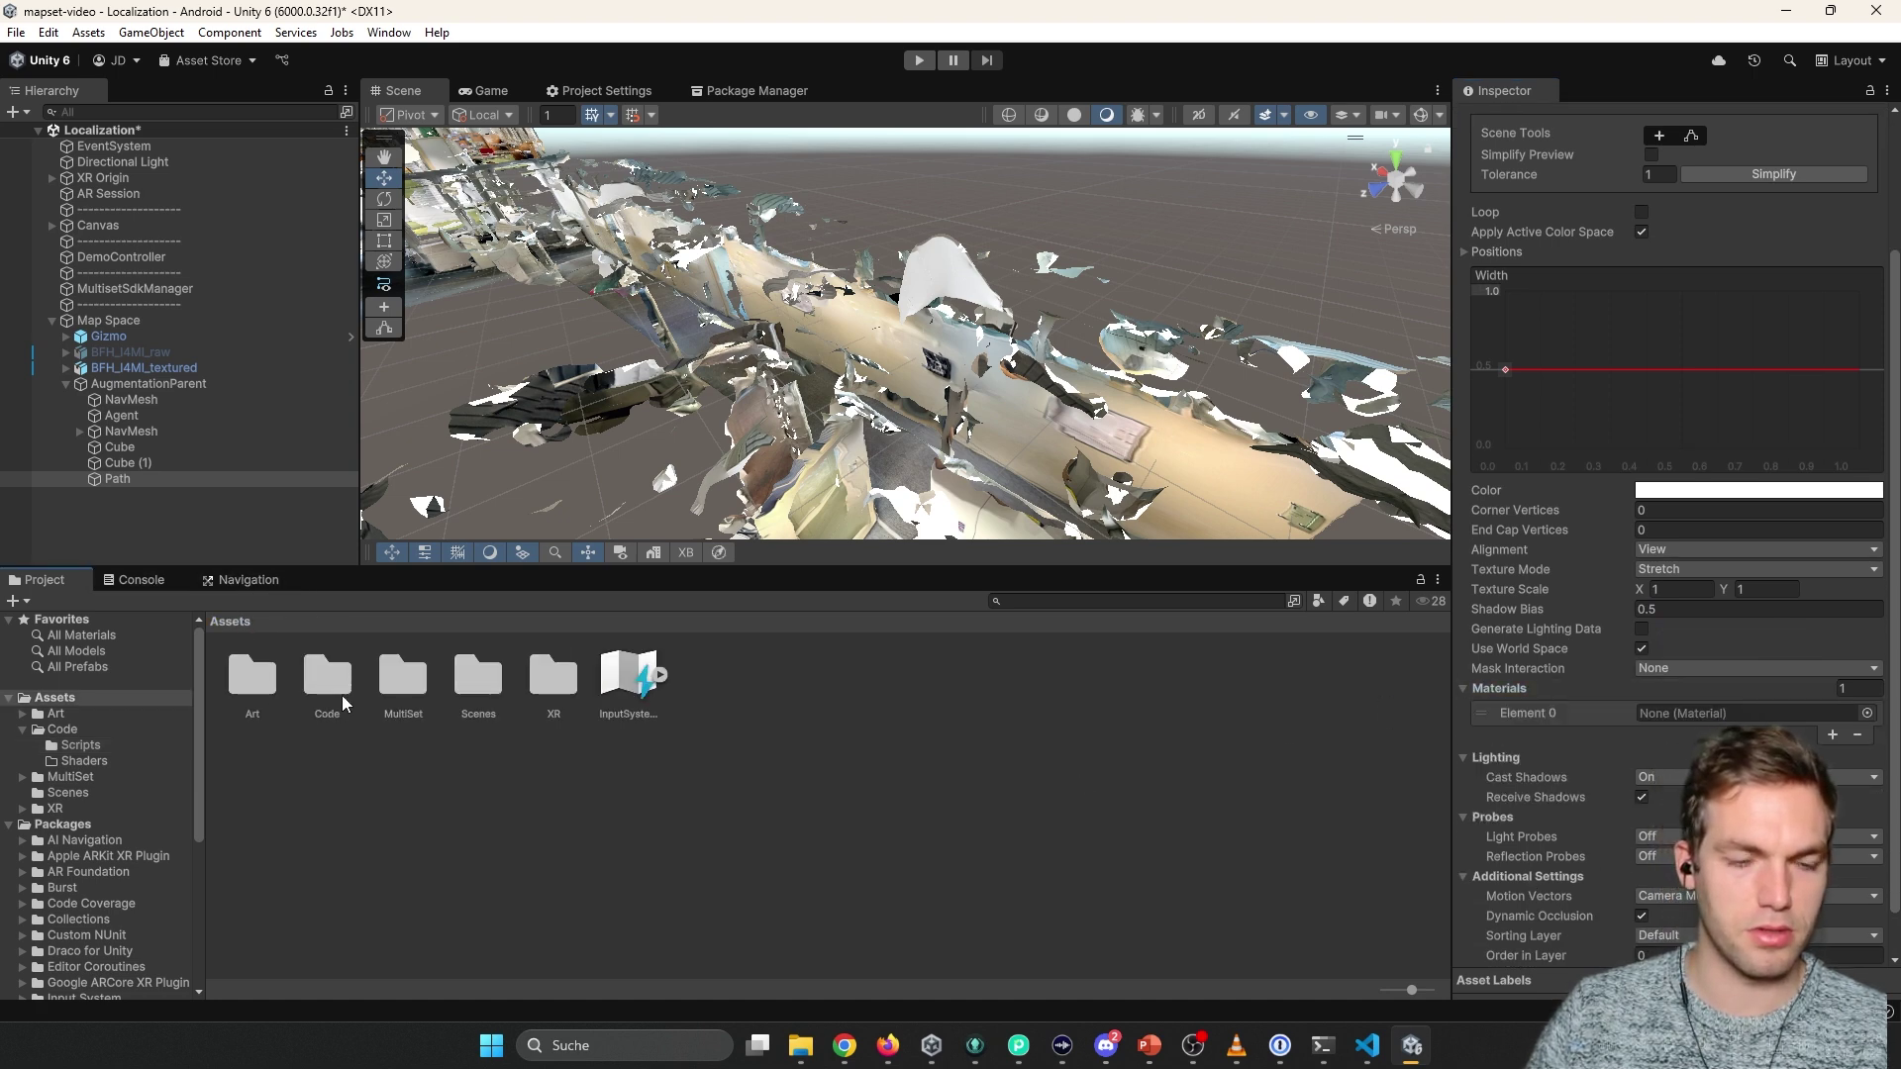
double_click(252, 678)
double_click(253, 678)
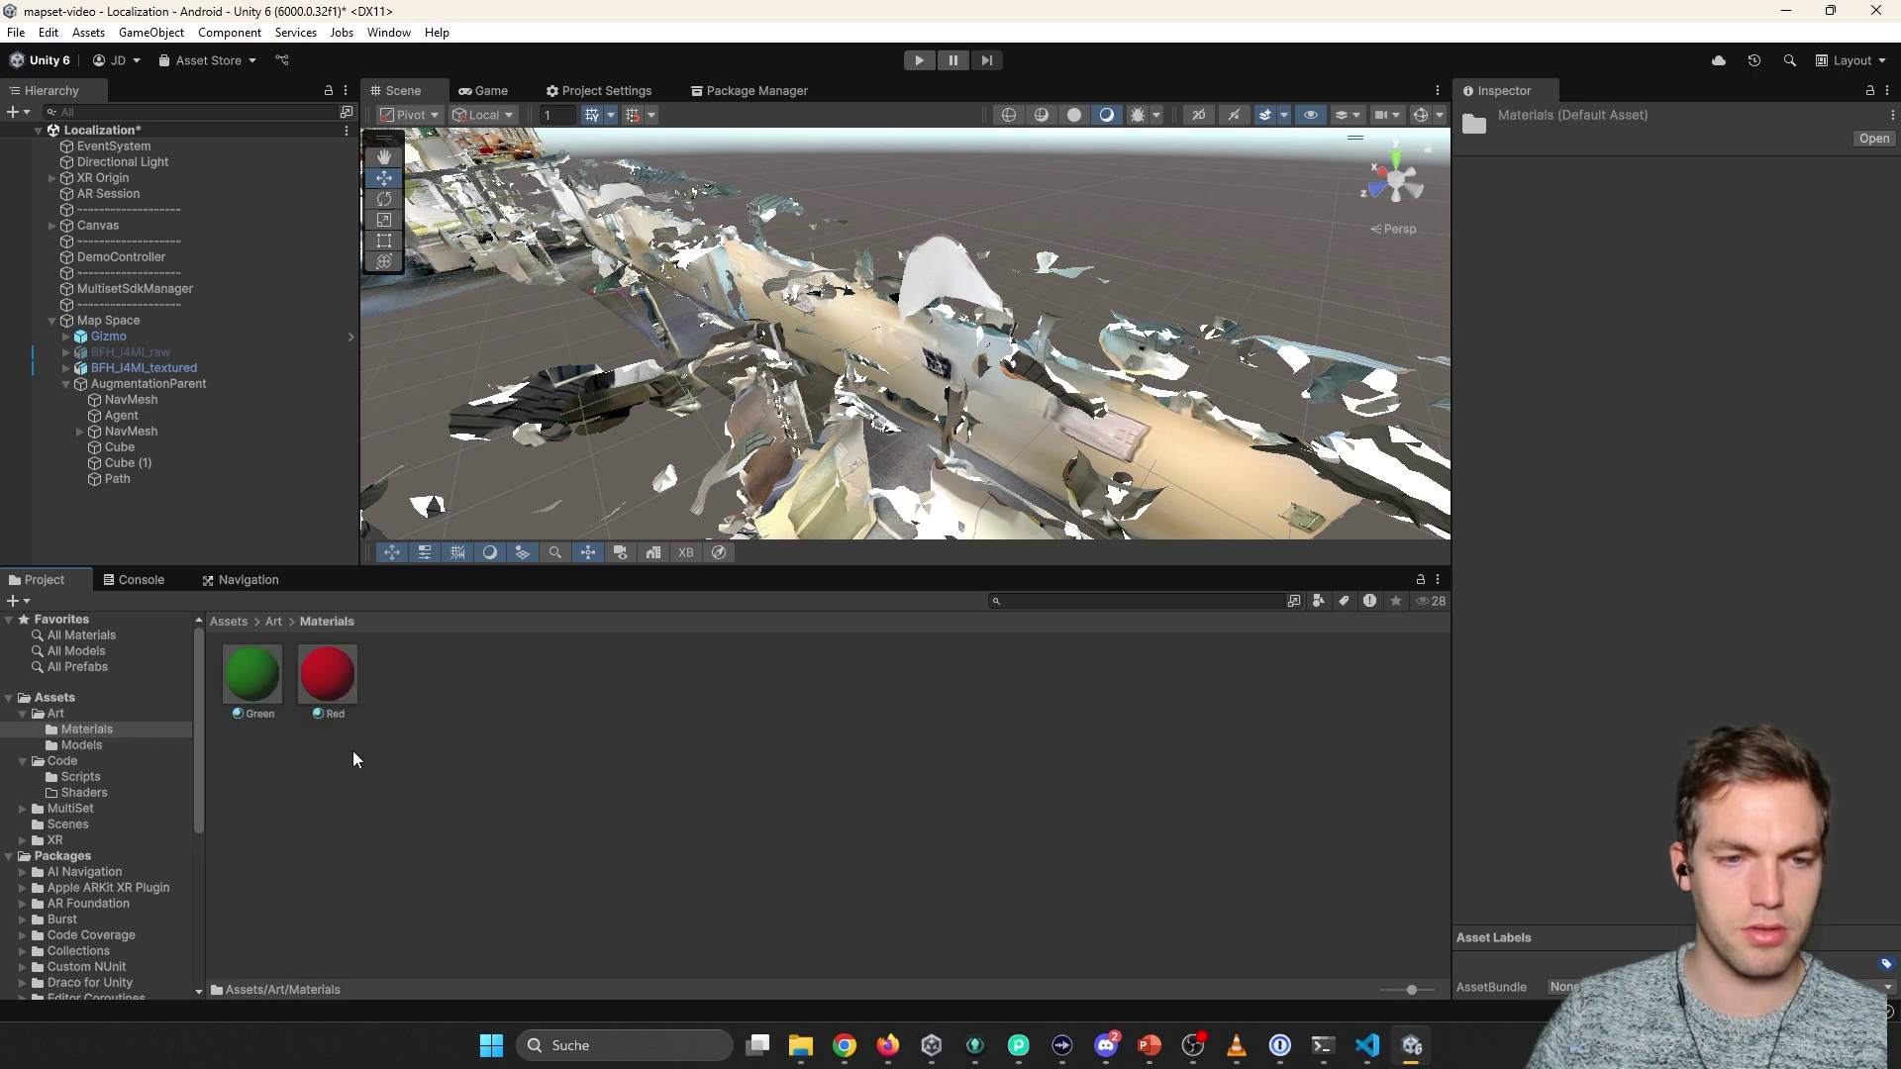
right_click(357, 751)
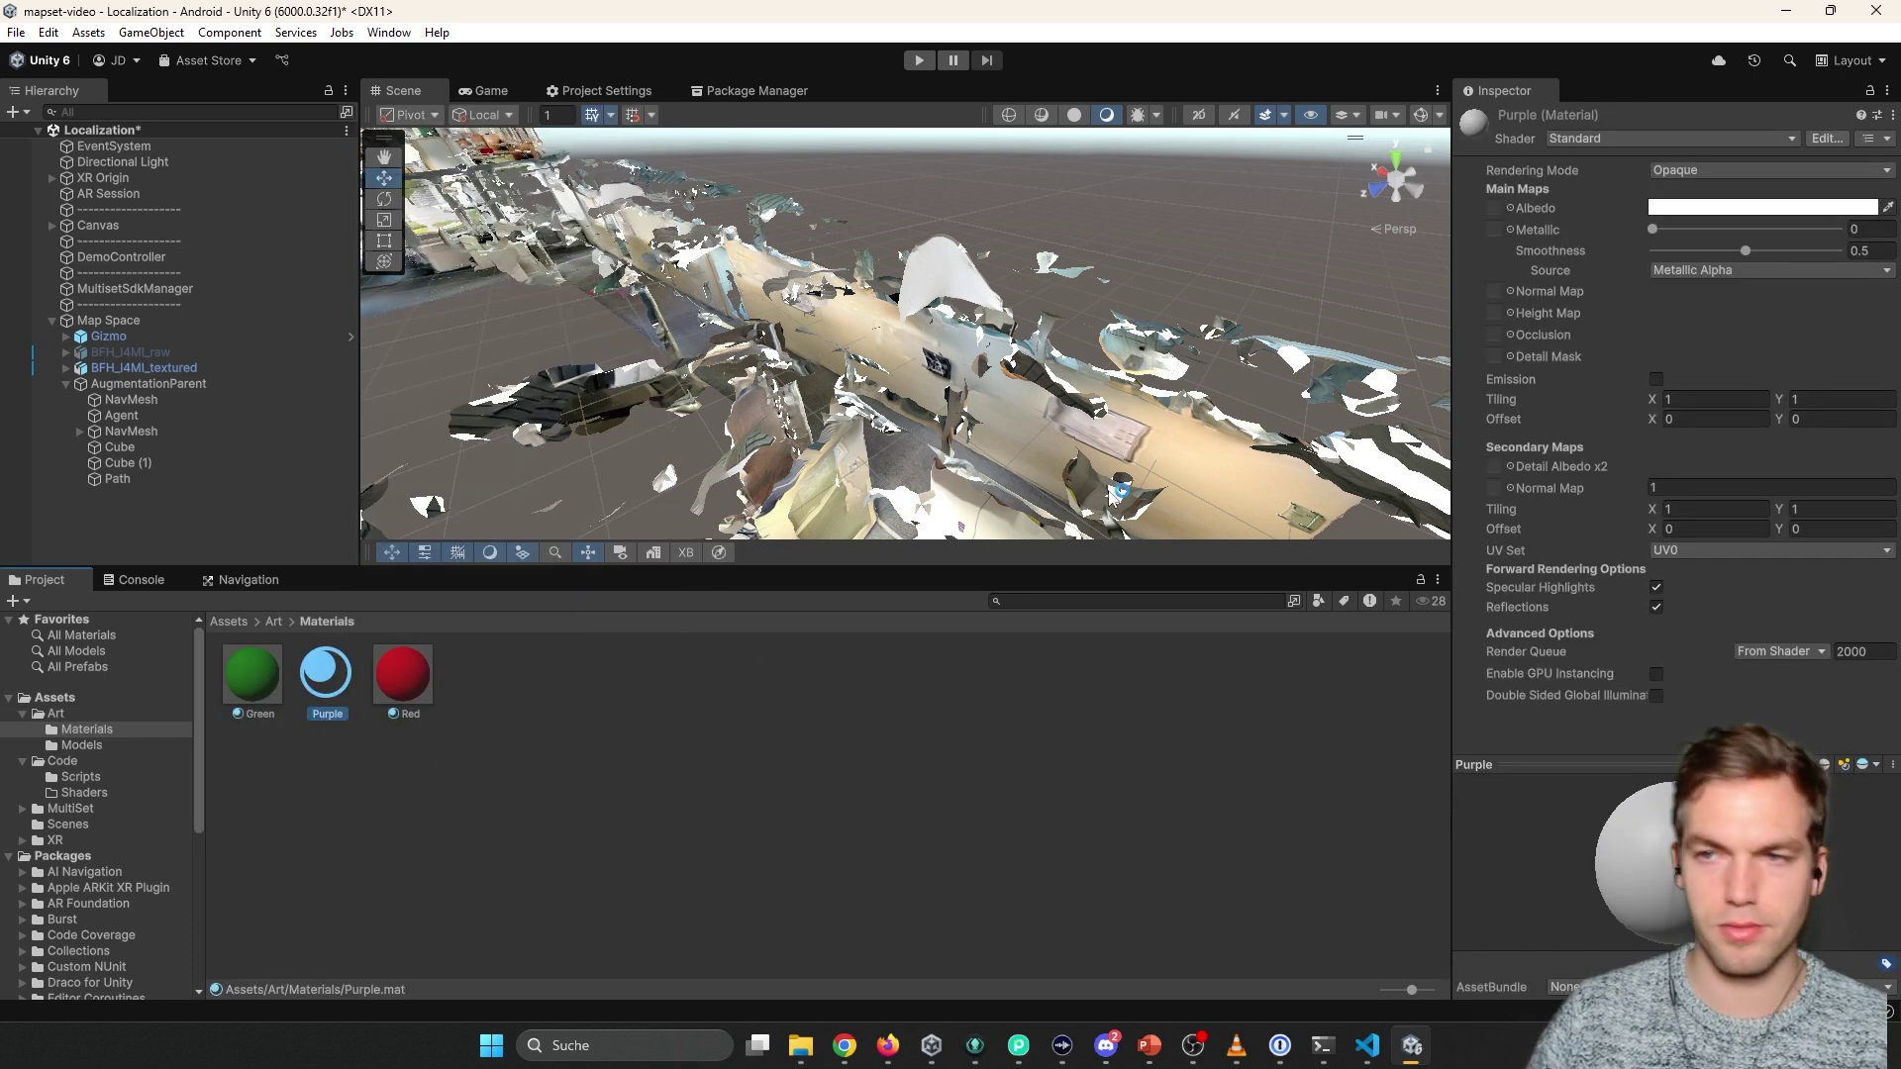
click(1762, 207)
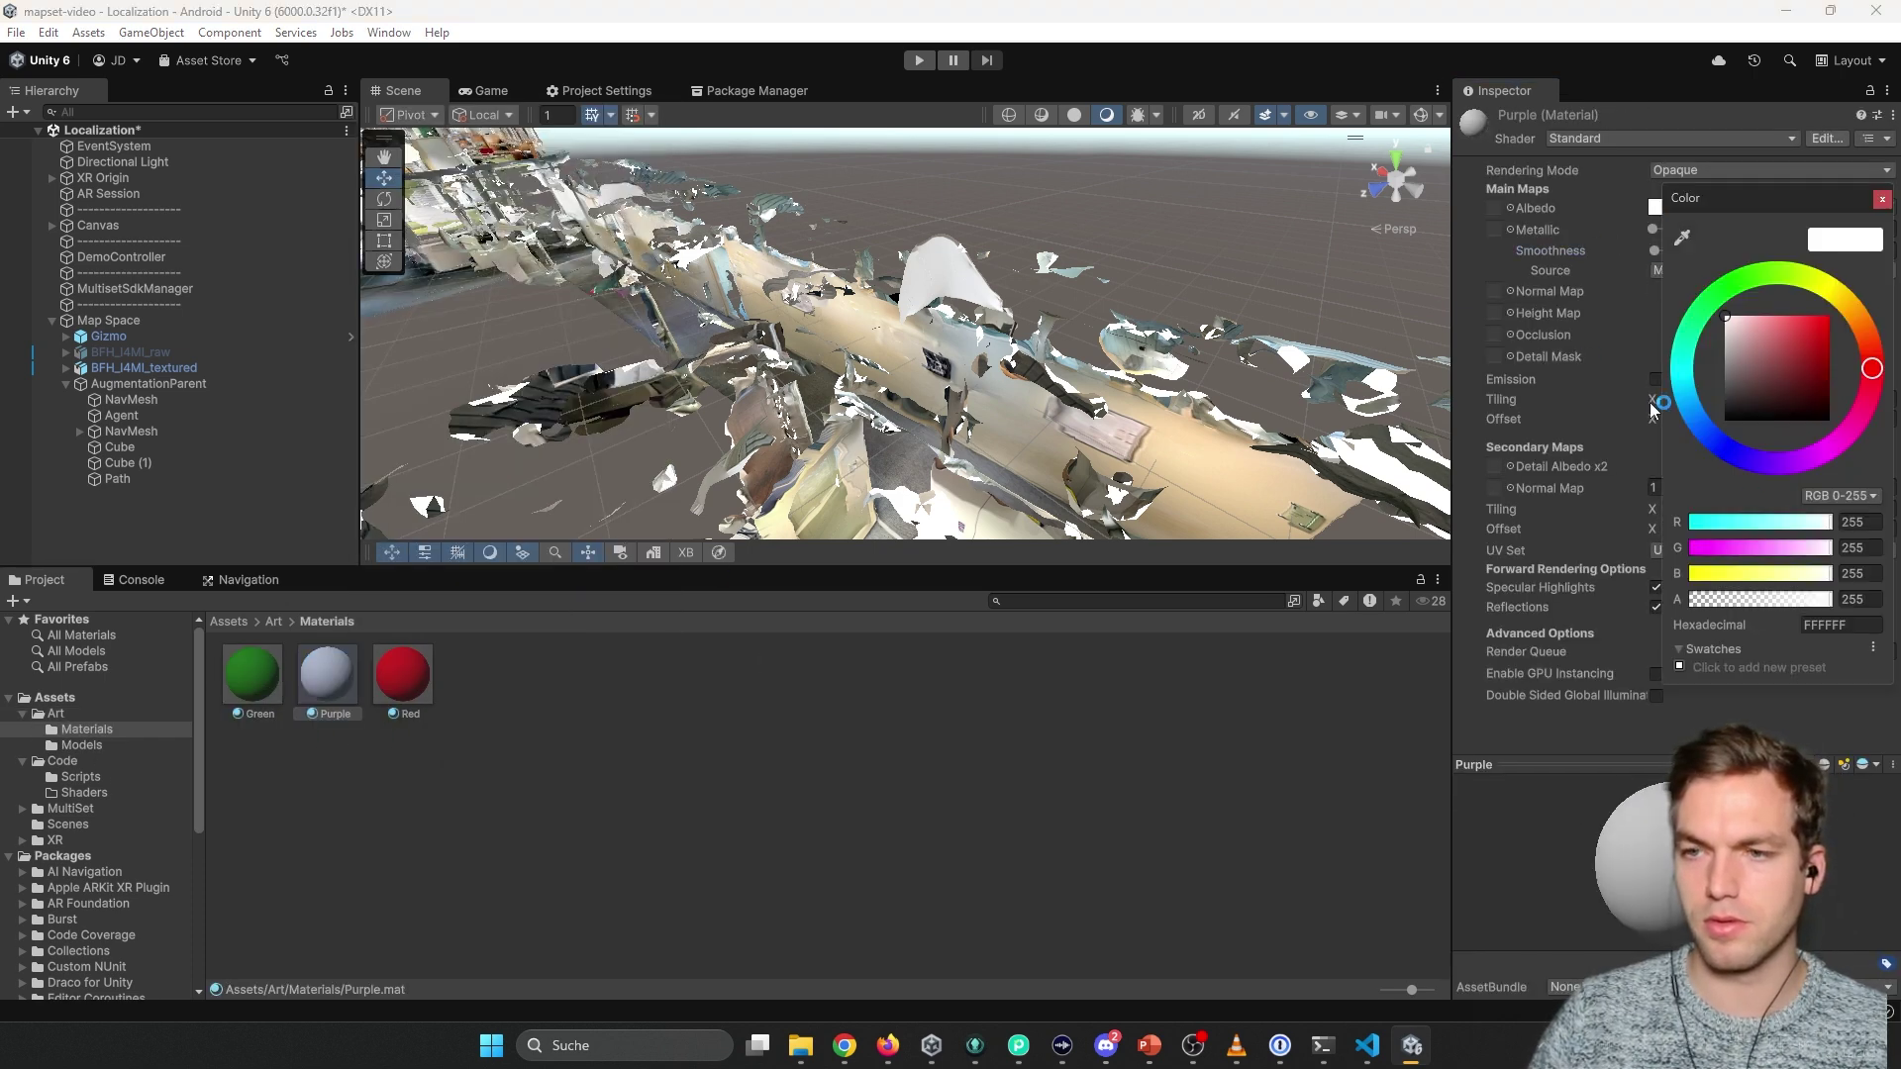
click(1224, 594)
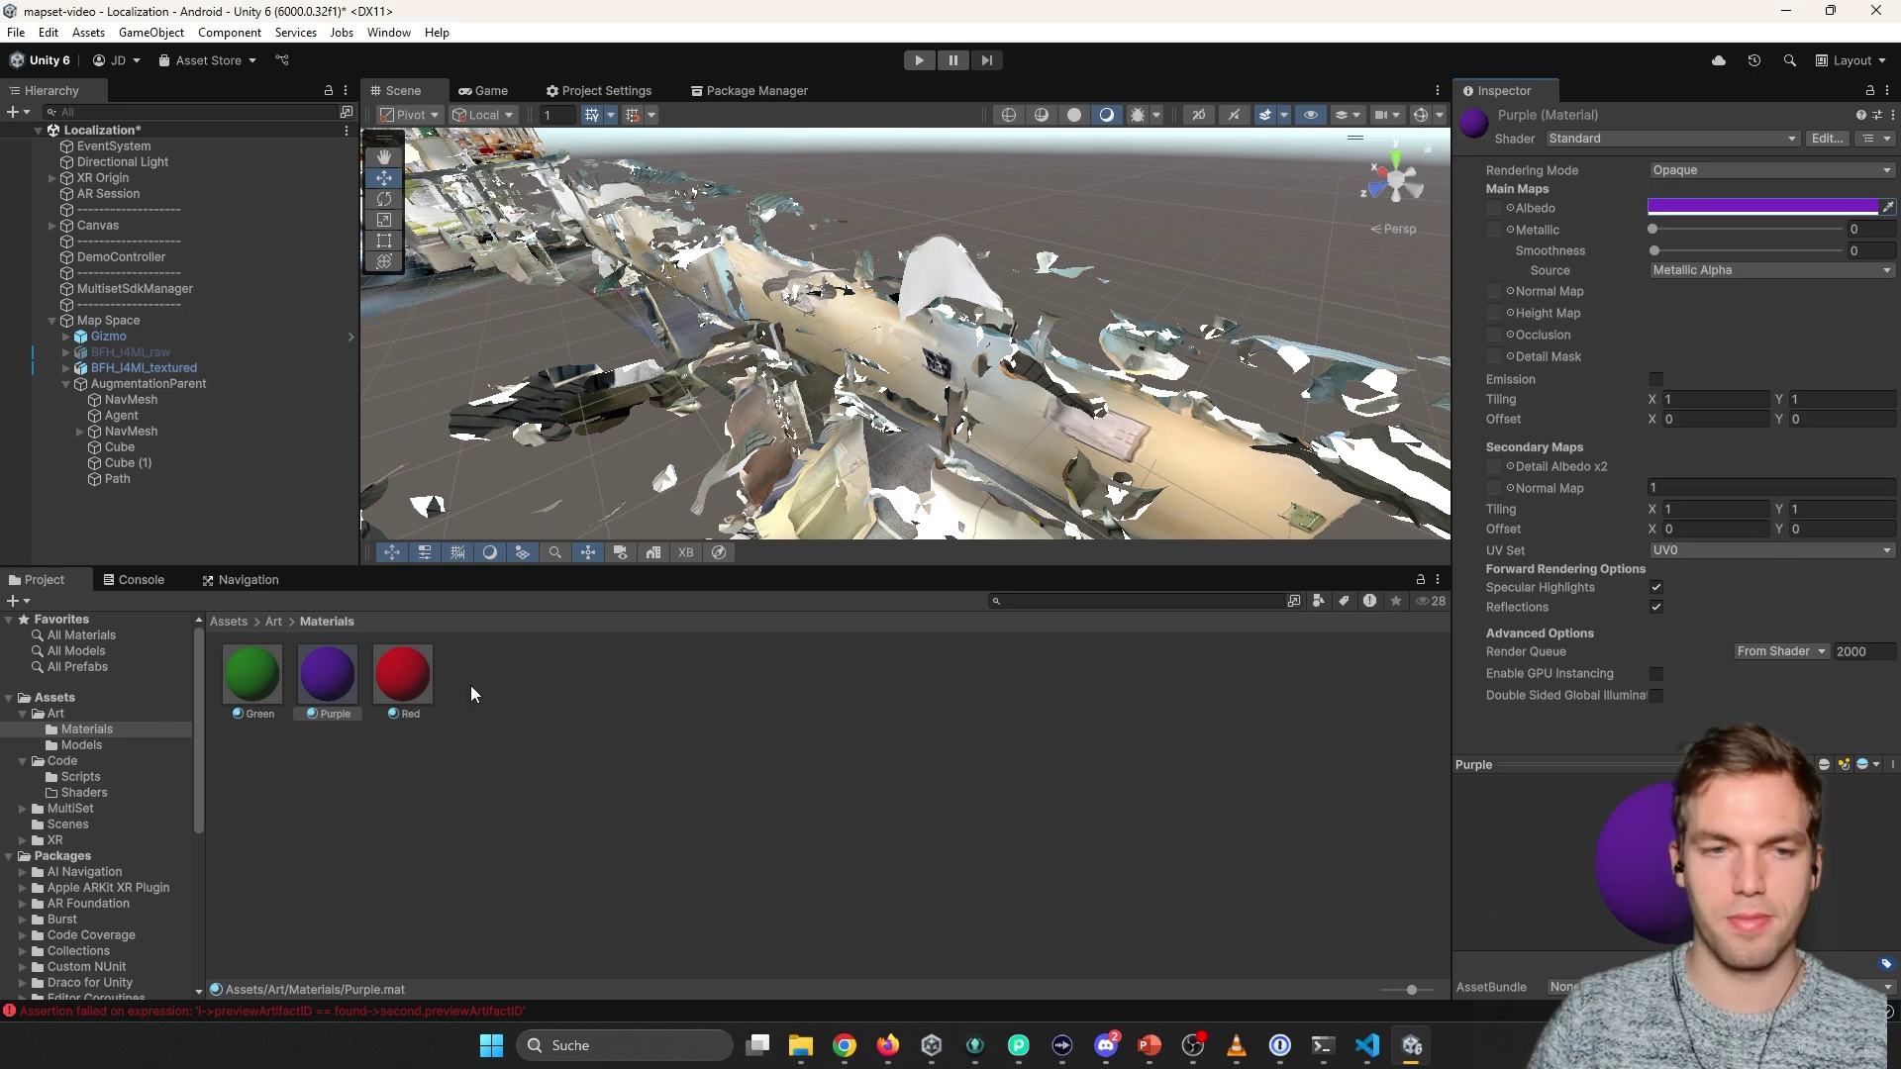
Assign the Purple material to Path's Line Renderer Materials Element 0 and save the scene.
click(141, 579)
click(122, 478)
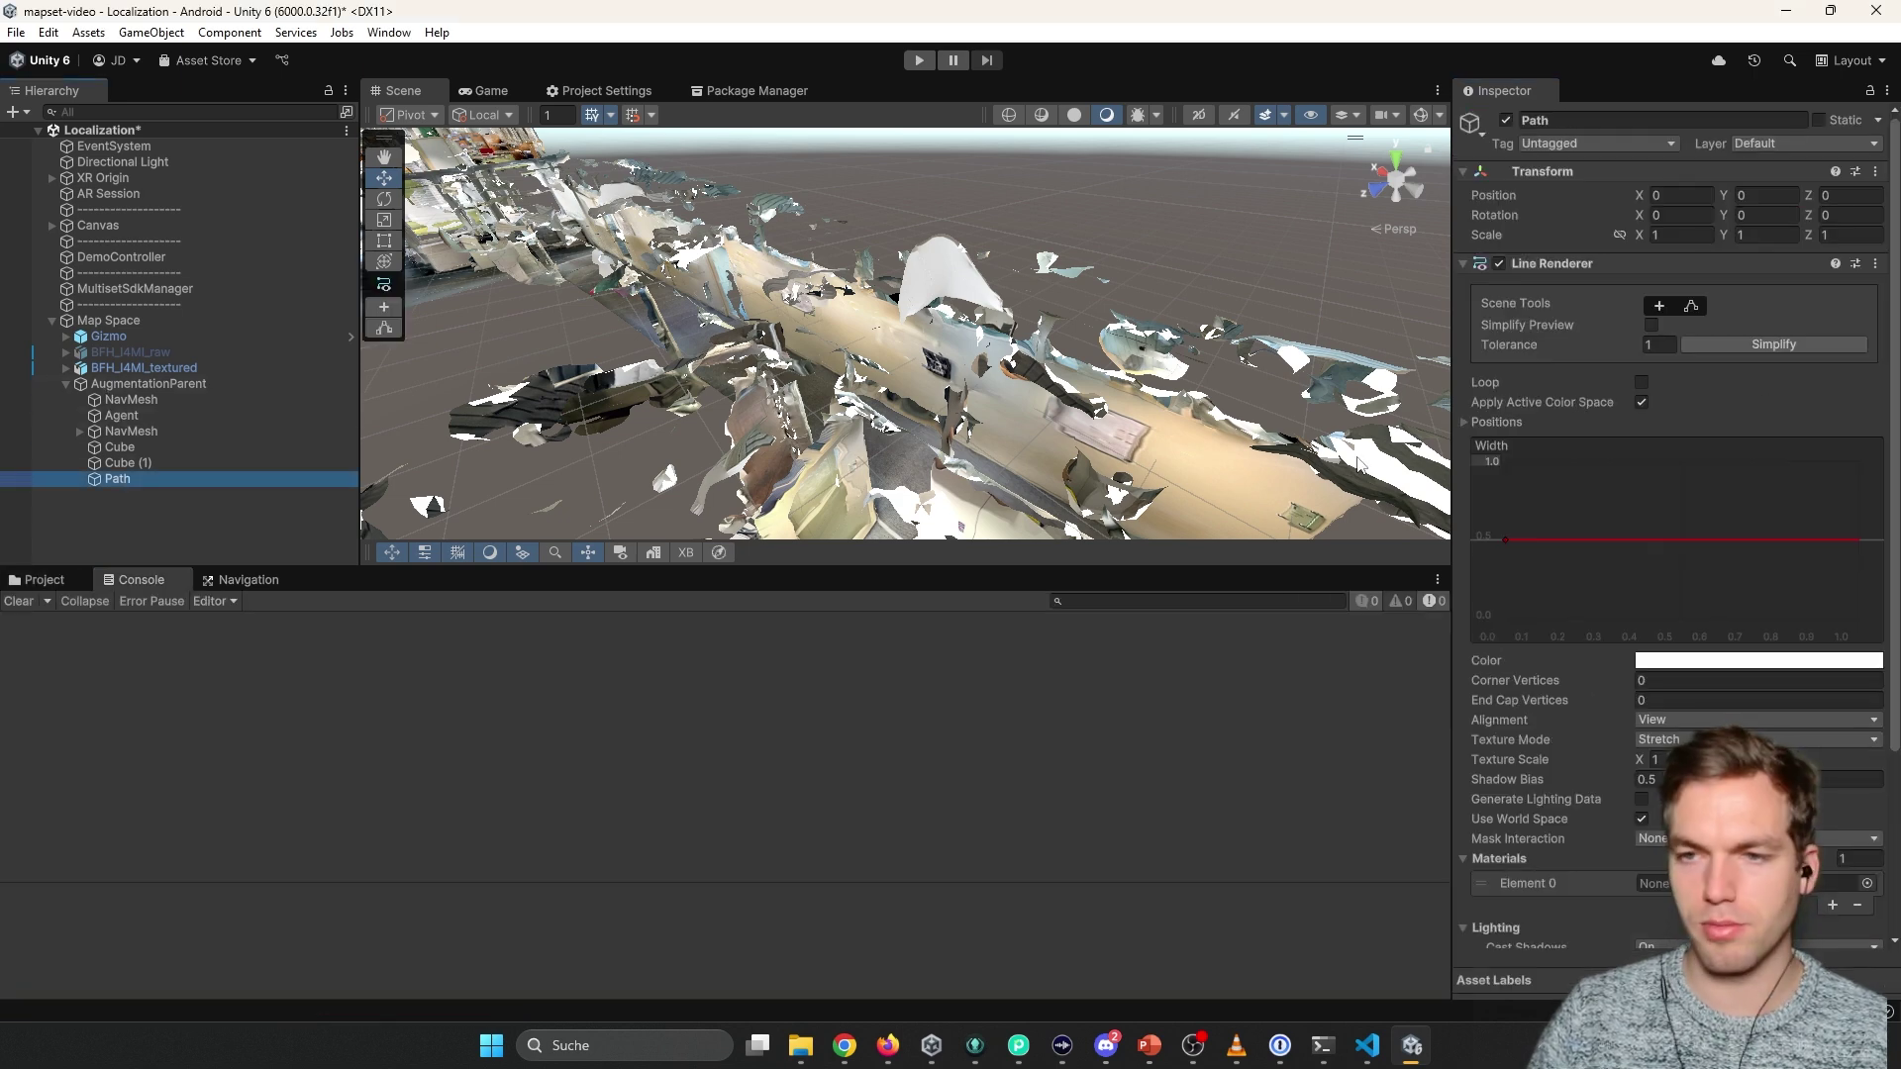
drag(326, 673, 1701, 723)
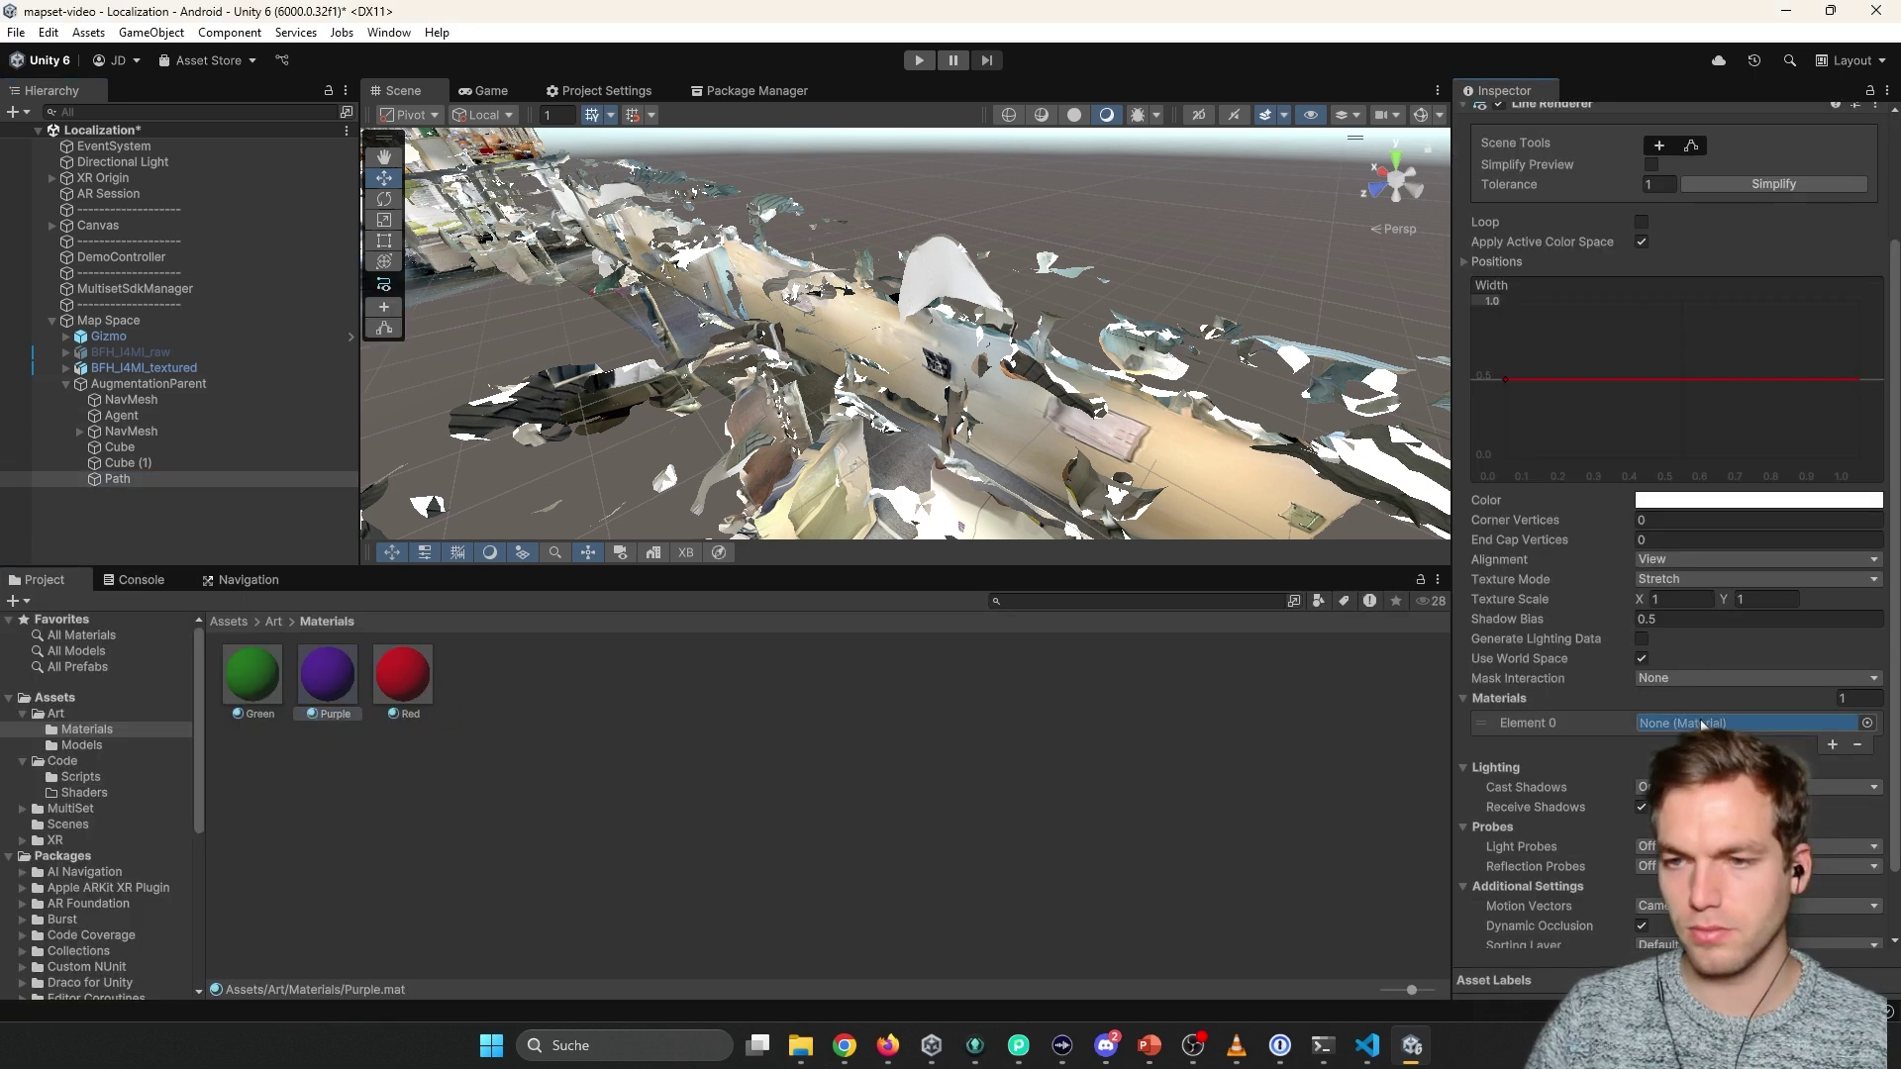
right_drag(1237, 389, 1089, 297)
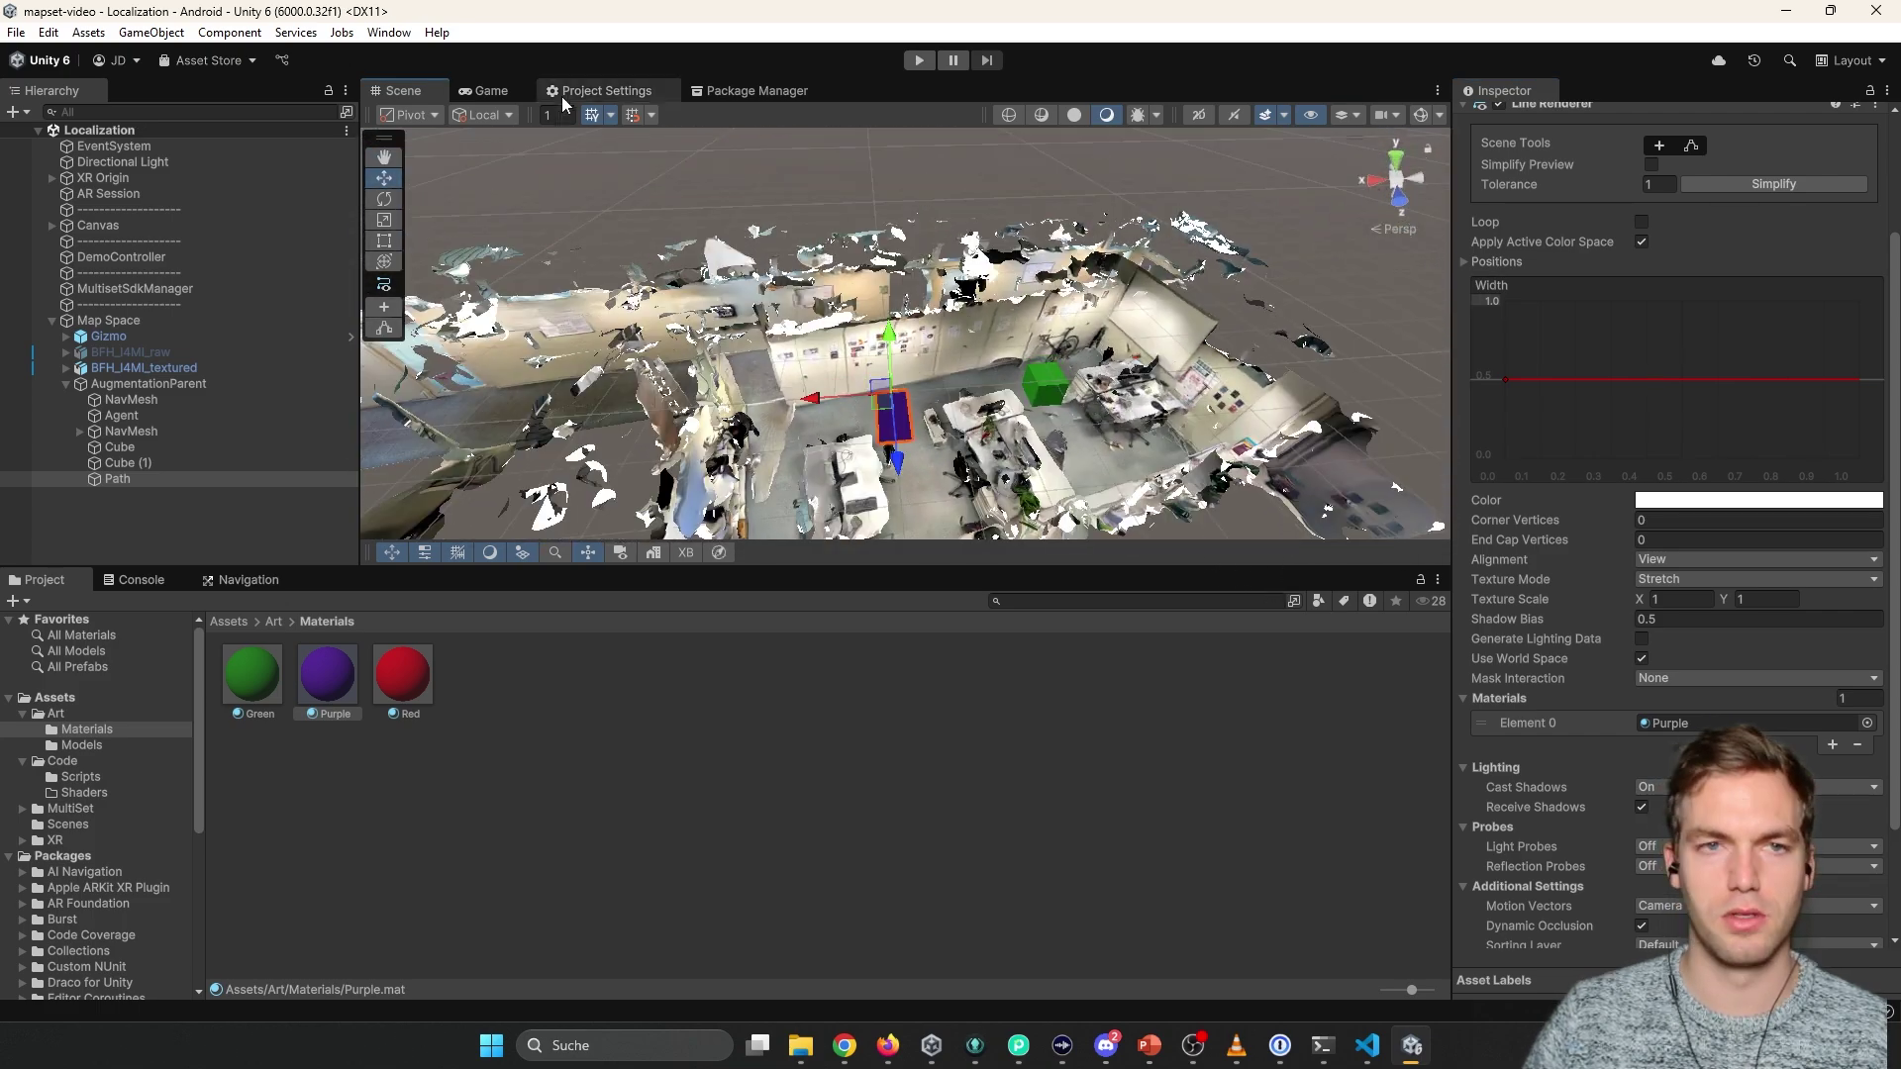
key(ctrl+s)
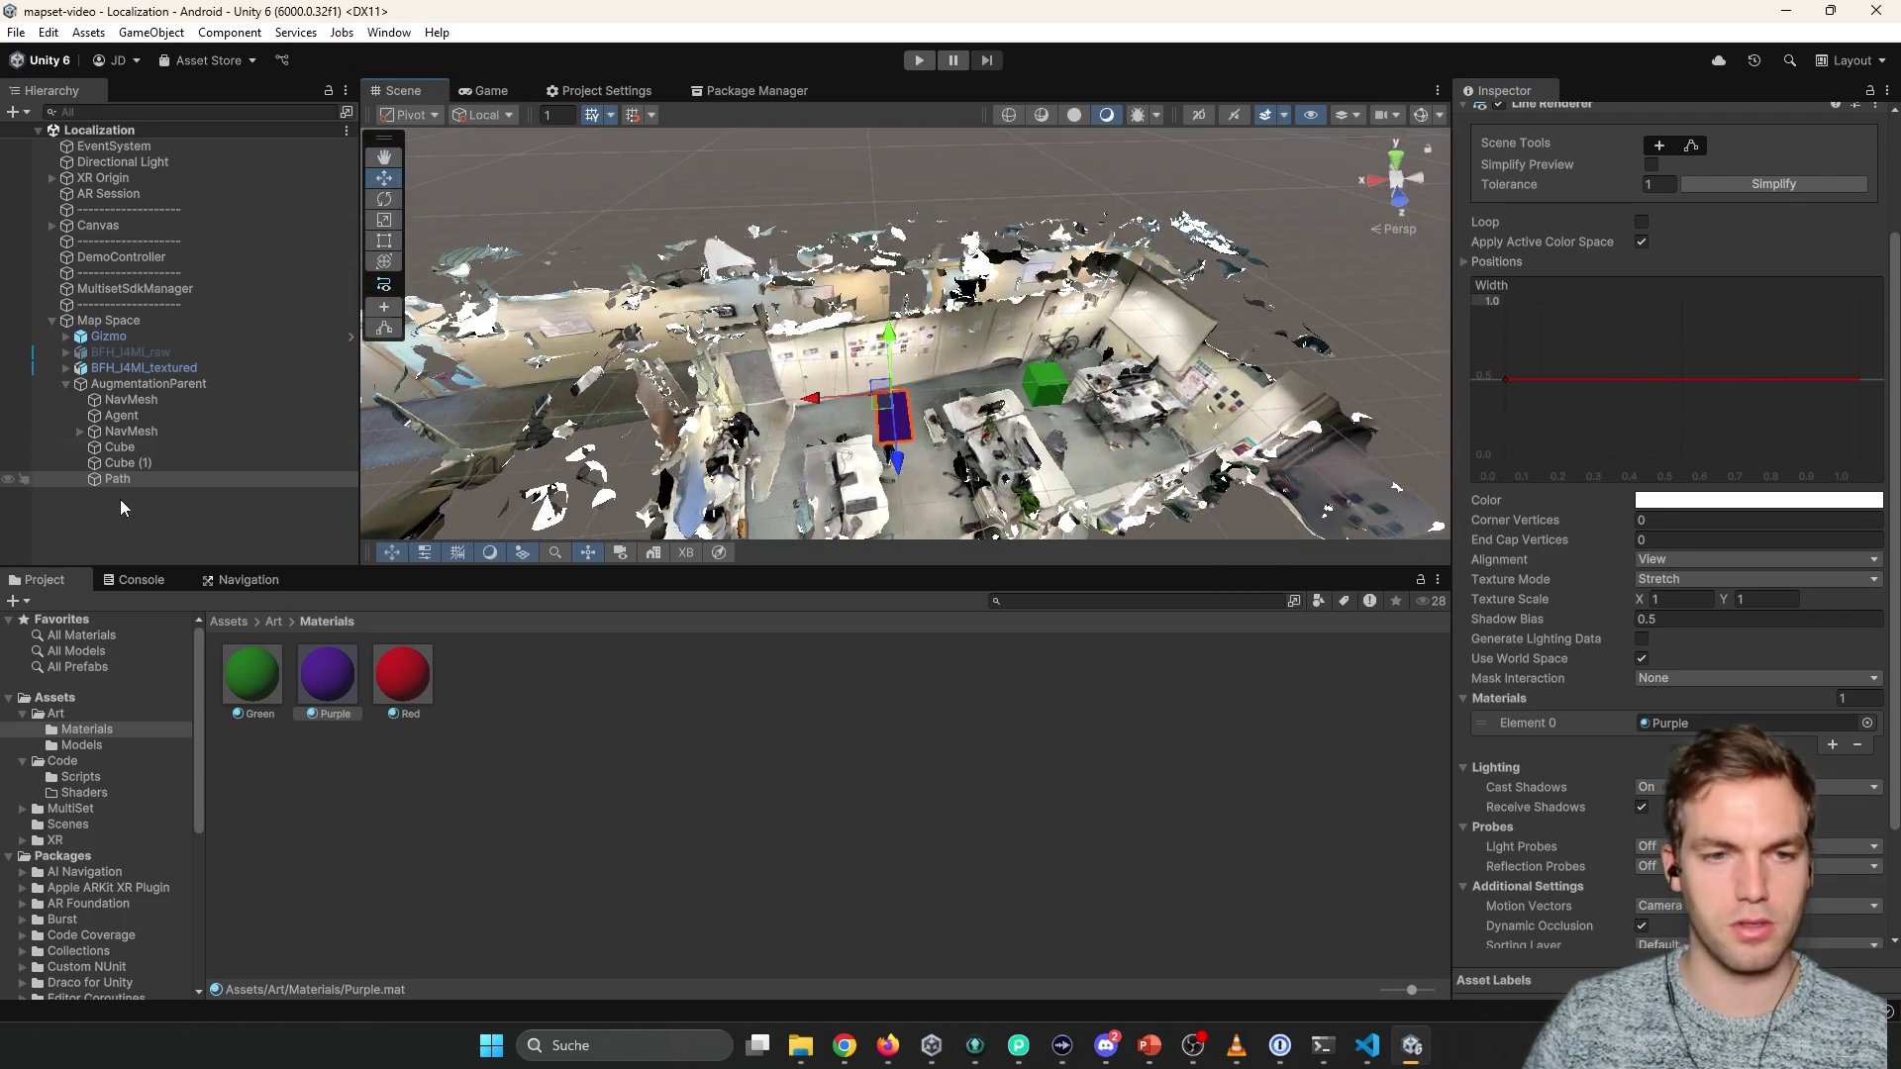
Drag the ShowPath script from Code/Scripts into the Path object's Inspector.
click(274, 622)
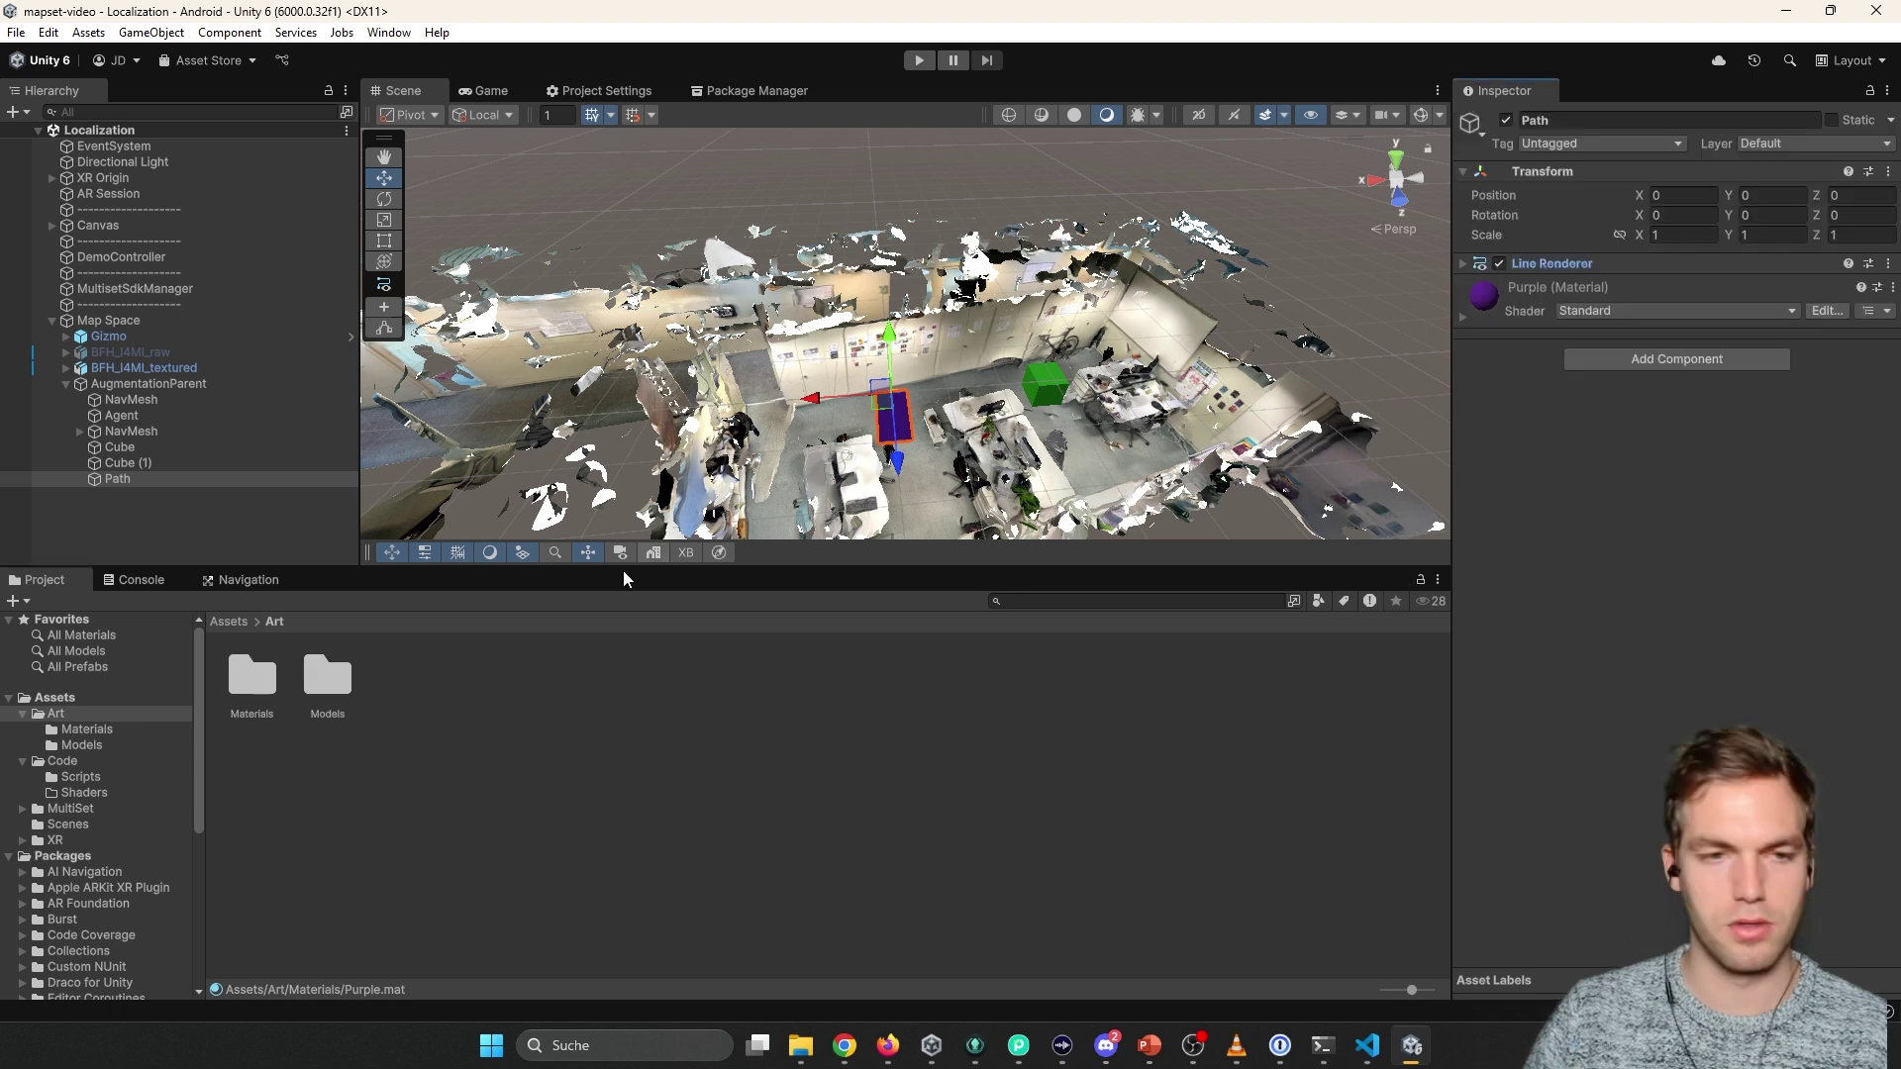
click(139, 580)
click(45, 580)
click(81, 776)
click(552, 678)
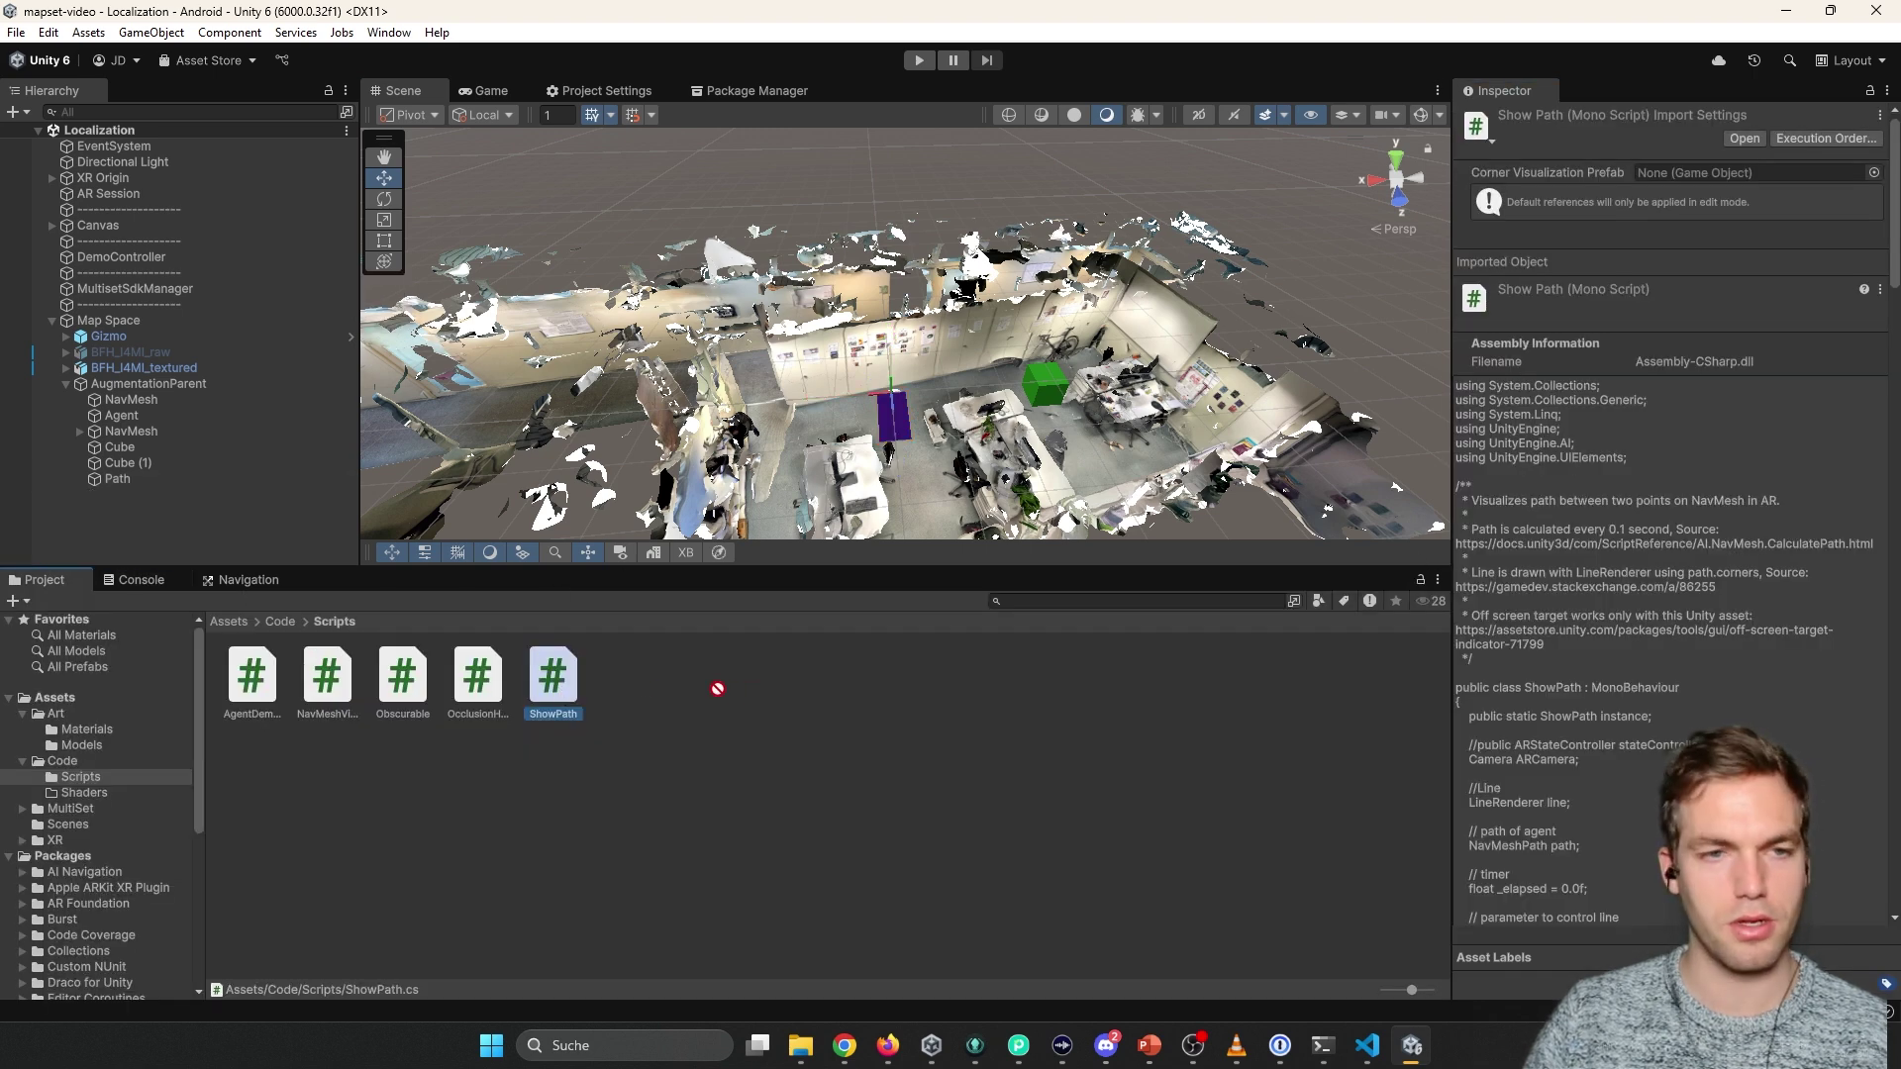
click(117, 480)
drag(552, 678, 1586, 447)
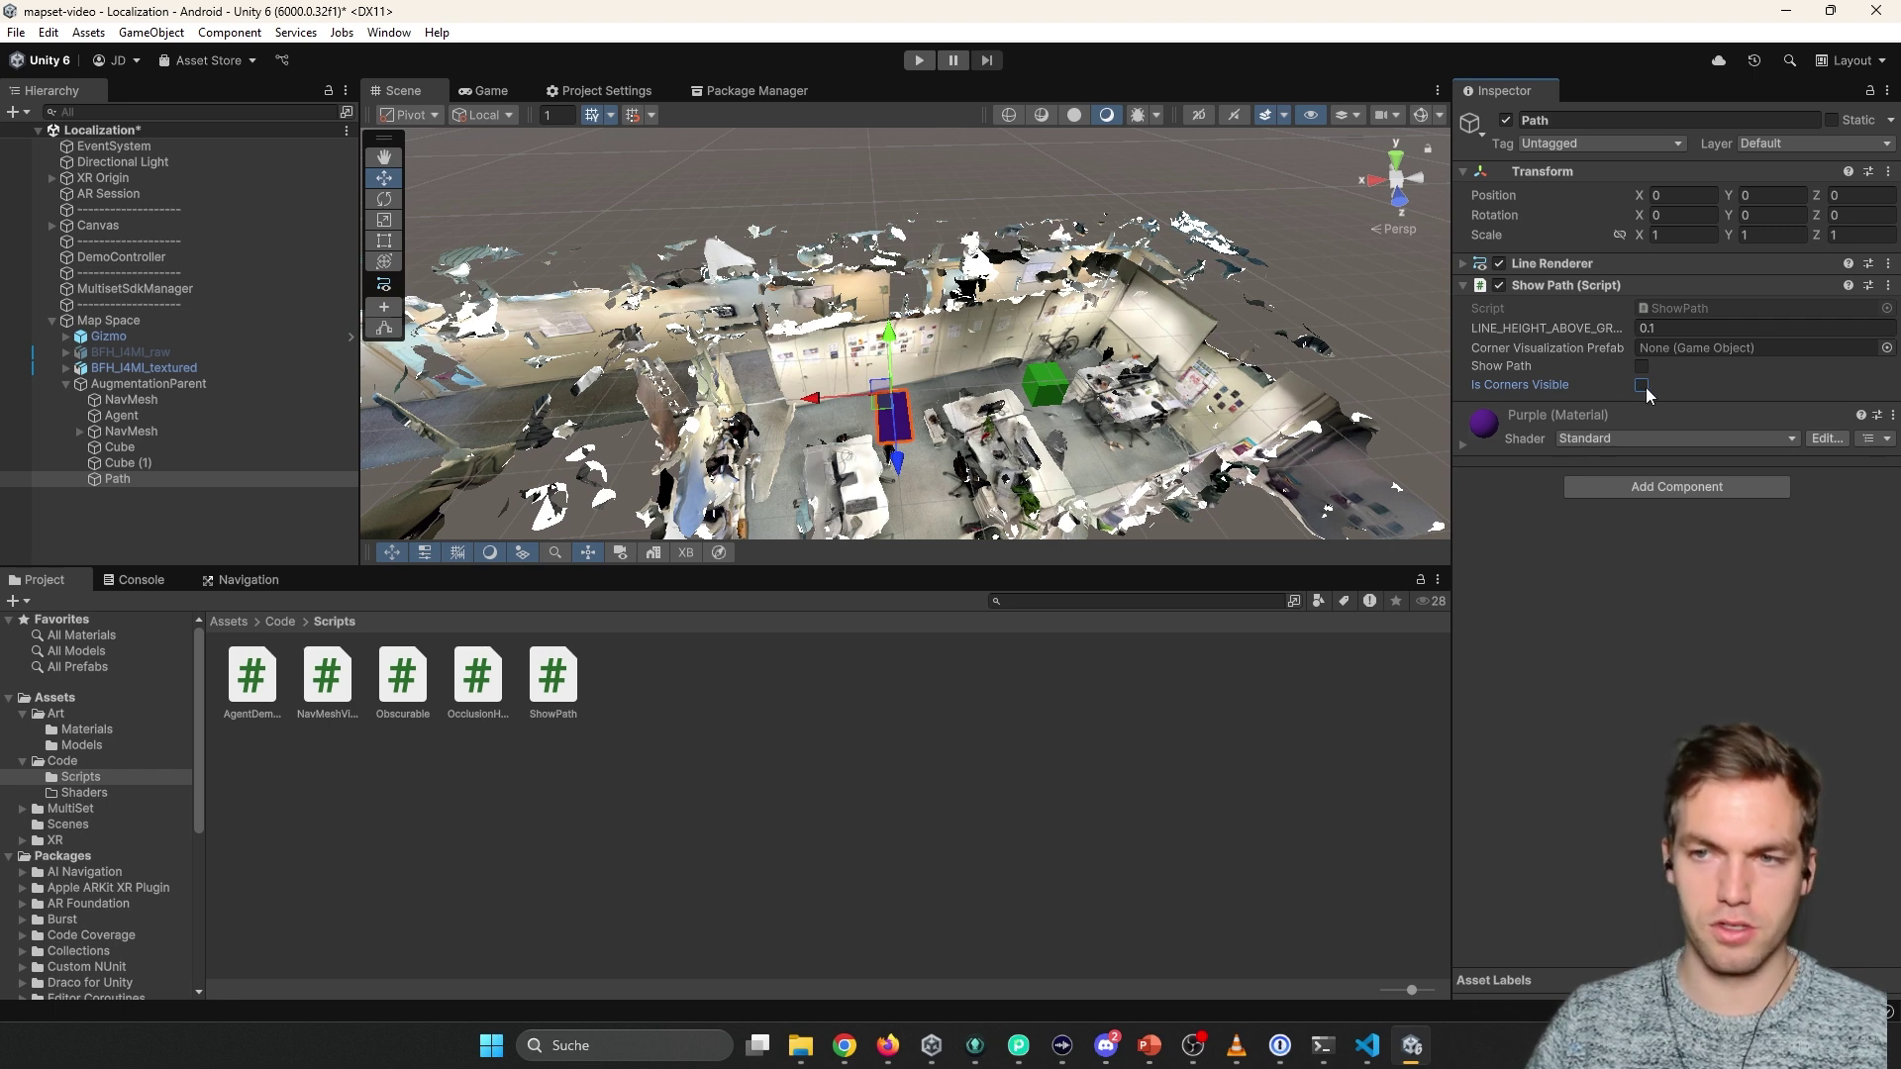
Add a sphere to the scene, move it onto the floor, and scale it to 0.4.
click(134, 481)
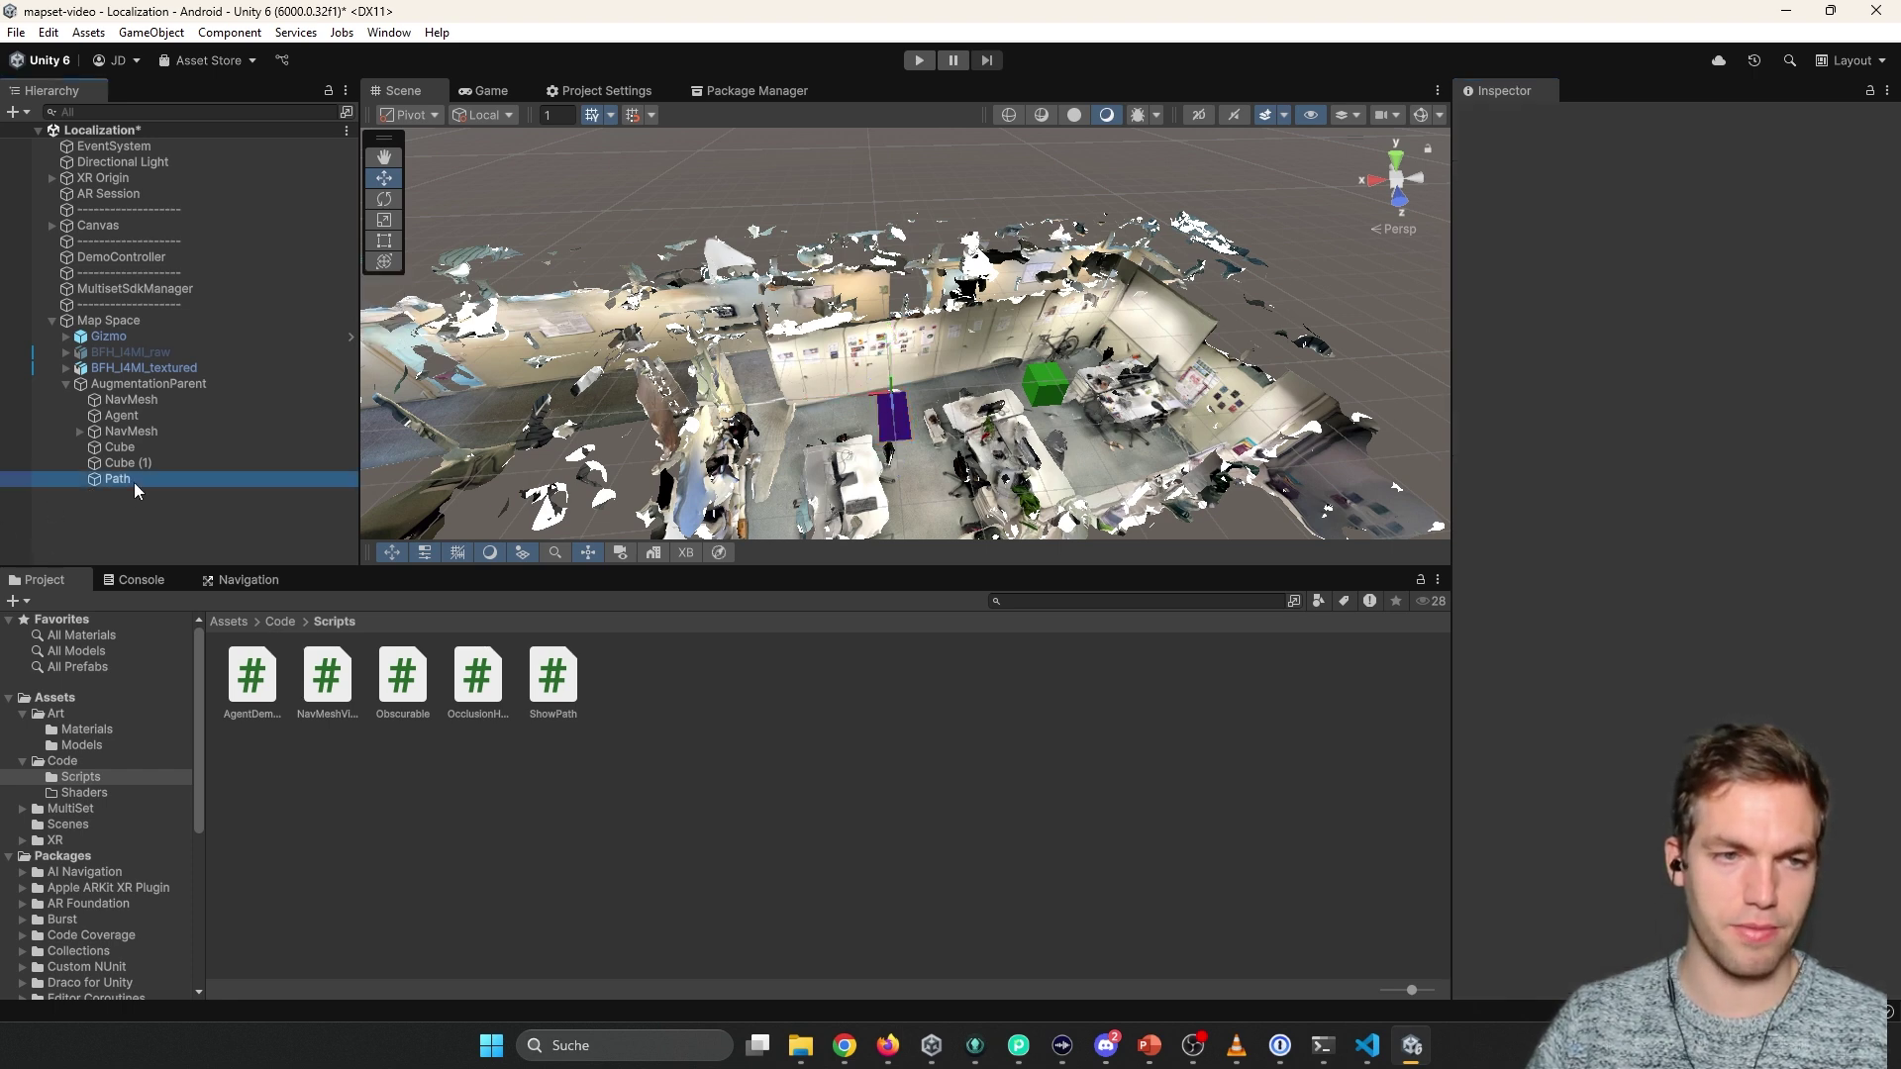
click(198, 525)
right_click(198, 524)
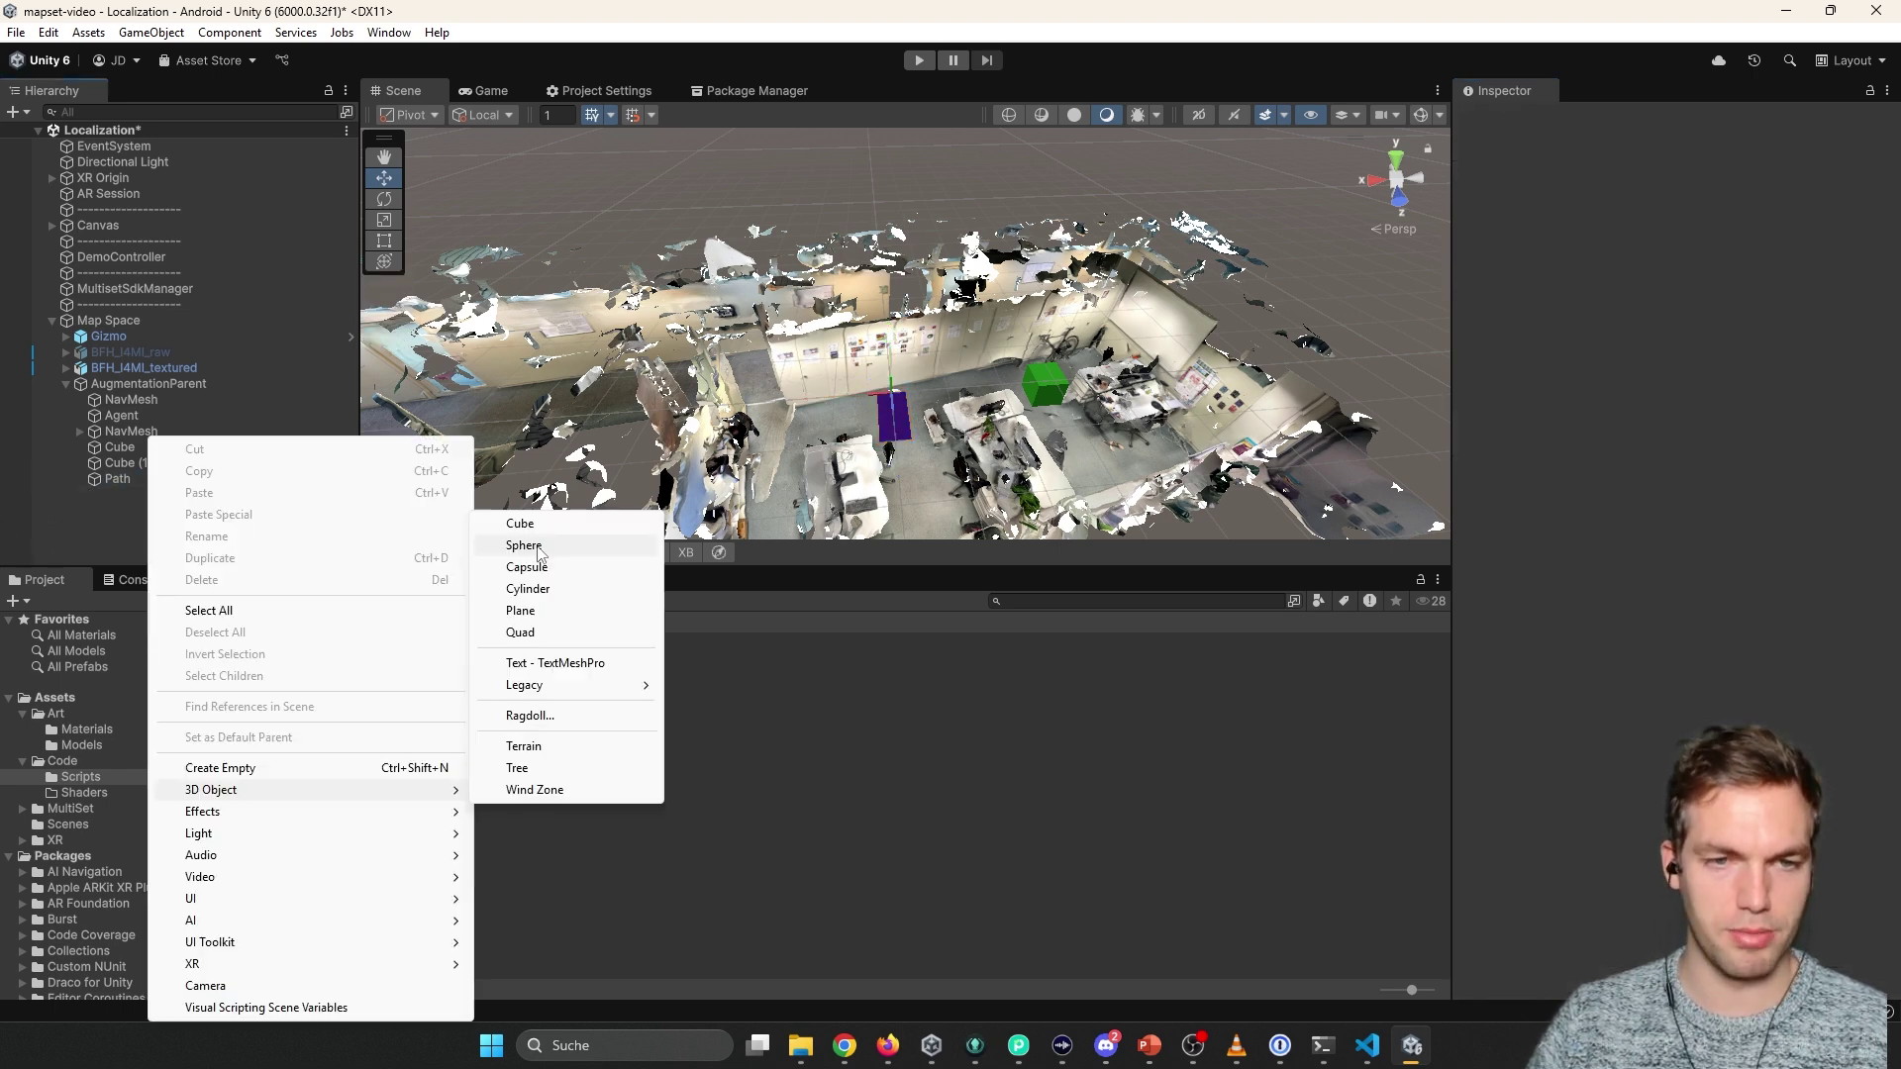
click(531, 543)
right_drag(849, 352, 1000, 416)
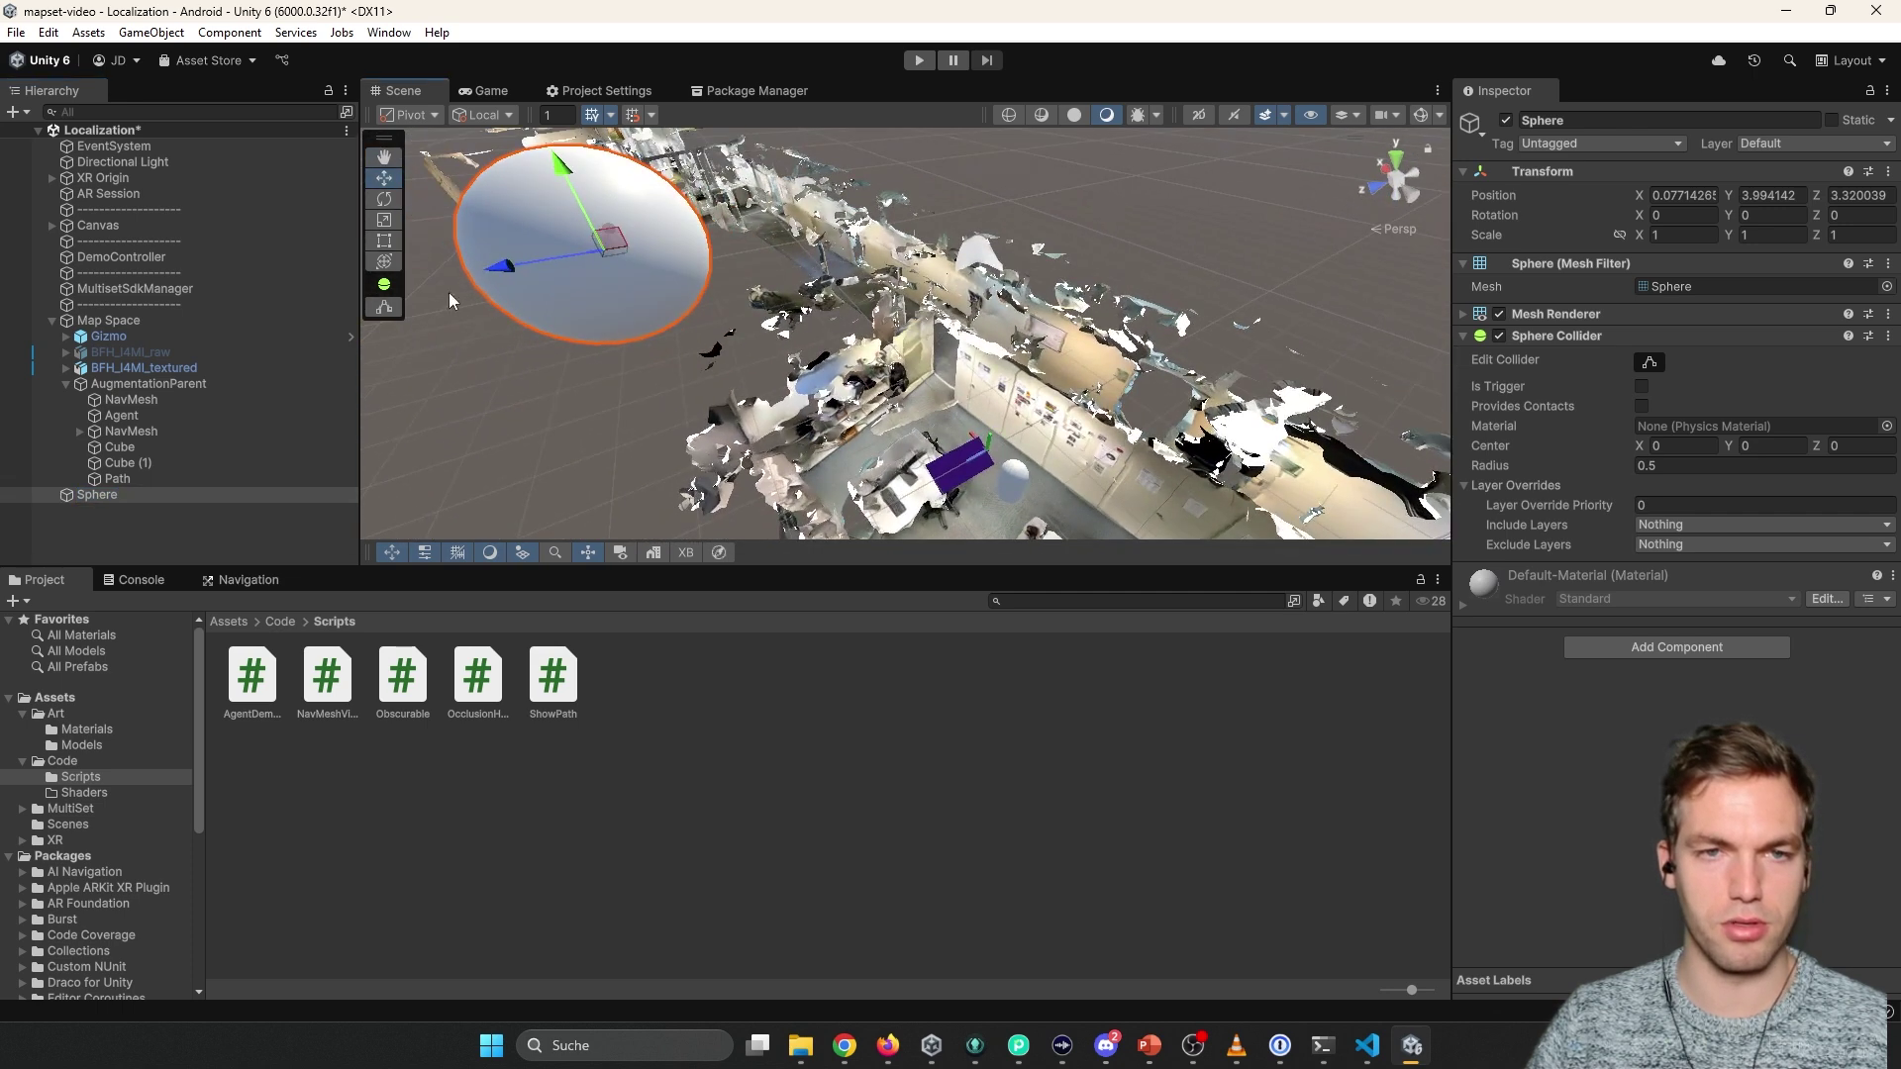
drag(616, 243, 1129, 295)
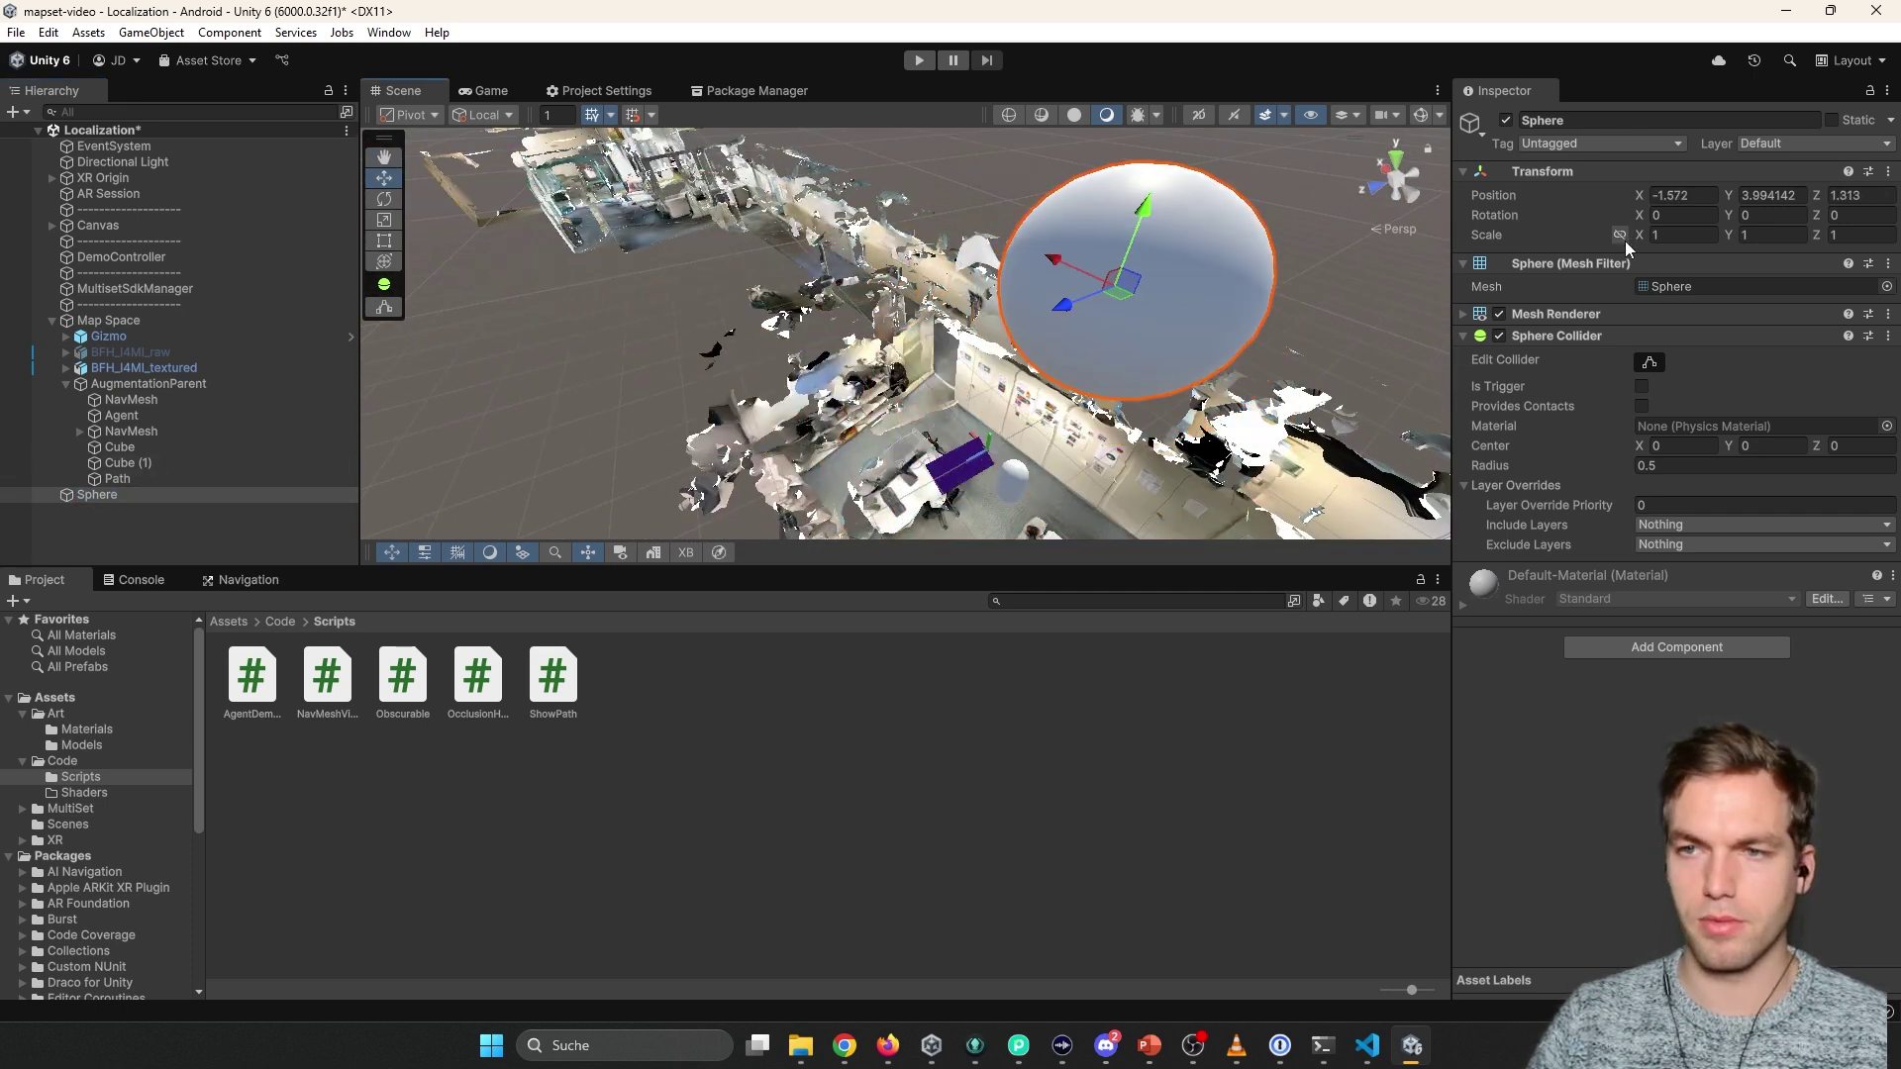
click(1682, 234)
text(0.4)
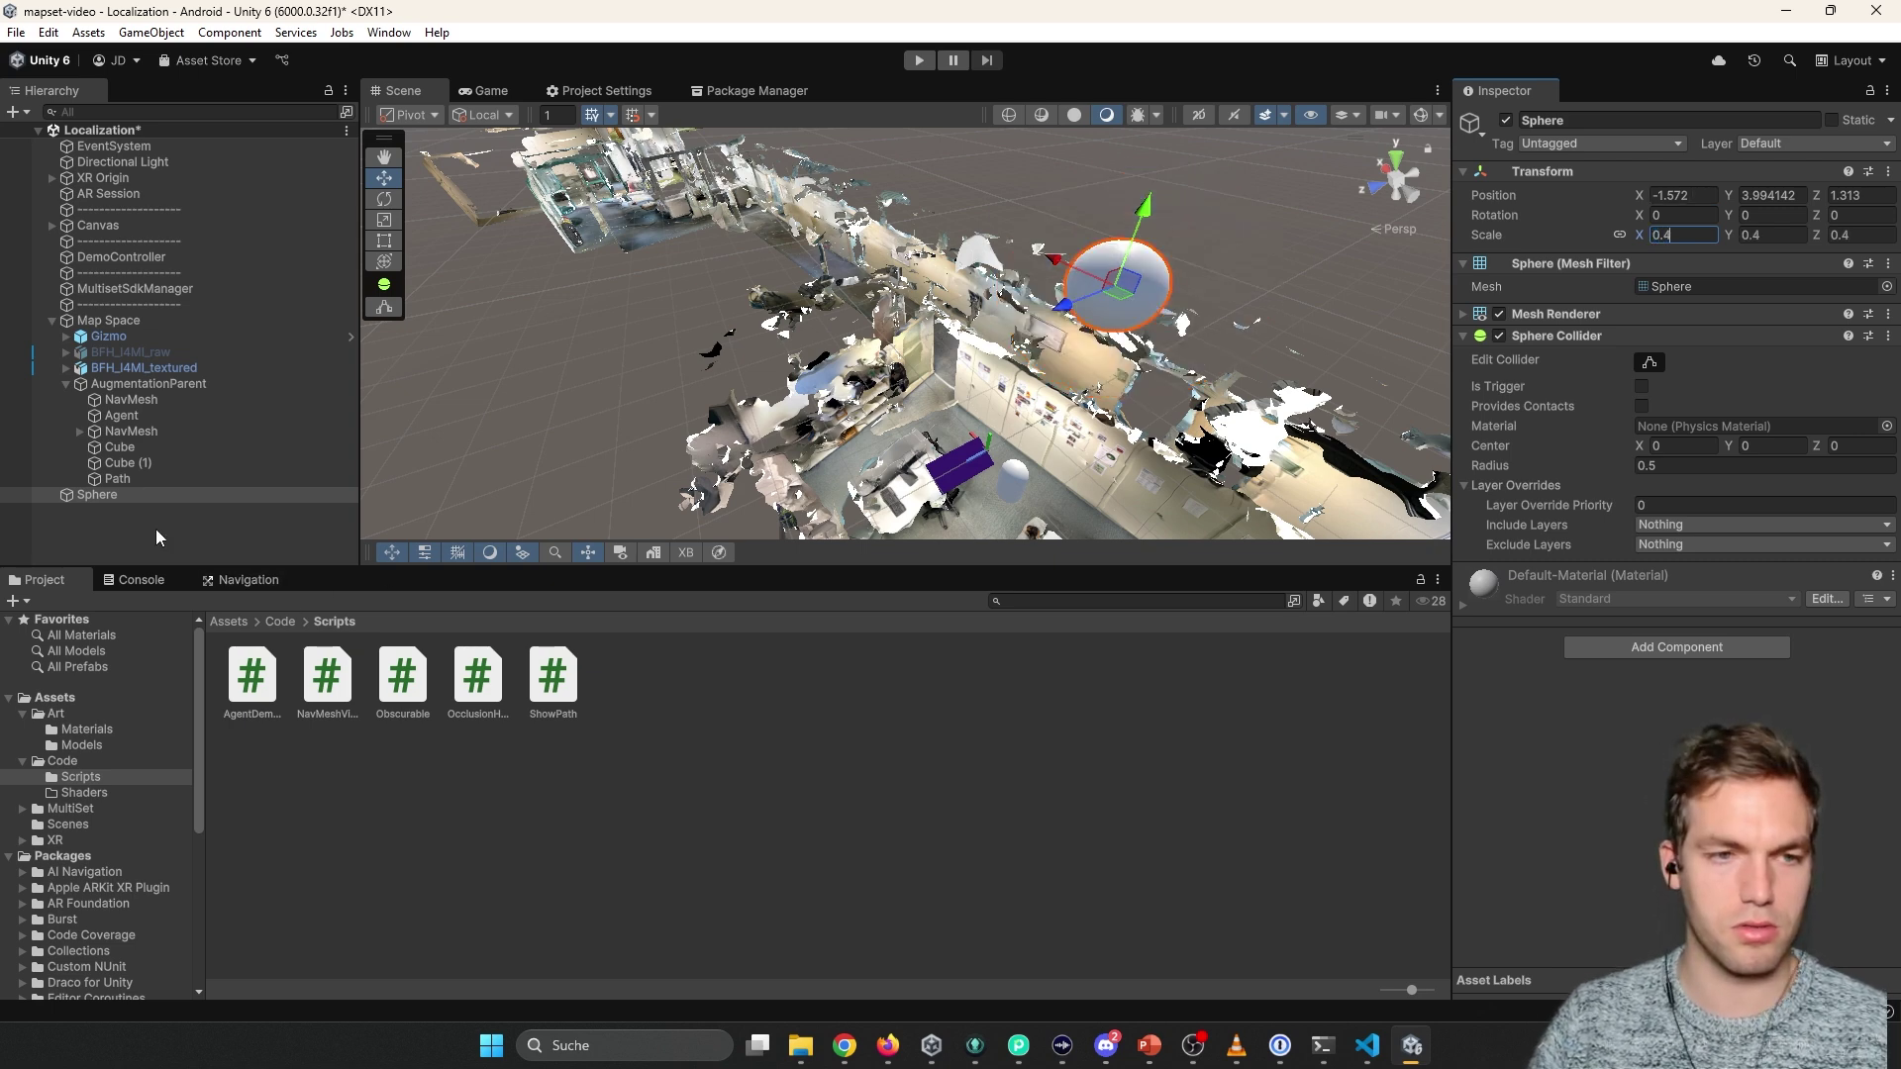
Create a Yellow material (FFBA00) in Art/Materials, apply it to the sphere, and save.
click(279, 622)
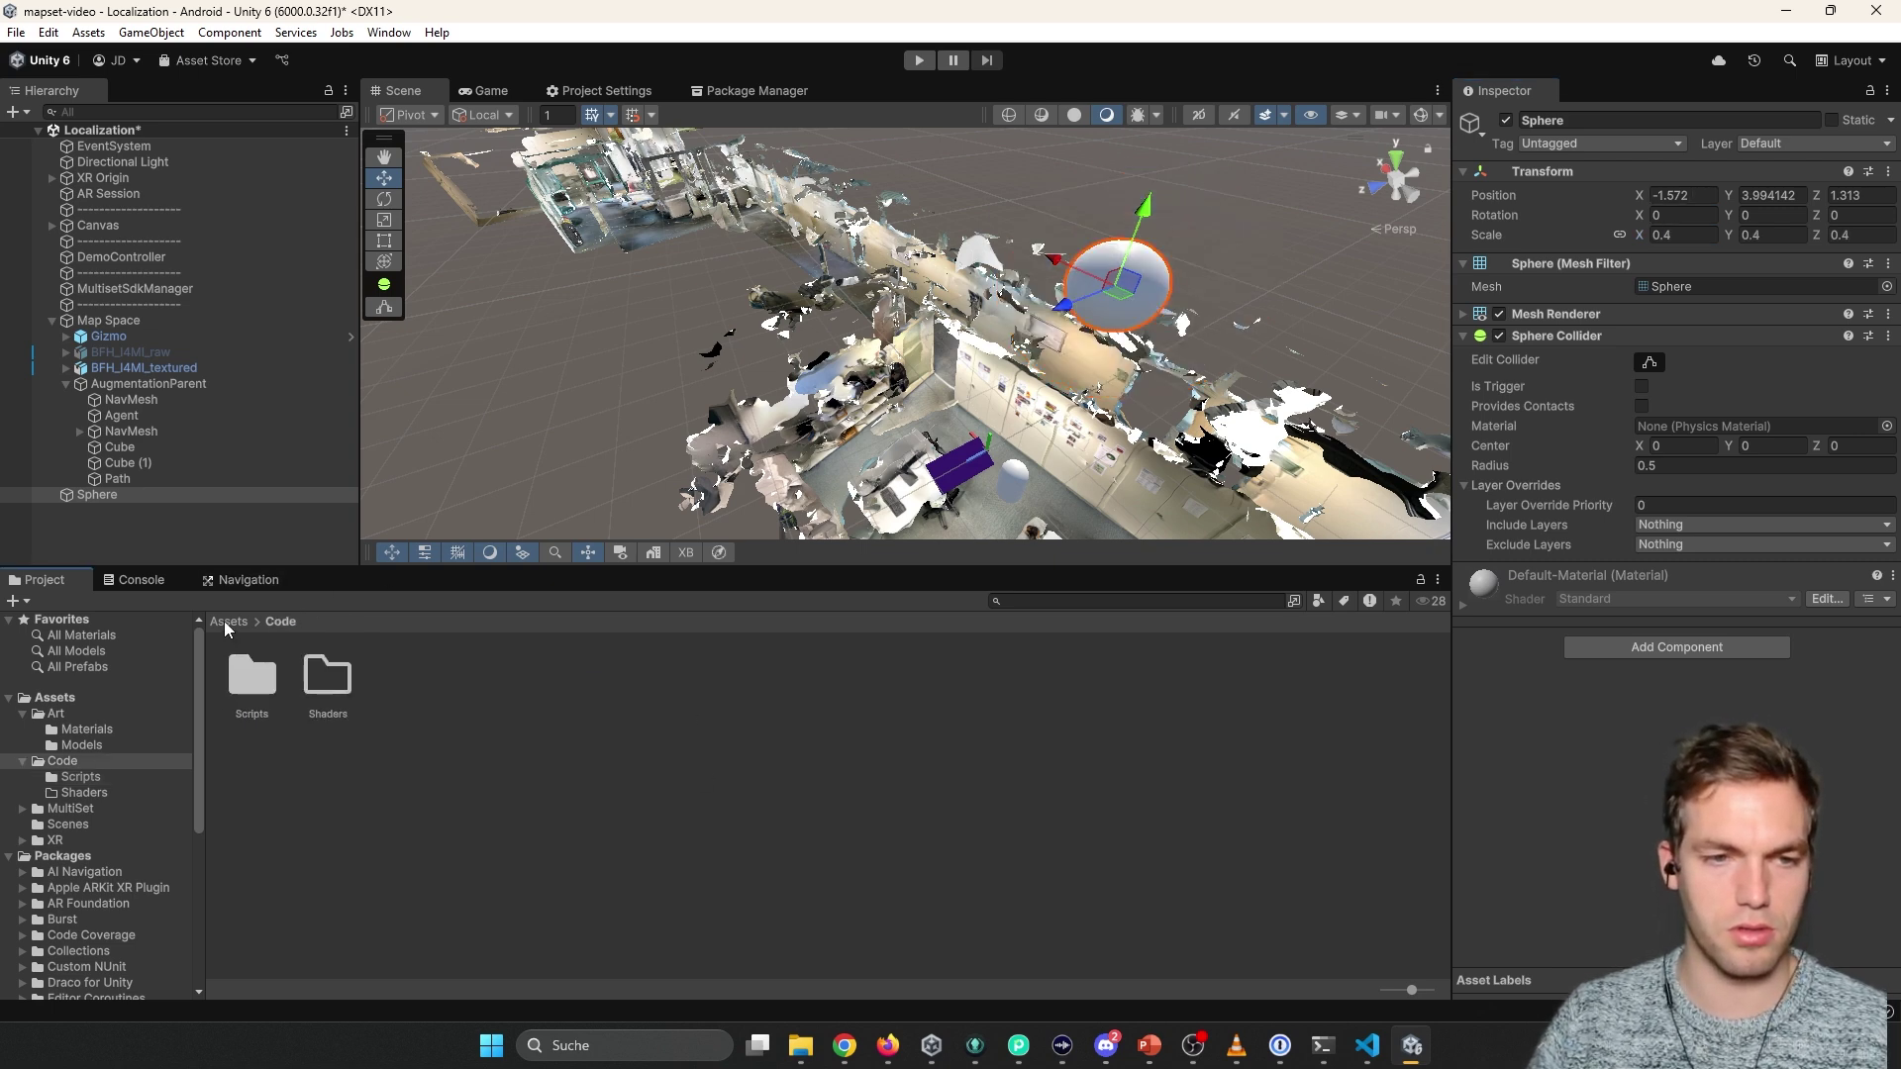
click(87, 729)
right_click(535, 708)
mouse_move(574, 73)
click(923, 96)
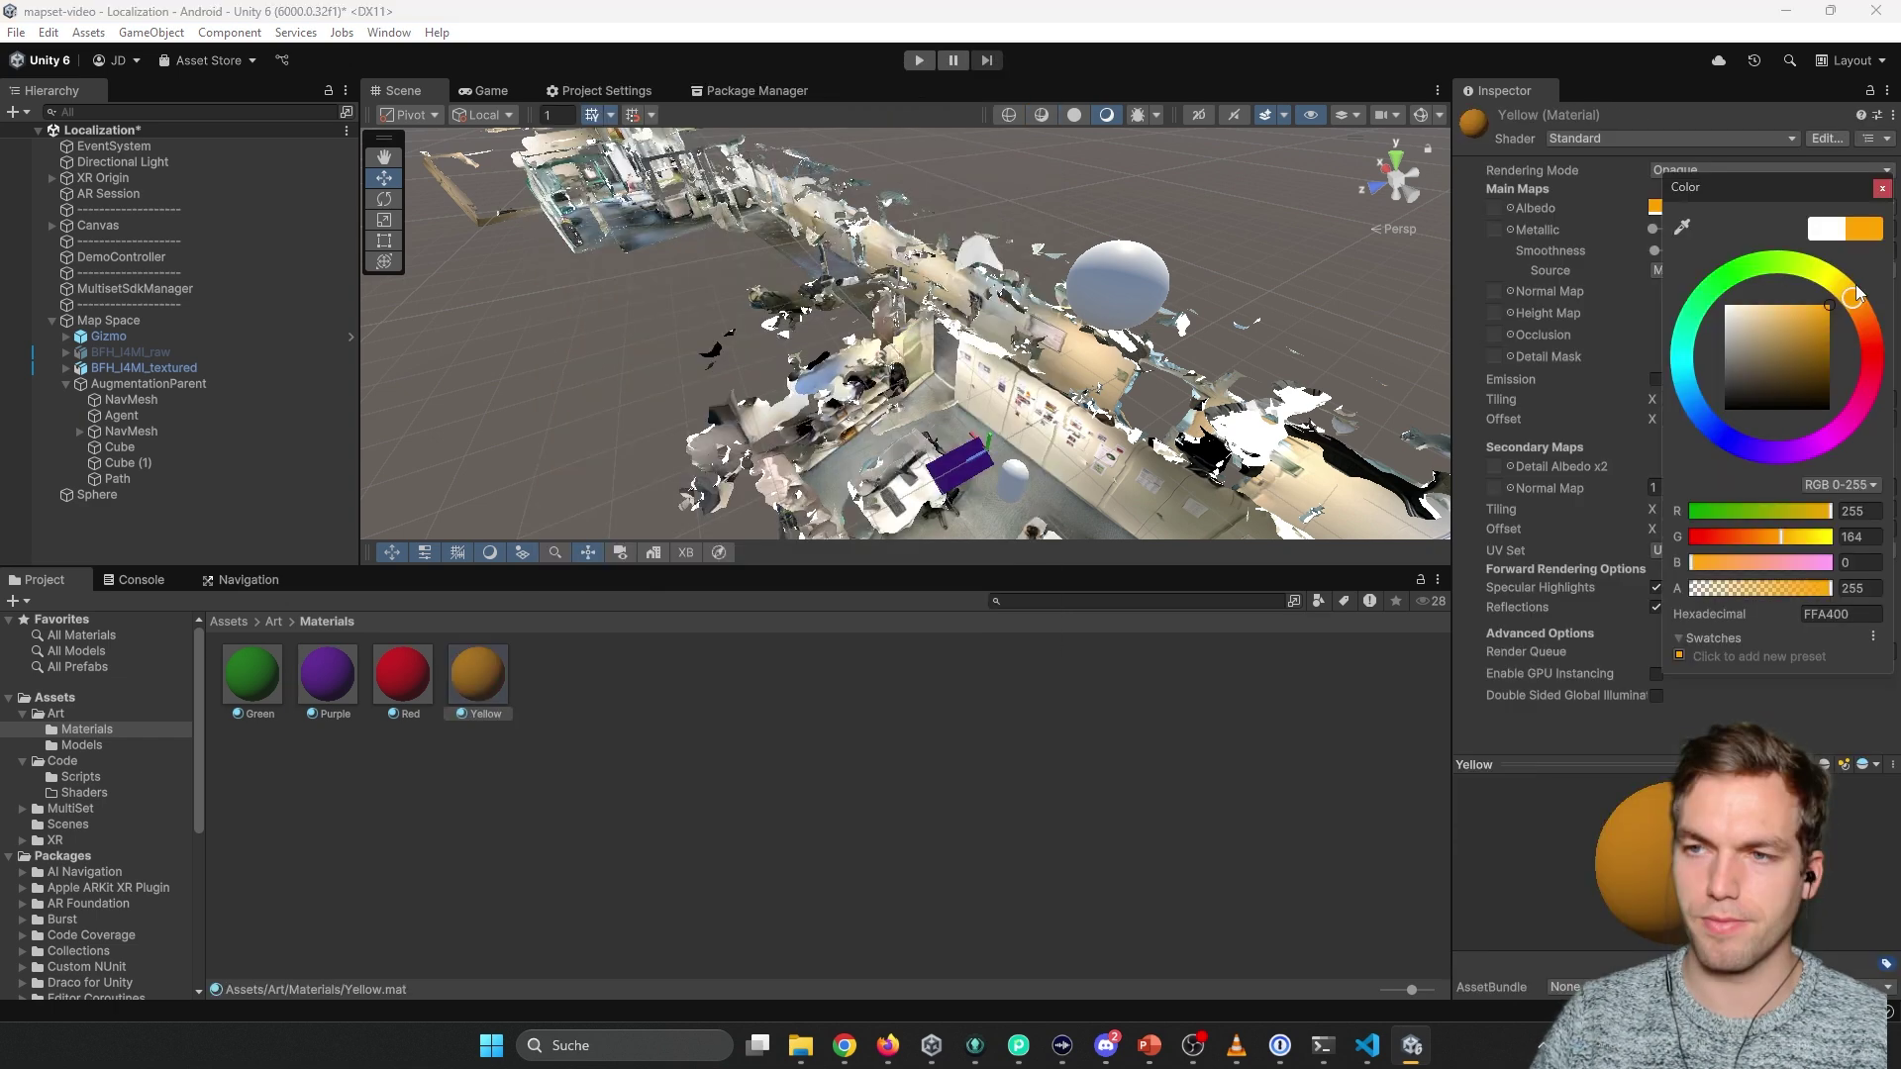
drag(1845, 289, 1849, 297)
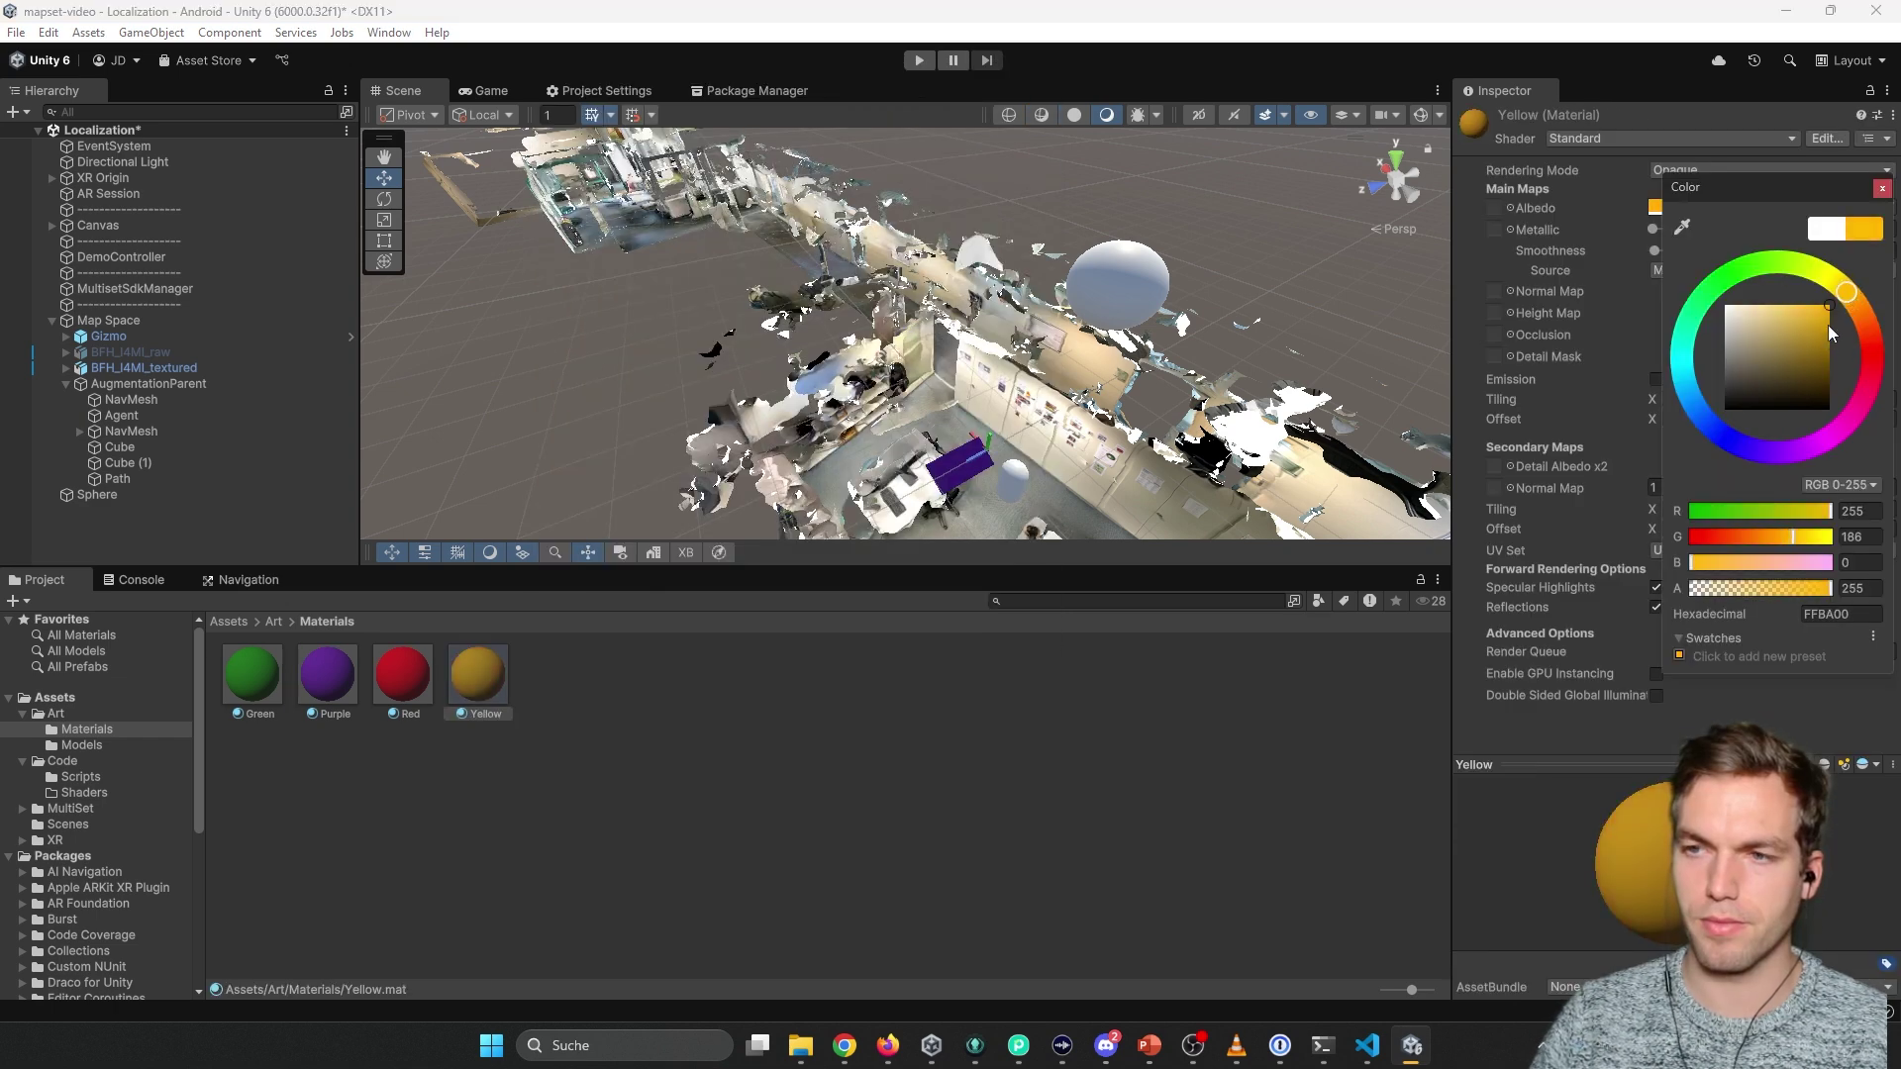
drag(477, 673, 1145, 285)
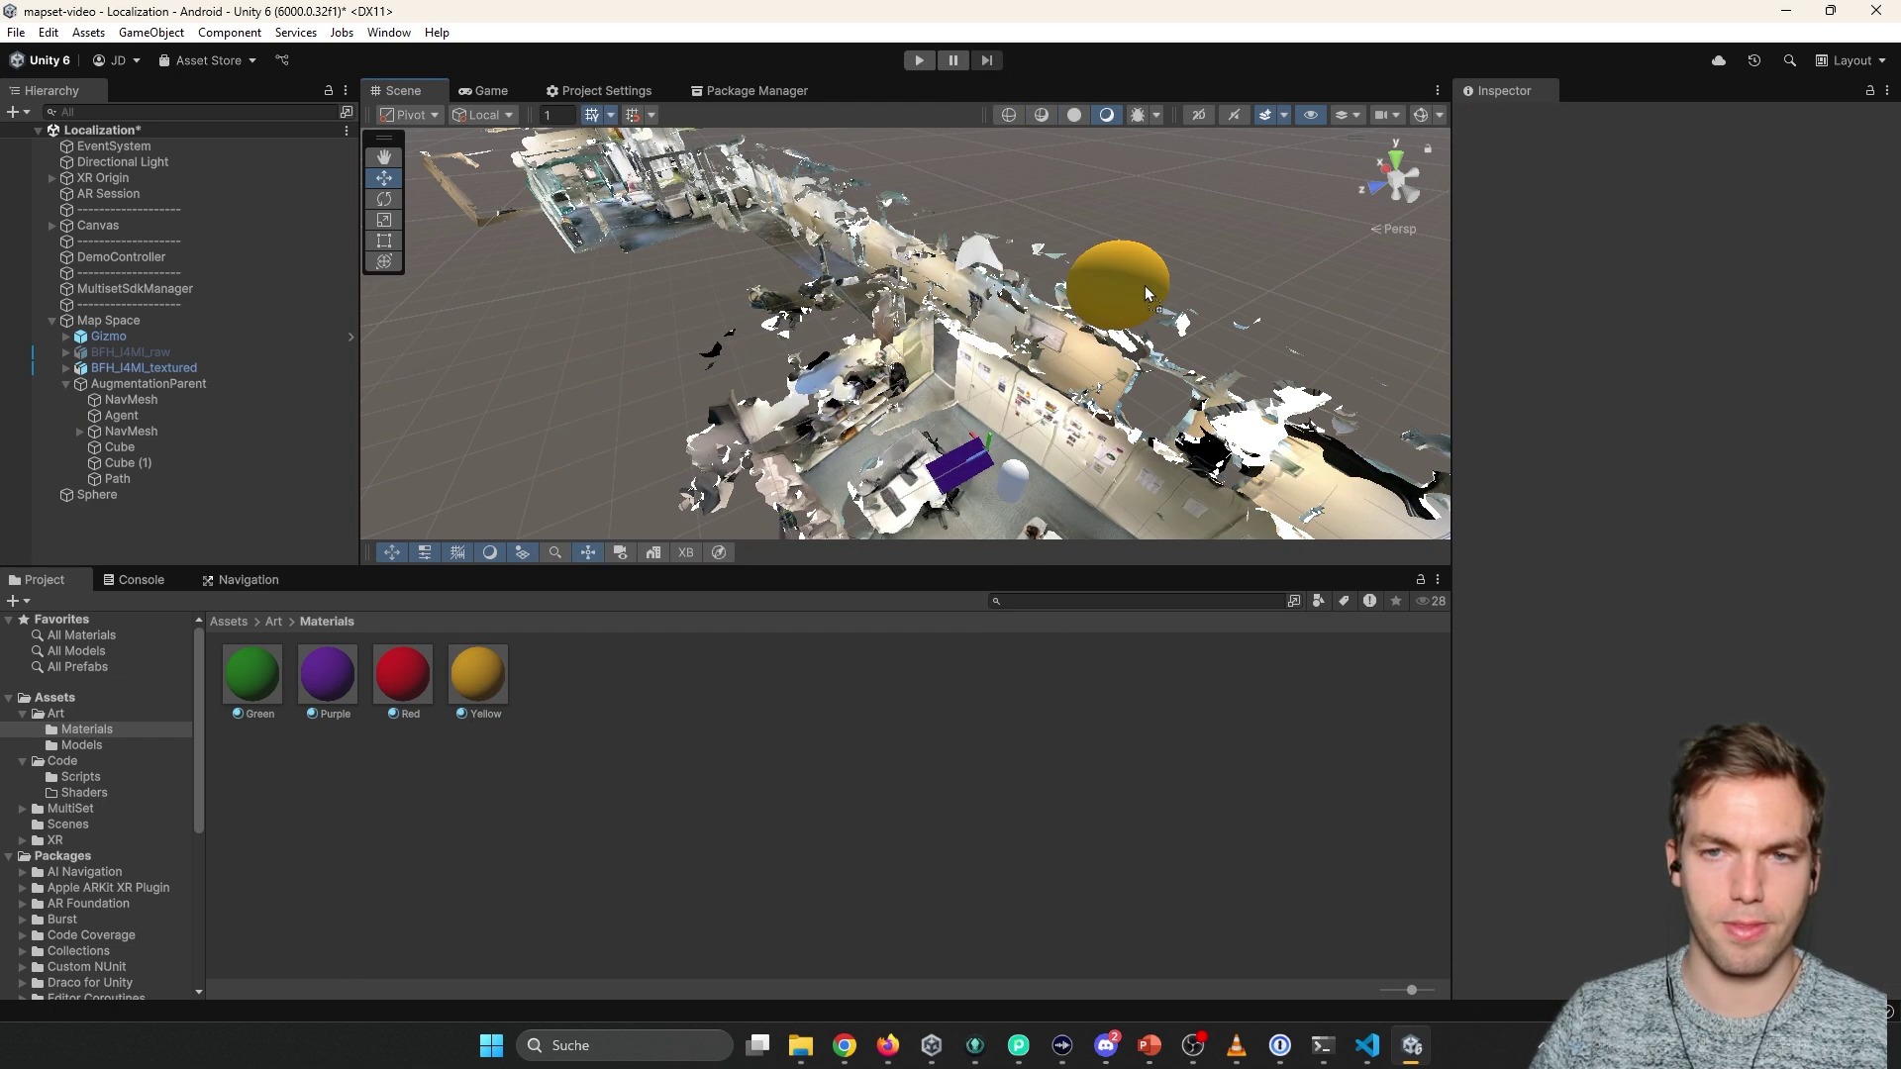
click(1118, 287)
click(1887, 335)
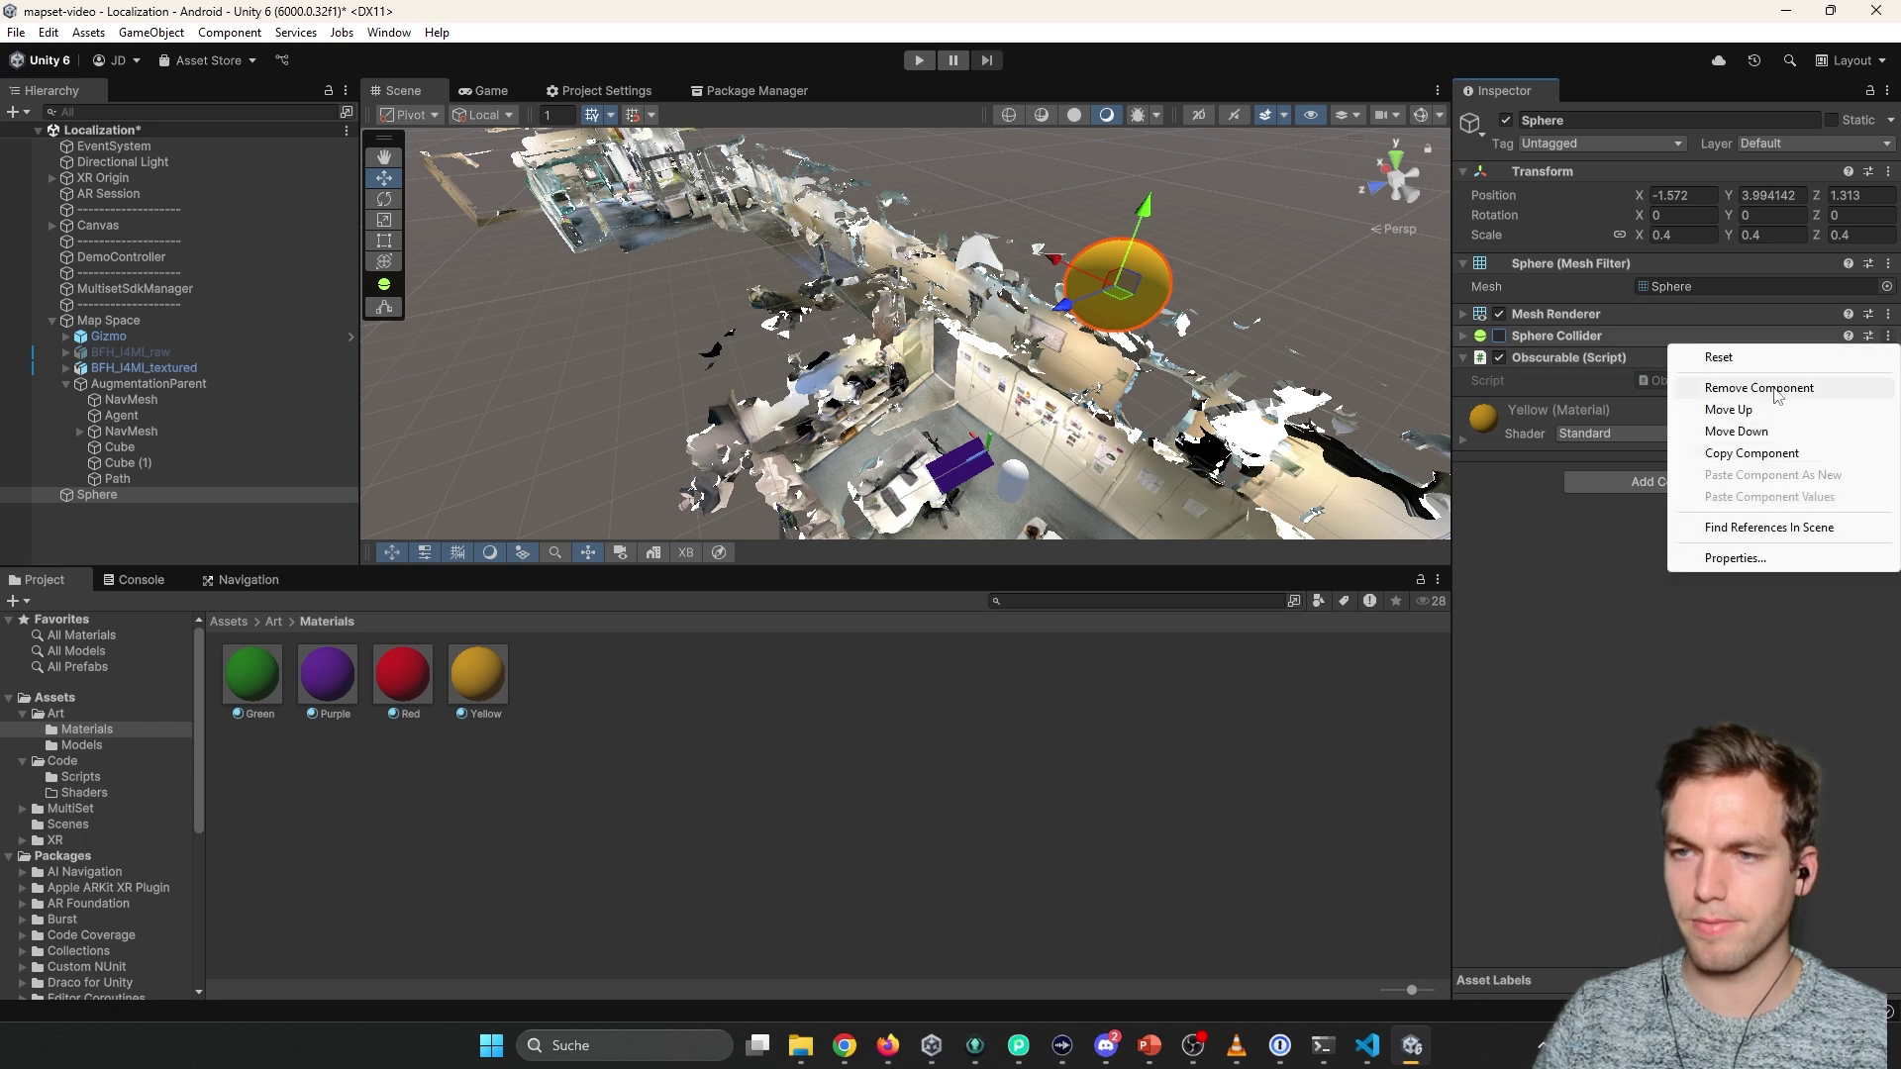
key(Escape)
key(ctrl+s)
Create an Assets/Prefab folder and save the Sphere into it as a prefab.
click(228, 620)
right_click(425, 795)
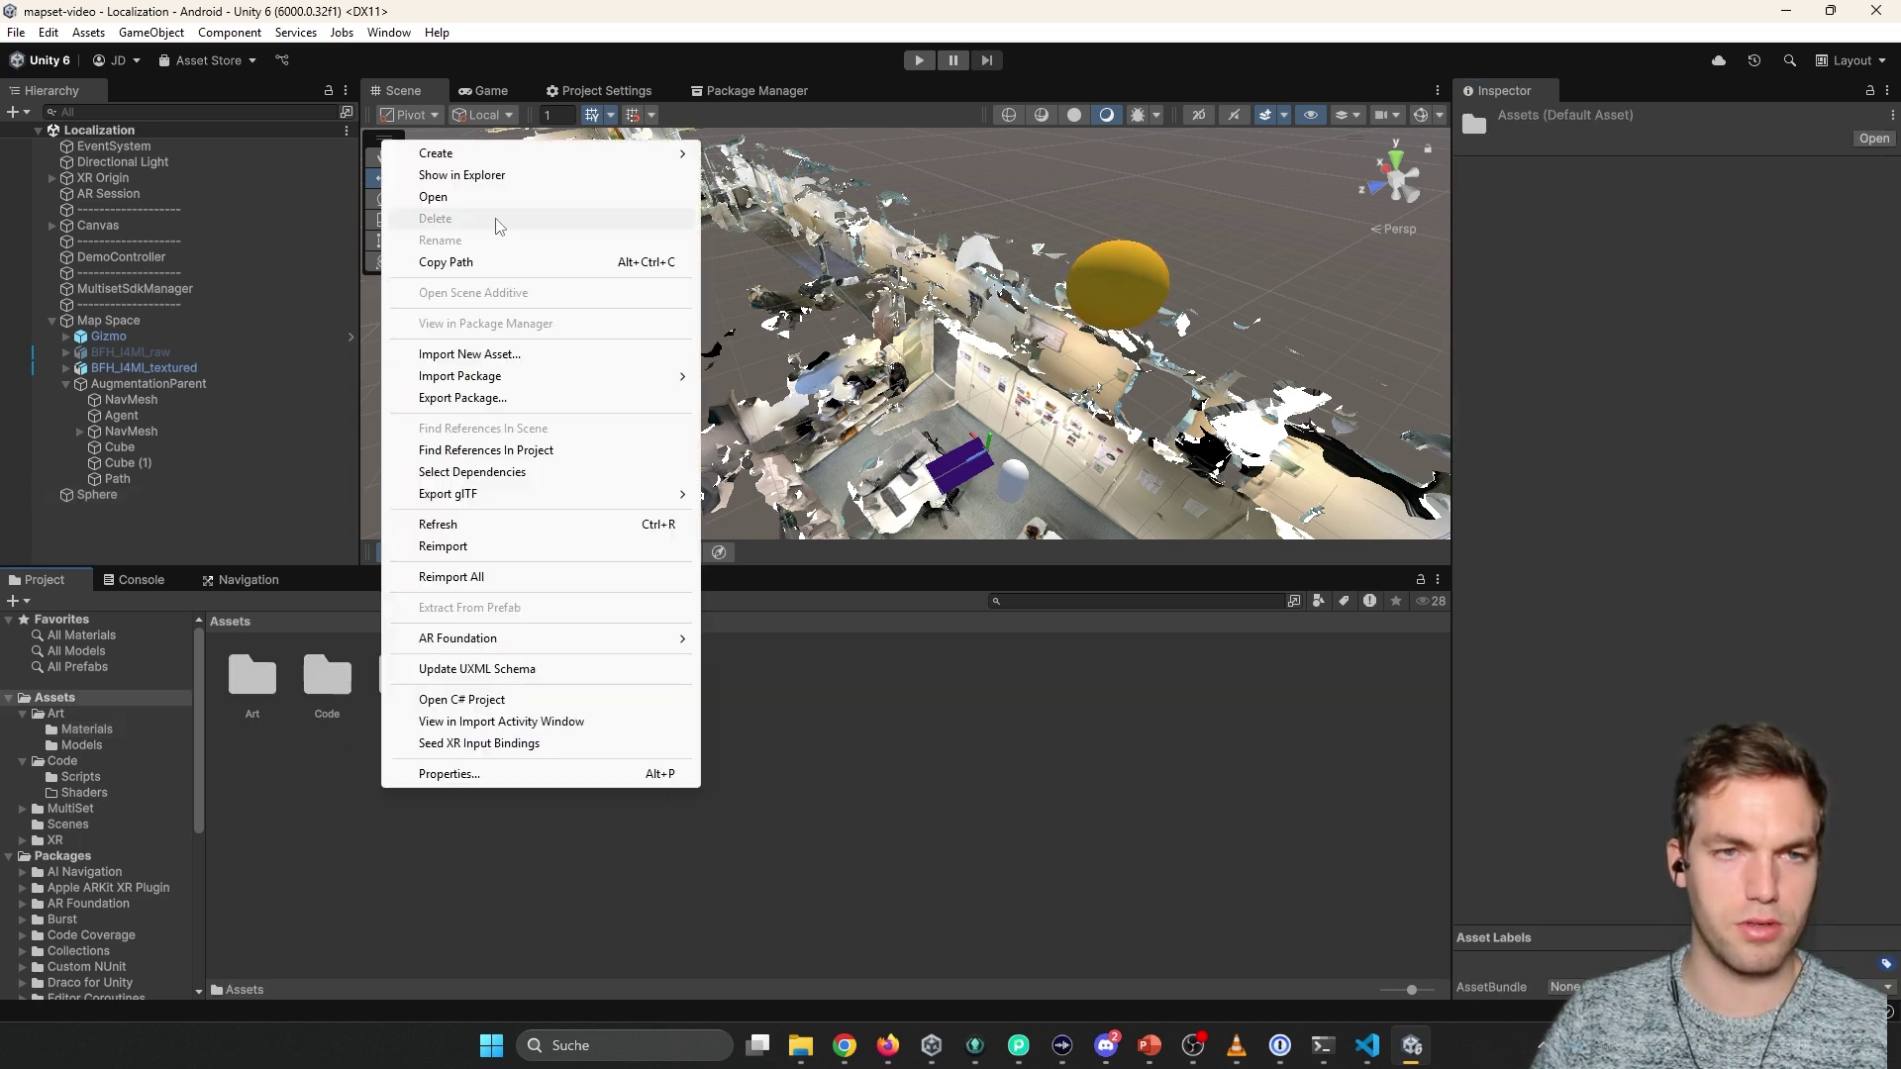
mouse_move(472, 163)
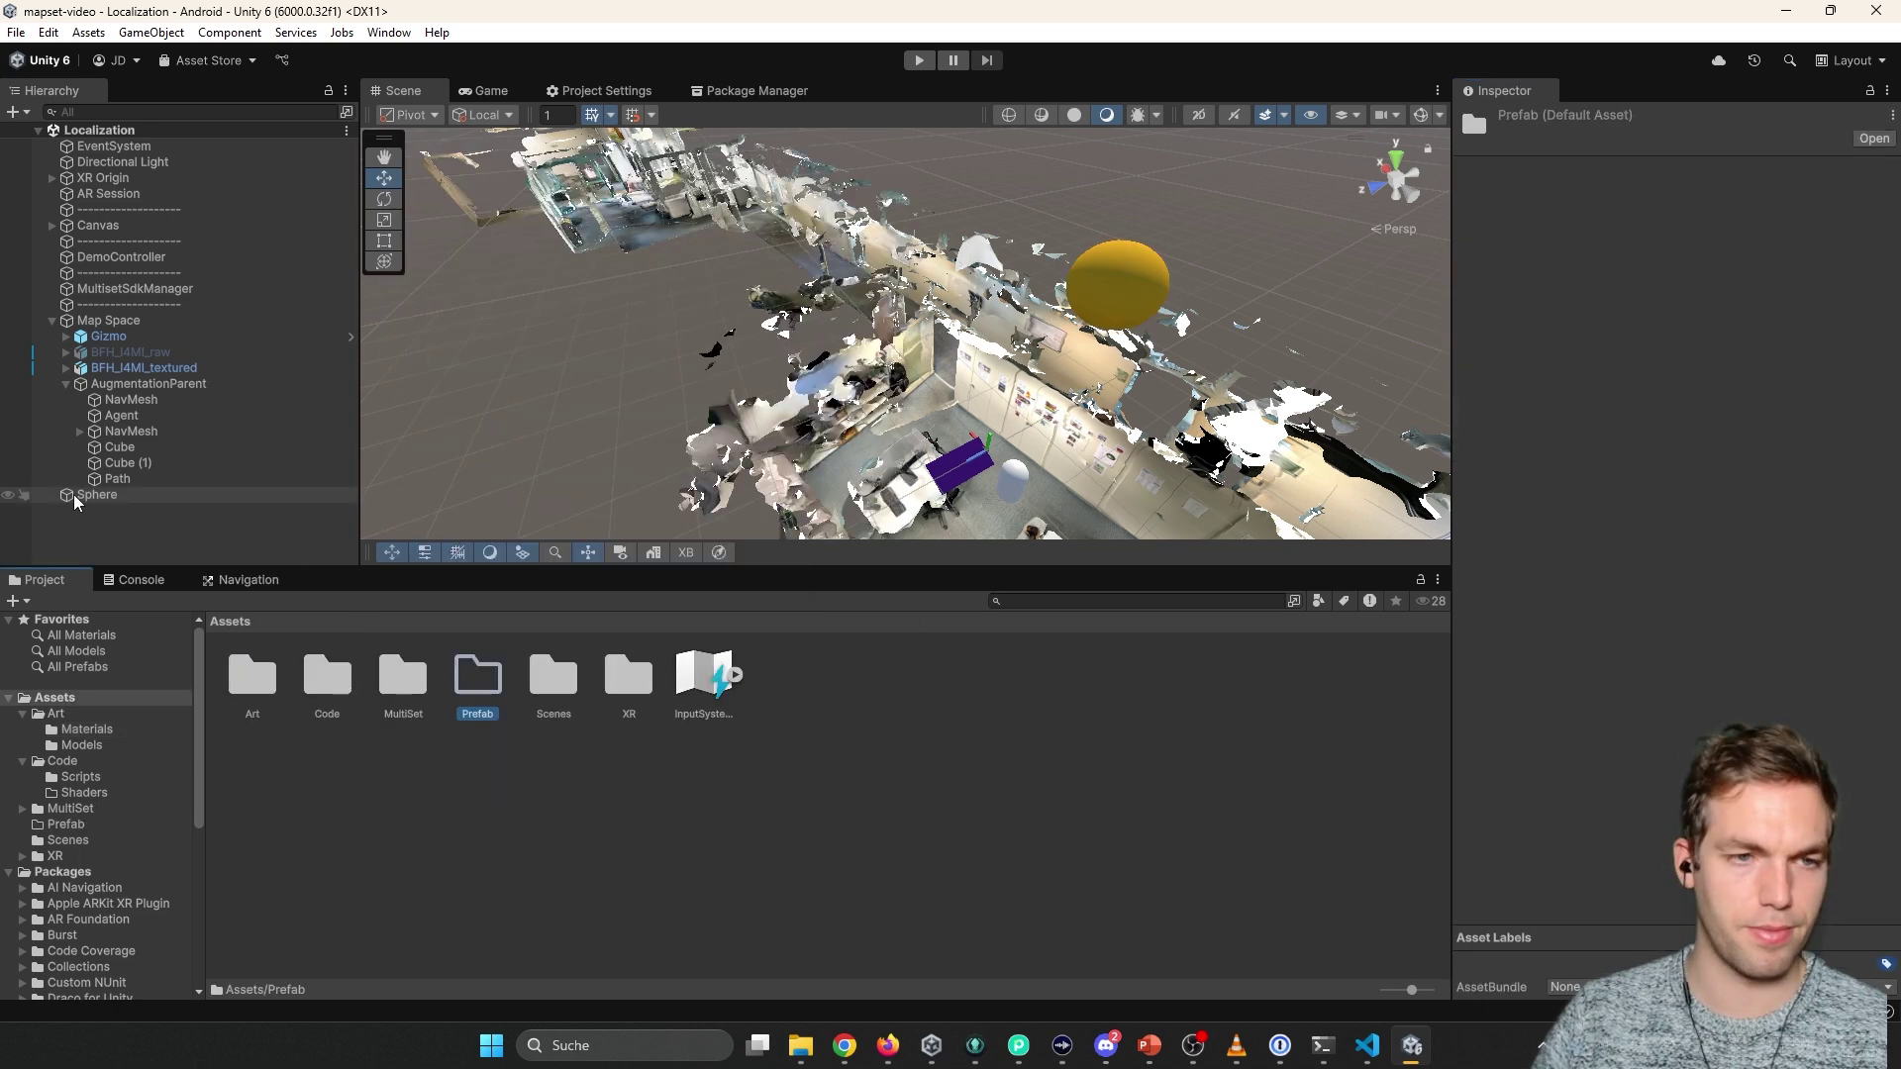
drag(97, 494, 478, 678)
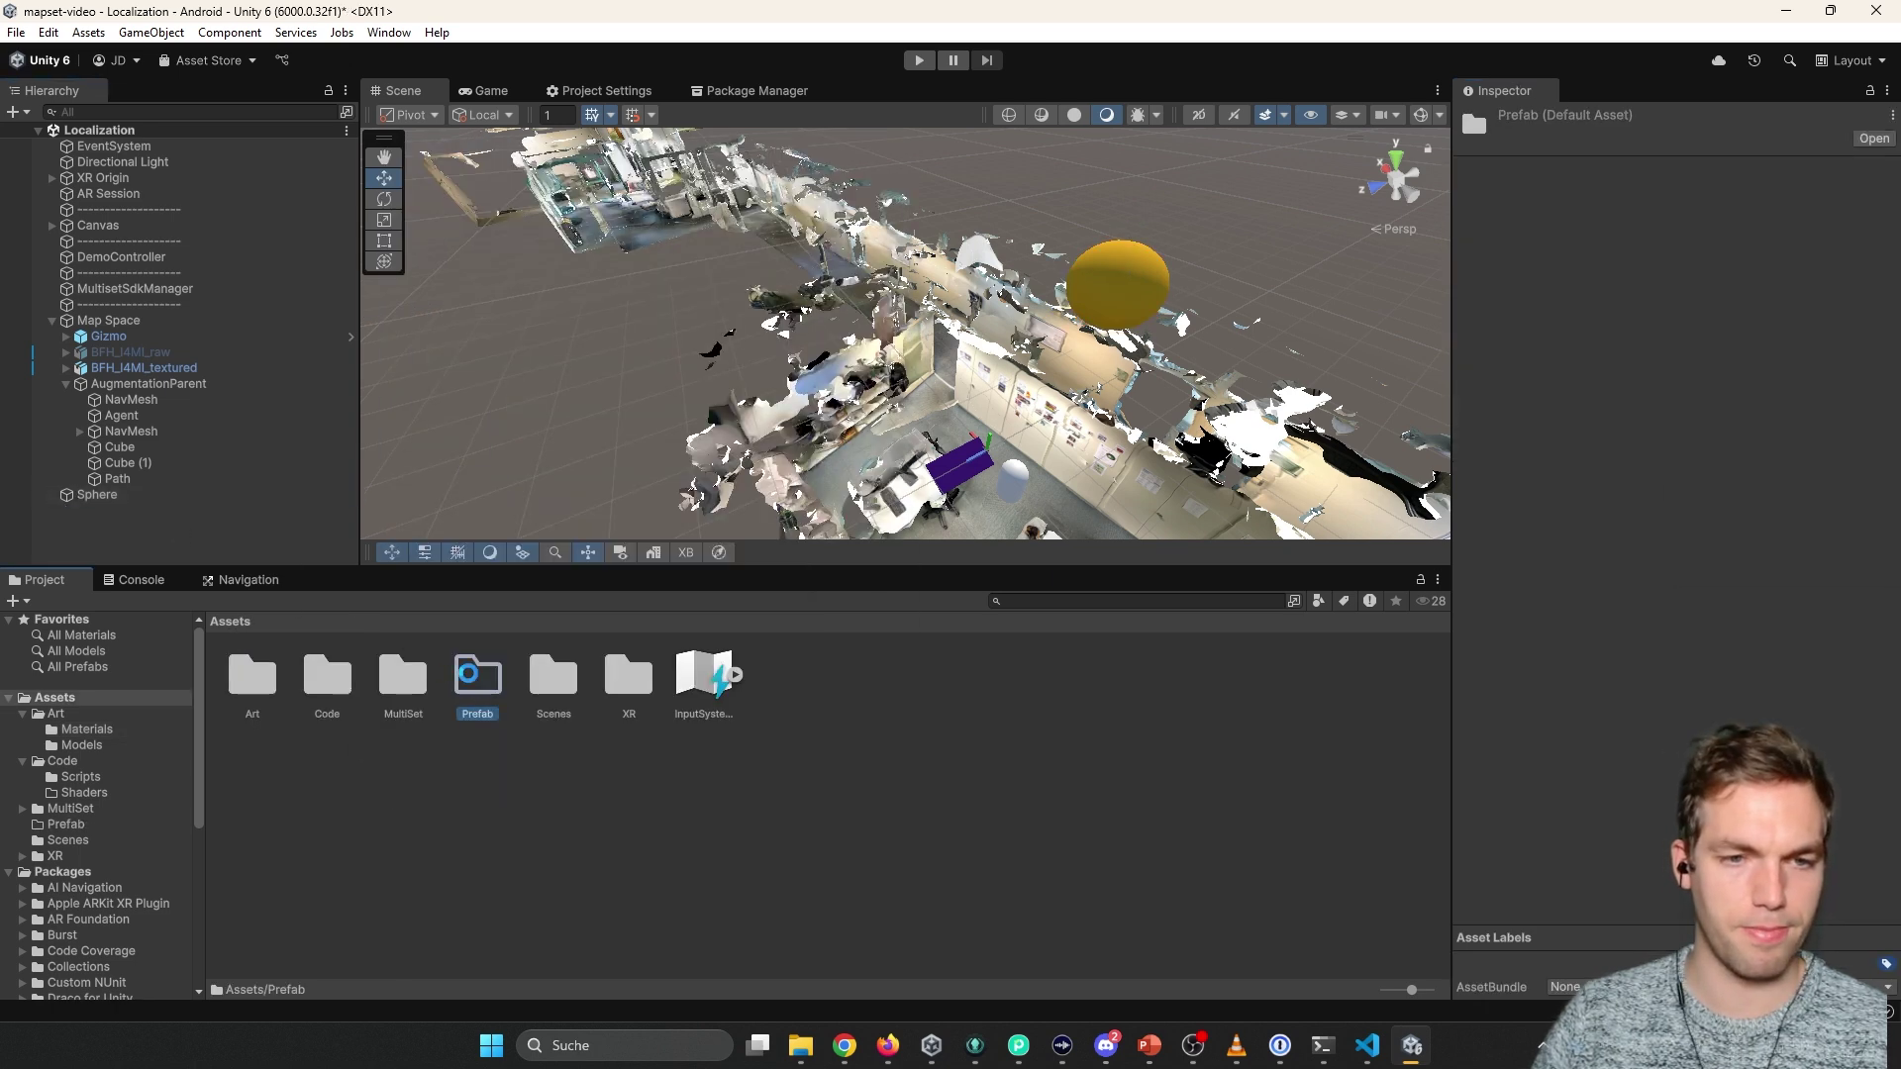
key(ctrl+s)
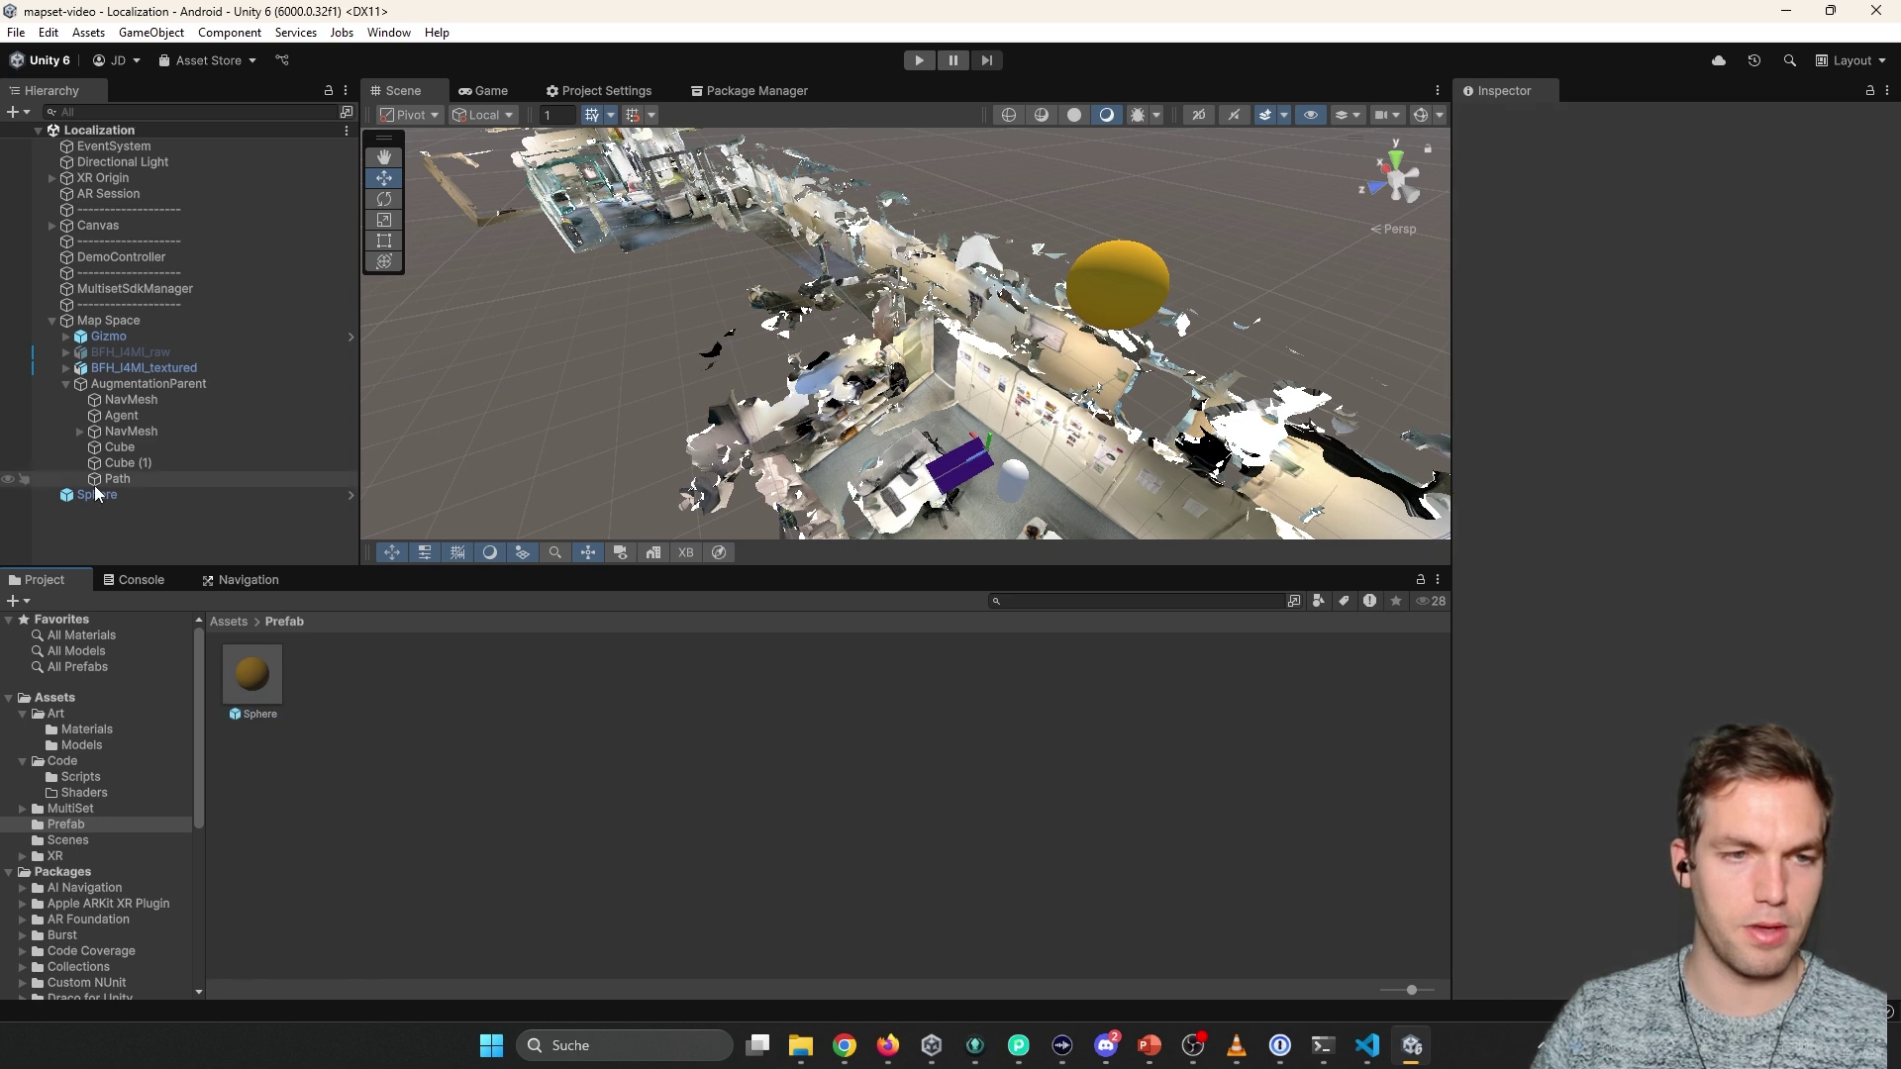
Delete the Sphere from the Hierarchy and set the prefab as Path's Corner Visualization Prefab.
click(99, 497)
right_click(99, 500)
click(155, 387)
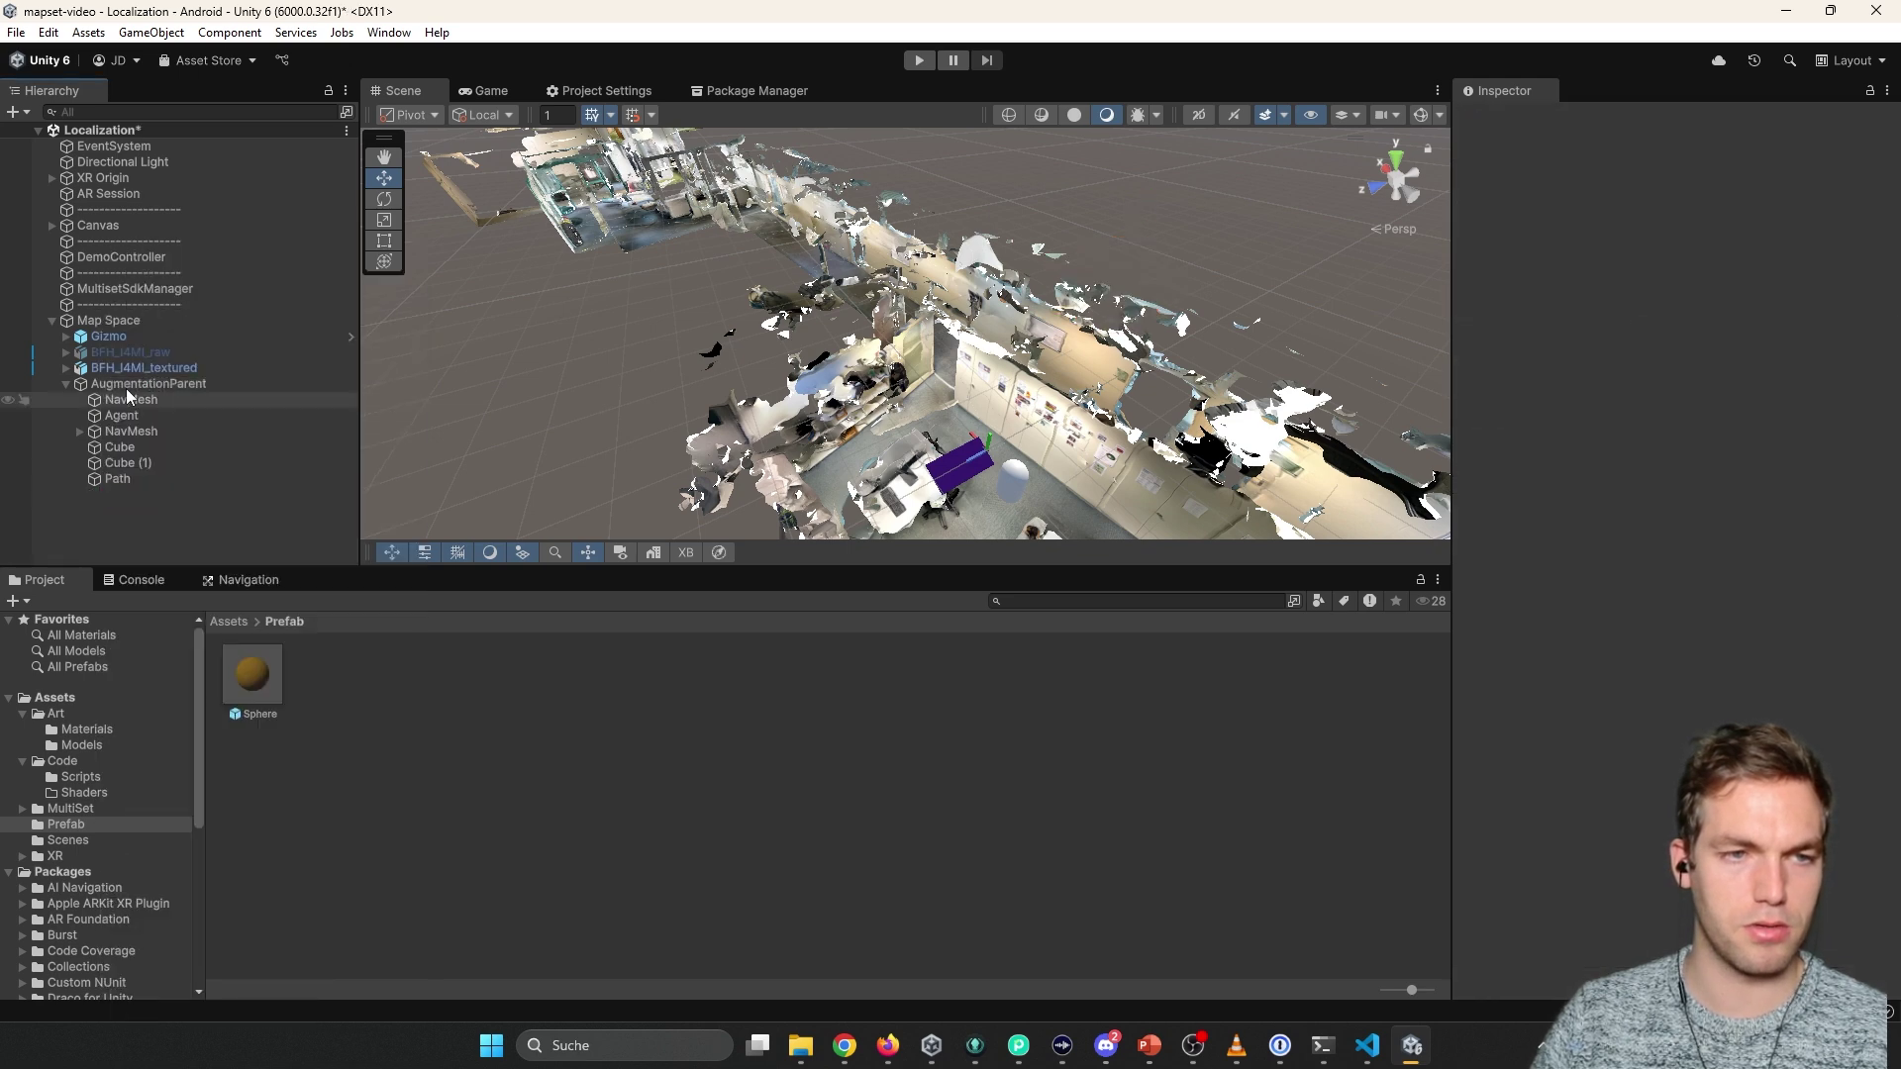
click(139, 384)
click(119, 480)
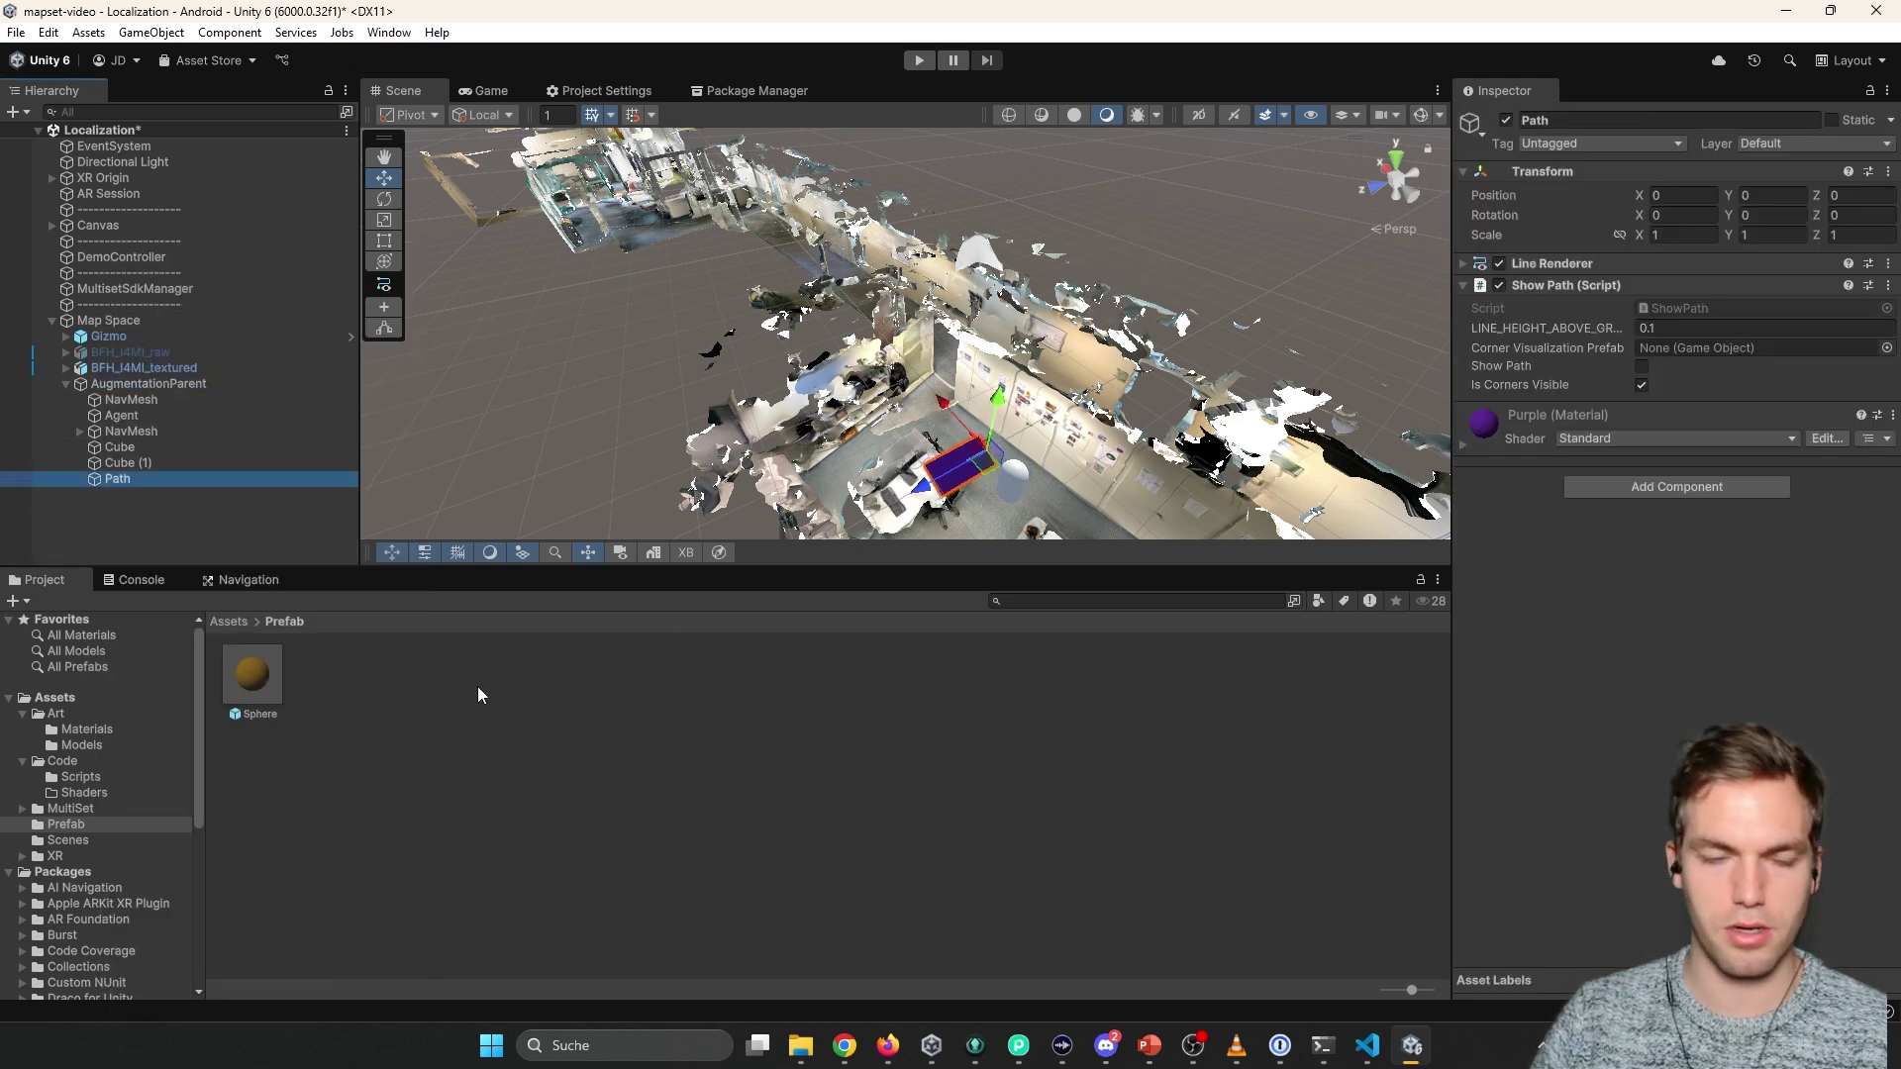
drag(269, 696, 1676, 348)
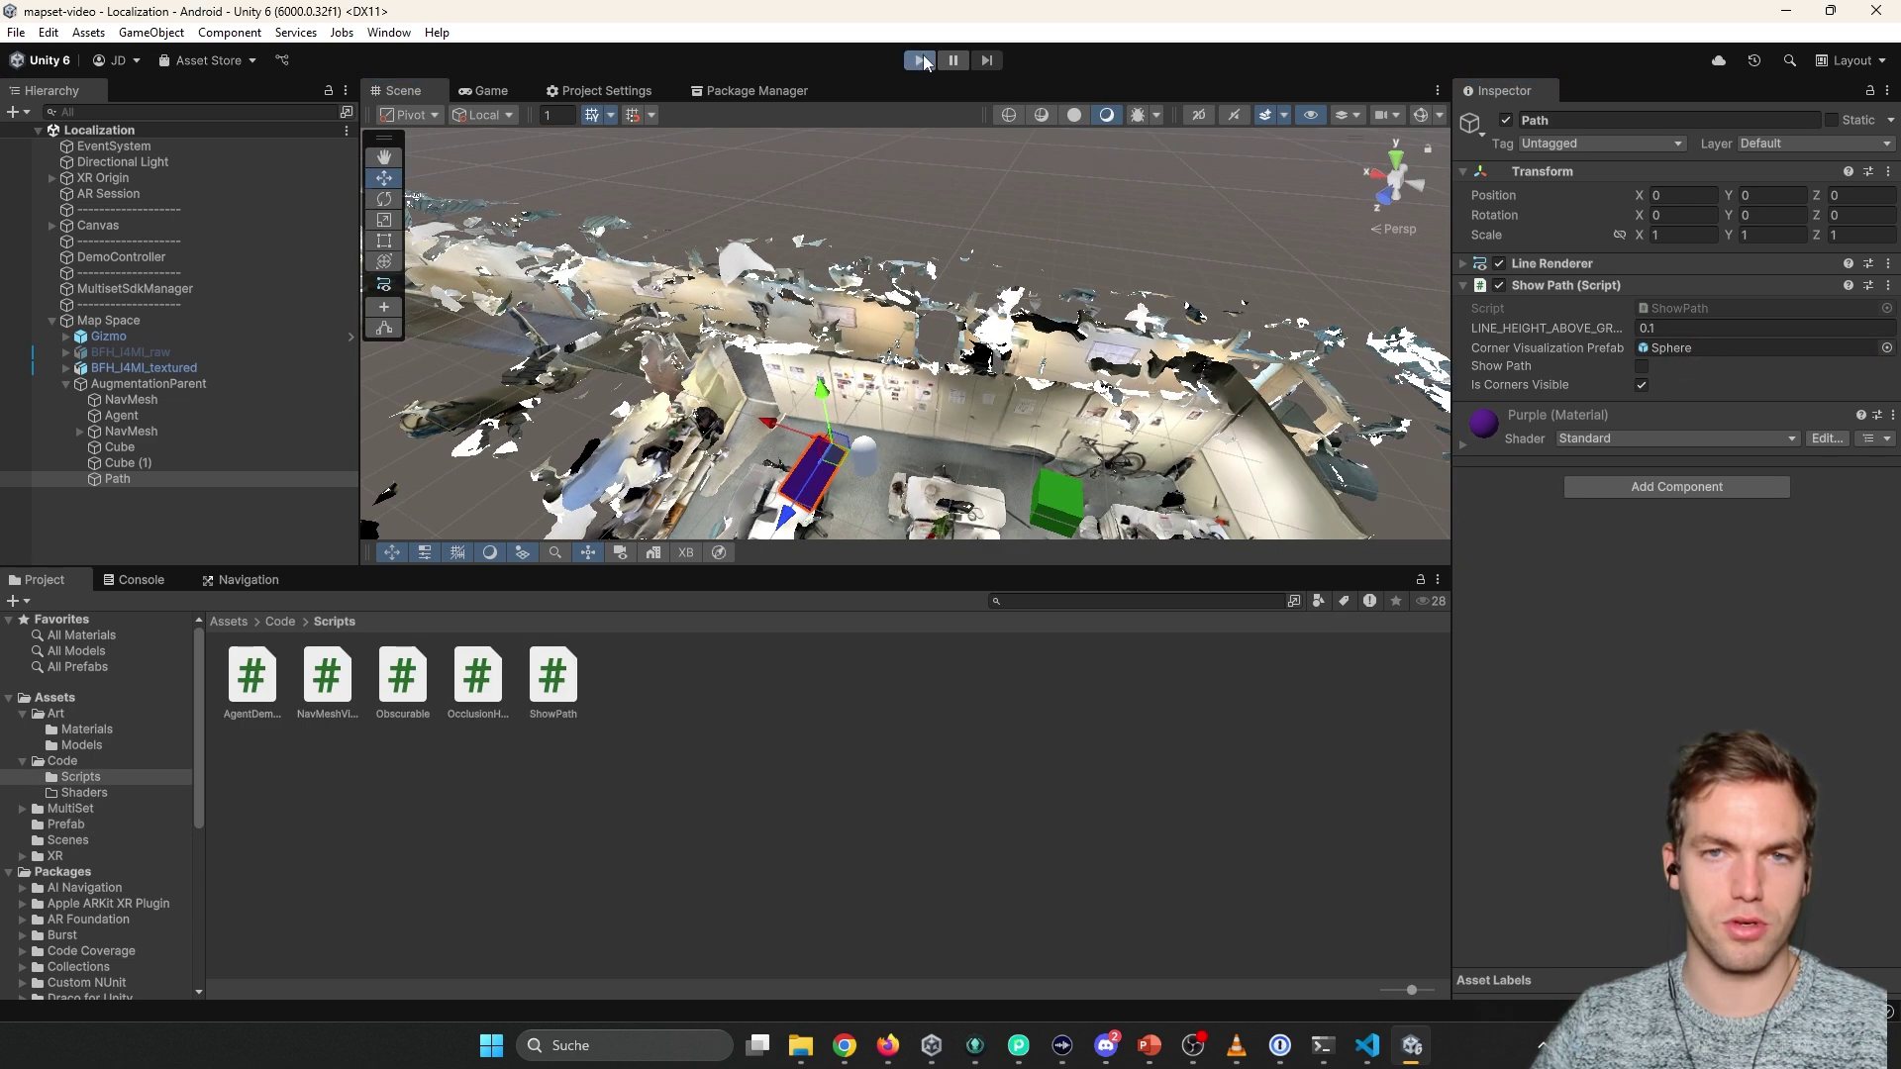
Enter Play mode and tick Is Localized on the DemoController object.
click(922, 60)
click(108, 256)
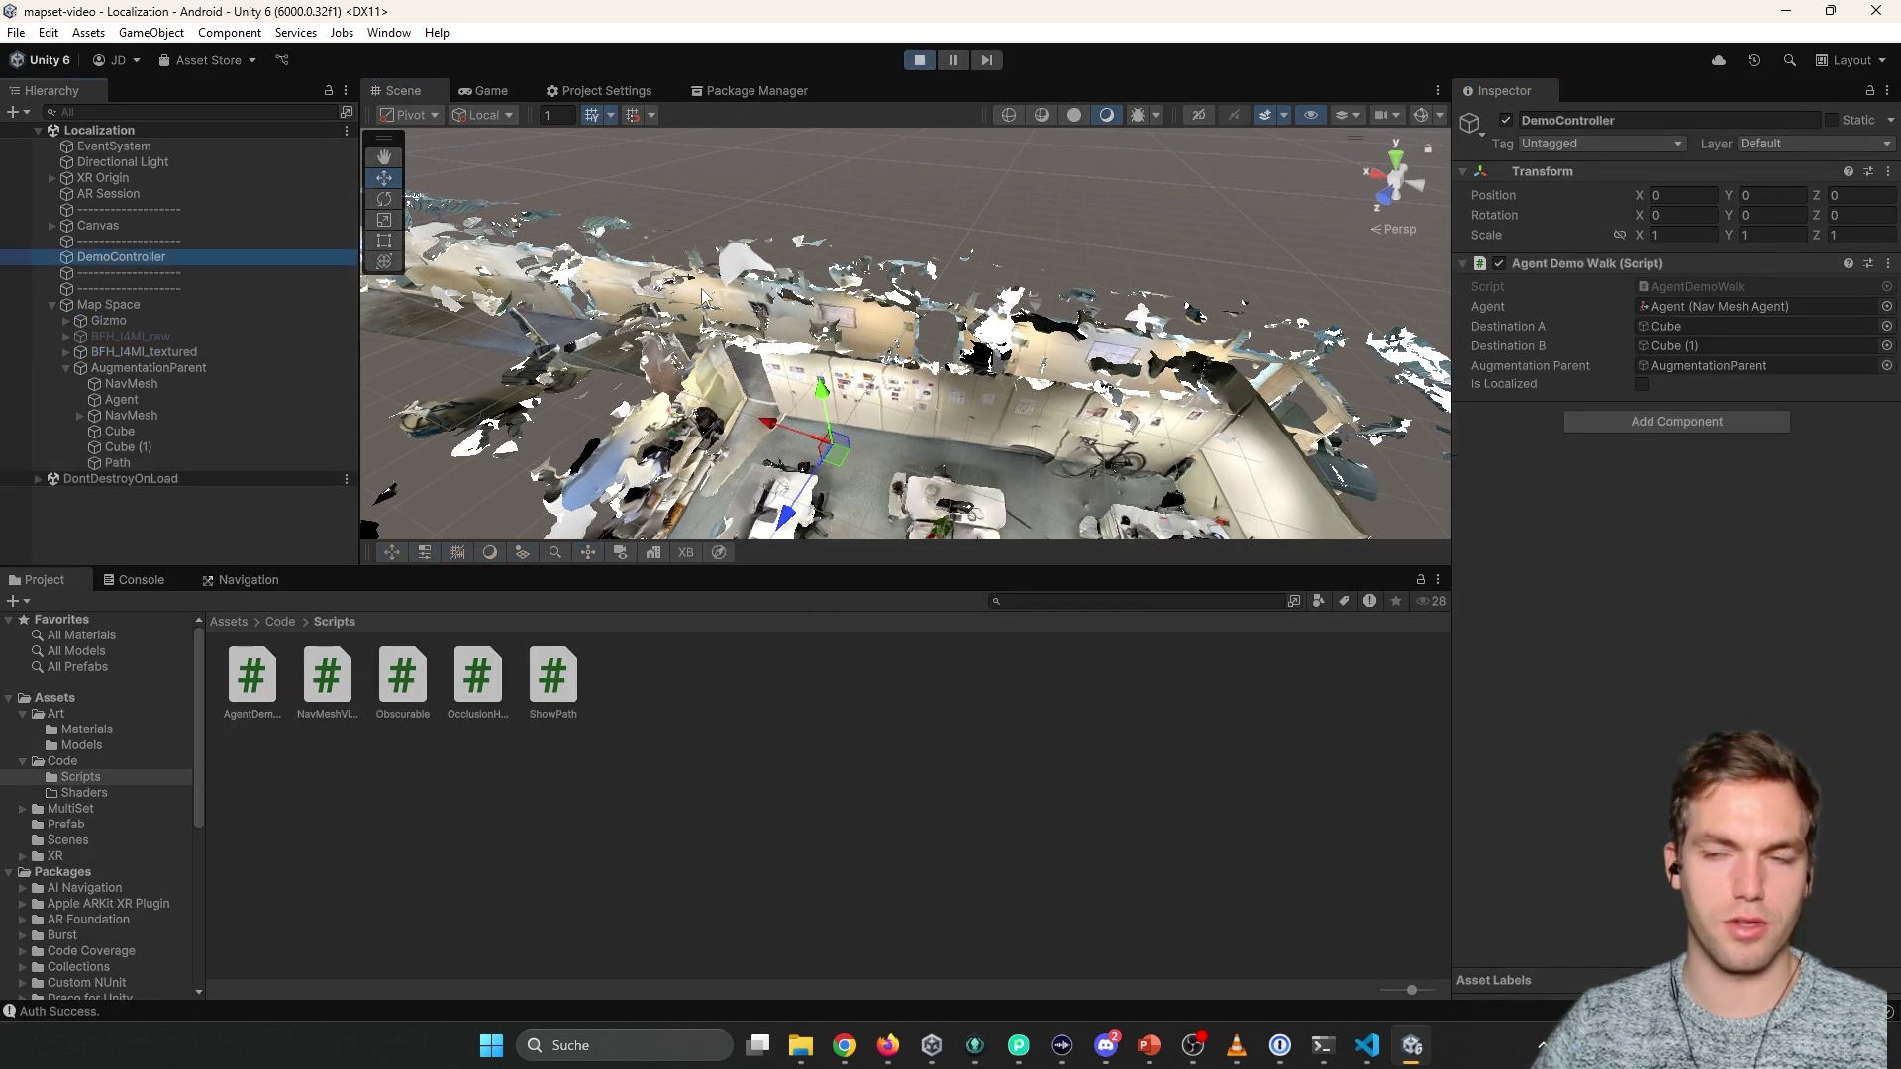
click(1643, 385)
Fly along the purple agent path to check the yellow corner spheres, then stop Play mode.
right_drag(1287, 425, 1467, 448)
right_drag(1138, 435, 863, 432)
right_drag(733, 371, 594, 336)
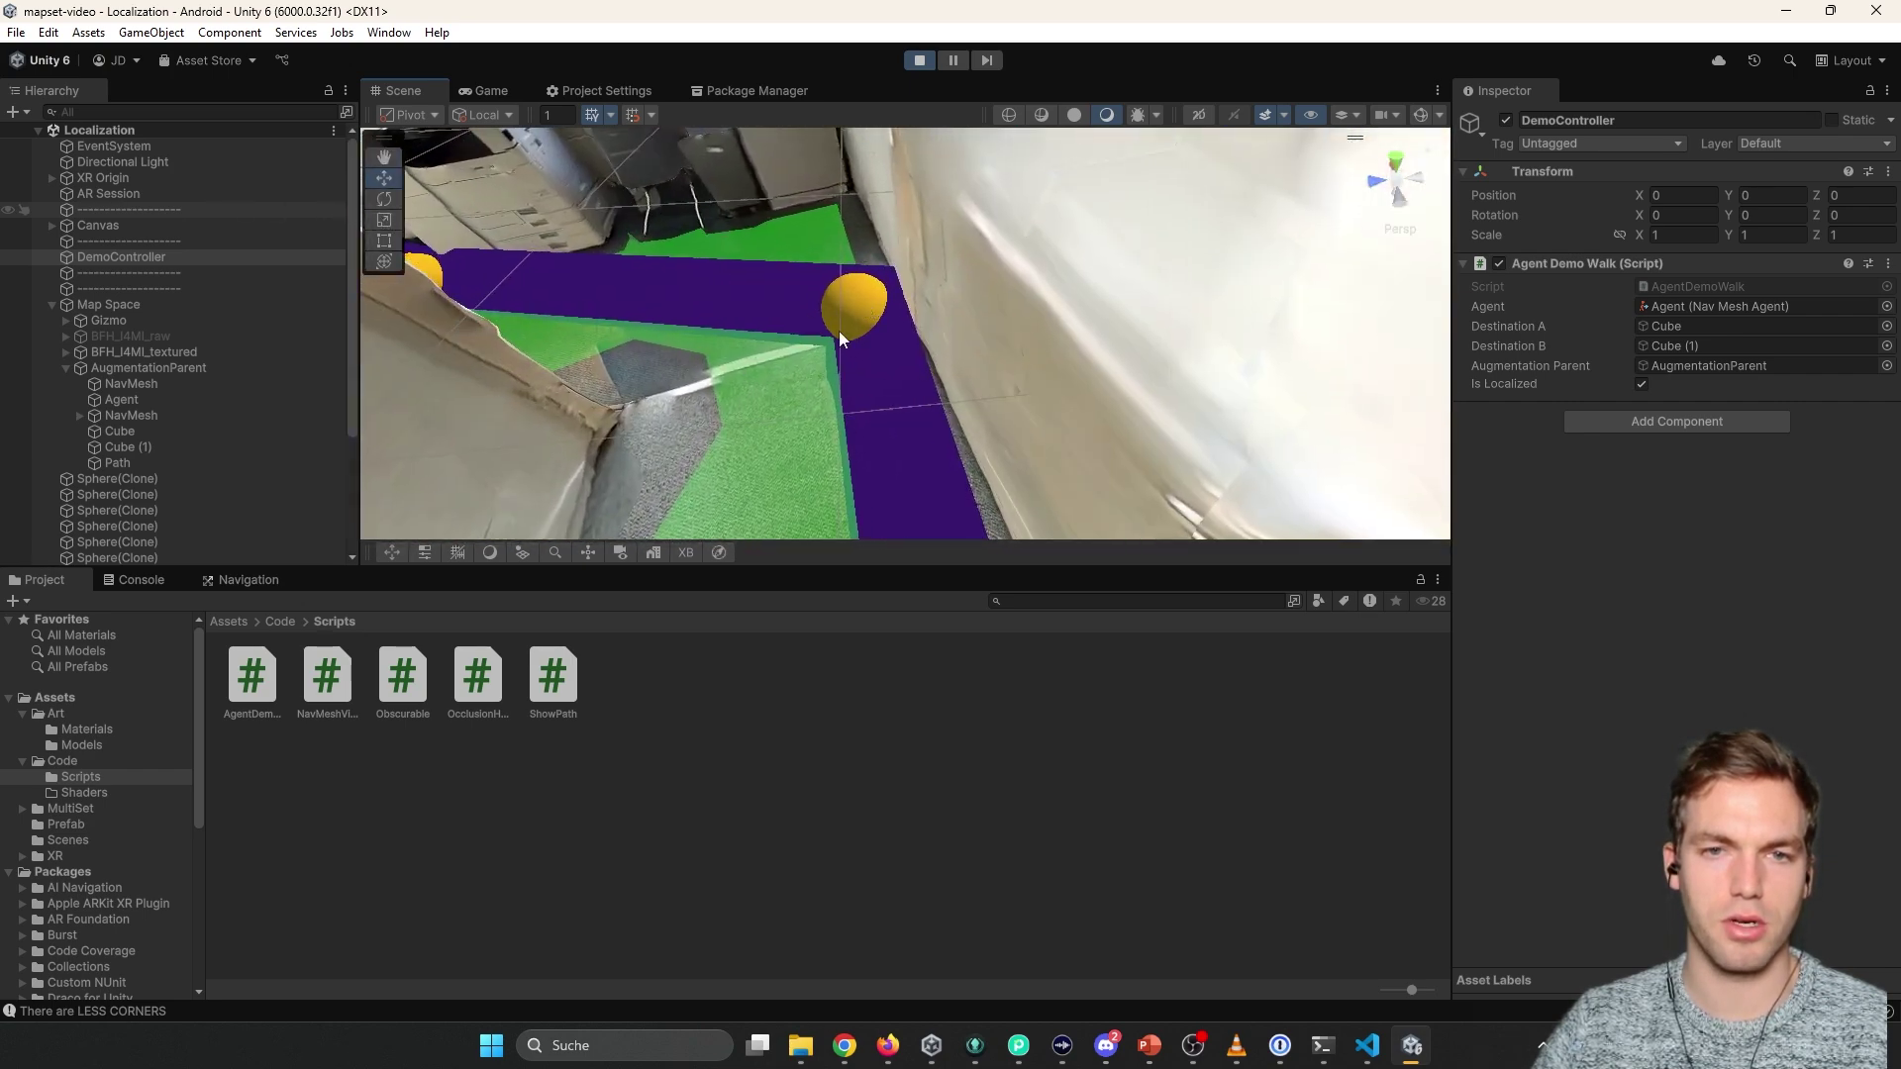
right_drag(770, 331, 411, 255)
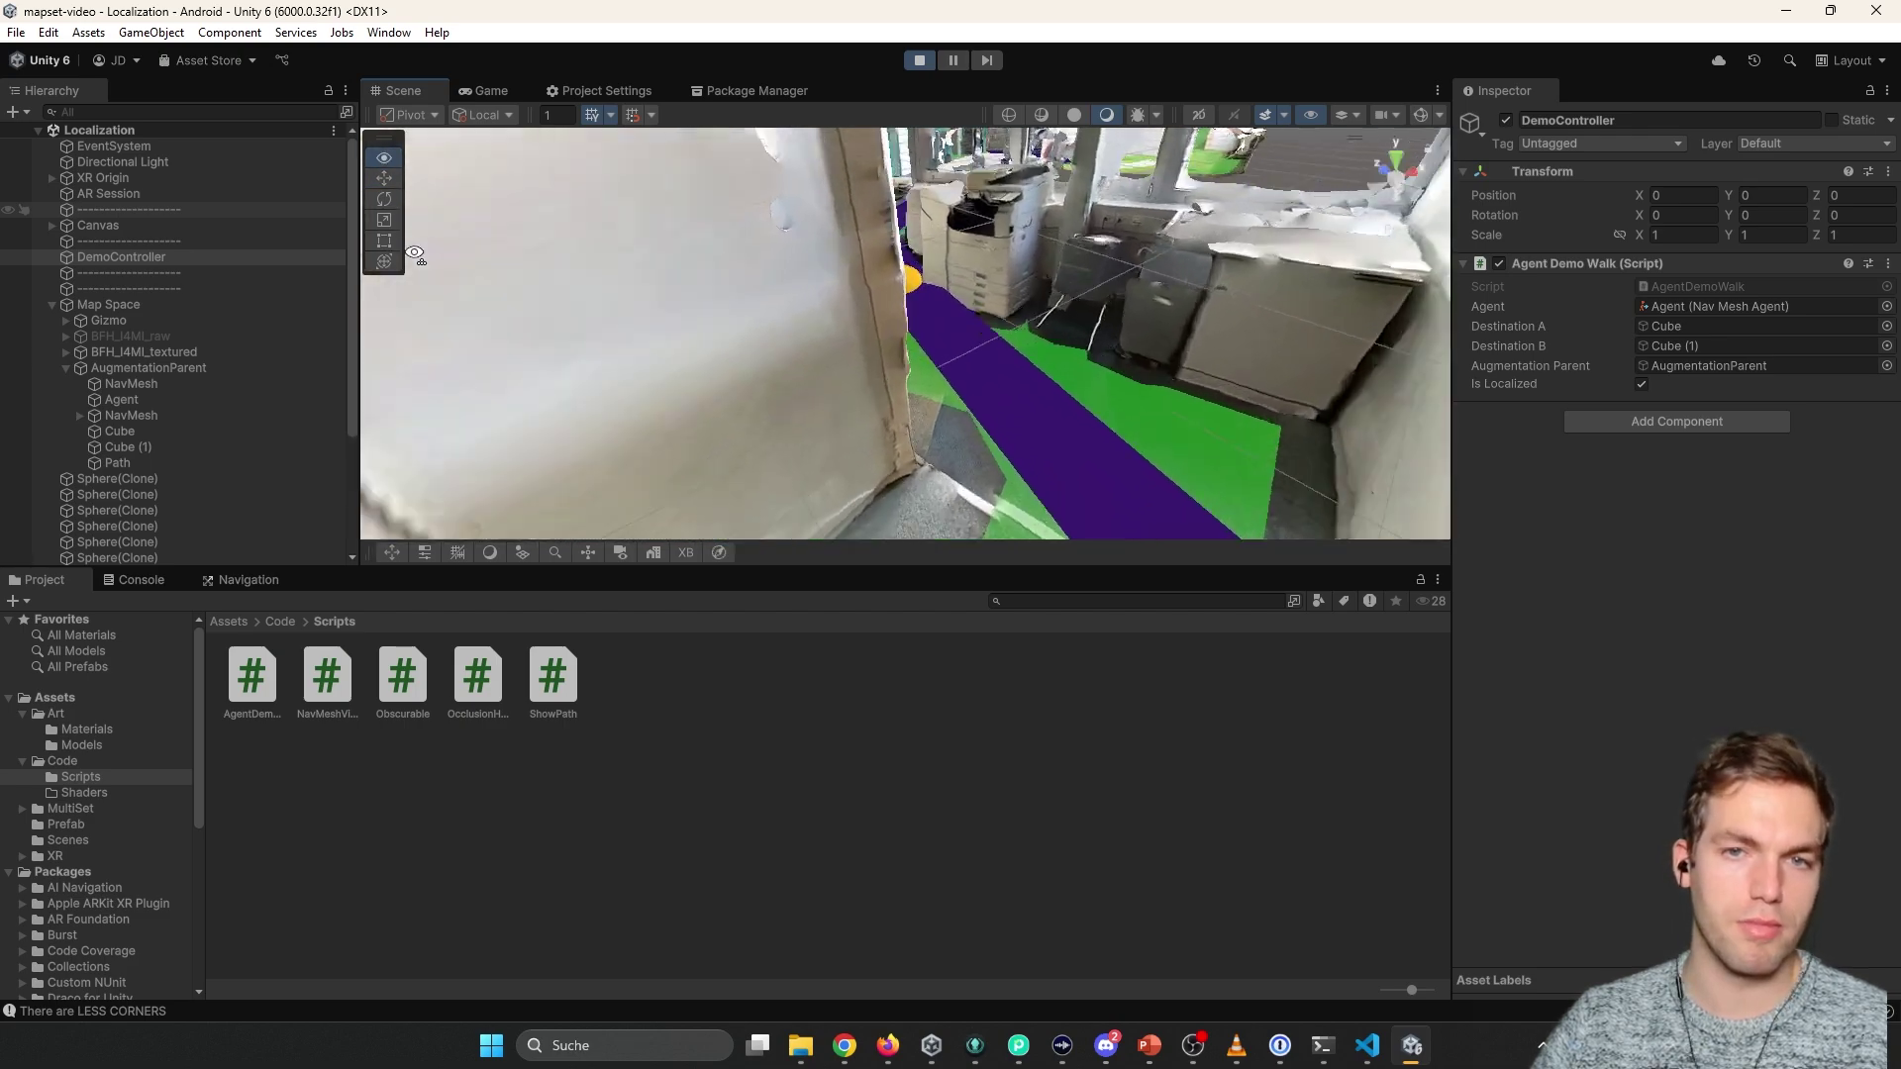
click(121, 399)
right_drag(1237, 416, 530, 444)
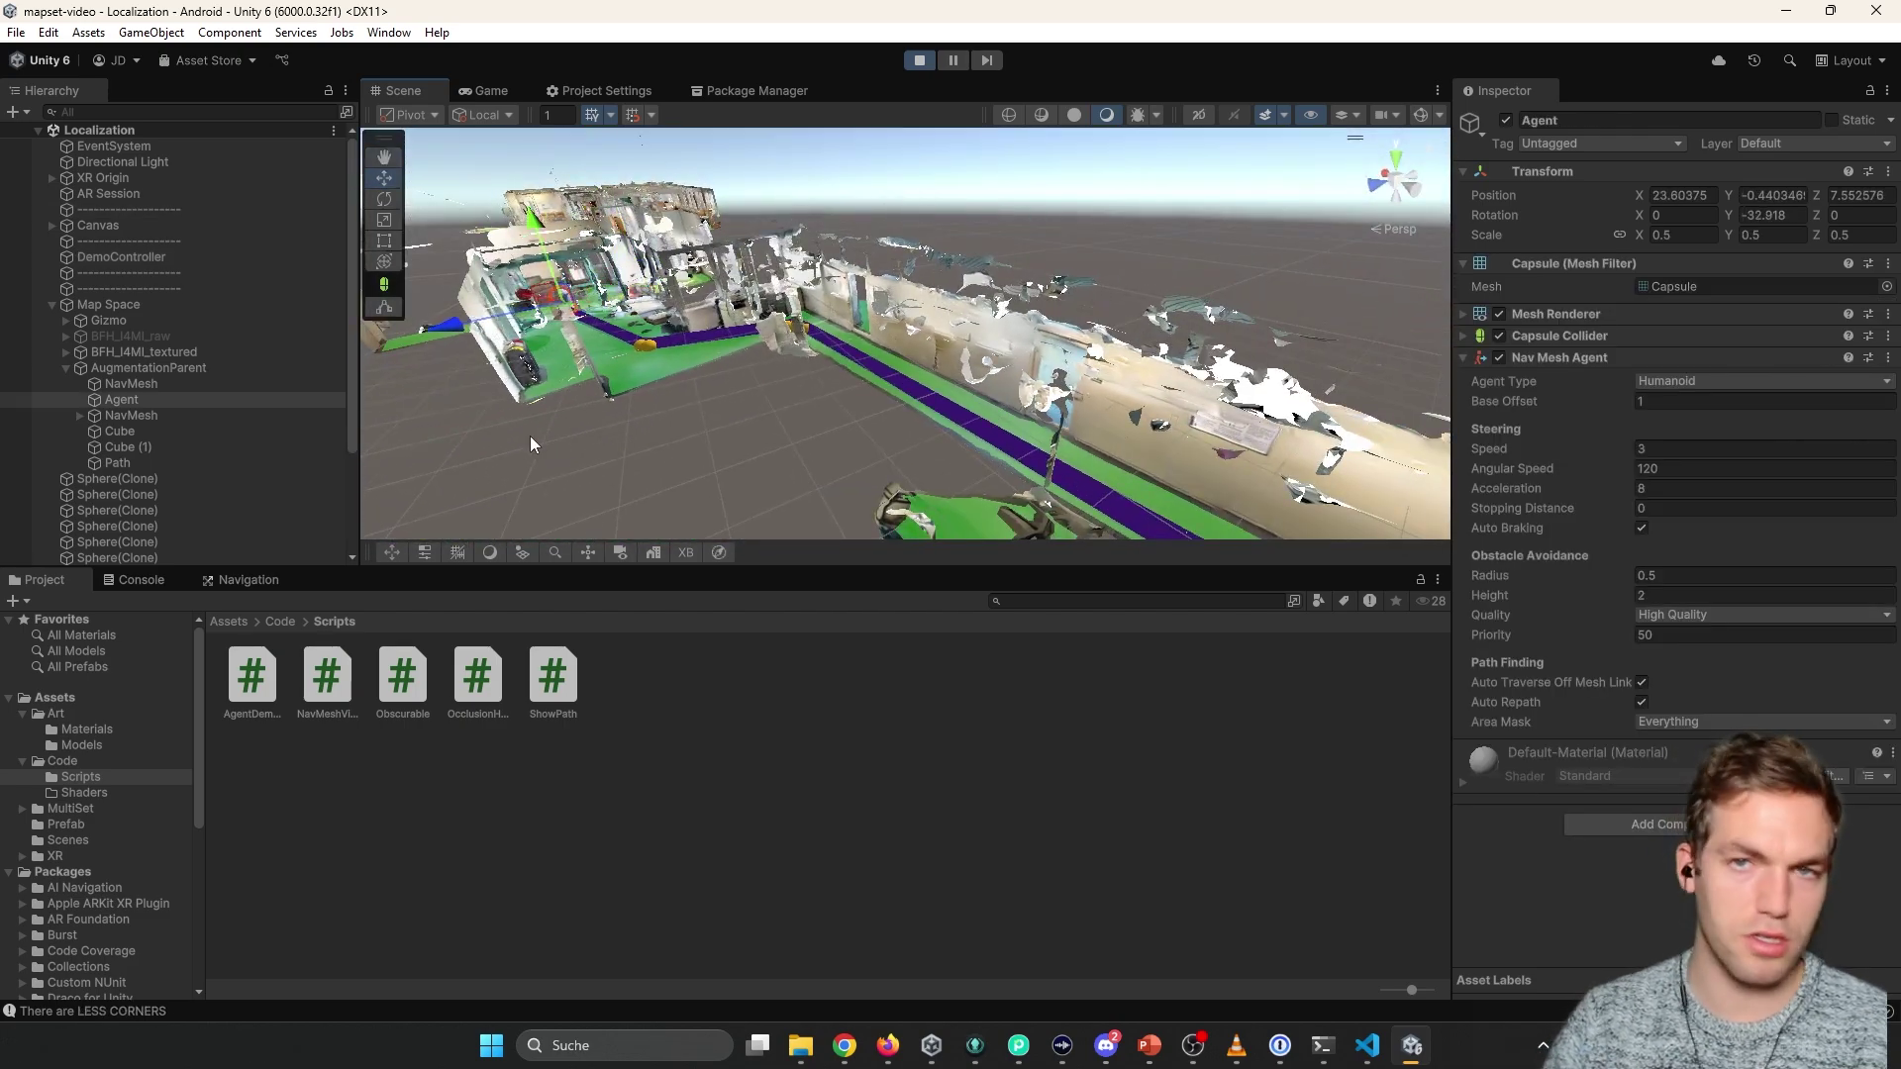
right_drag(424, 318, 957, 401)
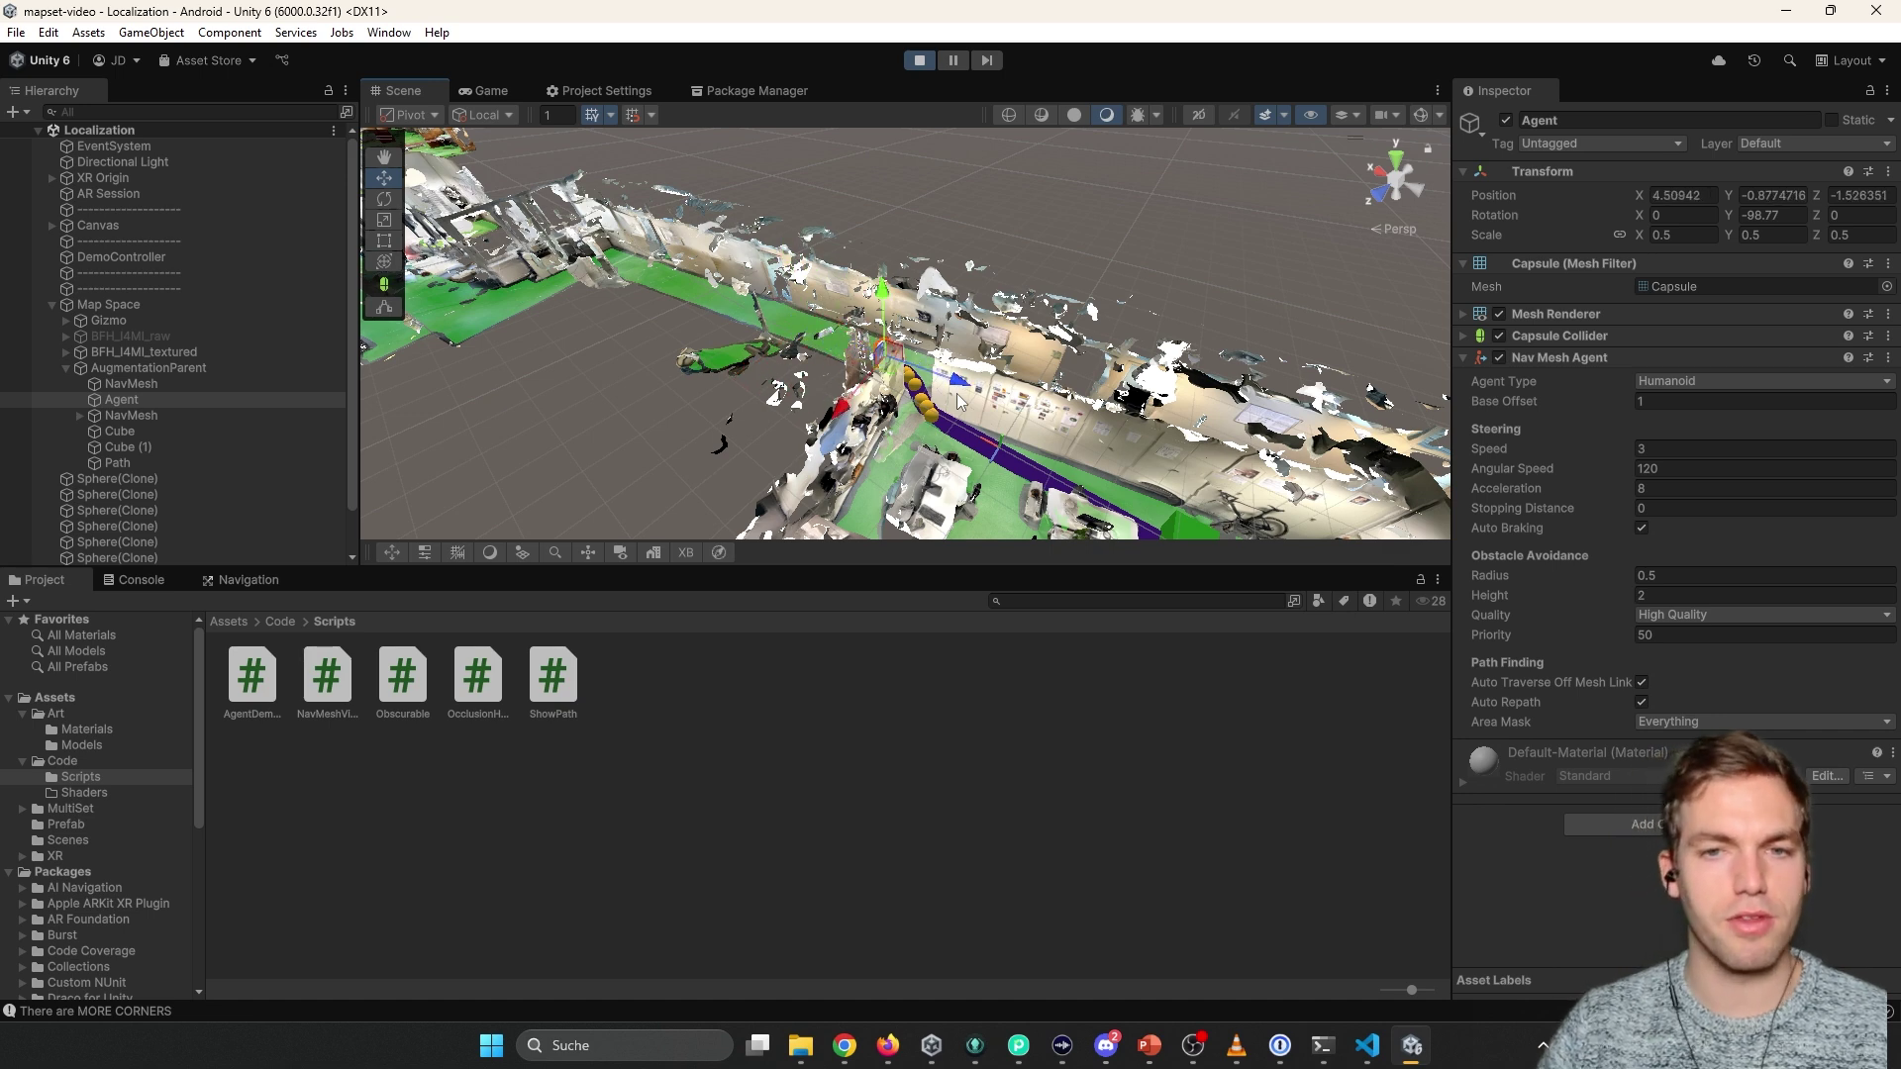
key(ctrl+p)
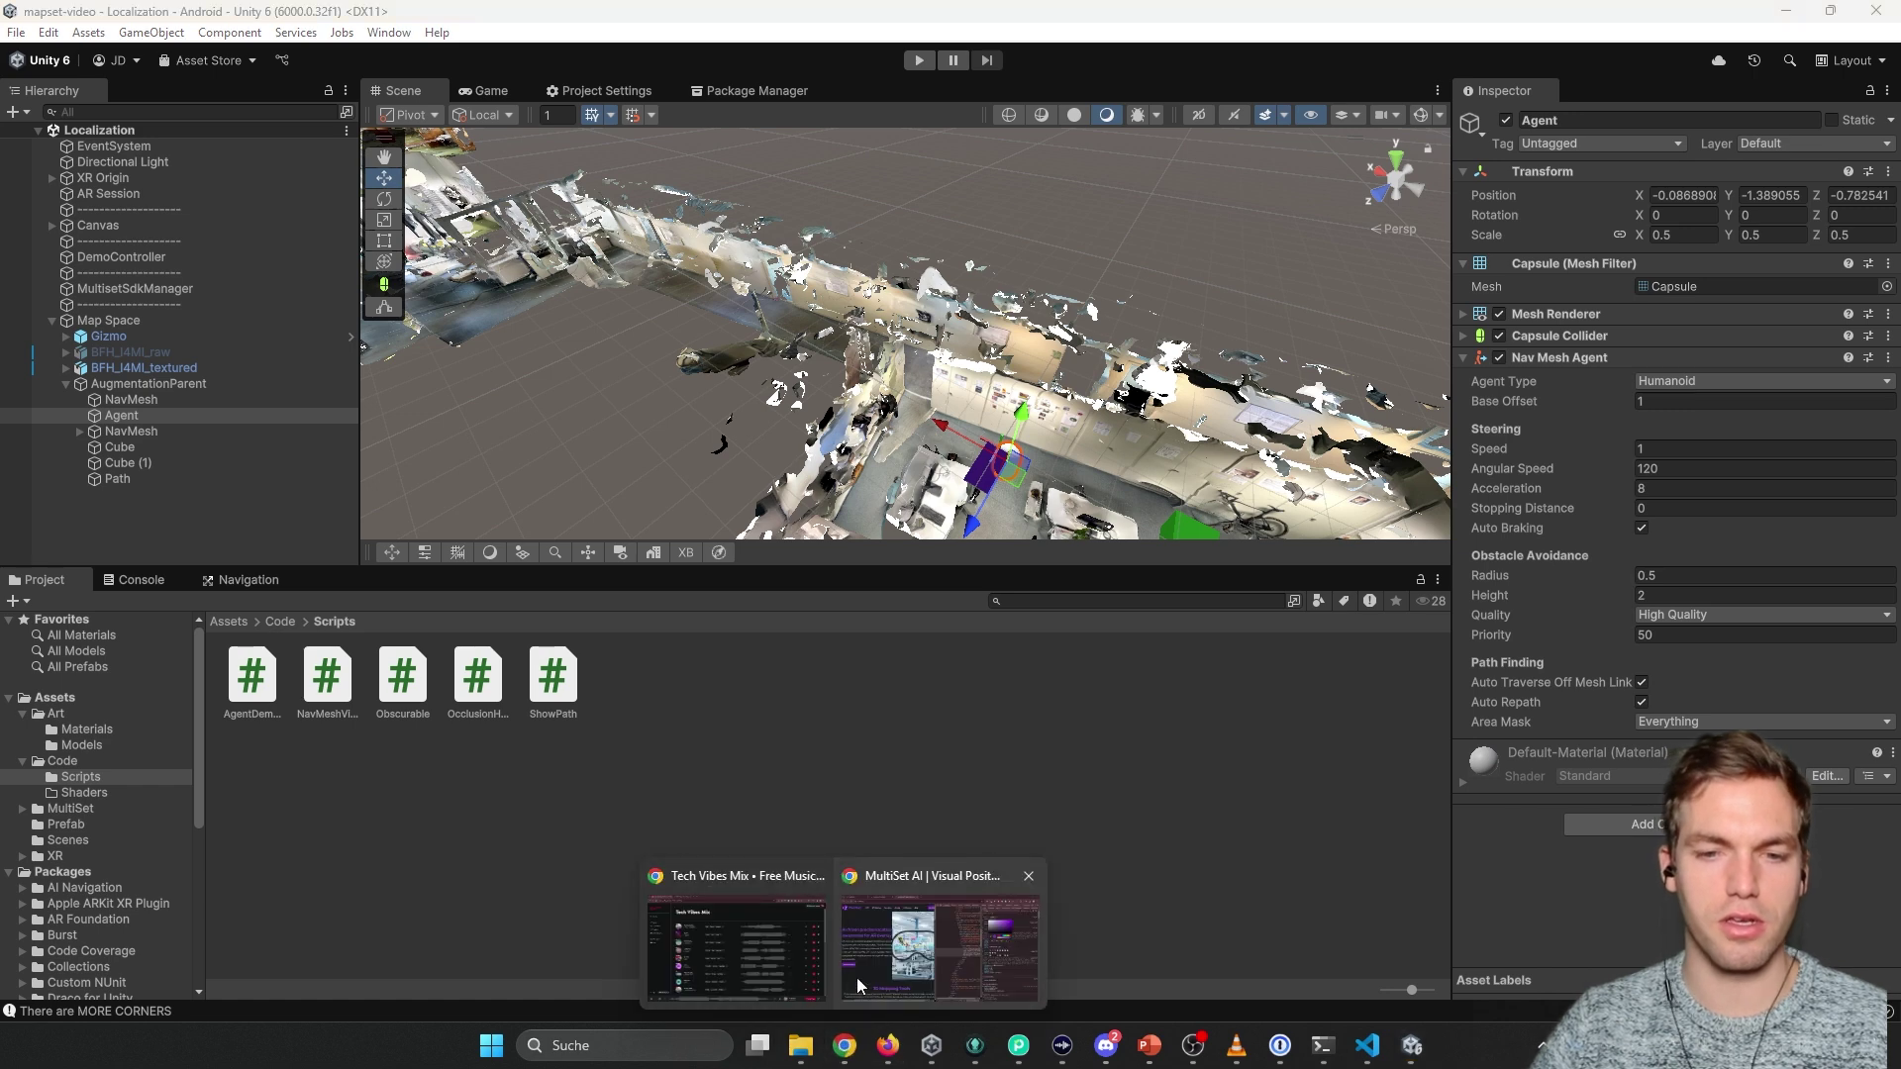
Leave the GitLab mapset-video repository in Firefox and bring up the YouTube channel page in Chrome.
click(888, 1046)
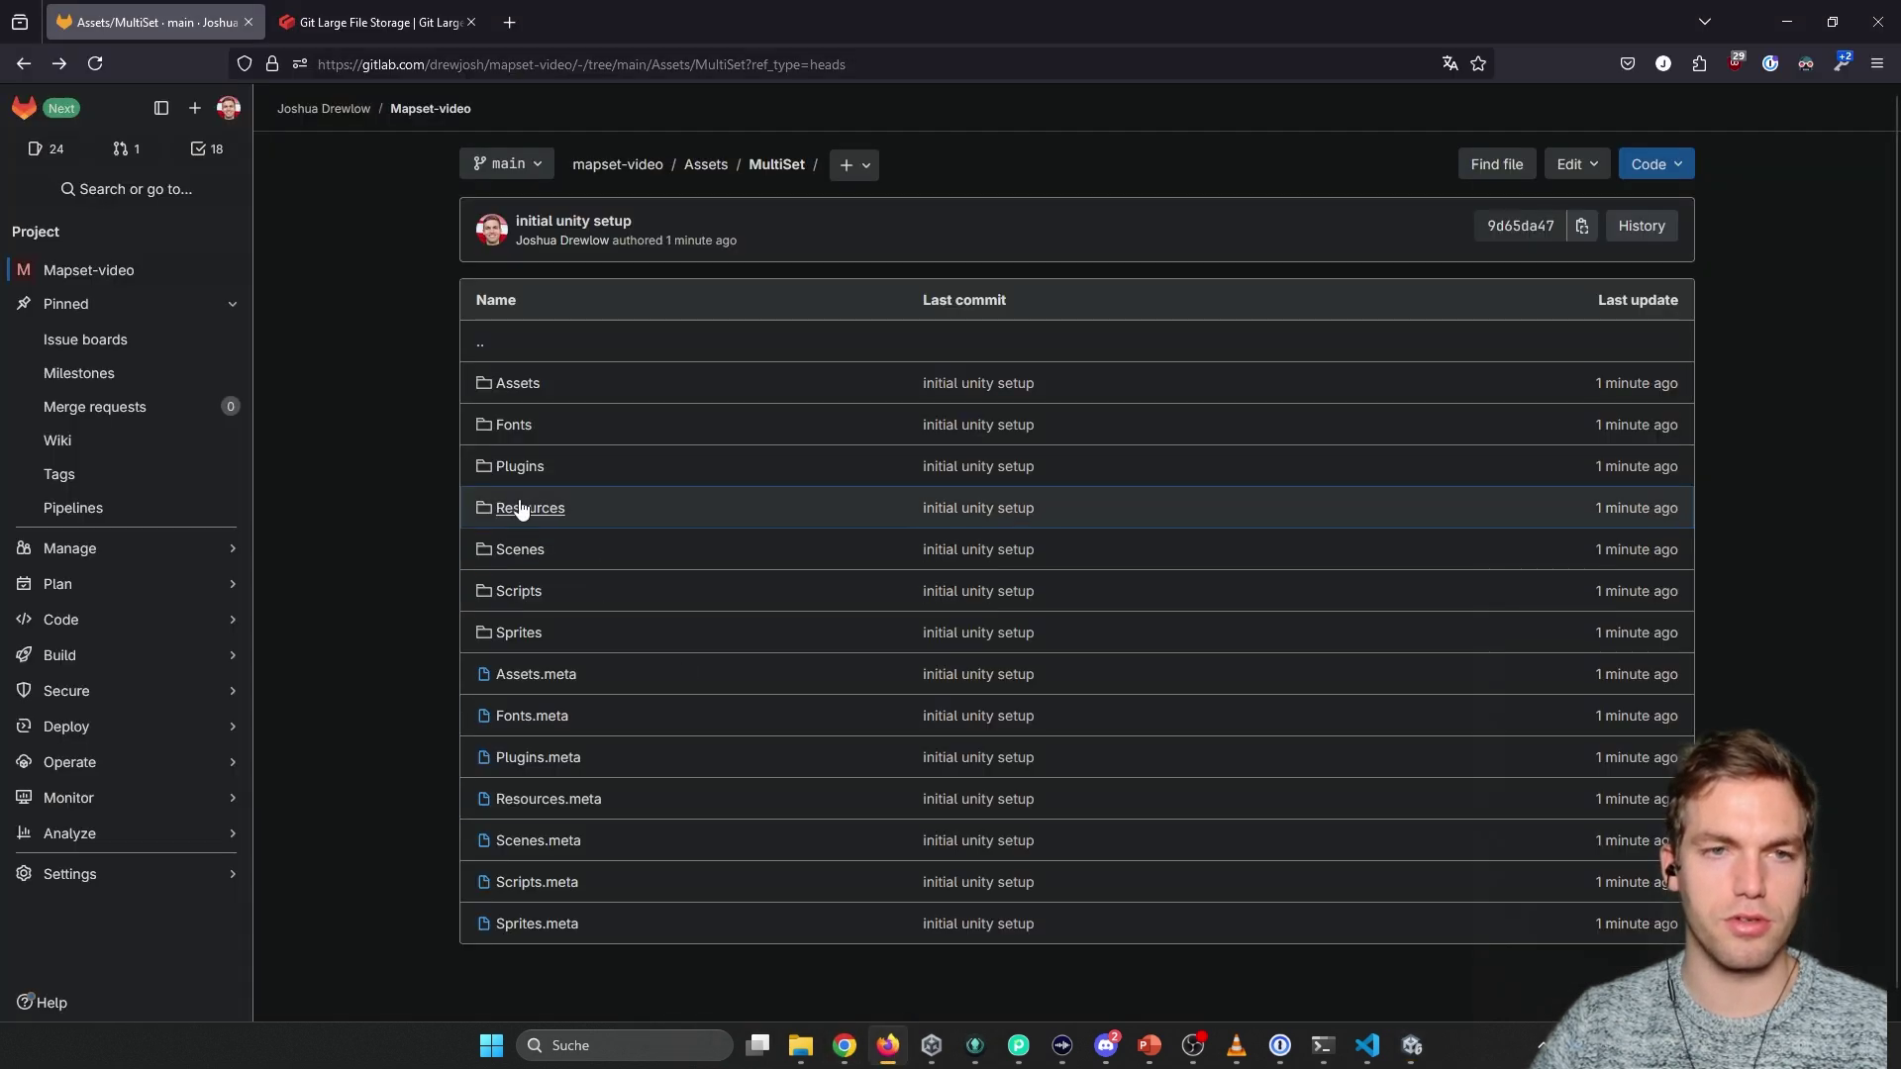
click(510, 22)
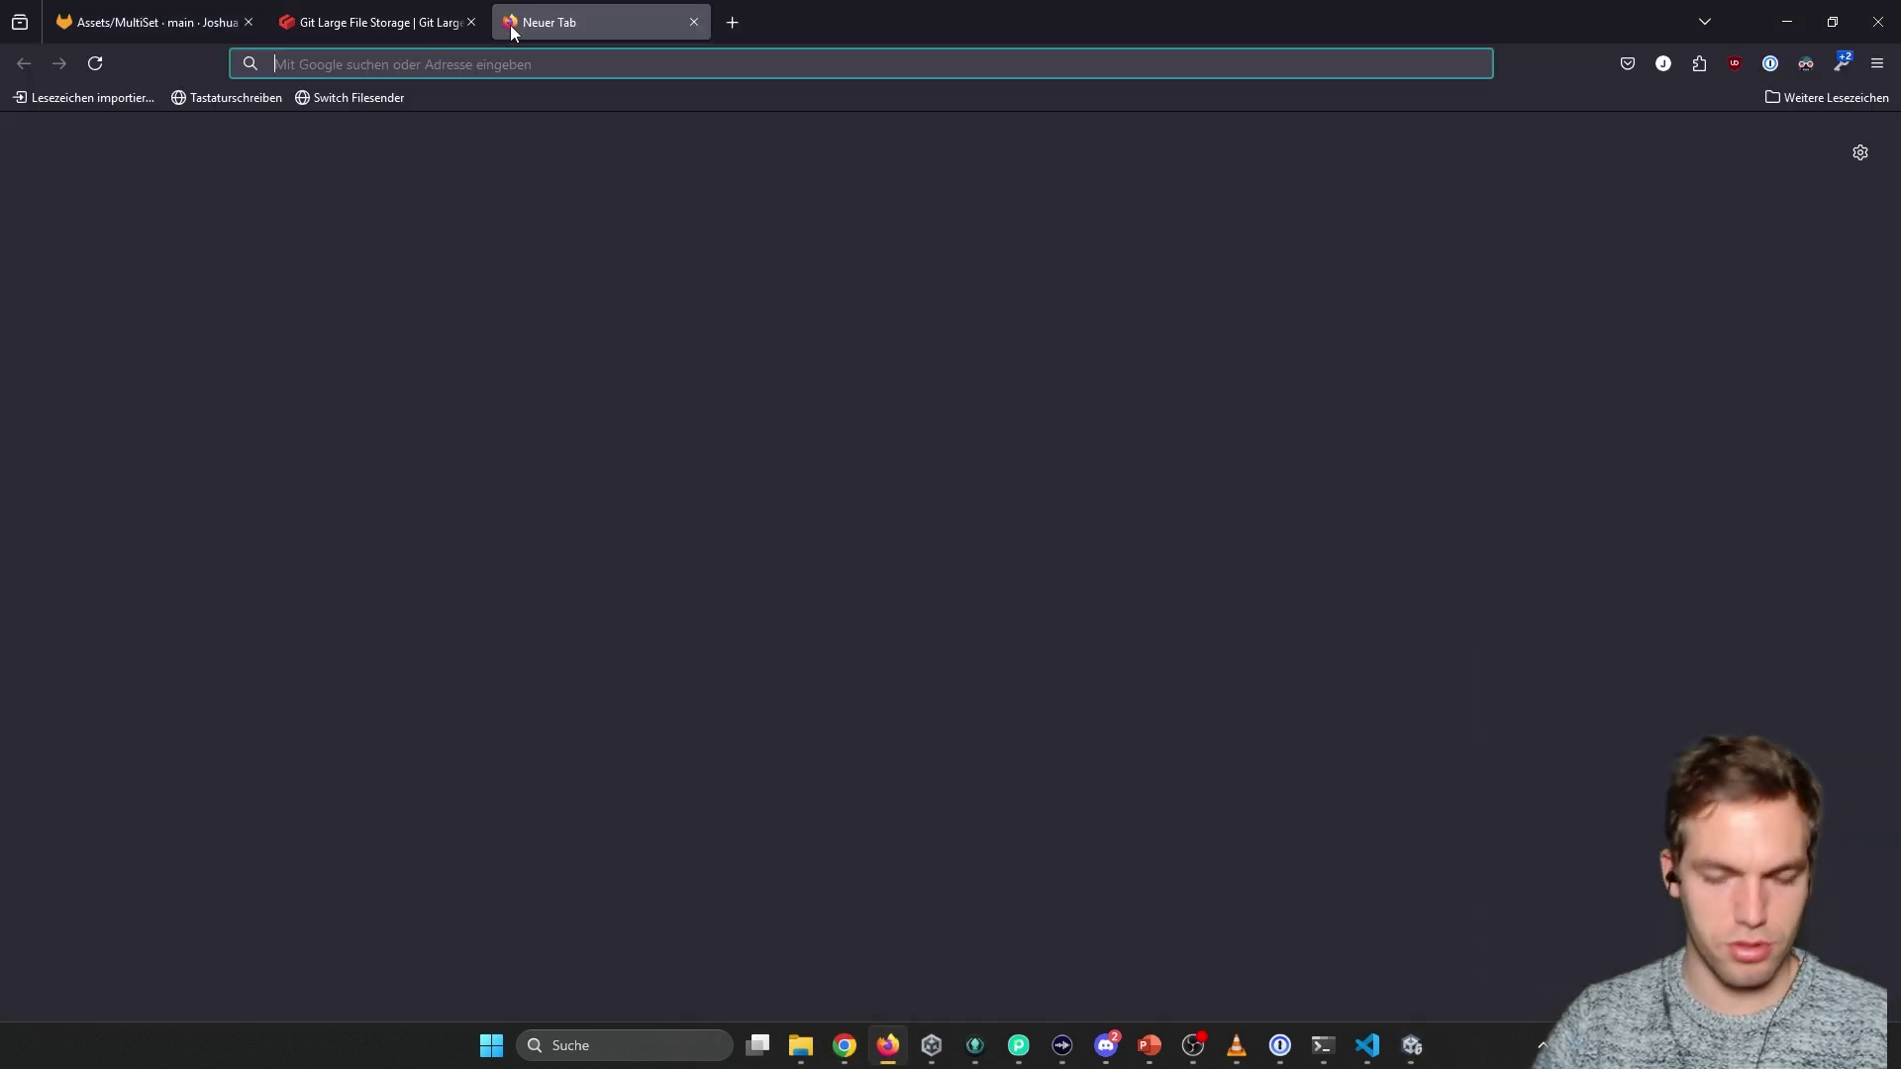
click(215, 14)
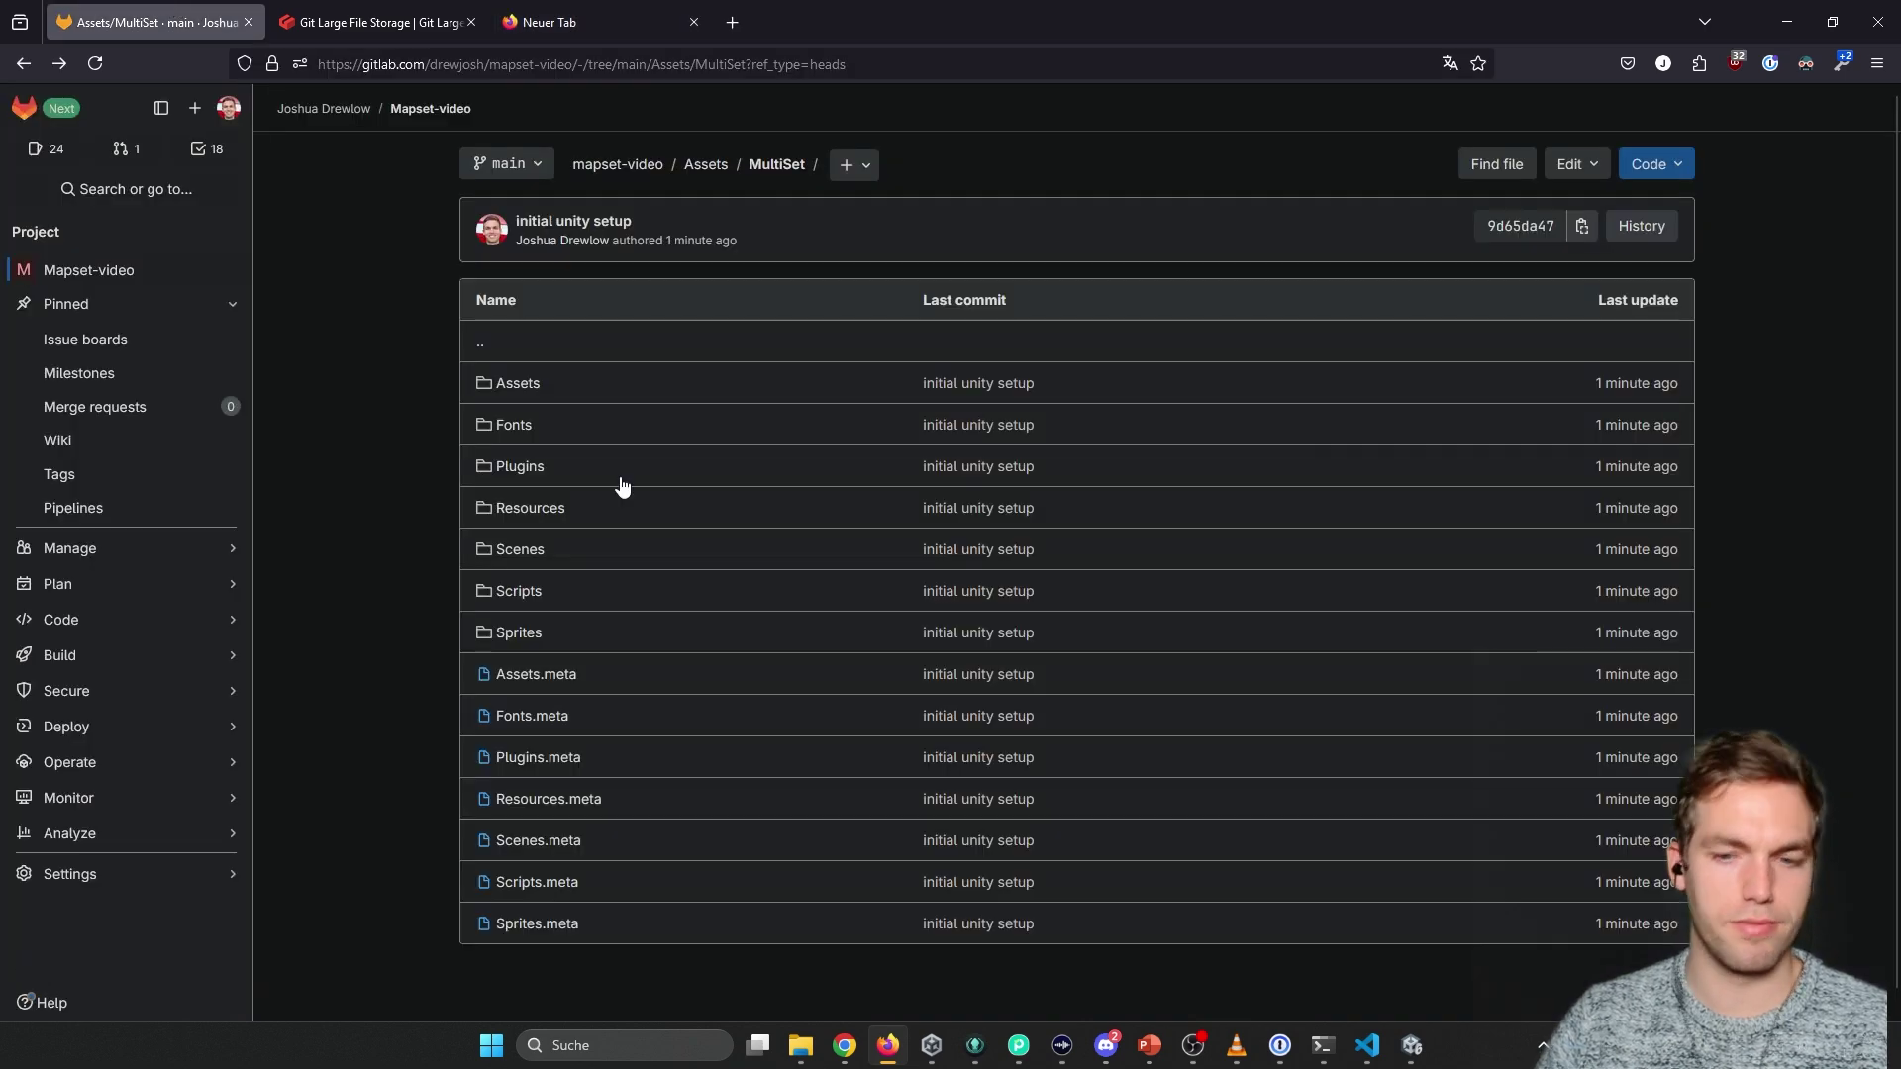
click(844, 1046)
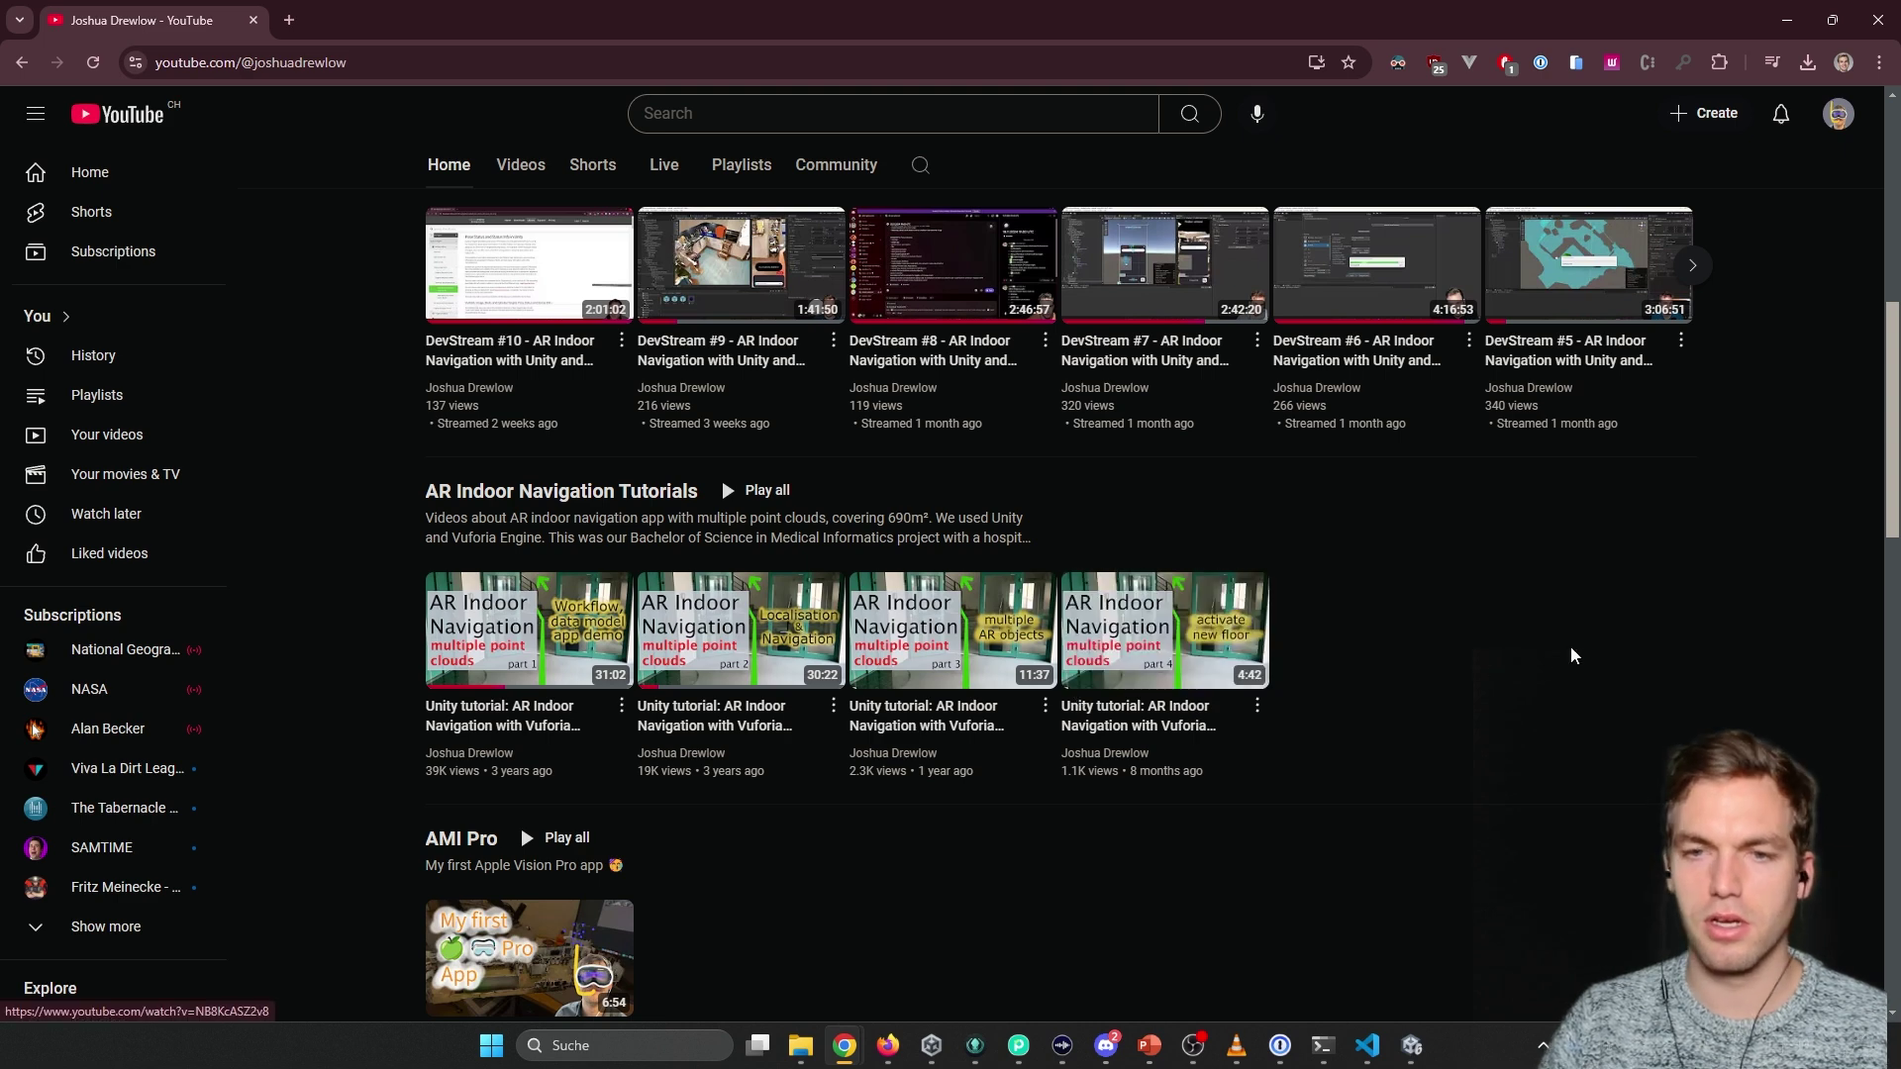
Scroll up the channel Home tab to the AR Navigation Community Project playlist row.
scroll(990, 574, up, 3)
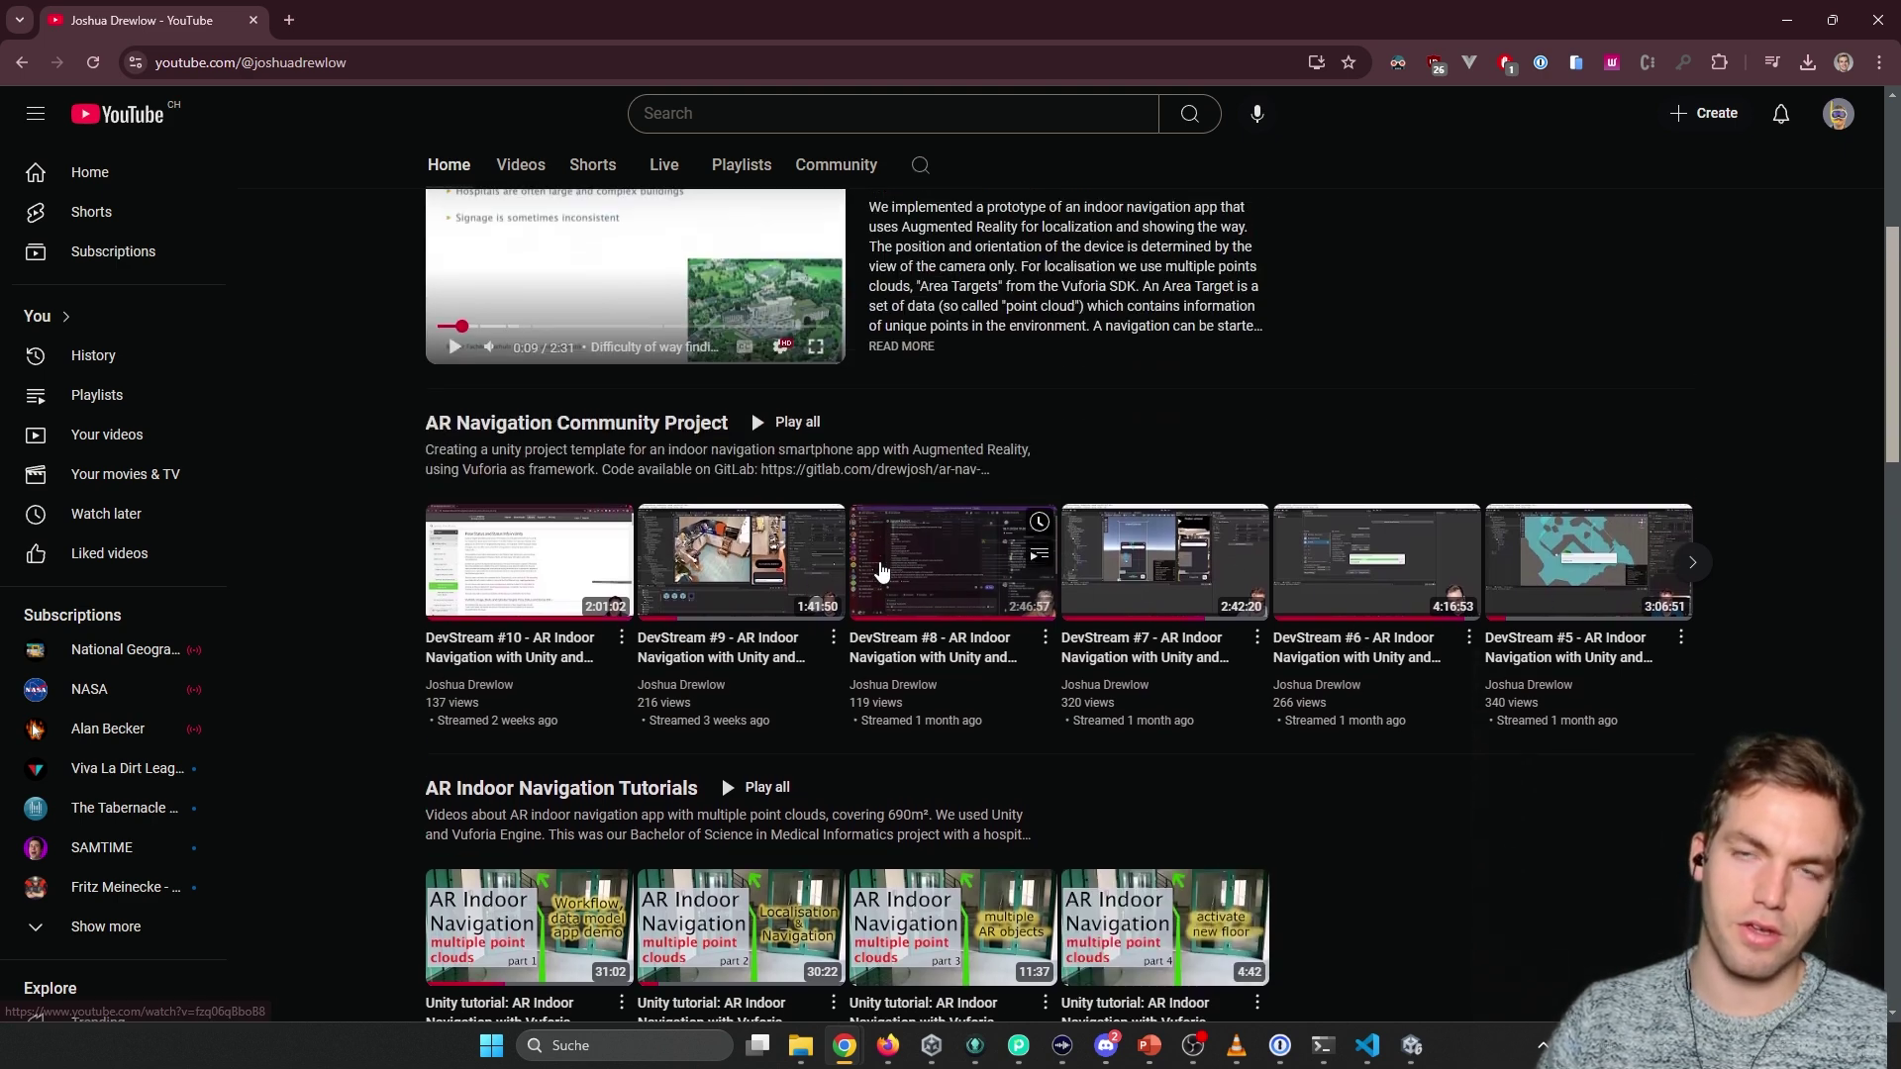